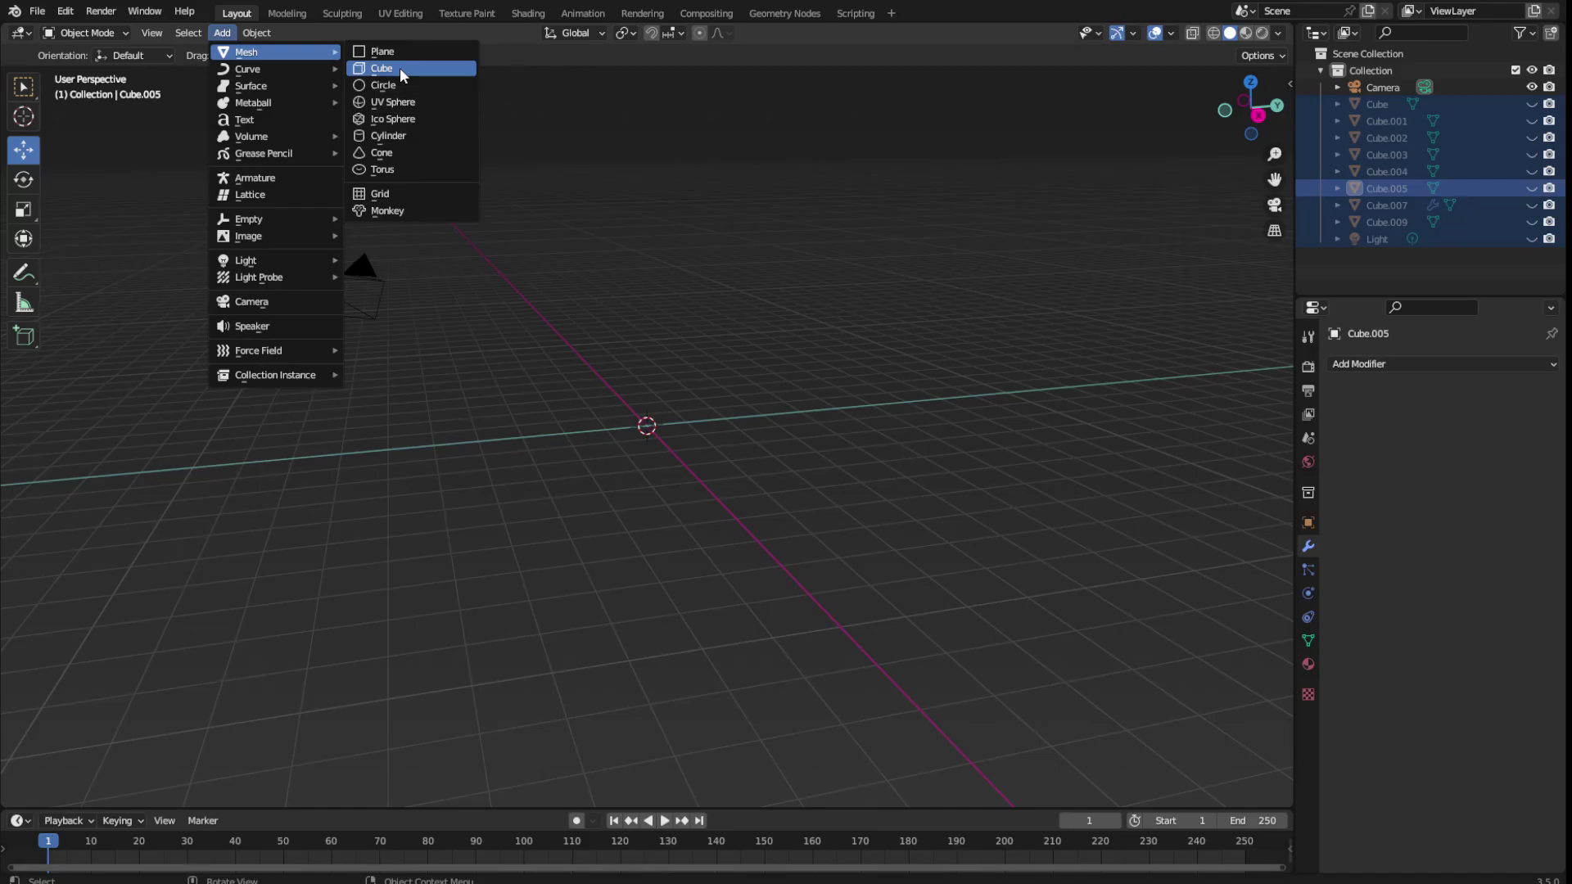
Add a new cube and scale it into a tall, thin column along Z
left_click(400, 67)
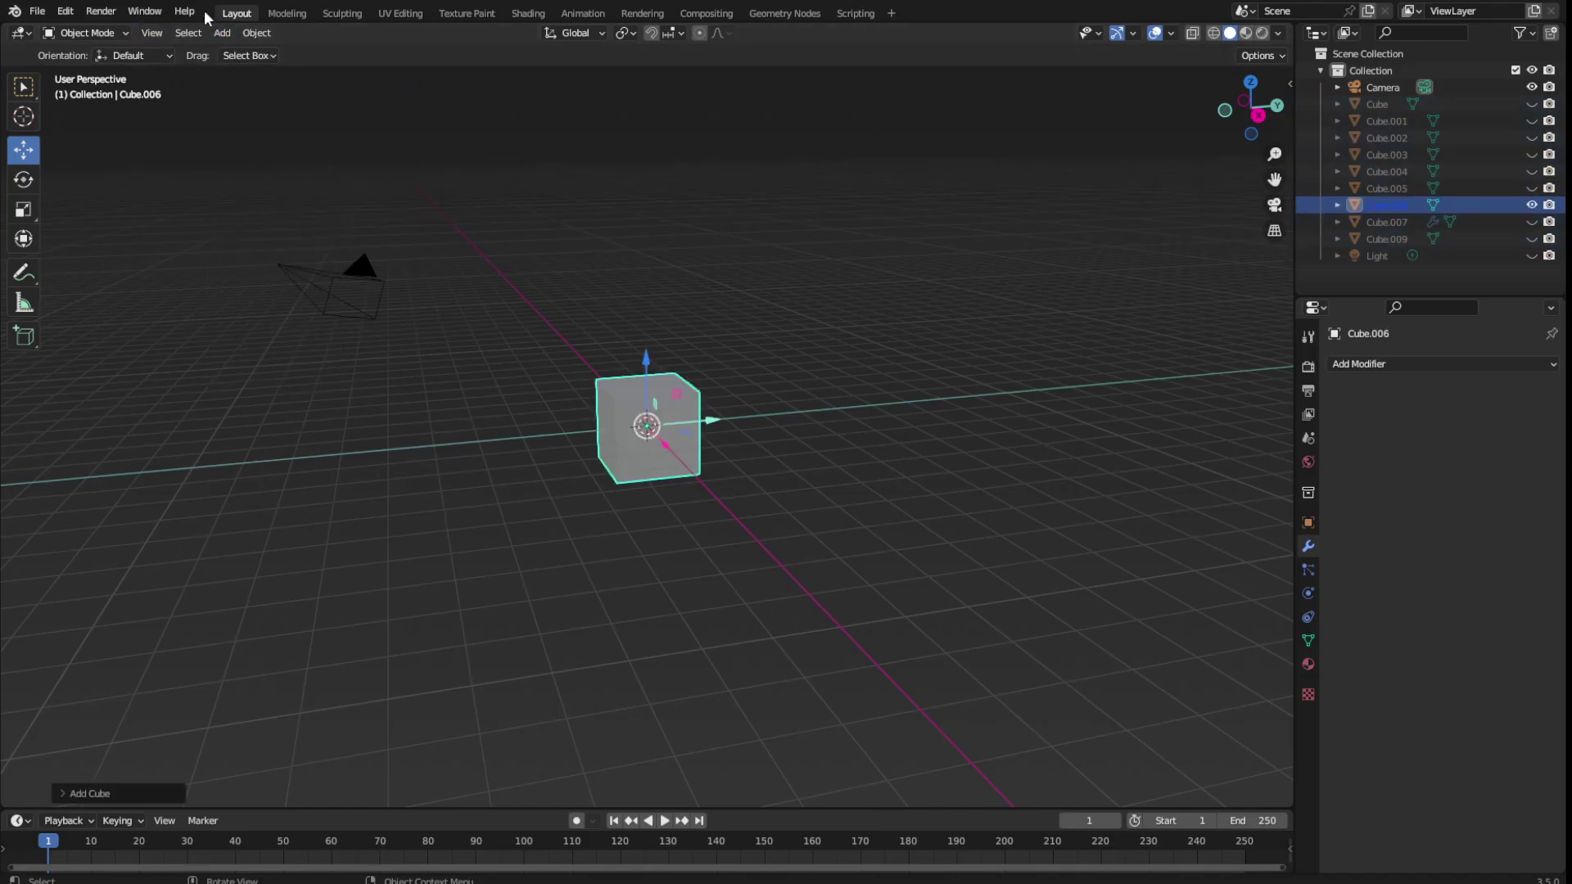
left_click(298, 16)
middle_click_drag(582, 275, 140, 354)
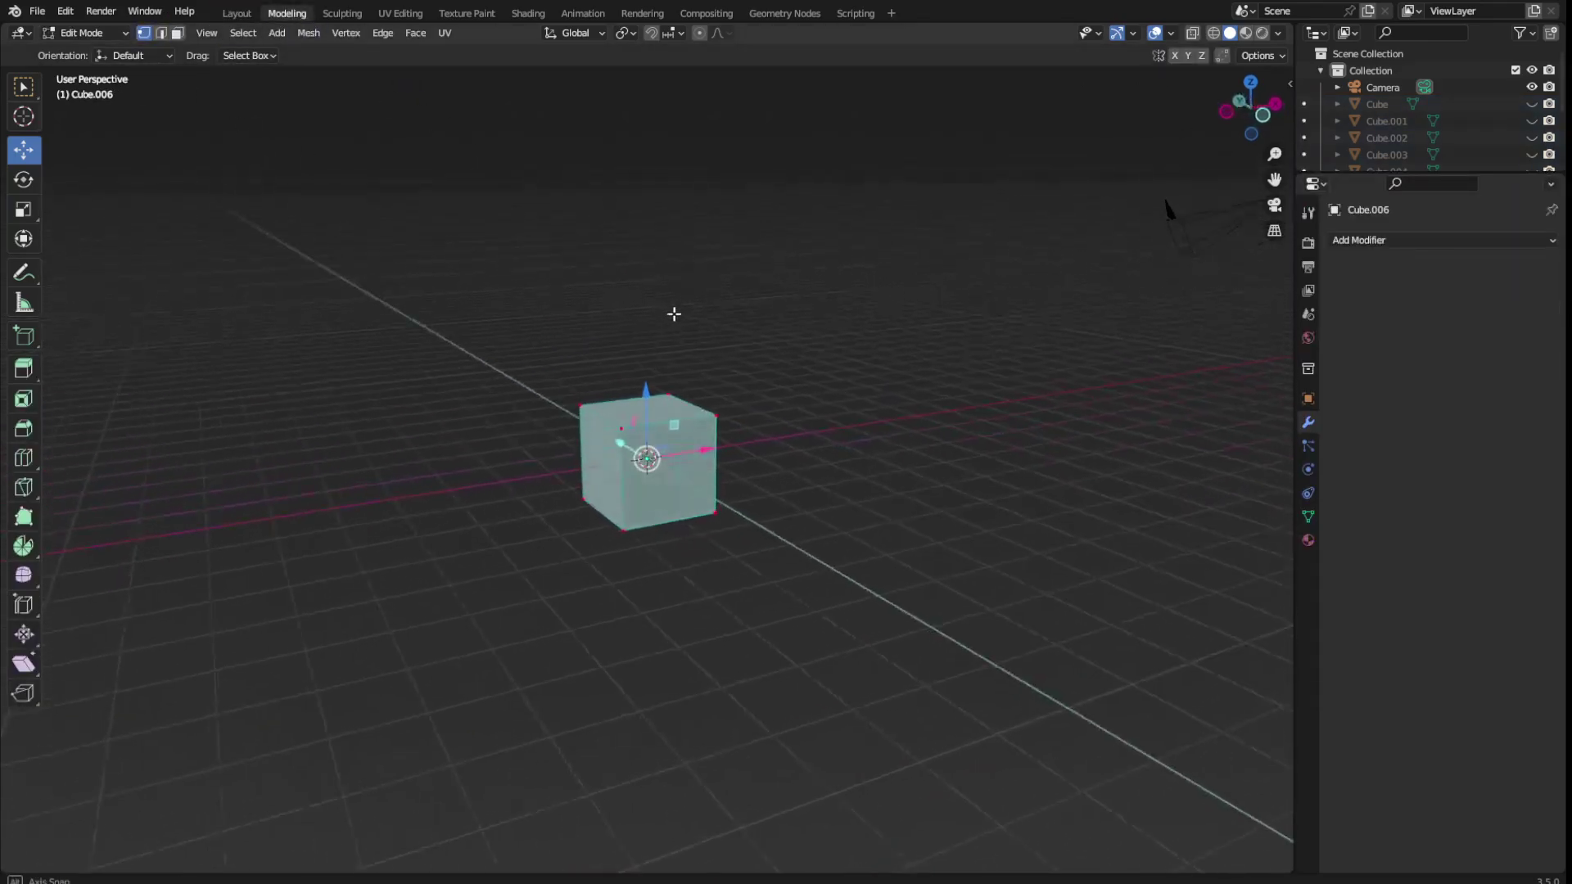
left_click(22, 215)
left_click_drag(689, 519, 647, 458)
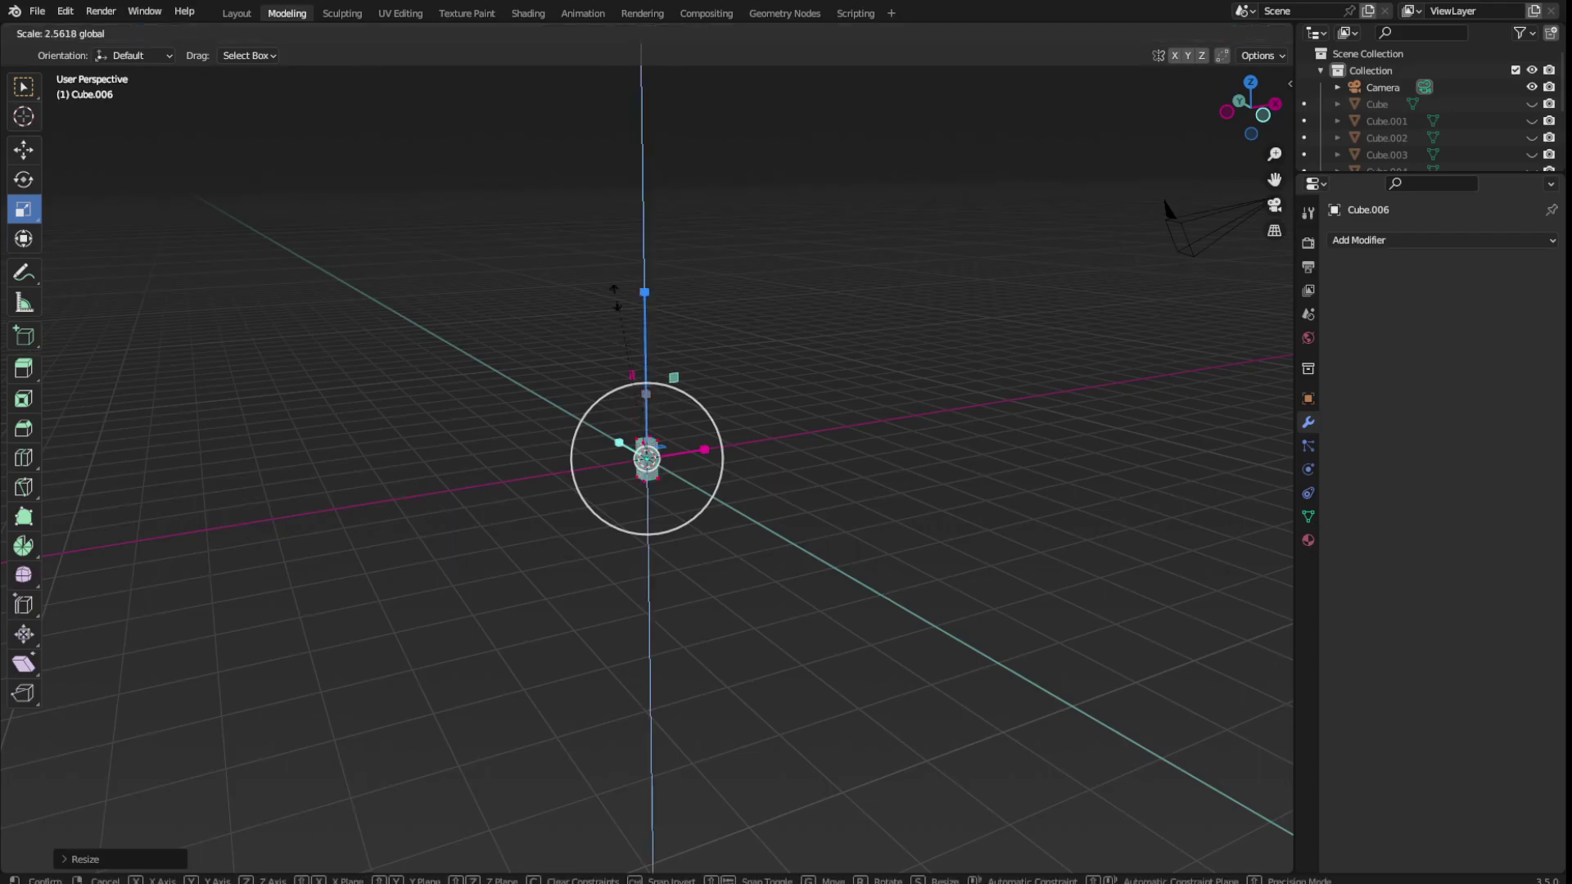
left_click_drag(647, 397, 646, 364)
Subdivide the column's mesh, then undo the subdivision
middle_click_drag(818, 280, 852, 415)
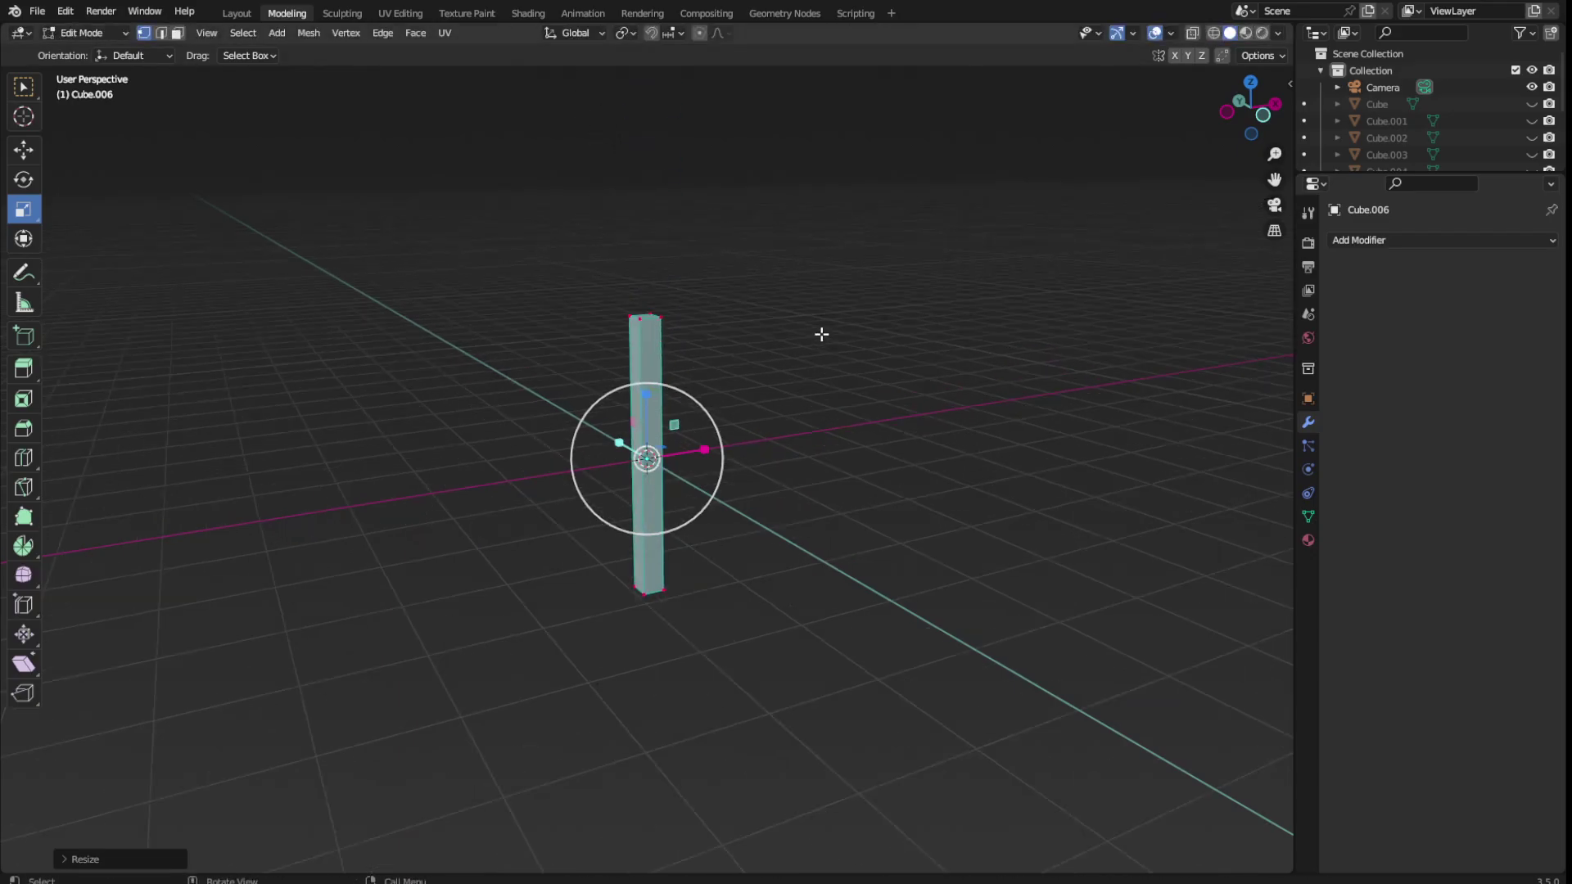
right_click(851, 415)
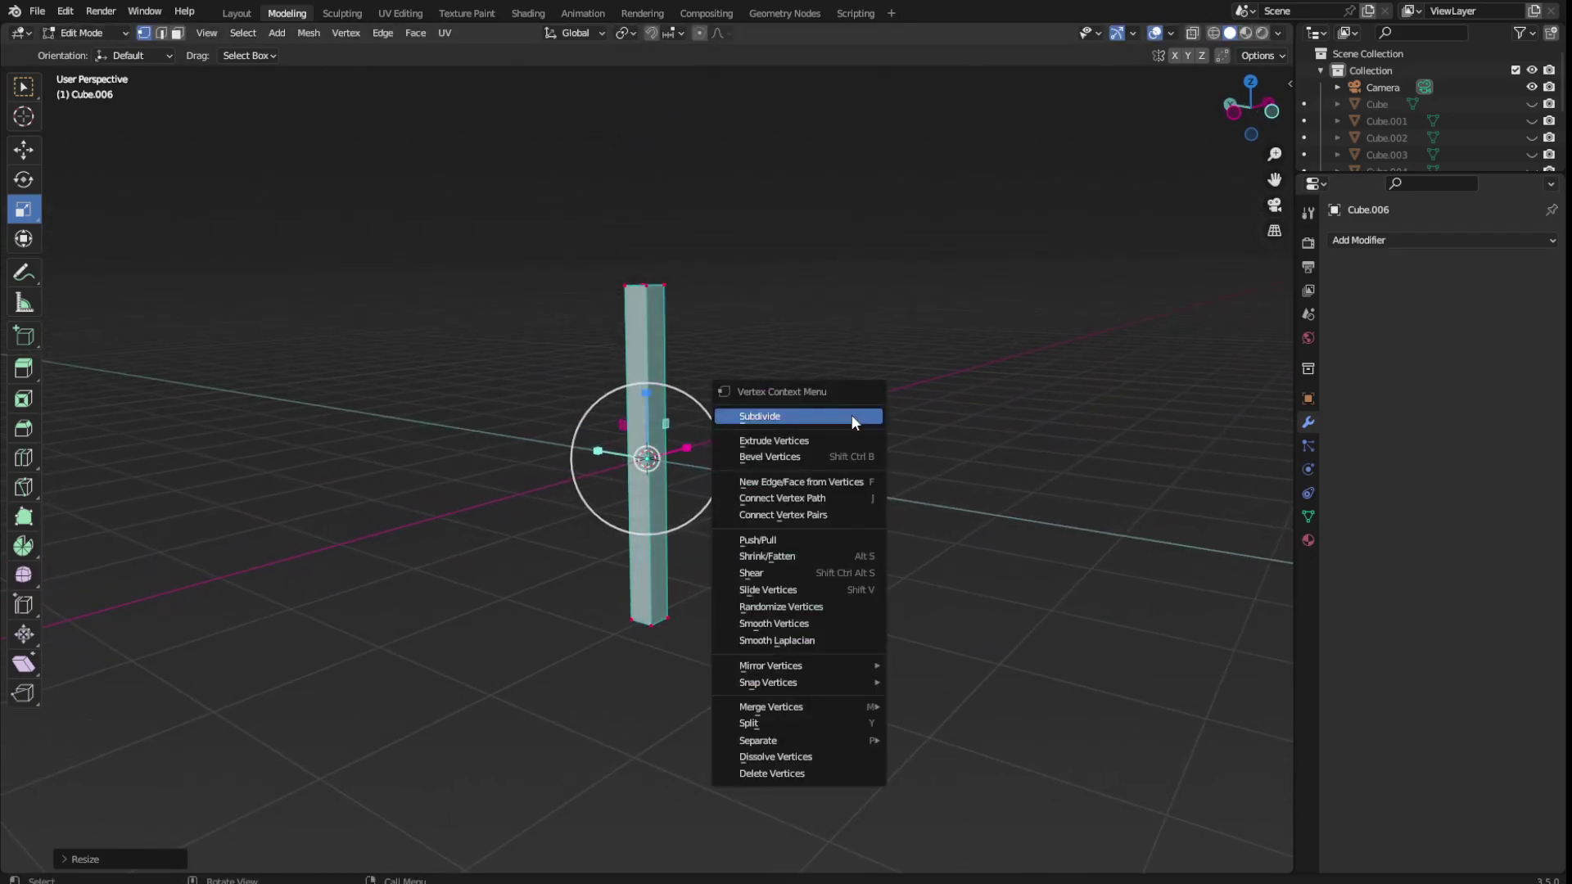
left_click(851, 415)
middle_click_drag(852, 415, 820, 446)
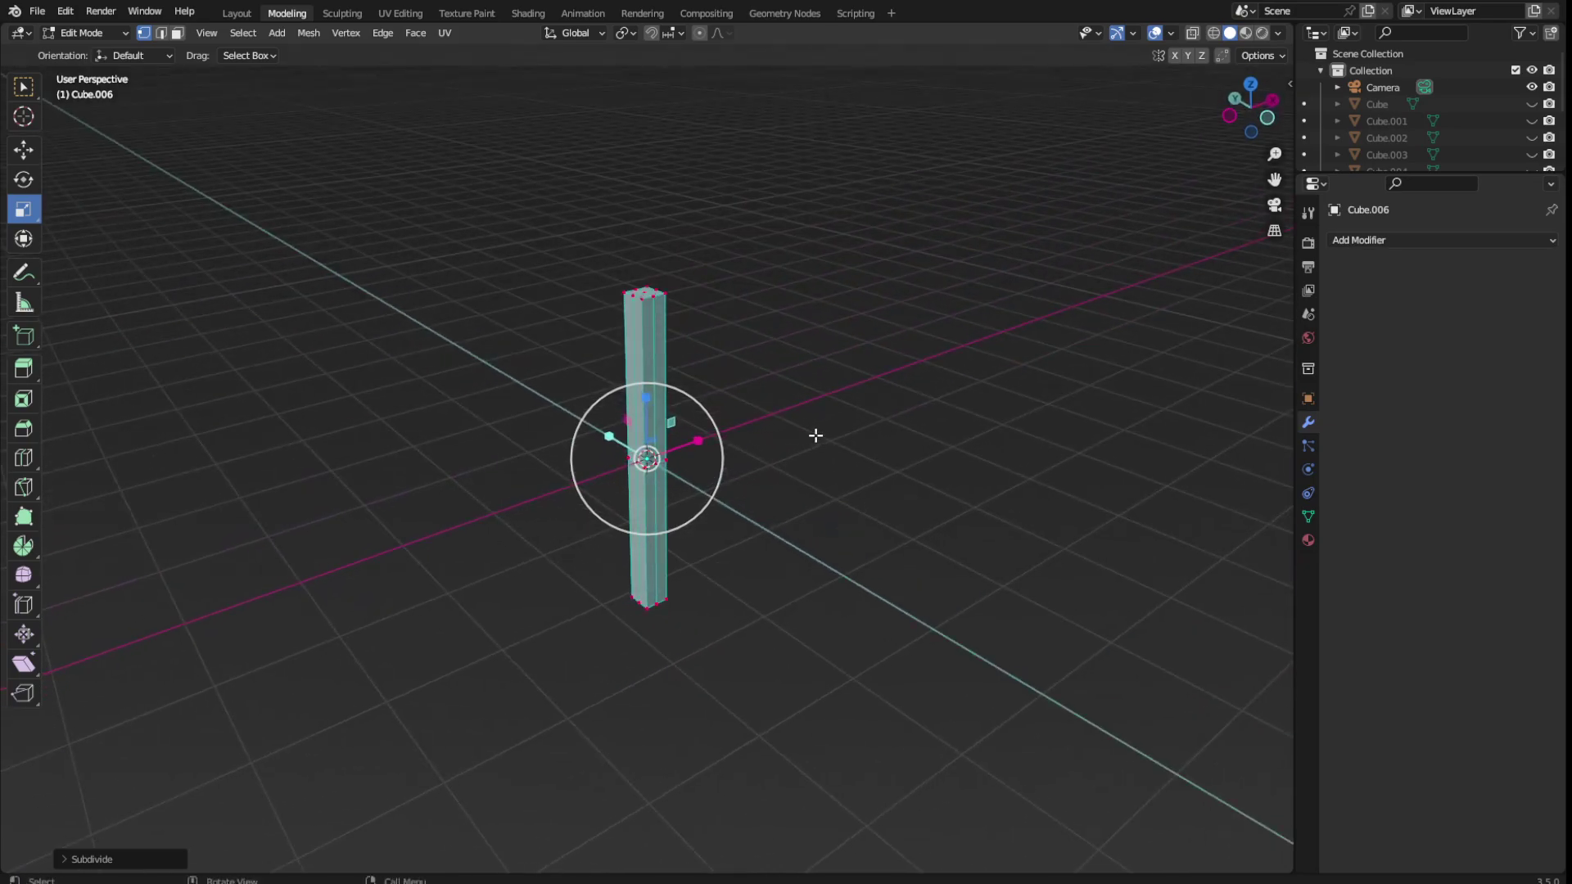
key("ctrl+z")
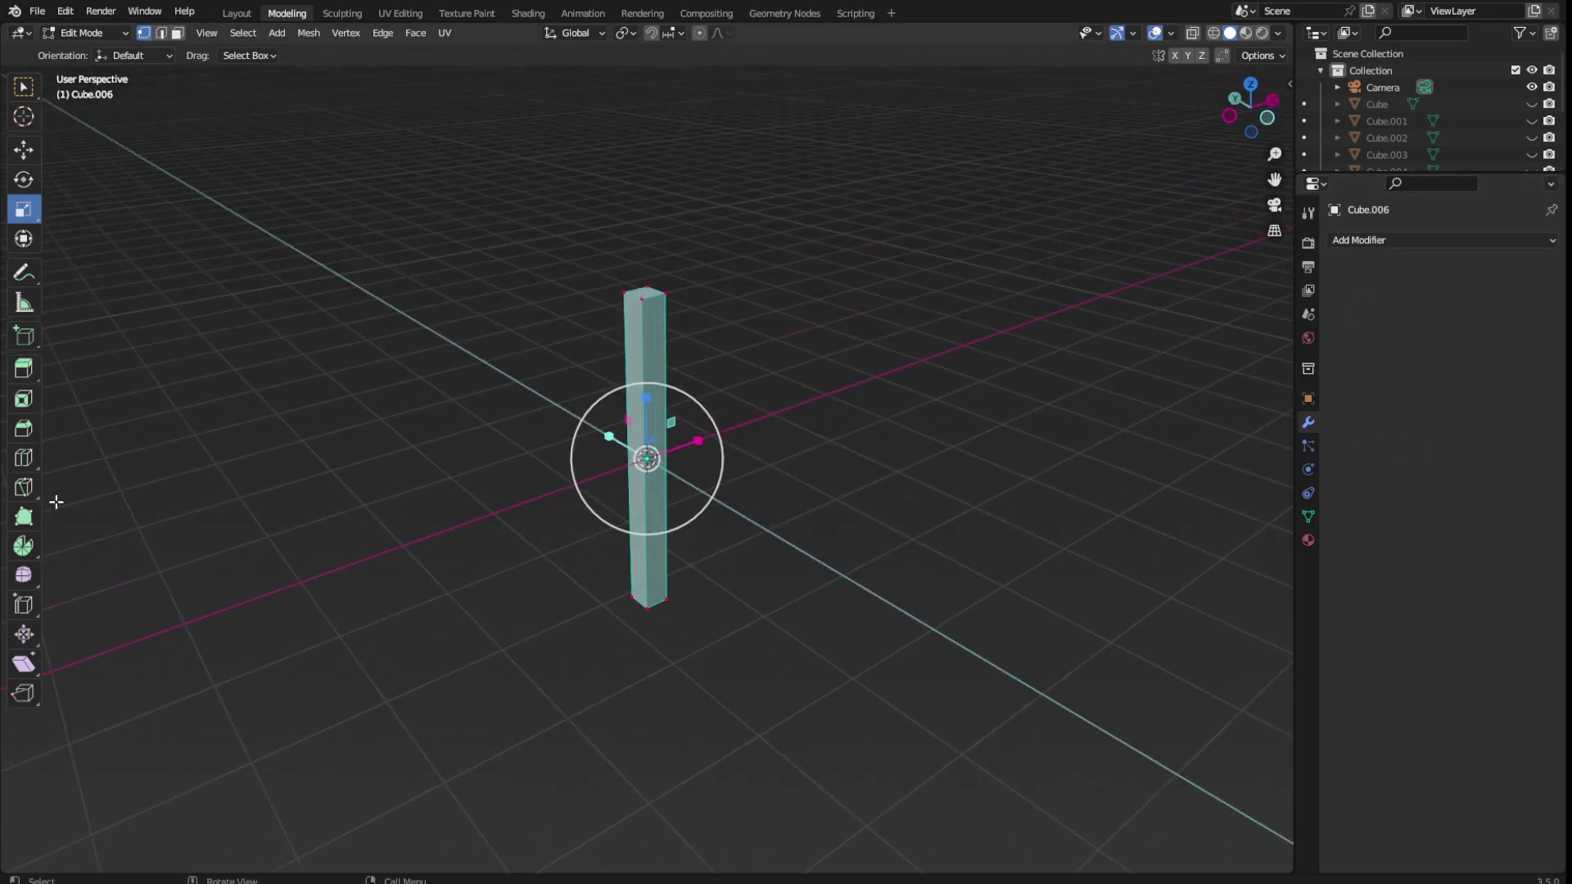
Bevel the column's edges
left_click(18, 427)
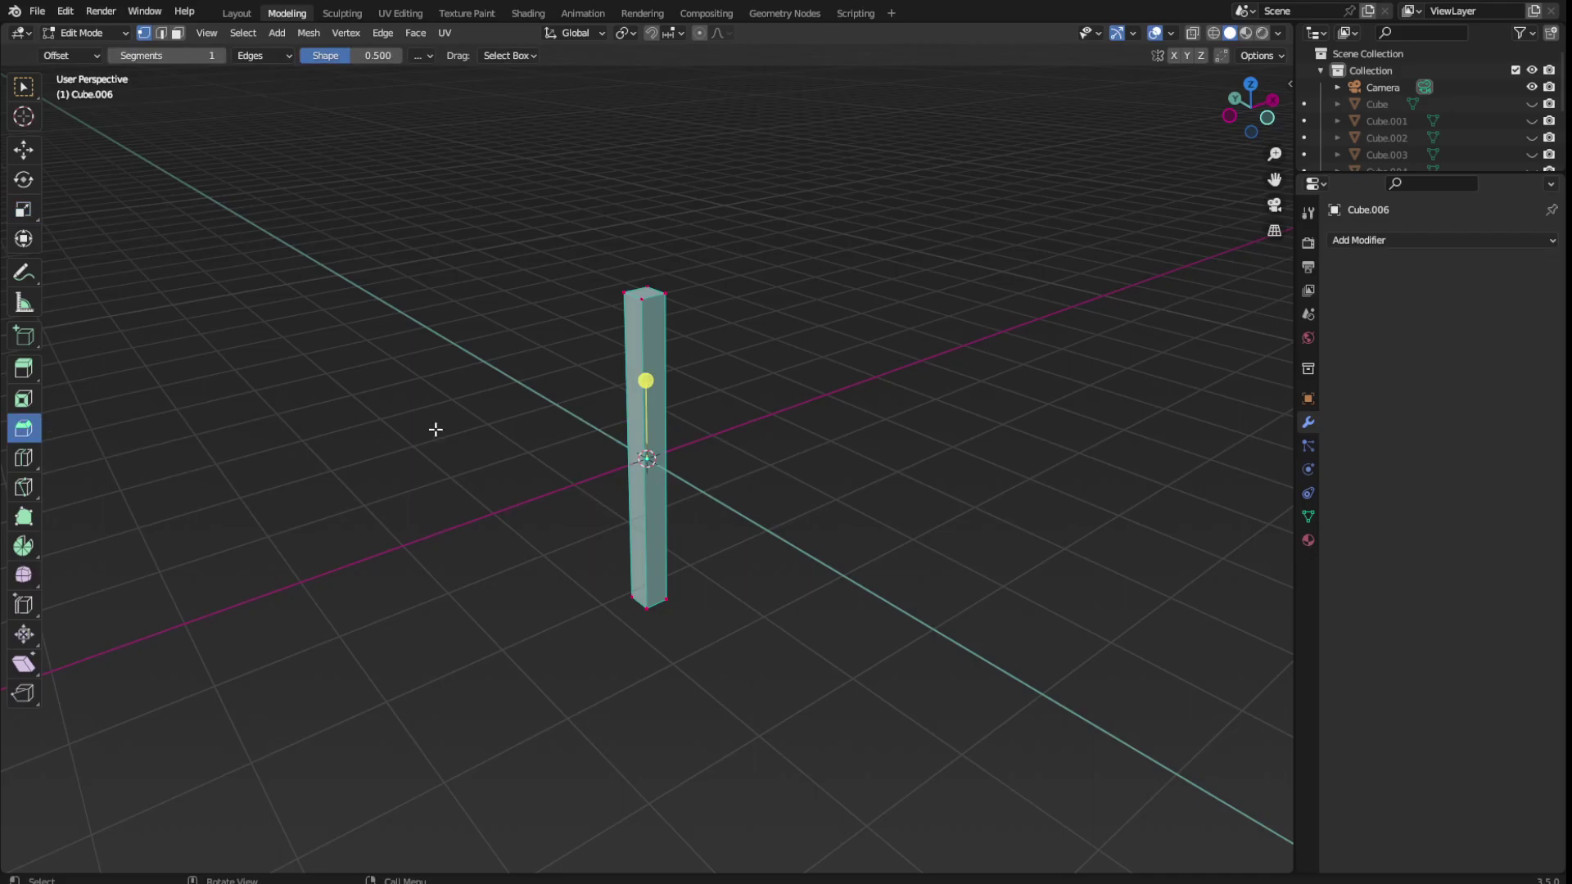
left_click_drag(646, 383, 646, 393)
left_click_drag(638, 493, 691, 389)
Shrink the top vertices and raise them into a narrow spike, then save the file
mouse_move(498, 204)
left_mouse_down()
mouse_move(772, 373)
mouse_move(658, 317)
left_mouse_up()
left_click(23, 210)
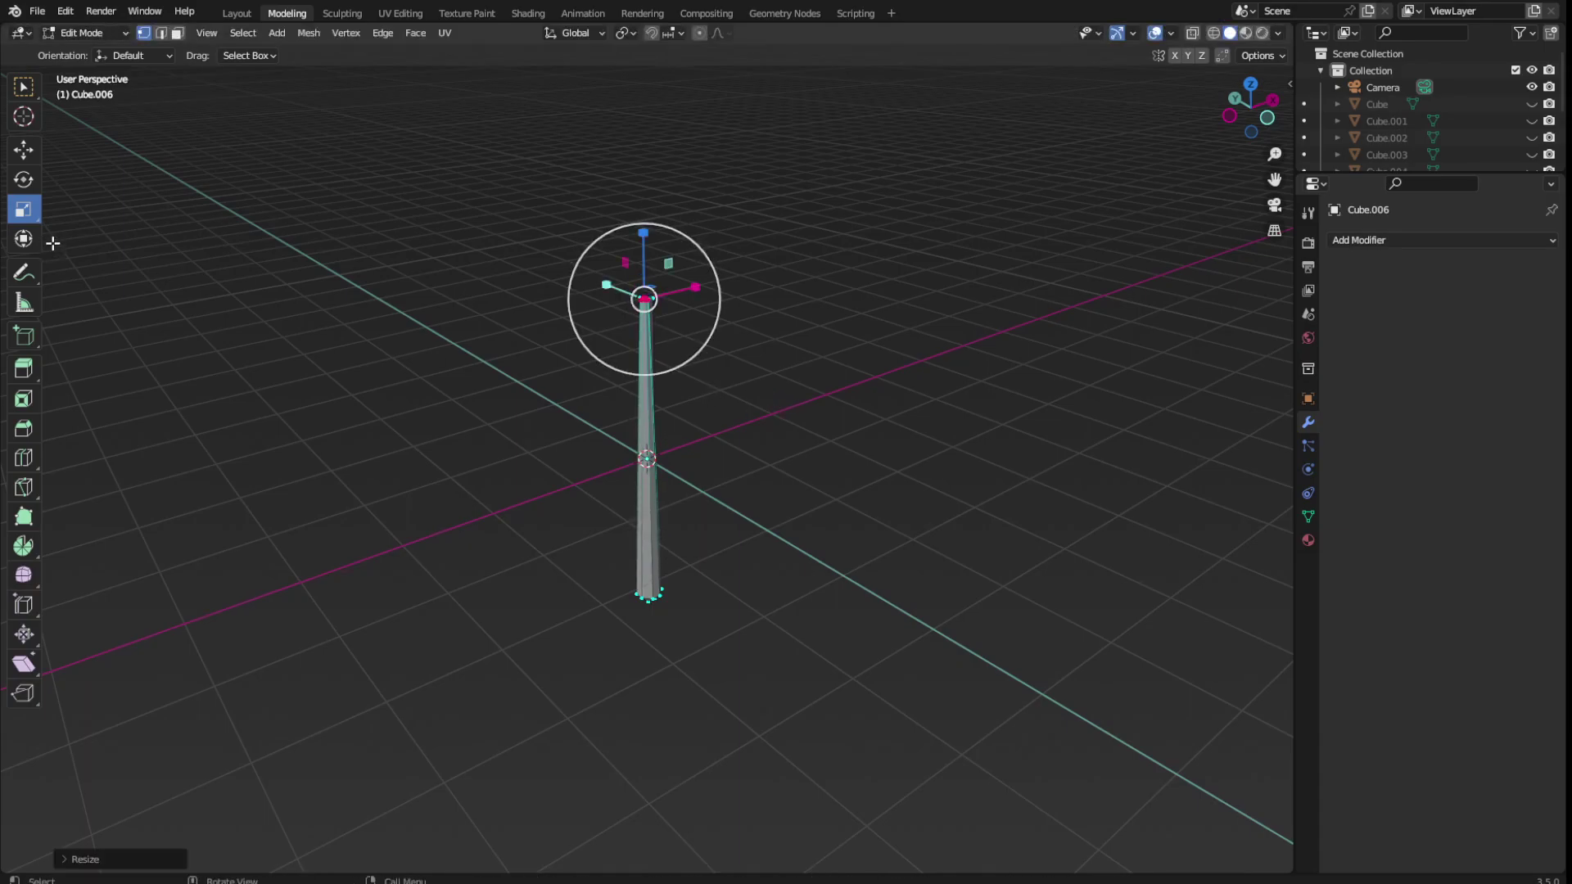
left_click(31, 157)
left_click_drag(640, 240, 764, 656)
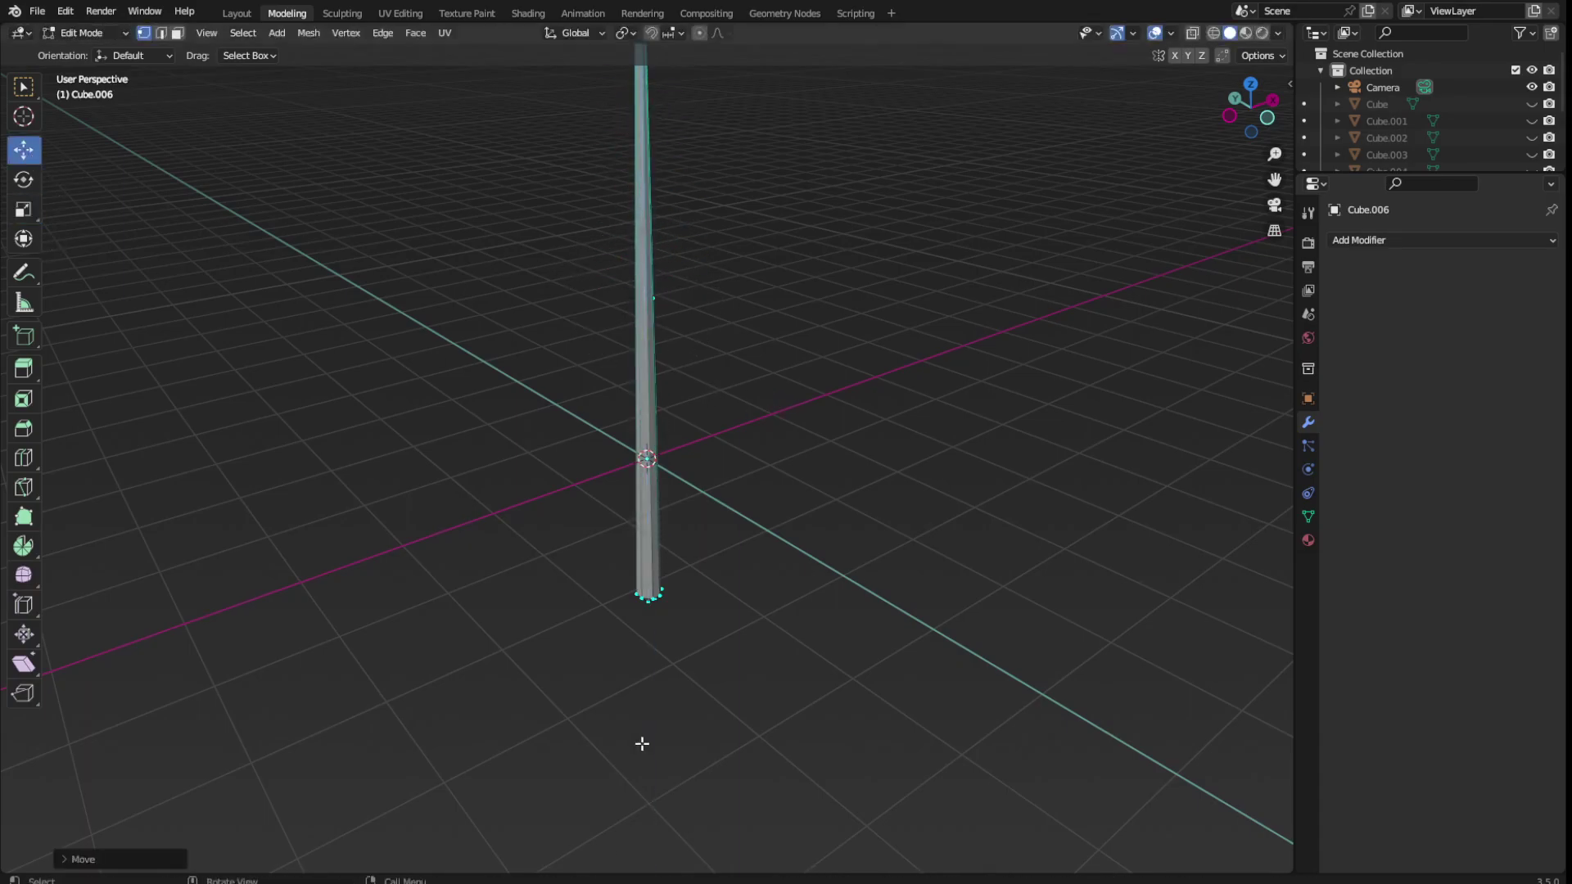
scroll(687, 527, "down", 2)
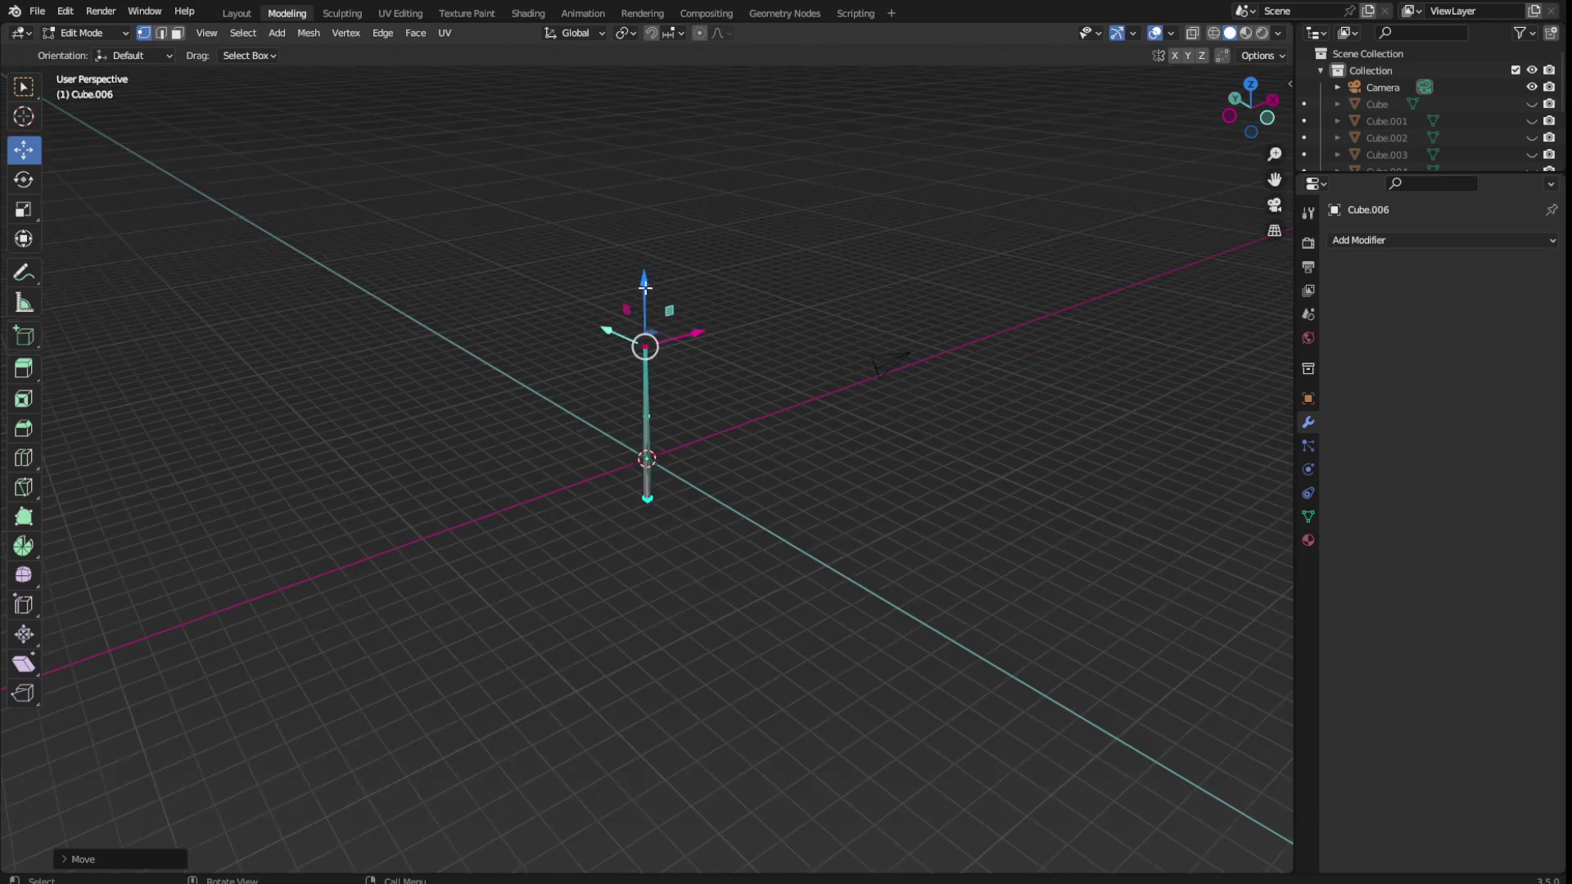
left_click_drag(645, 286, 644, 135)
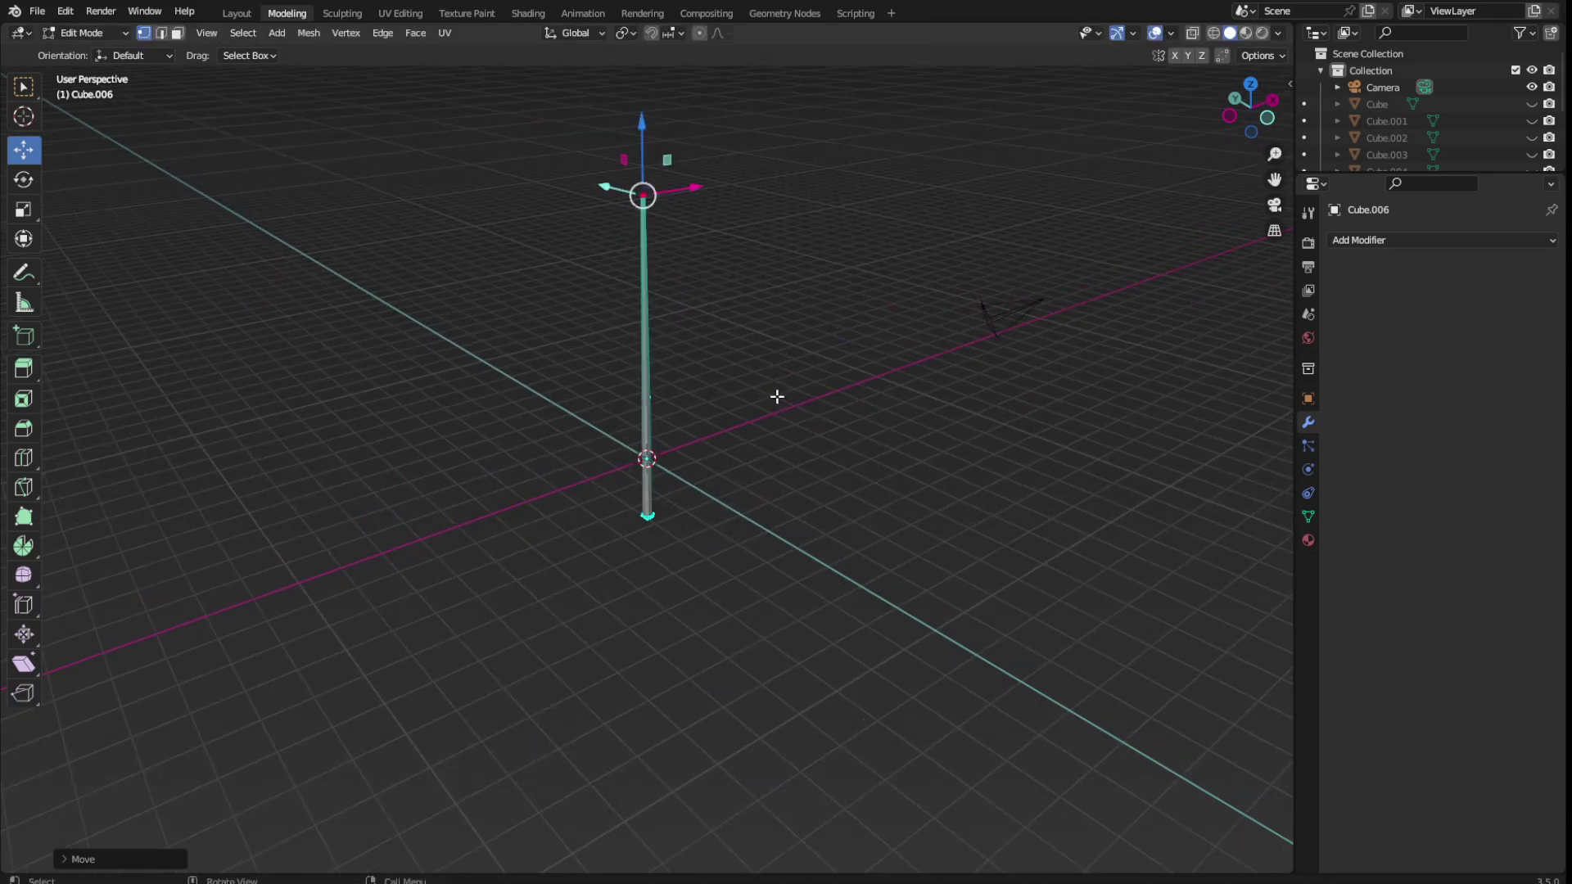
key("s")
left_click(729, 286)
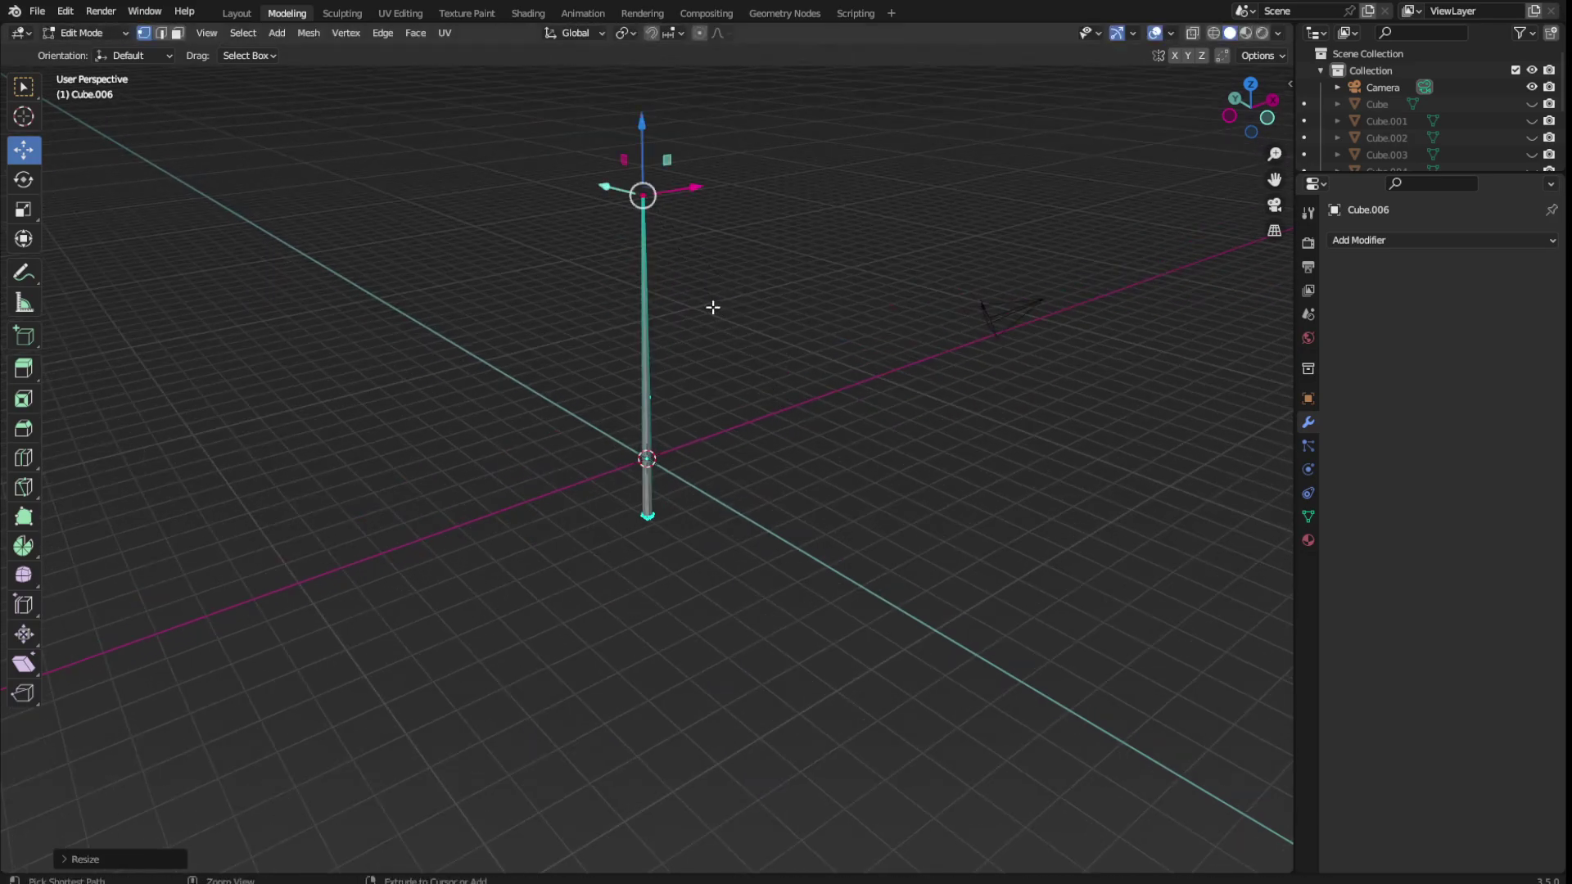
key("ctrl+s")
Back in Layout, add a Hair particle system to the shaft and save
left_click(235, 15)
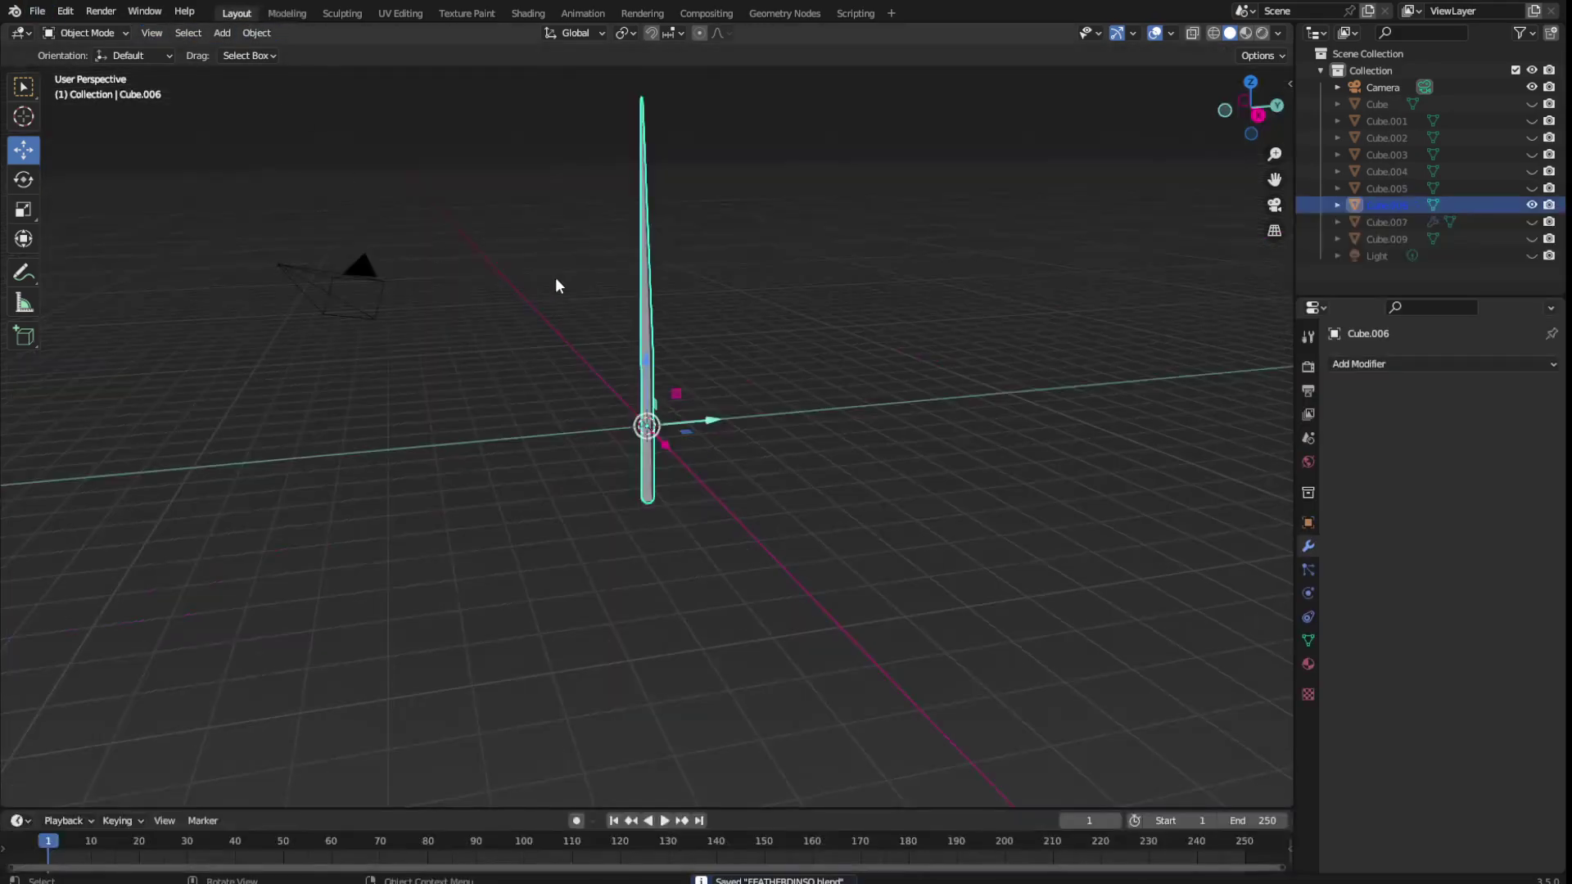
left_click(1310, 574)
left_click(1552, 364)
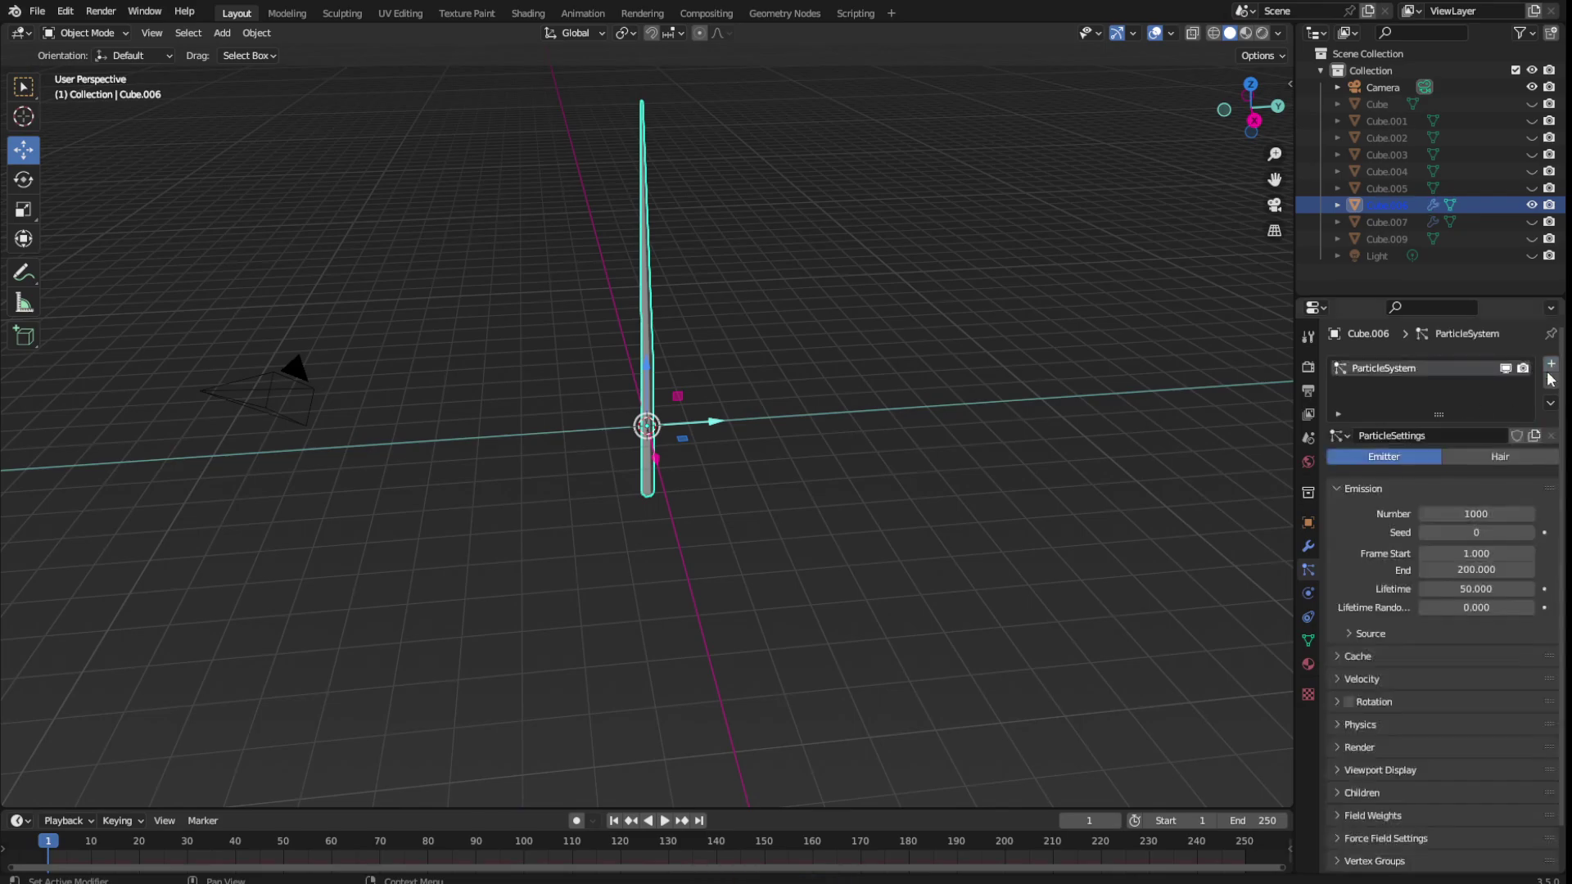
left_click(1500, 456)
mouse_move(917, 443)
middle_mouse_down()
mouse_move(882, 562)
mouse_move(909, 466)
mouse_move(899, 496)
mouse_move(916, 483)
middle_mouse_up()
left_click(11, 89)
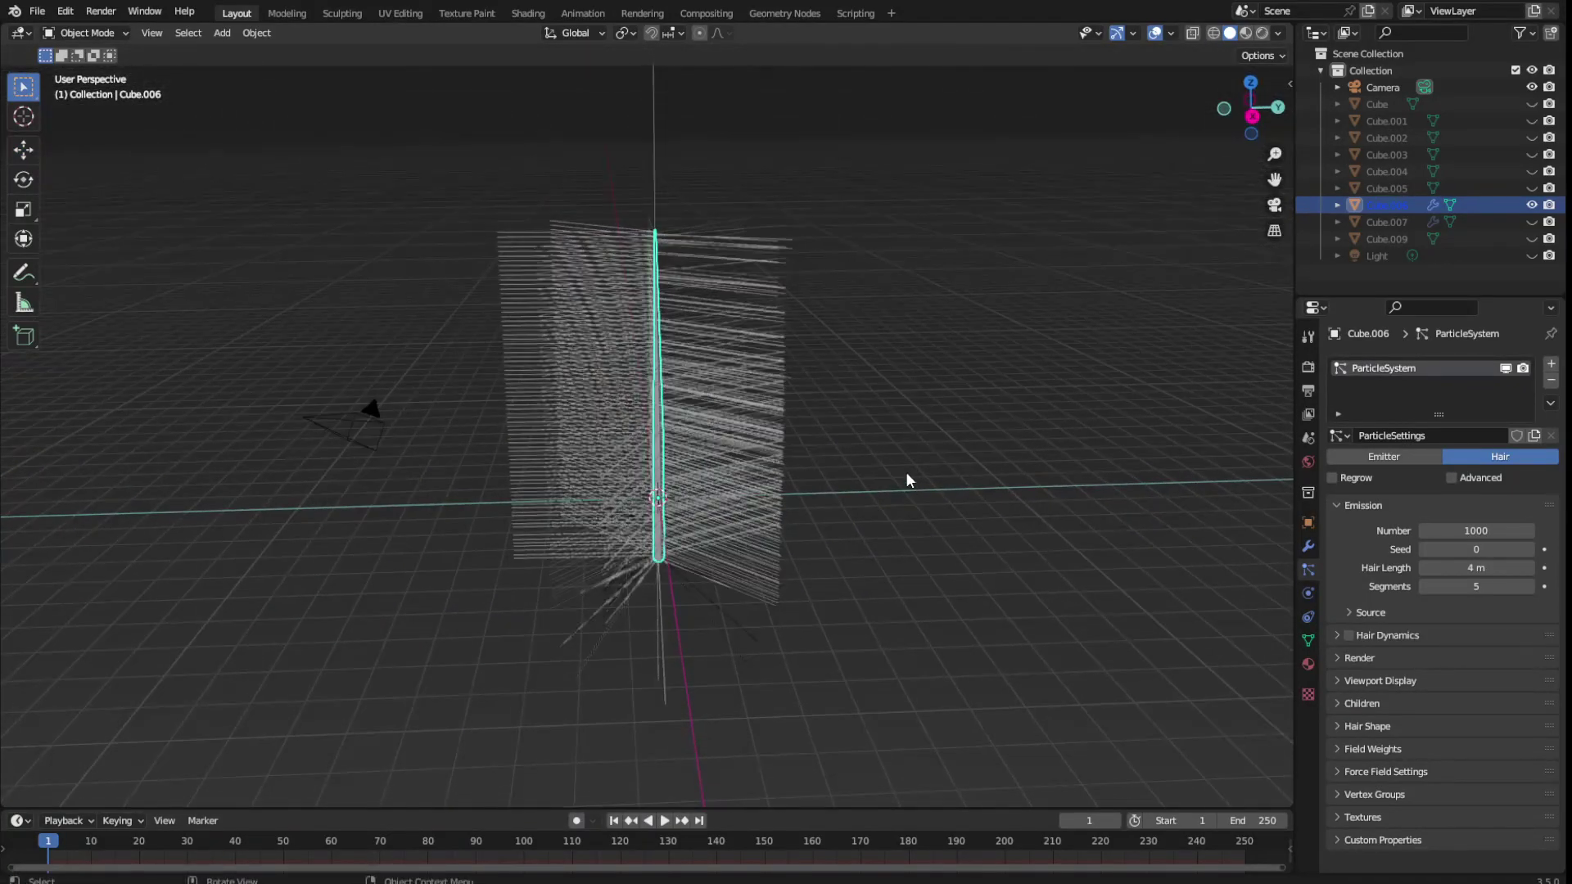
key("ctrl+s")
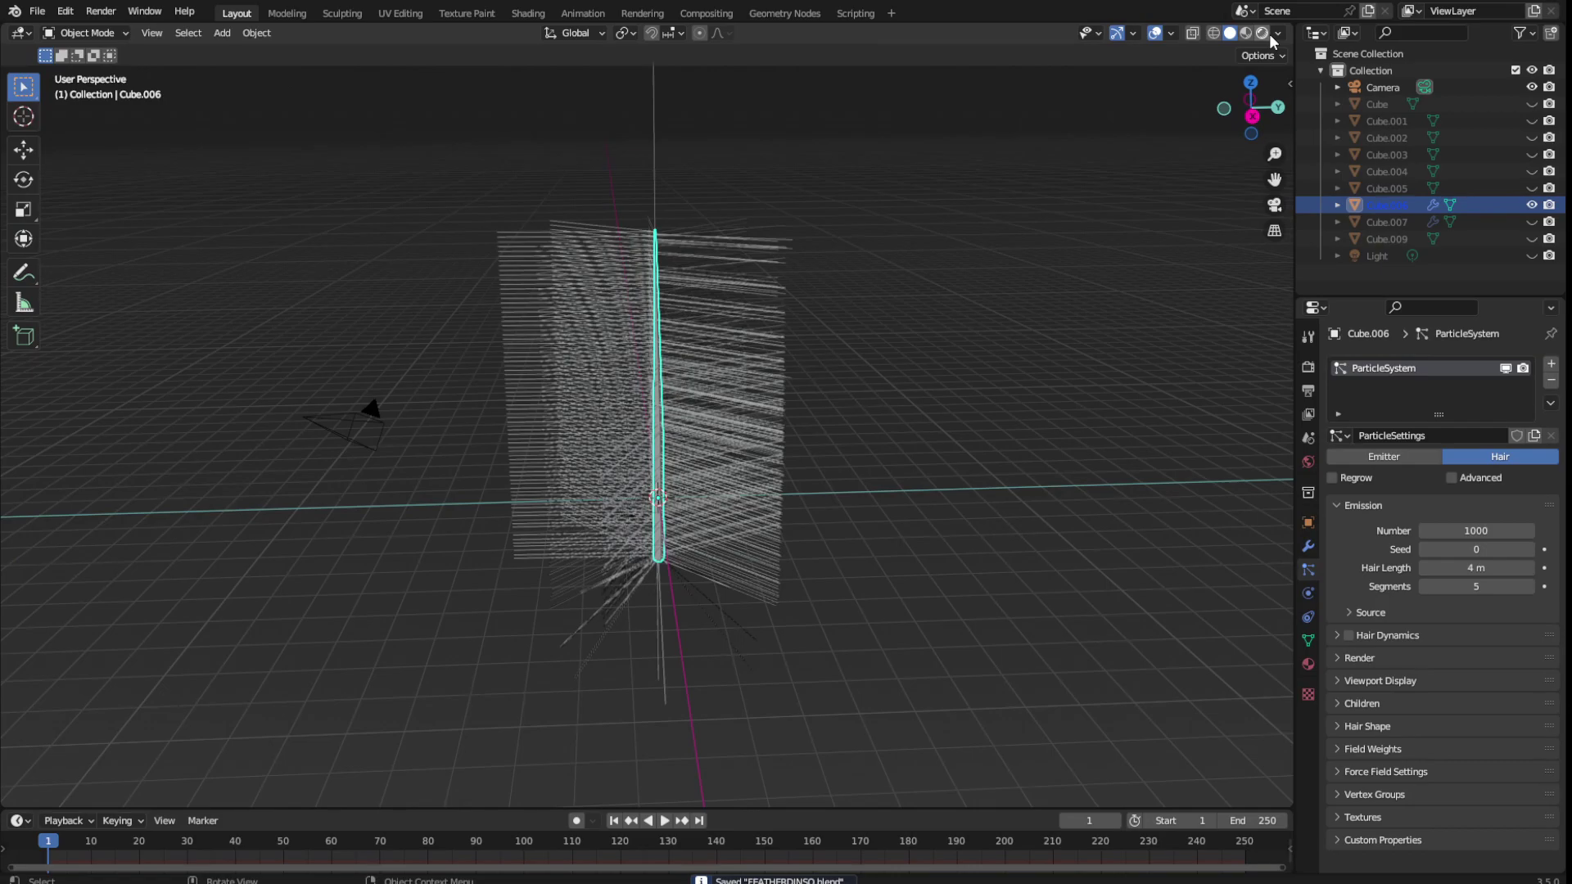
Set the hair to seed 8, 6 segments, 1138 strands and 4.03 m length
left_click(1262, 33)
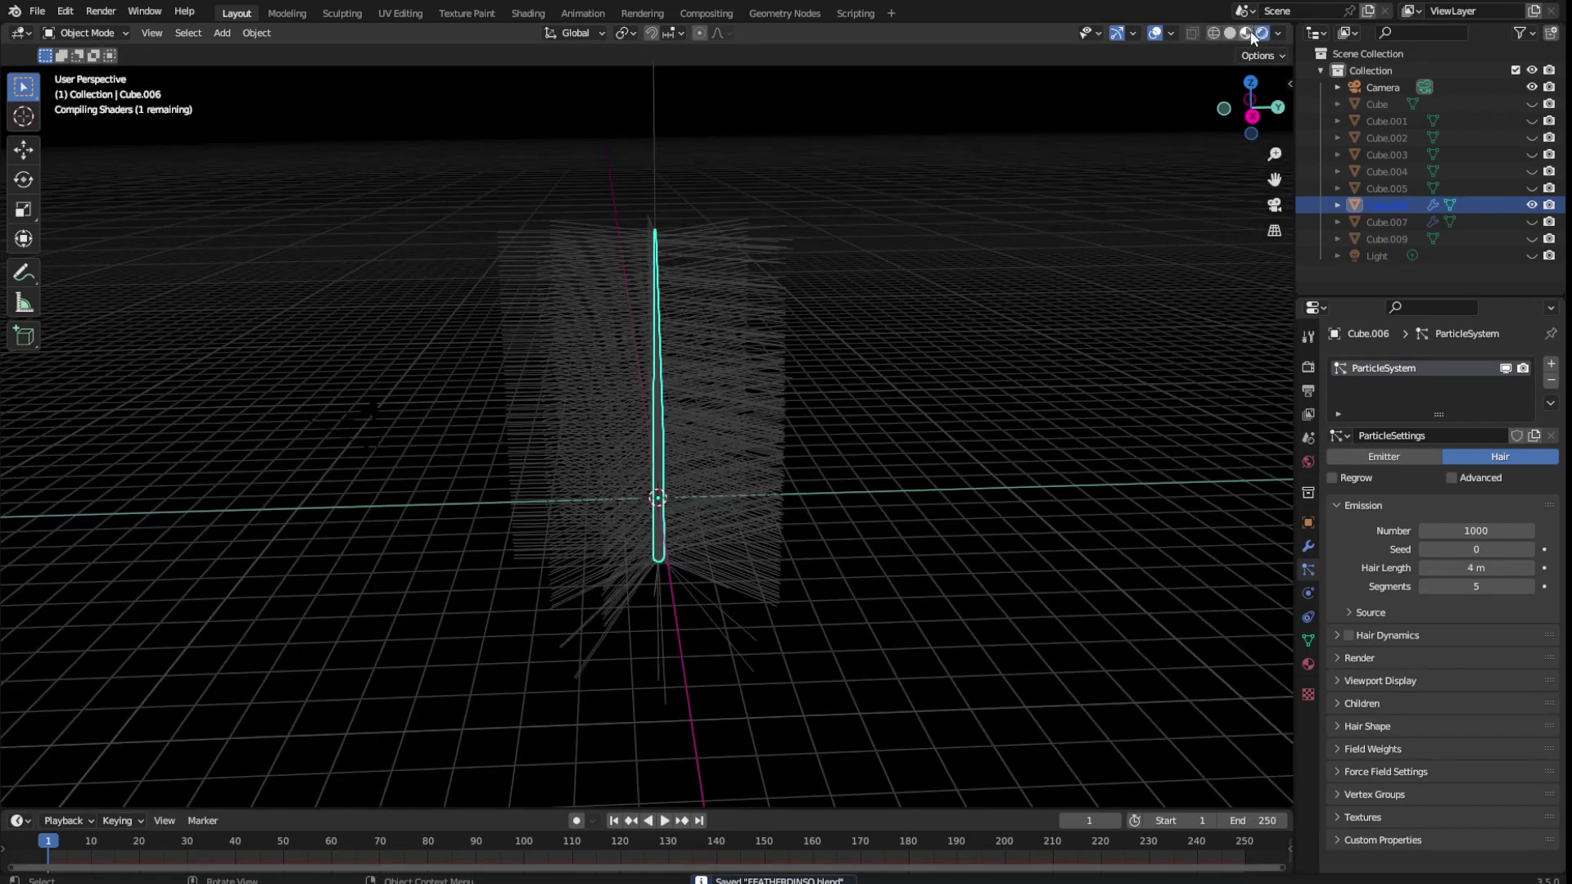
left_click(1245, 33)
left_click(1231, 35)
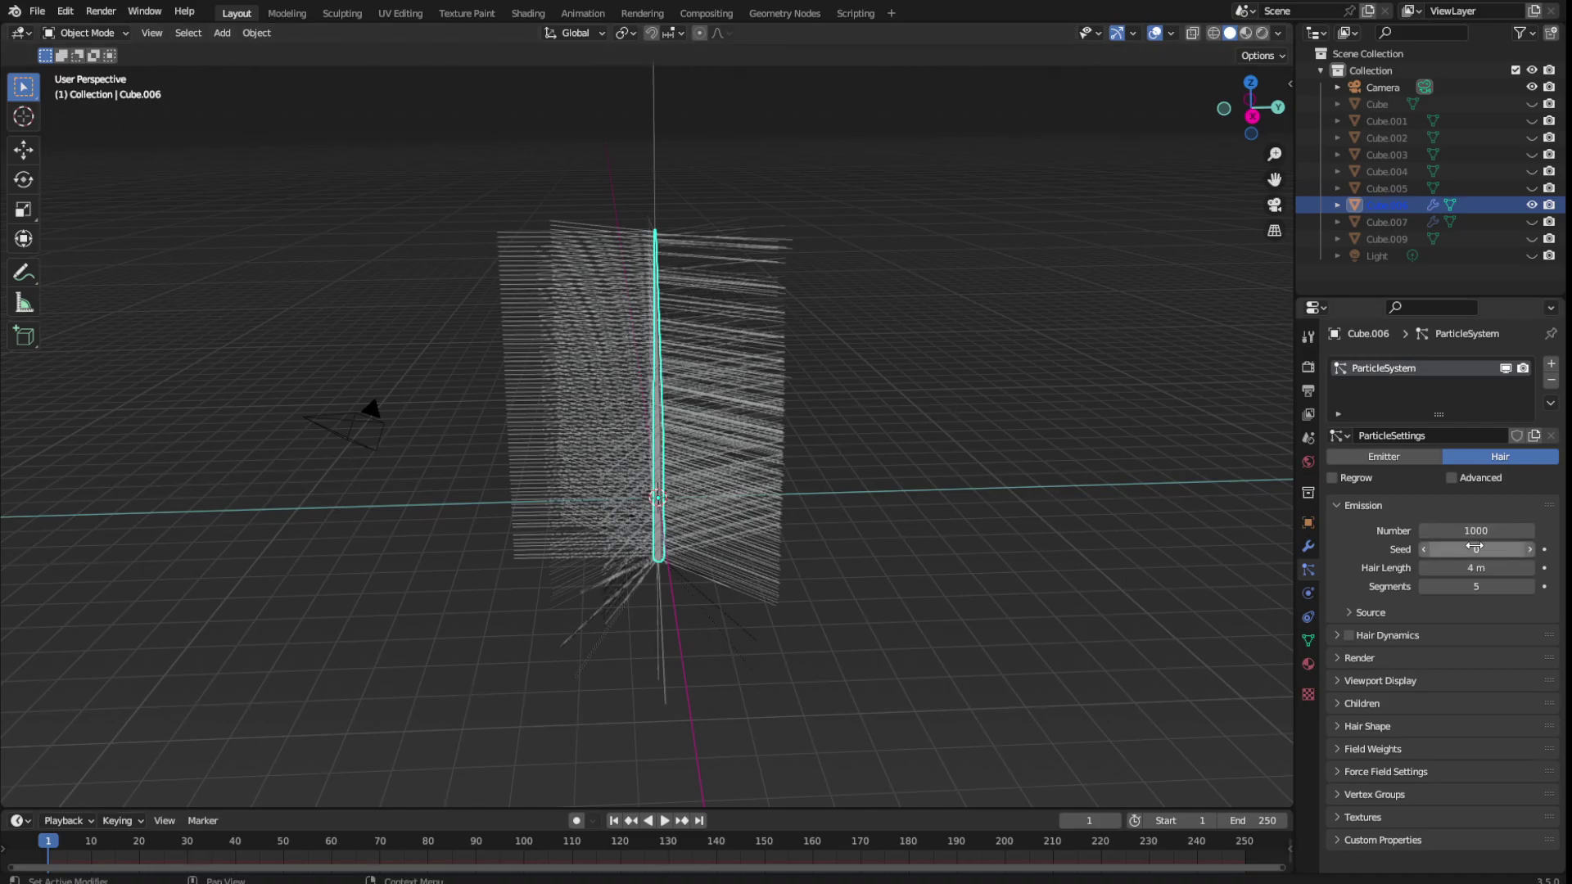
mouse_move(1474, 549)
left_mouse_down()
mouse_move(1511, 549)
mouse_move(1449, 550)
mouse_move(1487, 586)
left_mouse_up()
left_click(1477, 586)
type("50")
key("Return")
mouse_move(1477, 530)
left_mouse_down()
mouse_move(1506, 530)
mouse_move(1491, 531)
left_mouse_up()
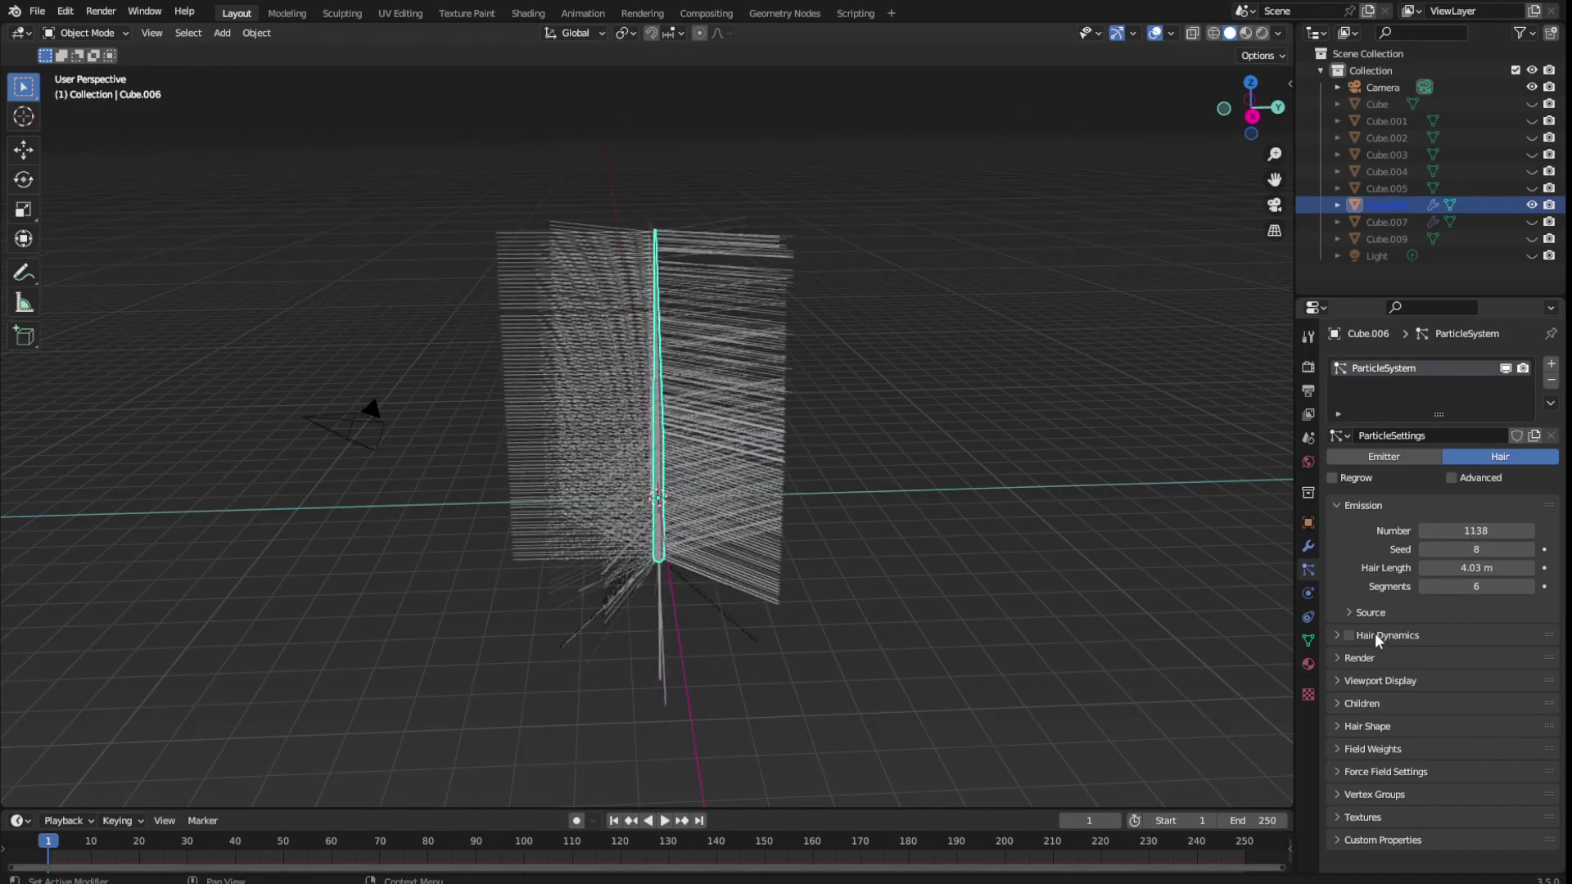
Try hair dynamics with Pin Goal Strength 1.6, then turn dynamics back off
left_click(1342, 635)
left_click(1347, 635)
mouse_move(1433, 670)
left_mouse_down()
mouse_move(1523, 670)
mouse_move(1421, 670)
left_mouse_up()
left_click(1446, 701)
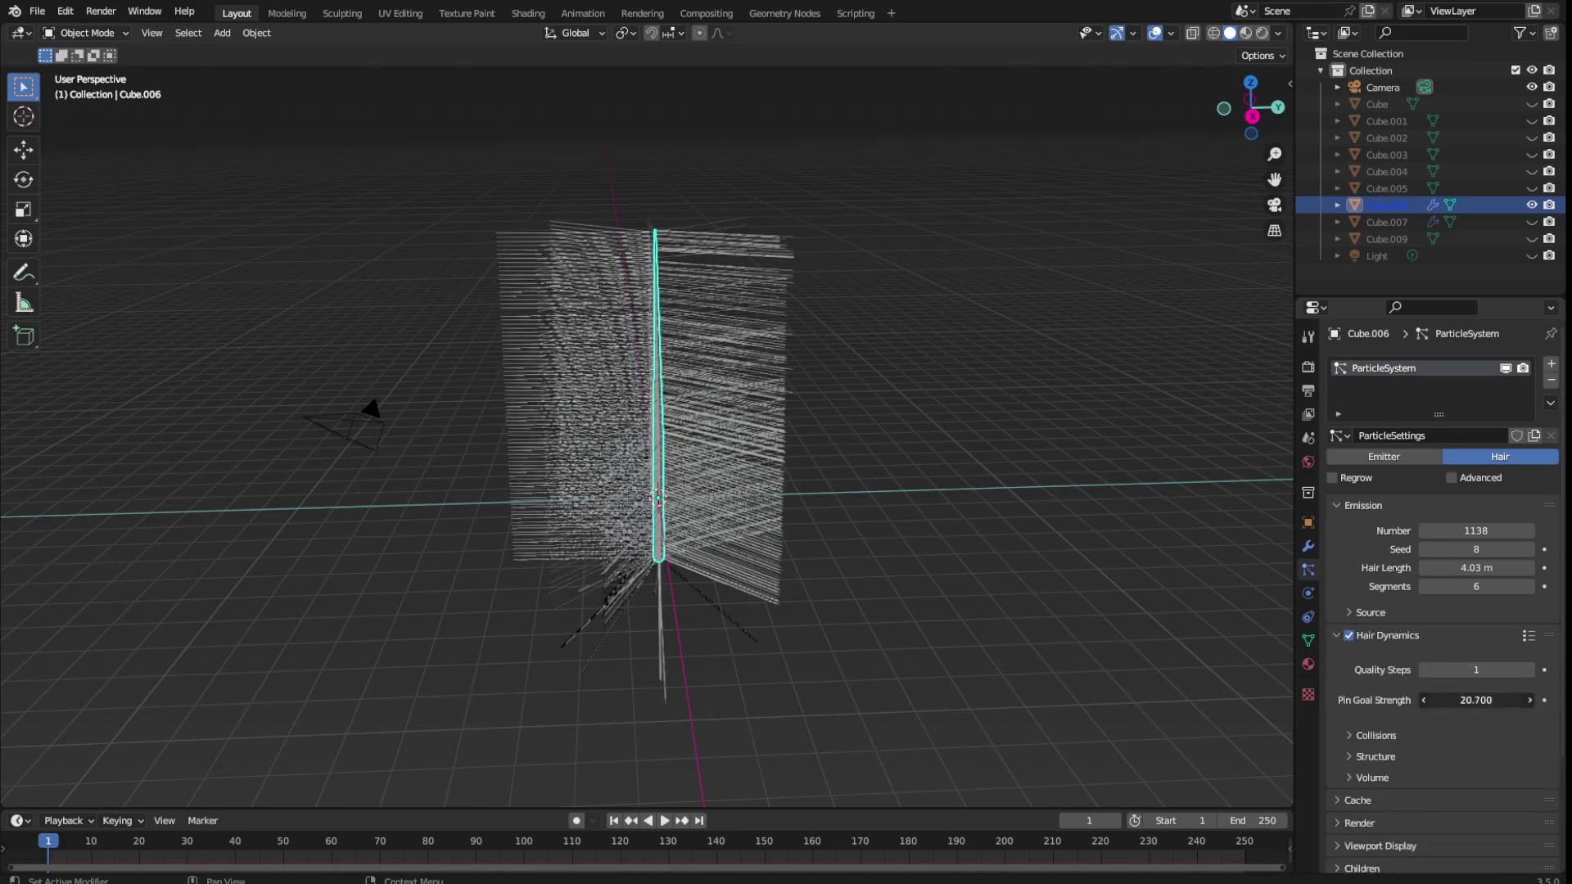
type("1.6")
key("Return")
left_click(1349, 635)
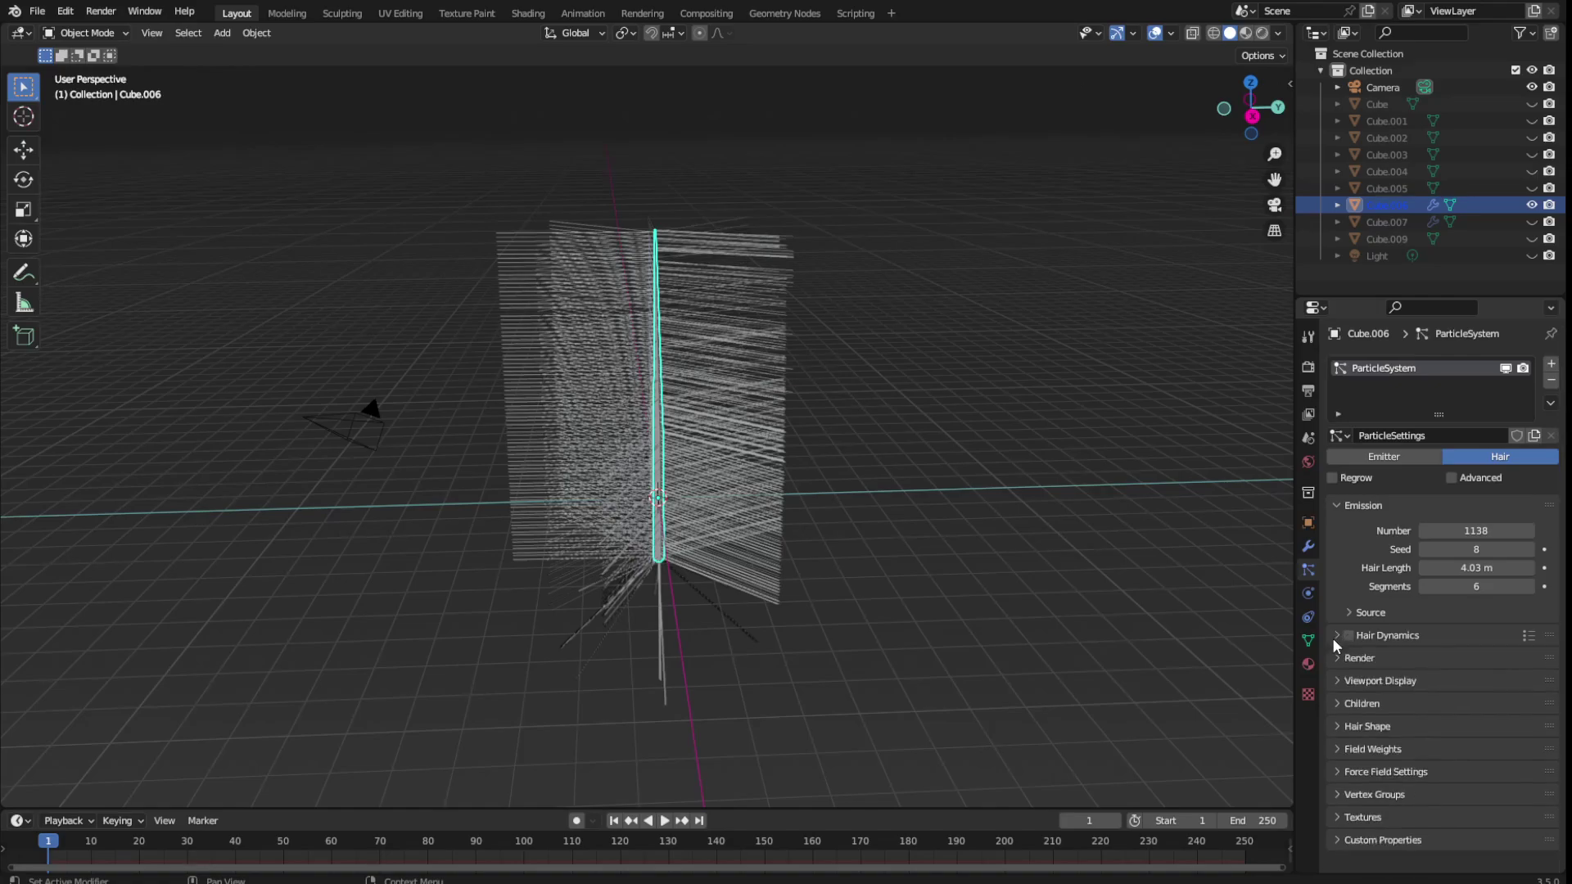
Give the hair Simple children and lower the child Render Amount to 73
left_click(1377, 658)
scroll(1418, 691, "down", 4)
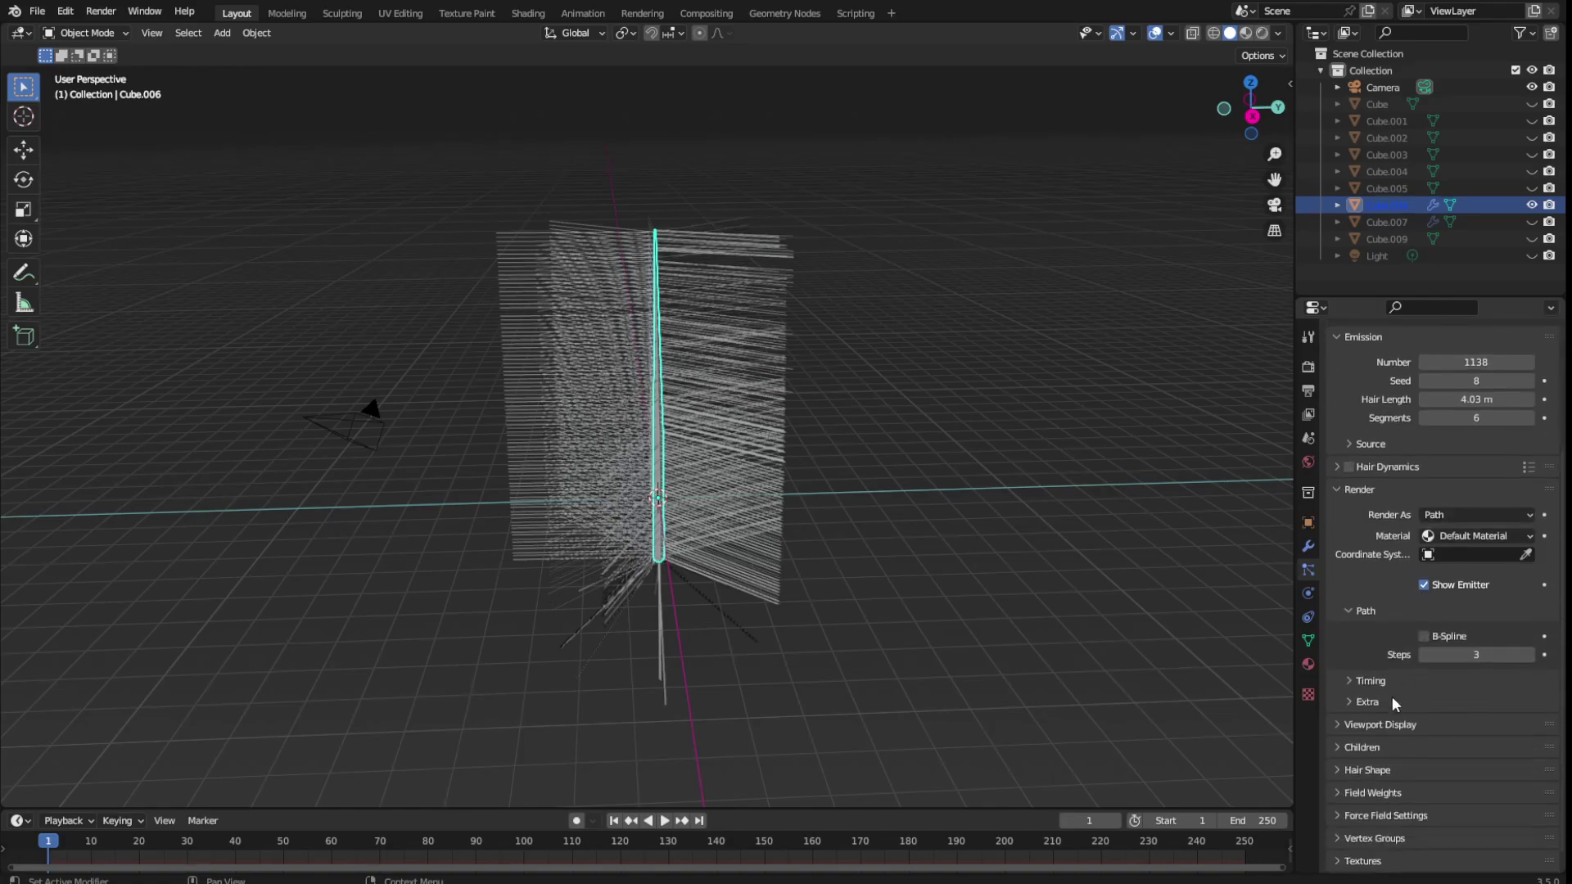
left_click(1350, 489)
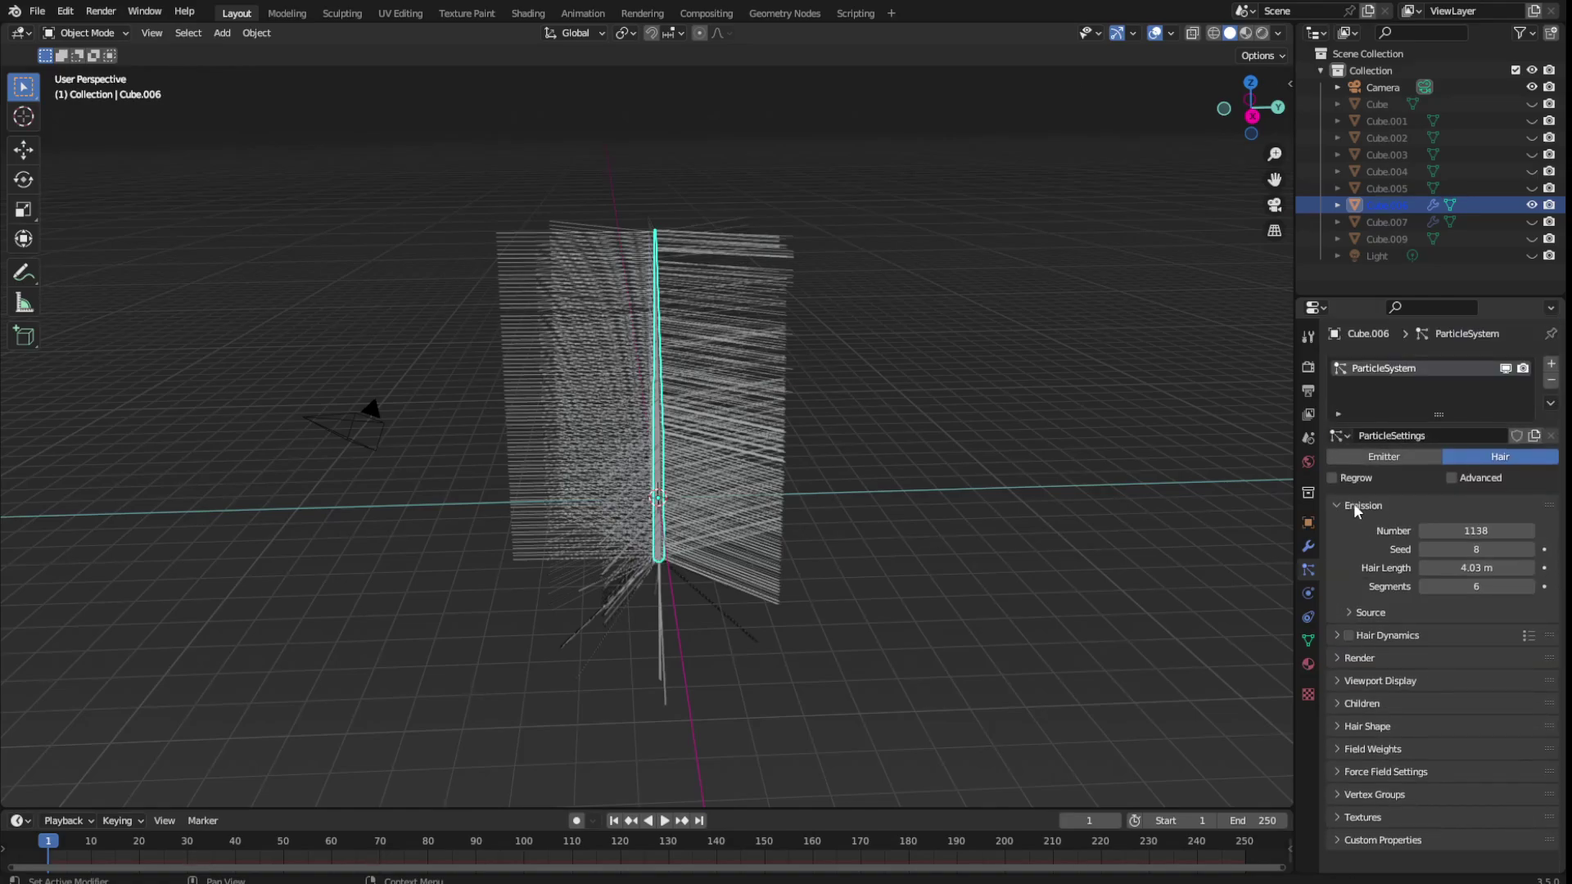
left_click(1376, 703)
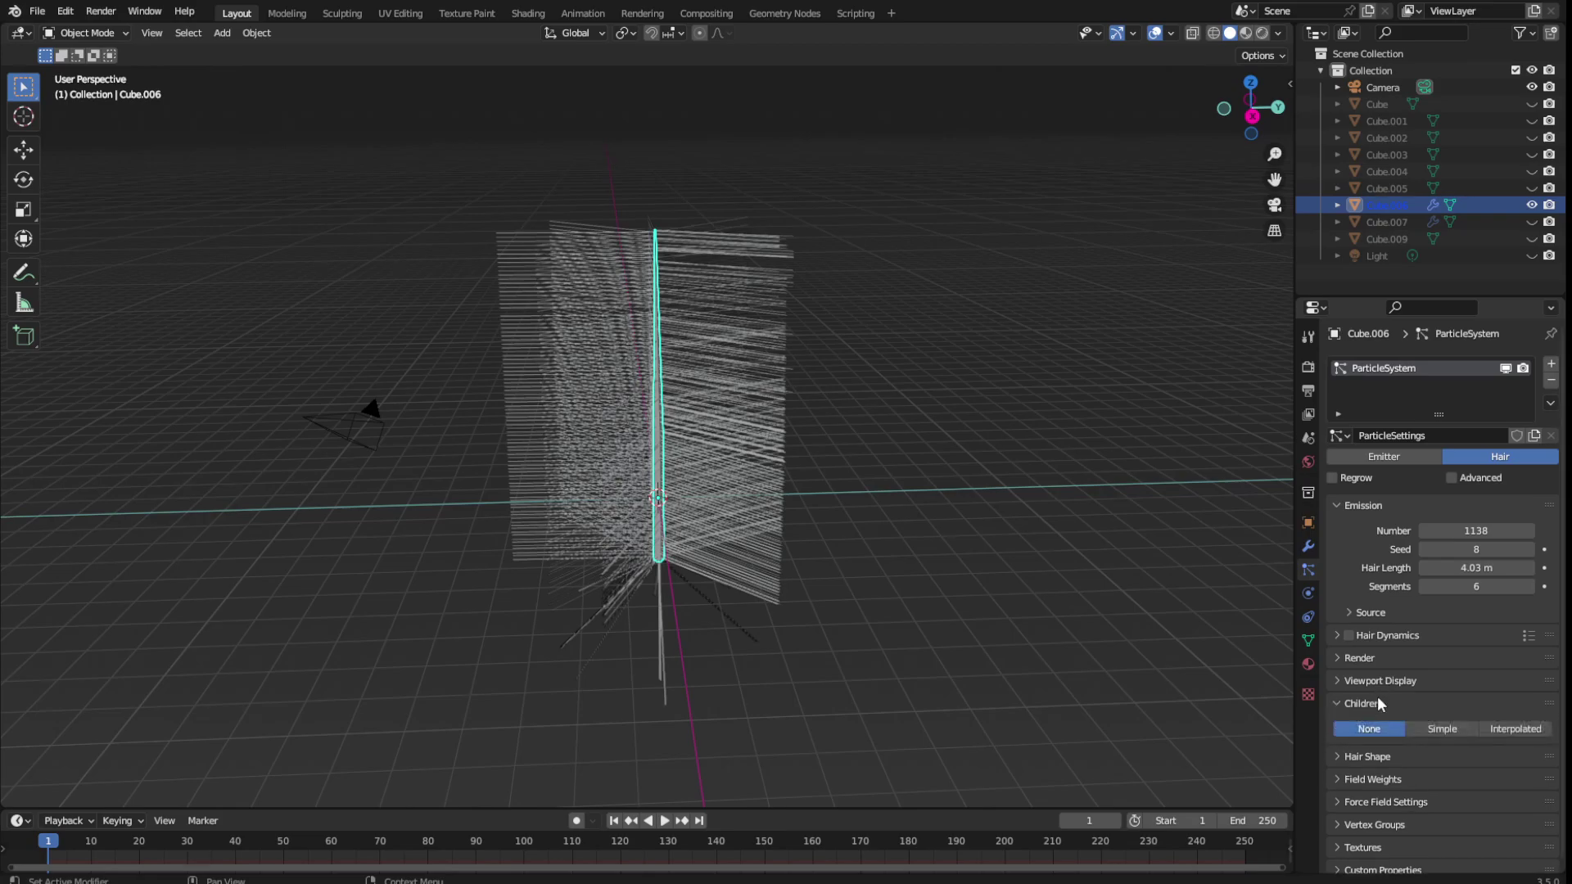
left_click(1441, 729)
scroll(1434, 725, "down", 2)
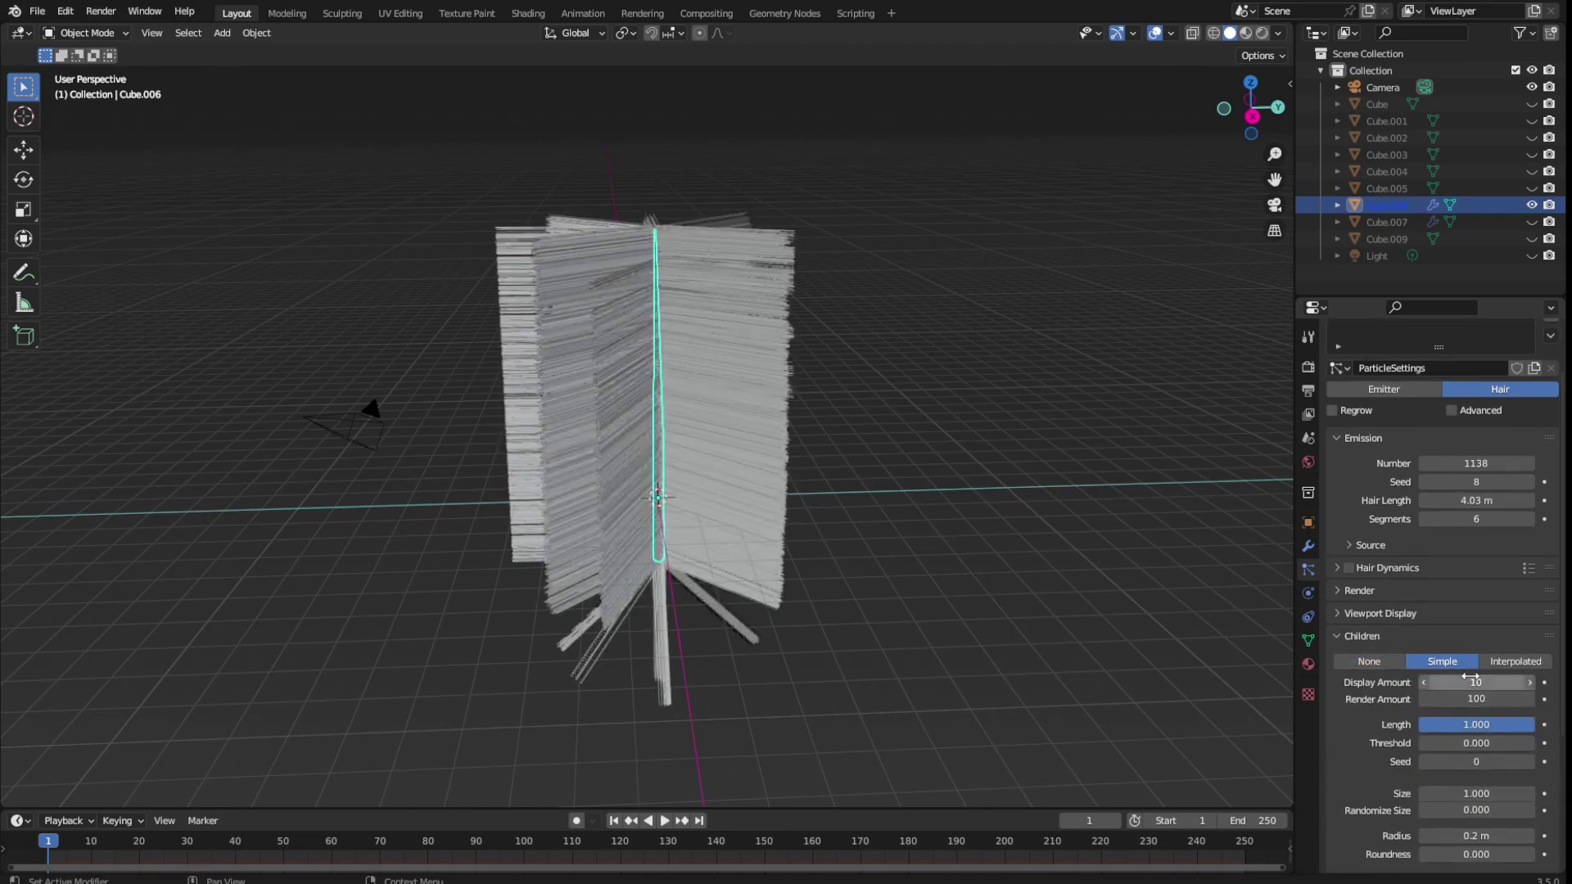
mouse_move(1478, 698)
left_mouse_down()
mouse_move(1461, 699)
mouse_move(1498, 698)
mouse_move(1457, 682)
mouse_move(1483, 682)
left_mouse_up()
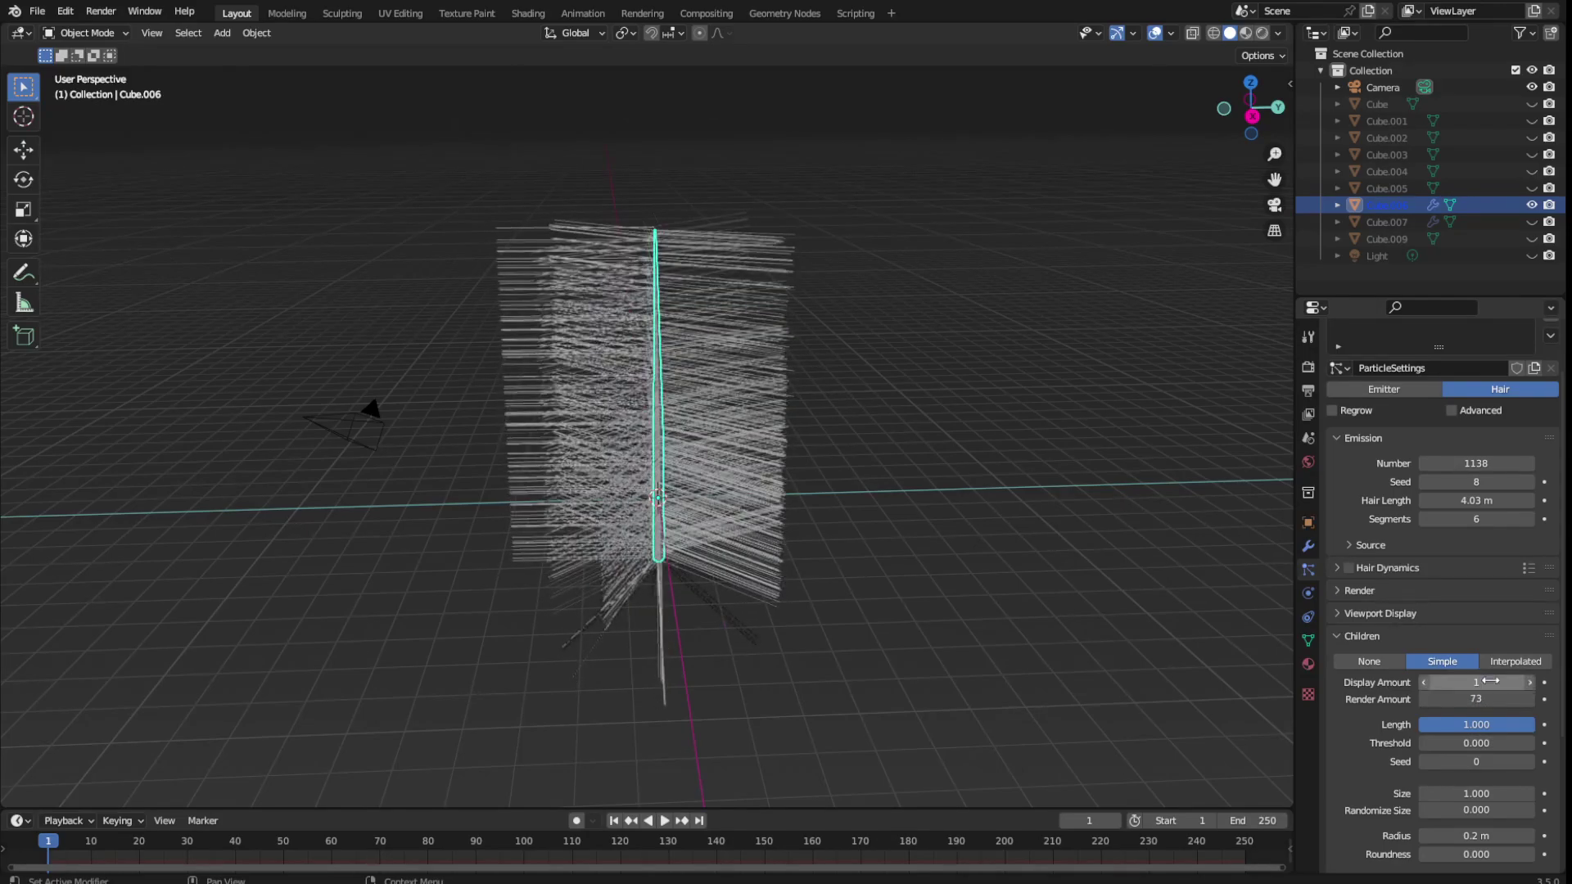
Set child threshold 0.093, size 0.712, randomize size 0.636 and radius 0 m
mouse_move(1492, 742)
left_mouse_down()
mouse_move(1426, 745)
mouse_move(1474, 761)
left_mouse_up()
scroll(1194, 659, "down", 1)
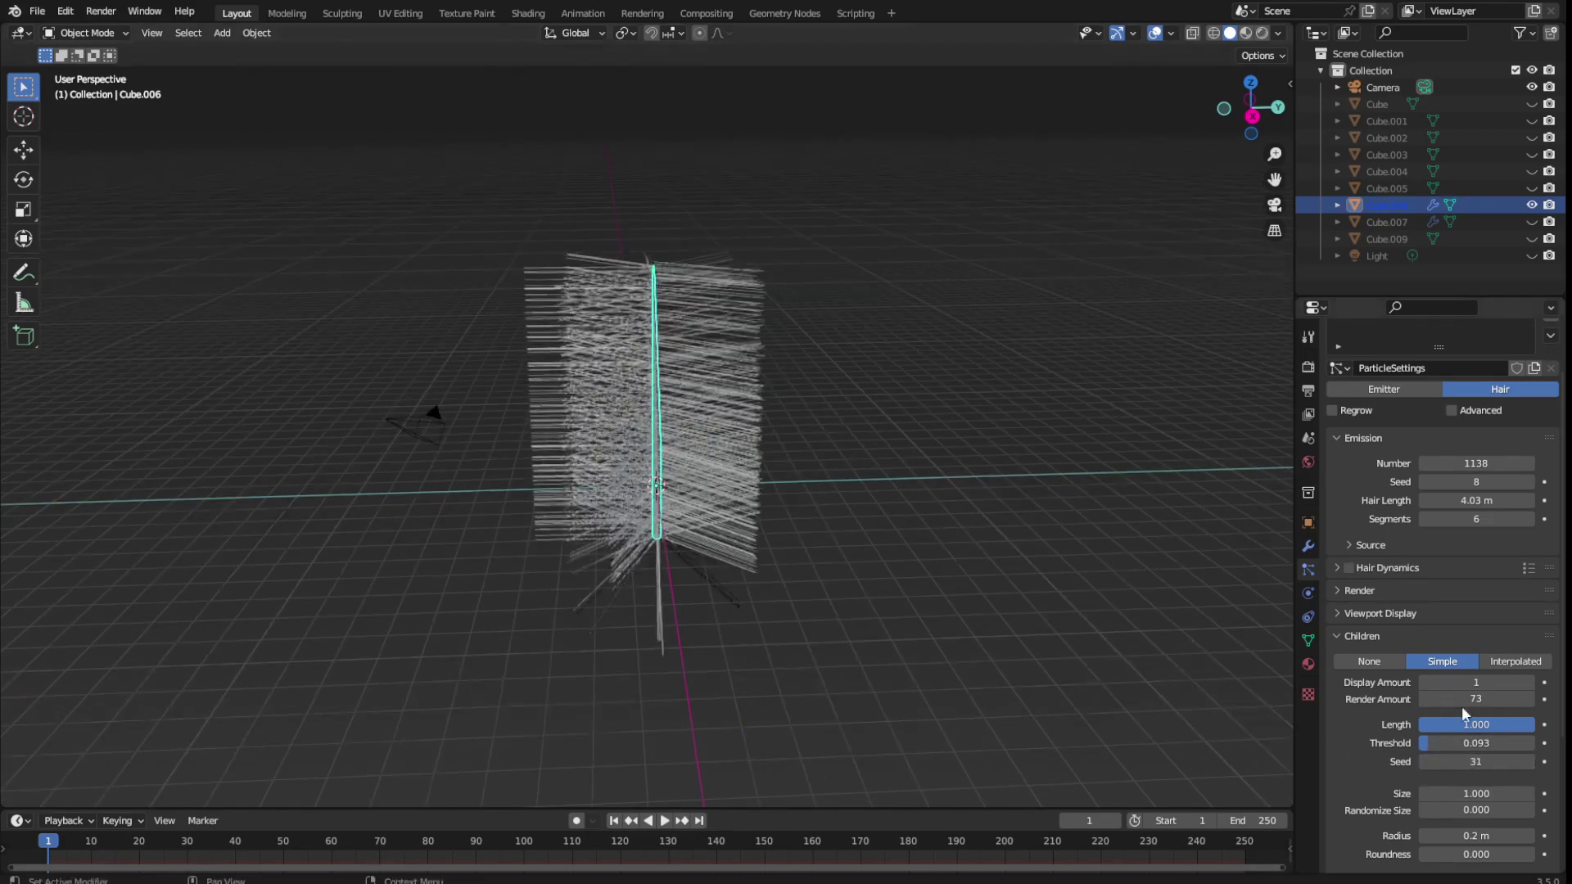
scroll(1441, 655, "down", 3)
mouse_move(1474, 661)
left_mouse_down()
mouse_move(1429, 661)
mouse_move(1491, 709)
mouse_move(1499, 693)
mouse_move(1449, 693)
mouse_move(1499, 734)
mouse_move(1449, 734)
mouse_move(1498, 753)
left_mouse_up()
scroll(1401, 767, "down", 1)
scroll(1373, 783, "down", 1)
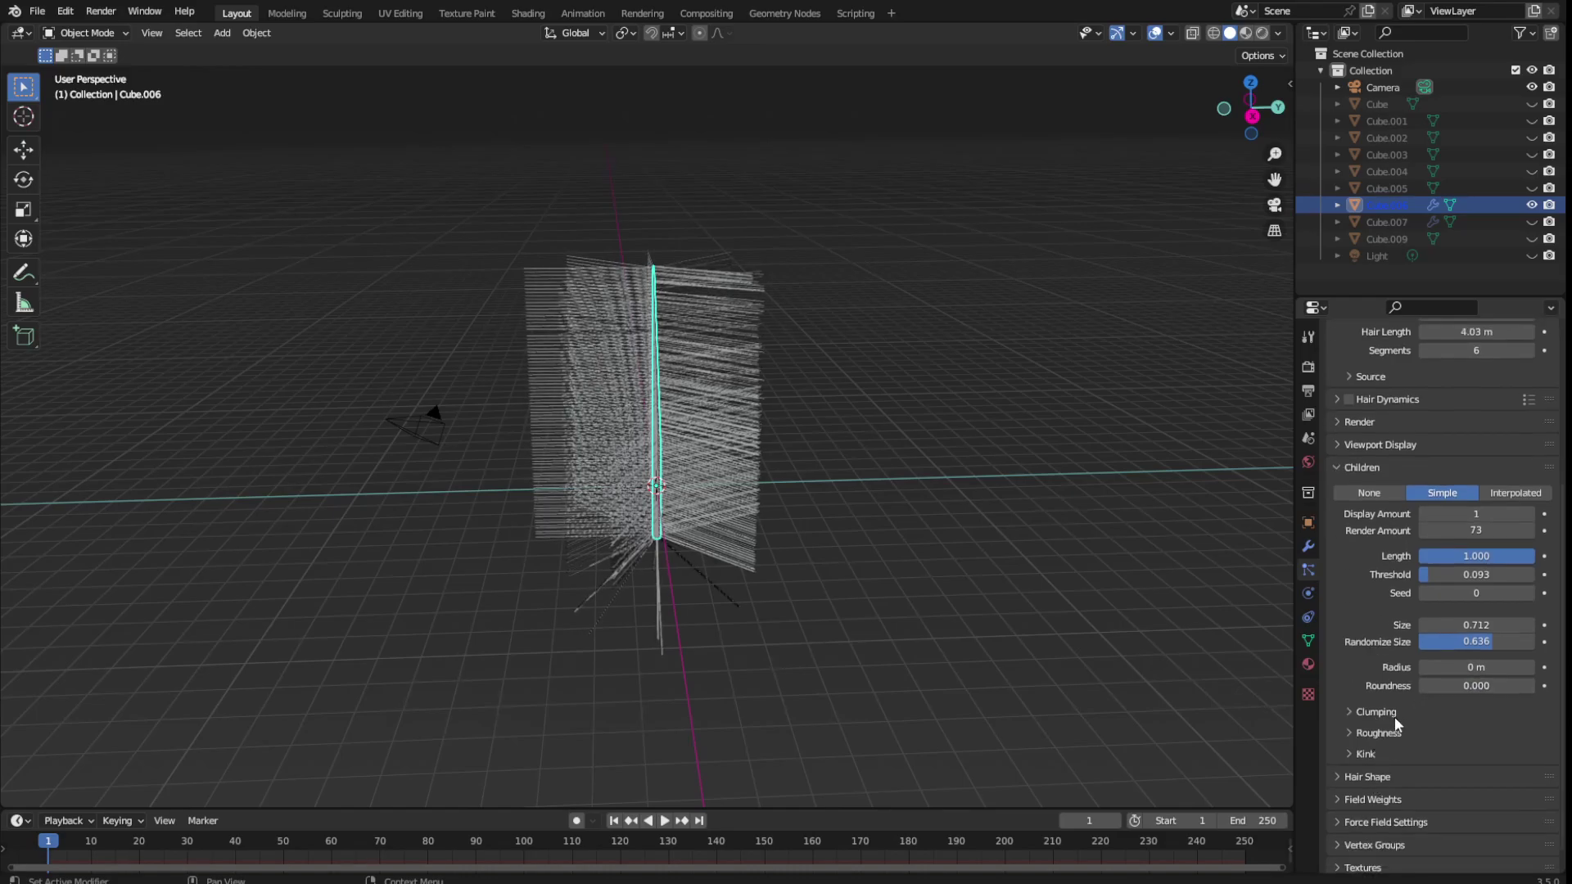
Set child roughness Uniform to 0.264 and Size to 2.029
left_click(1388, 728)
left_click(1412, 719)
scroll(1410, 727, "down", 1)
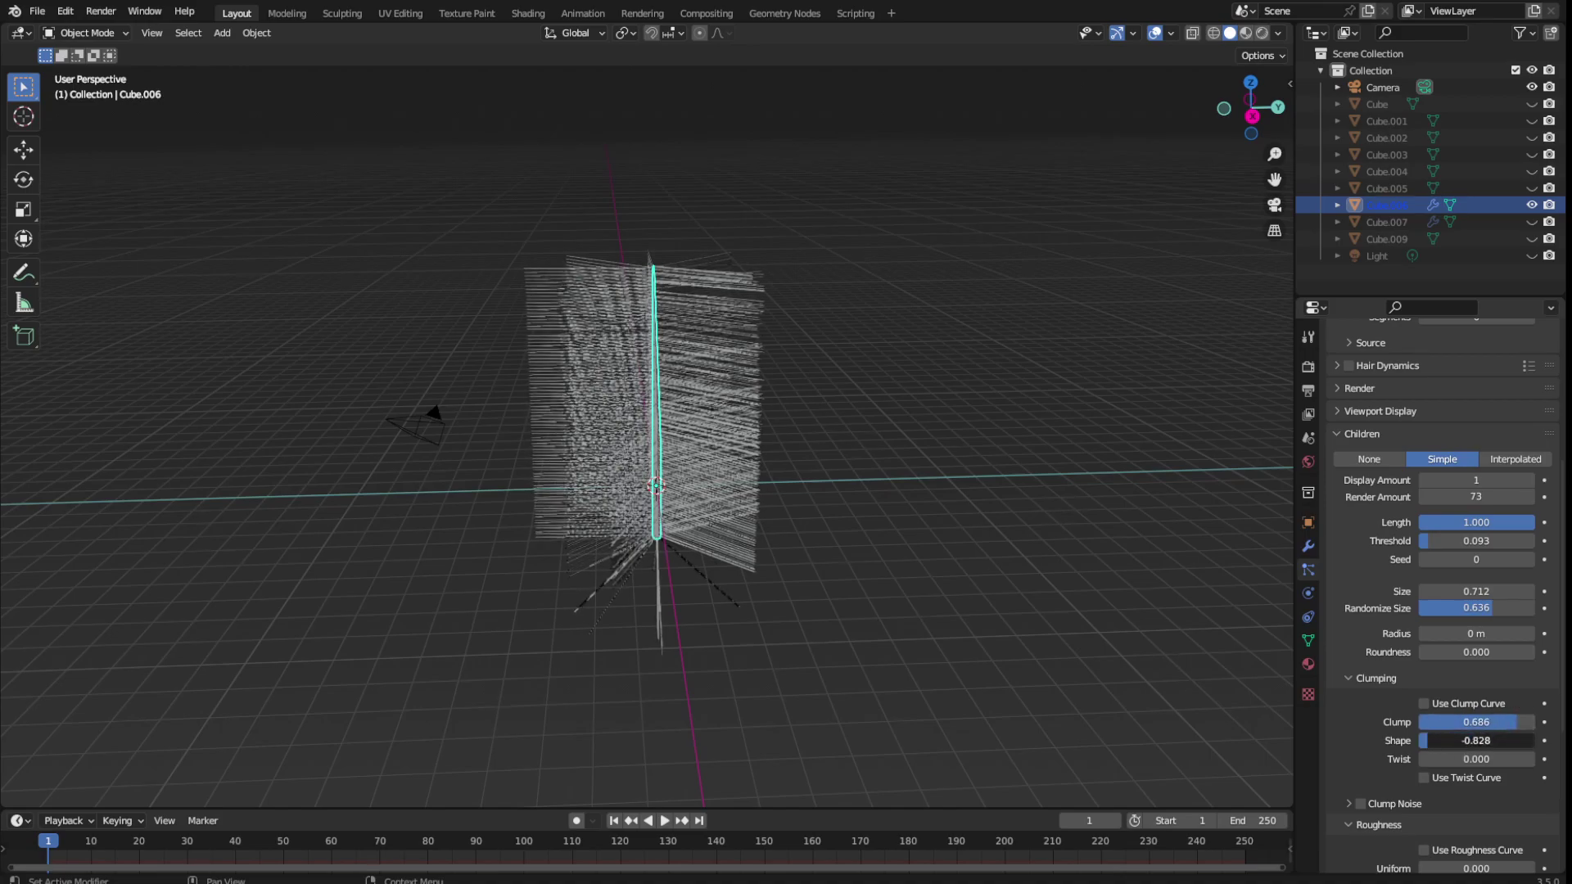
scroll(1392, 751, "down", 3)
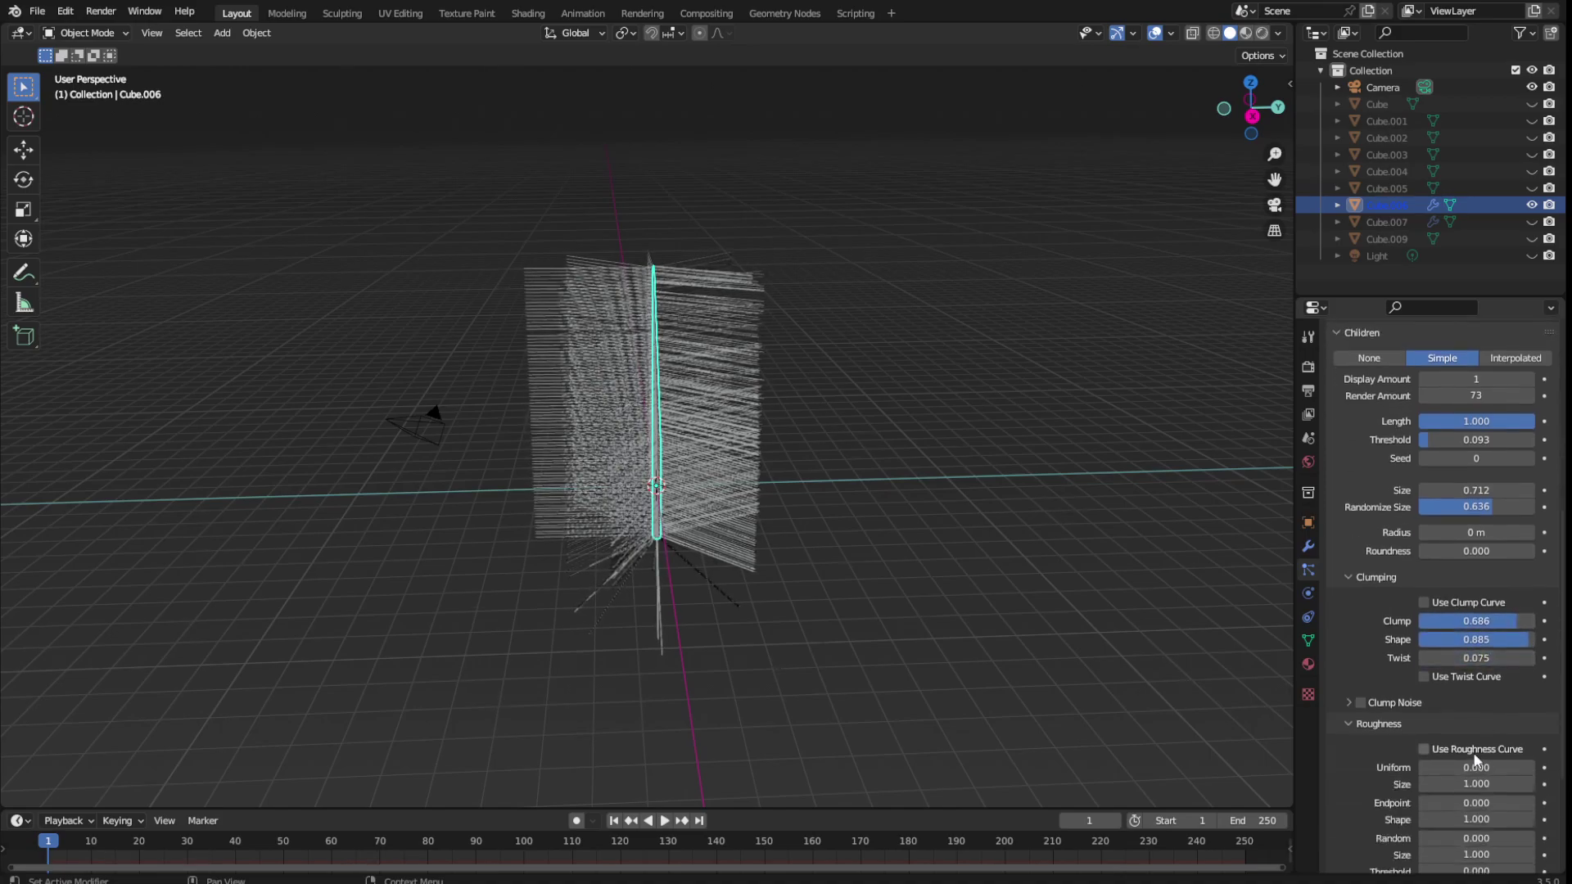
scroll(1432, 655, "down", 3)
mouse_move(1466, 667)
left_mouse_down()
mouse_move(1529, 666)
mouse_move(1466, 667)
left_mouse_up()
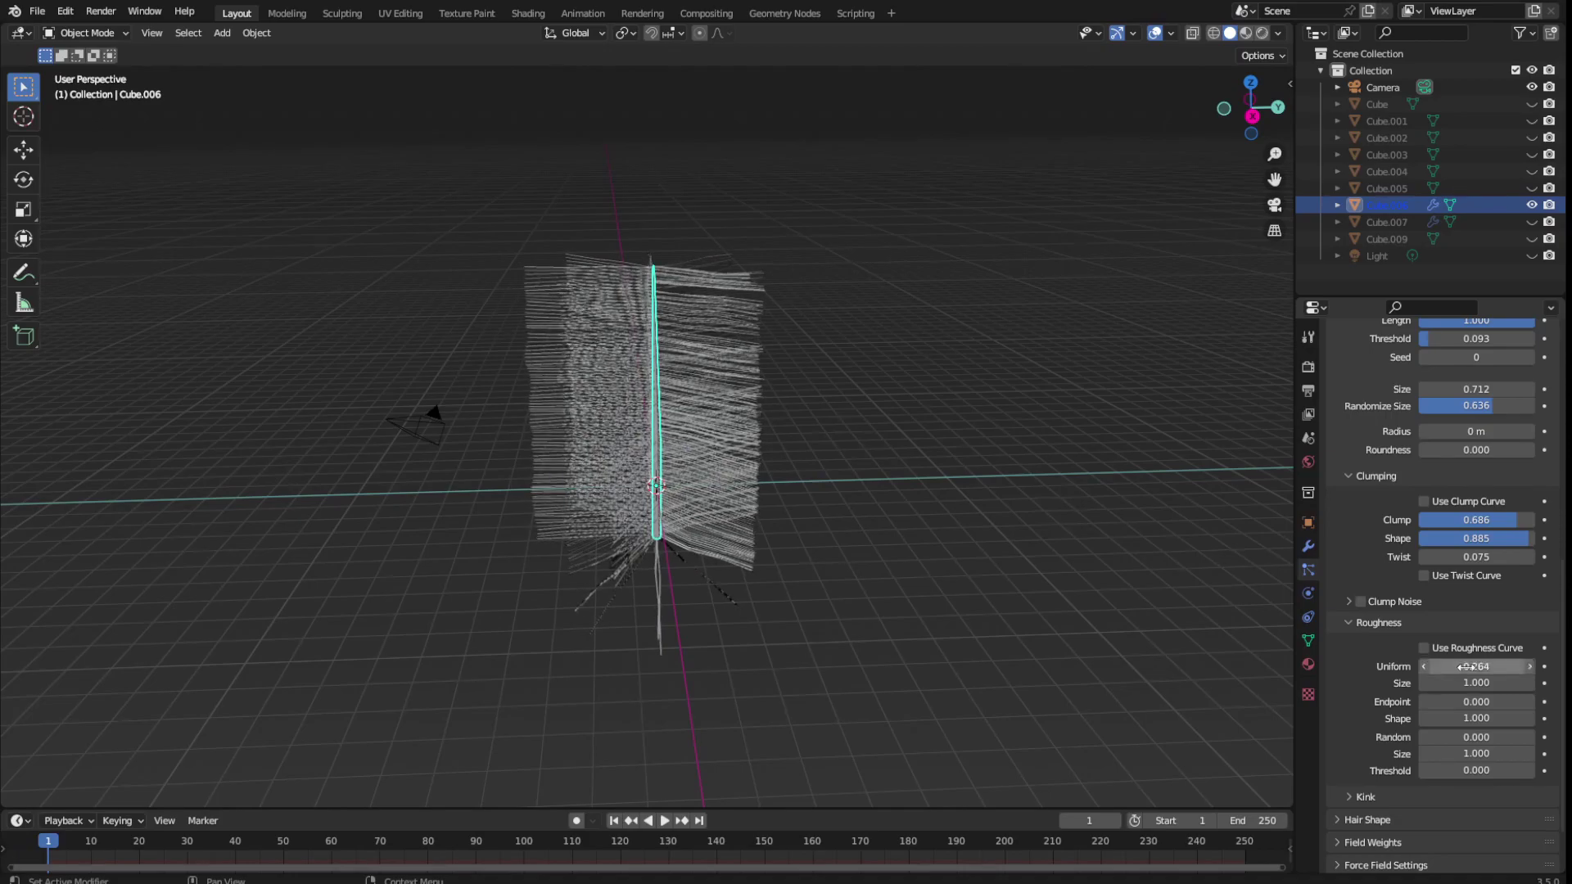
mouse_move(1470, 683)
left_mouse_down()
mouse_move(1530, 682)
mouse_move(1515, 702)
left_mouse_up()
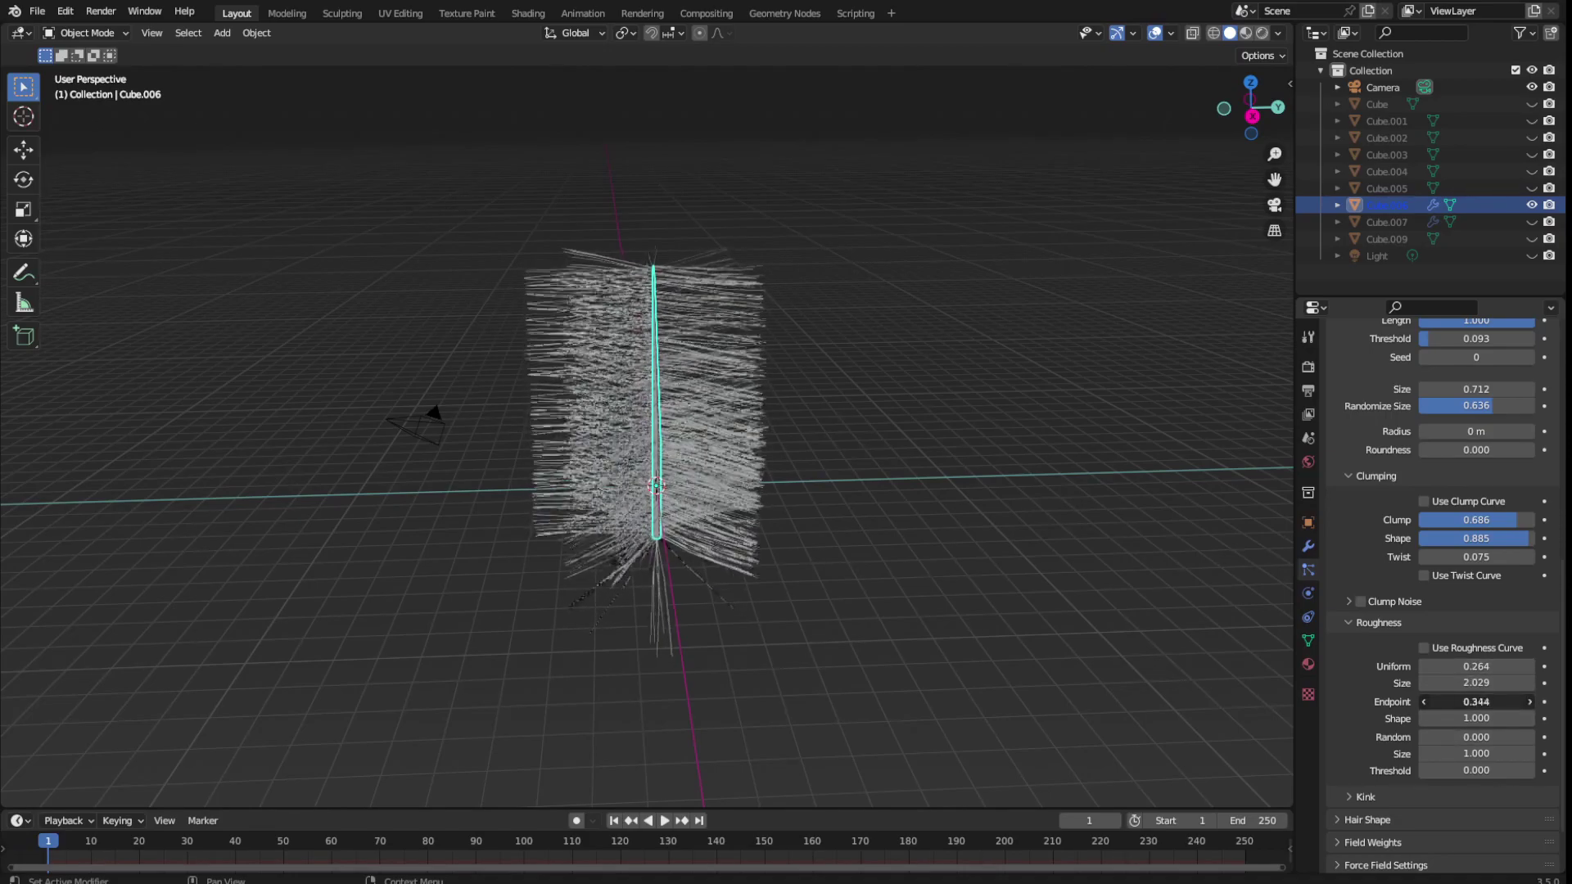
mouse_move(774, 381)
middle_mouse_down()
mouse_move(714, 527)
mouse_move(829, 430)
middle_mouse_up()
Set roughness endpoint 0.520, shape 0.400, random 0.039 and threshold 0.436
left_click(1477, 718)
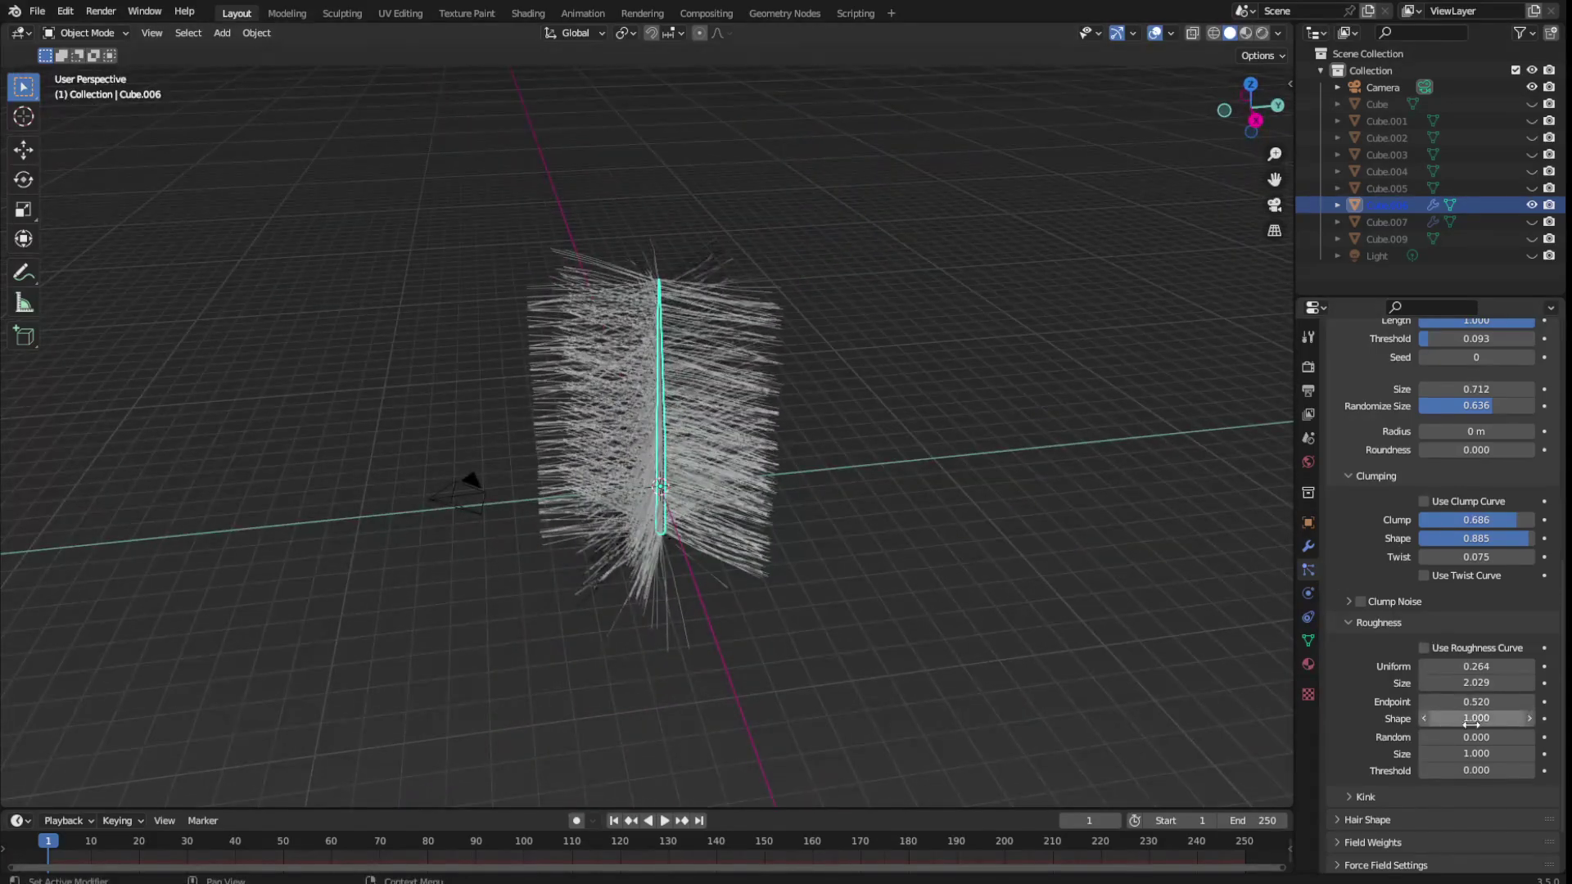
type("10")
key("Return")
left_click(1477, 719)
type("0.4")
key("Return")
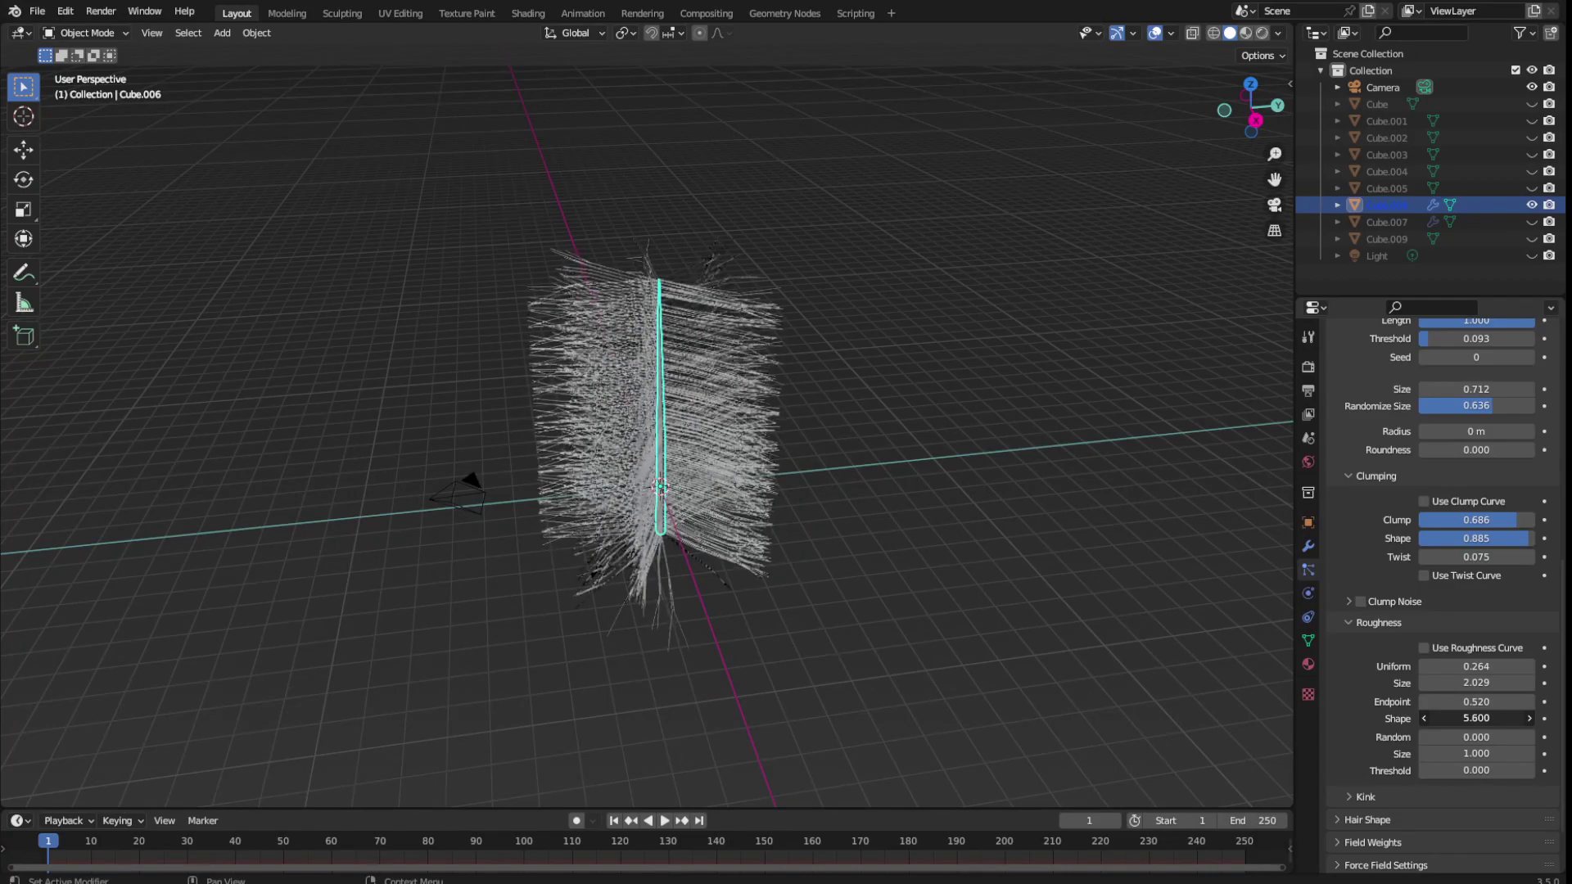
mouse_move(1065, 596)
middle_mouse_down()
mouse_move(975, 680)
mouse_move(1049, 585)
middle_mouse_up()
mouse_move(1521, 759)
left_mouse_down()
mouse_move(1486, 771)
mouse_move(1511, 771)
mouse_move(1486, 737)
mouse_move(1528, 737)
mouse_move(1425, 737)
left_mouse_up()
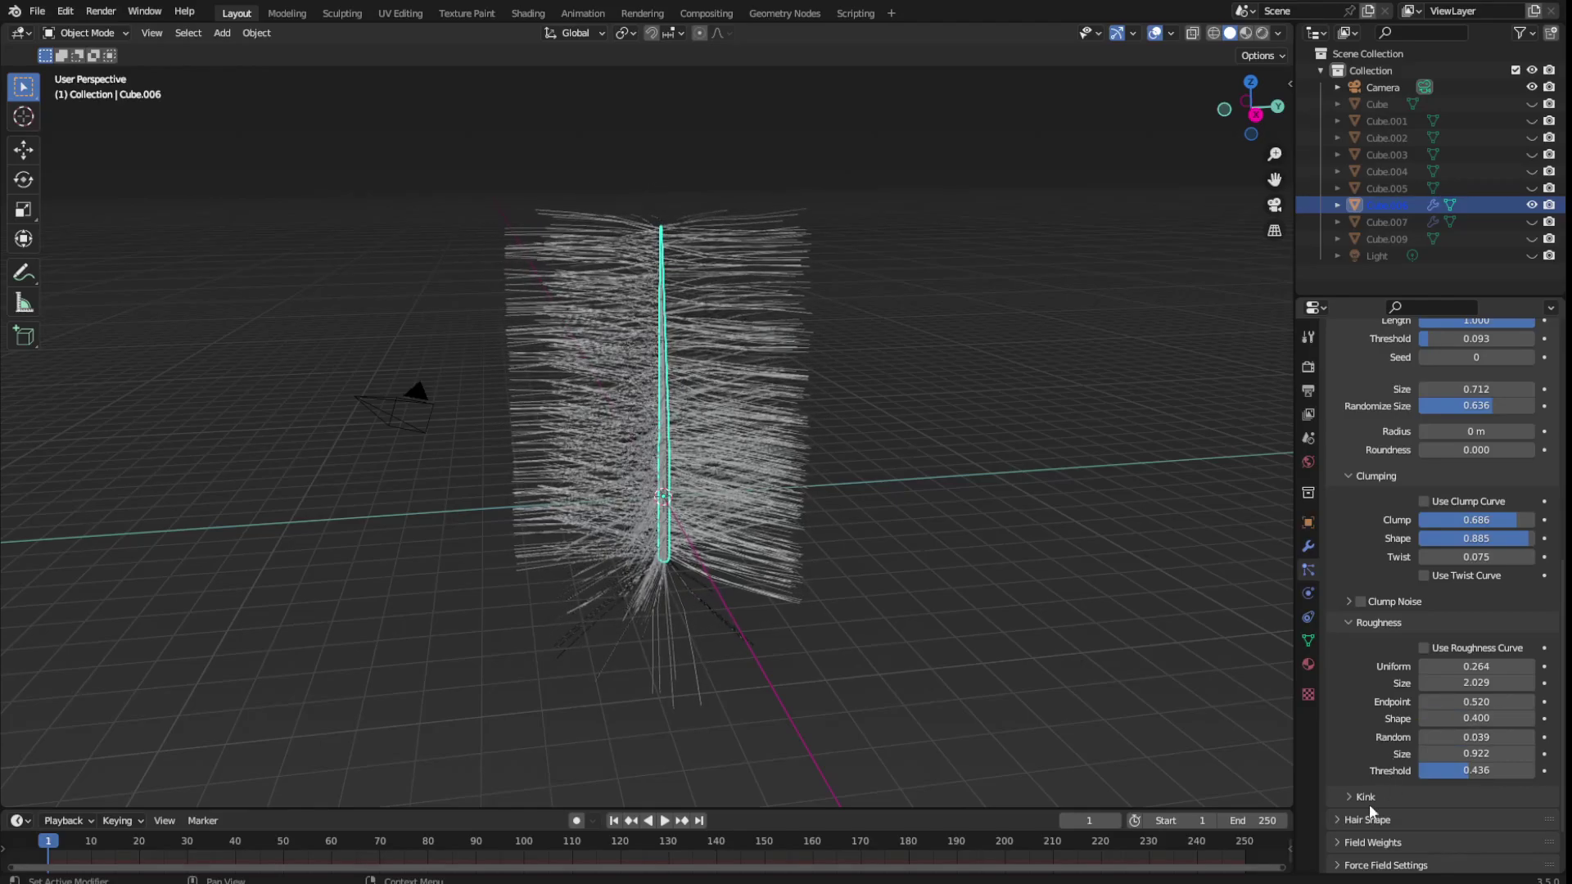
scroll(1383, 794, "down", 2)
Set the hair Strand Shape to 0.729 and save the file
left_click(1388, 752)
scroll(1392, 761, "down", 2)
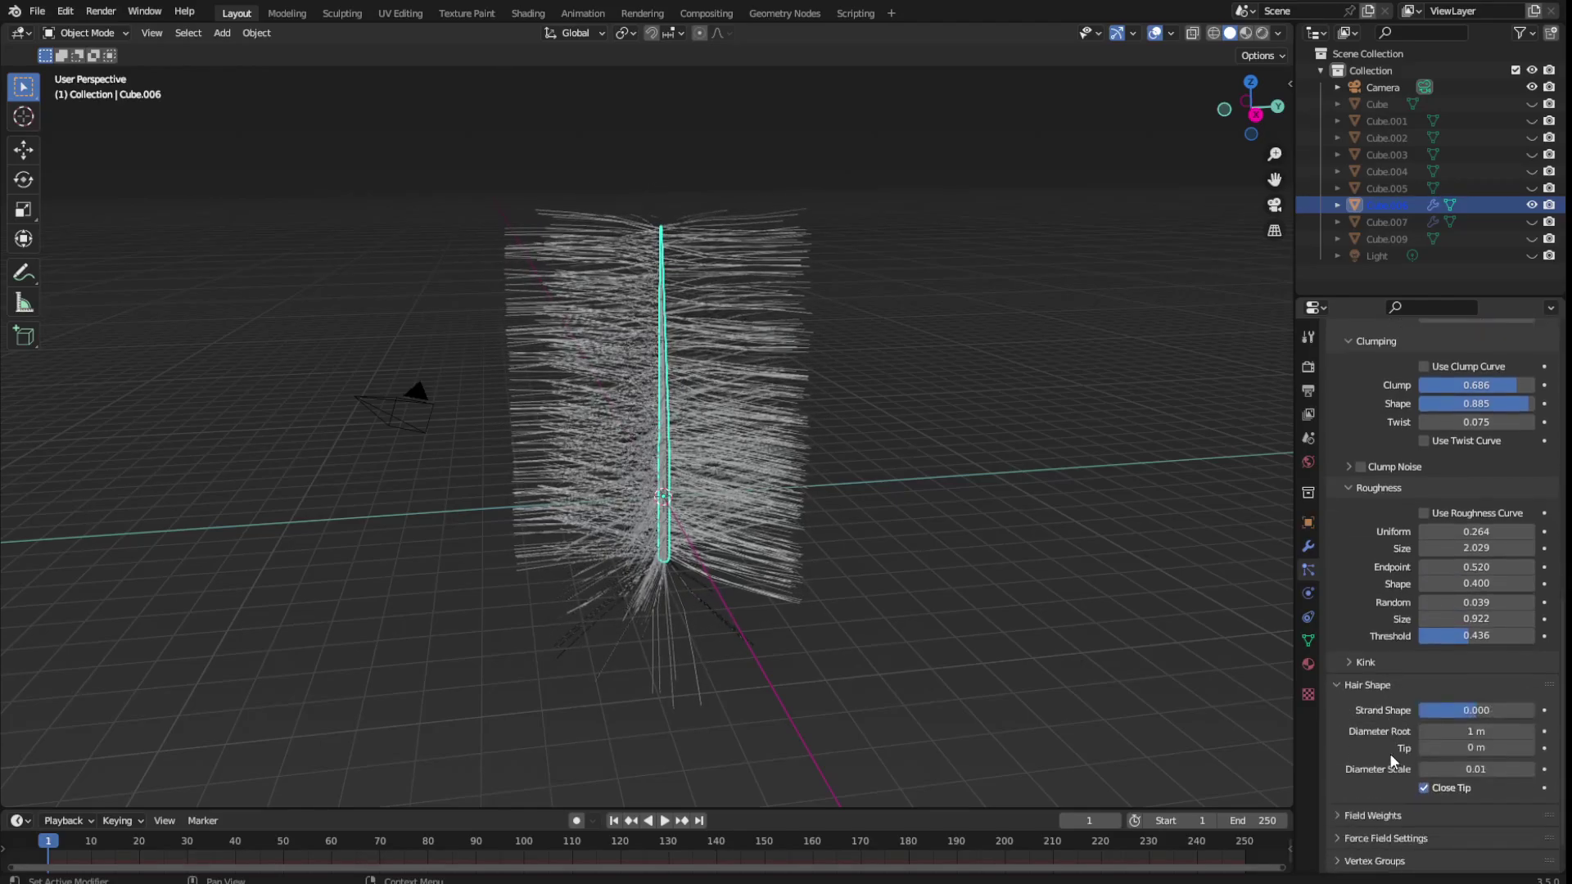
mouse_move(1495, 711)
left_mouse_down()
mouse_move(1520, 711)
mouse_move(1429, 731)
mouse_move(1466, 769)
left_mouse_up()
scroll(1456, 765, "down", 1)
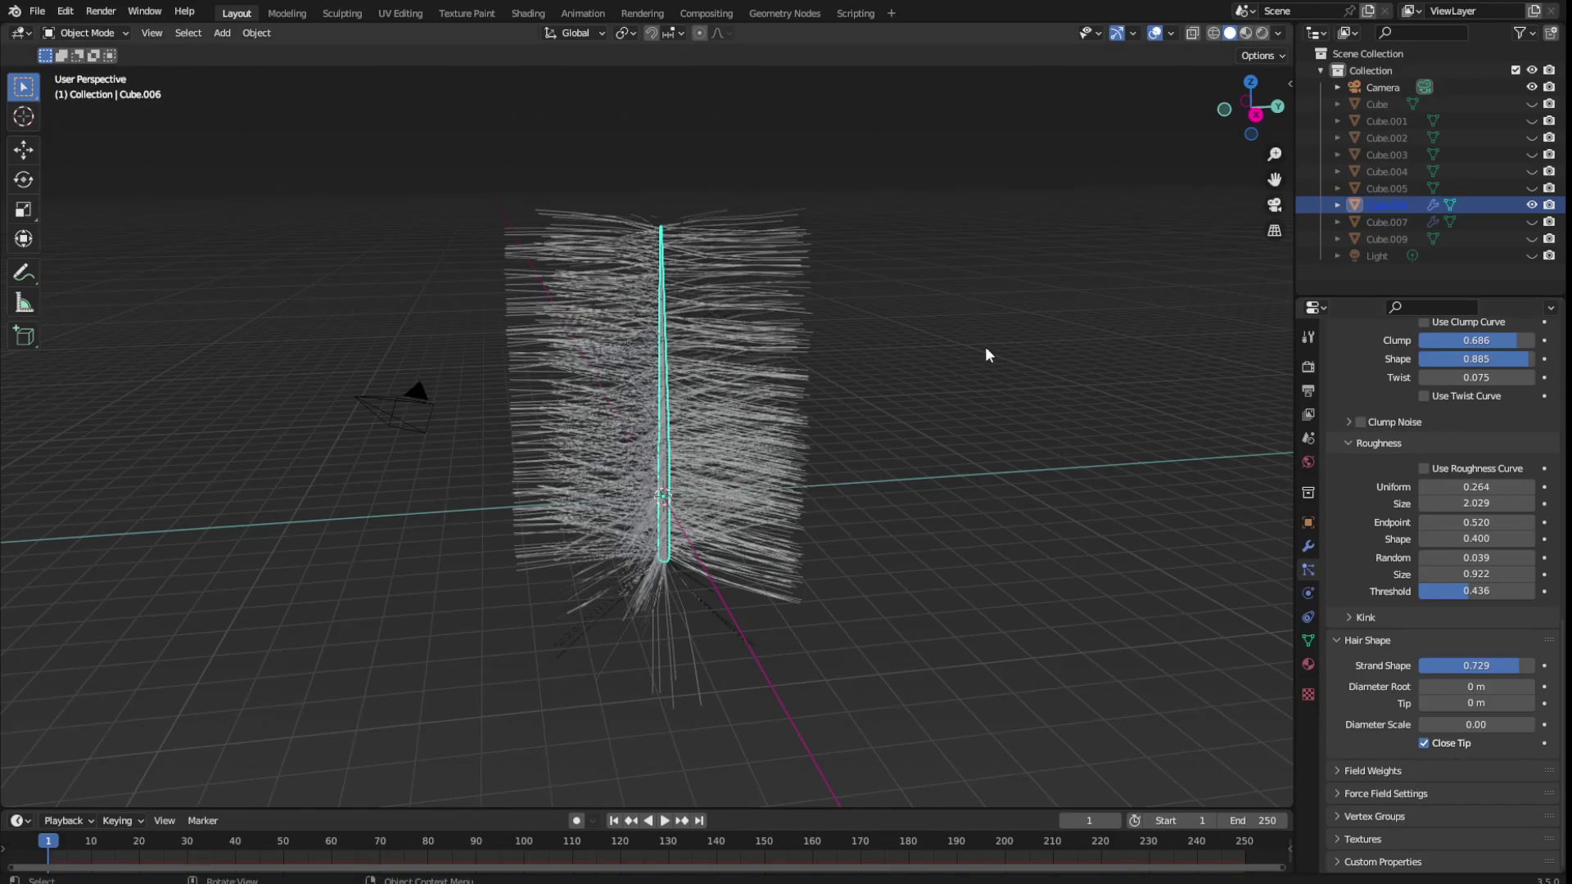
left_click(1012, 393)
key("ctrl+s")
Reduce the Emission hair number to 919
mouse_move(1014, 400)
middle_mouse_down()
mouse_move(955, 509)
mouse_move(876, 489)
mouse_move(1021, 414)
mouse_move(704, 234)
middle_mouse_up()
mouse_move(812, 267)
middle_mouse_down()
mouse_move(866, 306)
mouse_move(636, 385)
mouse_move(666, 303)
mouse_move(920, 294)
middle_mouse_up()
scroll(1372, 440, "up", 3)
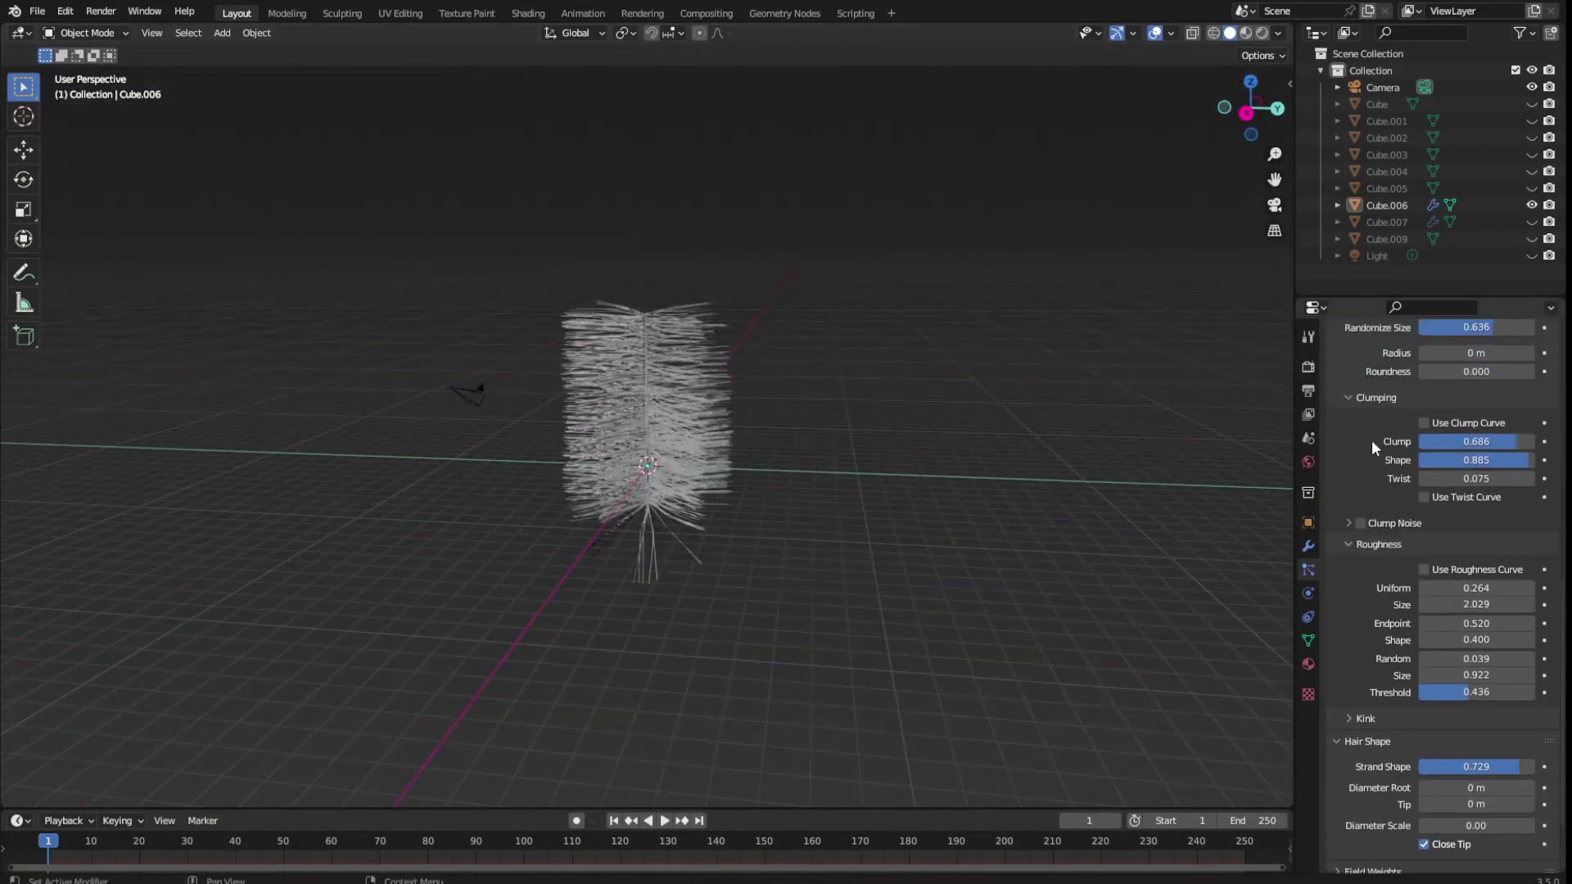
scroll(1380, 444, "up", 5)
scroll(1369, 431, "up", 5)
scroll(1408, 532, "up", 3)
scroll(1453, 632, "up", 2)
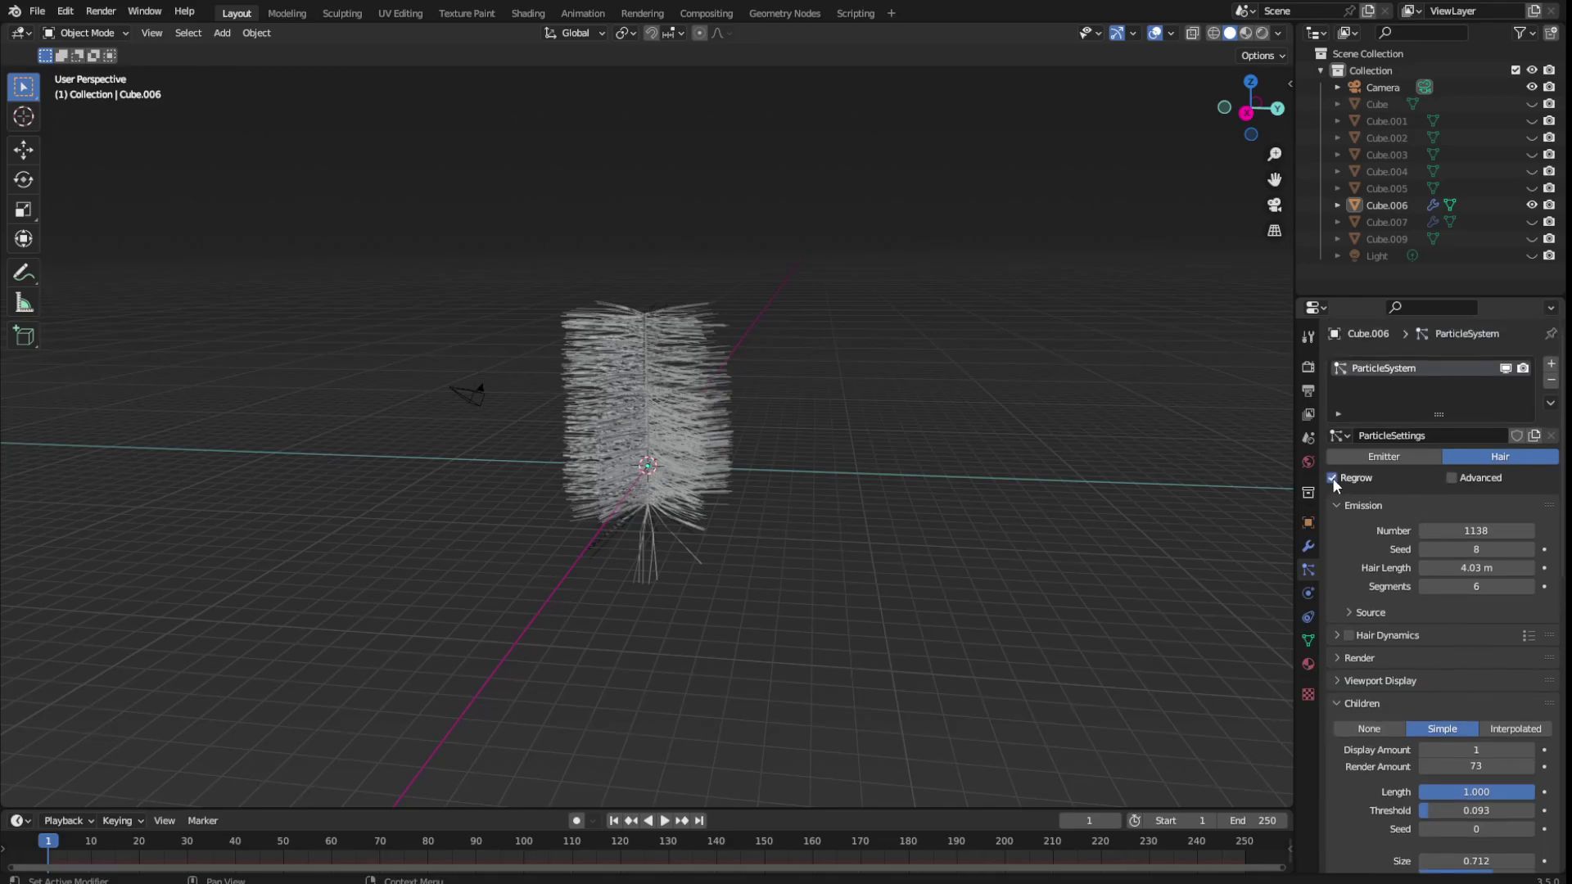
left_click_drag(1476, 530, 1441, 531)
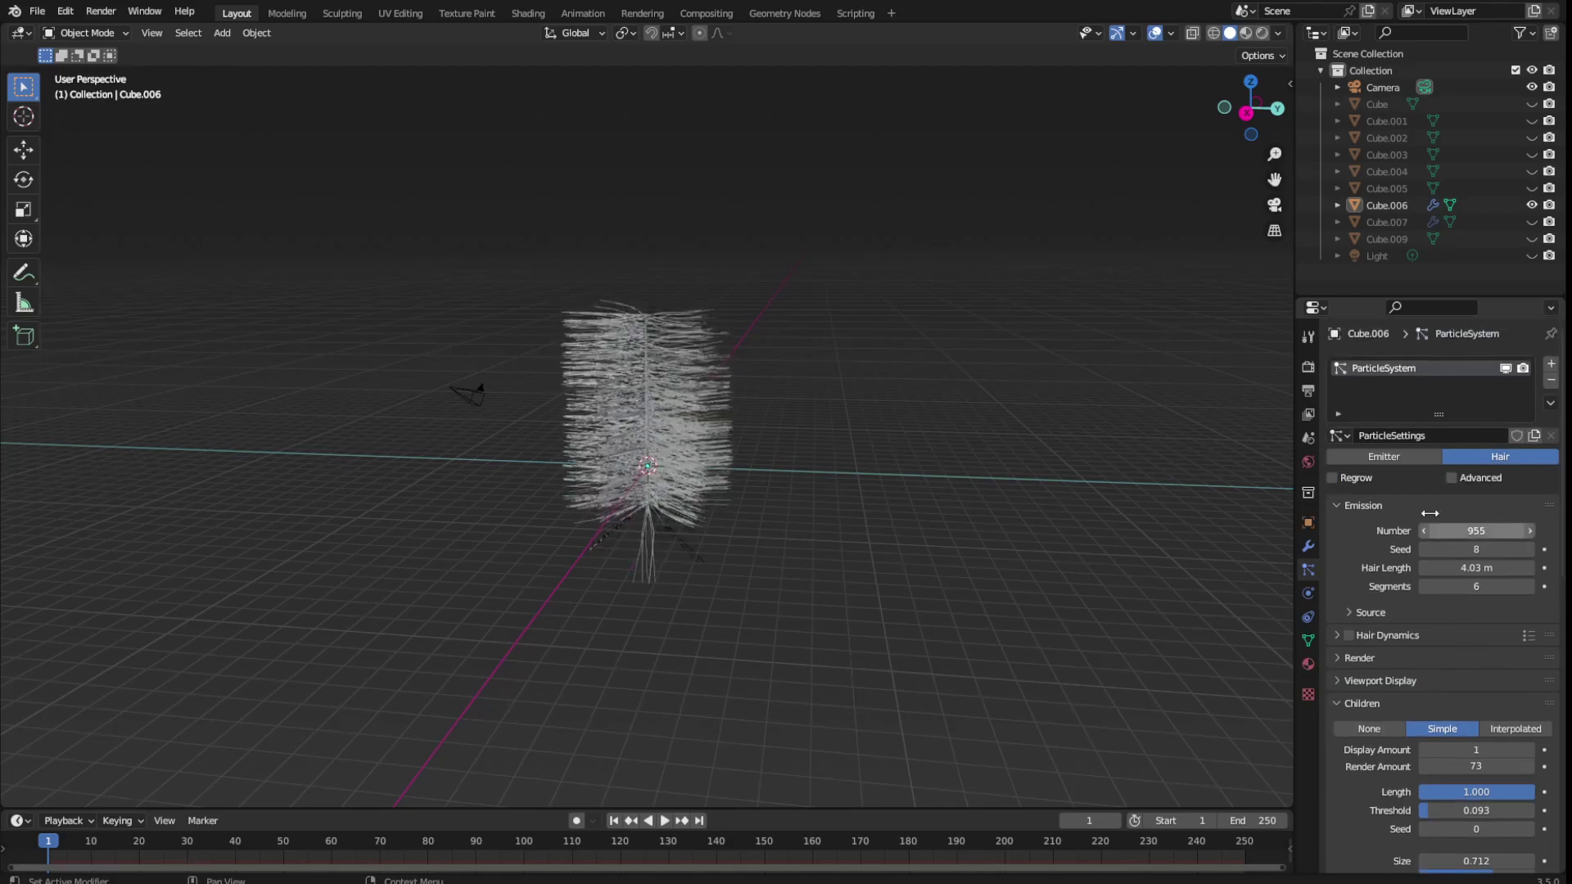
mouse_move(819, 491)
middle_mouse_down()
mouse_move(921, 566)
mouse_move(1046, 542)
middle_mouse_up()
mouse_move(1477, 531)
left_mouse_down()
mouse_move(1441, 531)
mouse_move(1474, 531)
left_mouse_up()
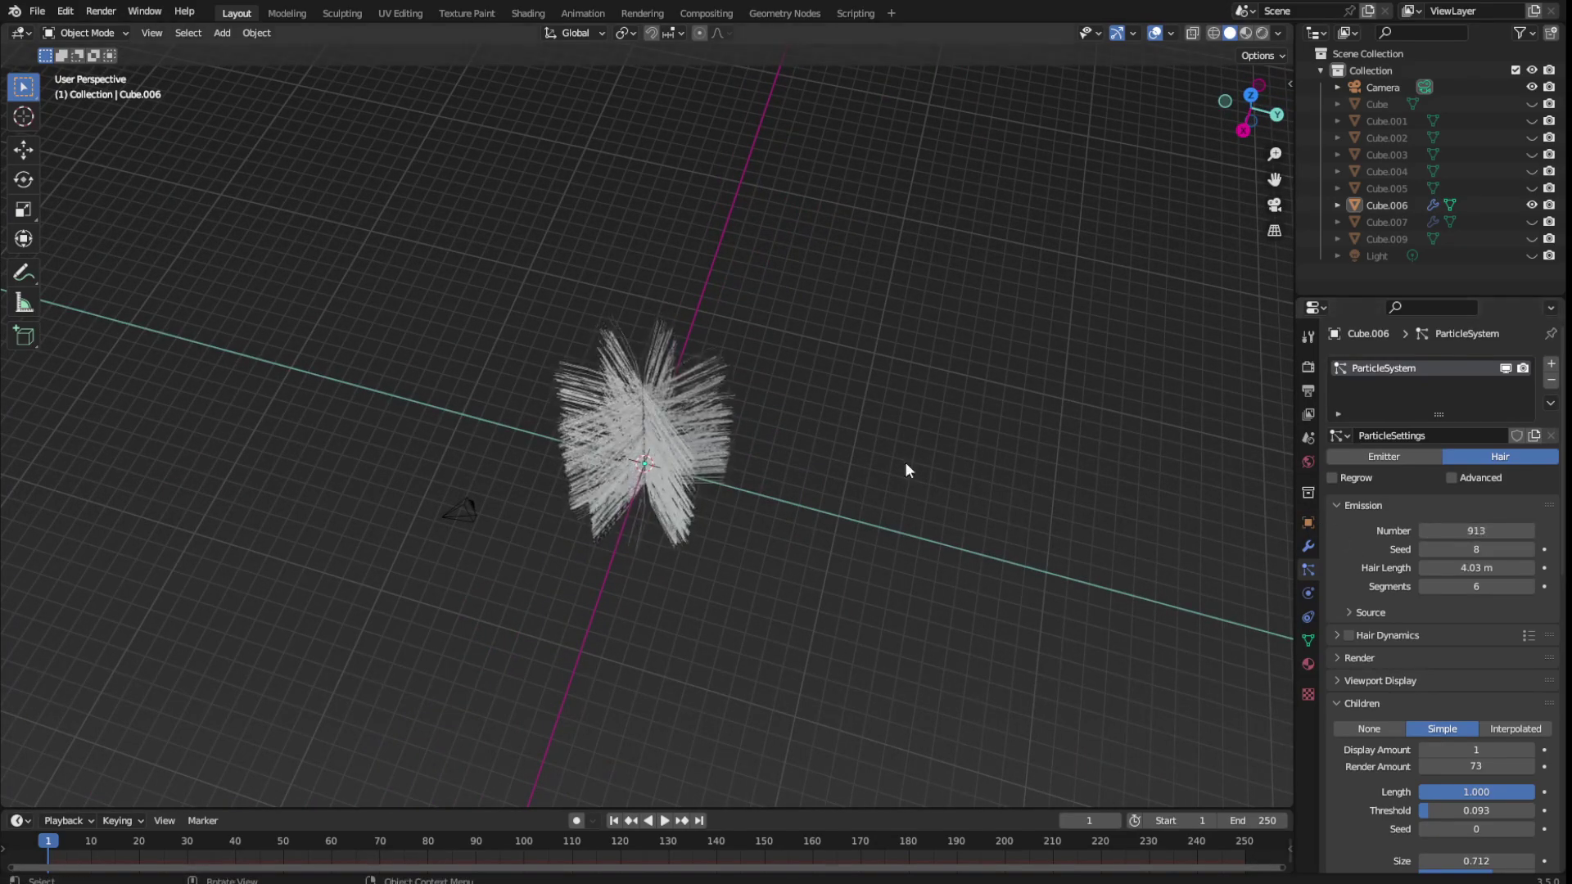
scroll(906, 462, "up", 3)
mouse_move(898, 462)
middle_mouse_down()
mouse_move(934, 344)
mouse_move(913, 365)
middle_mouse_up()
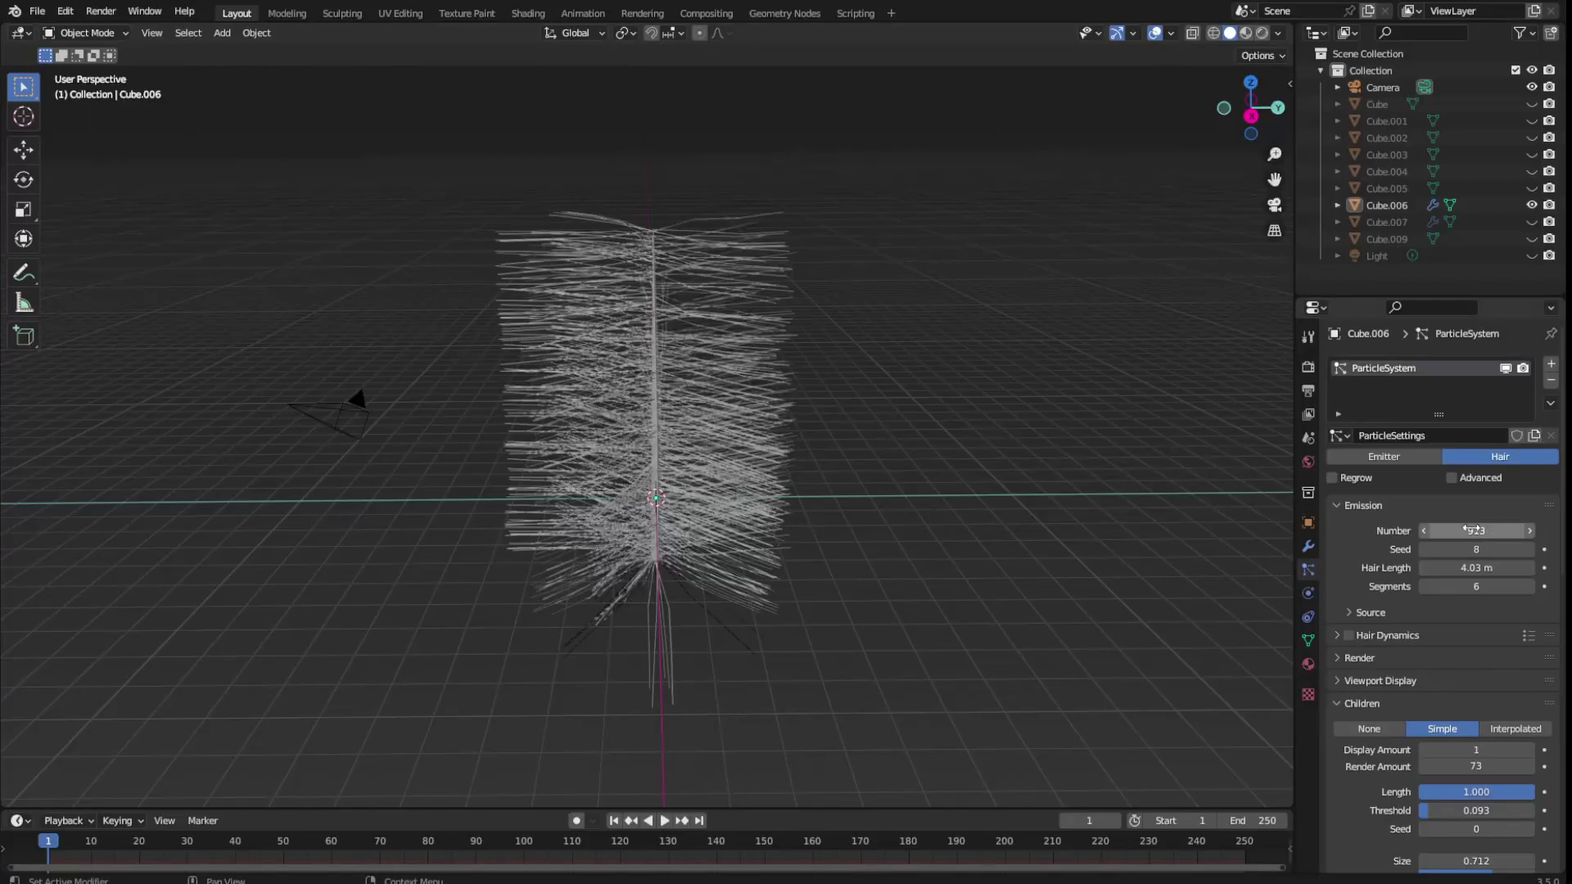
left_click_drag(1476, 531, 1486, 531)
scroll(908, 672, "up", 3)
middle_click_drag(902, 641, 907, 655)
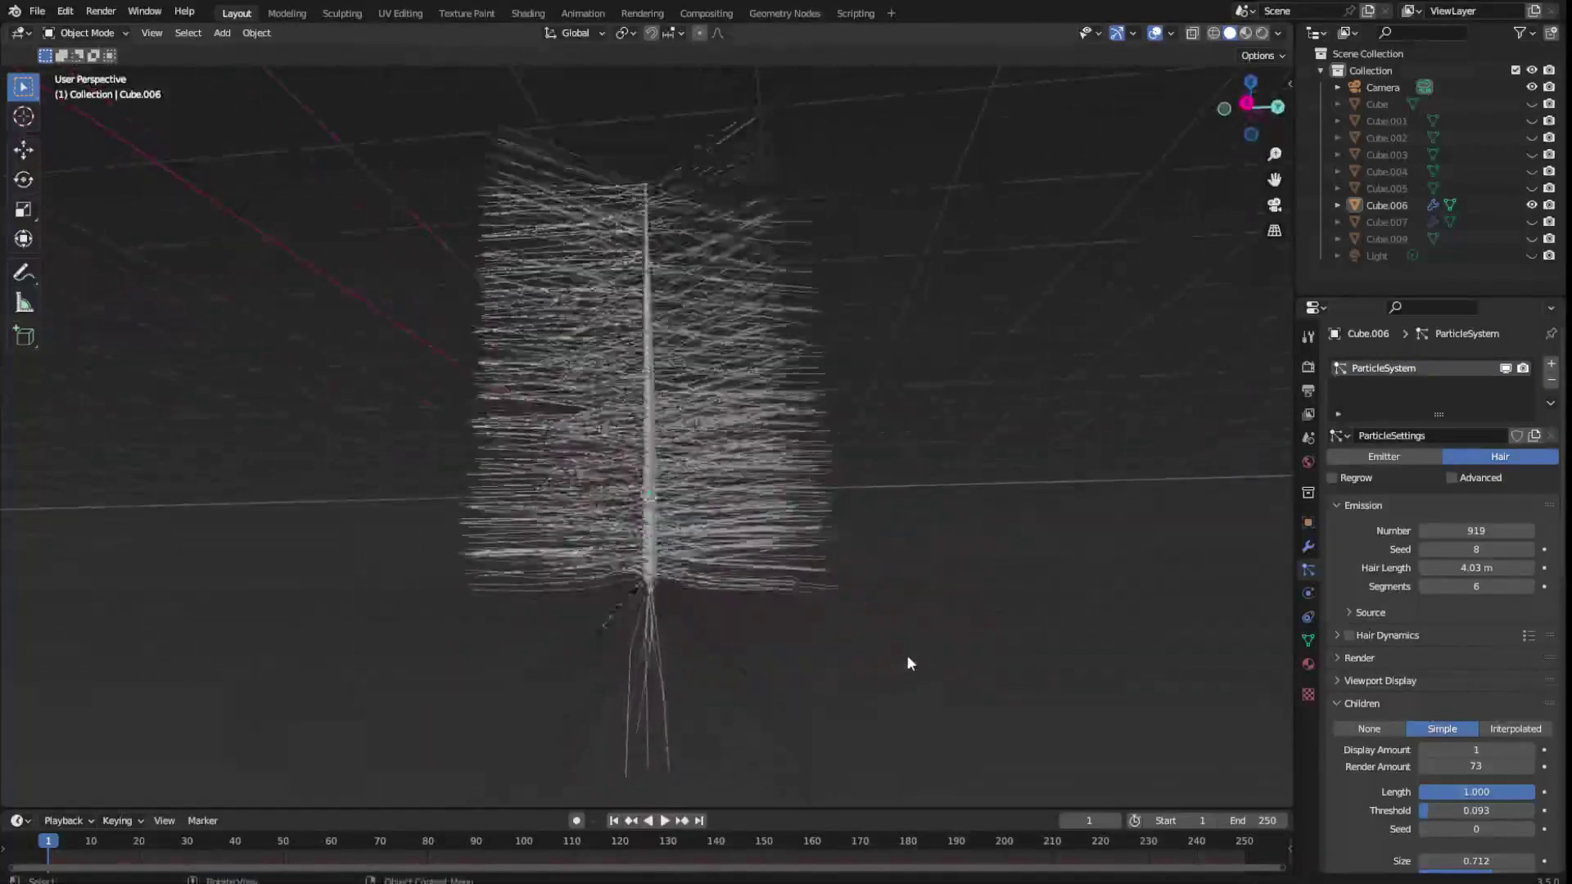
Set the hair Segments to 2
left_click(1454, 587)
type("50")
key("Return")
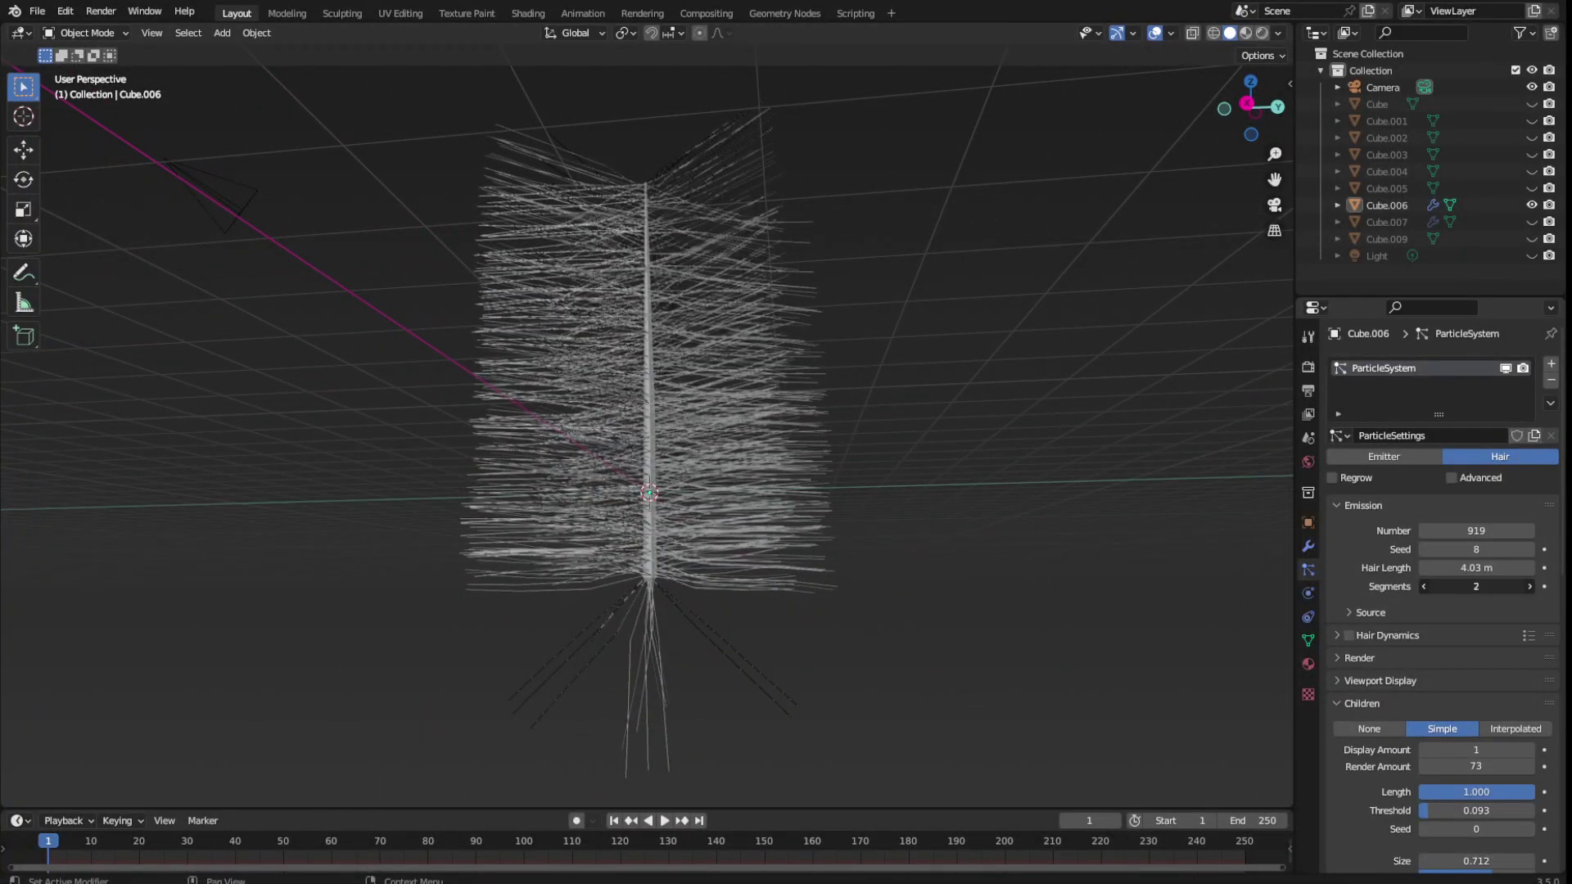
left_click_drag(1477, 586, 1427, 586)
scroll(1427, 576, "down", 1)
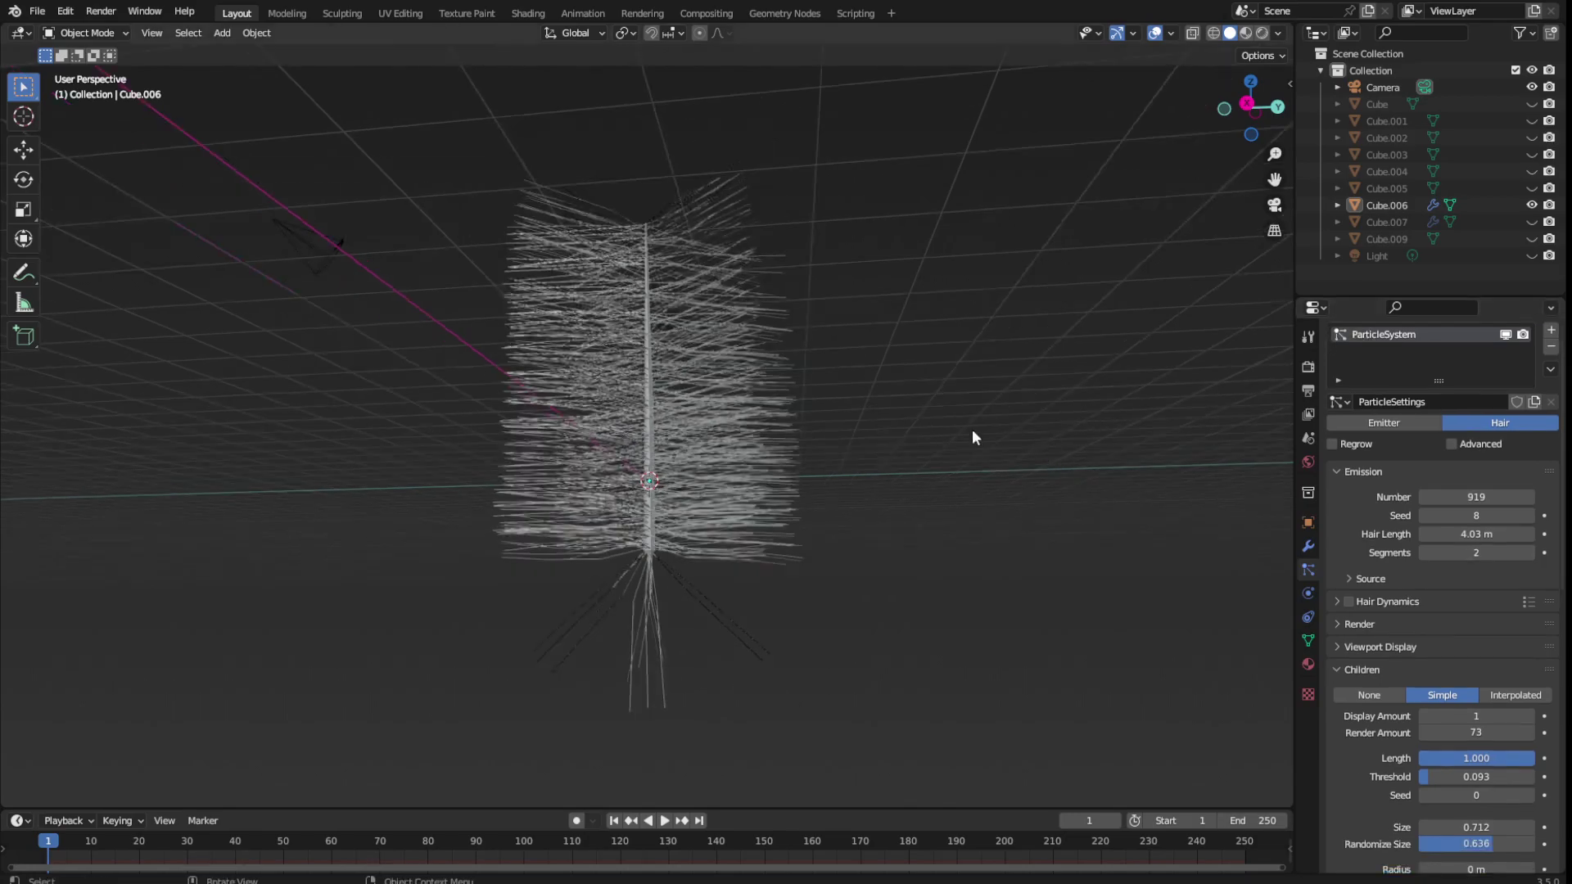
middle_click_drag(971, 429, 960, 493)
left_click(342, 13)
scroll(782, 271, "down", 2)
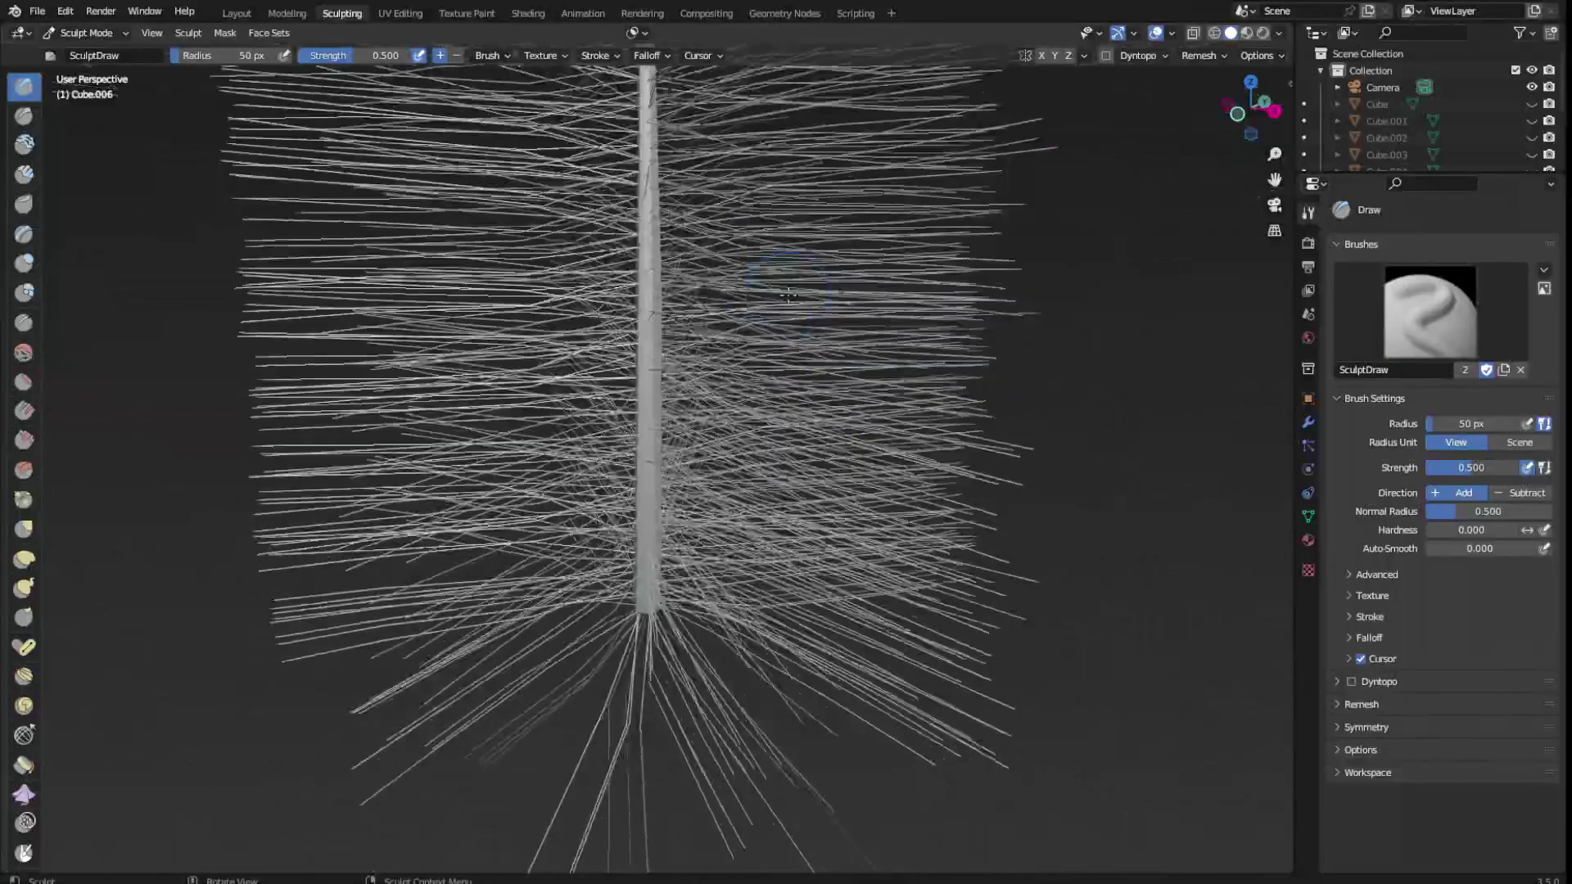
scroll(782, 270, "down", 2)
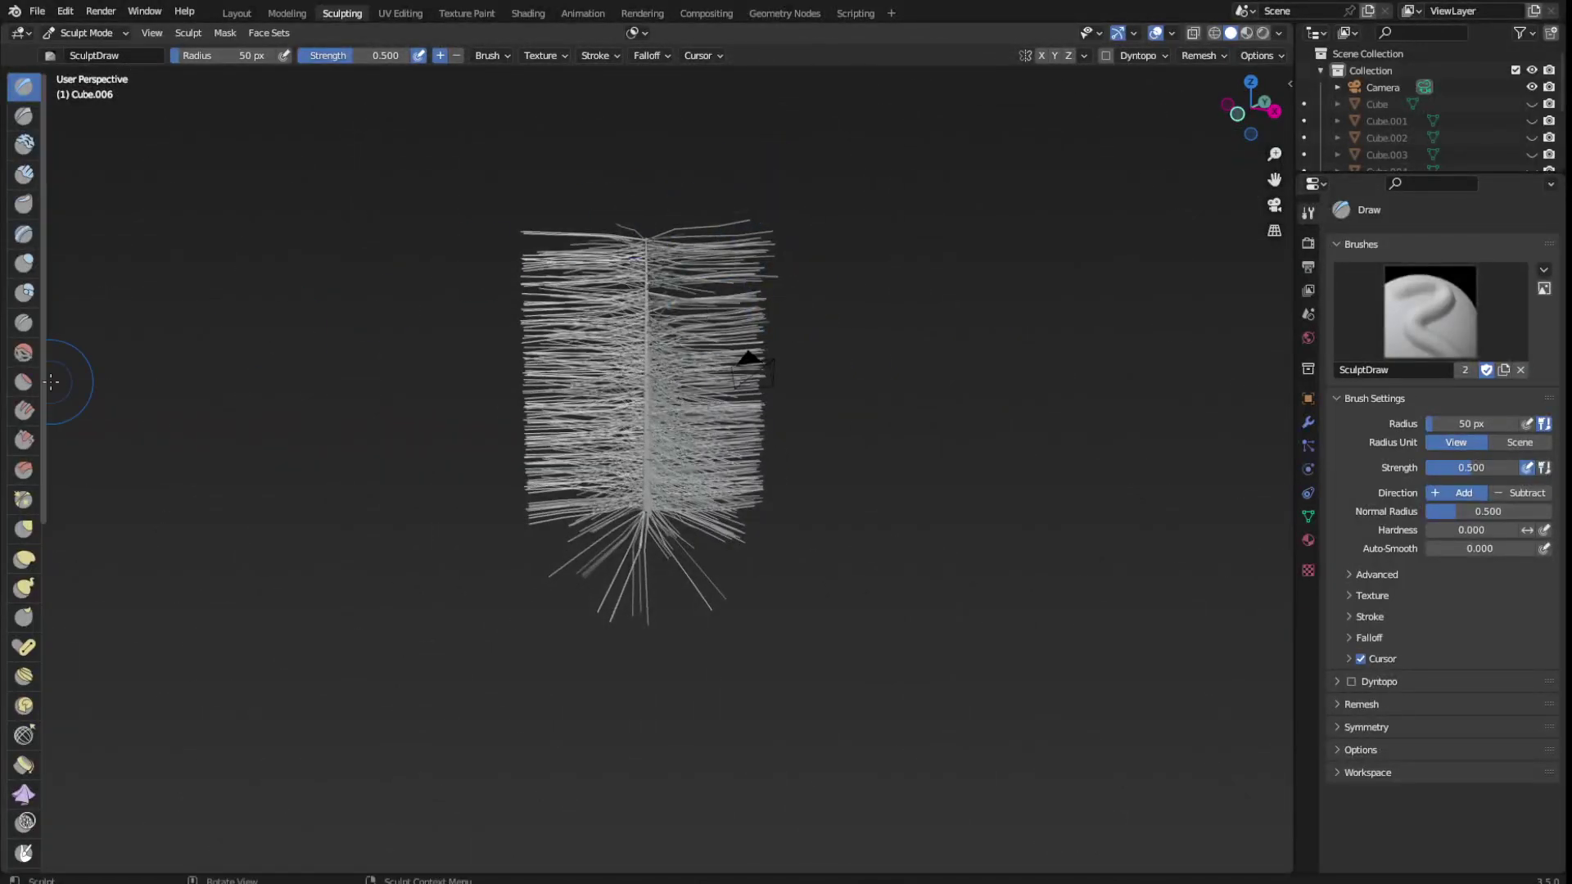
left_click(24, 534)
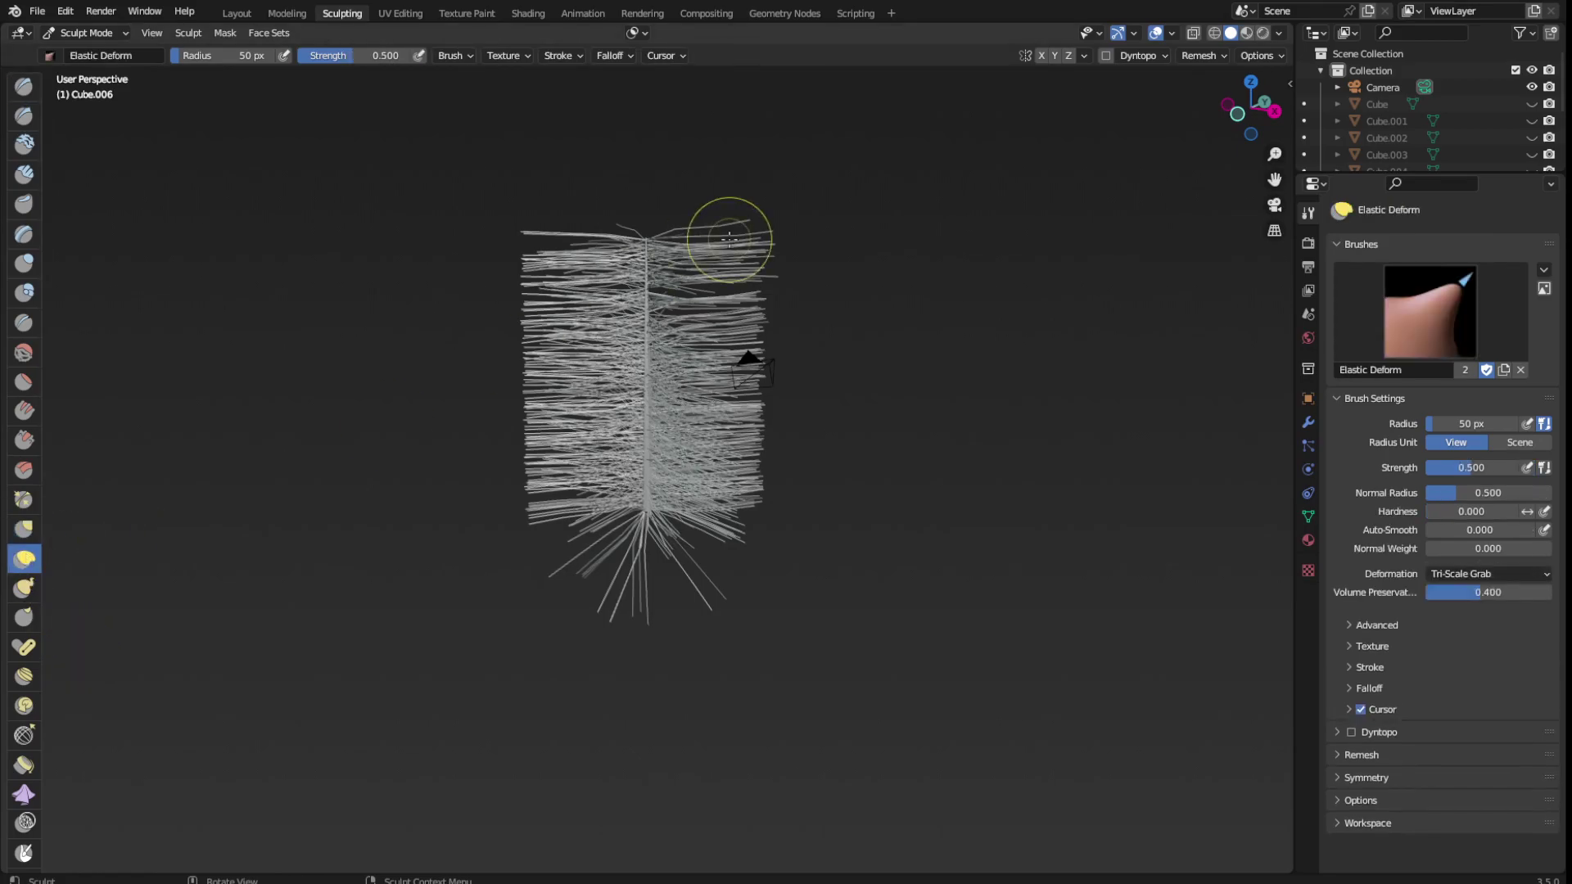
right_click(800, 164)
key("f")
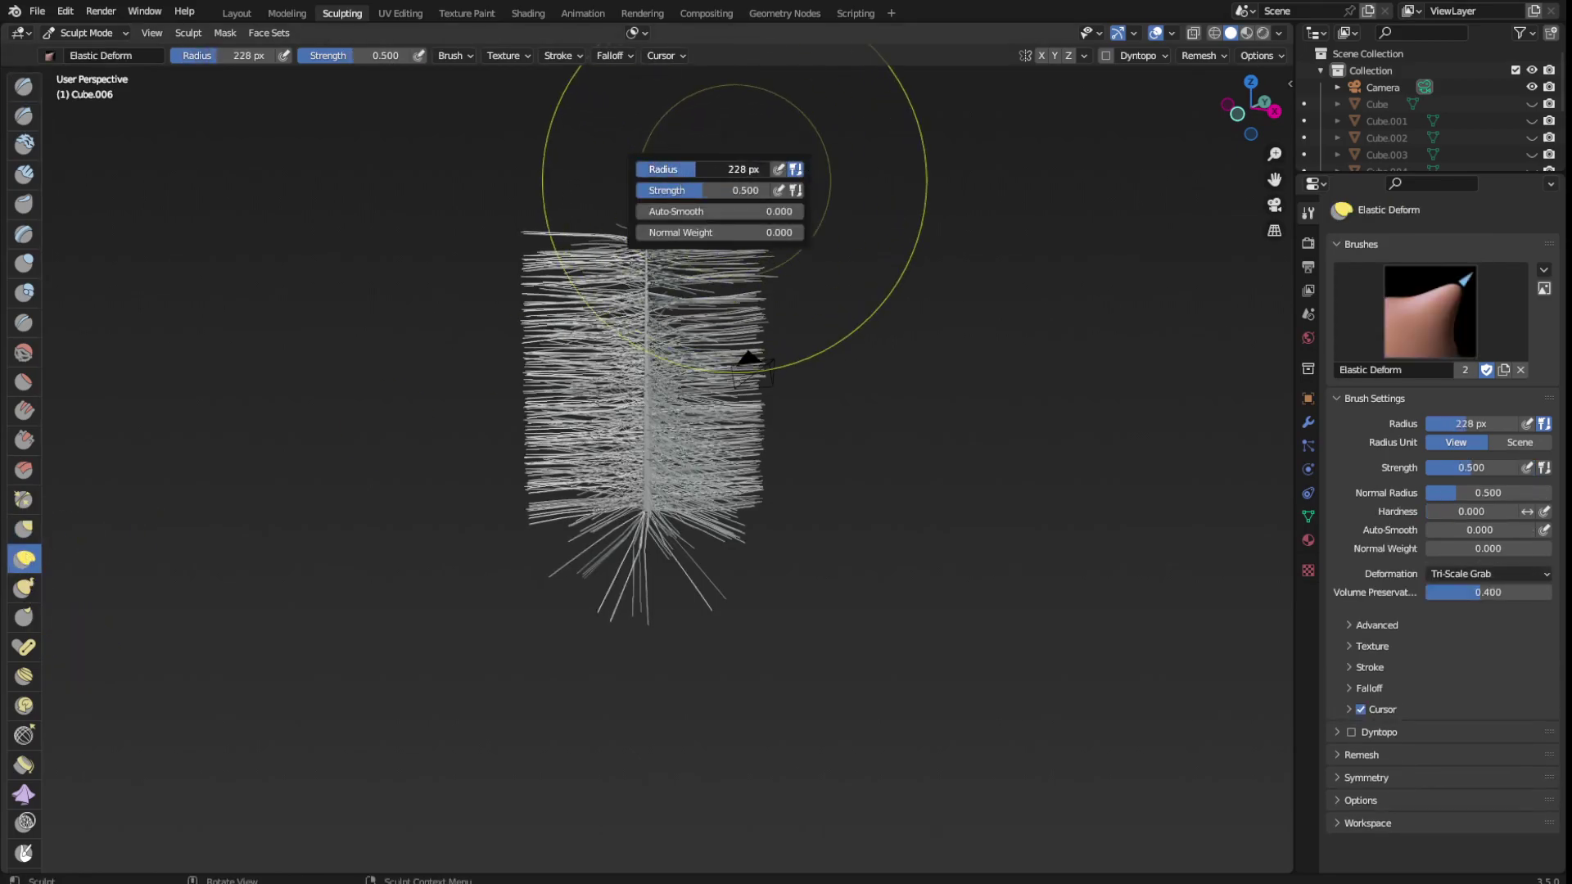
left_click(636, 132)
left_click_drag(636, 132, 800, 471)
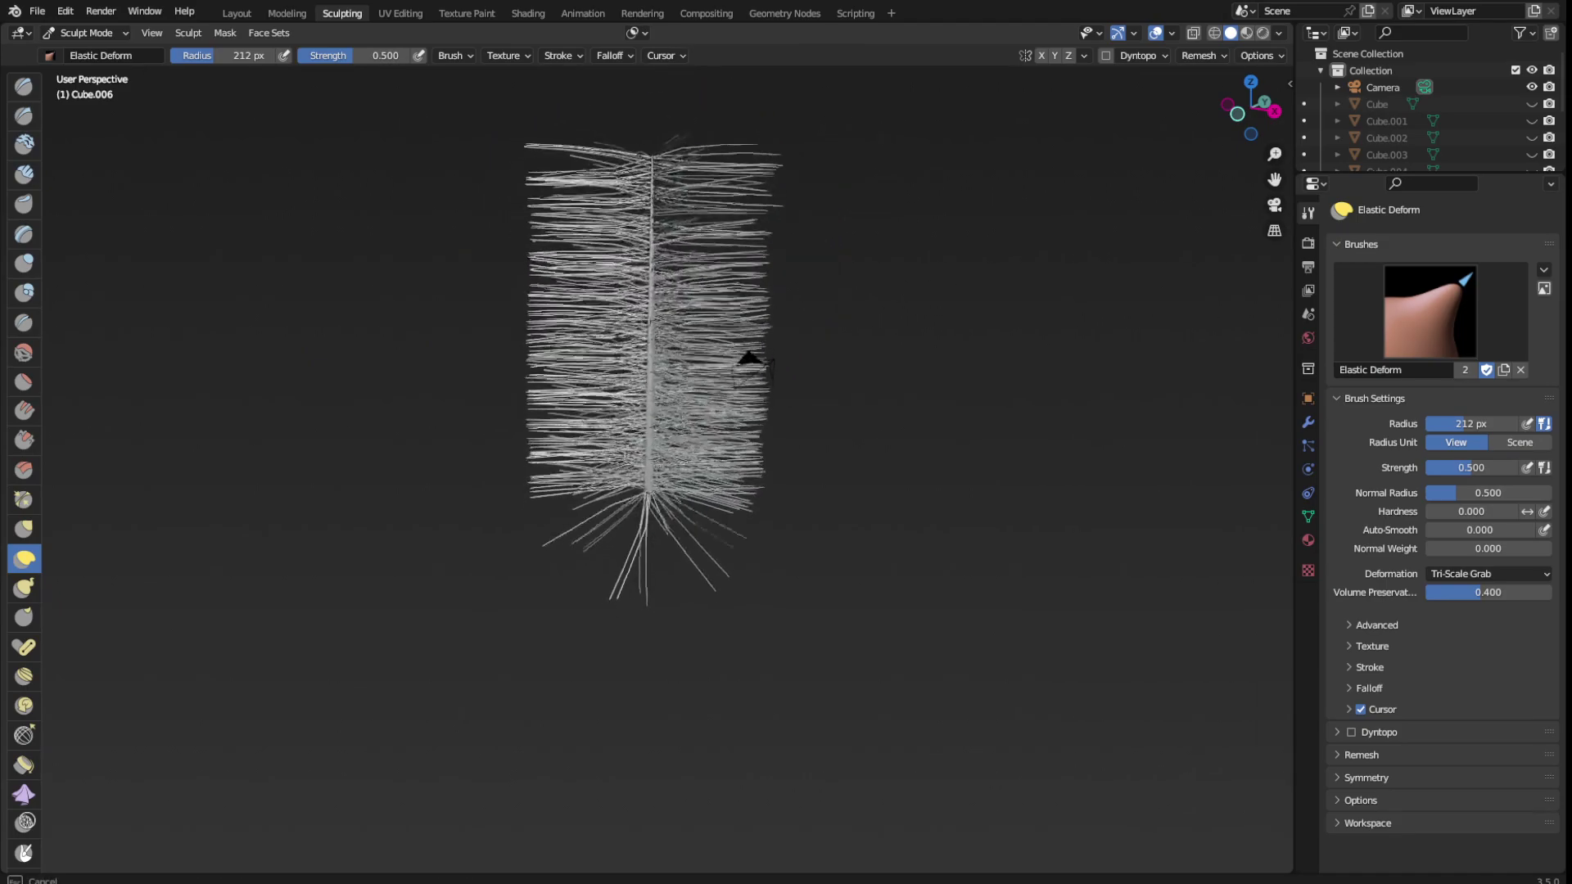
scroll(843, 298, "down", 3)
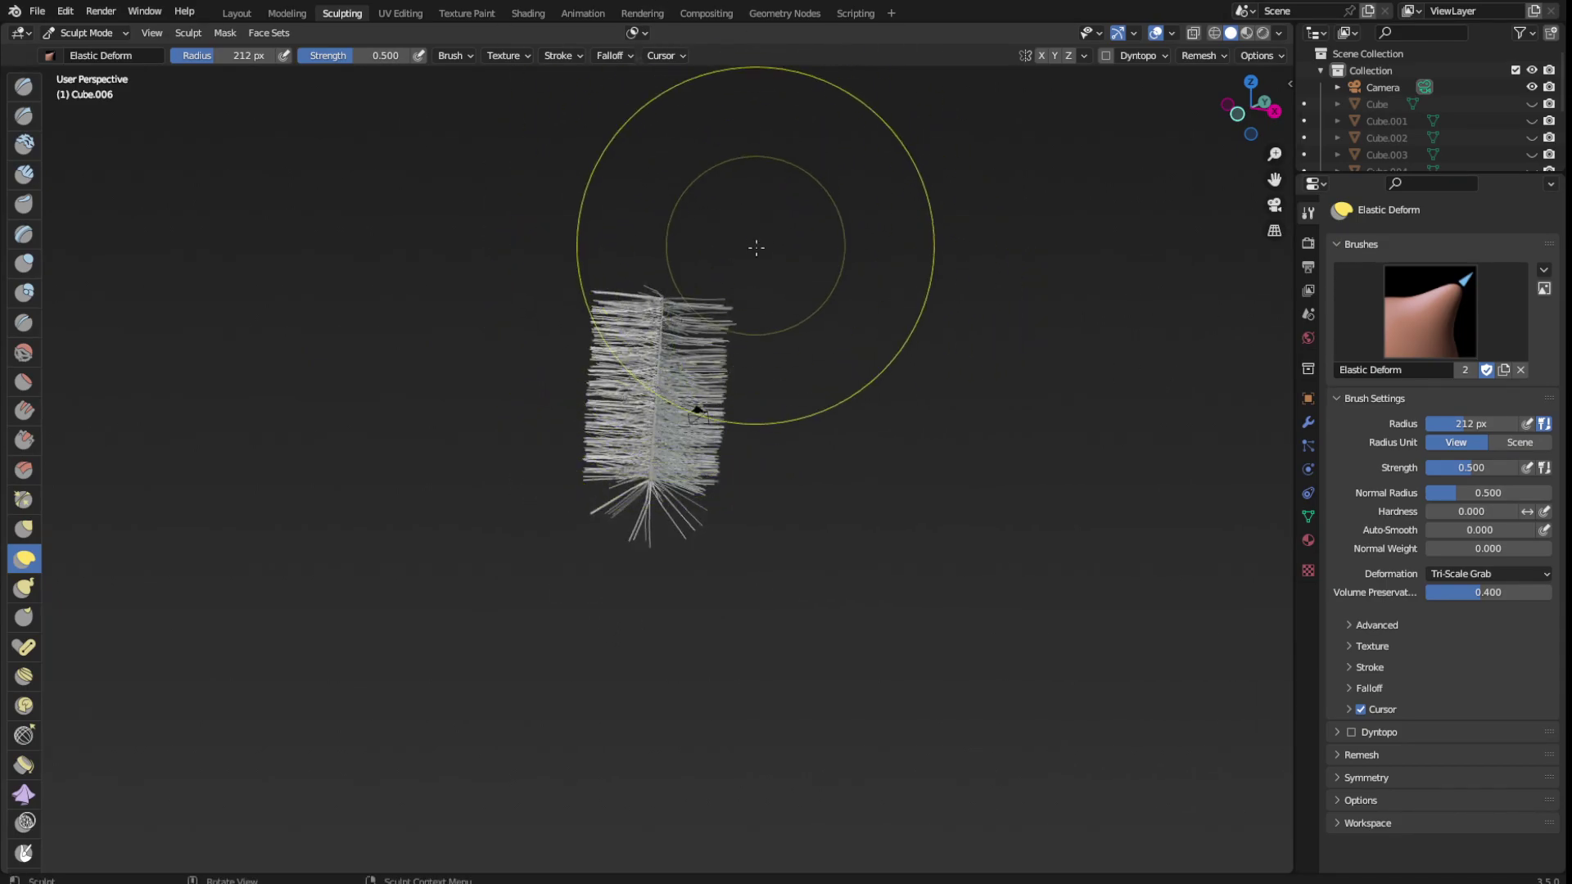
key("ctrl+z")
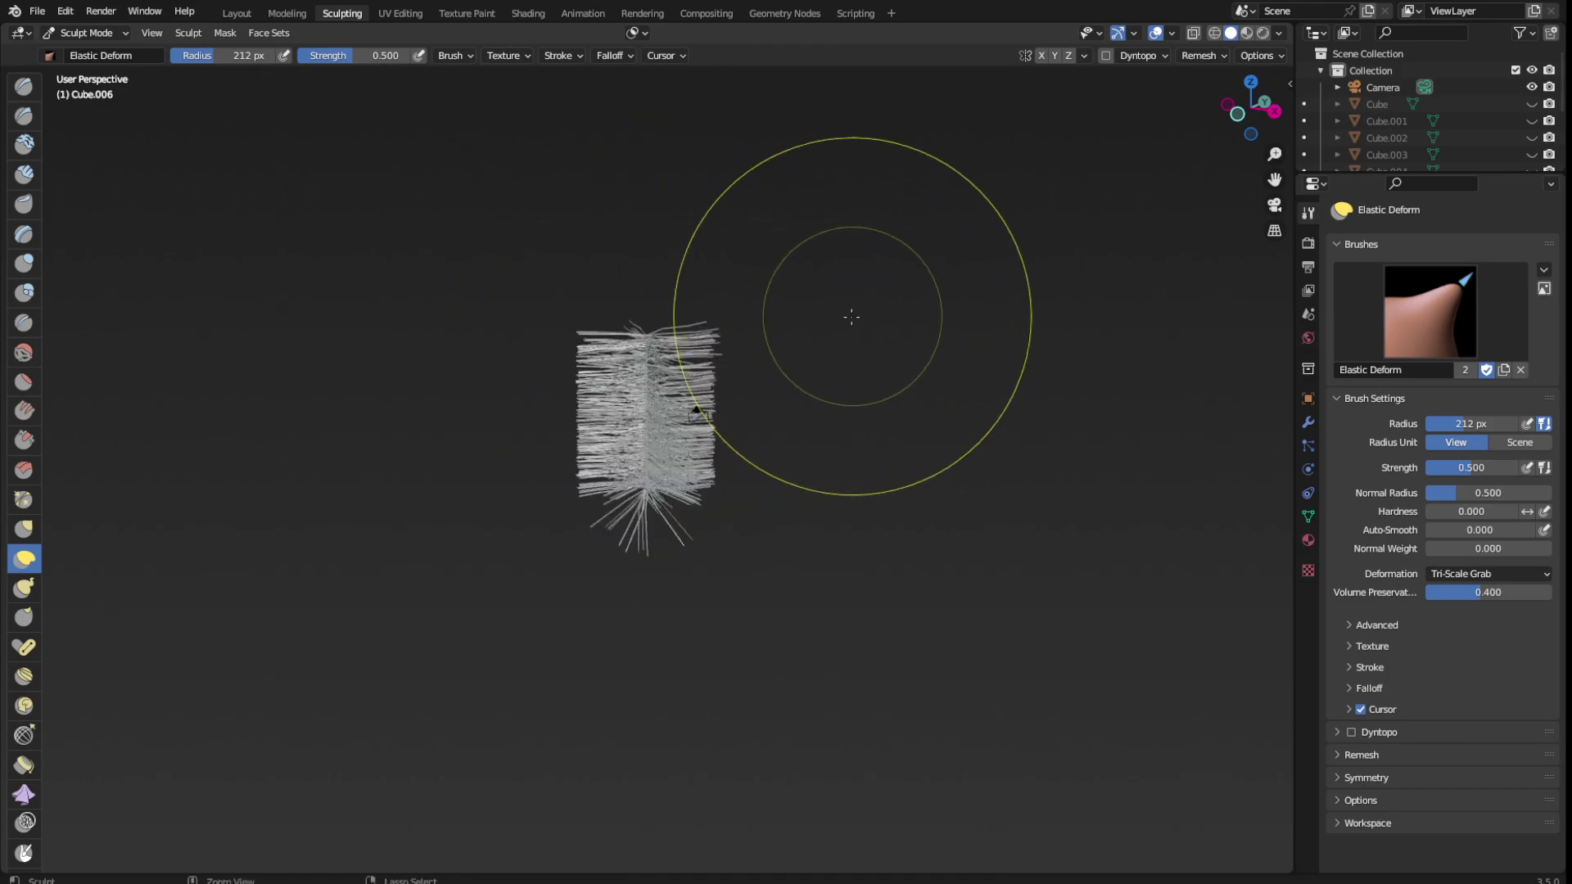
key("ctrl+Tab")
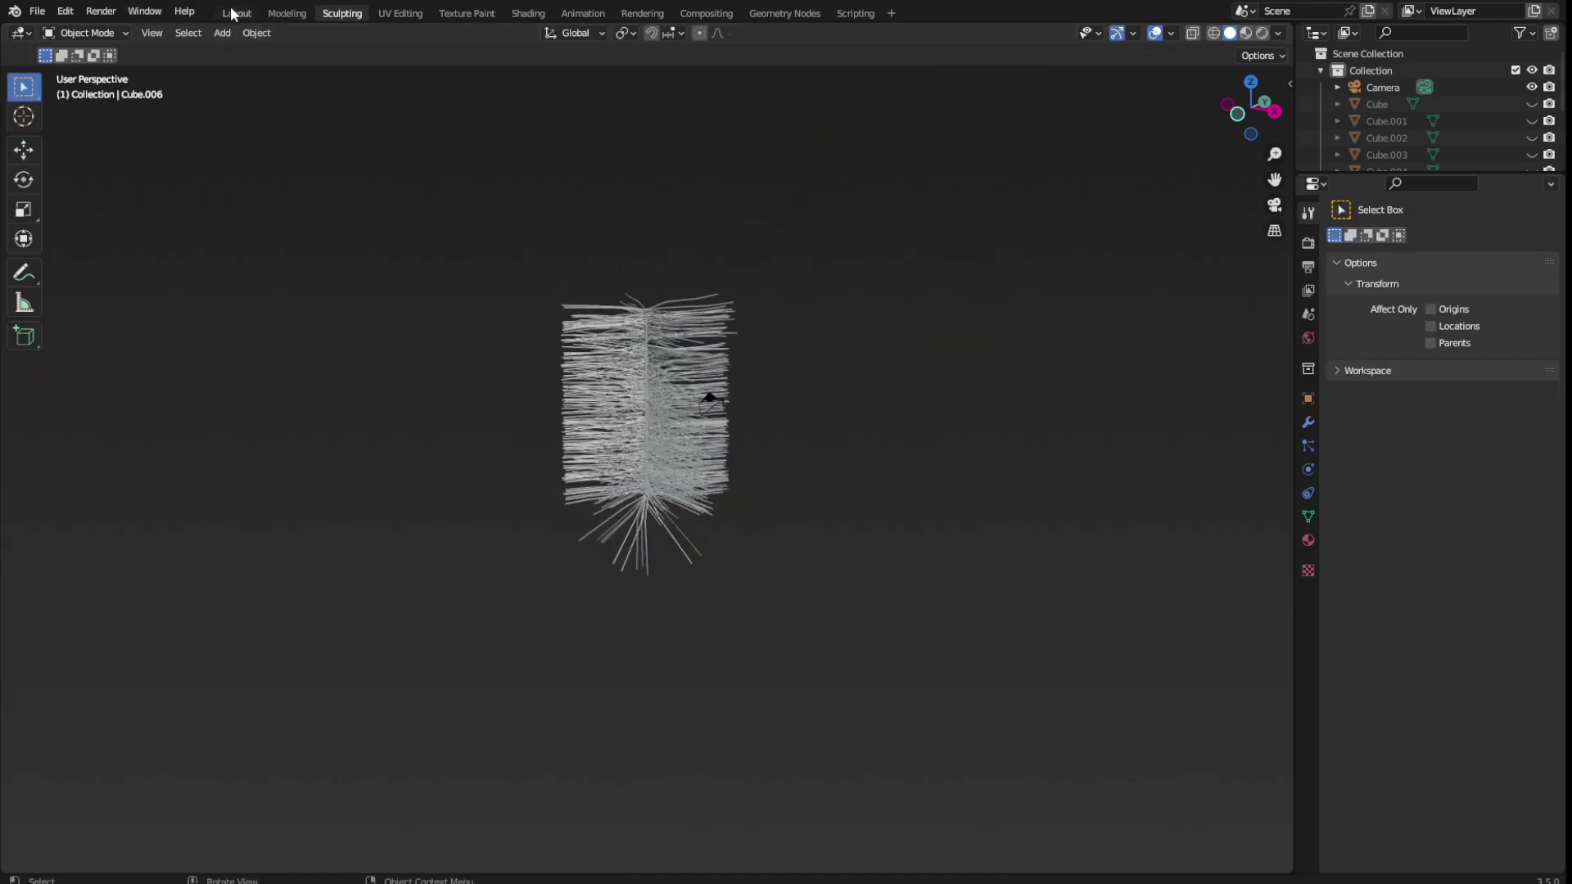
left_click(237, 13)
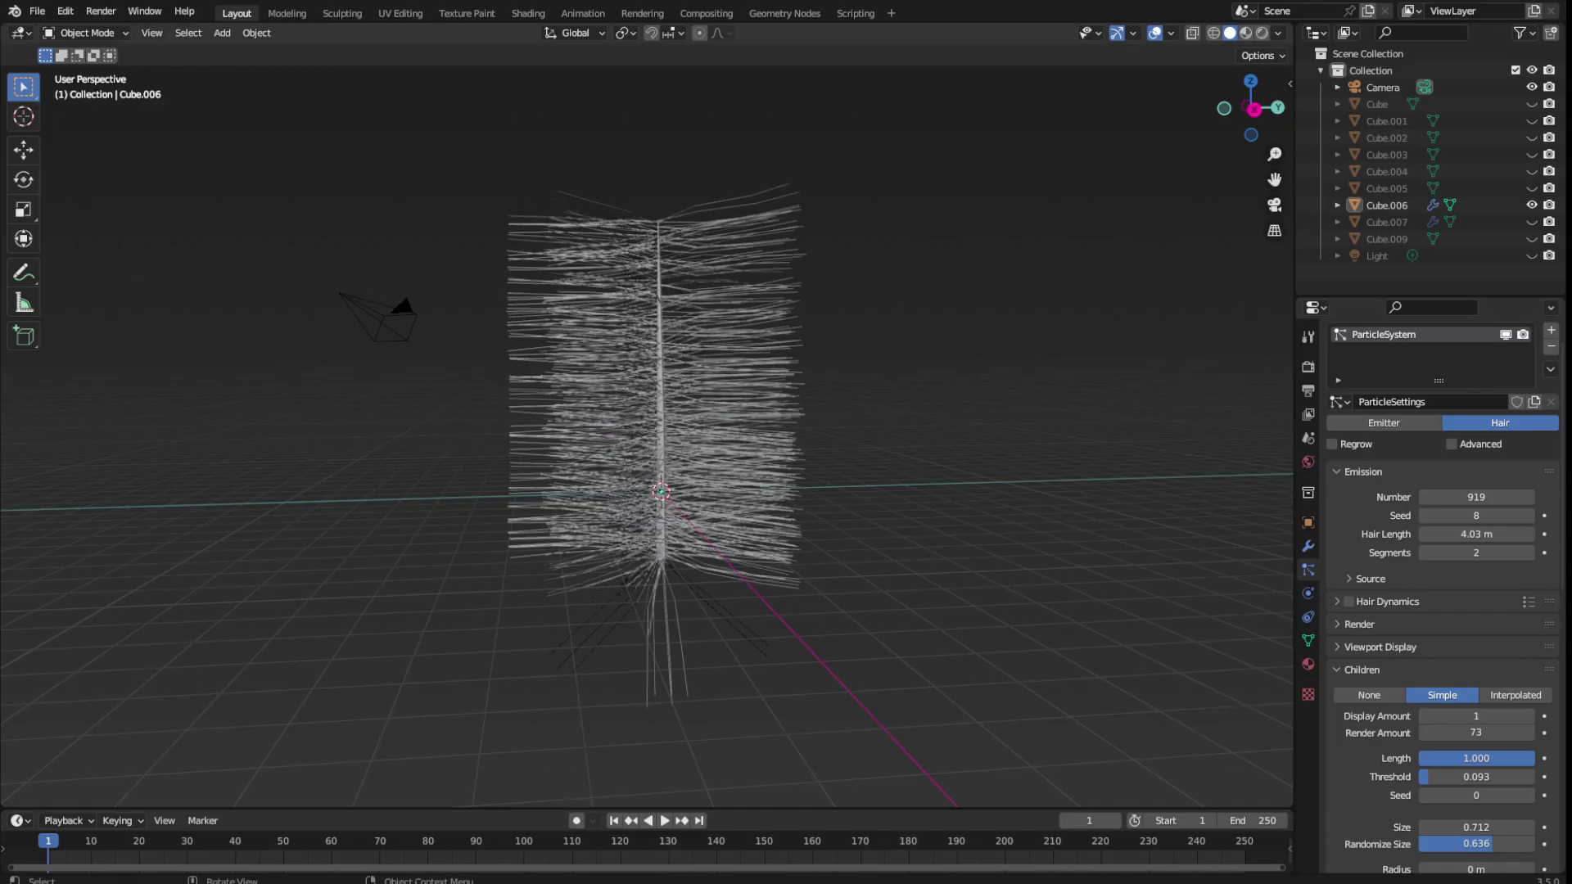
Show the feather's Eevee render settings with 64 render and 16 viewport samples
middle_click_drag(915, 439, 917, 431)
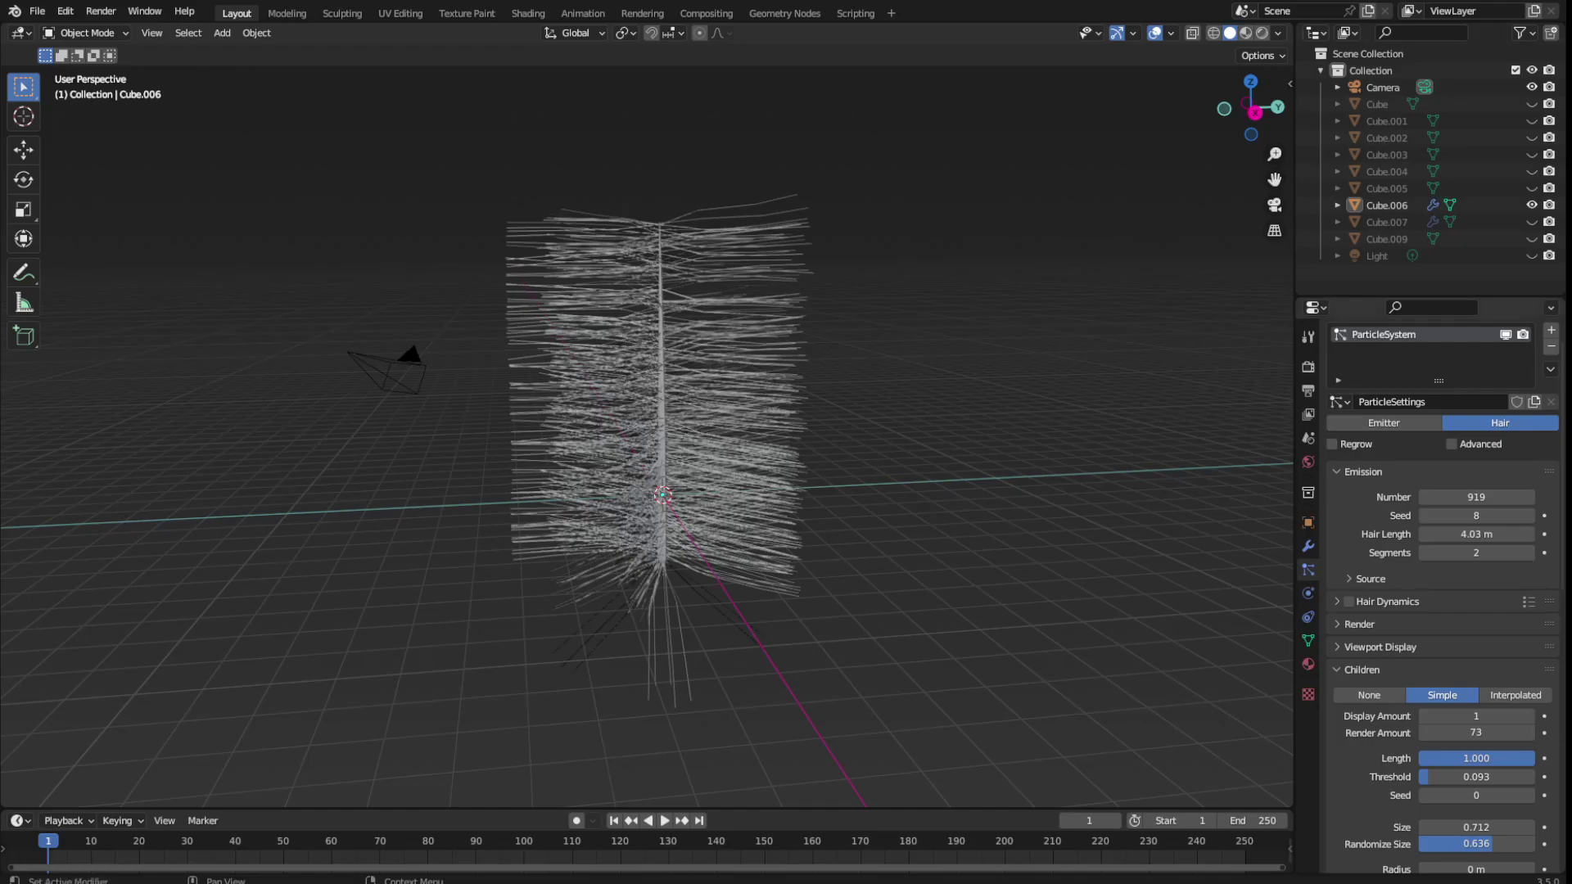
left_click(1308, 337)
Show Cube.006's modifiers with ParticleSystem, try Apply All, and select the shaft
left_click(1309, 368)
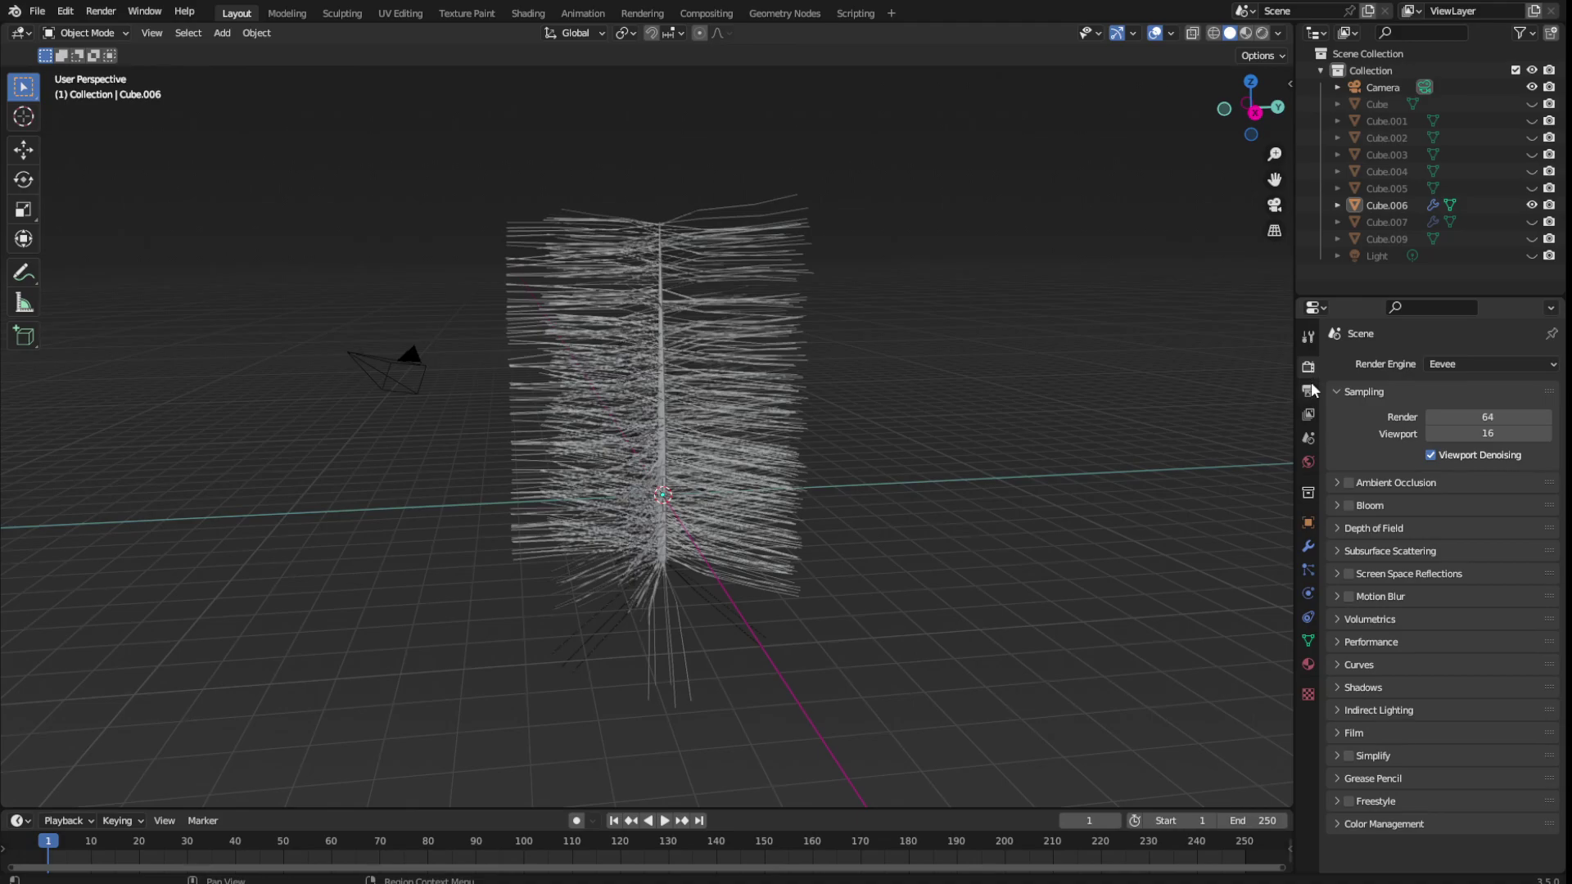
left_click(1309, 390)
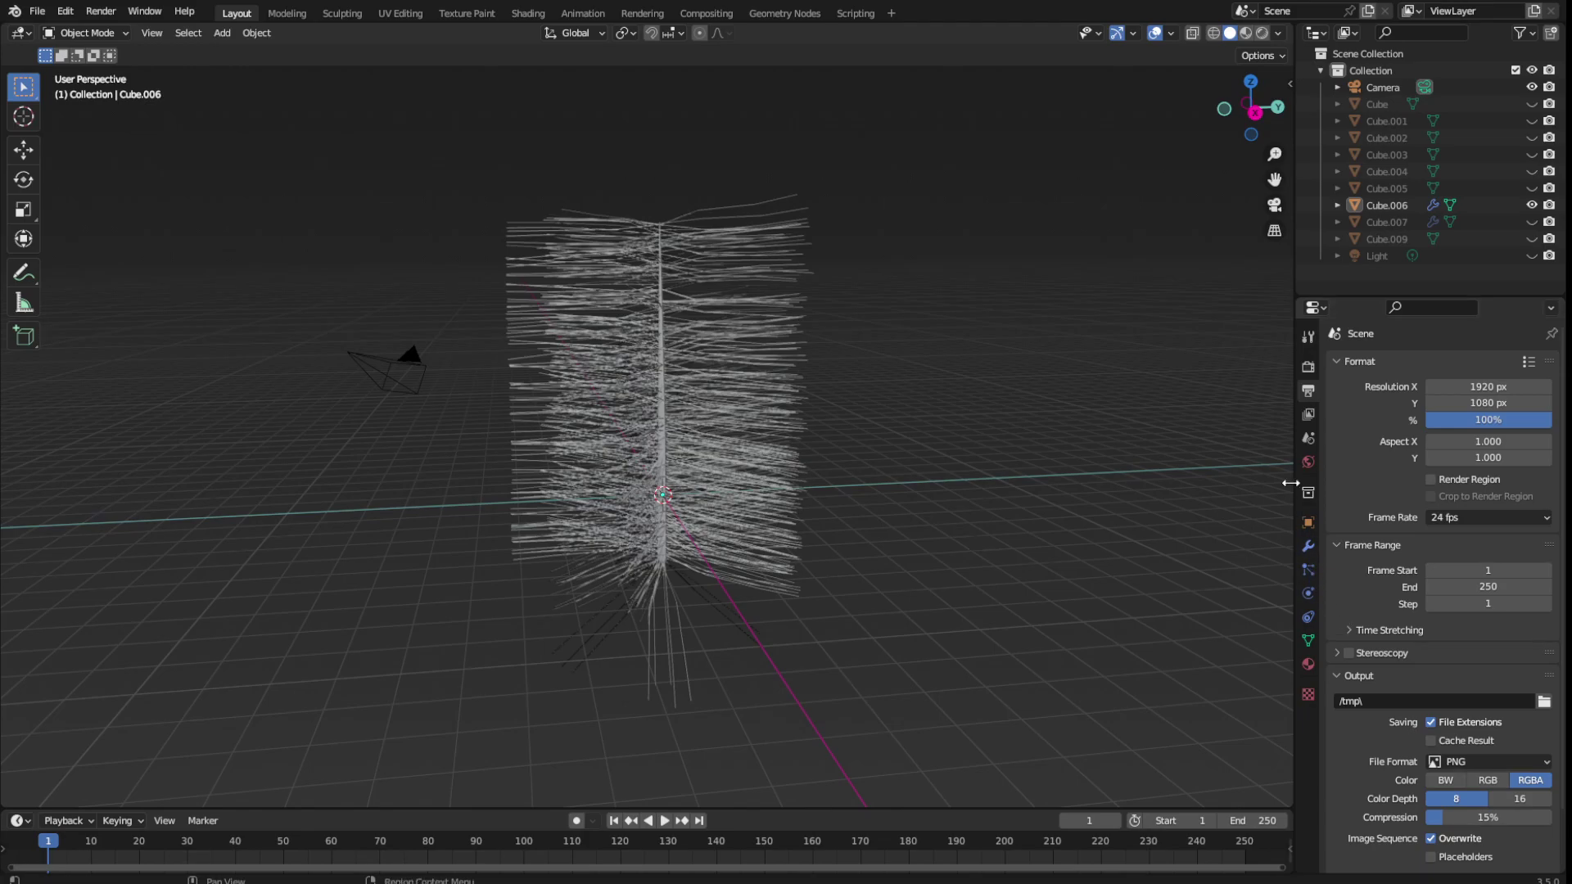
left_click(1309, 523)
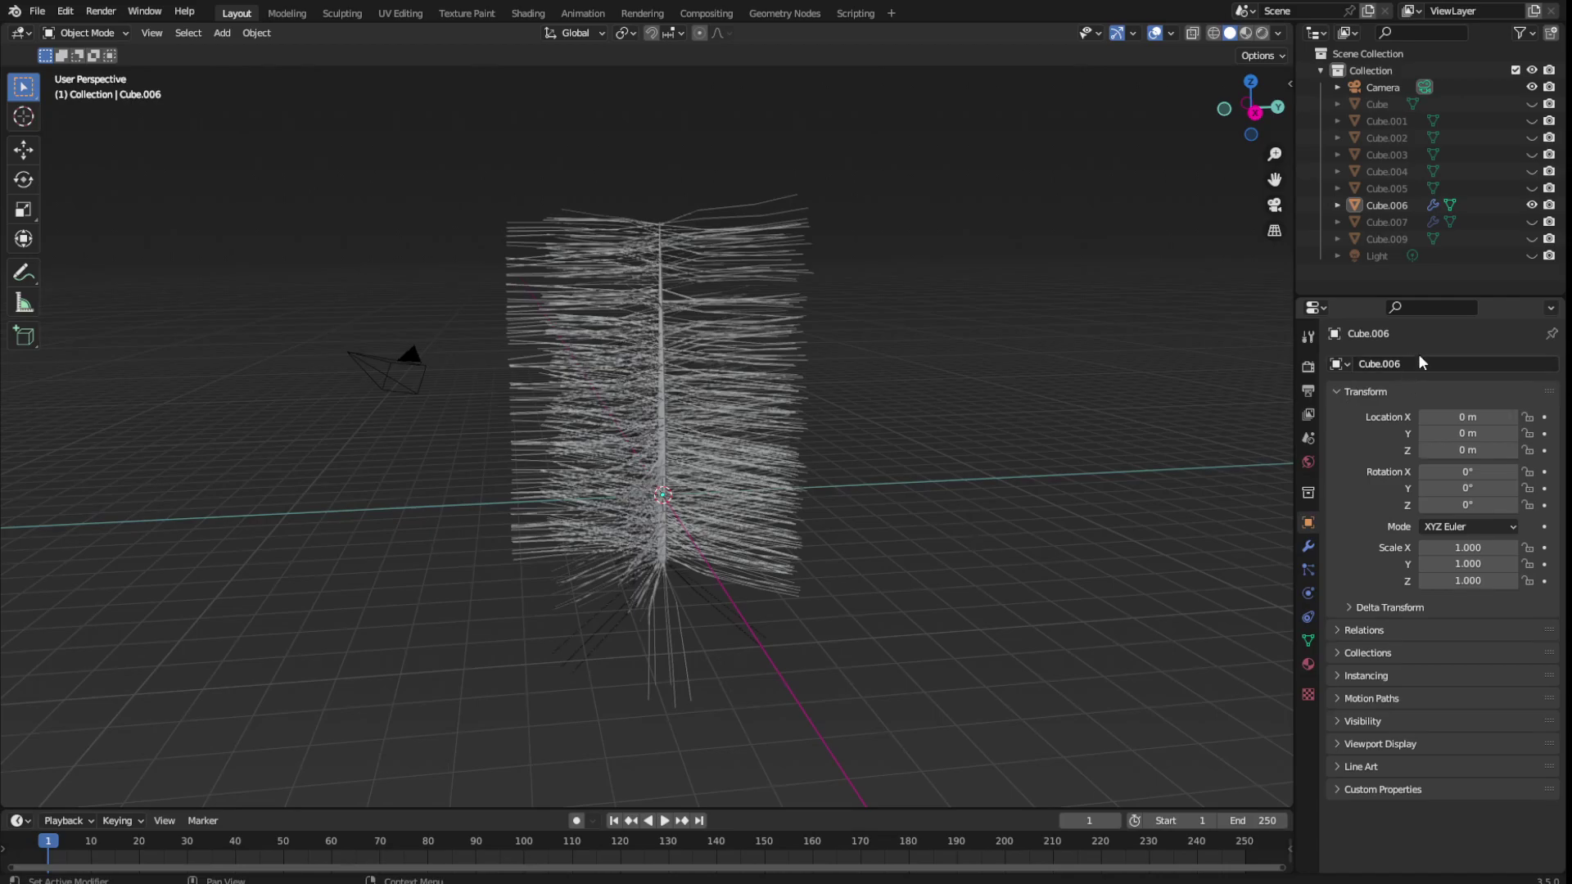
left_click(1308, 546)
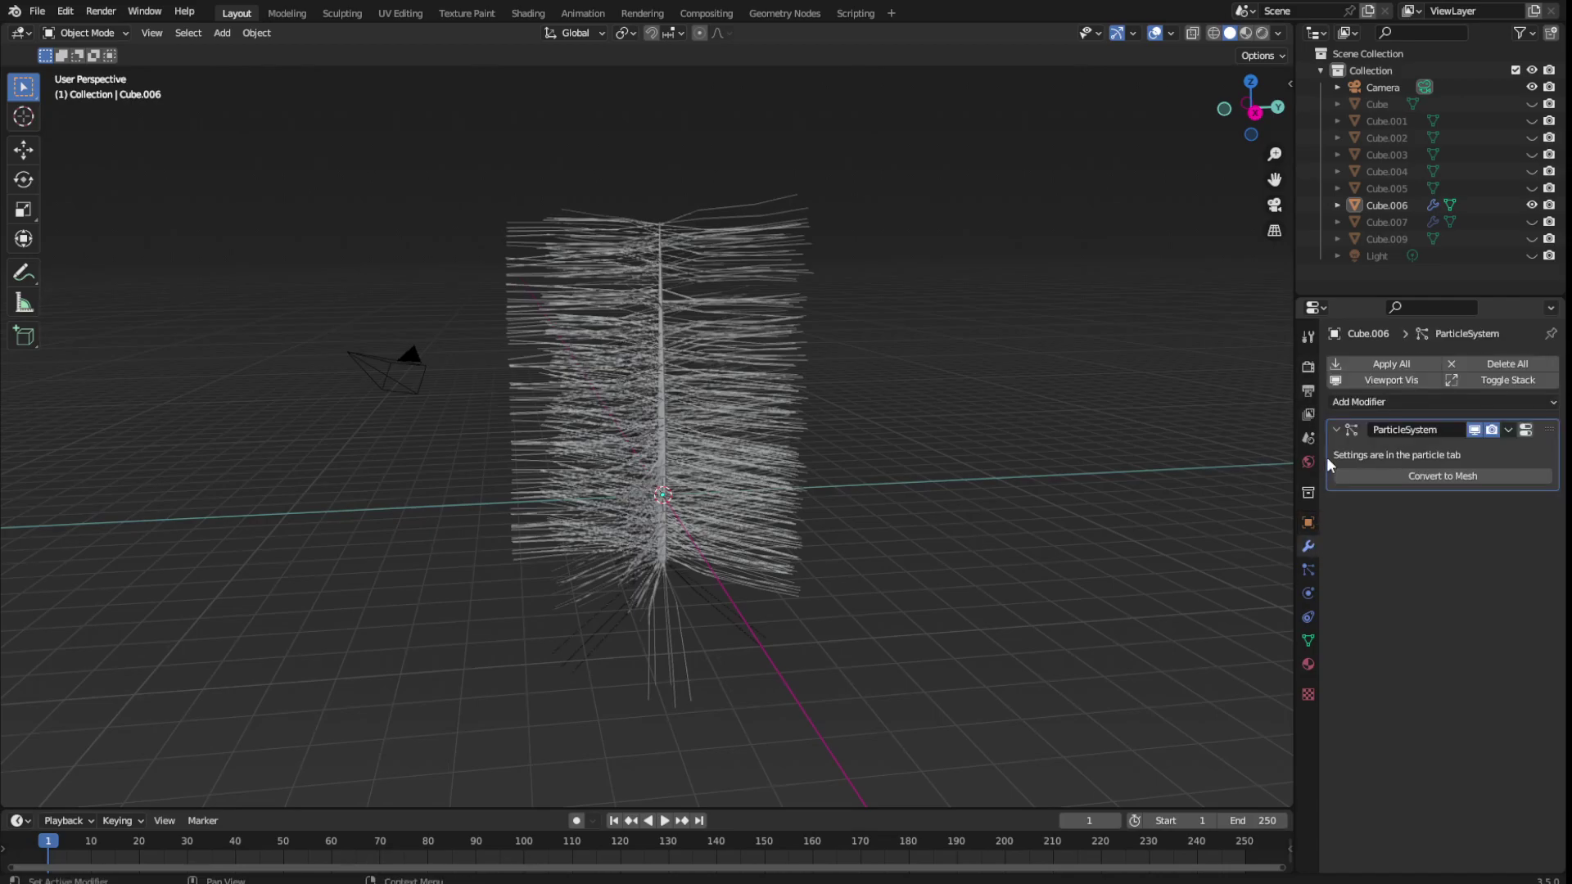
left_click(1400, 365)
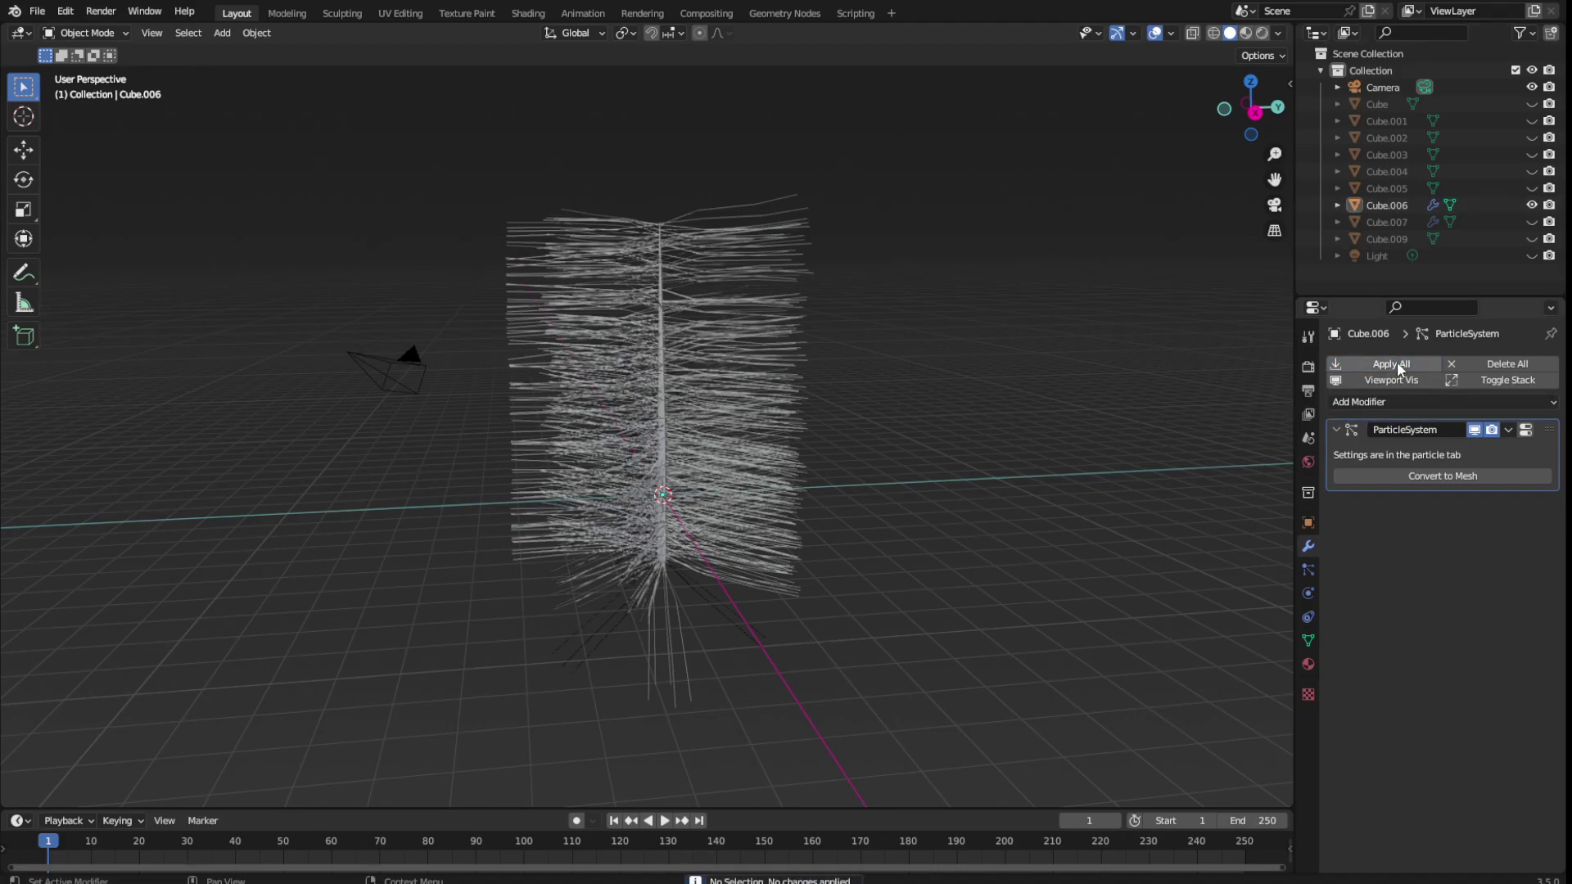
left_click(719, 243)
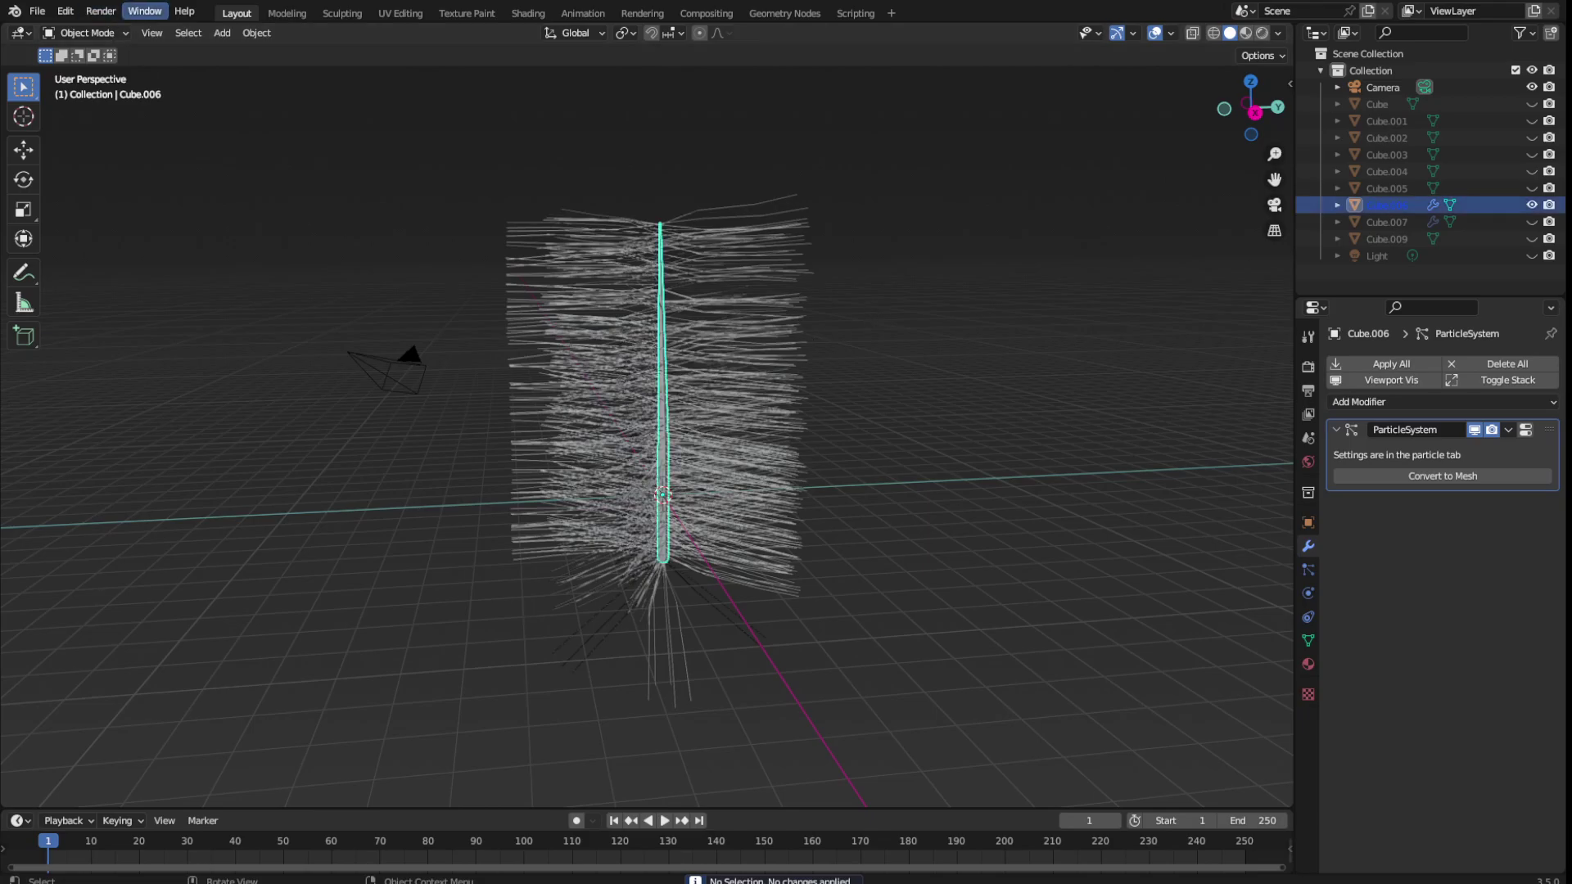
Glance at Sculpting, return to Layout, and bring up the viewport's Add menu
left_click(341, 14)
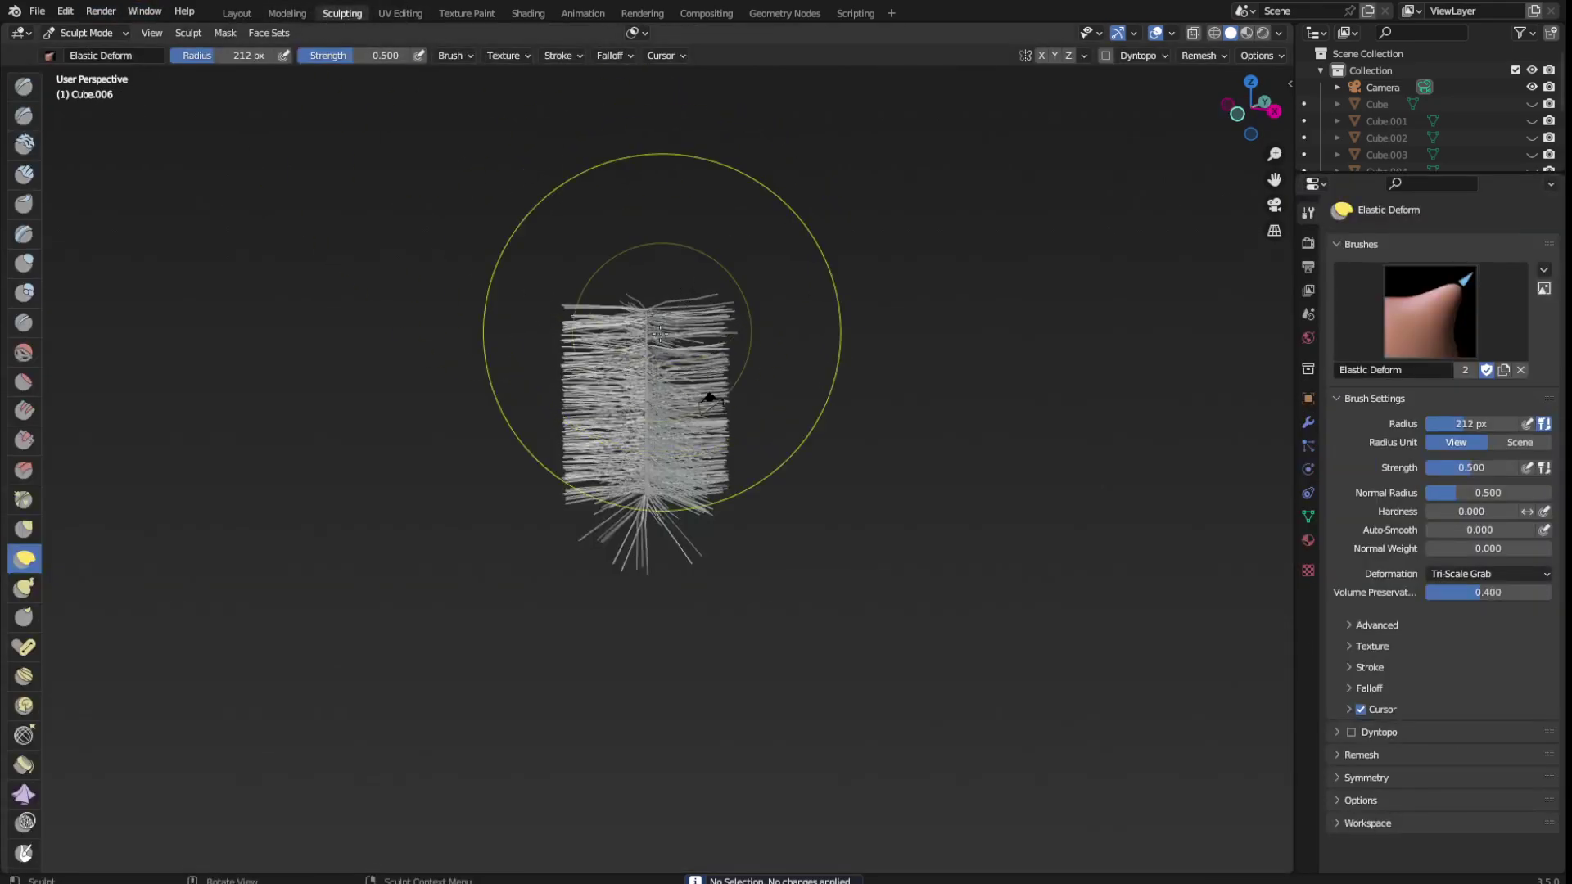
left_click(237, 13)
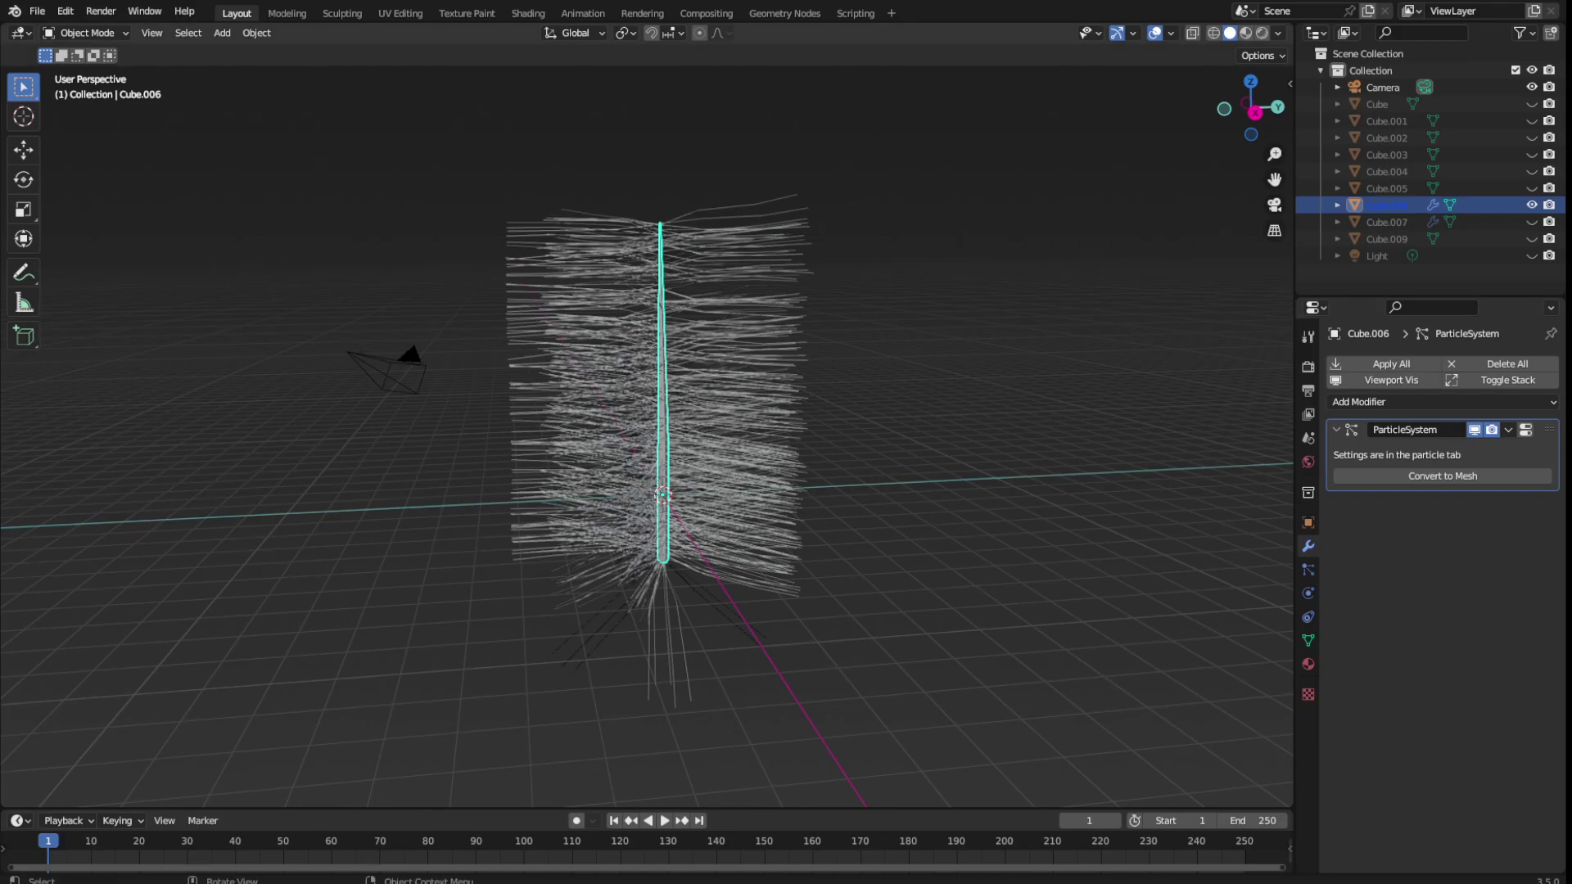
middle_click_drag(853, 454, 940, 406)
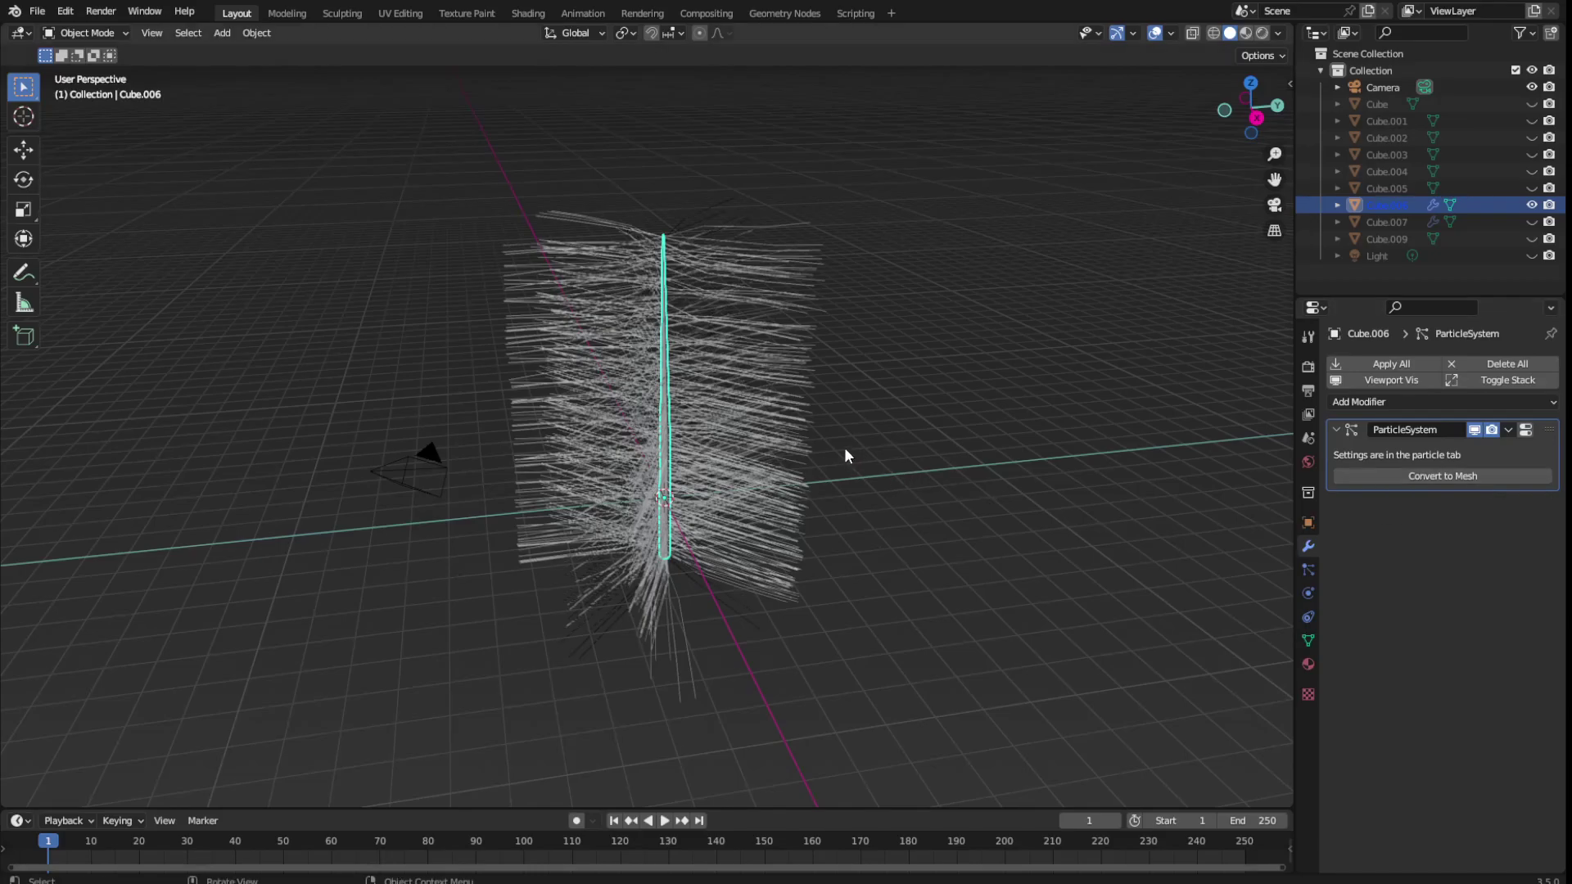
right_click(808, 365)
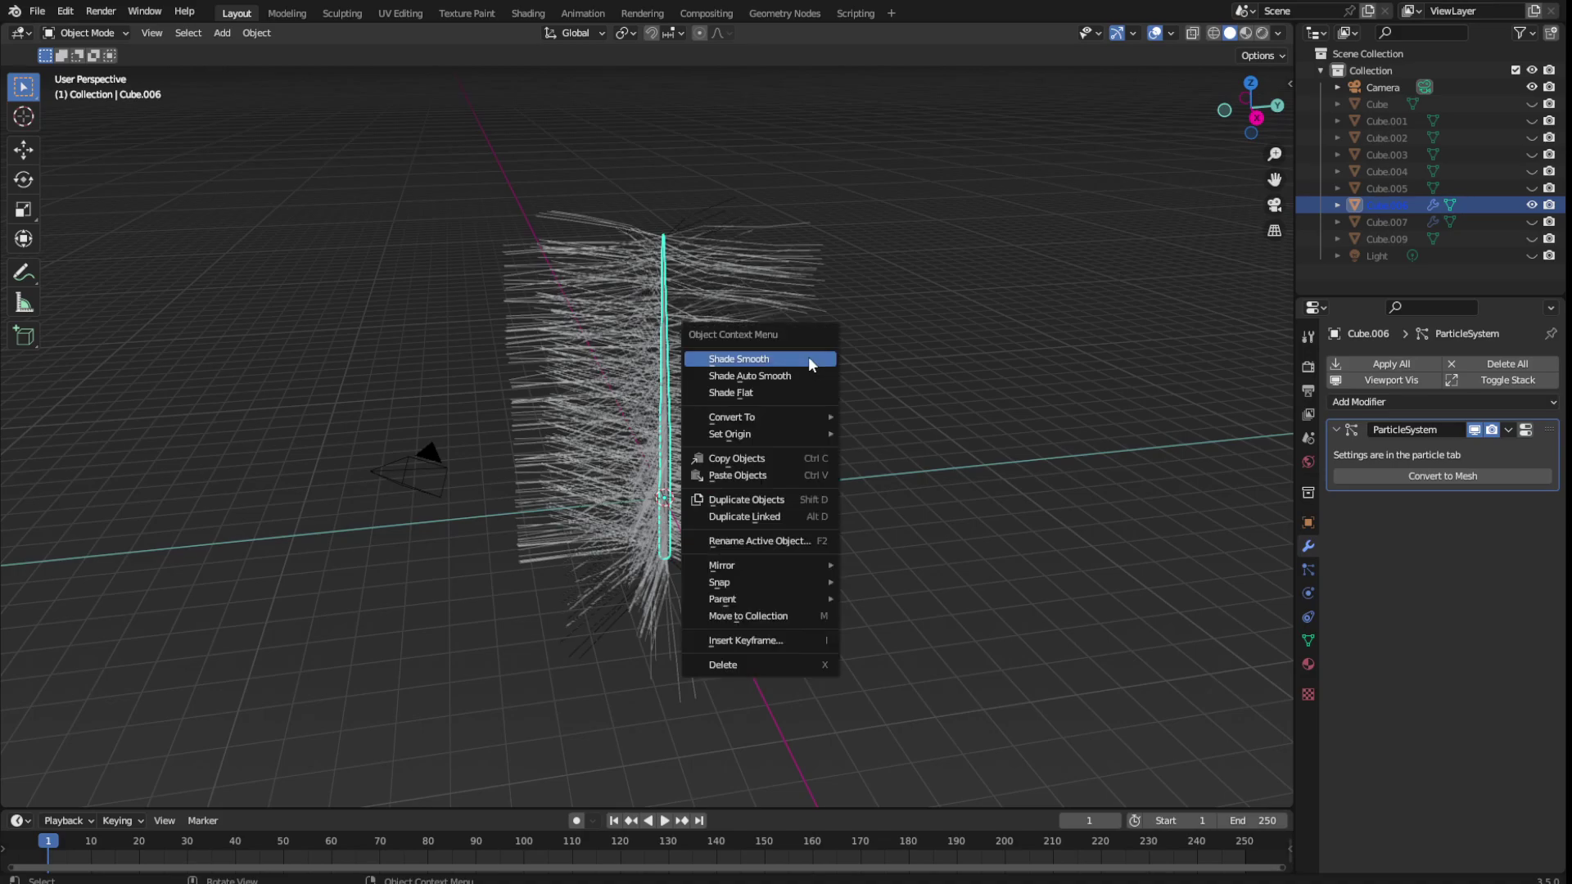
left_click(809, 361)
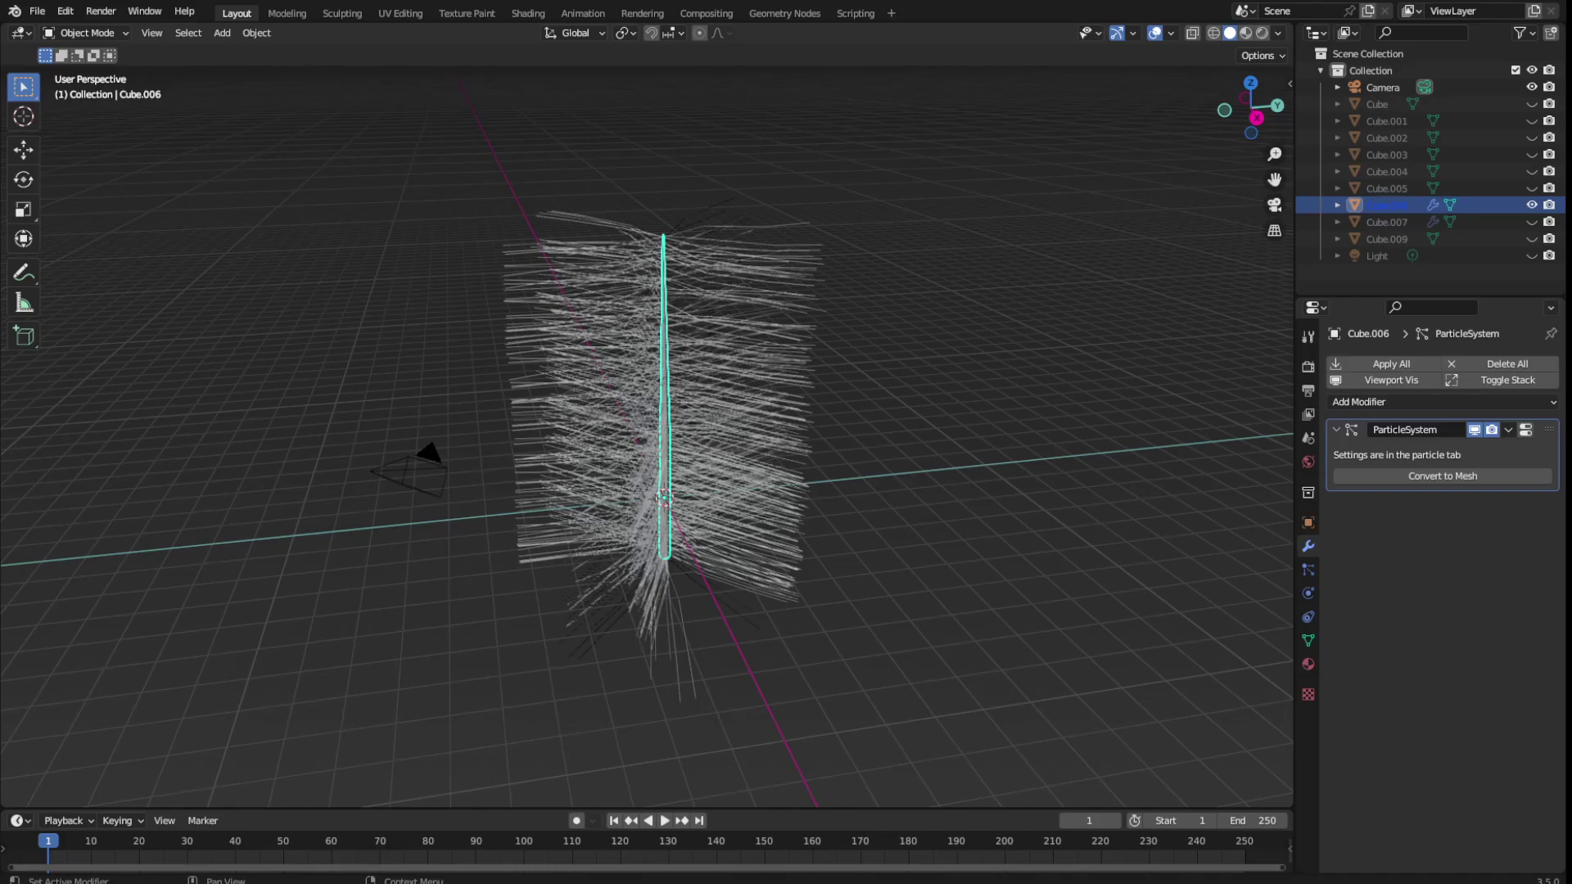
right_click(709, 233)
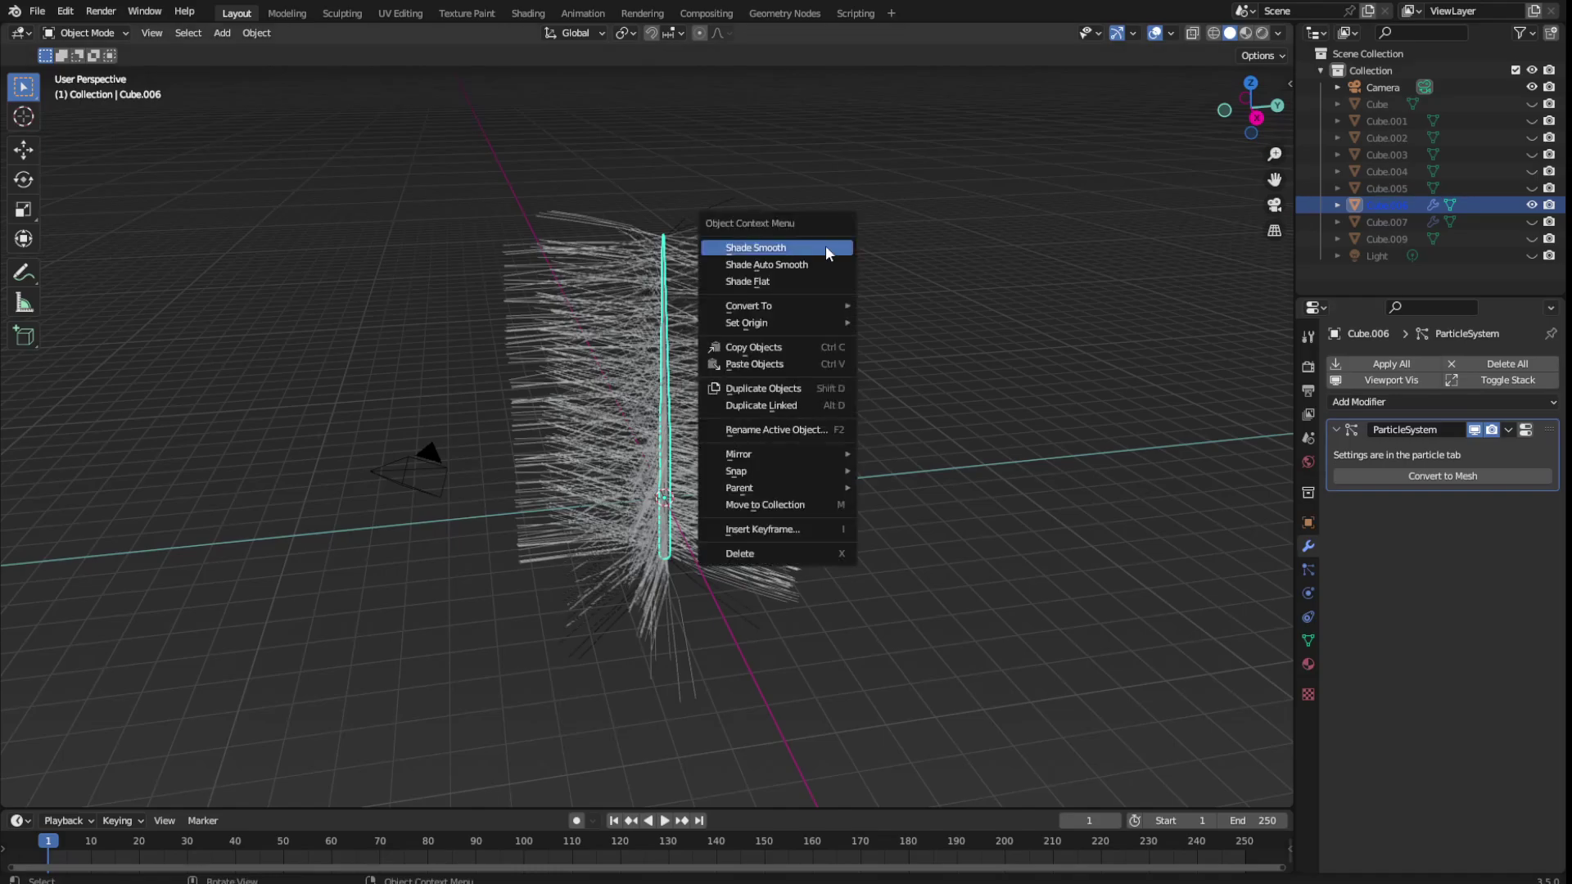
left_click(223, 31)
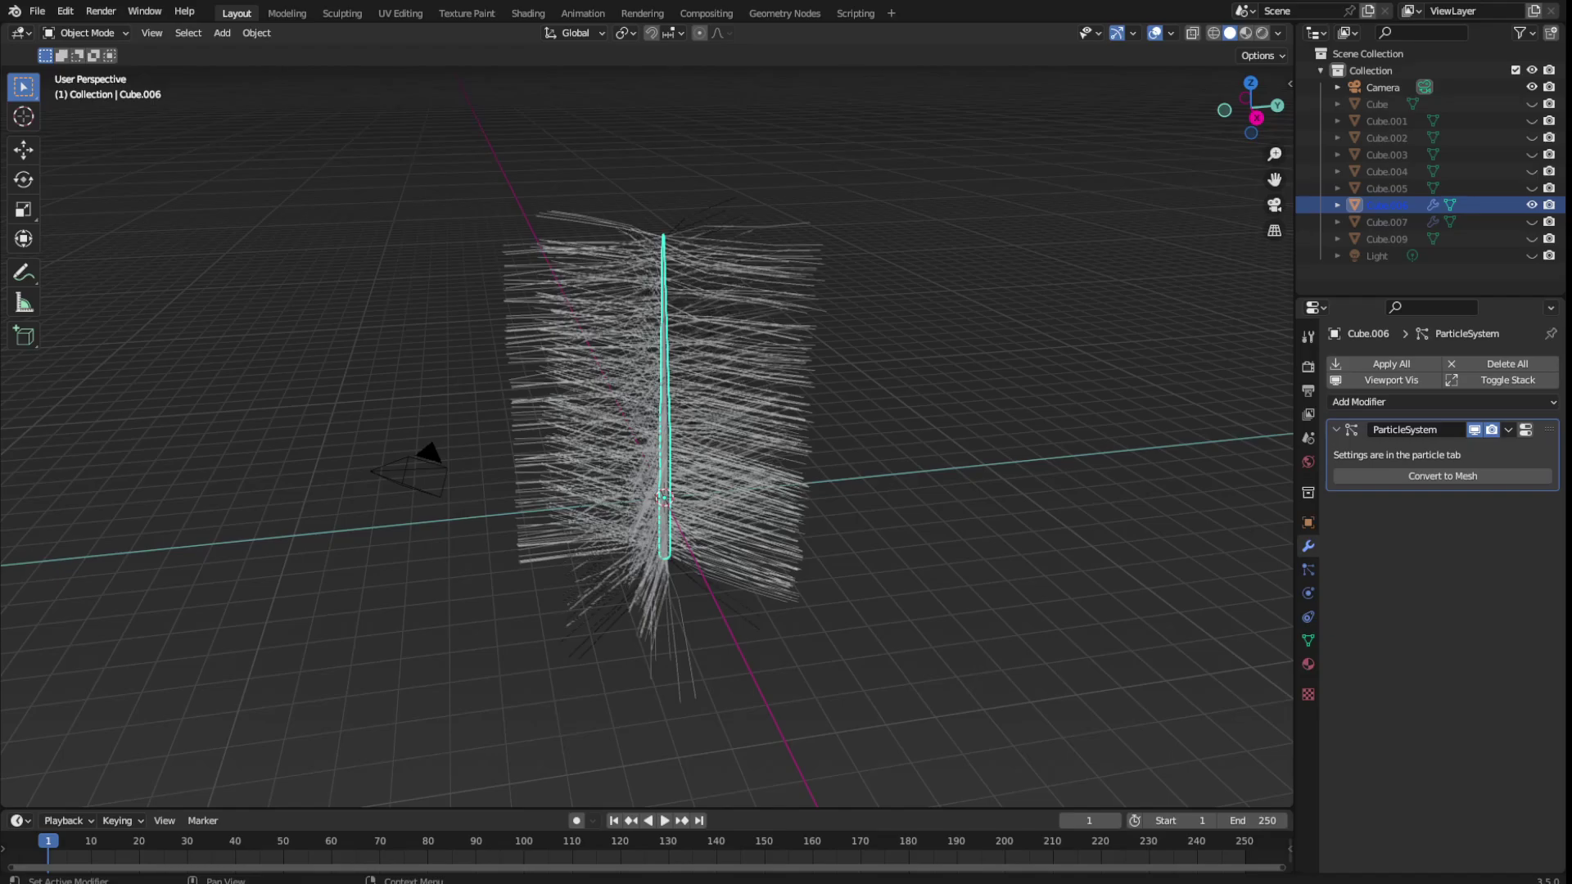
Add a Bezier curve and give it a Curve modifier
left_click(222, 33)
mouse_move(248, 69)
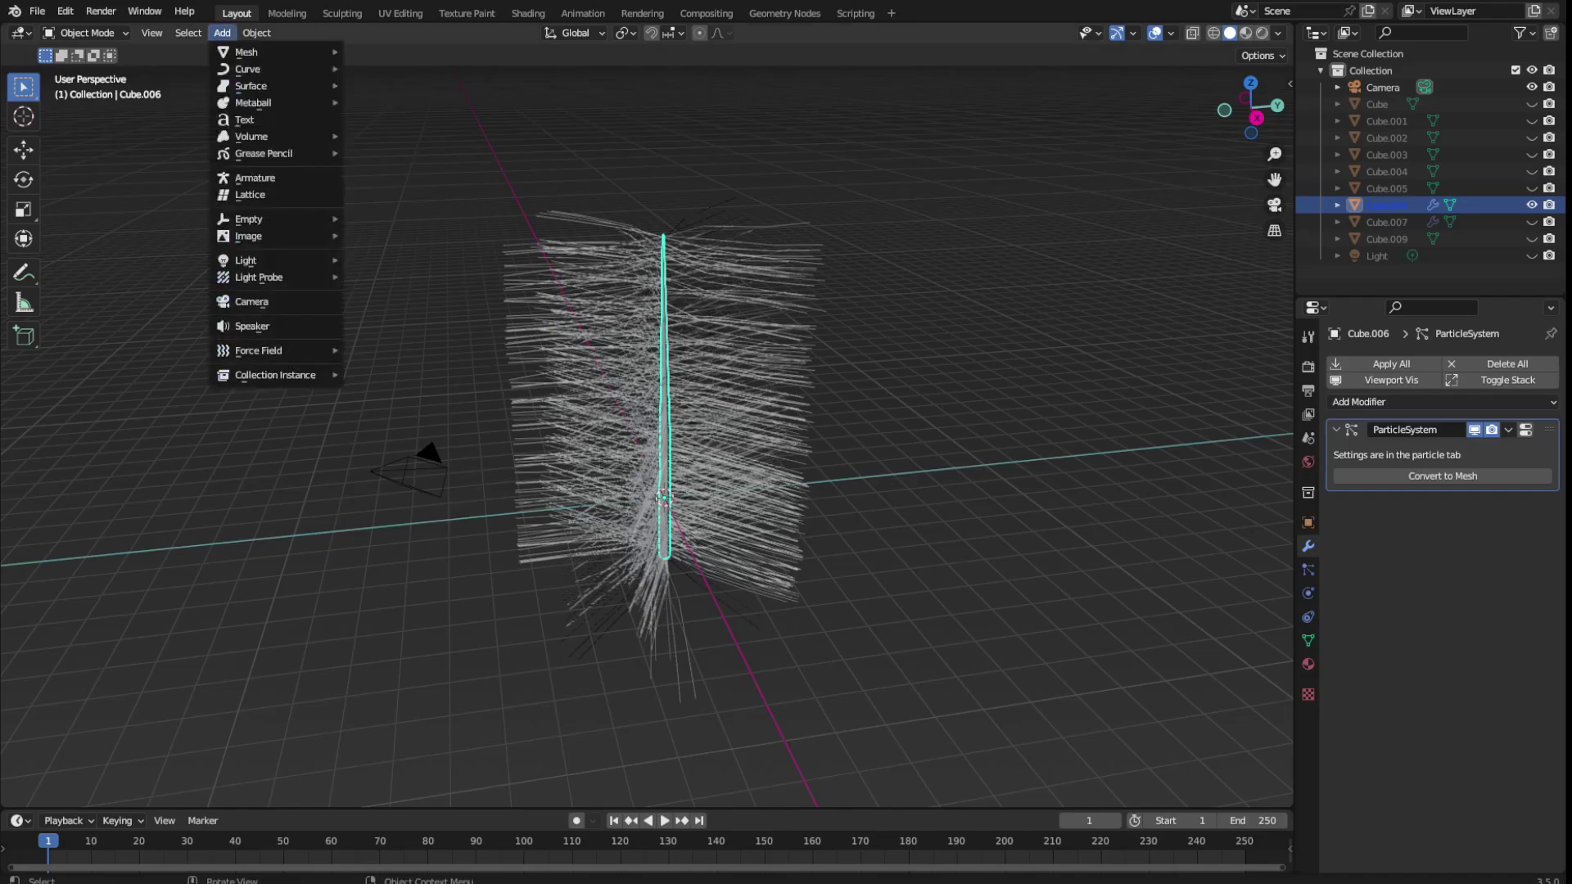
left_click(400, 71)
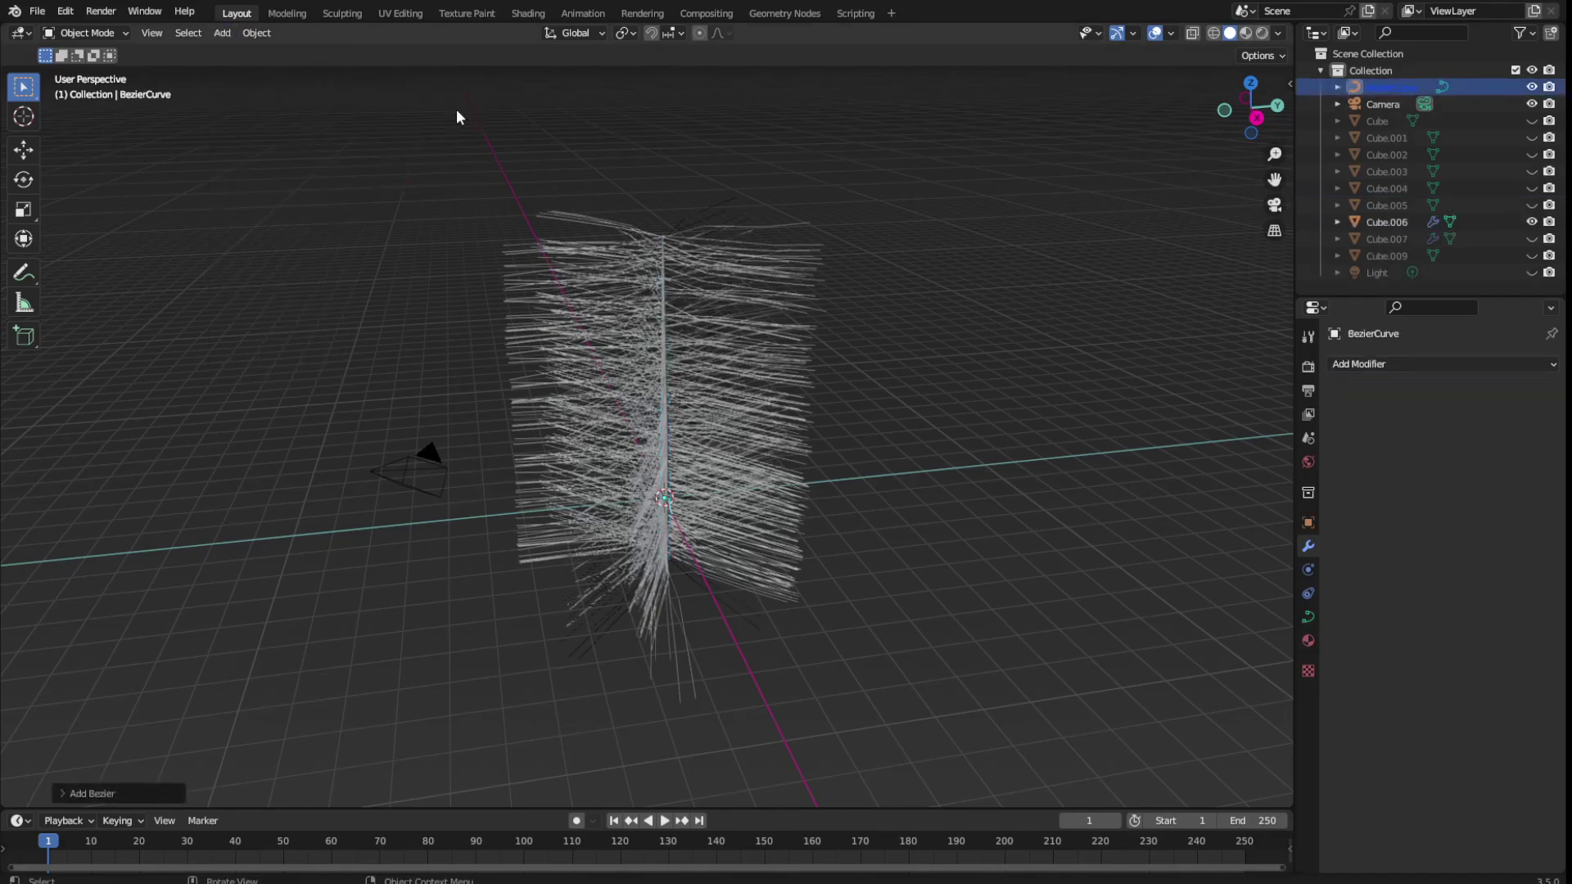
left_click(1382, 363)
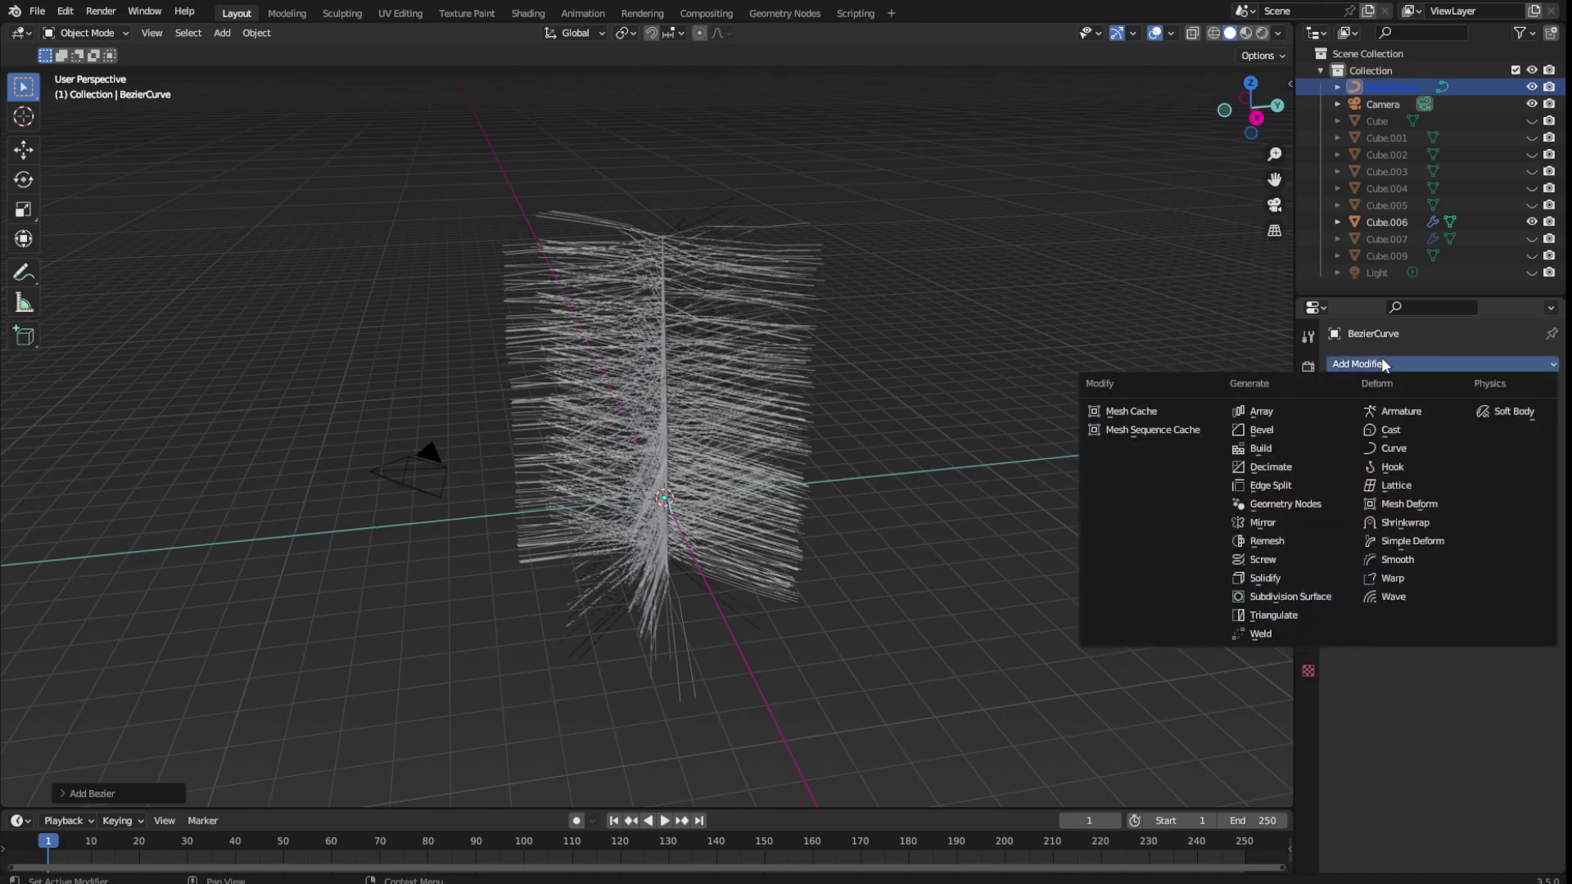
left_click(1418, 447)
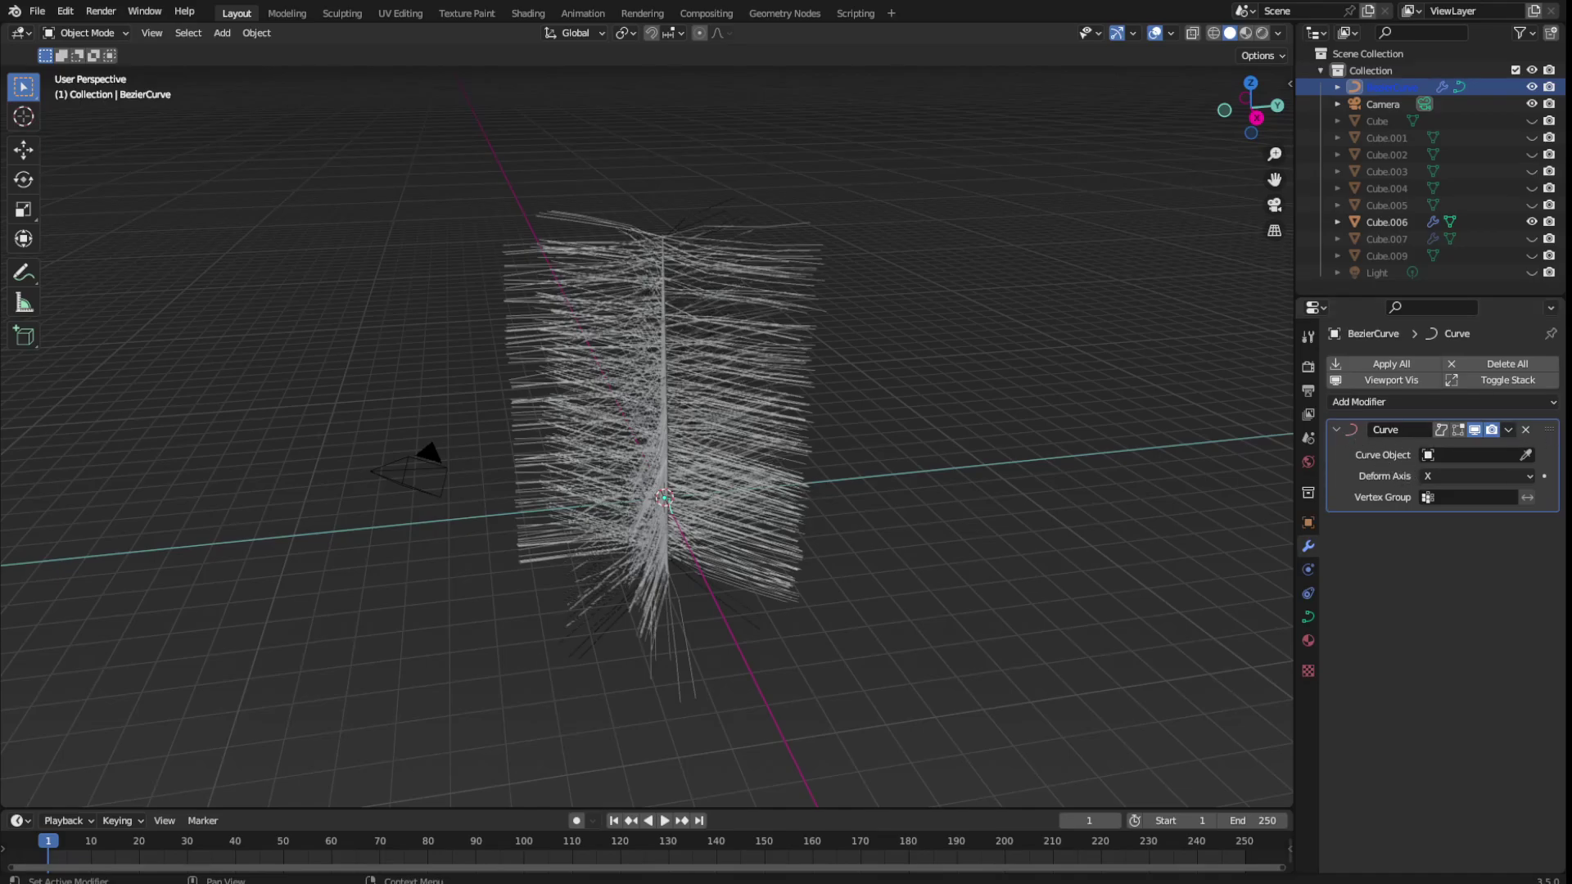
Remove the Curve modifier, then view the curve's Object and World settings
mouse_move(1147, 409)
middle_mouse_down()
mouse_move(983, 390)
mouse_move(826, 340)
middle_mouse_up()
left_click(942, 364)
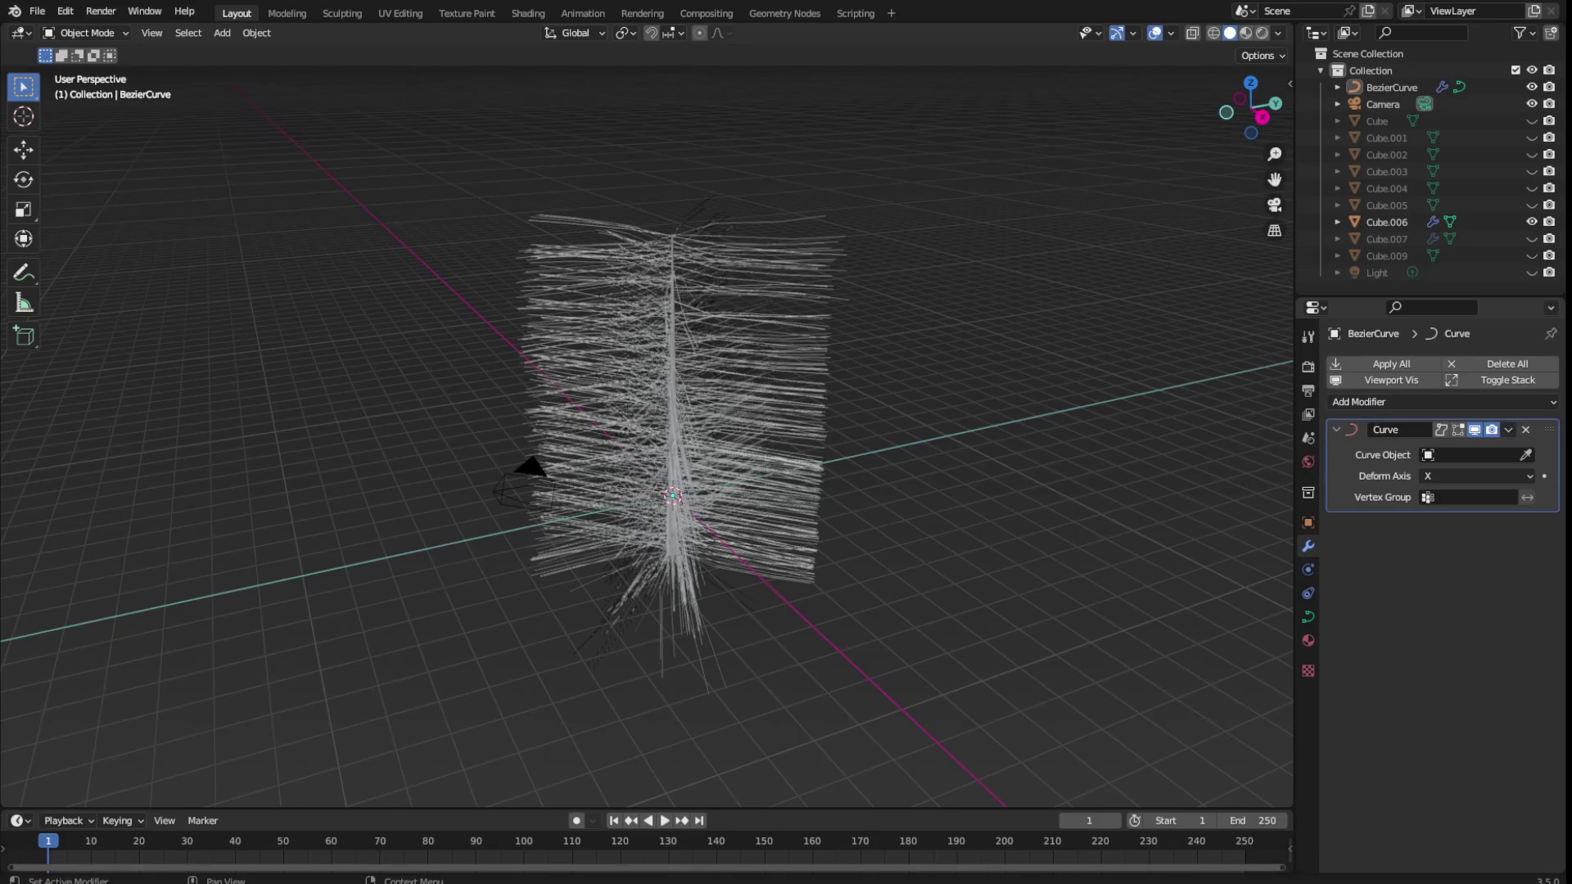
left_click(1525, 429)
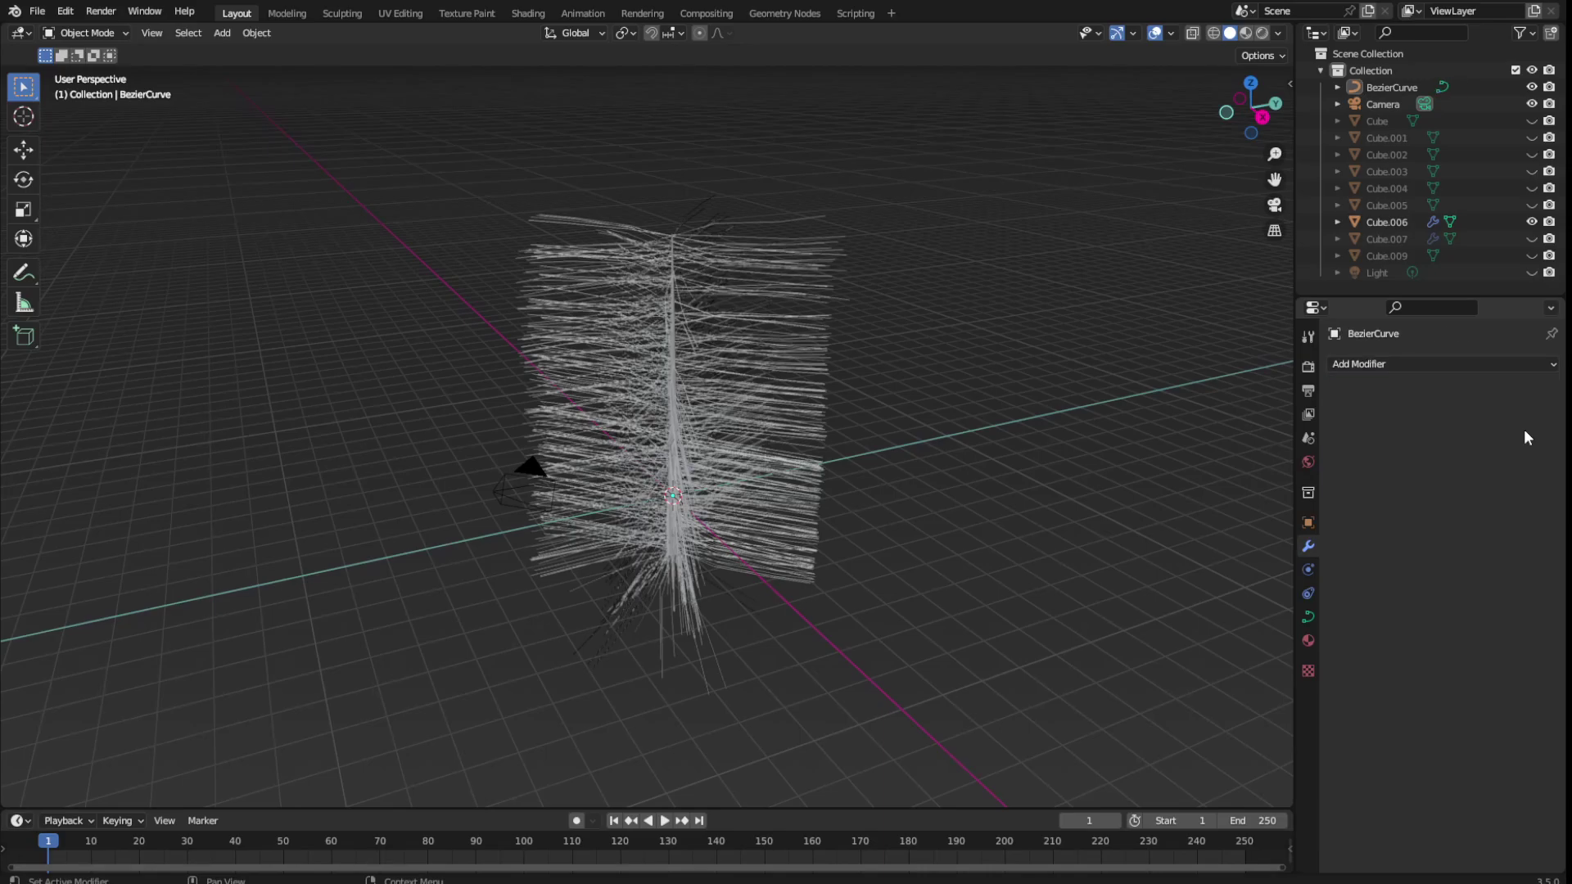
left_click(1428, 366)
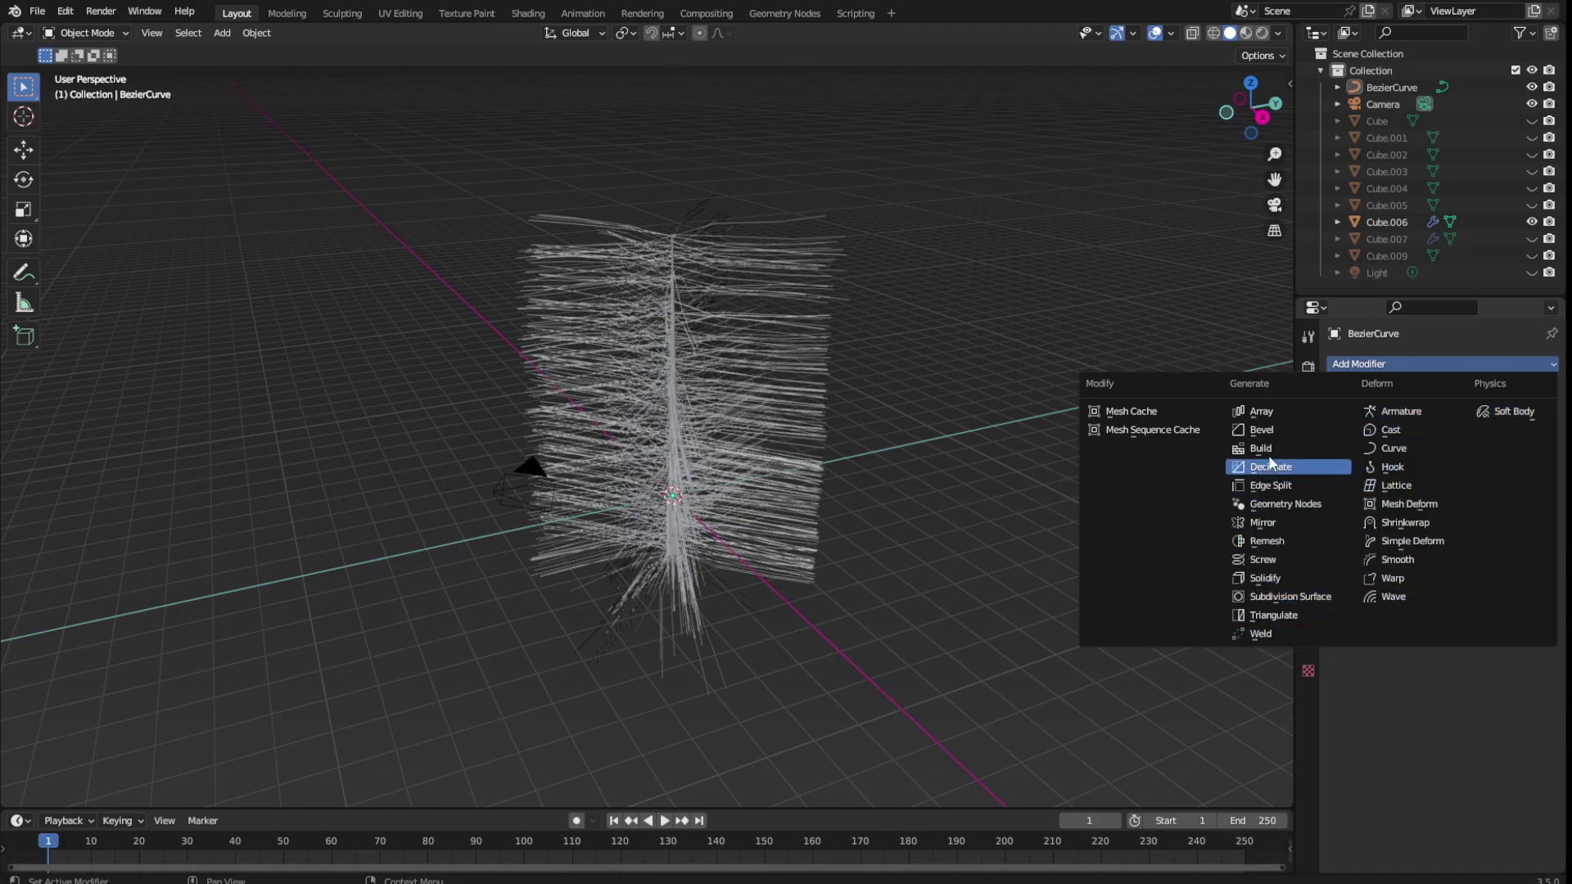
key("Escape")
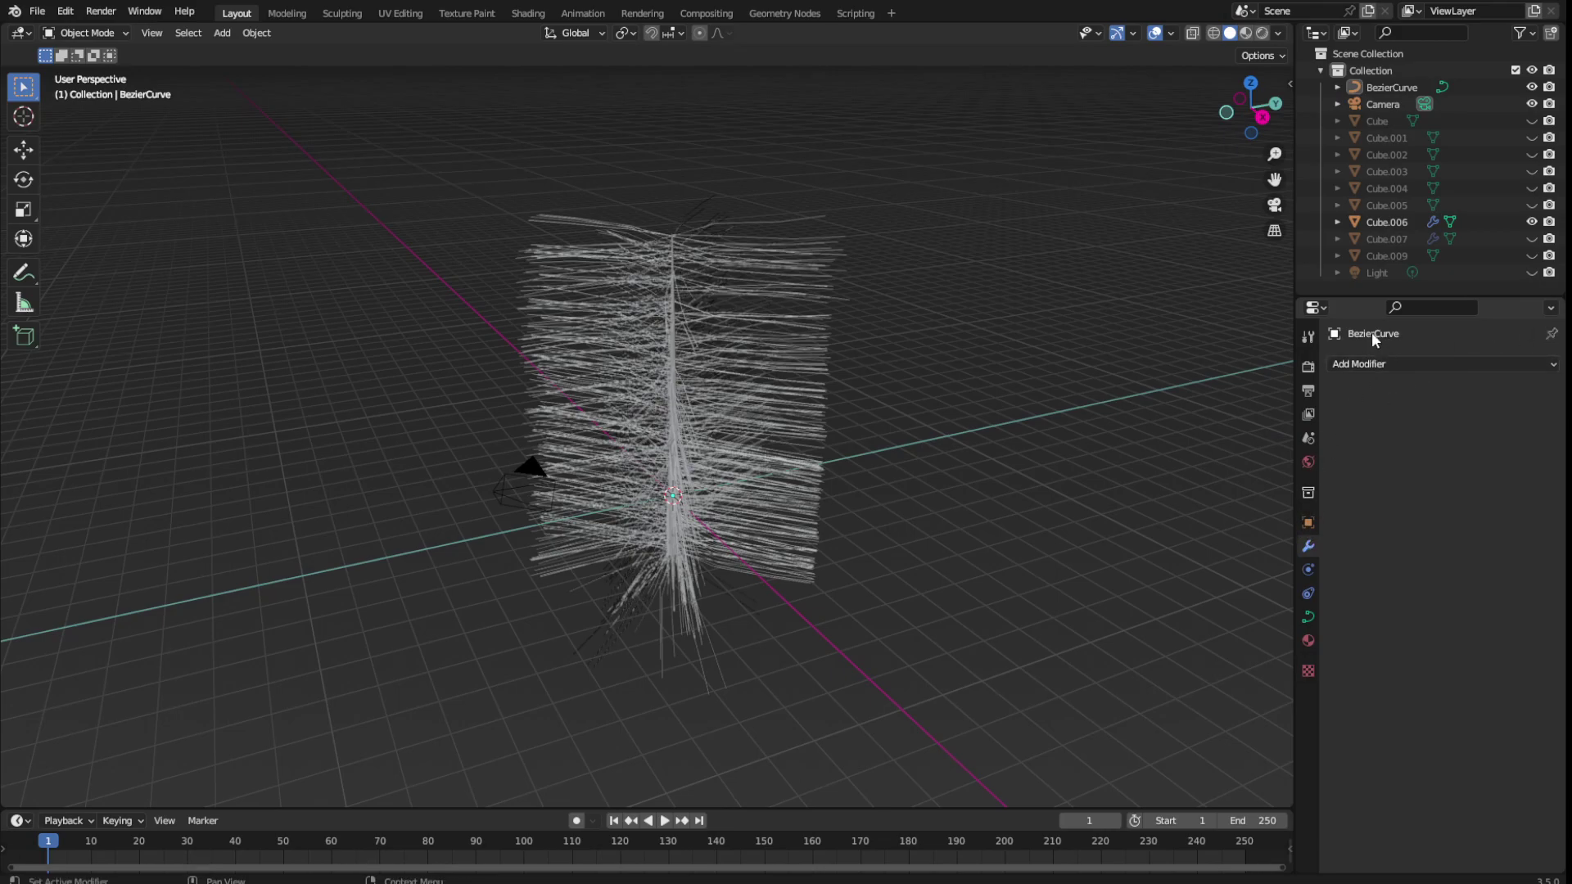
left_click(1307, 522)
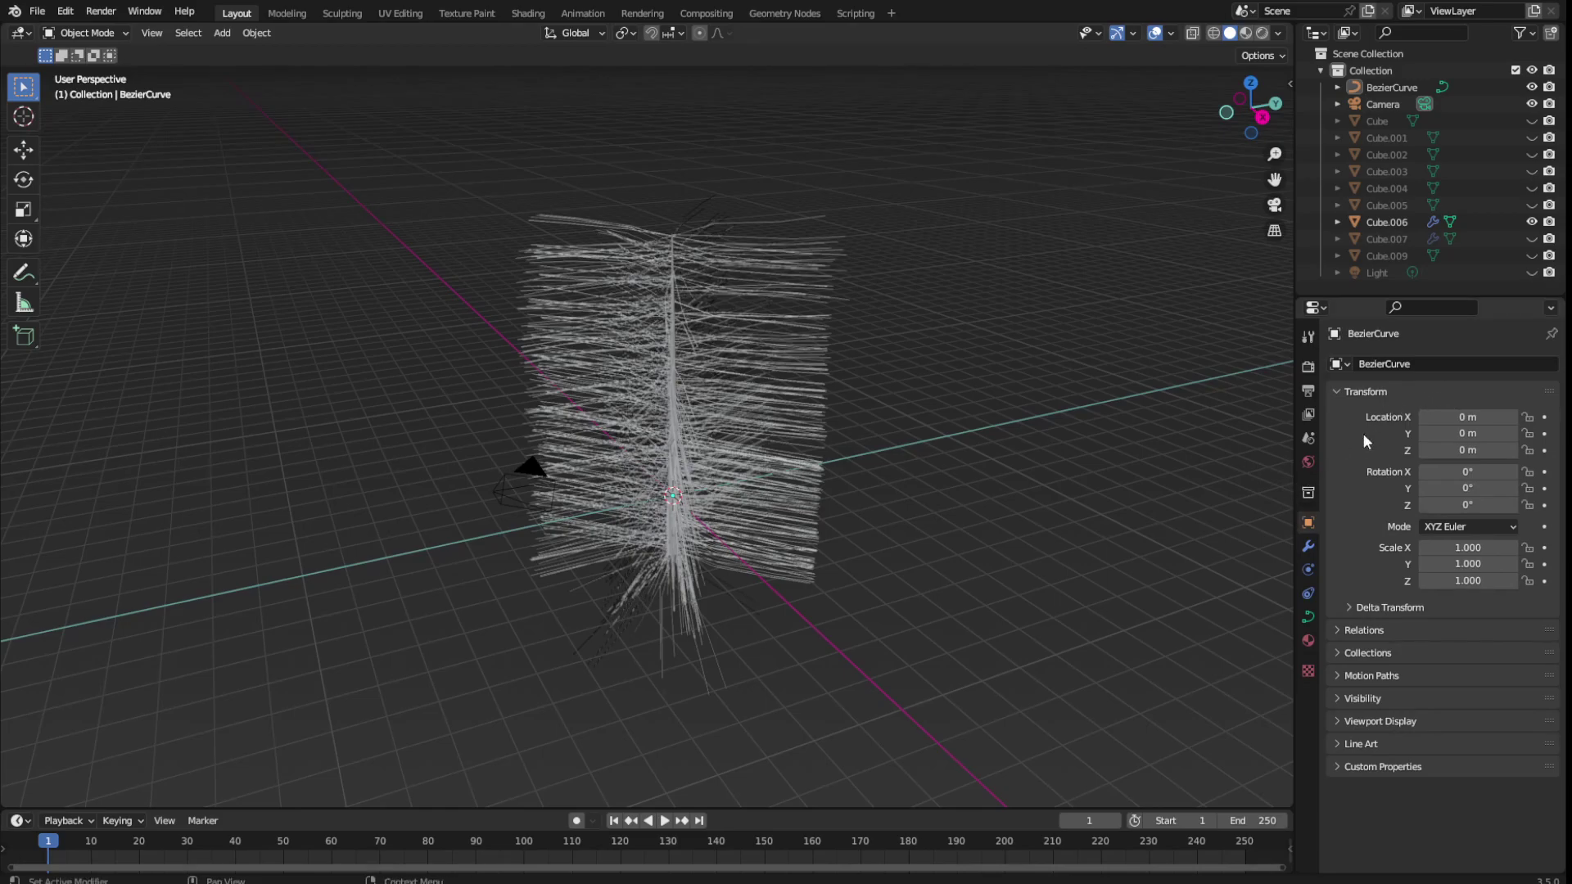
left_click(1300, 489)
Give BezierCurve a Force Field physics setting: Force type, Point shape, strength 1.000
left_click(1308, 462)
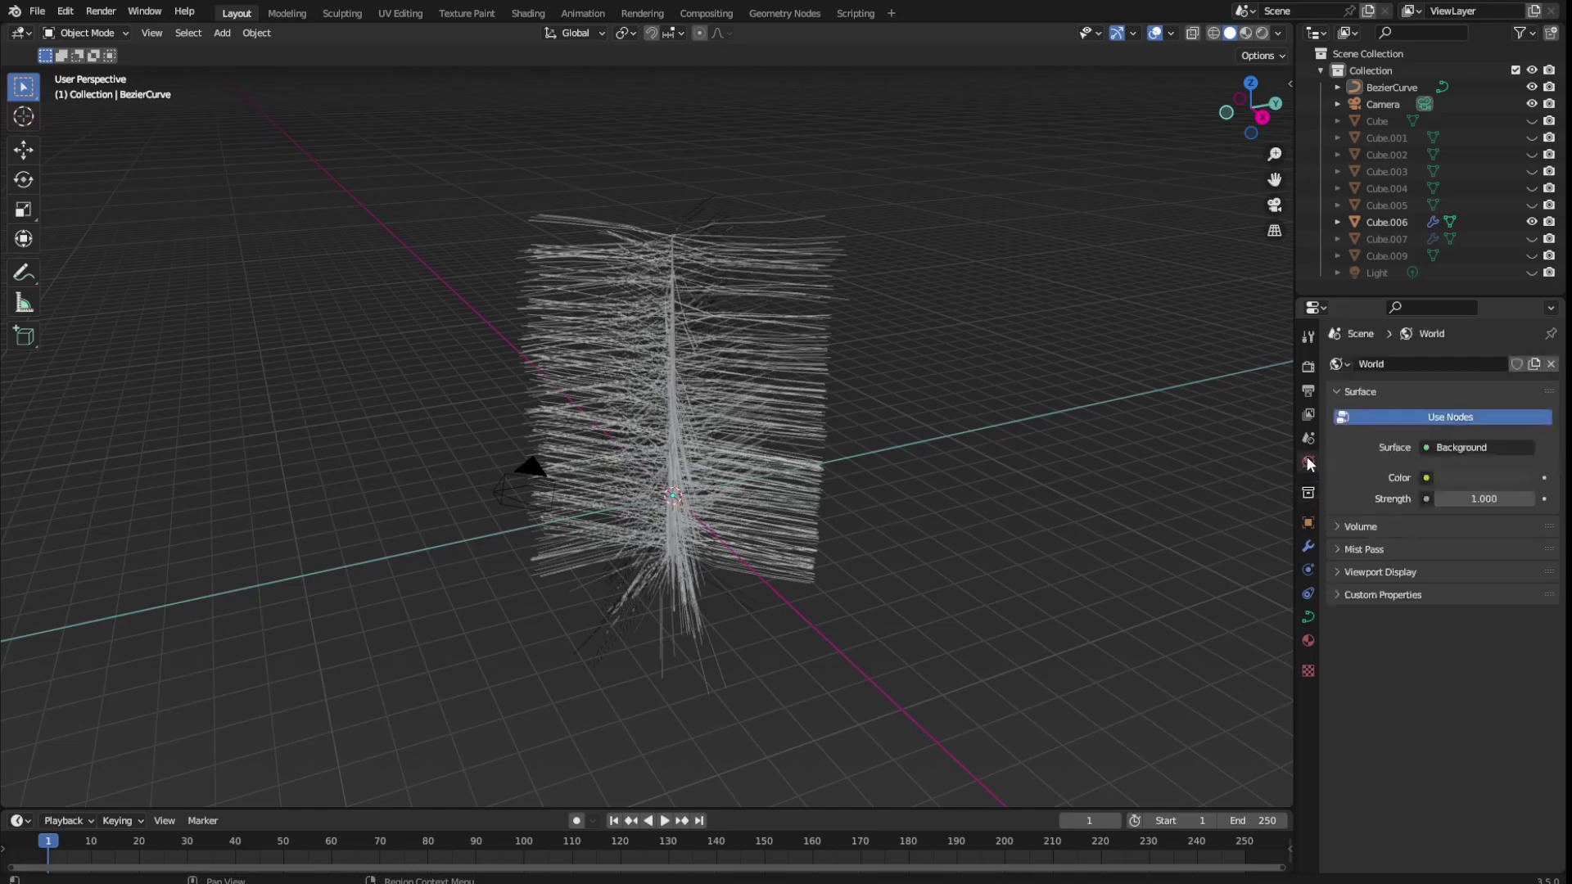
left_click(1302, 439)
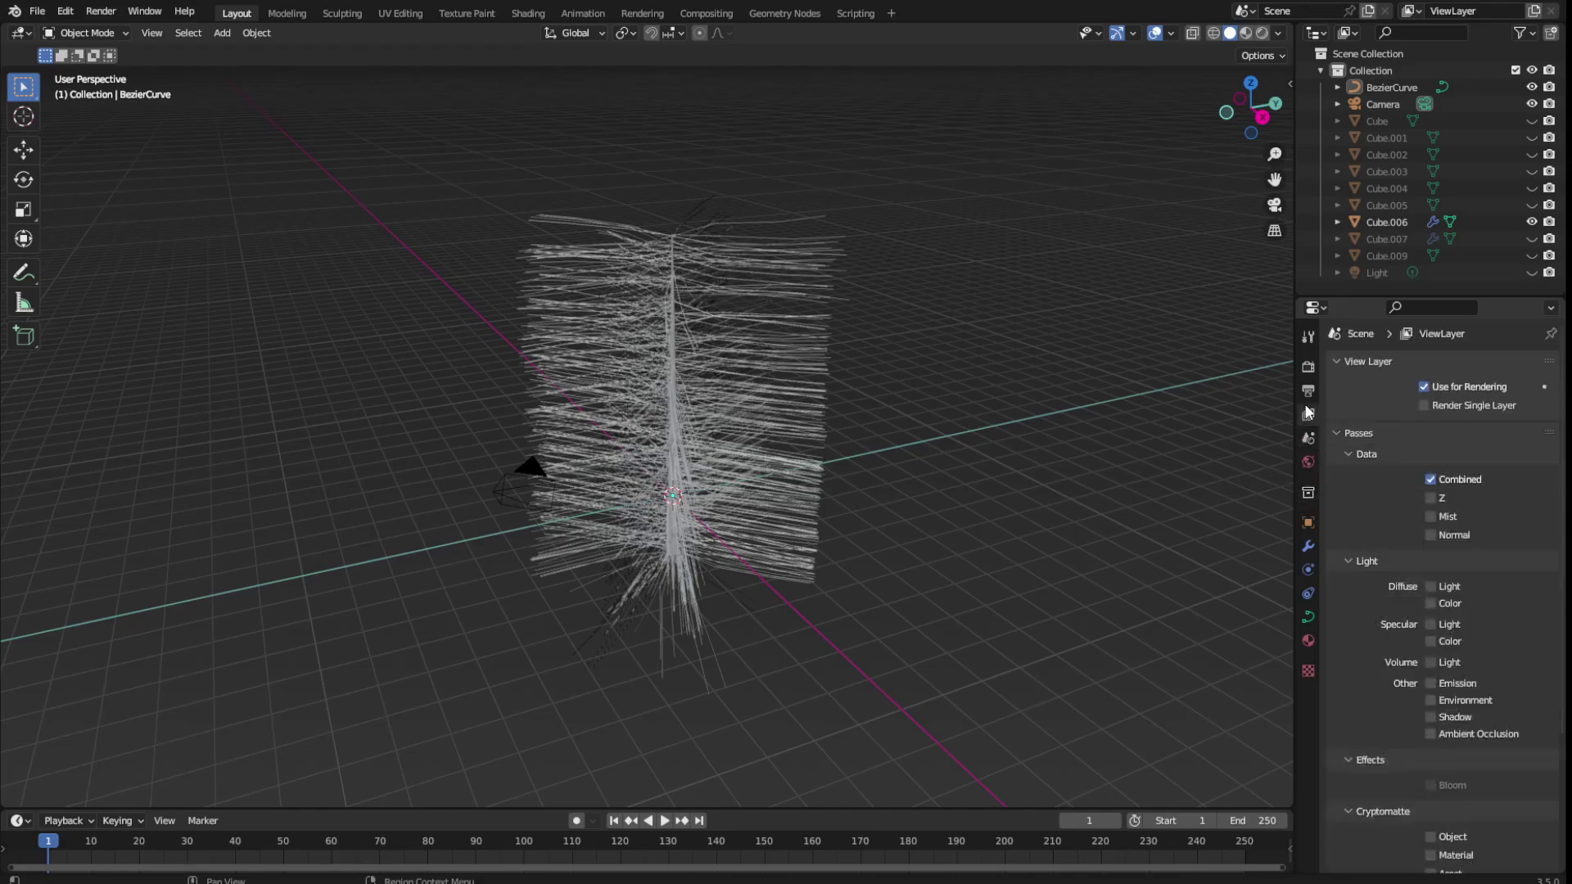
left_click(1302, 368)
left_click(1305, 341)
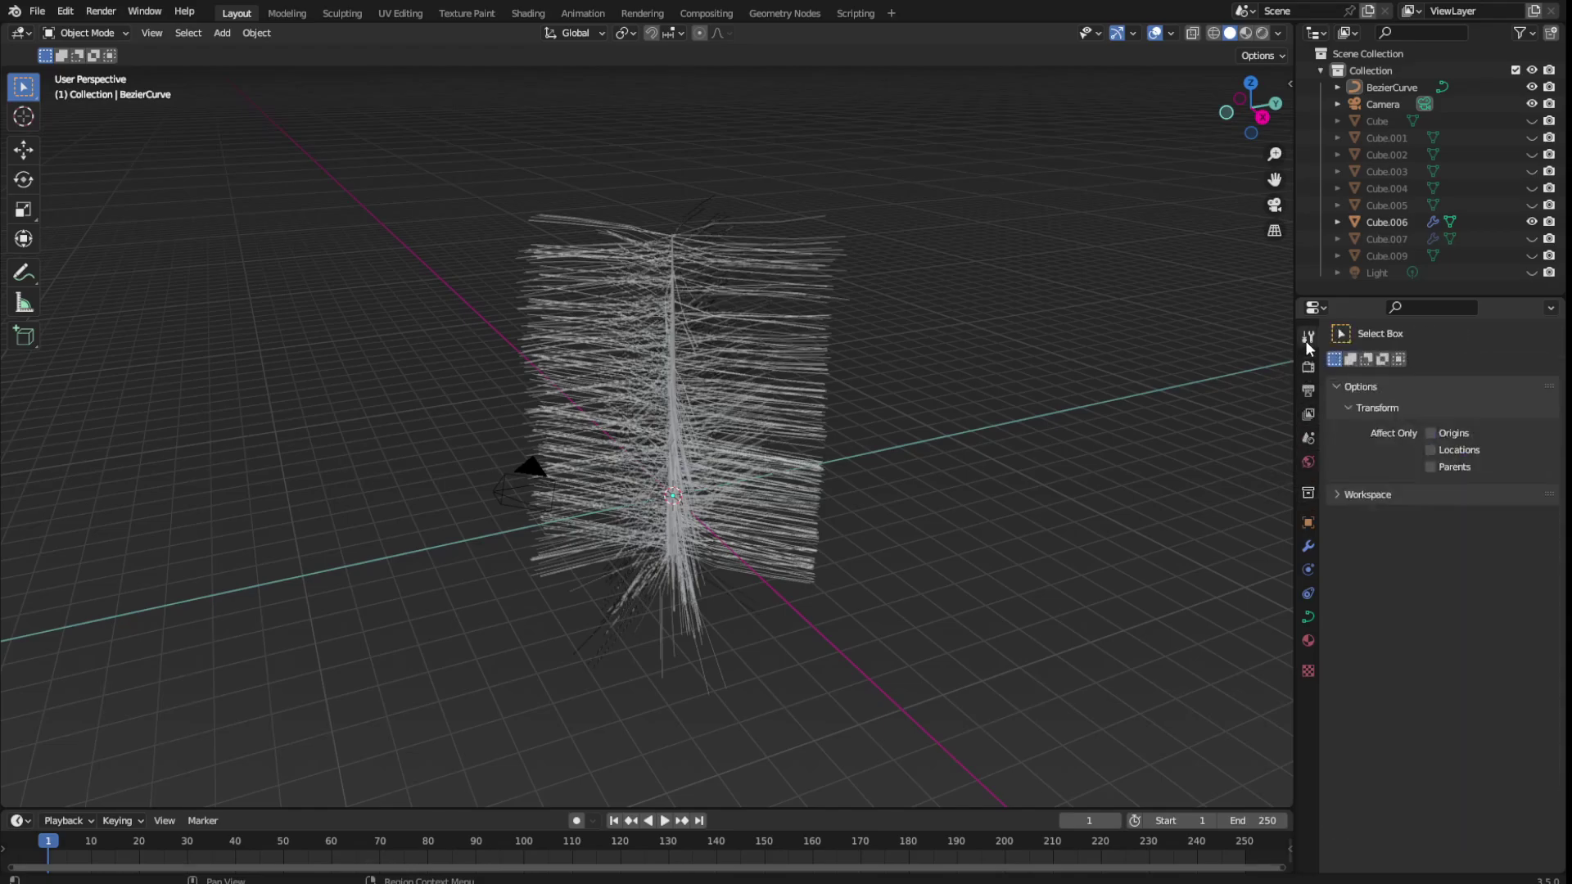
left_click(1310, 569)
left_click(1387, 363)
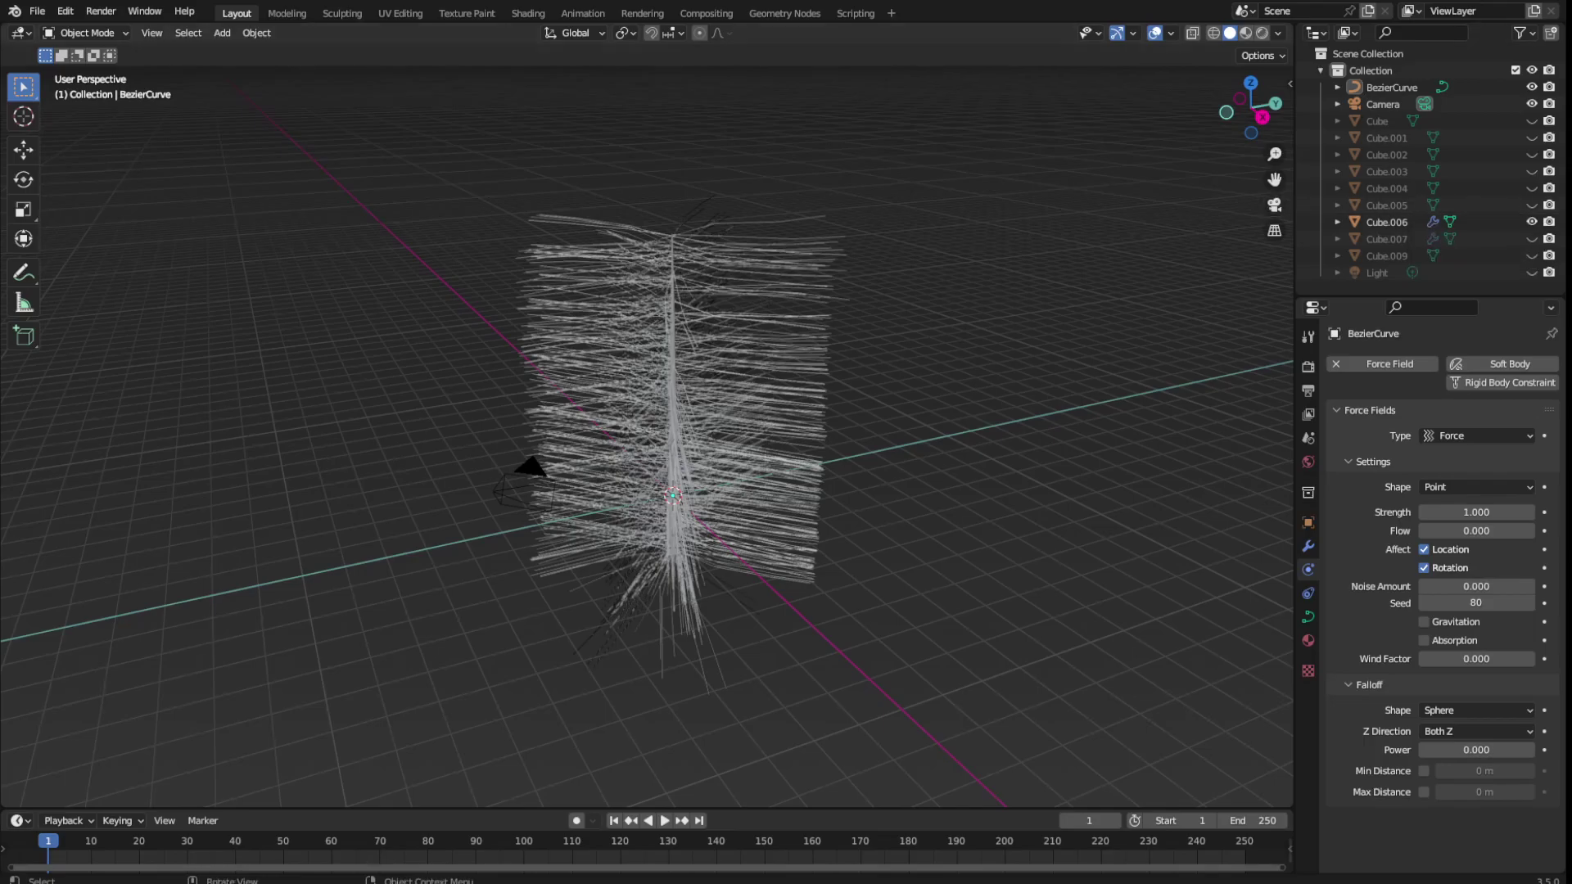
Change the curve's force field type from Force to Curve Guide and inspect the clumped hair
left_click(1487, 438)
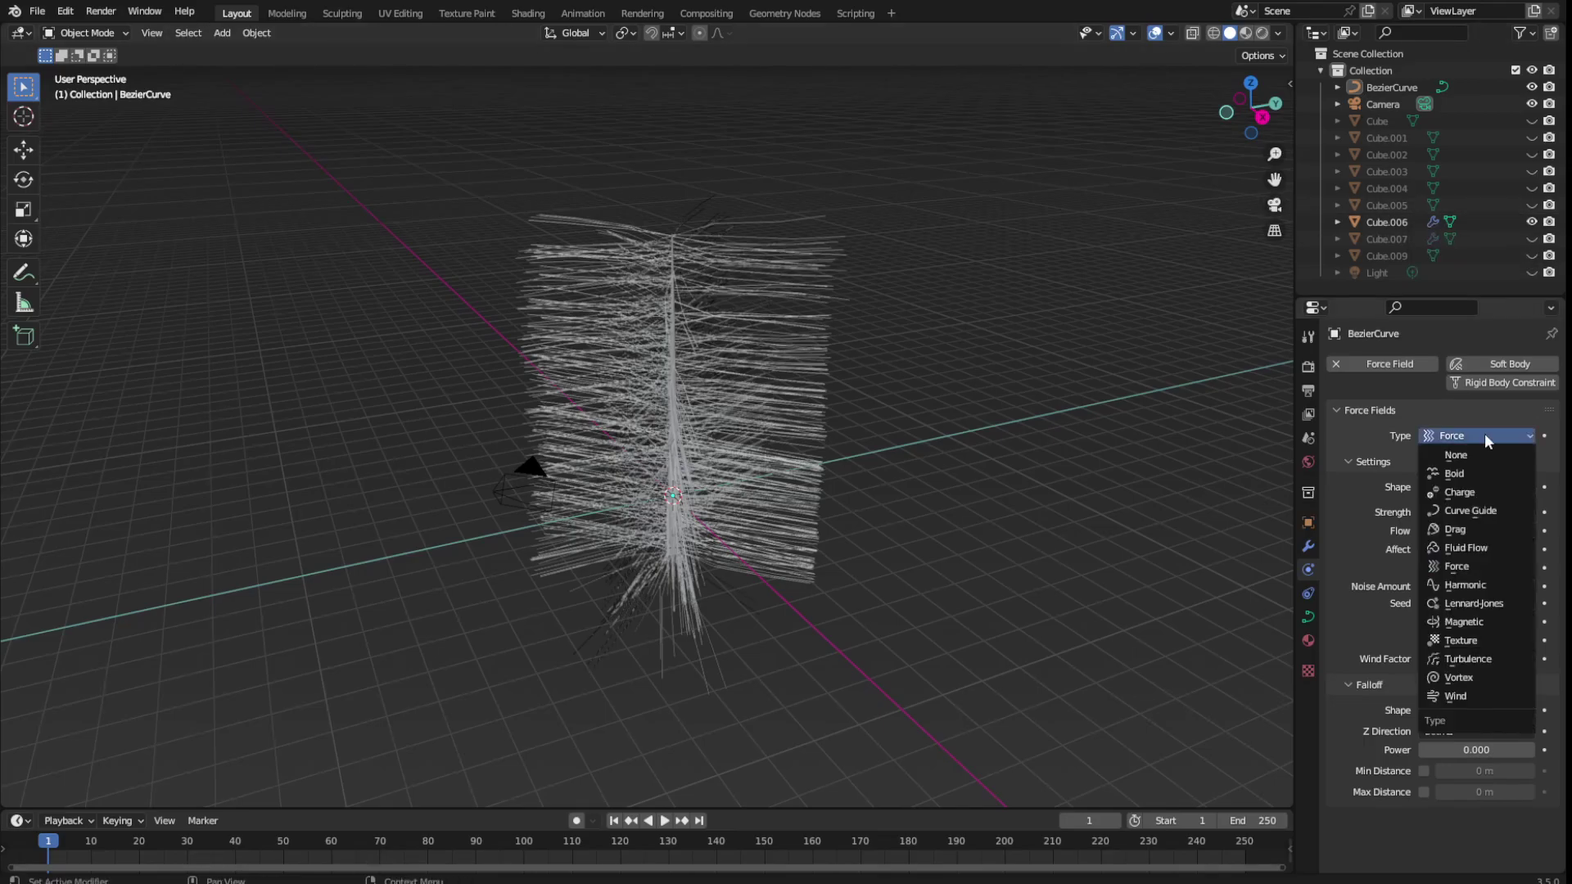
left_click(1479, 511)
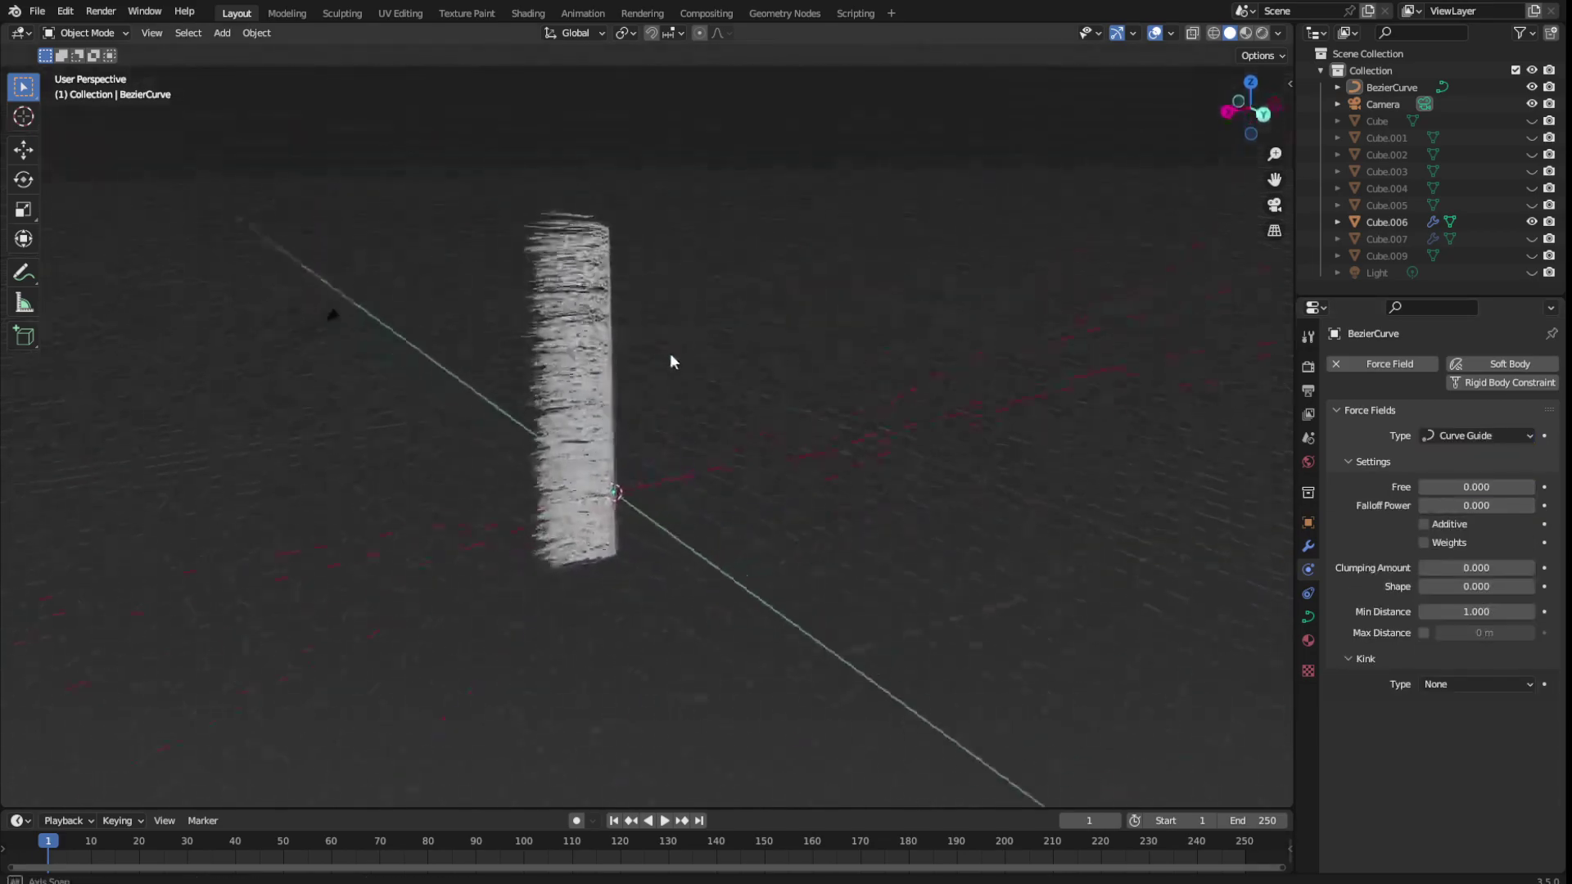
middle_click_drag(892, 334, 743, 345)
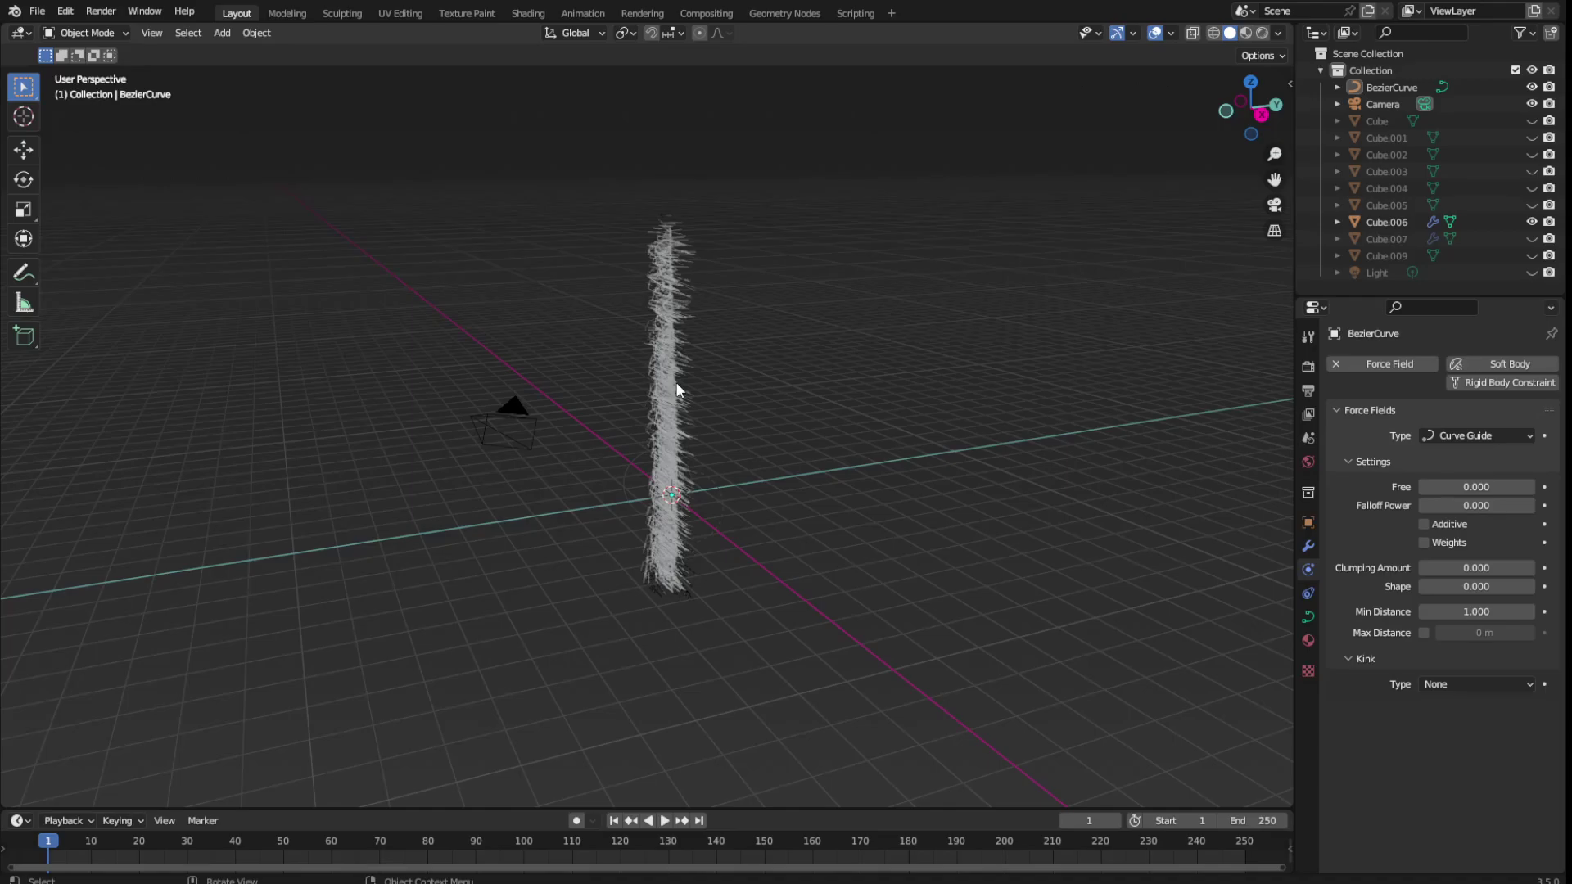
Orbit around the hair column, reselect the curve and set Curve Guide again
left_click(651, 387)
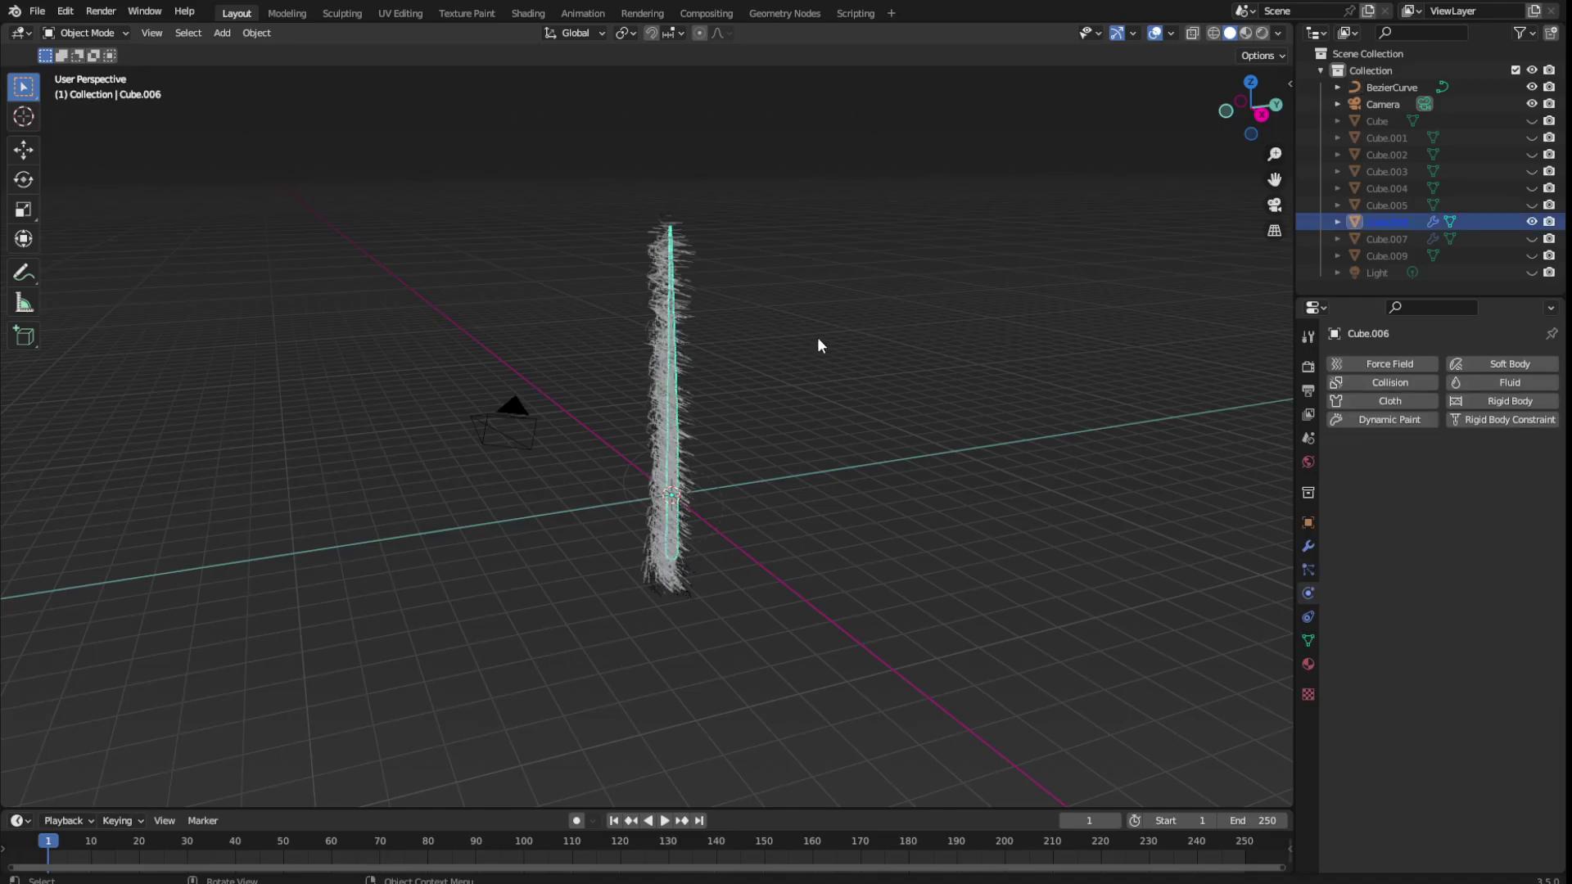
middle_click_drag(817, 336, 736, 357)
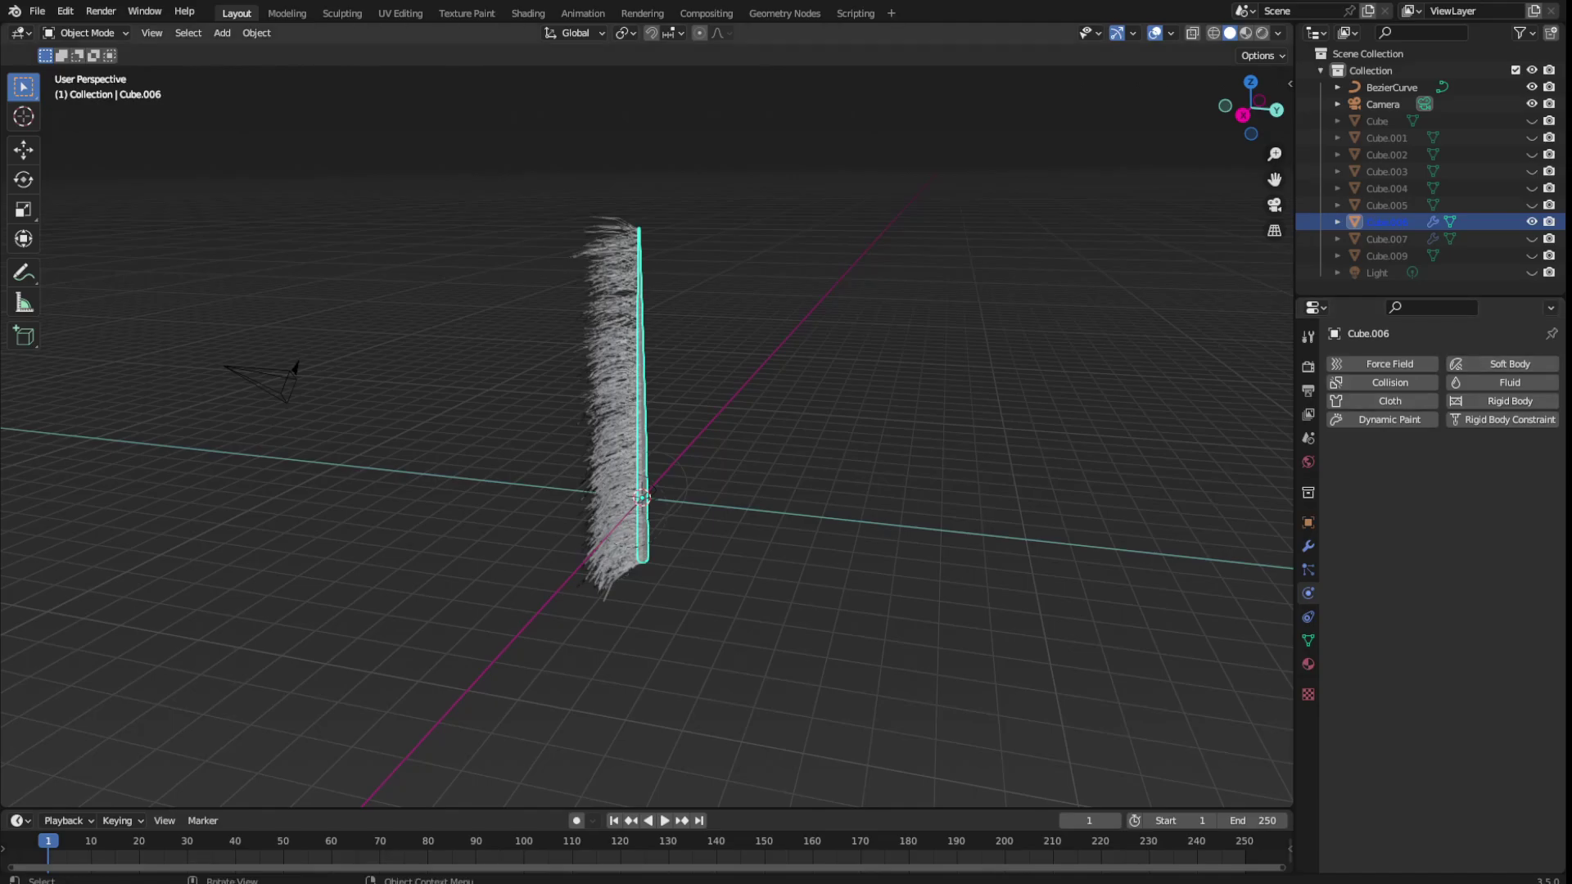
middle_click_drag(643, 496, 702, 416)
left_click(786, 427)
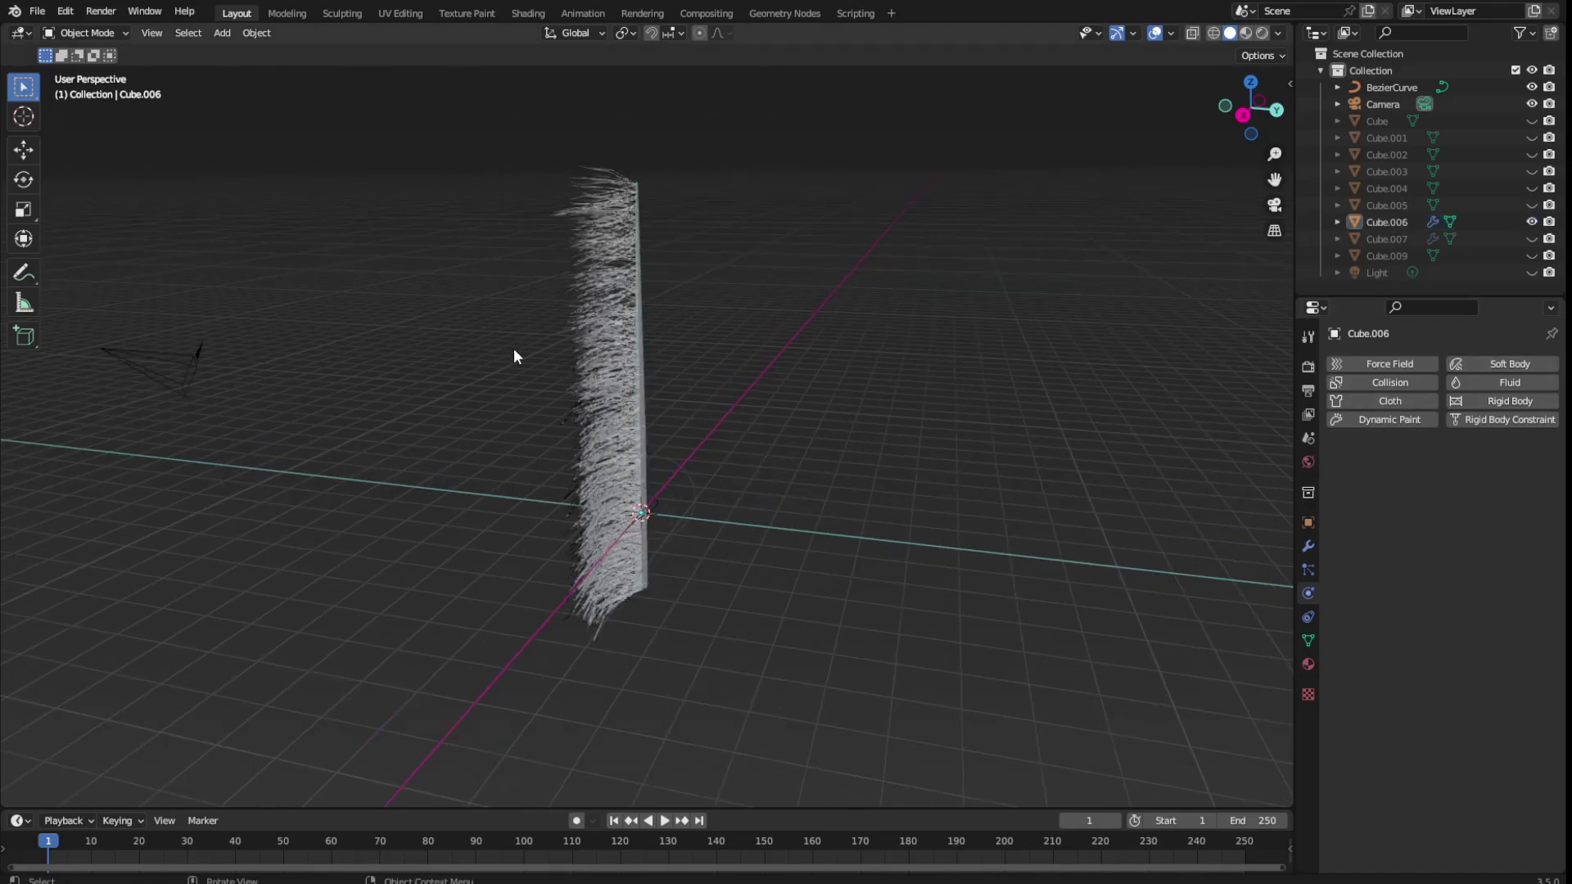
left_click(590, 342)
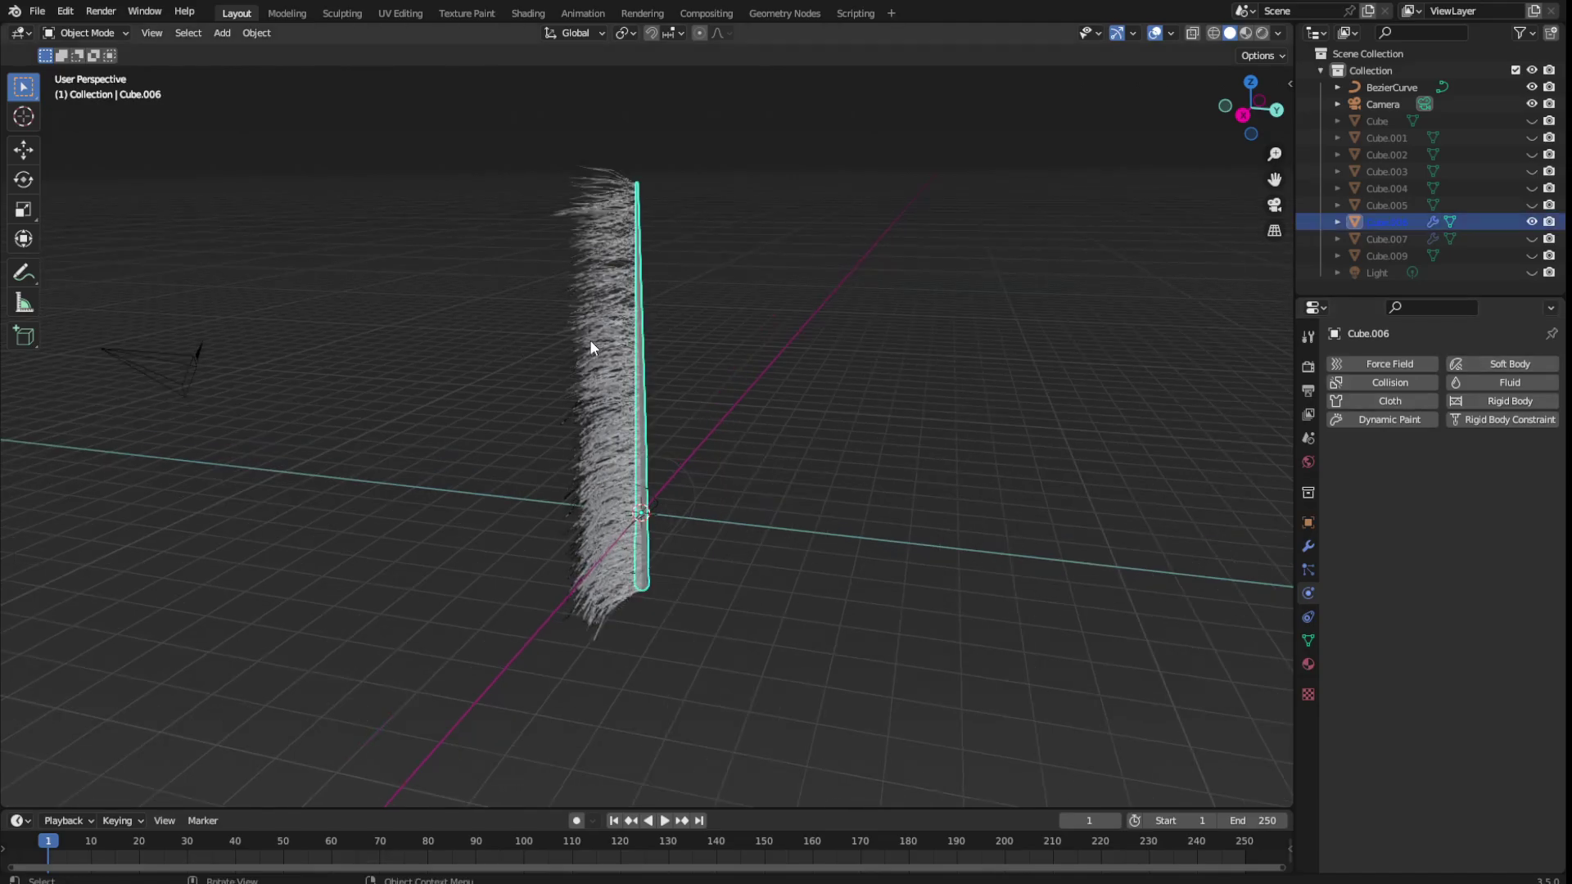
left_click(737, 408)
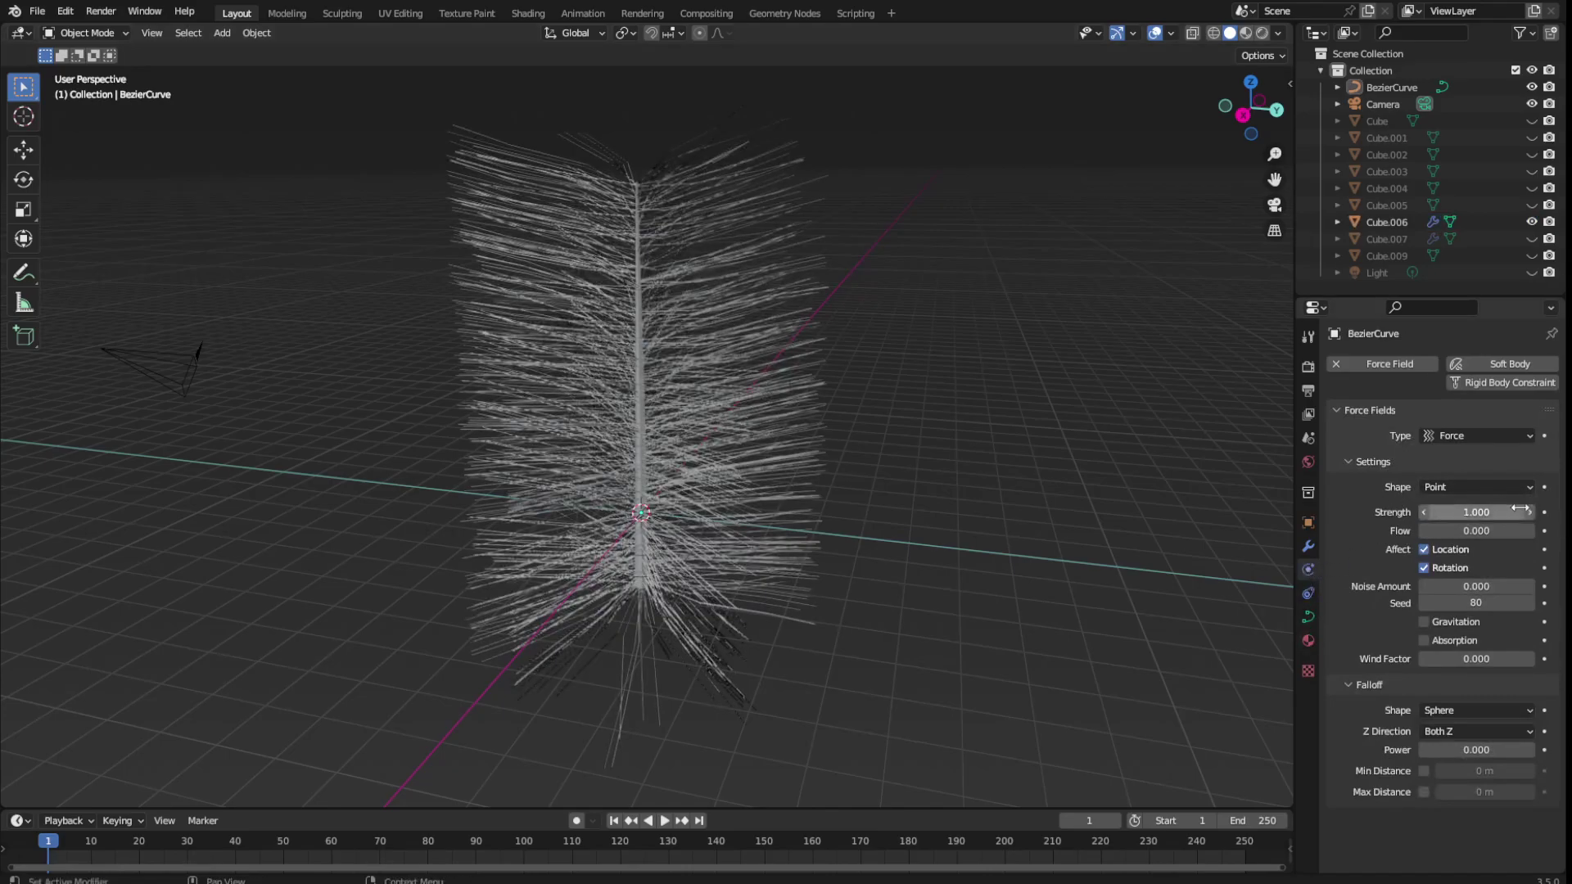
left_click(1505, 439)
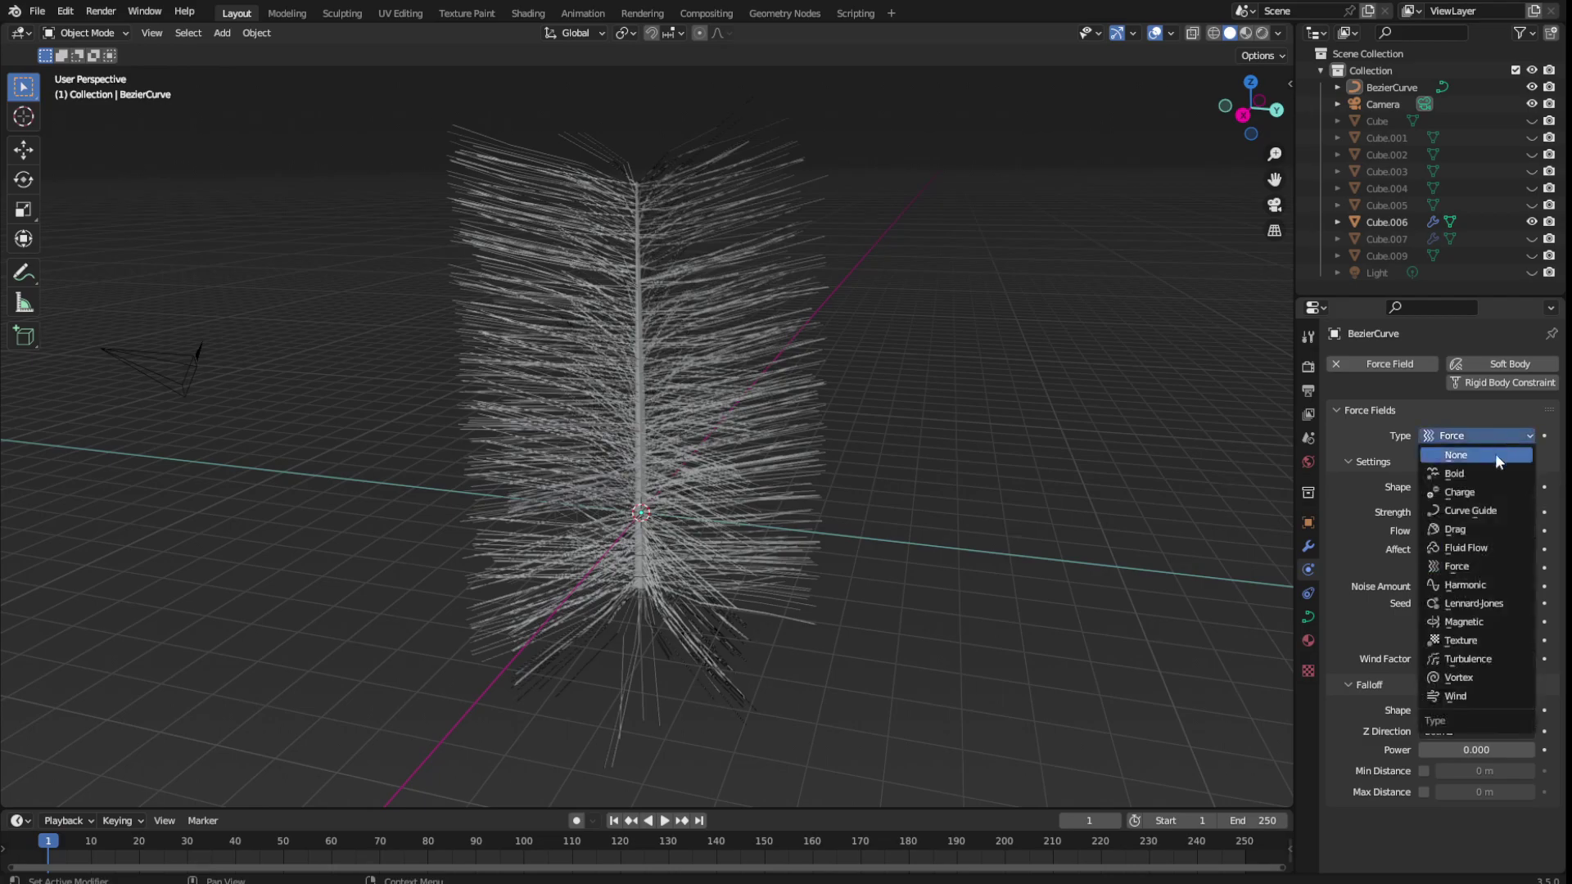
left_click(1484, 505)
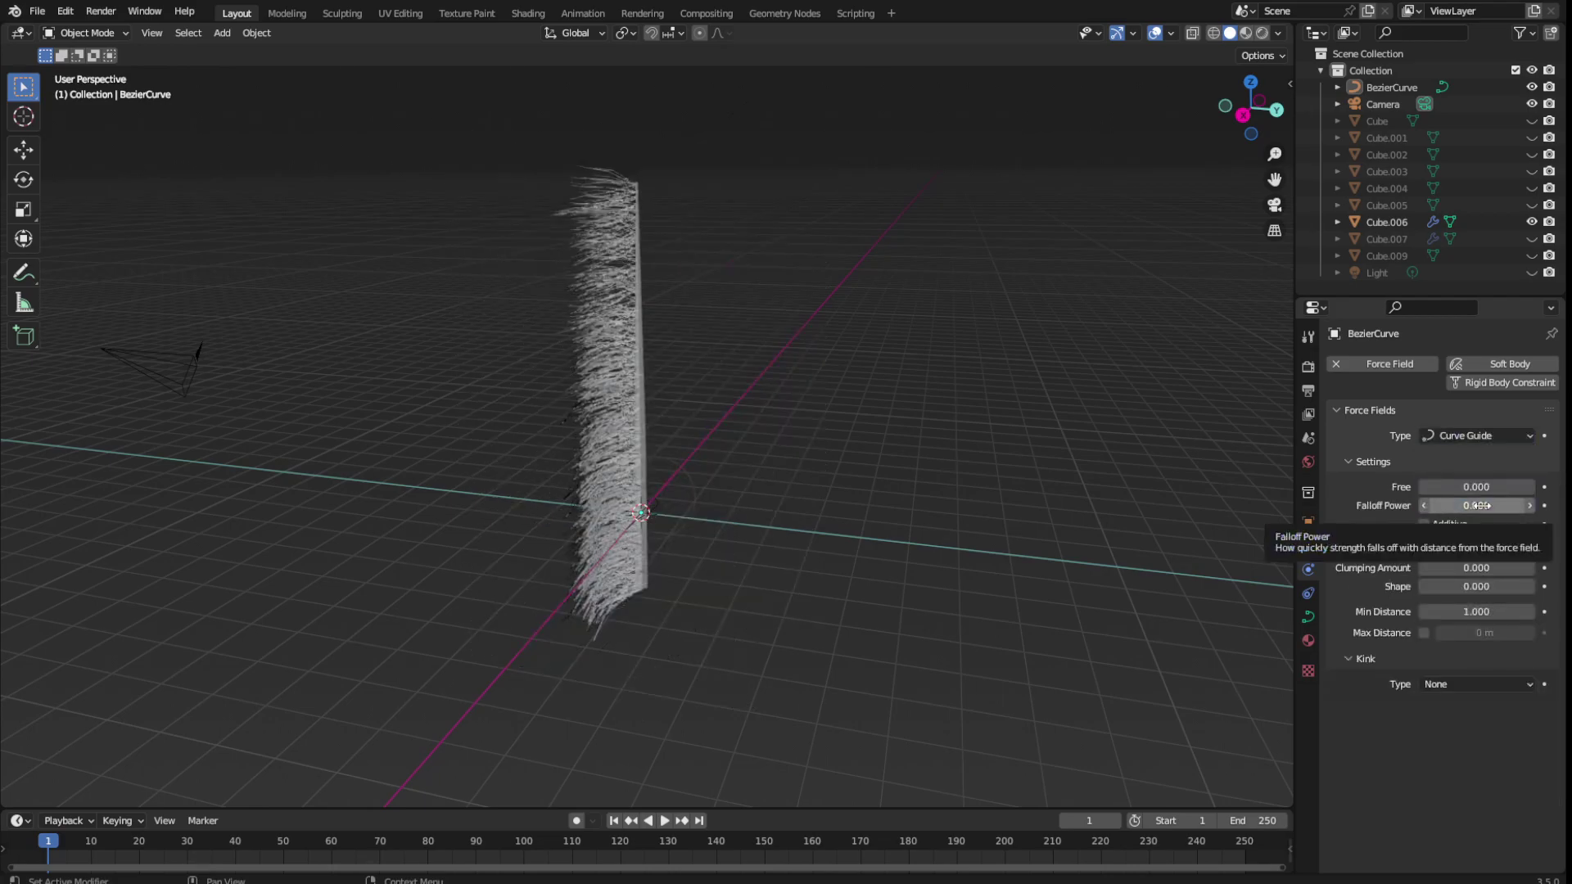
Raise the guide's Free and Falloff Power, and set Clumping -1.000 and Shape -0.901
mouse_move(1466, 486)
left_mouse_down()
mouse_move(1523, 486)
mouse_move(1468, 489)
left_mouse_up()
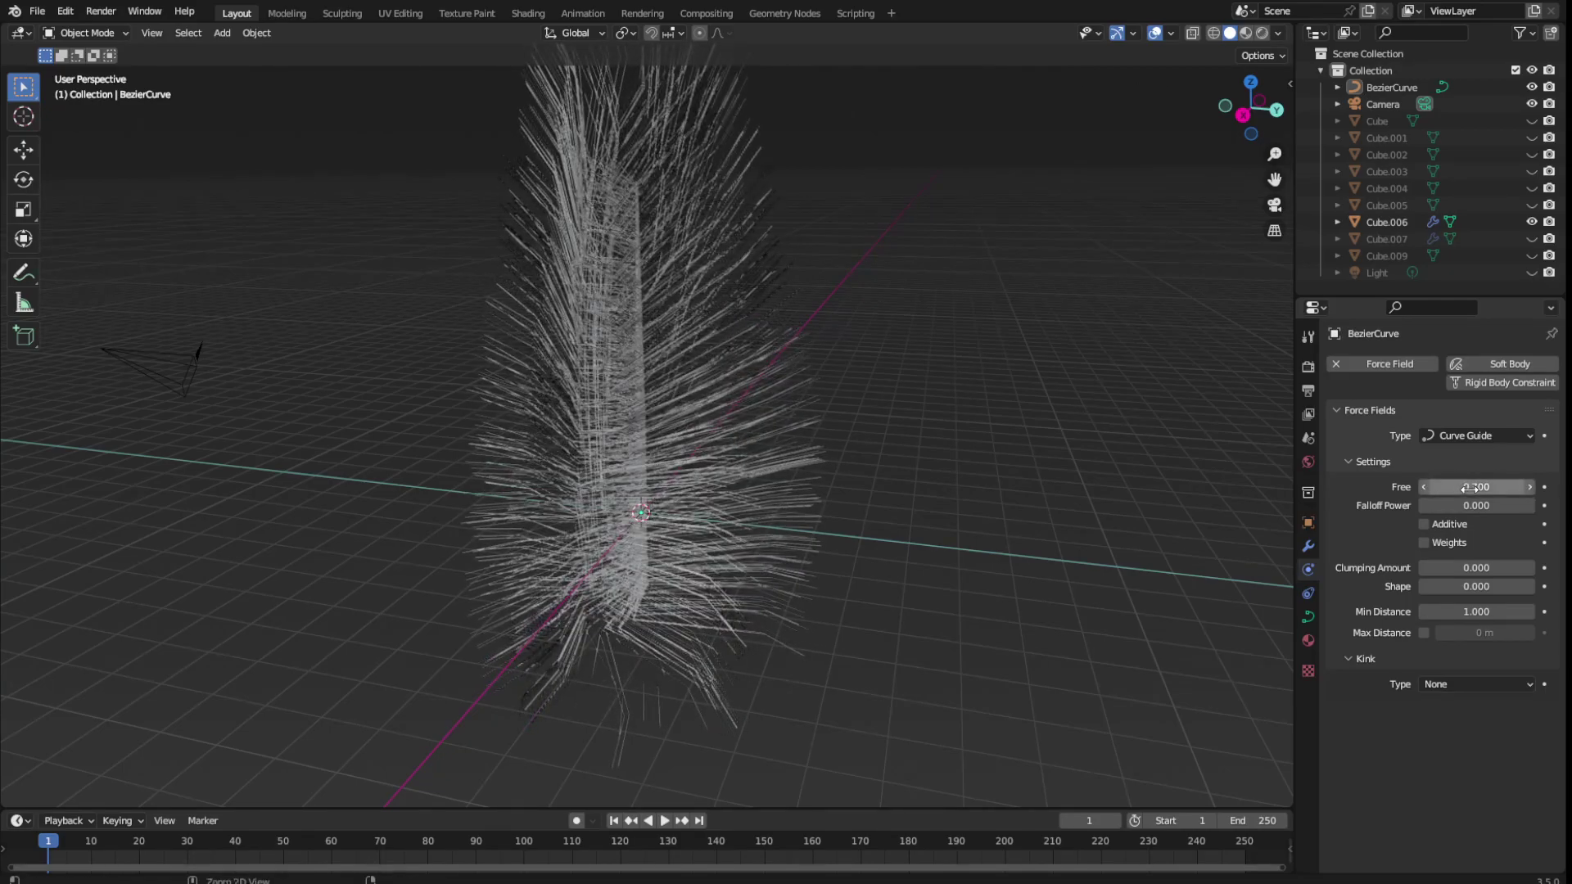
mouse_move(1476, 505)
left_mouse_down()
mouse_move(1523, 506)
mouse_move(1470, 506)
left_mouse_up()
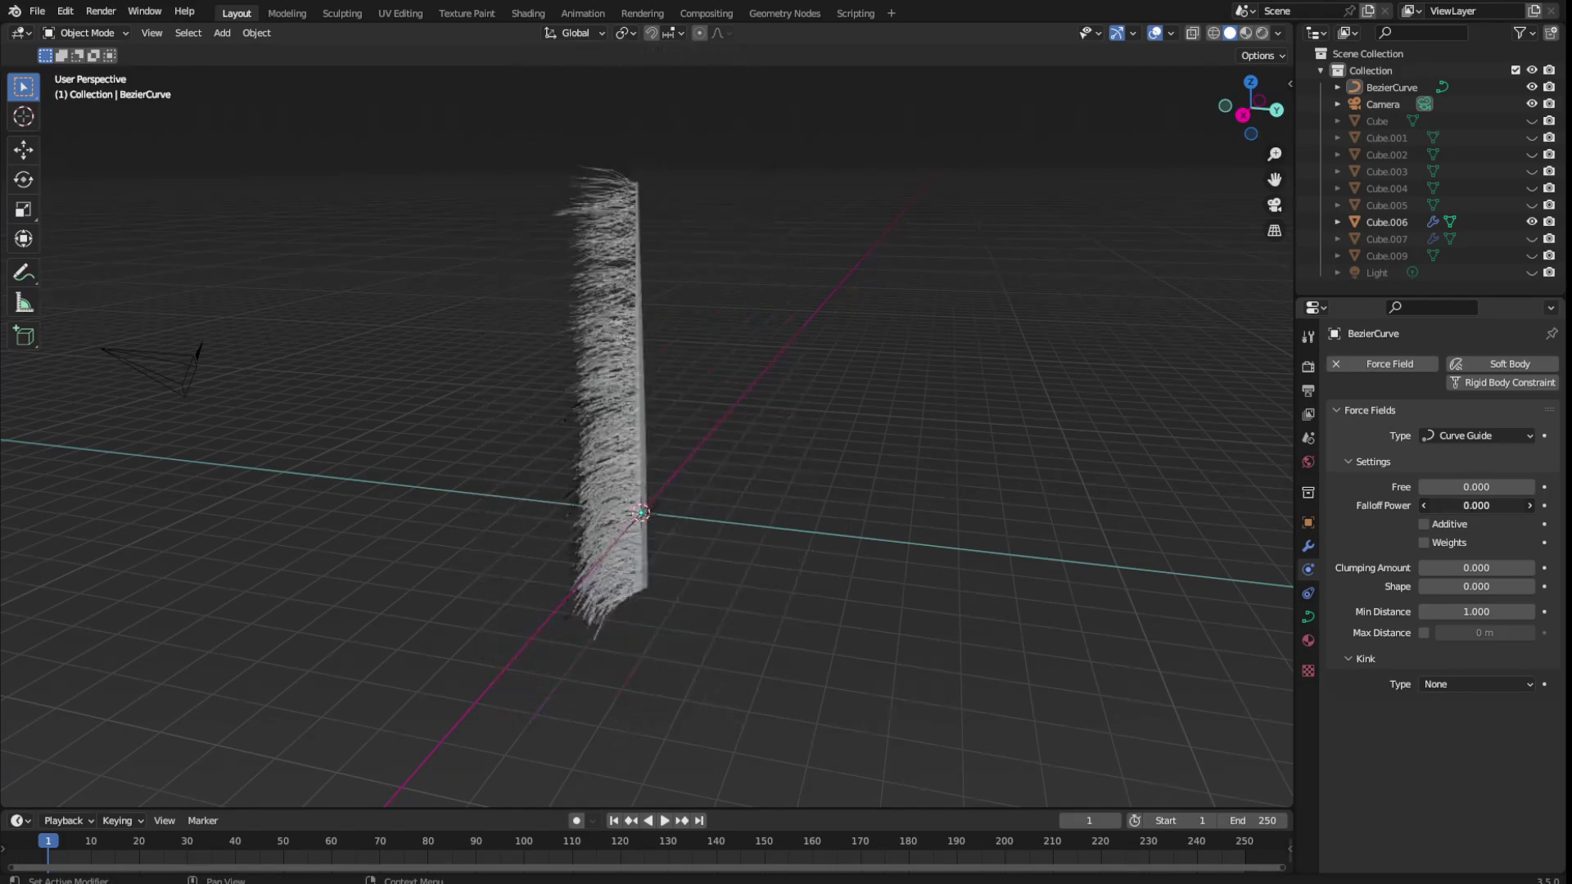
mouse_move(859, 491)
middle_mouse_down()
mouse_move(932, 508)
mouse_move(951, 551)
mouse_move(932, 485)
middle_mouse_up()
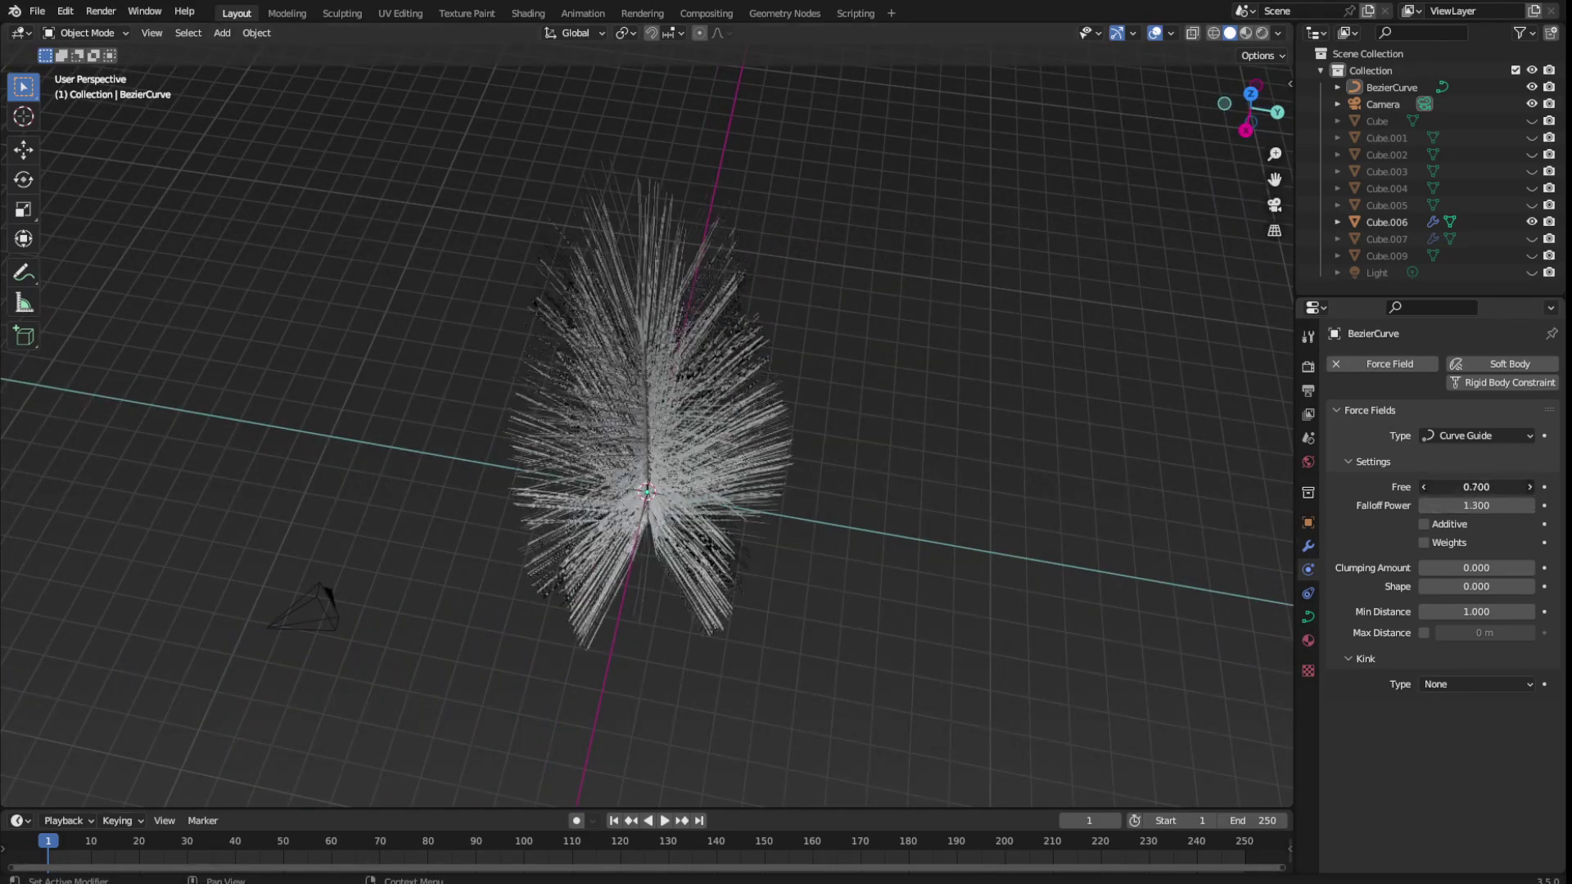
mouse_move(1476, 568)
left_mouse_down()
mouse_move(1392, 587)
mouse_move(1523, 586)
mouse_move(1555, 611)
mouse_move(1457, 612)
mouse_move(1515, 632)
left_mouse_up()
Enable Max Distance at about 11.3 m, then set Falloff Power 1.600 and Free 0.990
left_click(1424, 633)
middle_click_drag(1040, 571, 1024, 521)
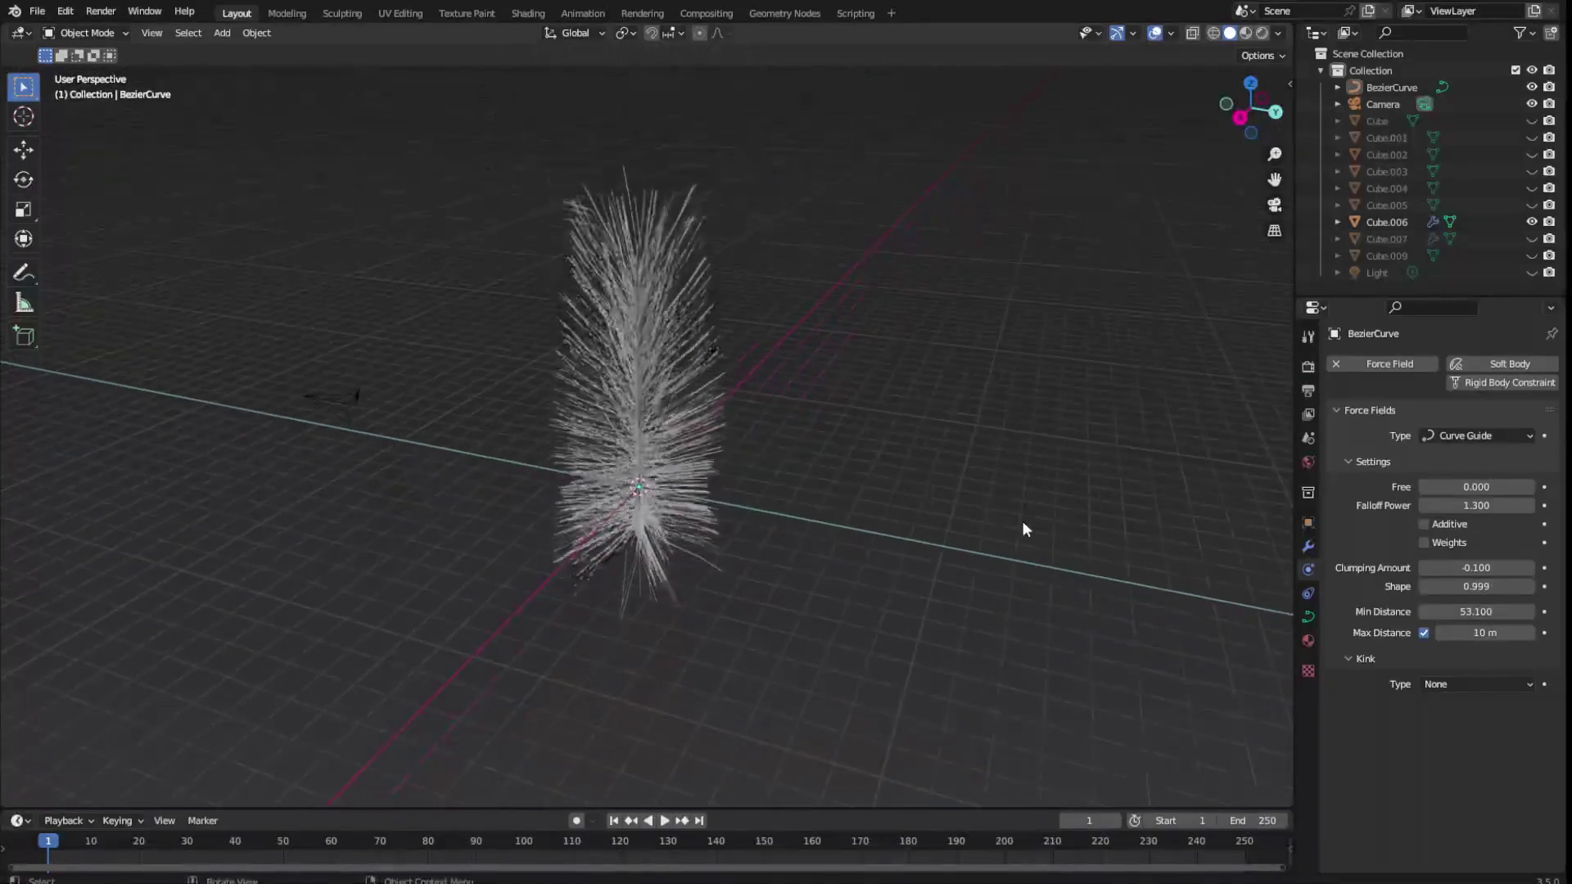
mouse_move(1485, 633)
left_mouse_down()
mouse_move(1498, 632)
mouse_move(1466, 633)
mouse_move(1503, 612)
mouse_move(1441, 586)
mouse_move(1449, 567)
left_mouse_up()
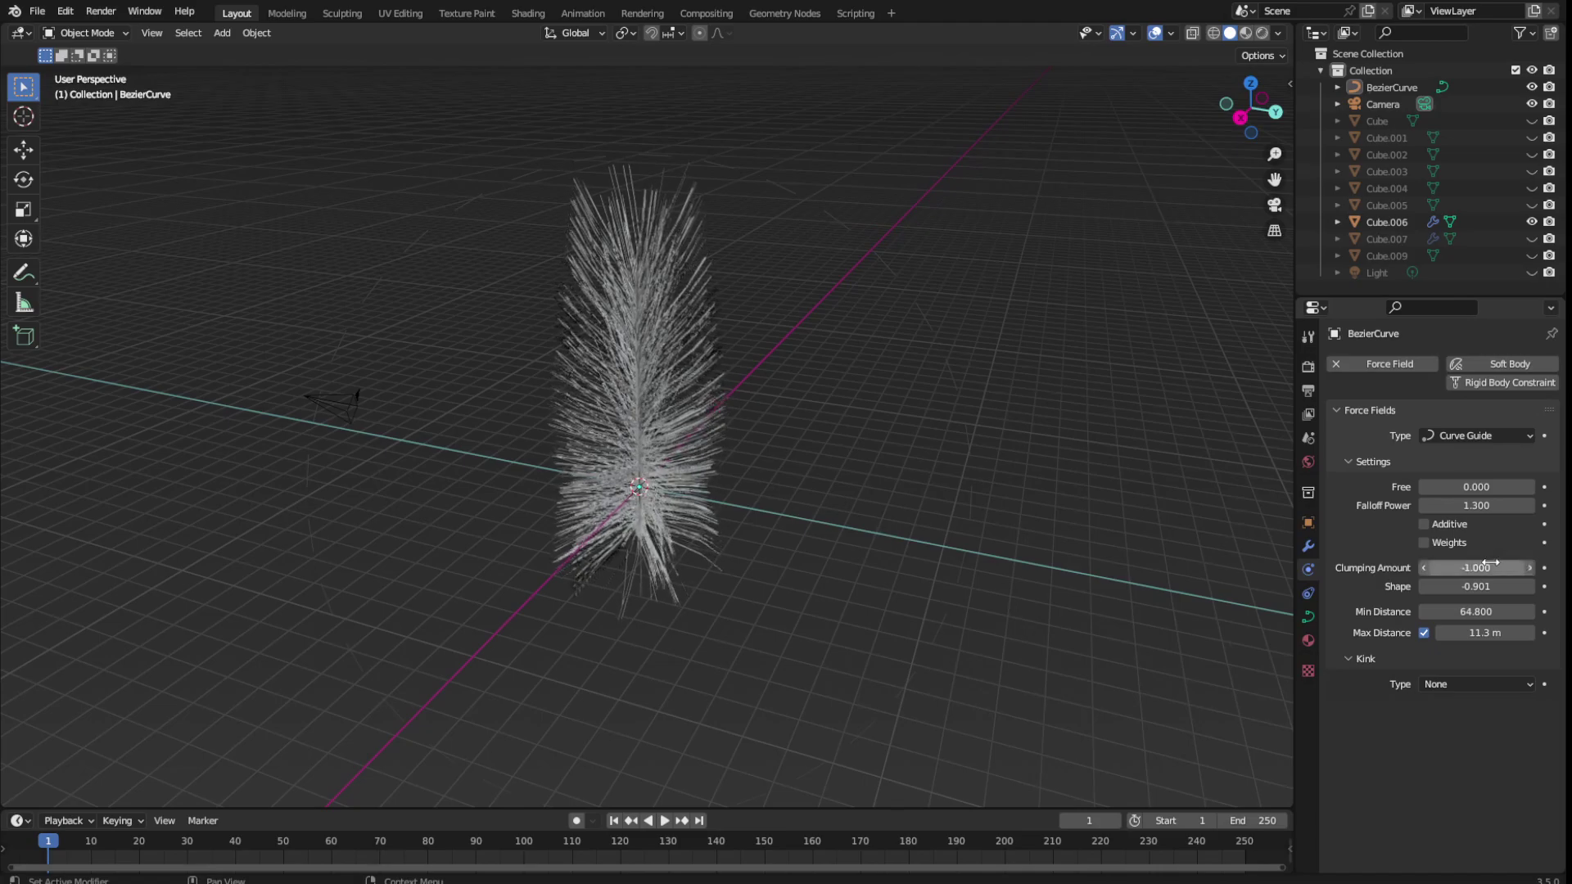
left_click_drag(1474, 505, 1498, 505)
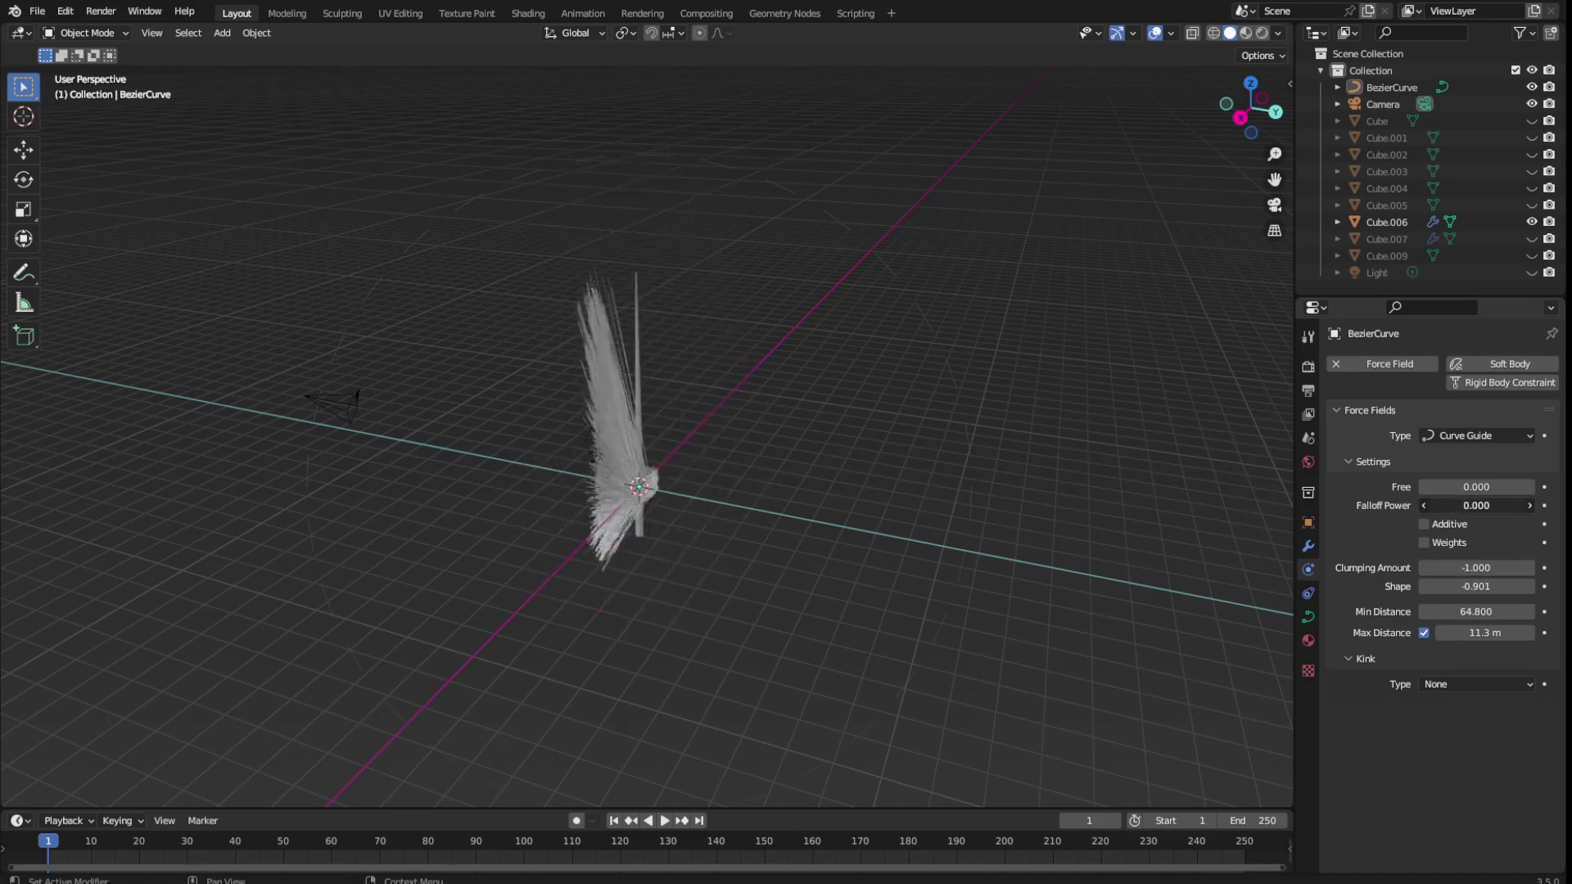
left_click_drag(1474, 486, 1507, 486)
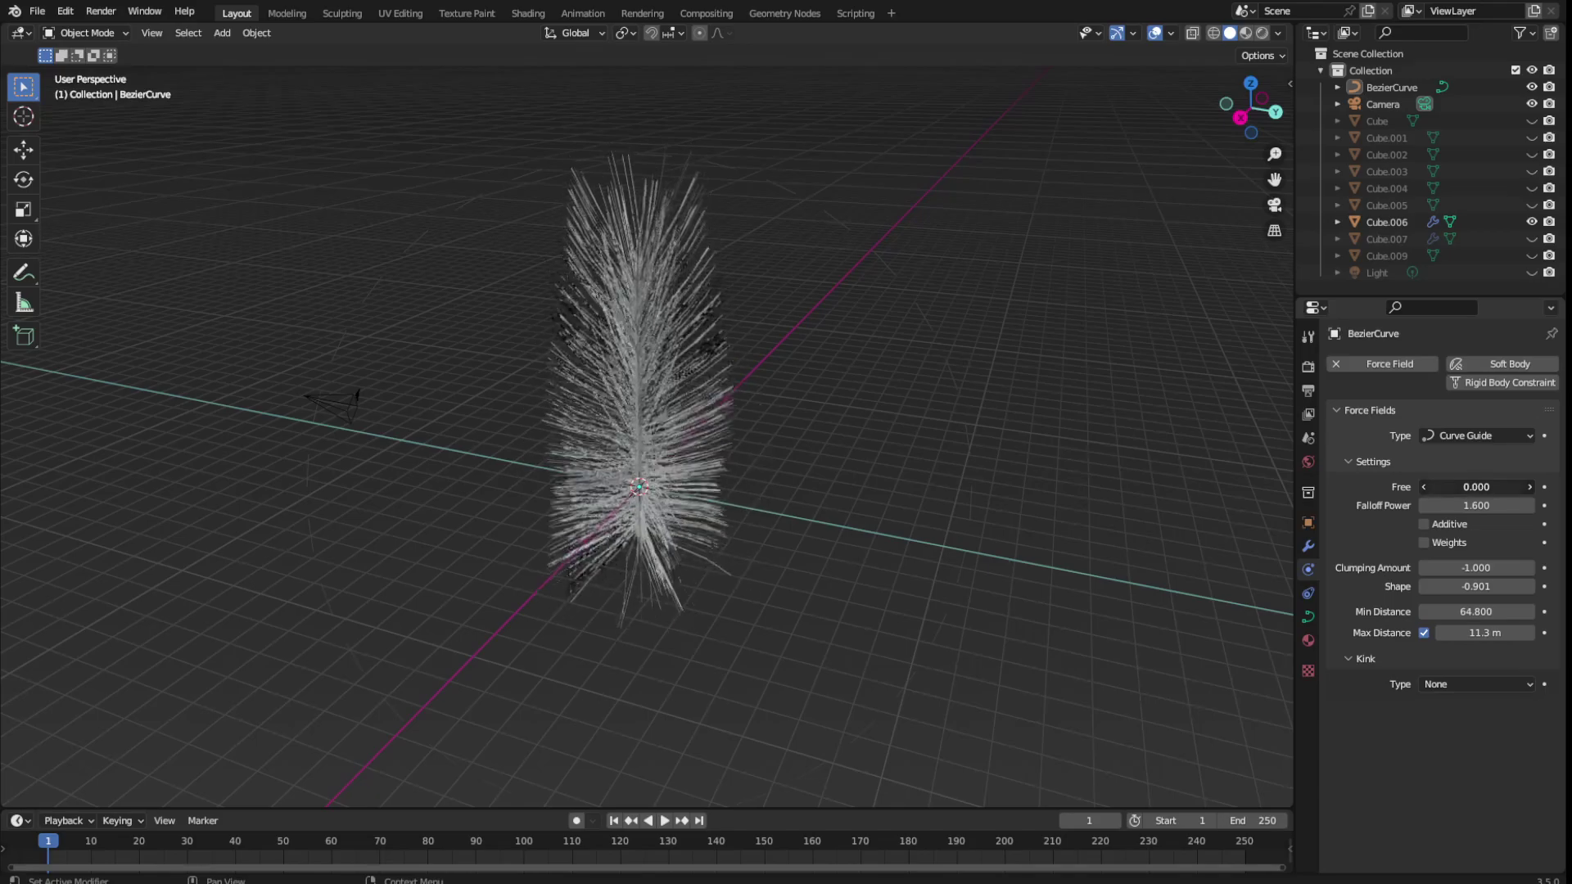
mouse_move(936, 463)
middle_mouse_down()
mouse_move(772, 445)
mouse_move(948, 447)
mouse_move(906, 467)
middle_mouse_up()
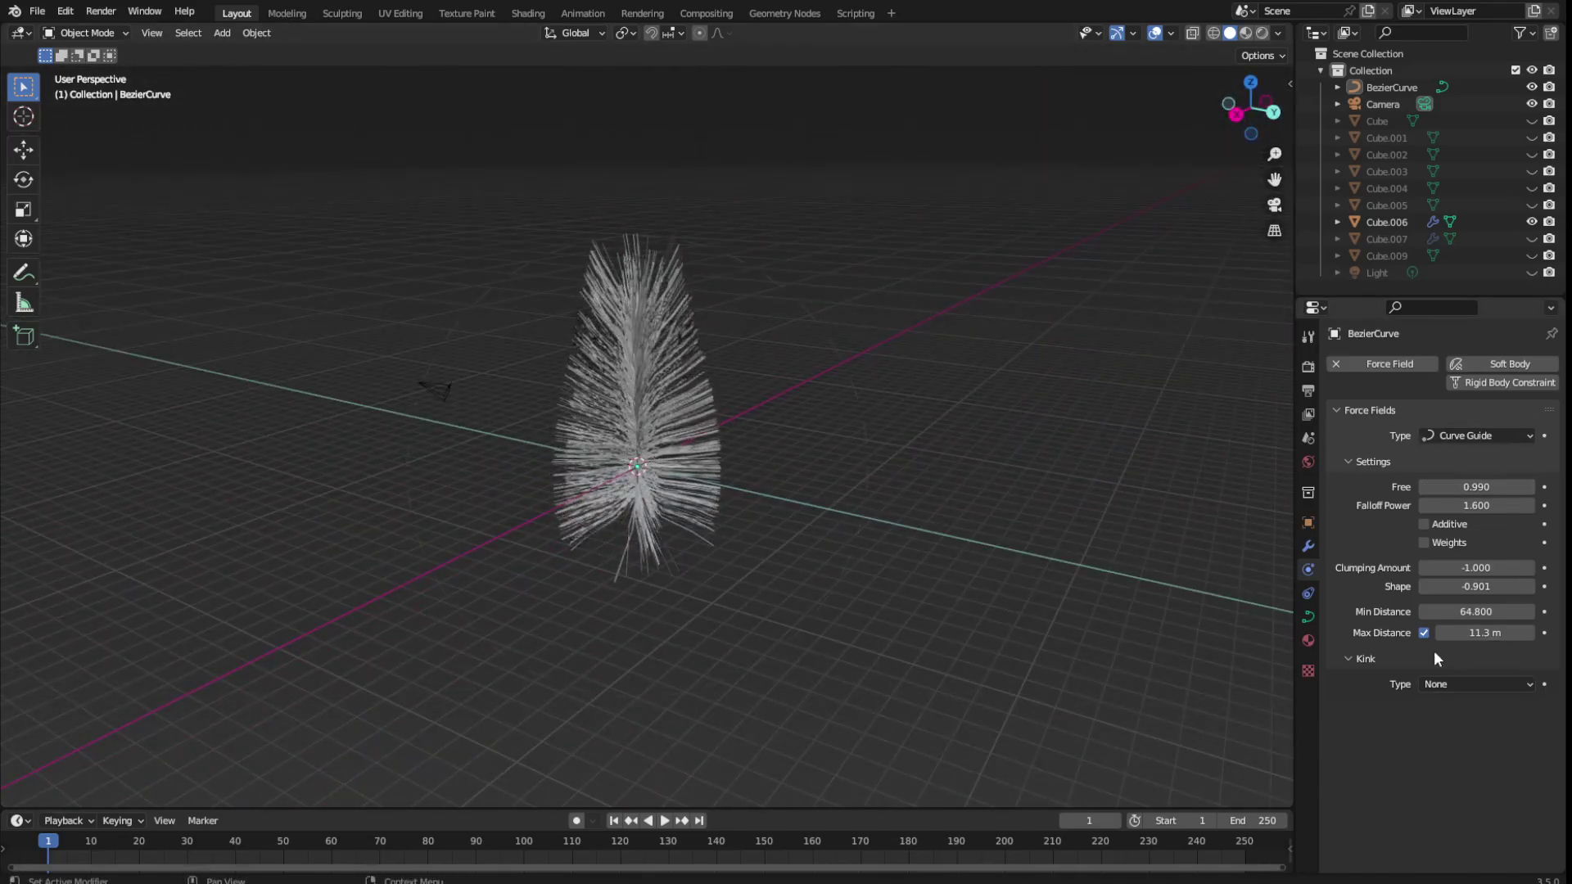
Give the curve guide a Braid kink: frequency 7.100, shape -0.600, amplitude 2.400
left_click(1446, 685)
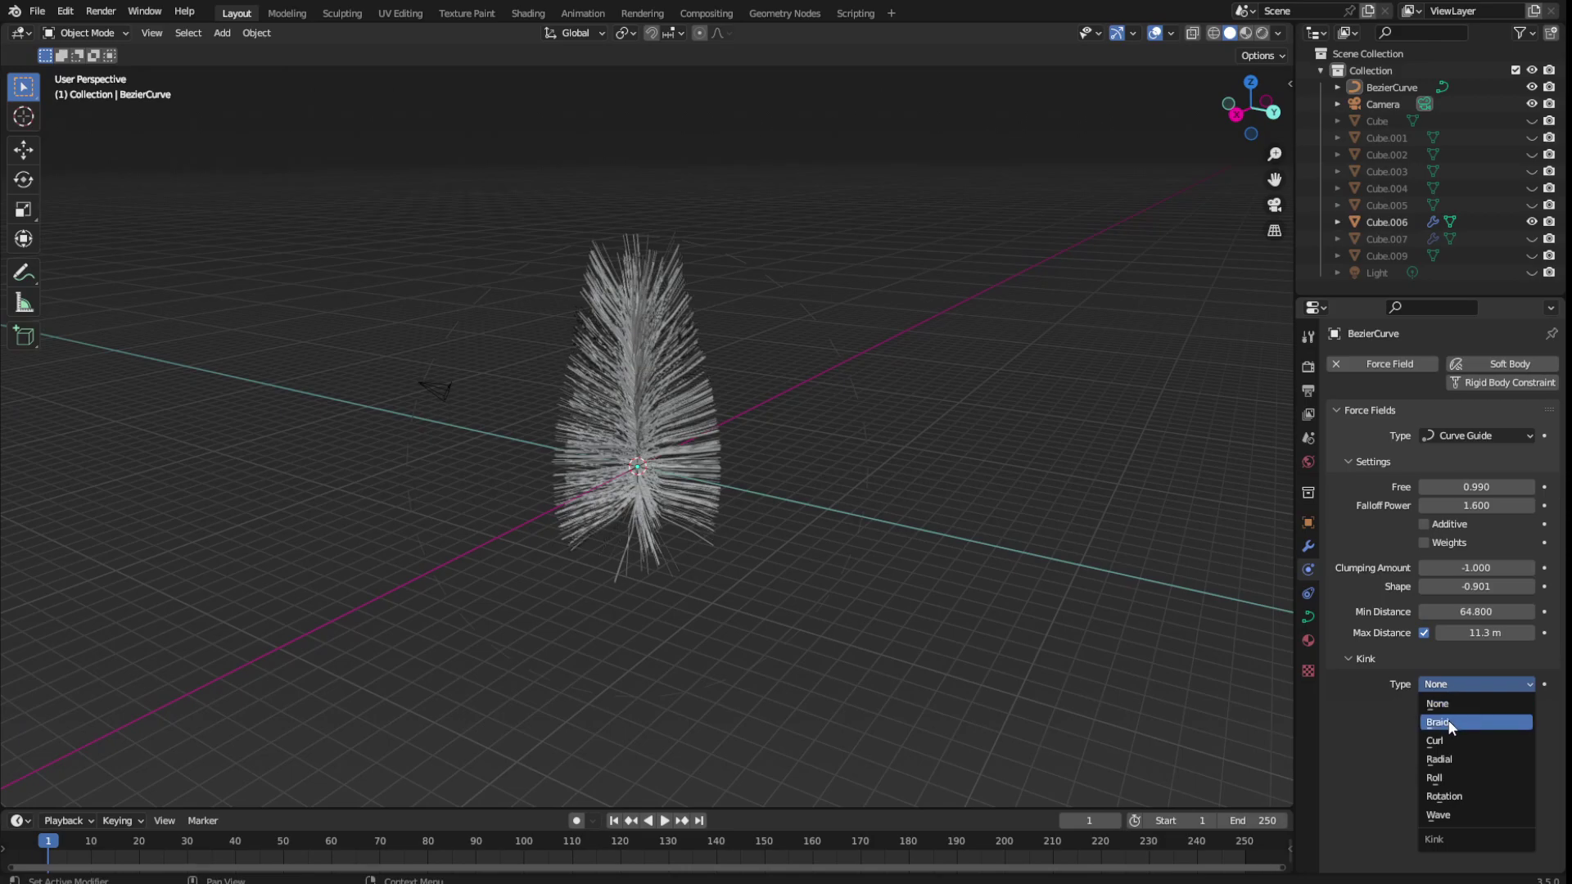
left_click(1449, 724)
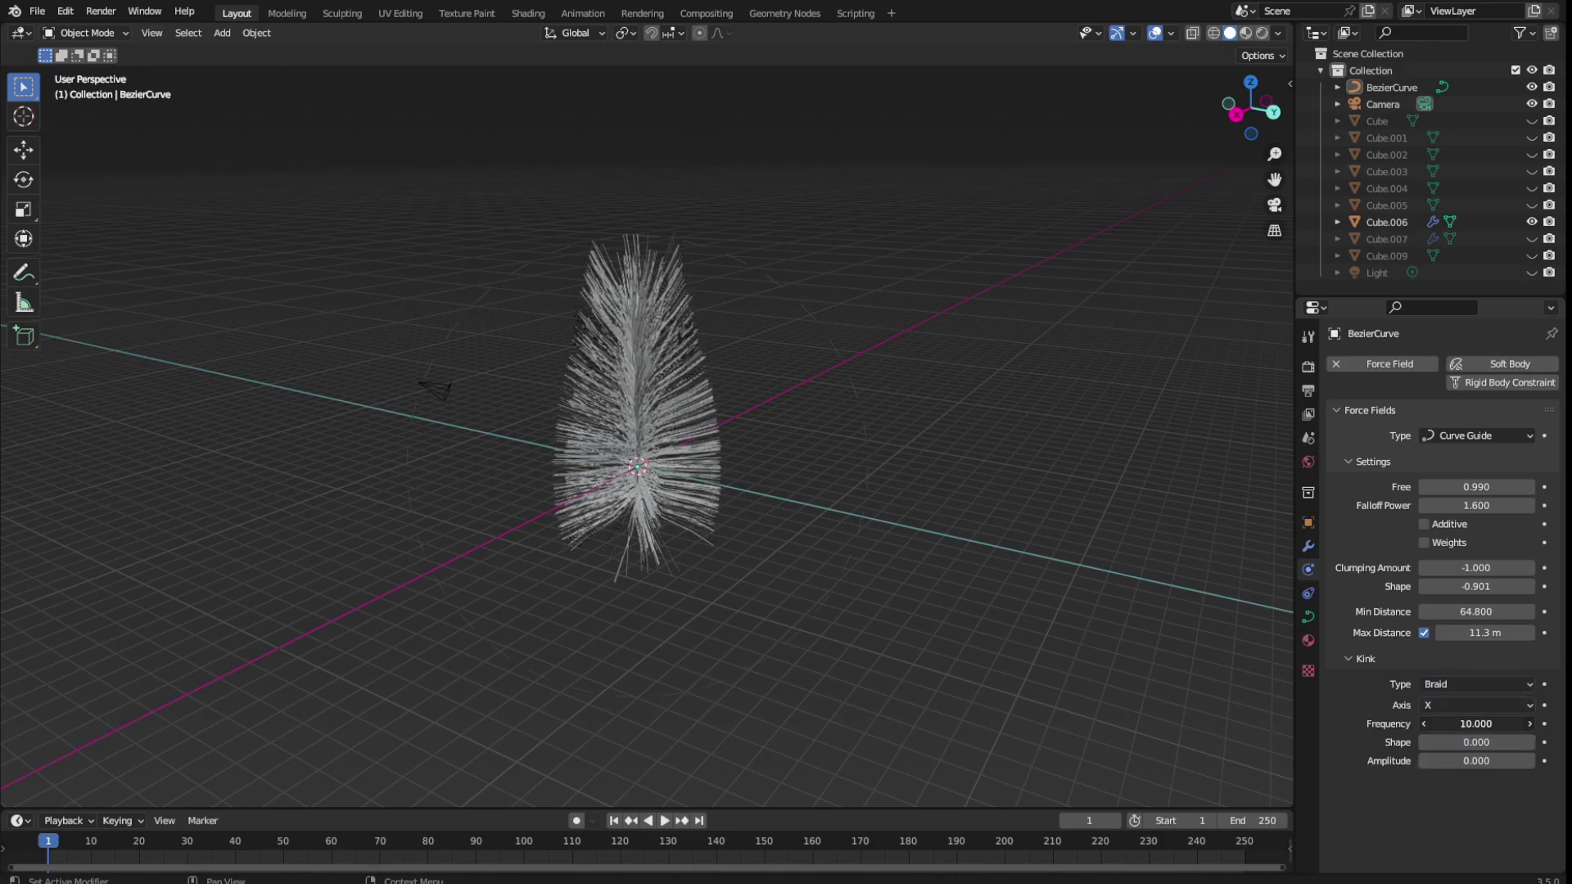
mouse_move(1477, 724)
left_mouse_down()
mouse_move(1442, 724)
mouse_move(1507, 761)
left_mouse_up()
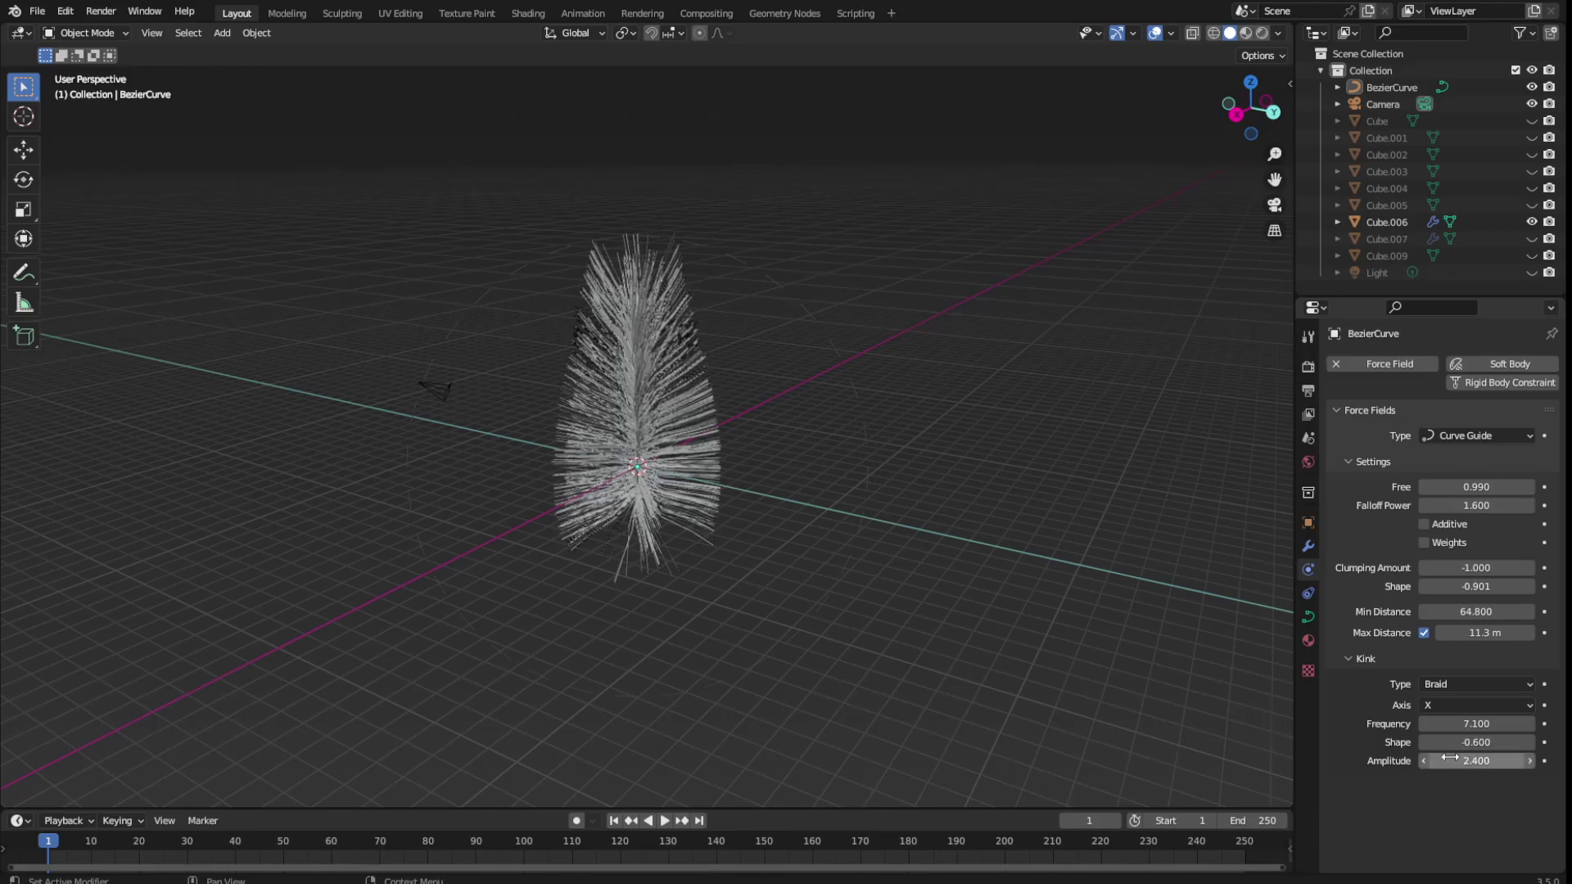
Turn off the Max Distance limit and save the blend file
left_click(1423, 632)
left_click(1423, 632)
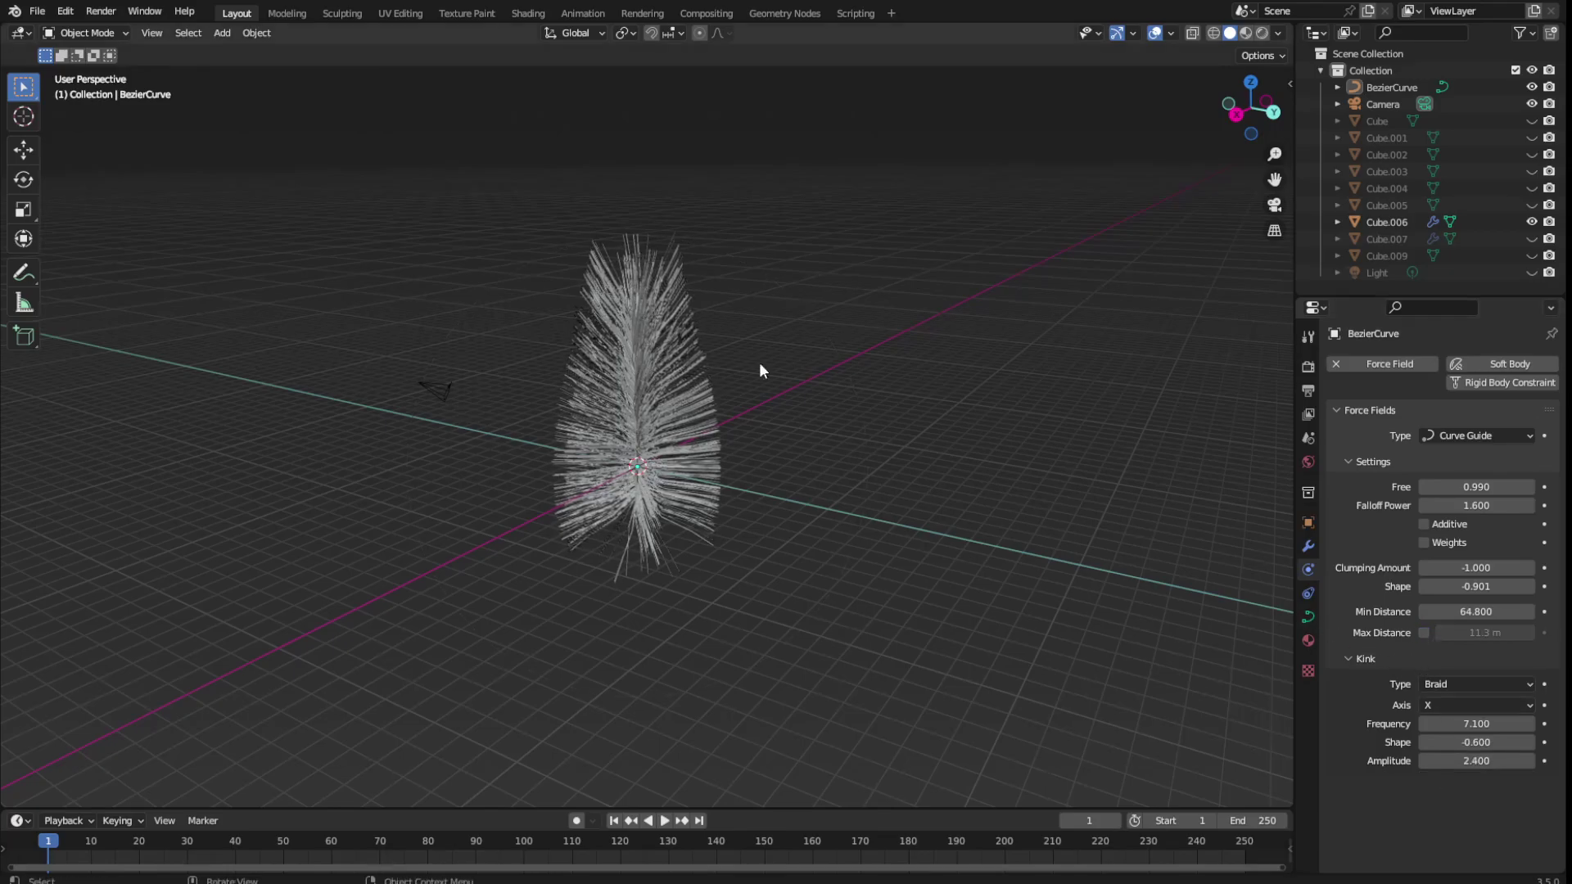
key("ctrl+s")
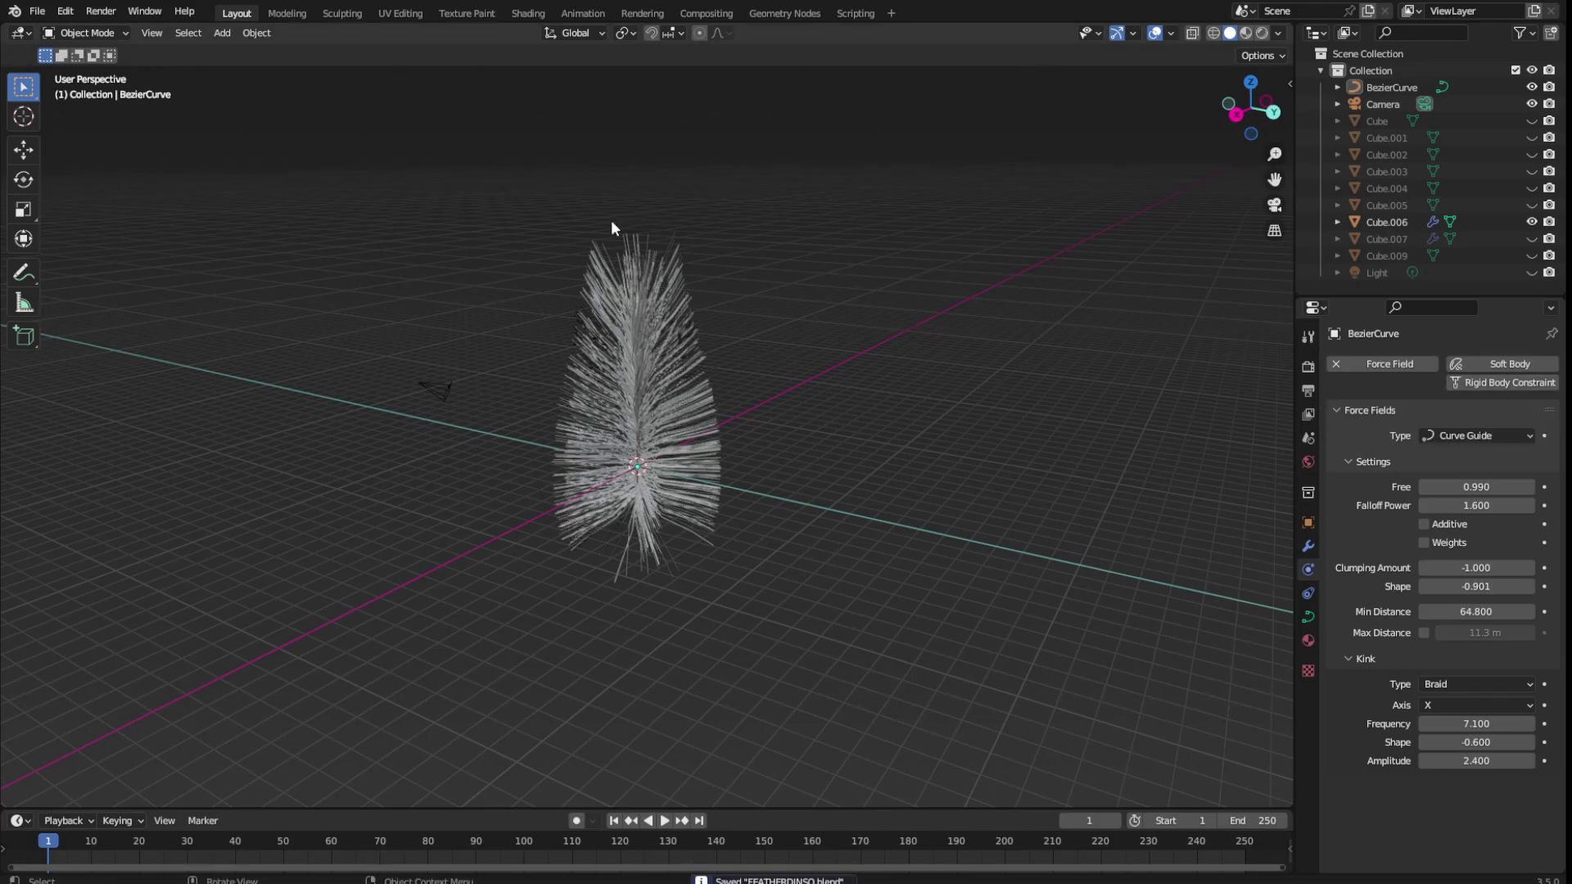
left_click_drag(606, 228, 779, 439)
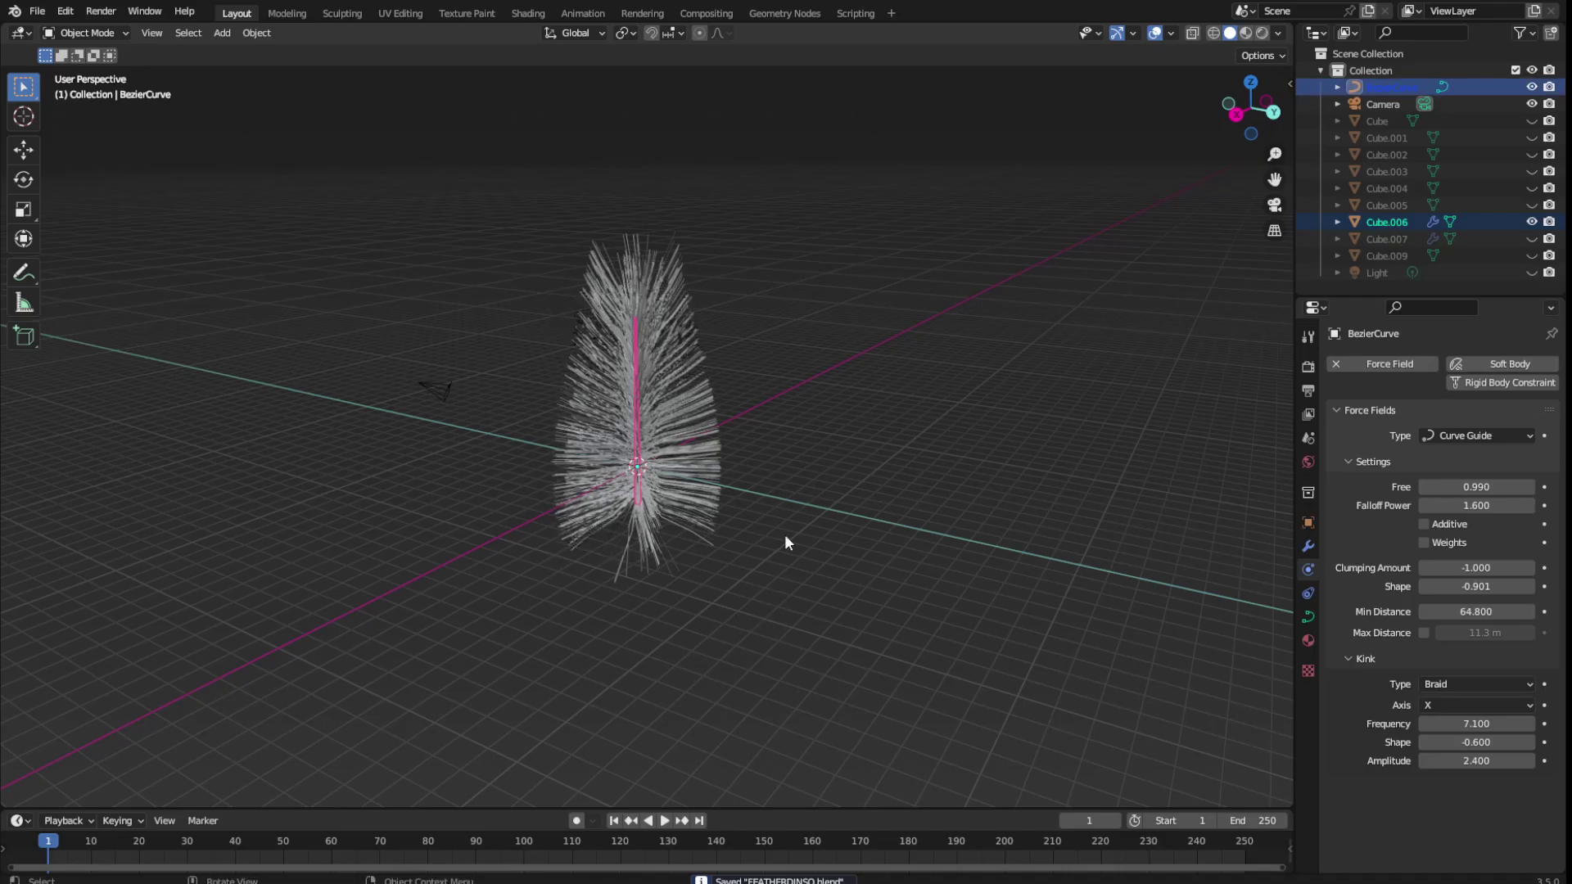
mouse_move(785, 534)
middle_mouse_down()
mouse_move(768, 509)
mouse_move(716, 521)
mouse_move(833, 484)
middle_mouse_up()
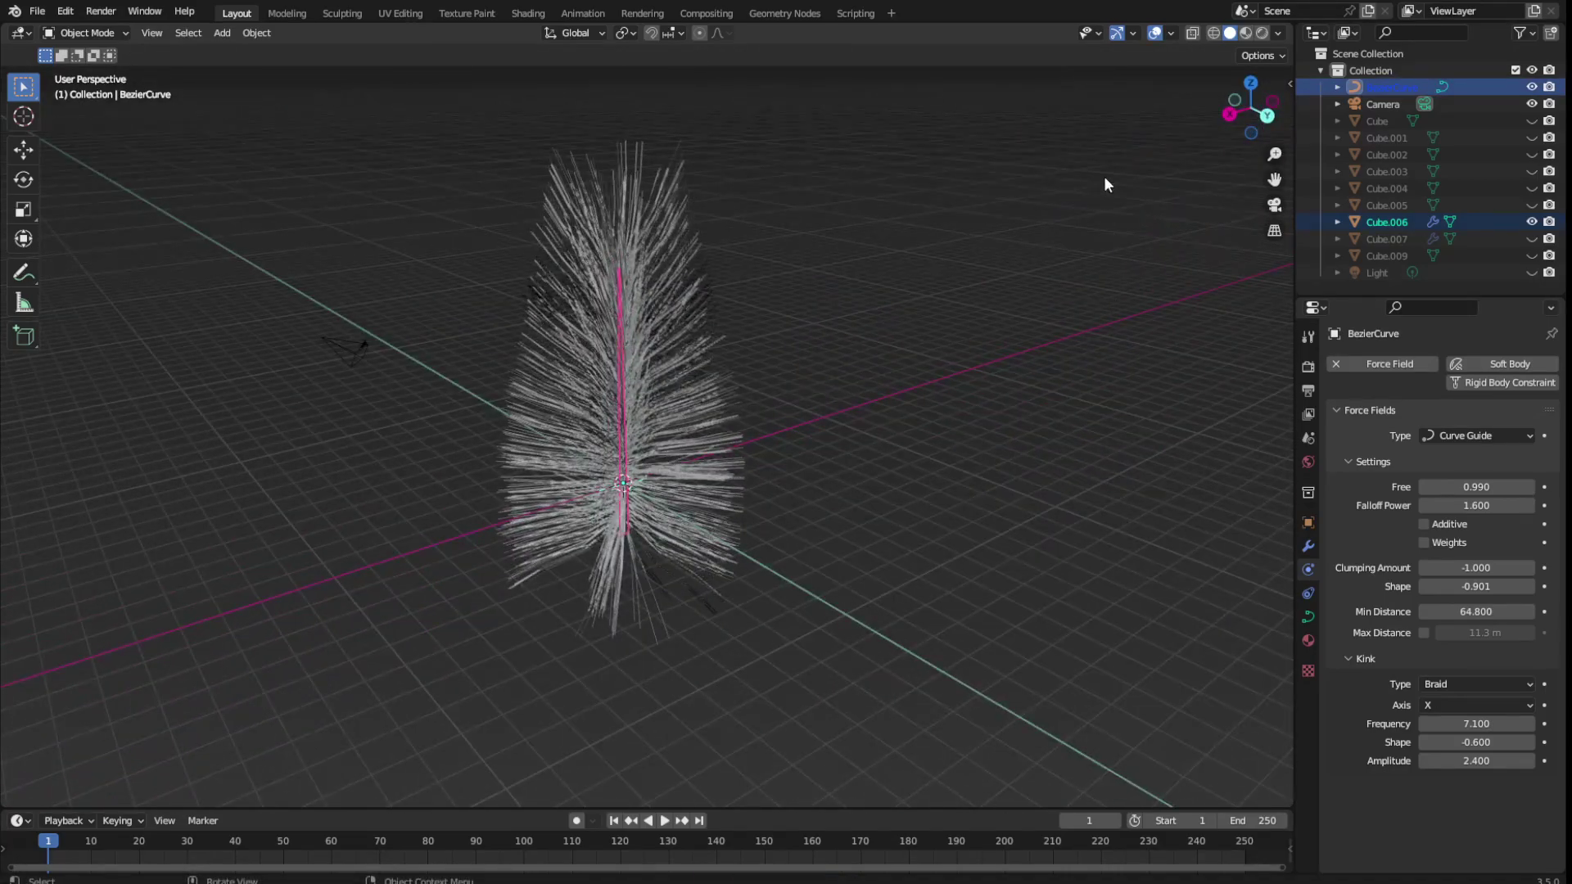
left_click(1171, 32)
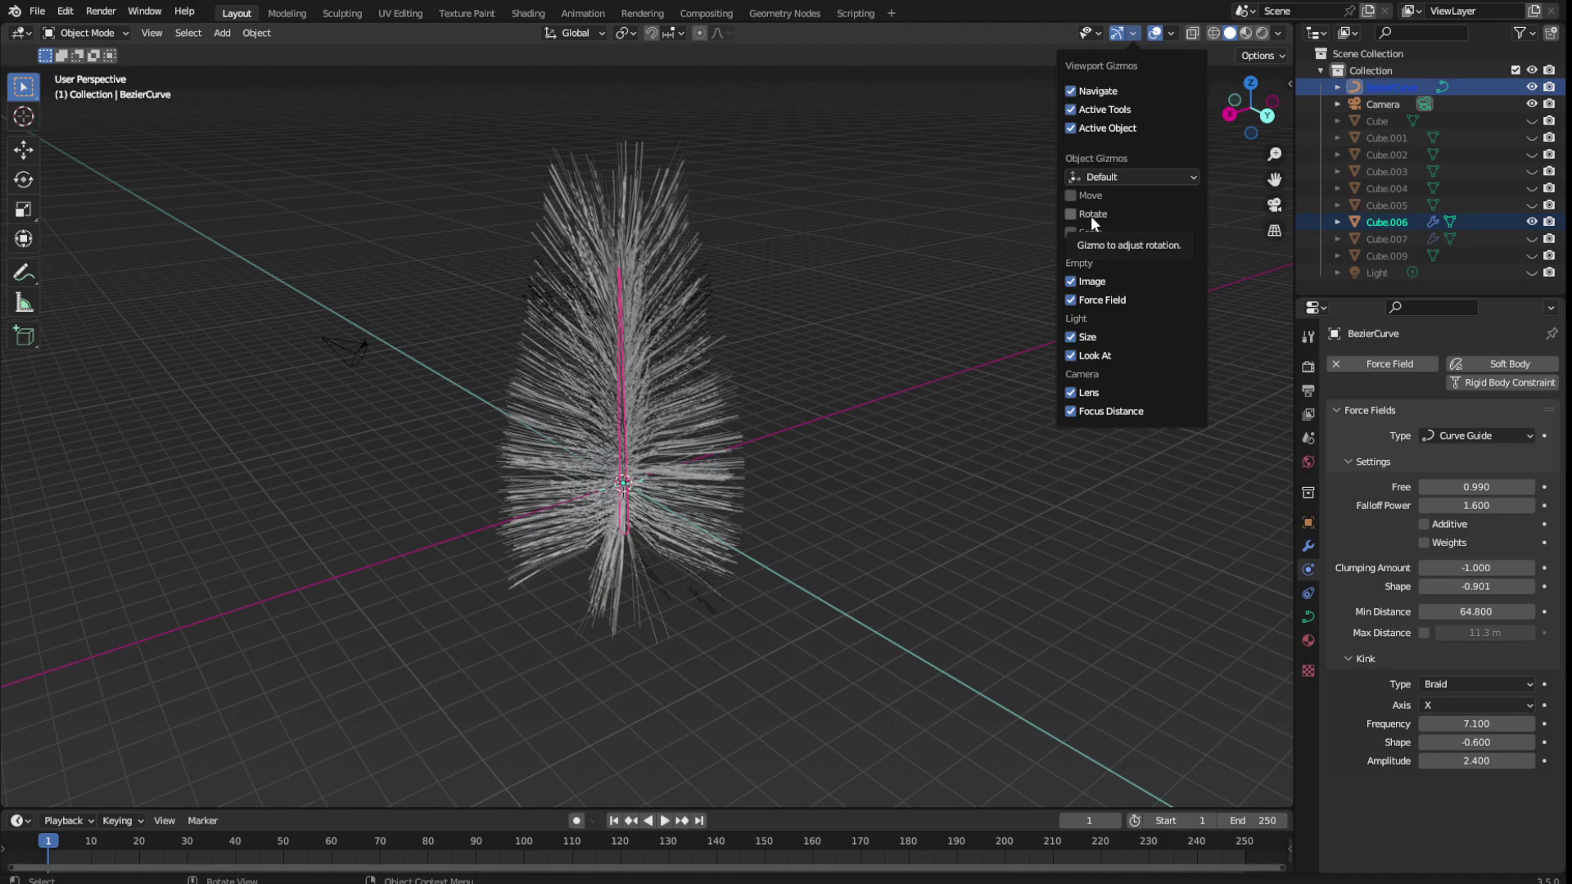
left_click(1091, 214)
left_click(1172, 33)
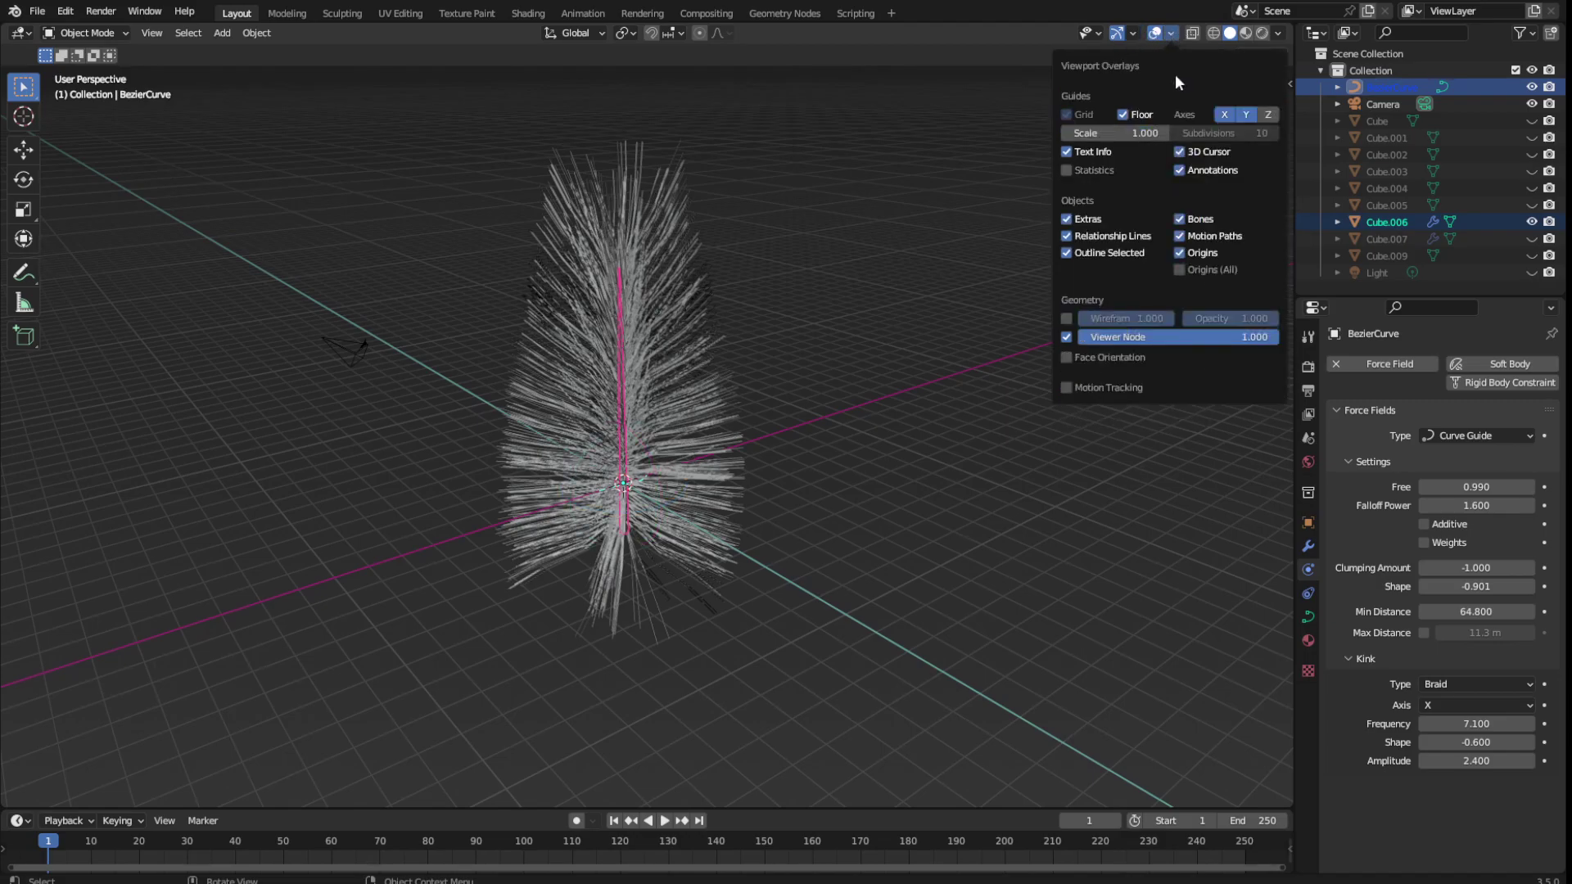
left_click(1101, 169)
left_click(1179, 270)
left_click(1066, 319)
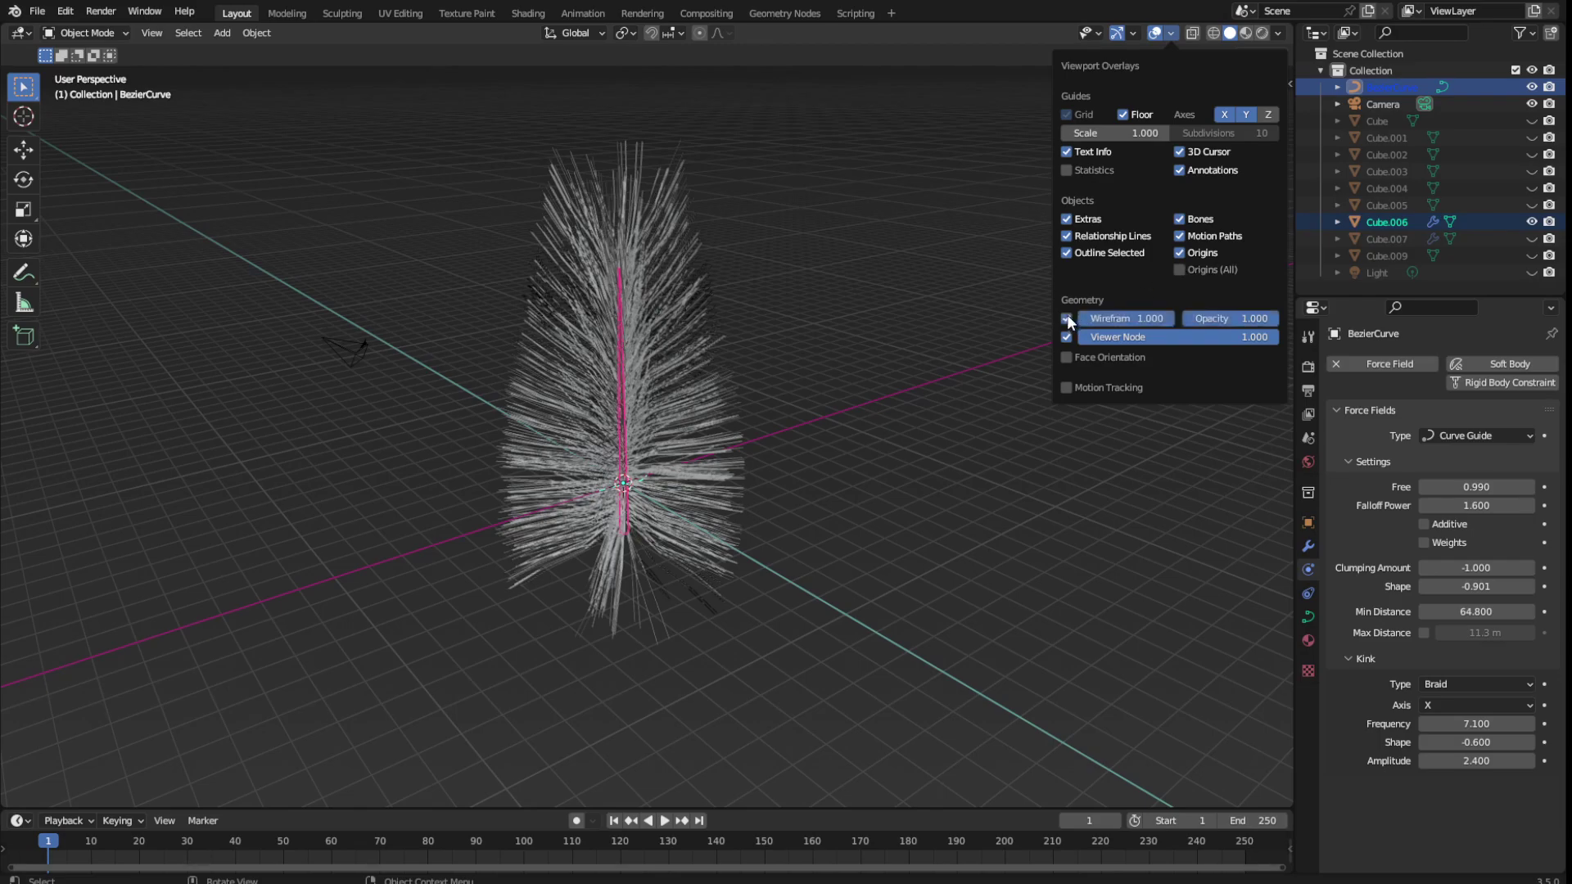
left_click(1067, 387)
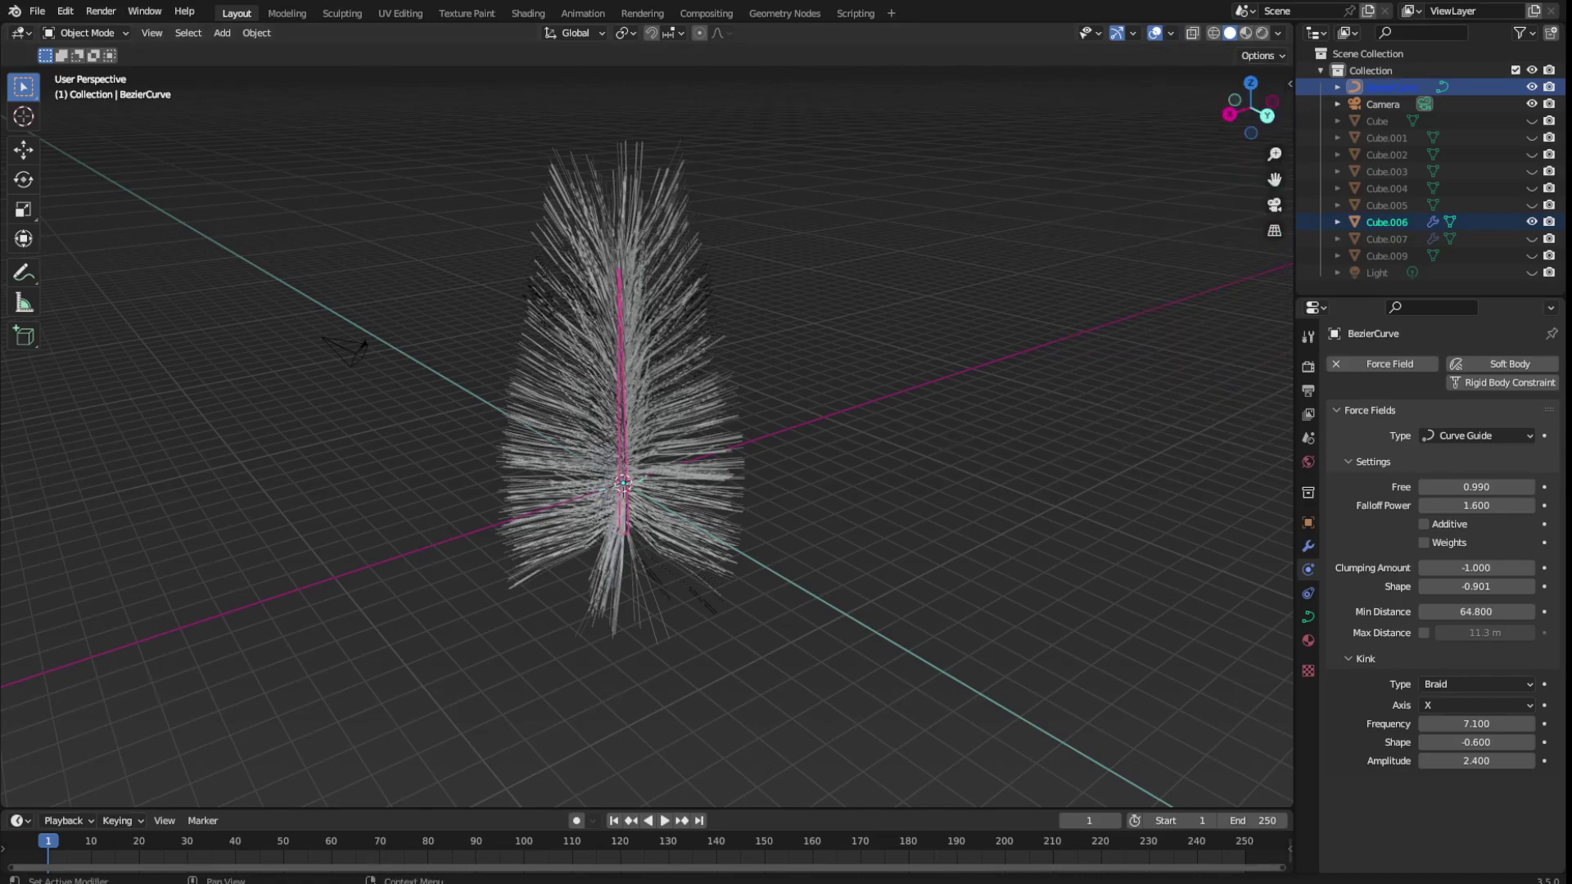
left_click(889, 364)
left_click(720, 435)
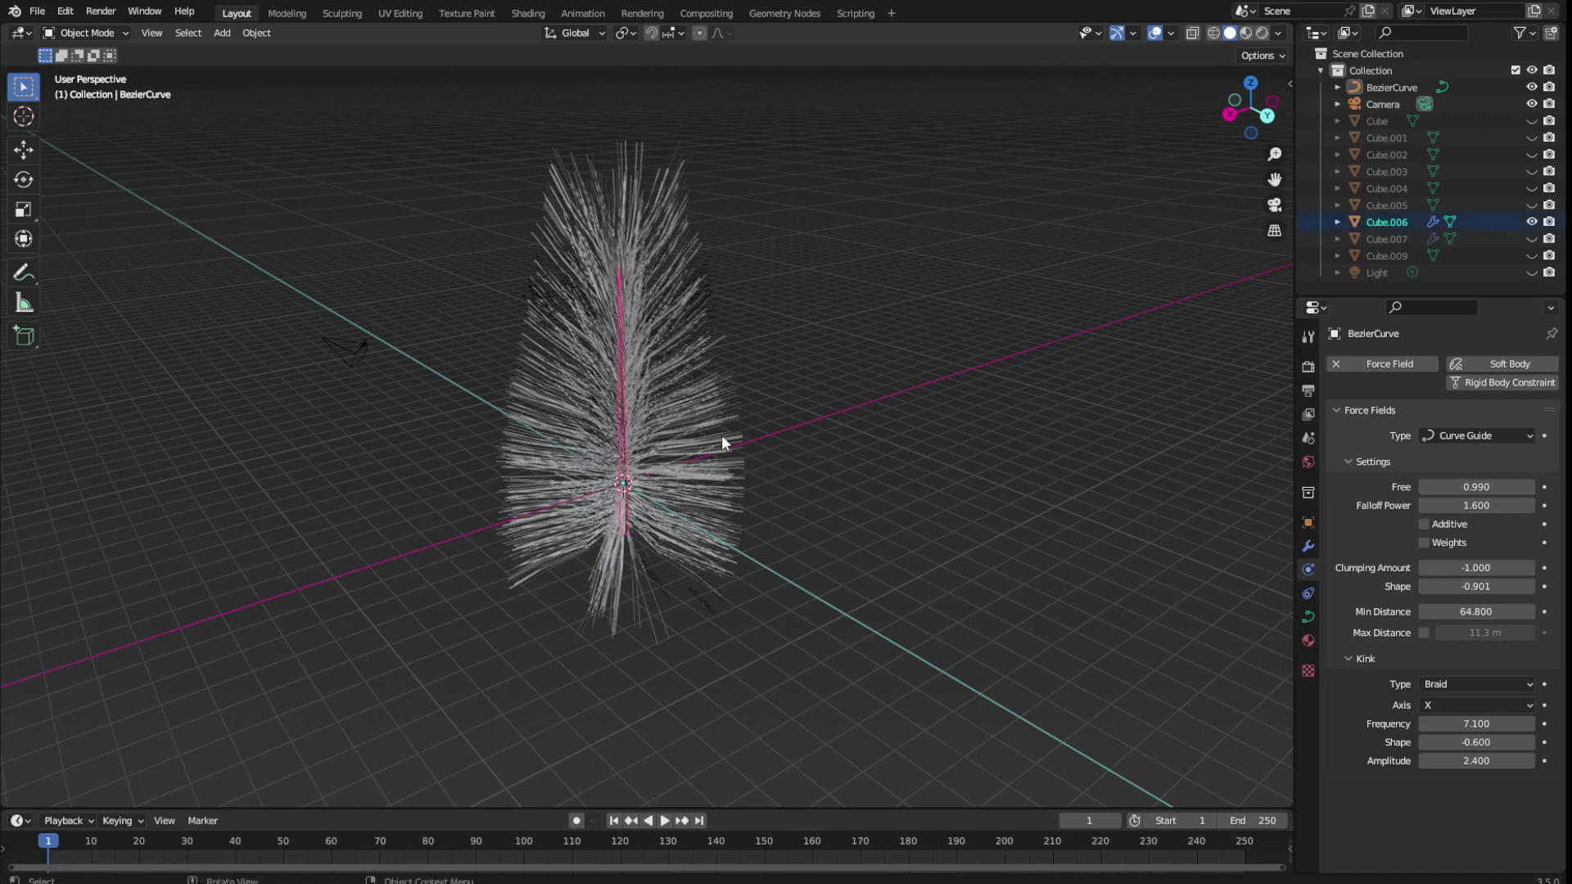
key("ctrl+s")
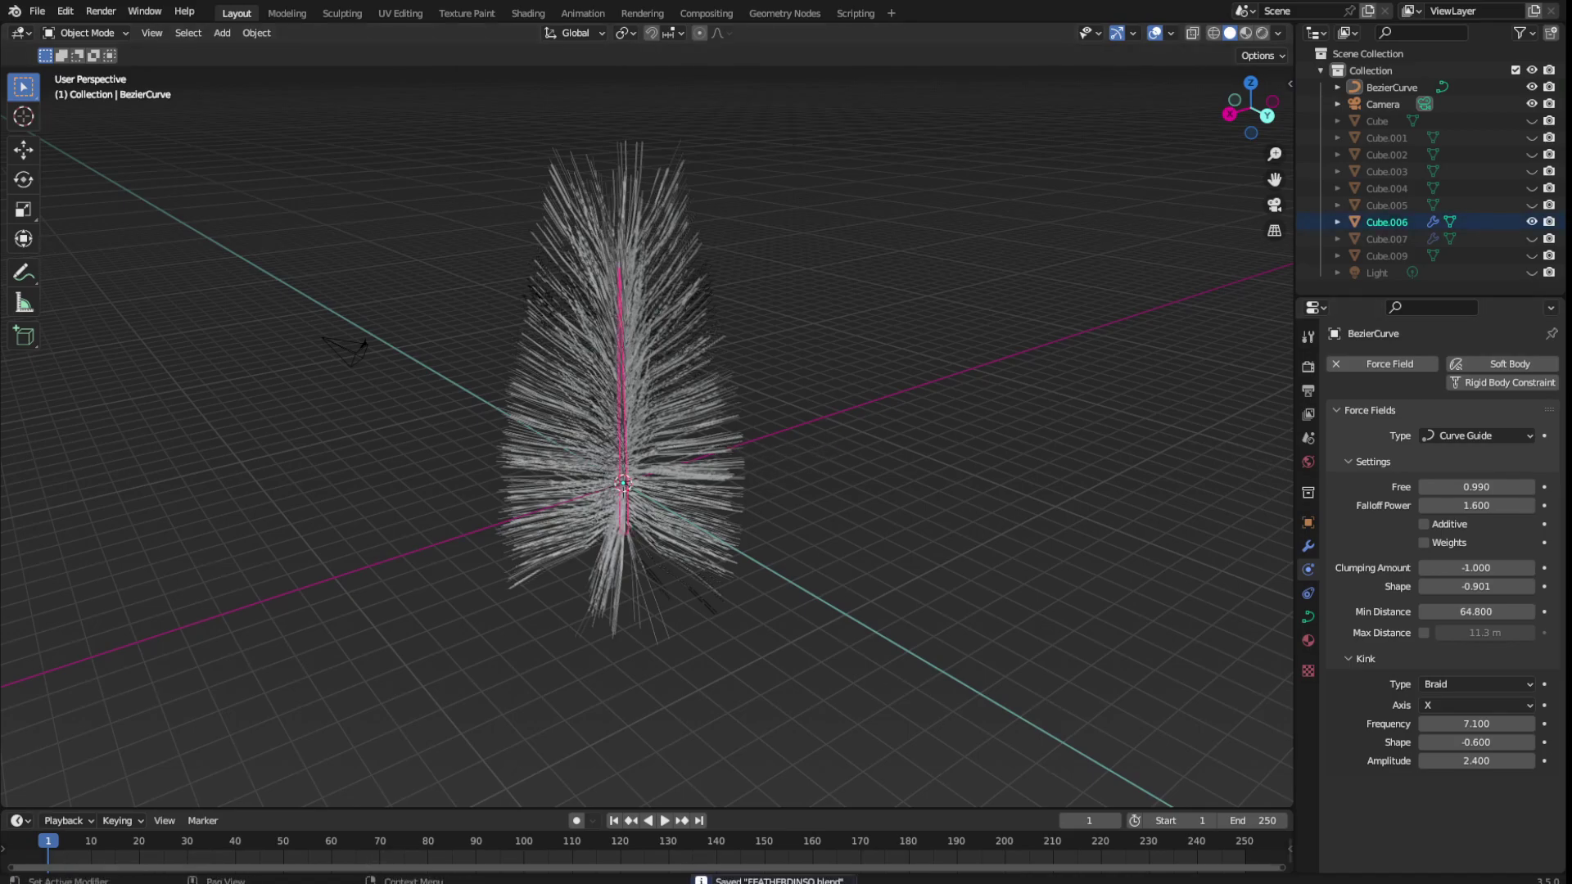
mouse_move(696, 606)
middle_mouse_down()
mouse_move(710, 591)
mouse_move(737, 605)
middle_mouse_up()
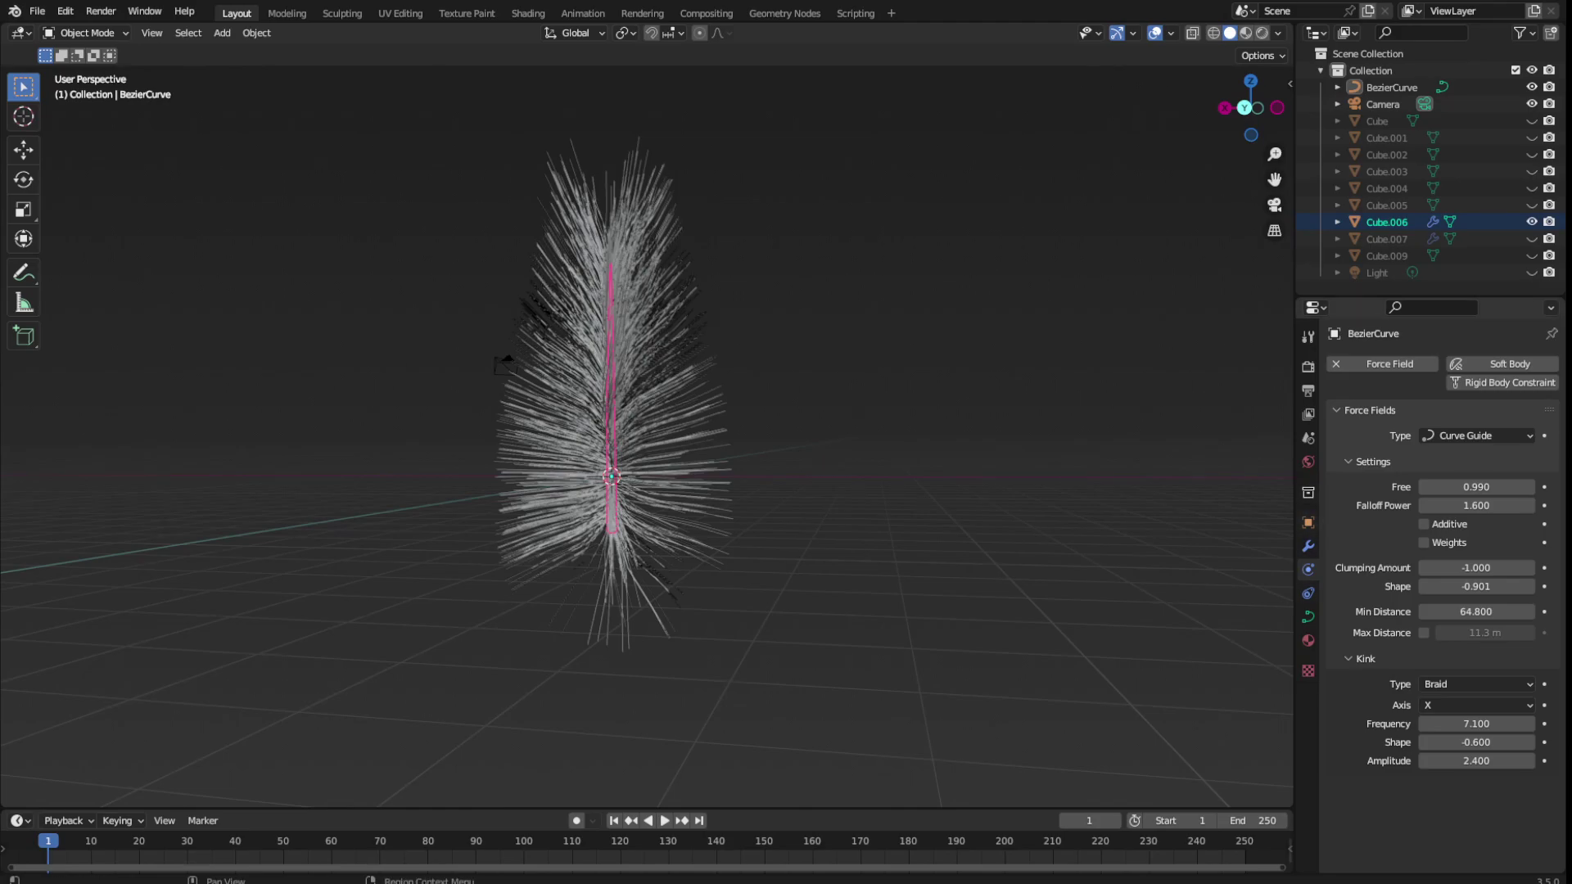
right_click(607, 375)
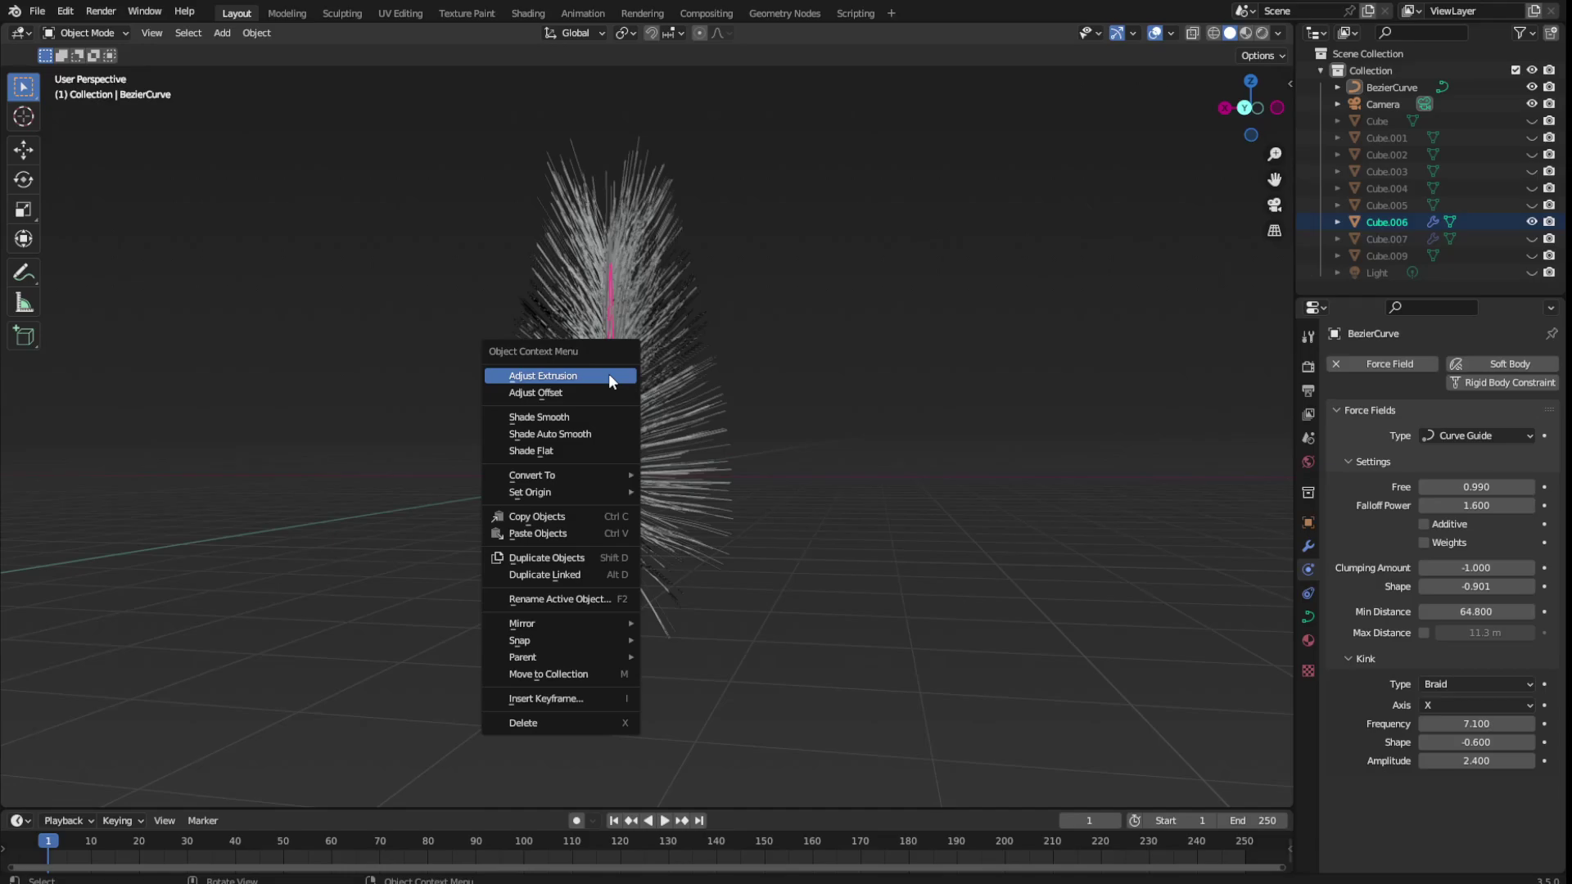
key("Escape")
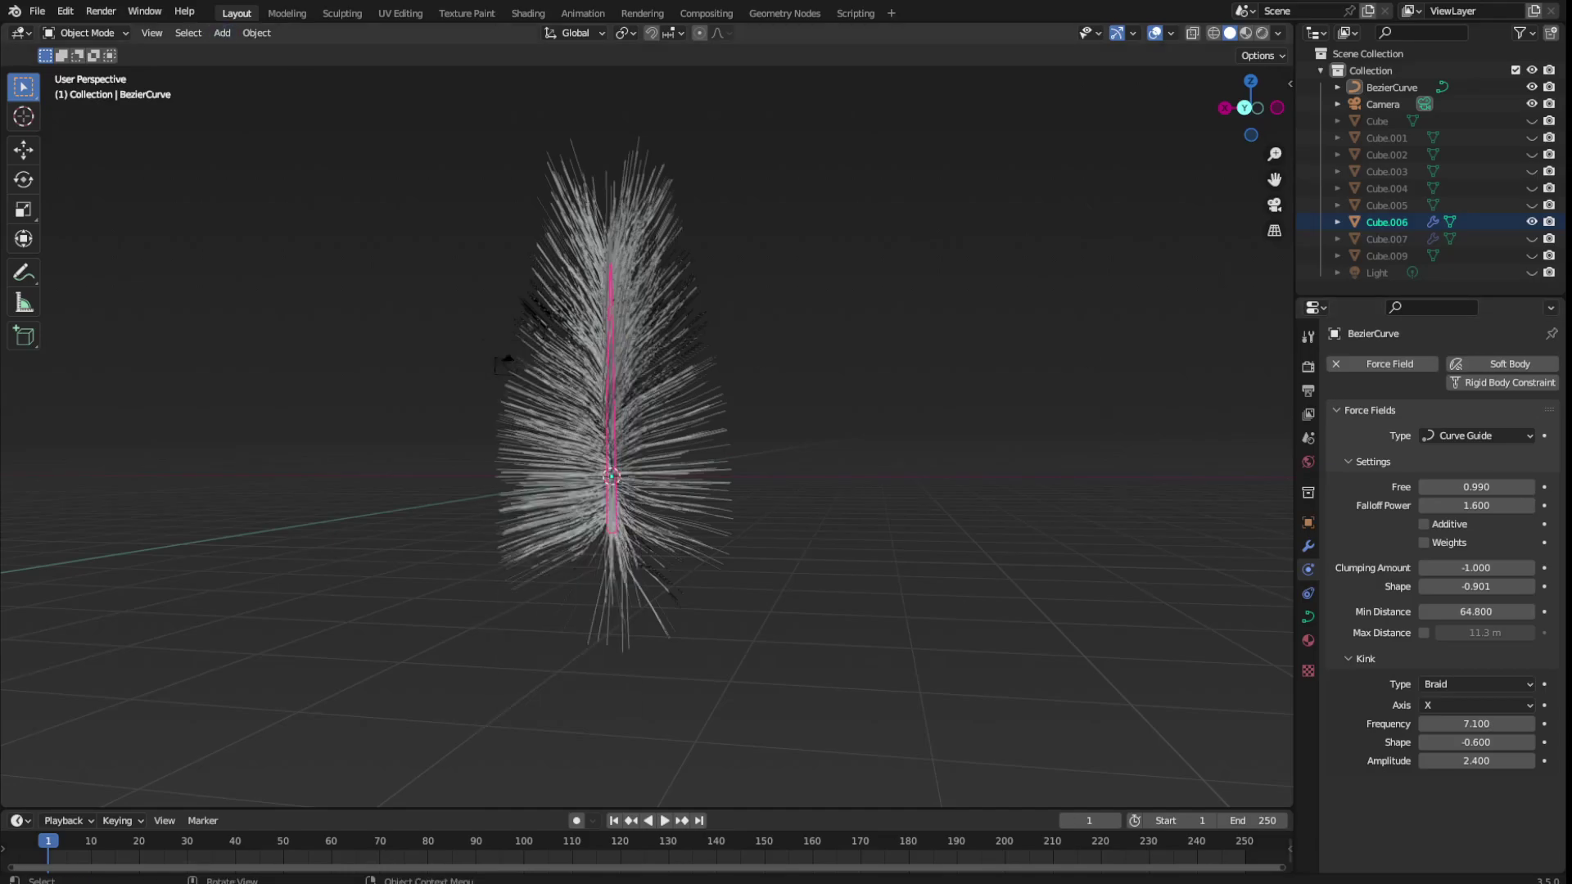
left_click_drag(646, 410, 286, 128)
left_click(612, 491)
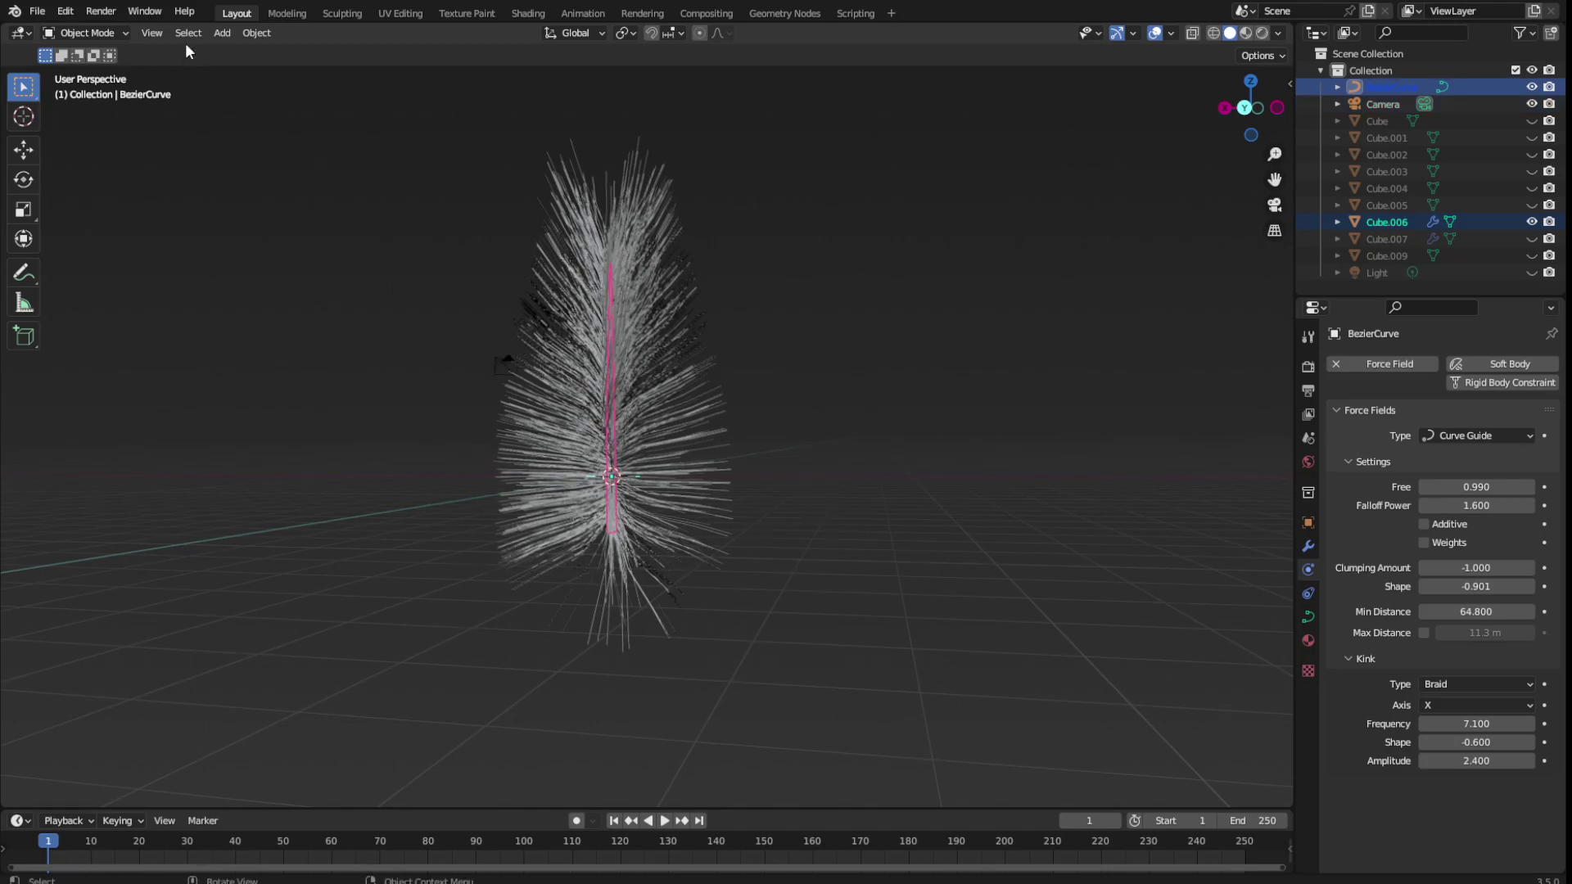
Add a second Bezier curve and move it up and right of the feather
left_click(222, 33)
left_click(384, 68)
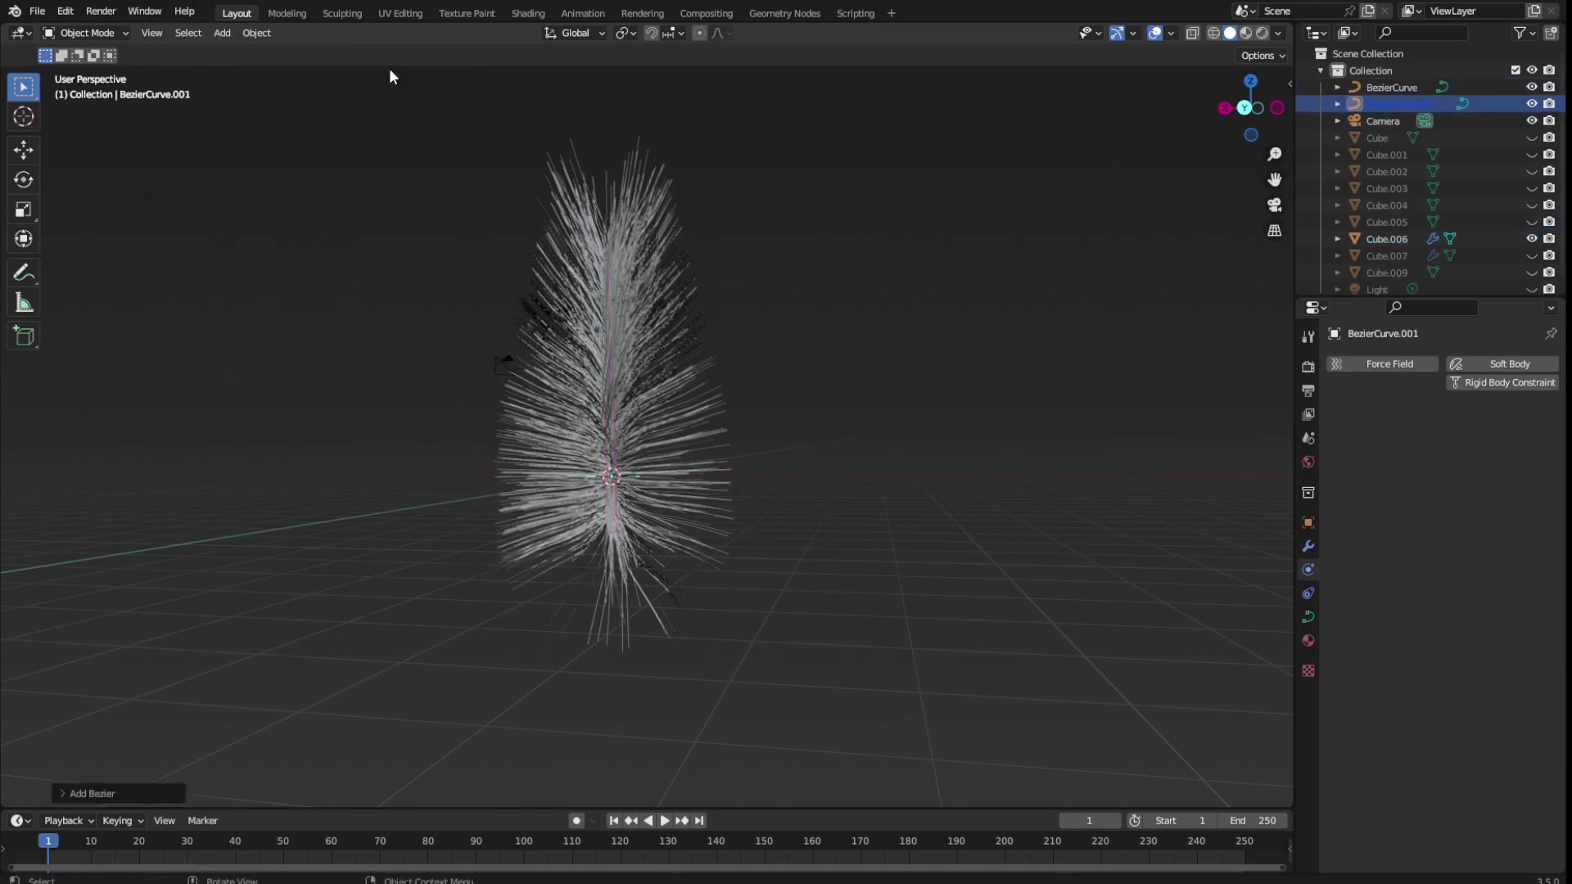
mouse_move(390, 67)
middle_mouse_down()
mouse_move(719, 493)
mouse_move(765, 477)
mouse_move(628, 516)
middle_mouse_up()
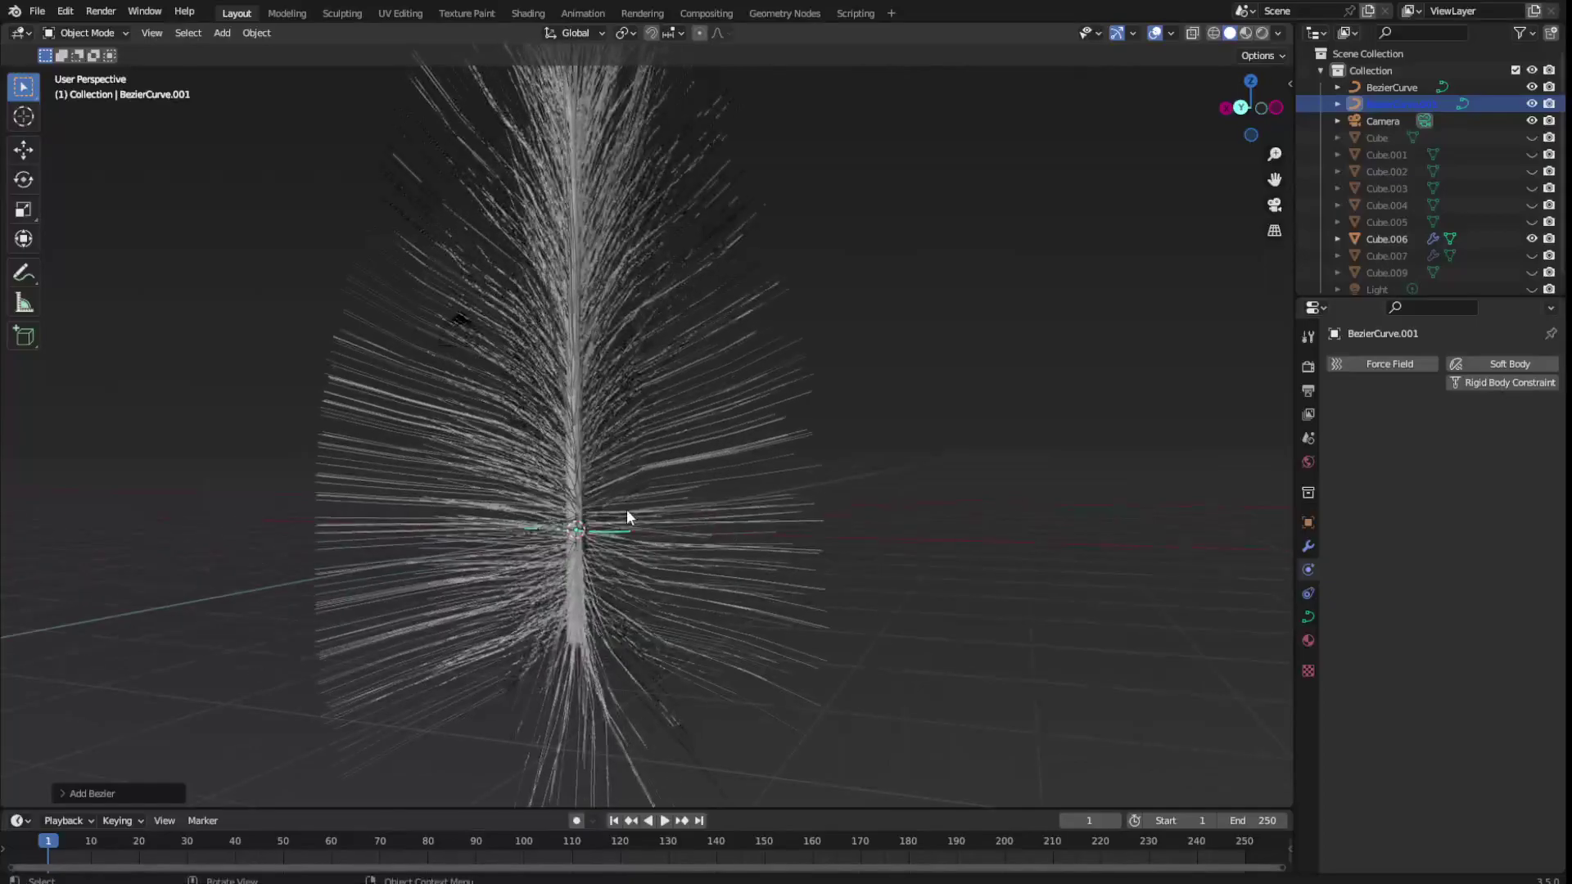
left_click(23, 150)
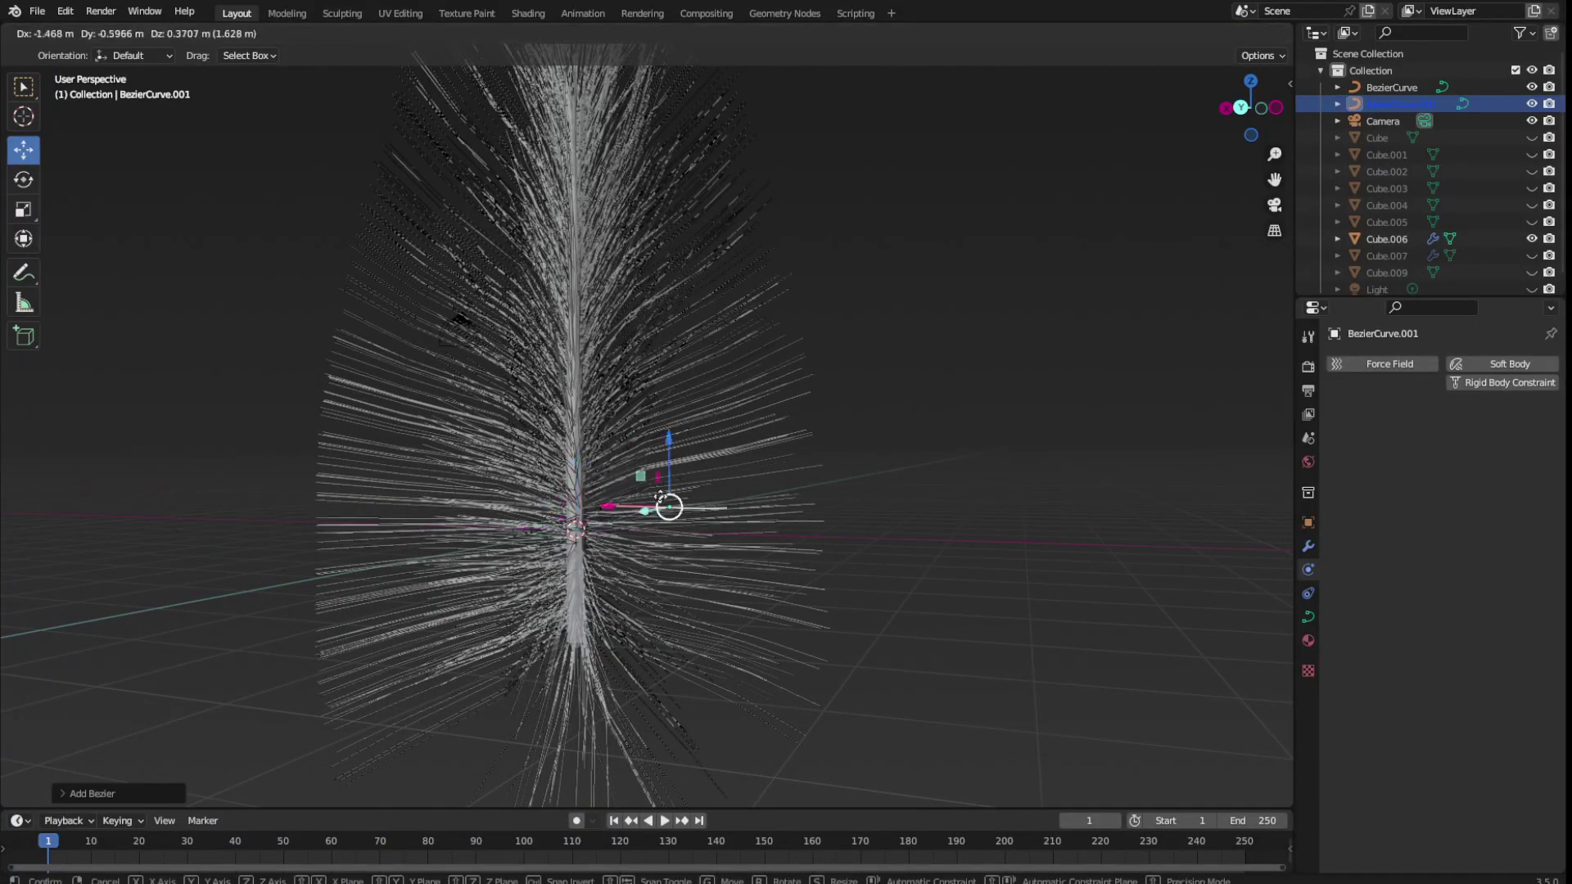
left_click_drag(557, 528, 701, 487)
scroll(700, 478, "down", 3)
middle_click_drag(685, 484, 503, 375)
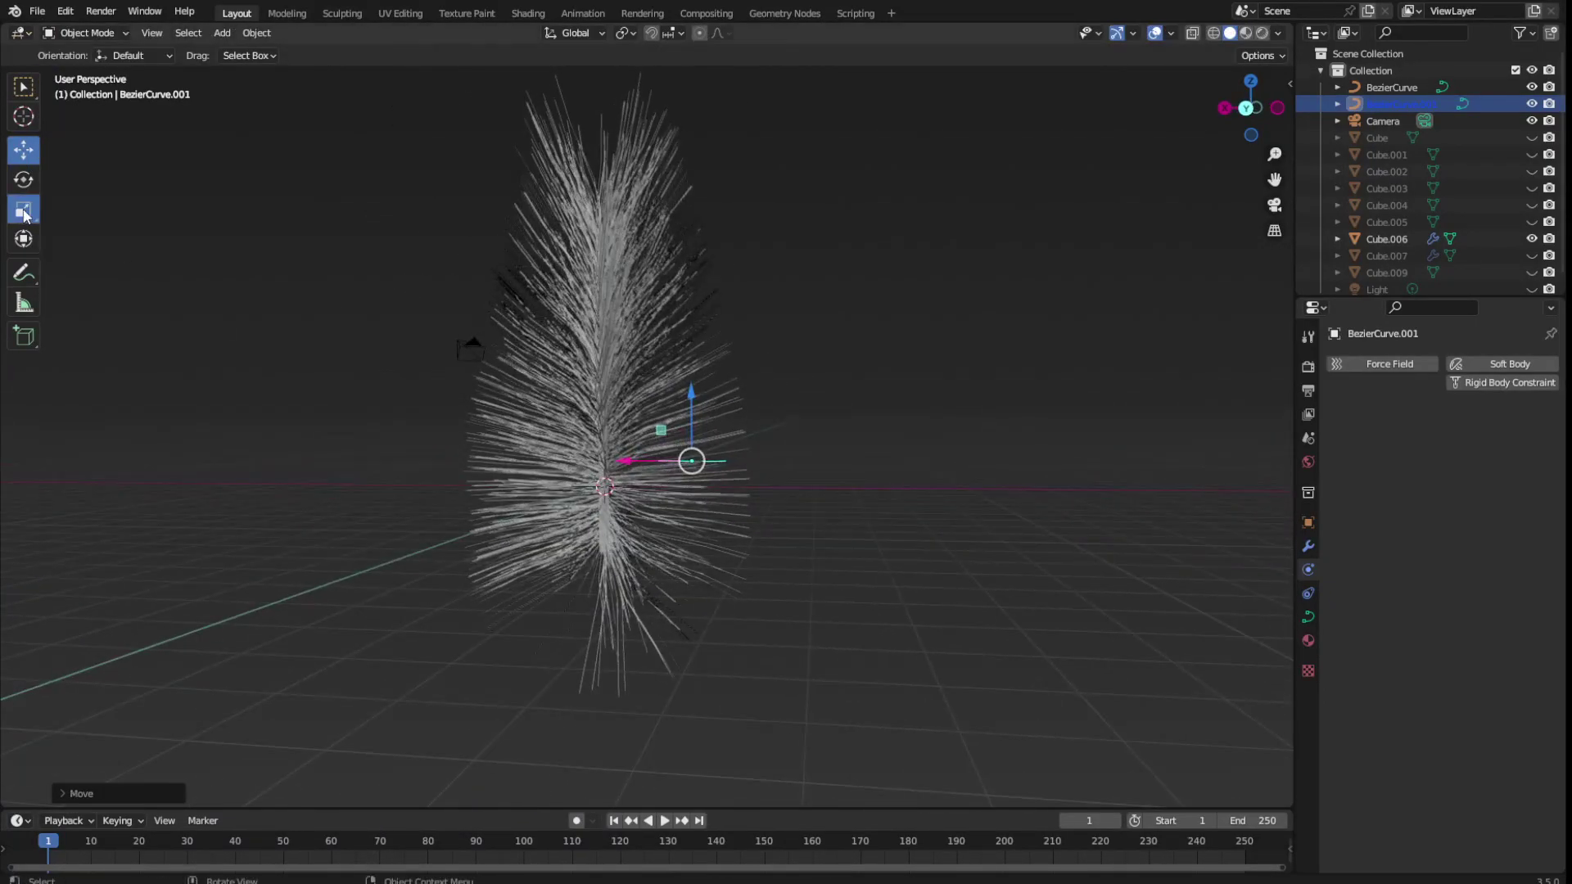
Scale BezierCurve.001 slightly and give it a Point force field
left_click(23, 209)
left_click_drag(768, 446, 894, 394)
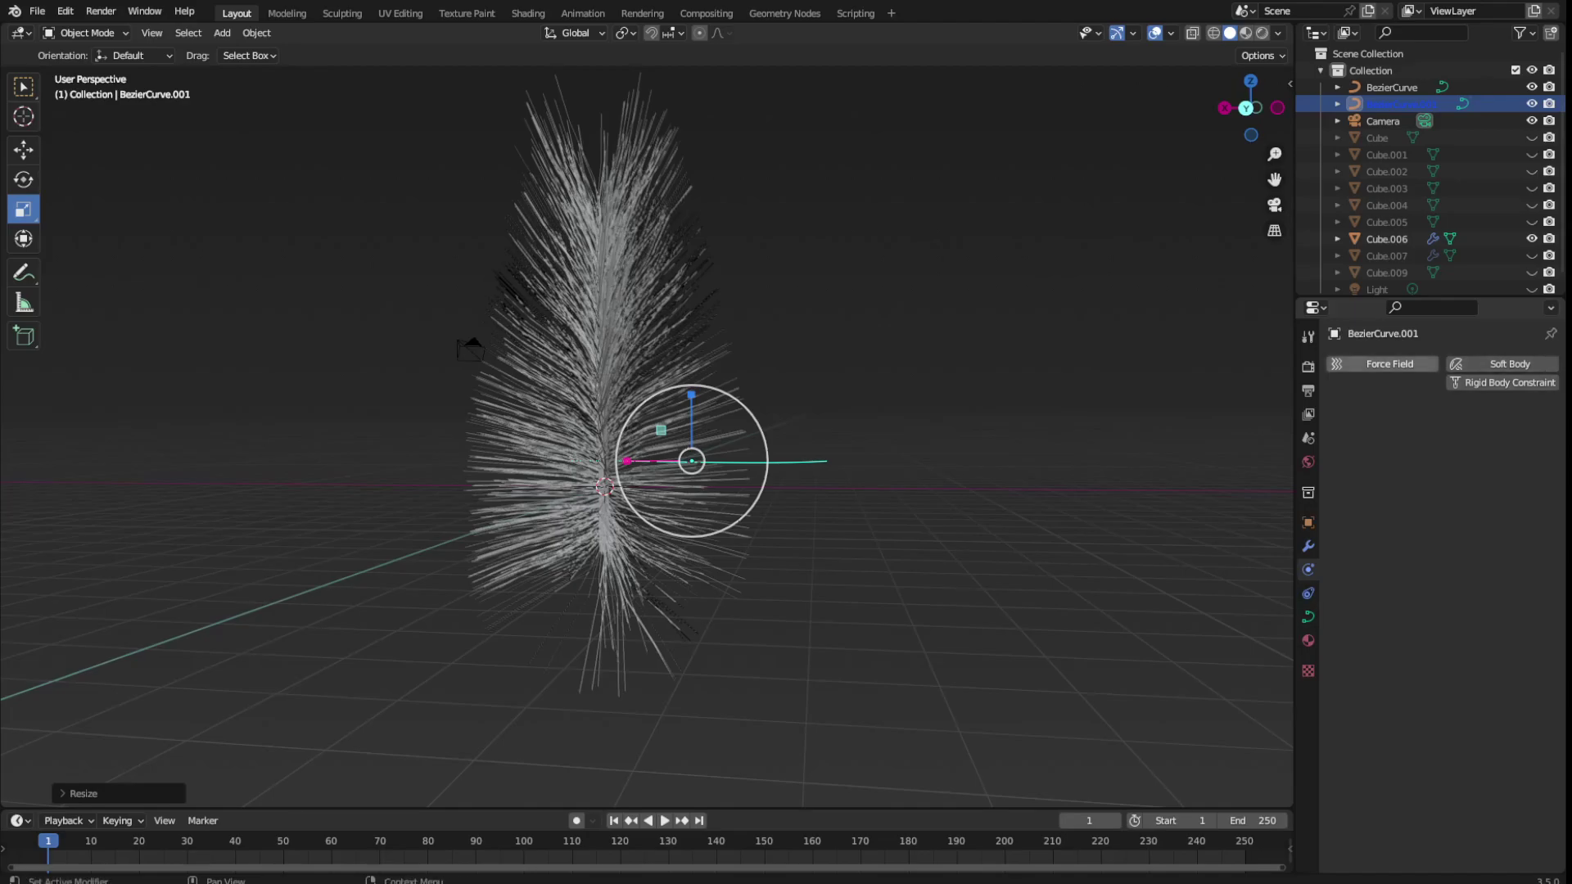
left_click(1415, 366)
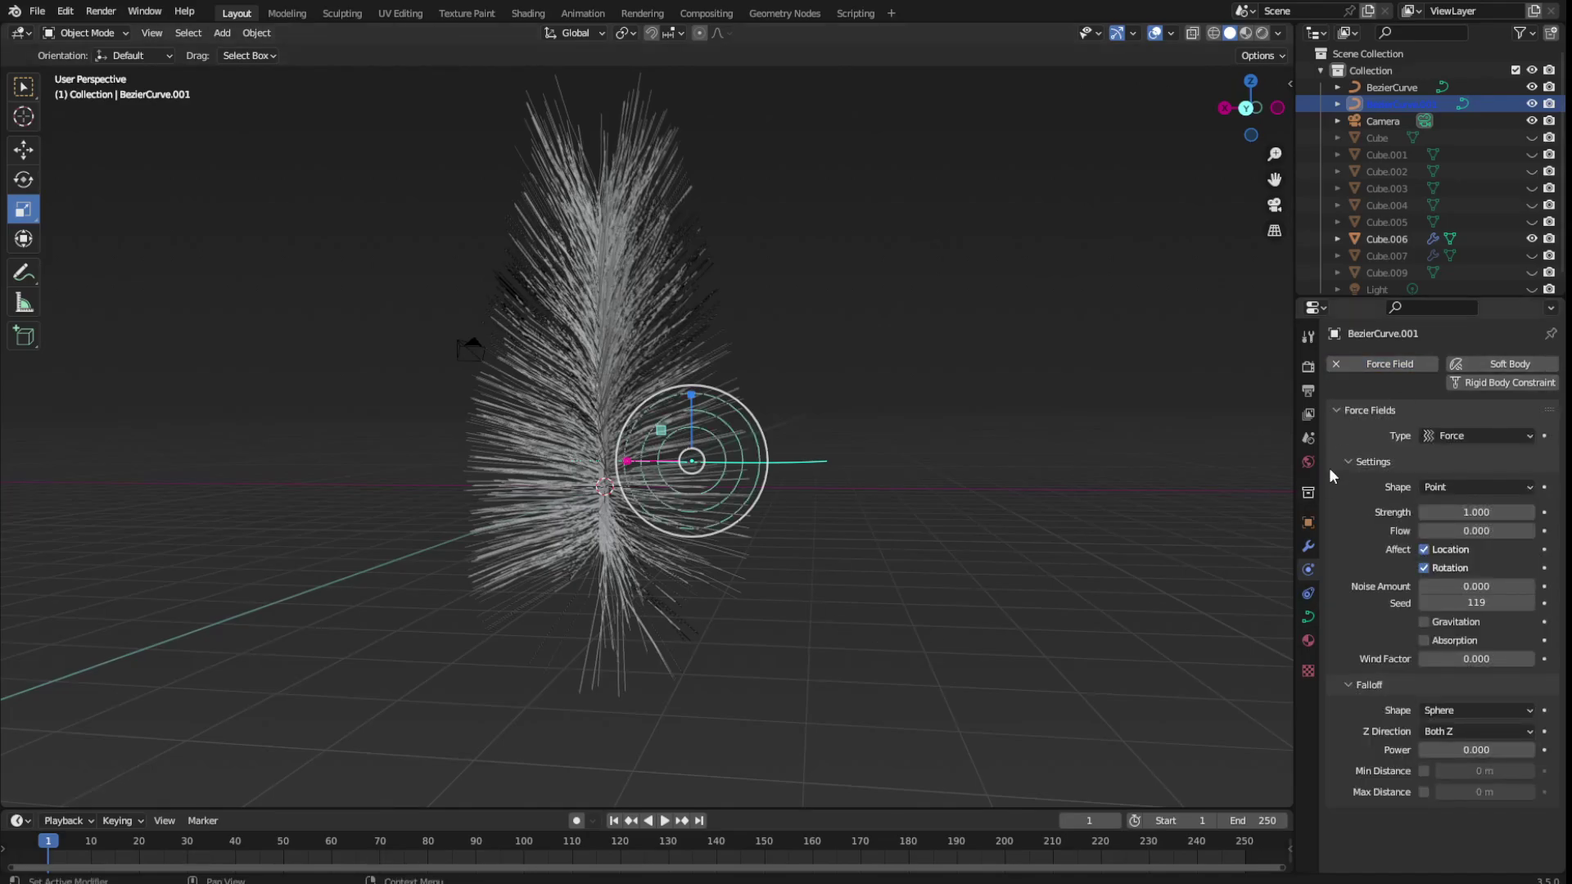
Make BezierCurve.001's field a Curve Guide and shrink the curve down
left_click(1496, 436)
left_click(1480, 507)
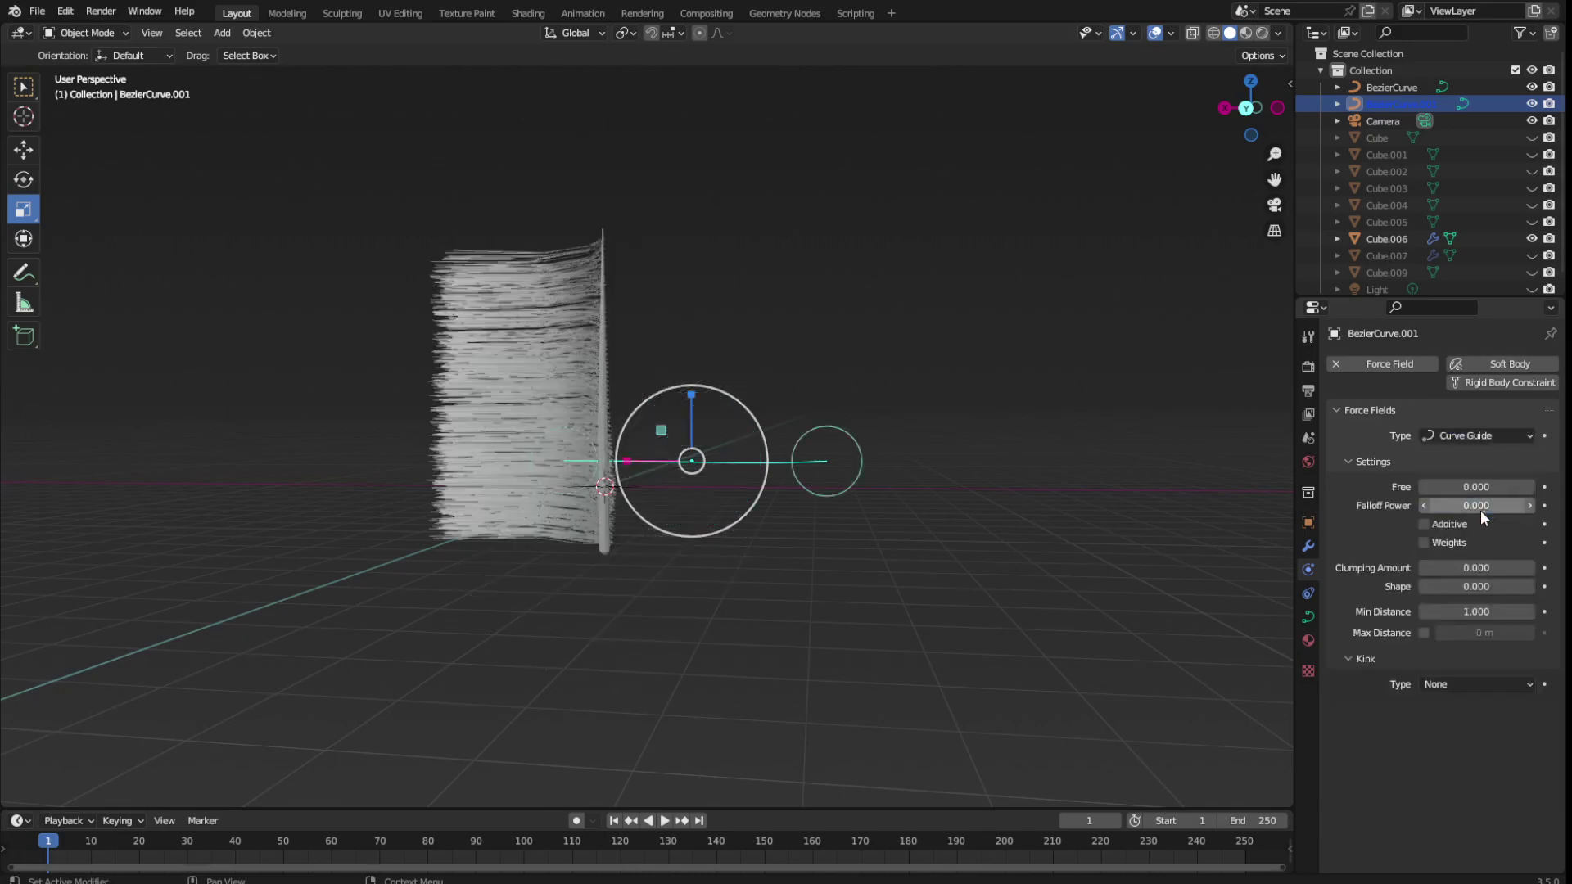
left_click_drag(745, 401, 700, 432)
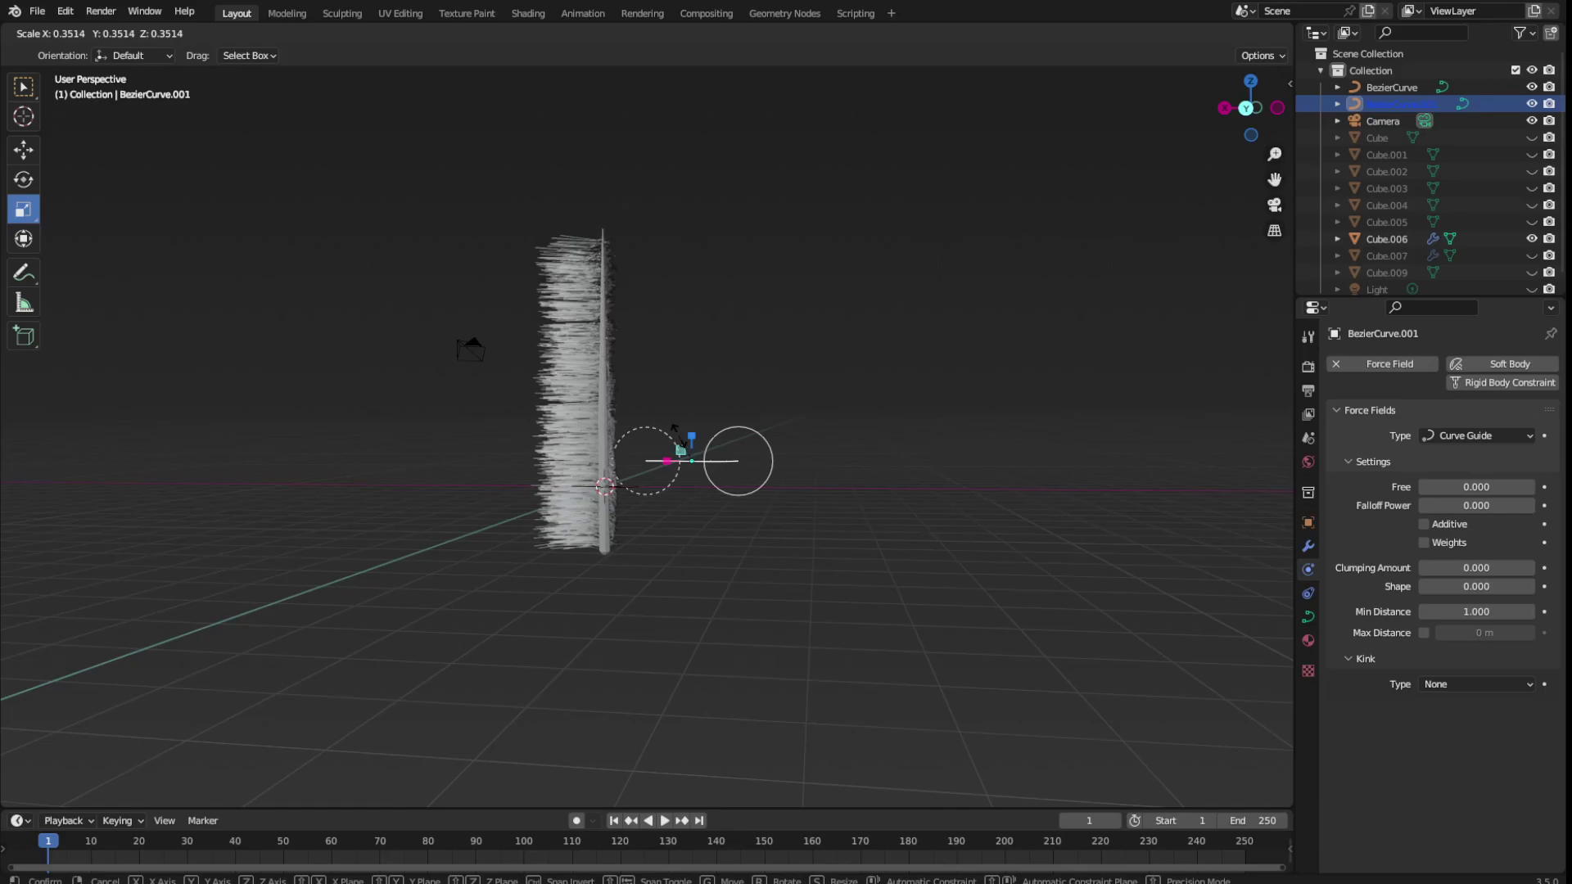
left_click_drag(701, 432, 696, 436)
Tilt the curve guide with the Rotate tool, inspect the hair, then undo from the Edit menu
left_click(28, 180)
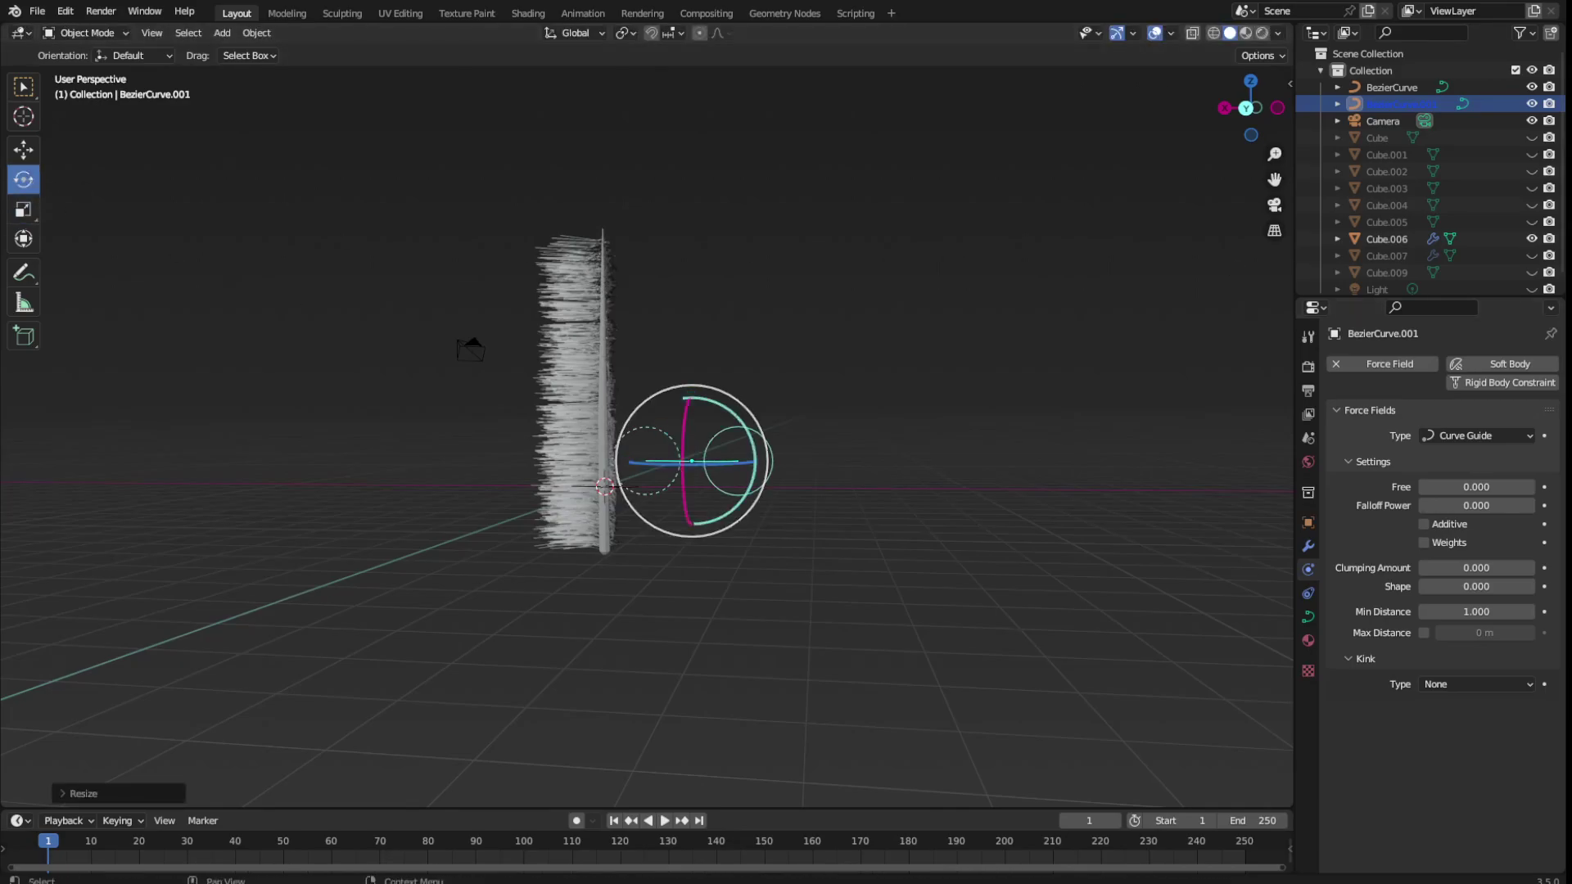
mouse_move(711, 395)
left_mouse_down()
mouse_move(694, 390)
mouse_move(717, 477)
mouse_move(639, 477)
mouse_move(703, 437)
left_mouse_up()
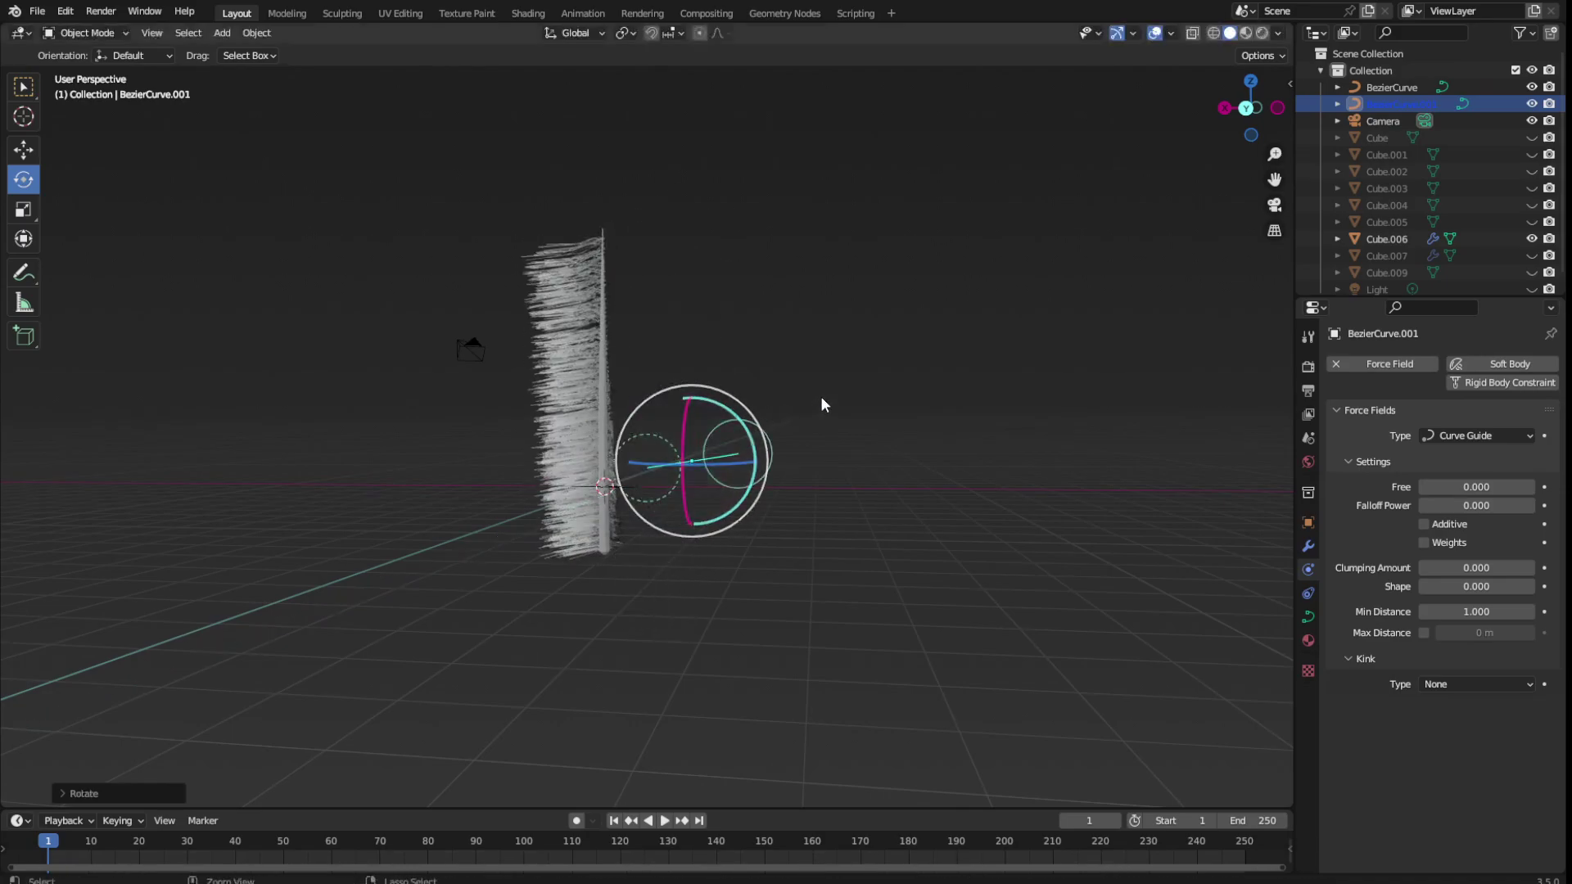
mouse_move(820, 397)
middle_mouse_down()
mouse_move(773, 454)
mouse_move(831, 508)
mouse_move(931, 493)
mouse_move(4, 140)
middle_mouse_up()
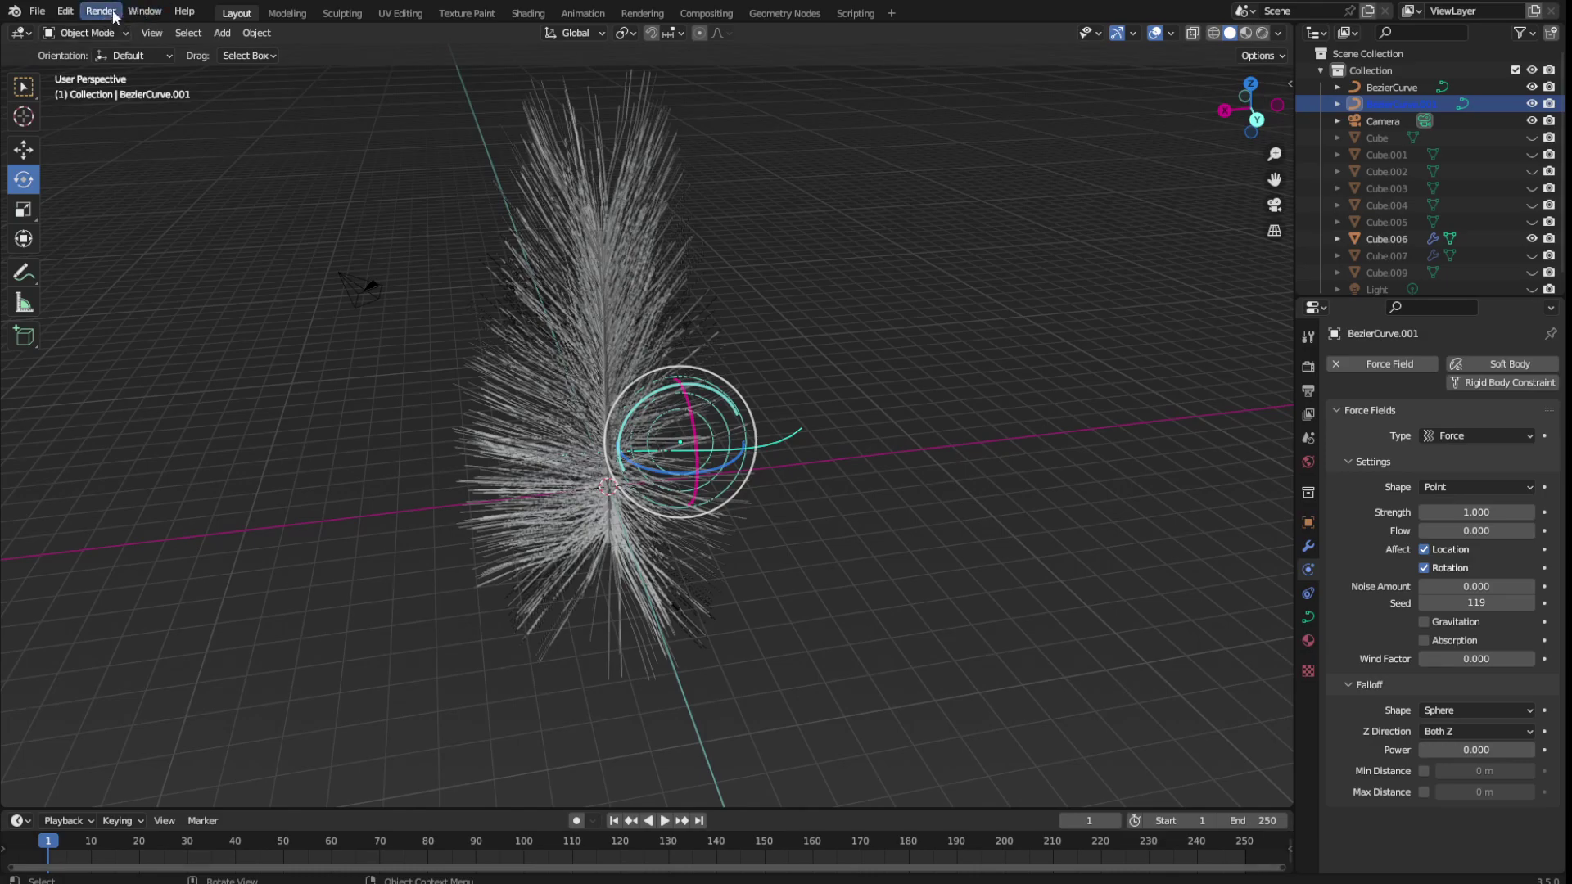
left_click(66, 12)
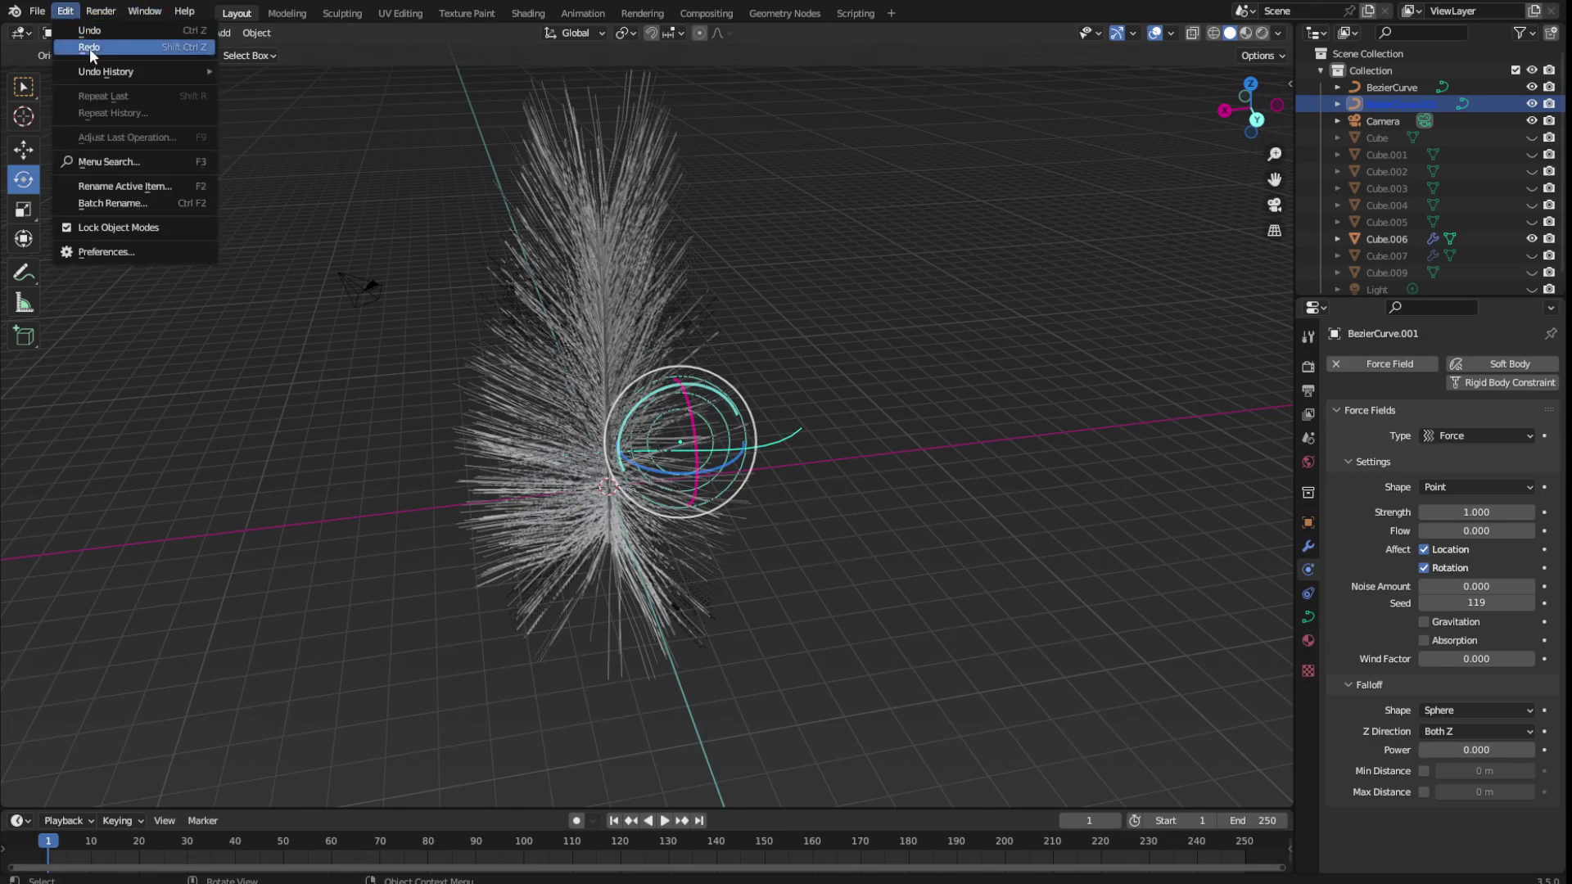
Redo the Curve Guide field, move it left toward the hair and shrink it
left_click(90, 48)
left_click(23, 149)
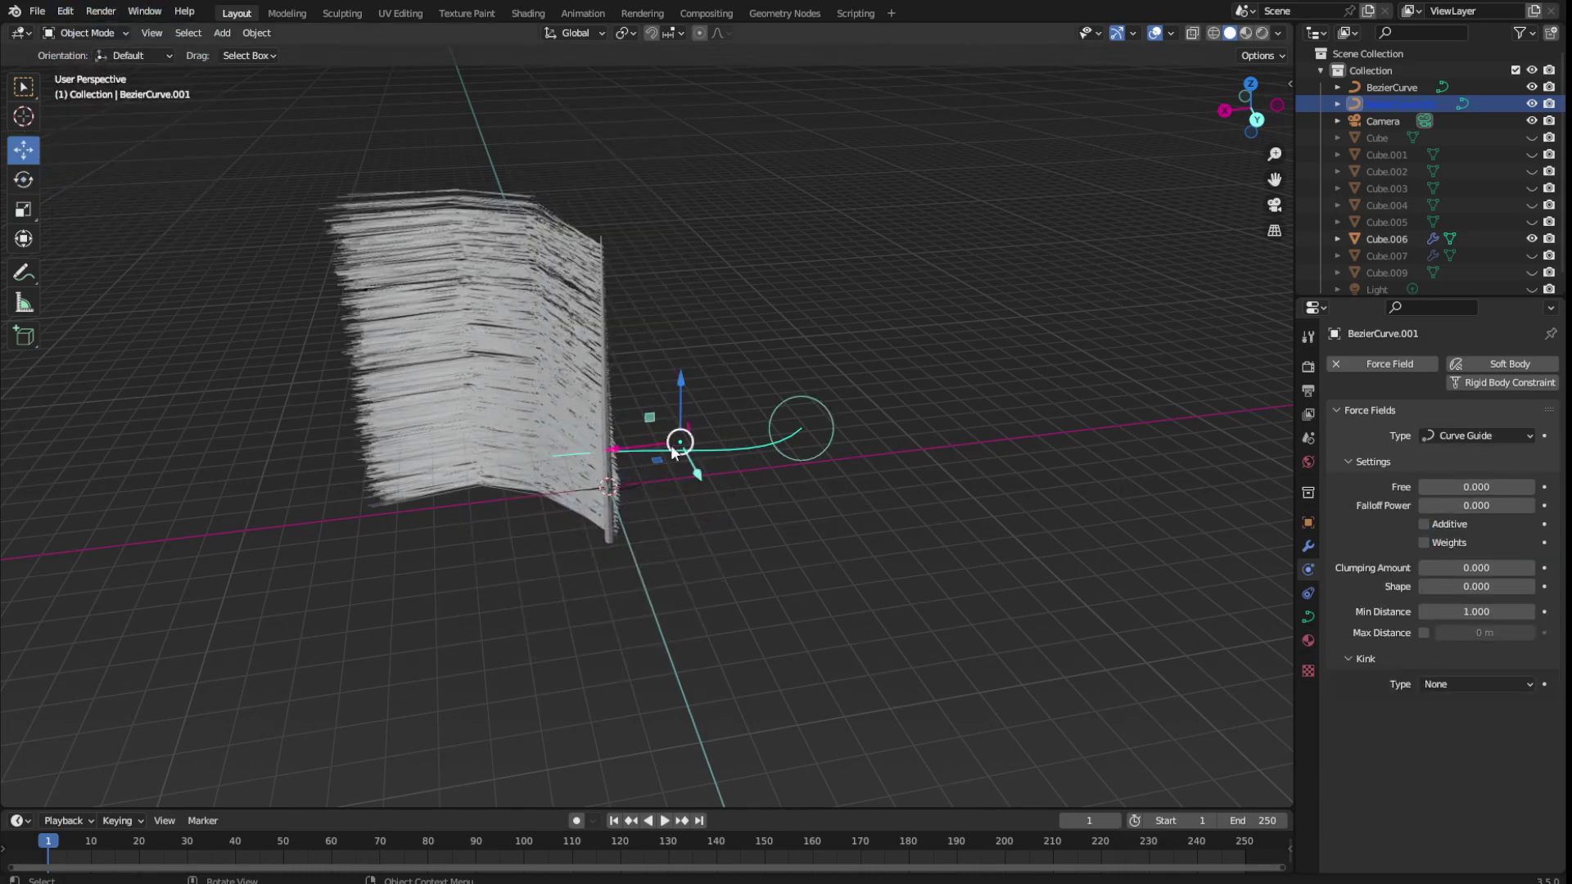
left_click_drag(680, 444, 580, 456)
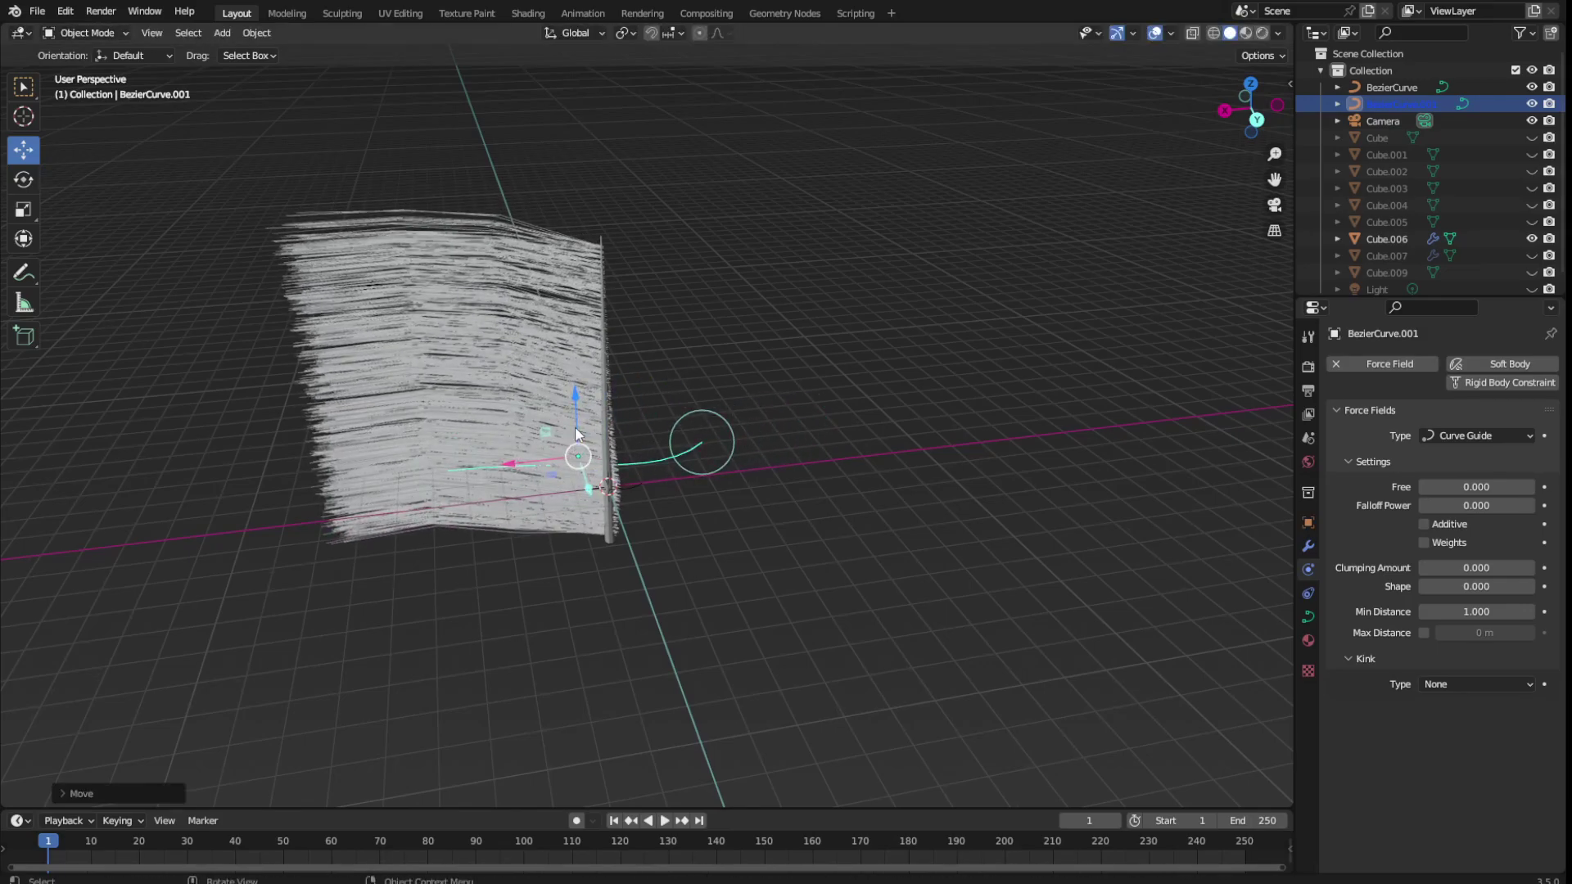
left_click(23, 180)
left_click(23, 208)
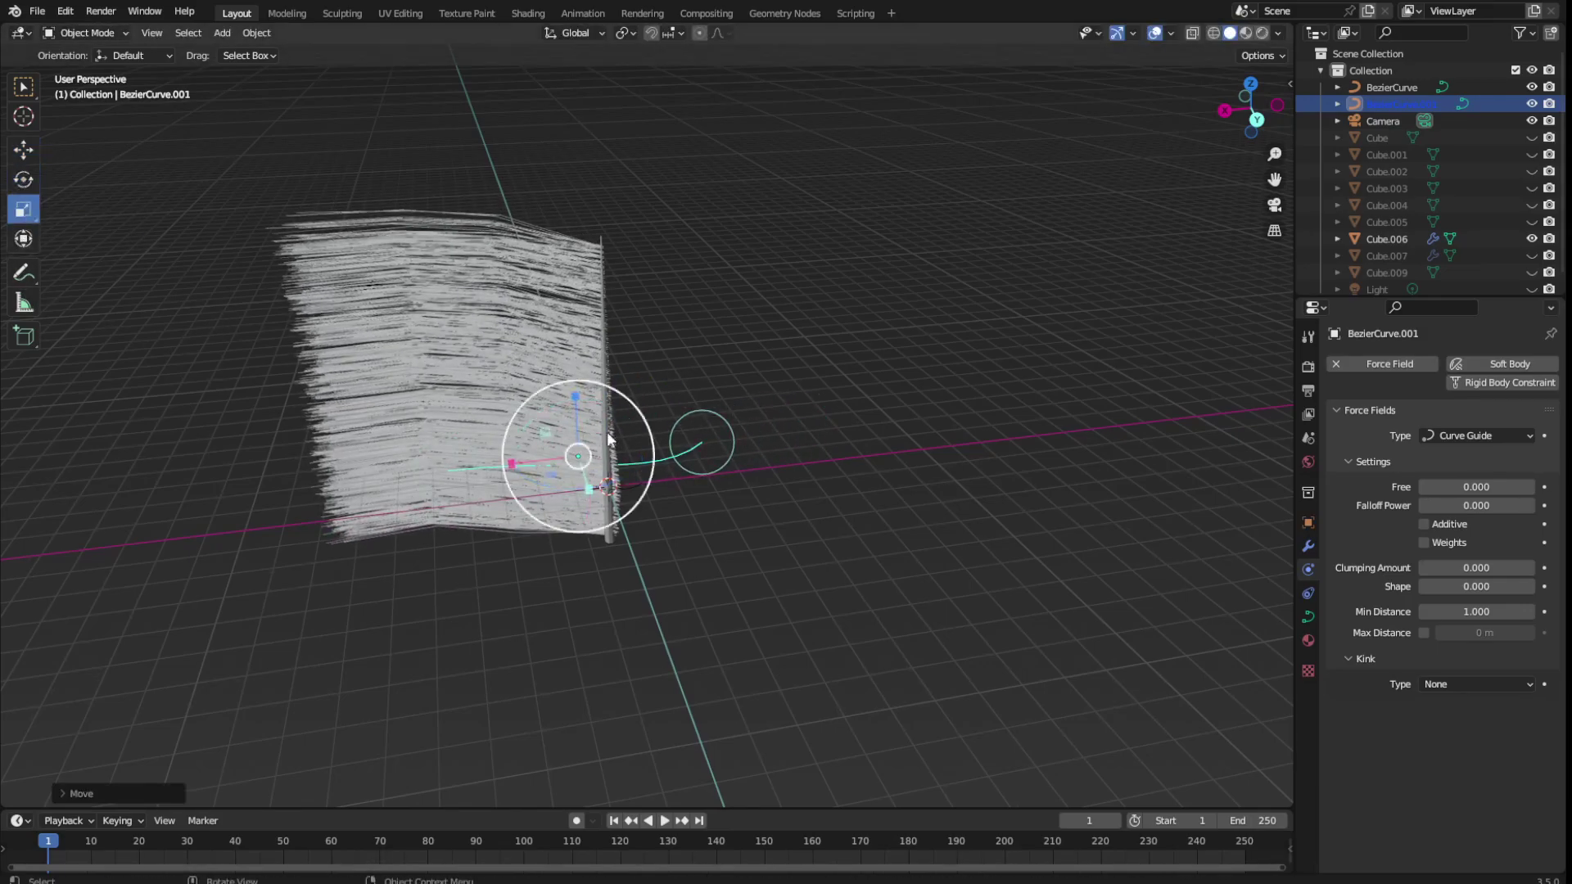
left_click_drag(503, 458, 623, 431)
Move the curve guide closer to the shaft and rotate it about 103 degrees
mouse_move(368, 380)
middle_mouse_down()
mouse_move(488, 460)
mouse_move(443, 423)
middle_mouse_up()
left_click(23, 150)
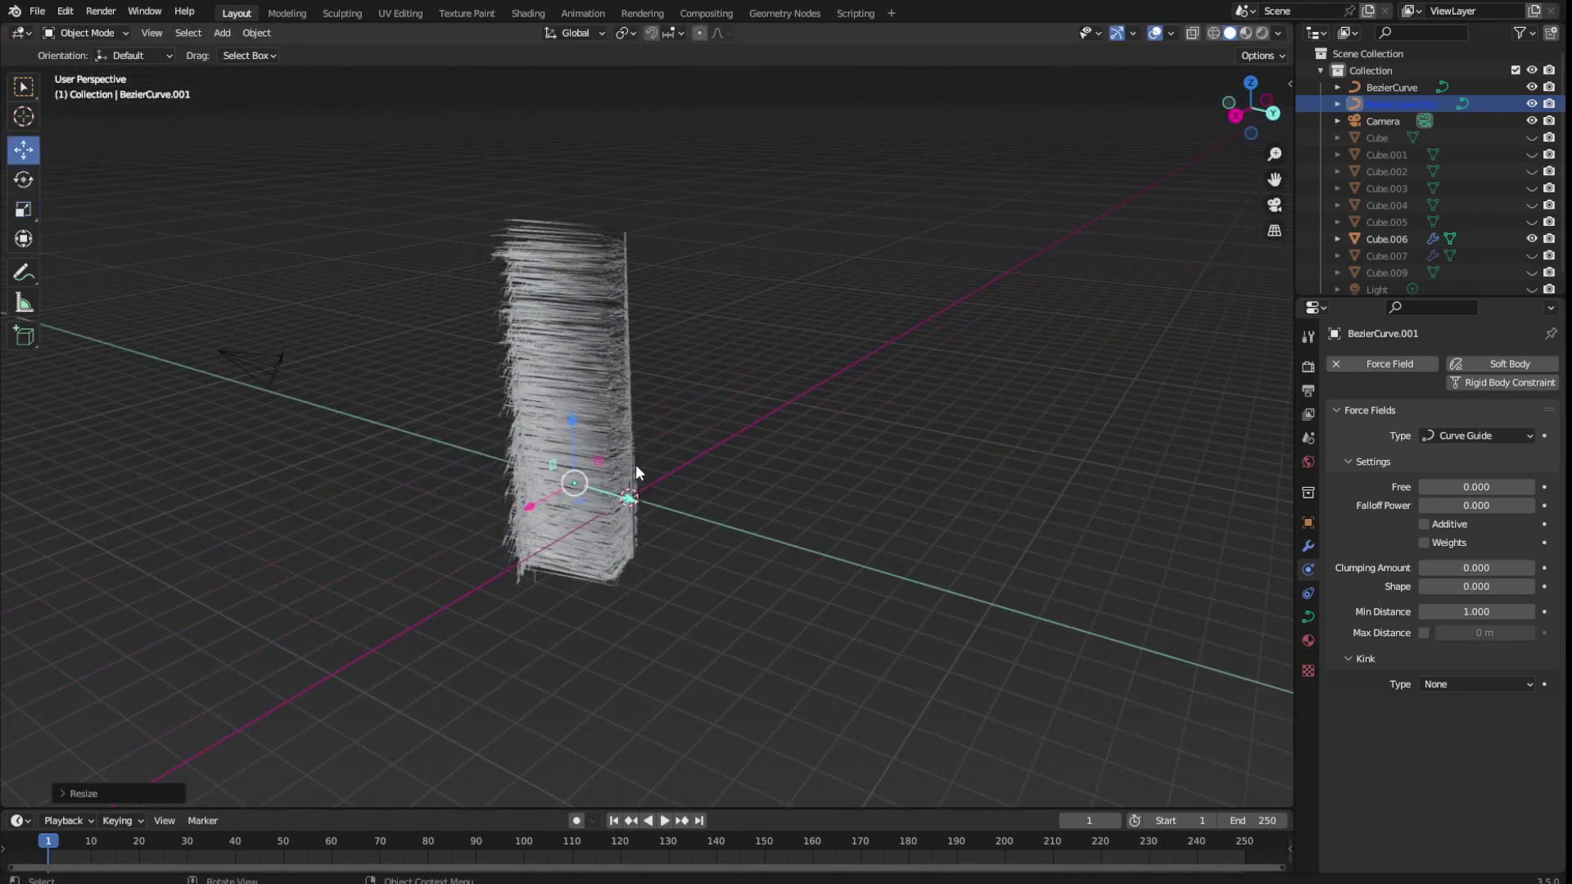
left_click_drag(636, 471, 714, 547)
mouse_move(714, 547)
middle_mouse_down()
mouse_move(650, 558)
mouse_move(456, 492)
mouse_move(467, 502)
middle_mouse_up()
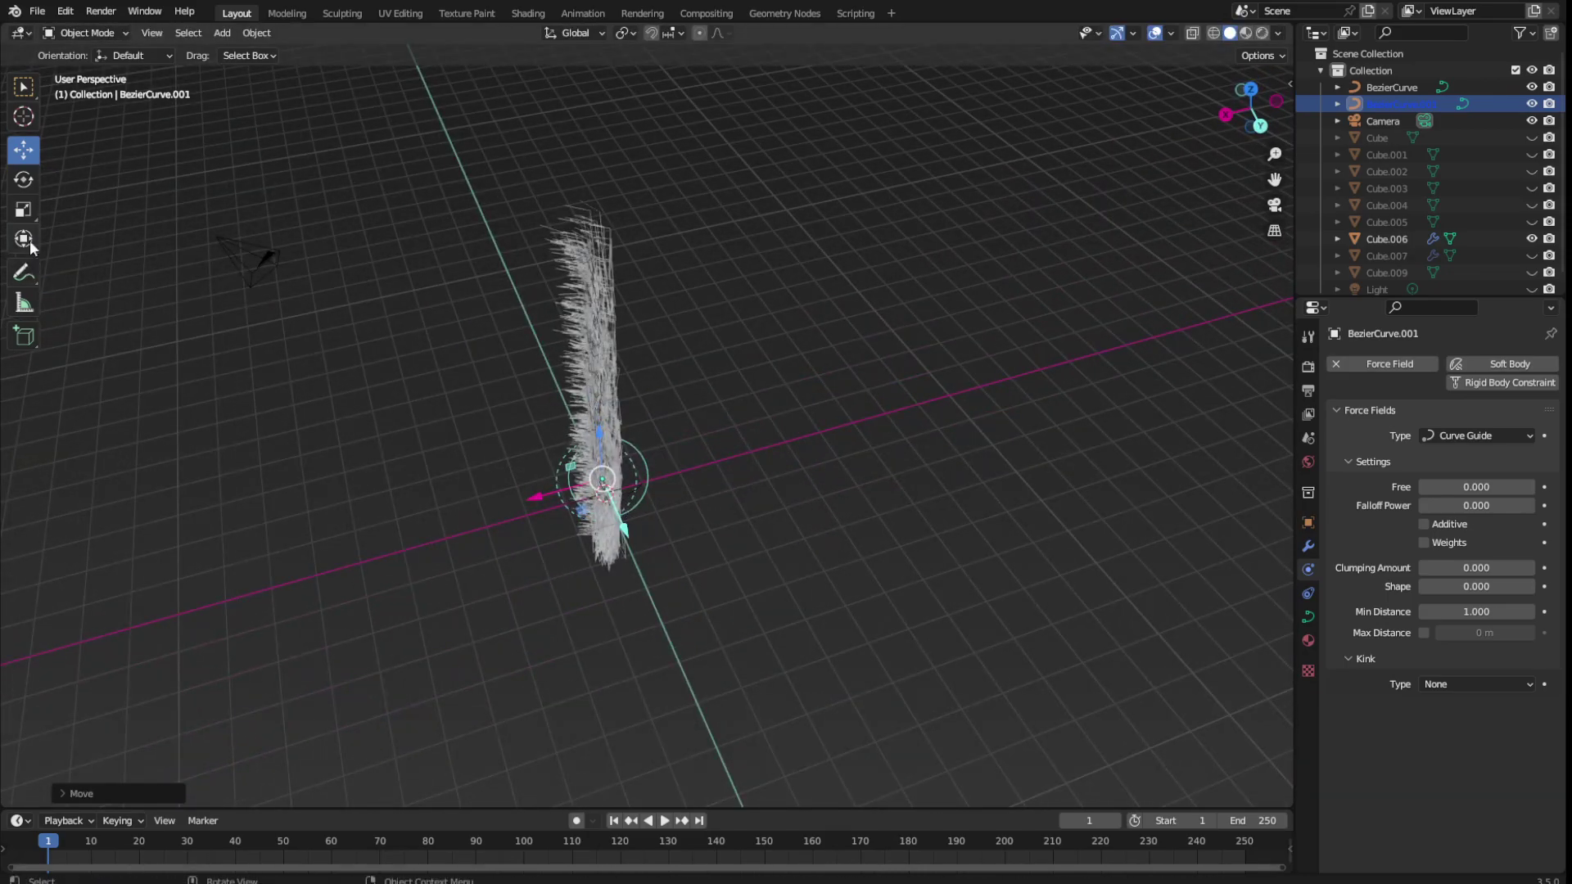
left_click(23, 179)
mouse_move(649, 459)
left_mouse_down()
mouse_move(635, 413)
mouse_move(607, 471)
left_mouse_up()
left_click(641, 491)
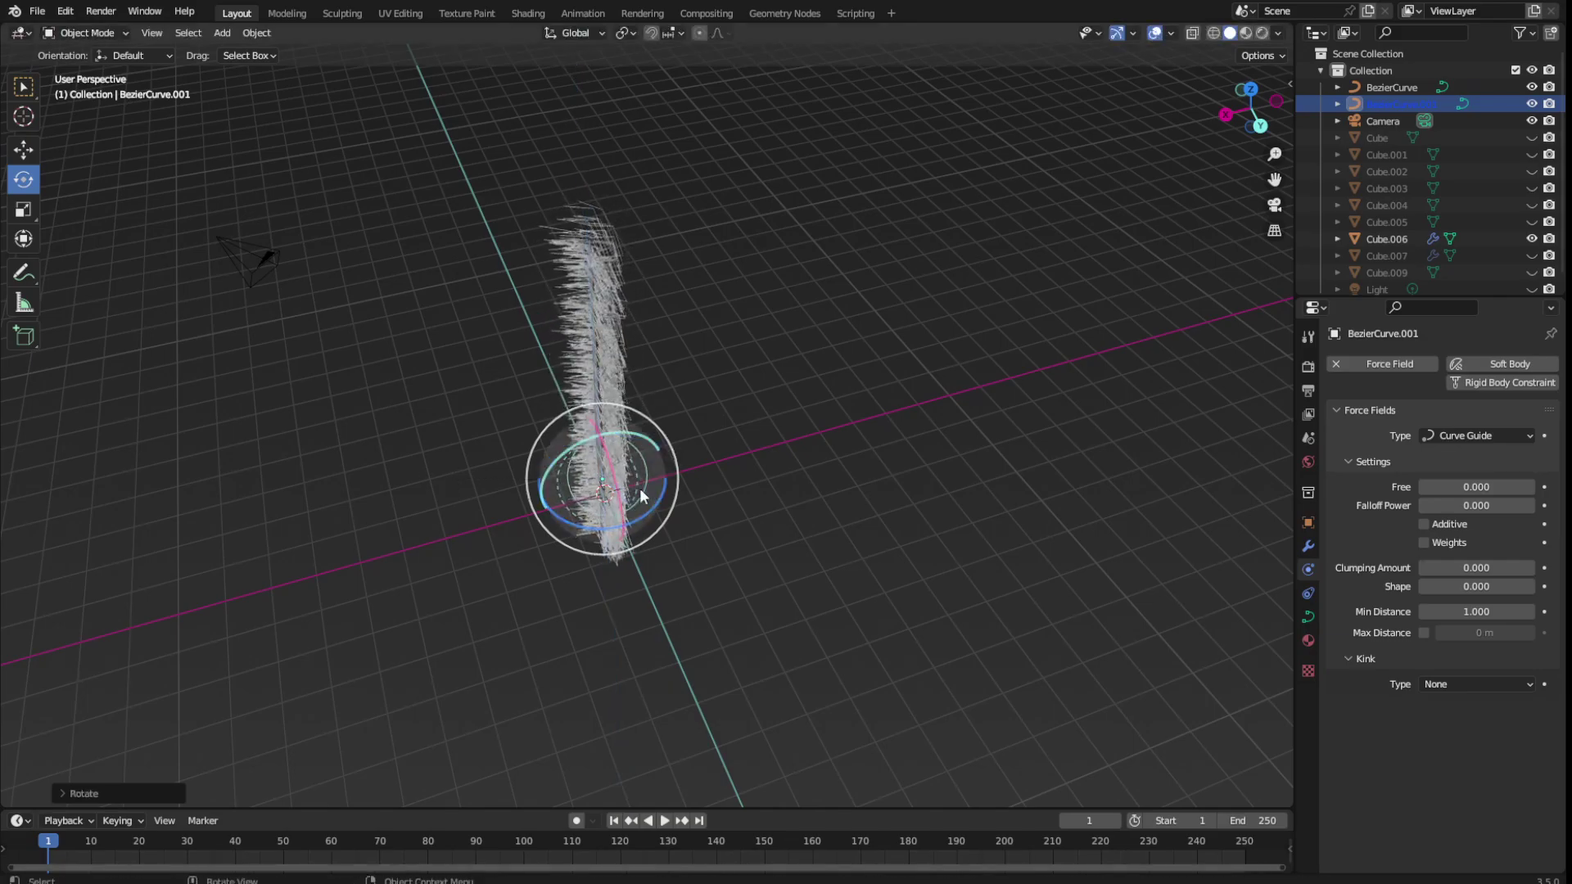
mouse_move(641, 488)
middle_mouse_down()
mouse_move(724, 548)
mouse_move(842, 516)
mouse_move(419, 332)
middle_mouse_up()
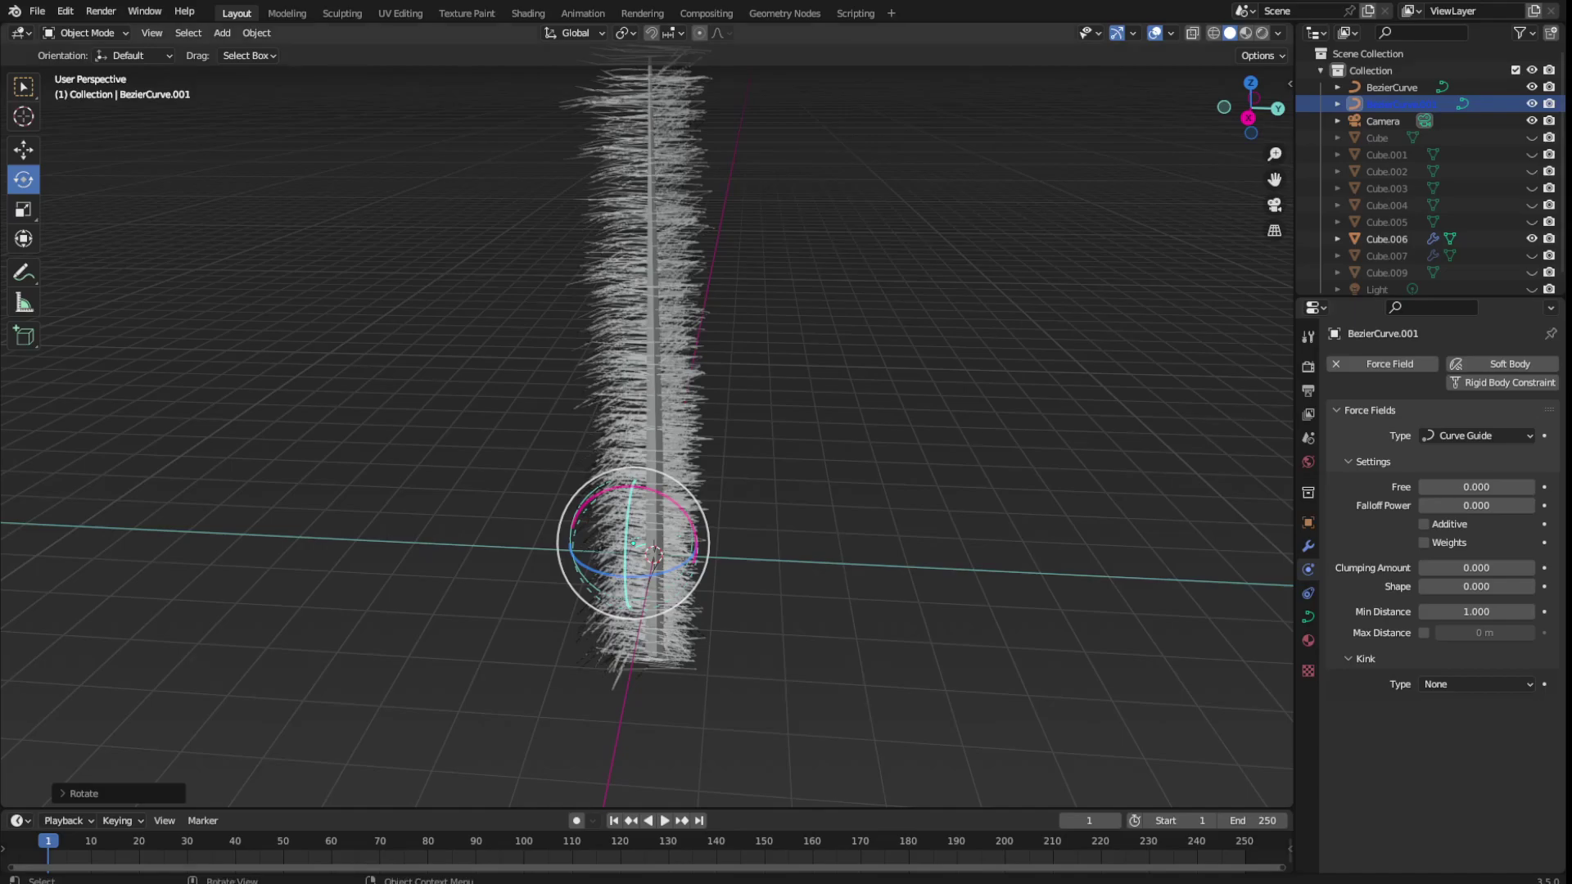
middle_click_drag(204, 447, 539, 386)
Enlarge the curve guide about 3.8 times and reposition it beside the shaft
left_click(23, 209)
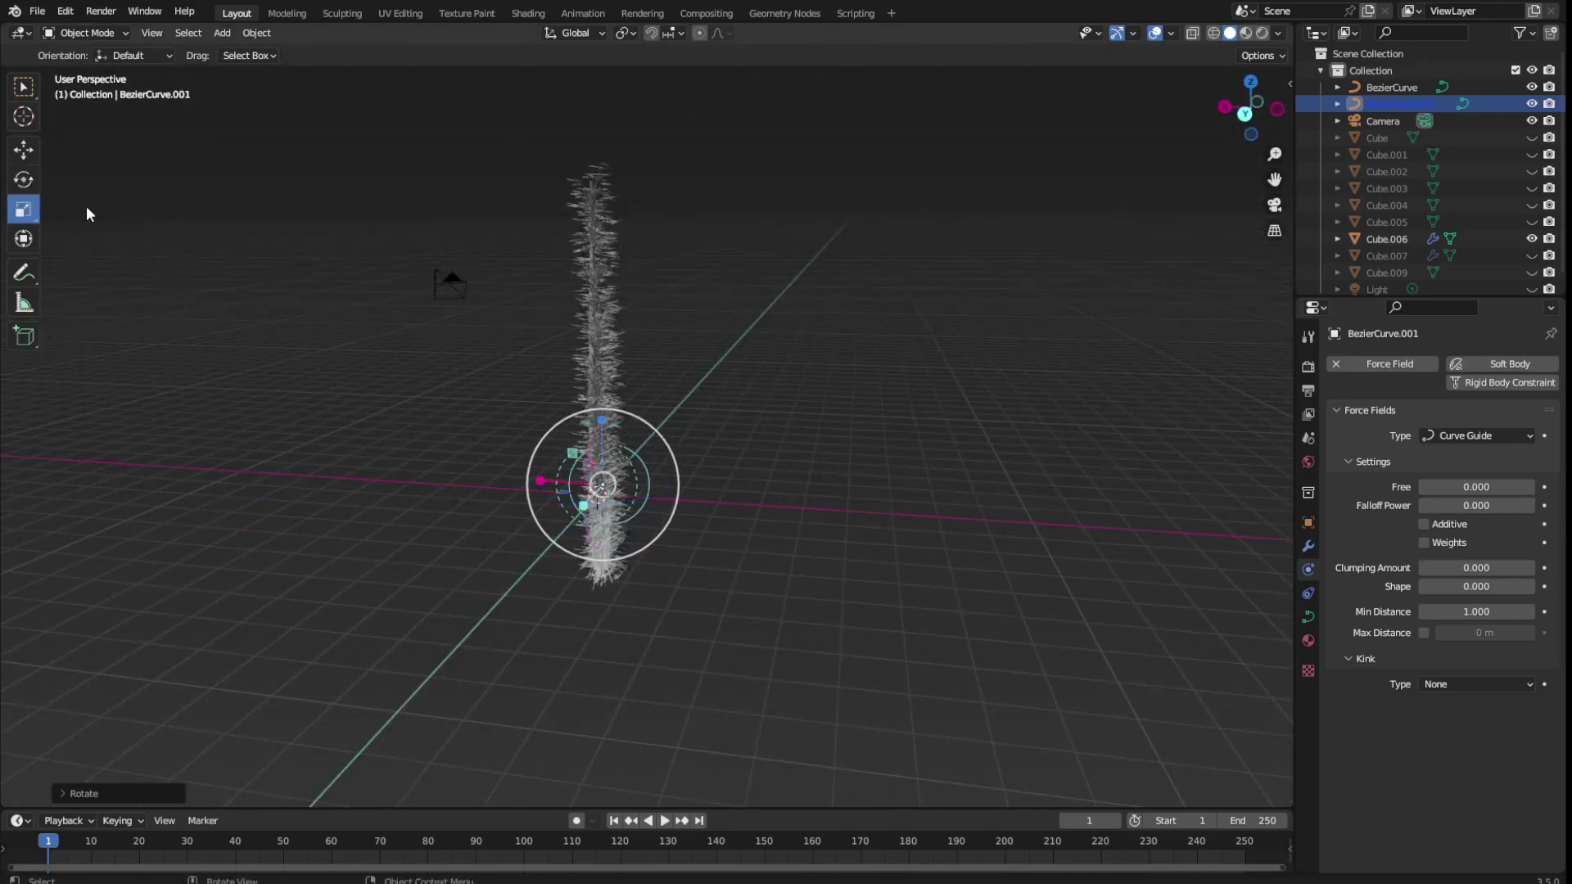
middle_click_drag(89, 215, 287, 317)
key("s")
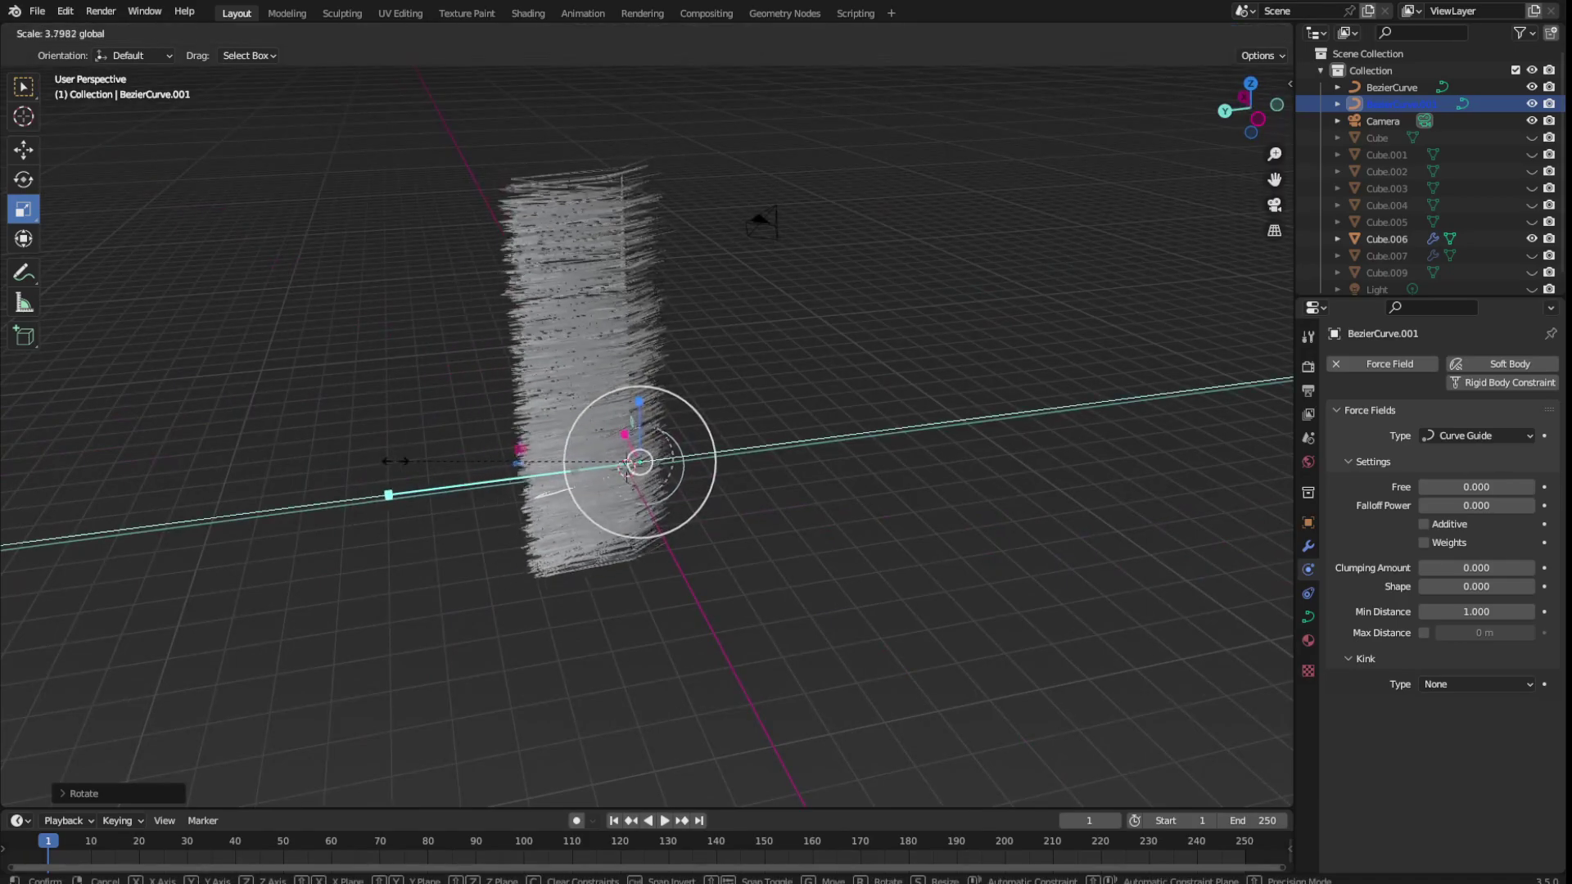
left_click(483, 470)
middle_click_drag(483, 471, 686, 398)
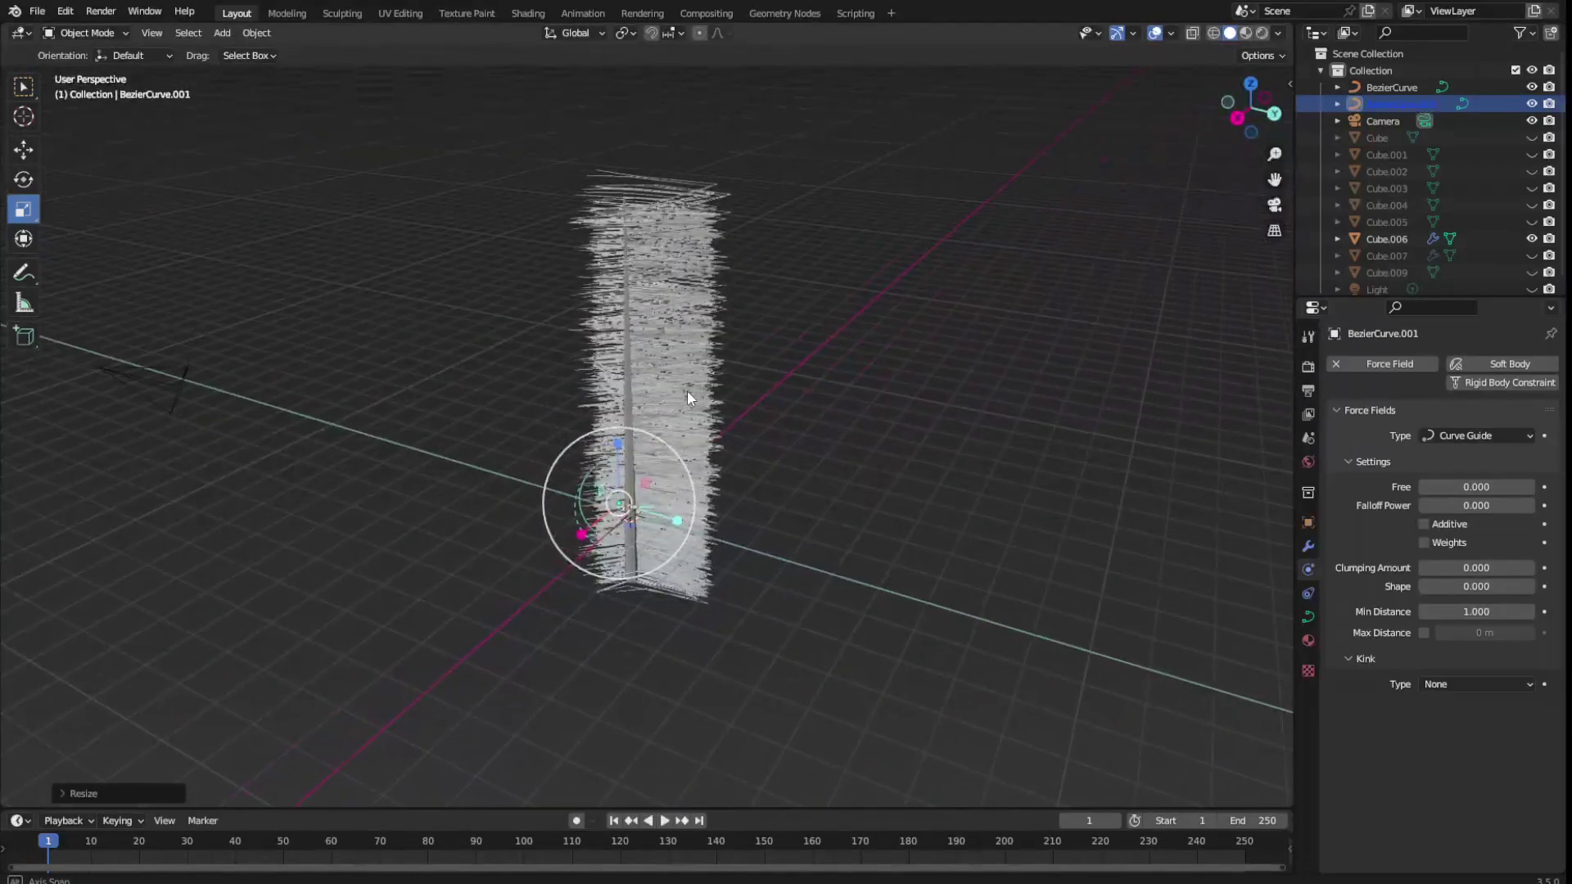
middle_click_drag(609, 428, 573, 543)
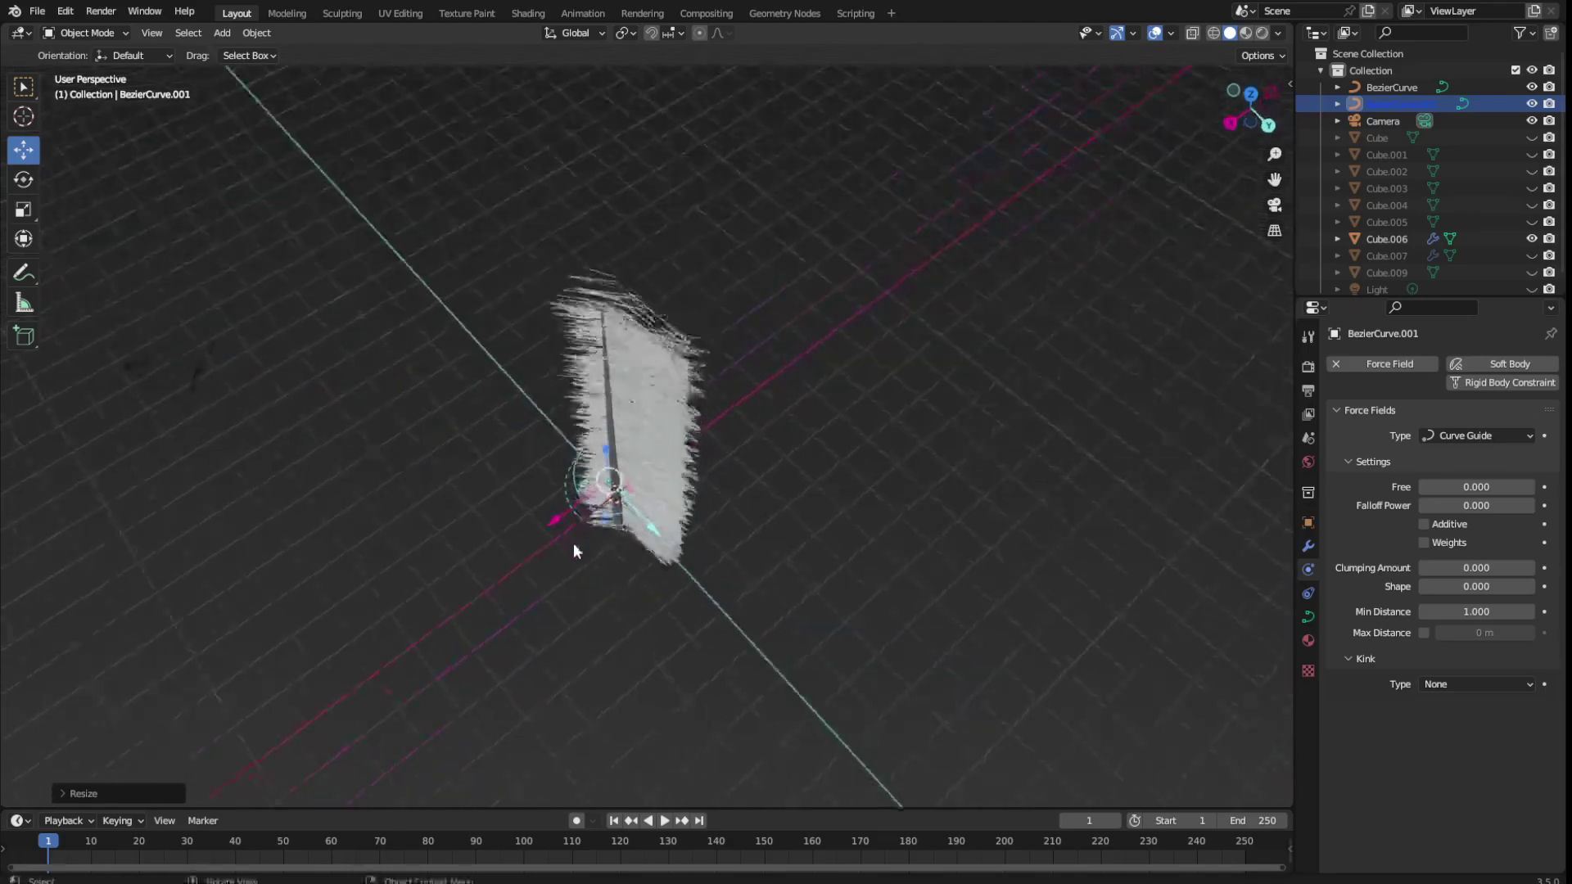
key("g")
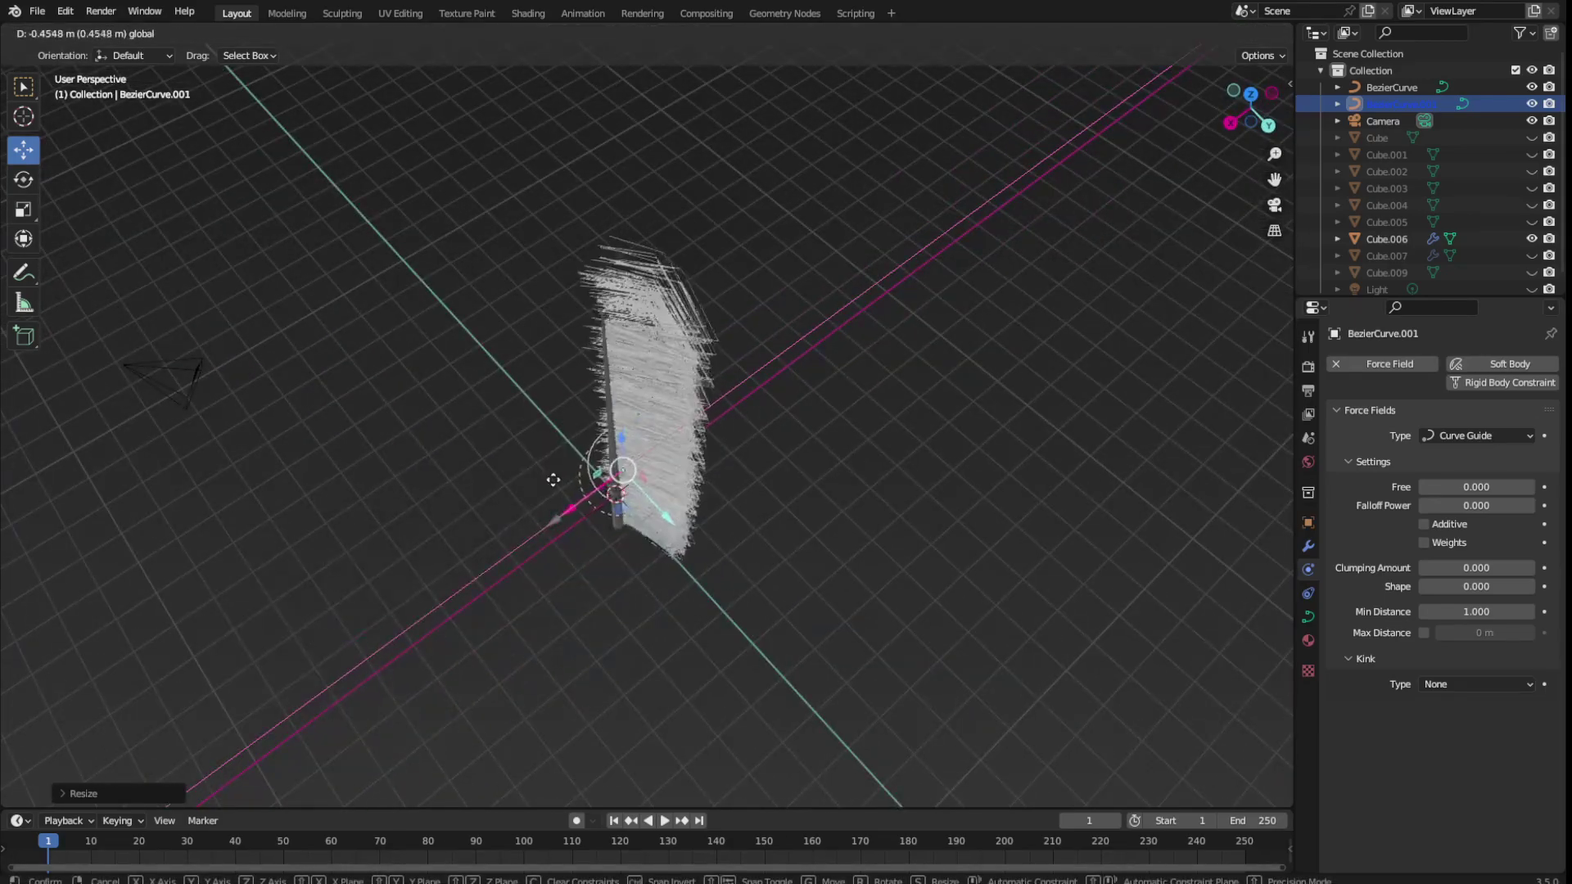
left_click(576, 499)
key("g")
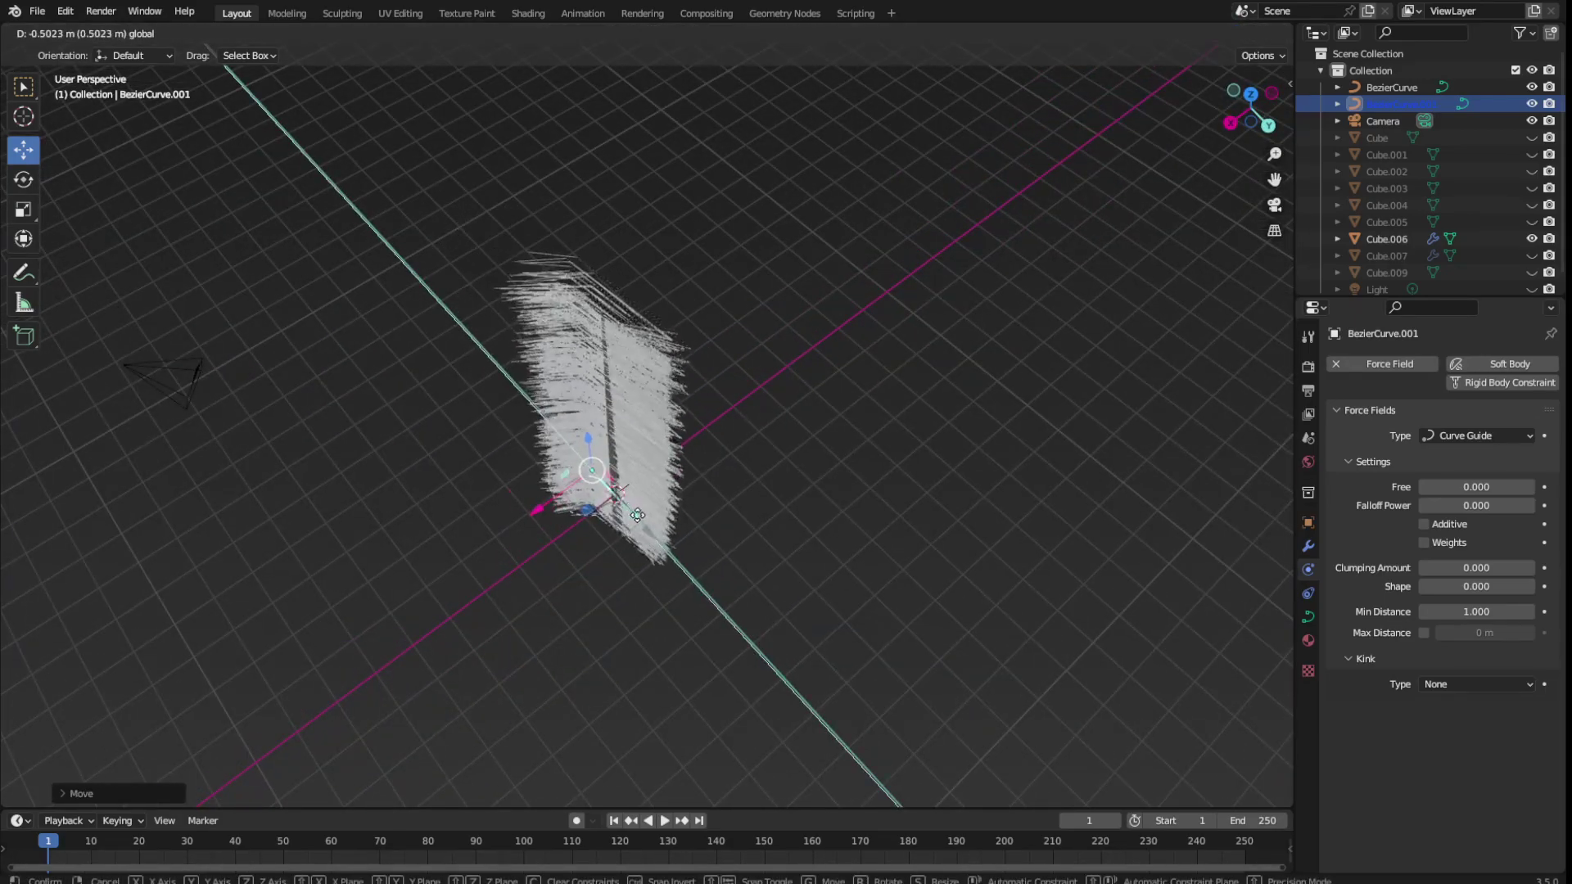
left_click(655, 516)
middle_click_drag(656, 516, 688, 479)
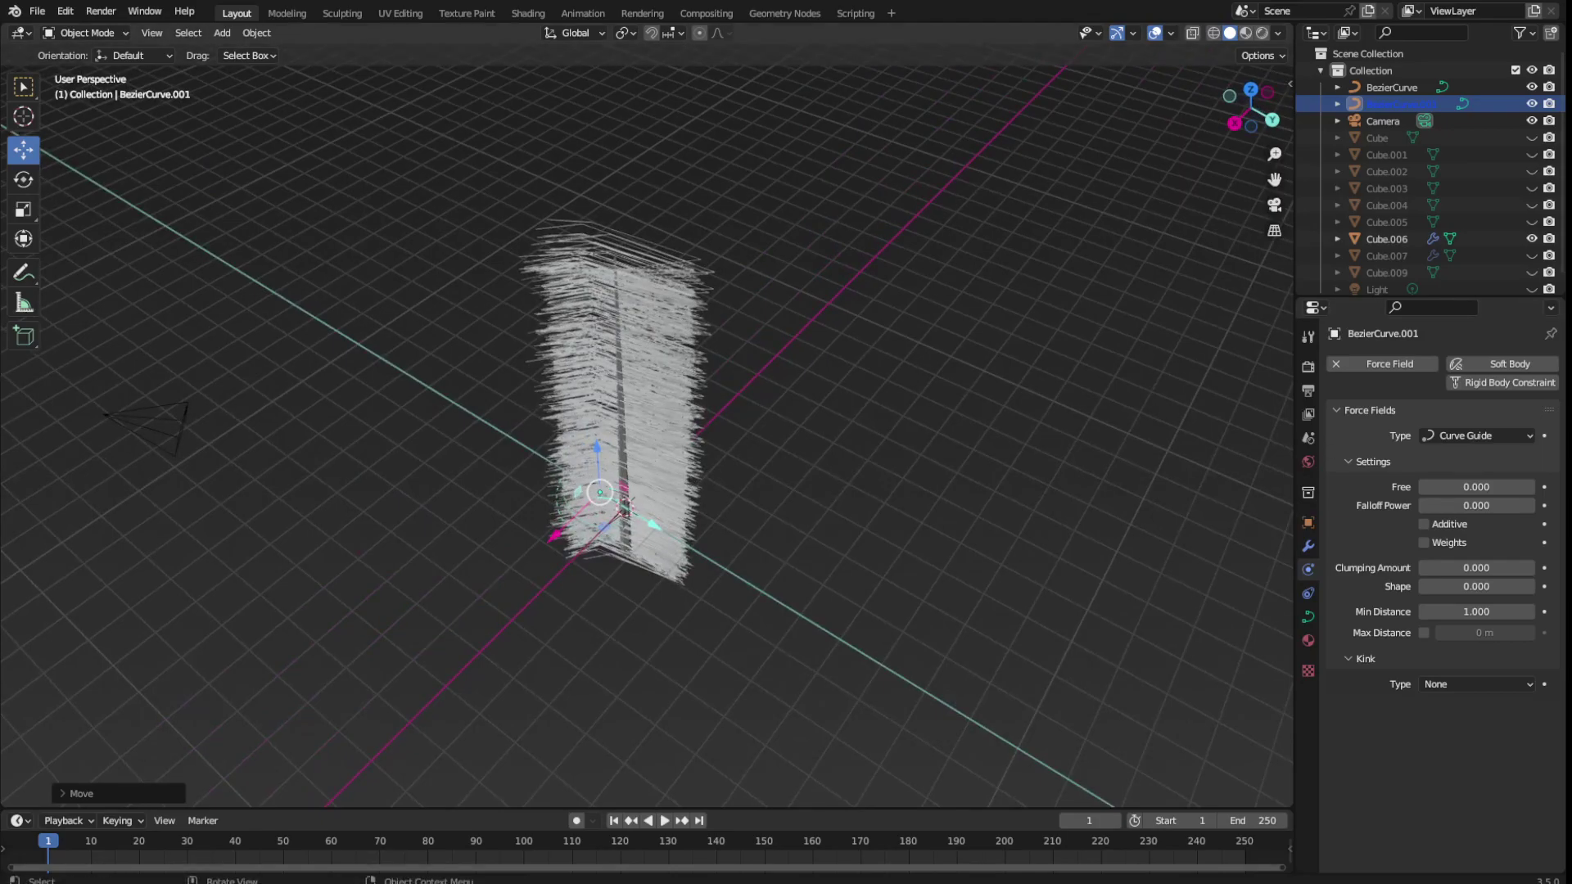
middle_click_drag(624, 508, 770, 425)
Scale all scene objects together by 1.7374, then select only the shaft Cube.006
key("a")
key("s")
left_click(639, 442)
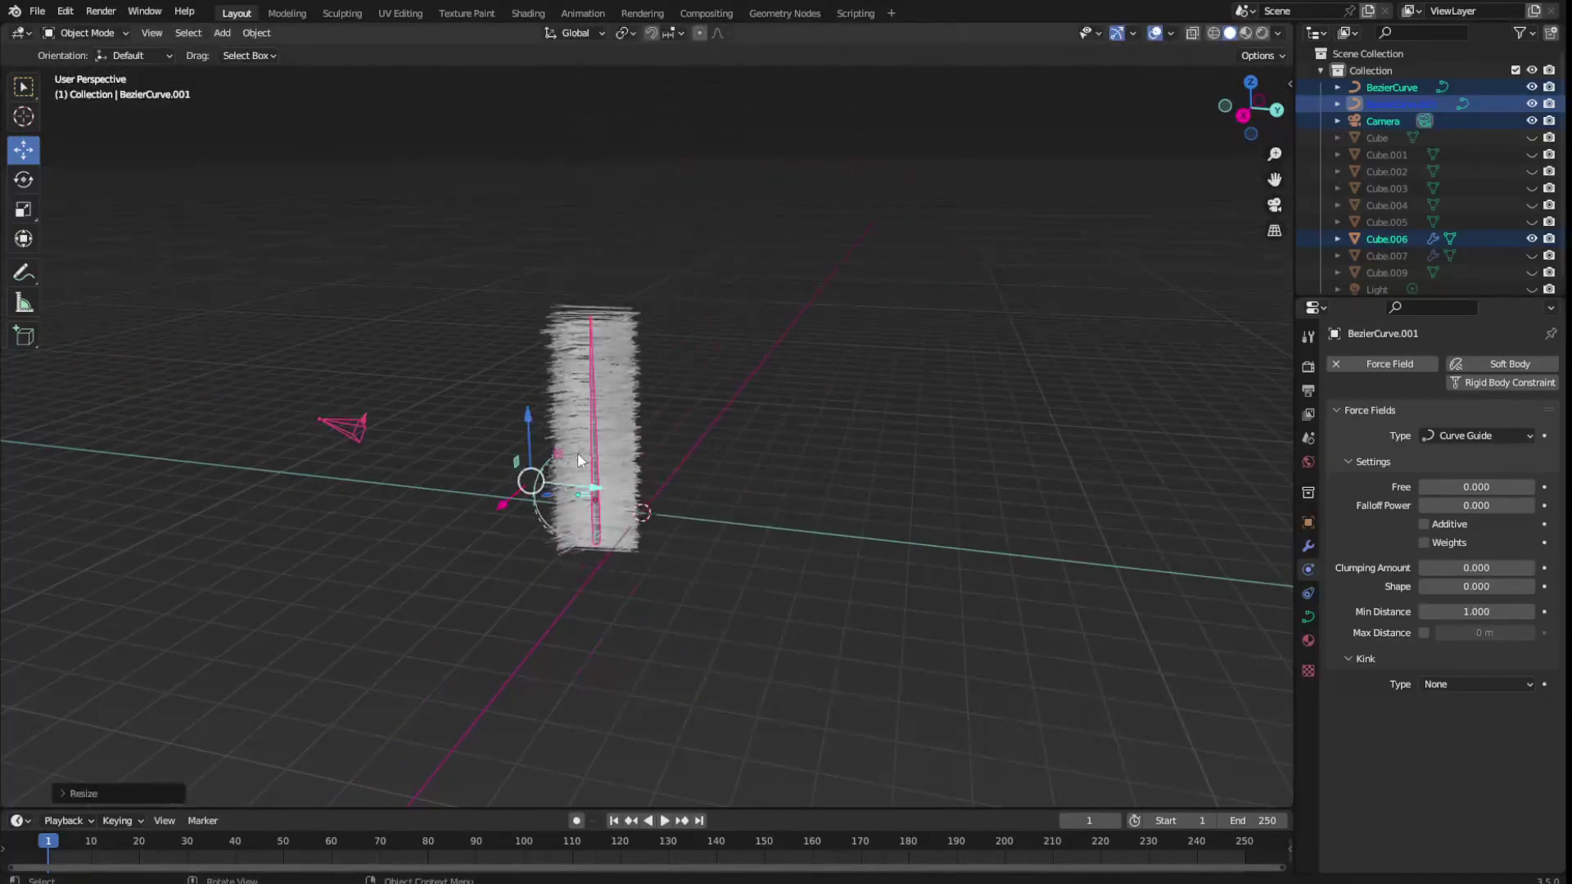
key("s")
left_click(604, 423)
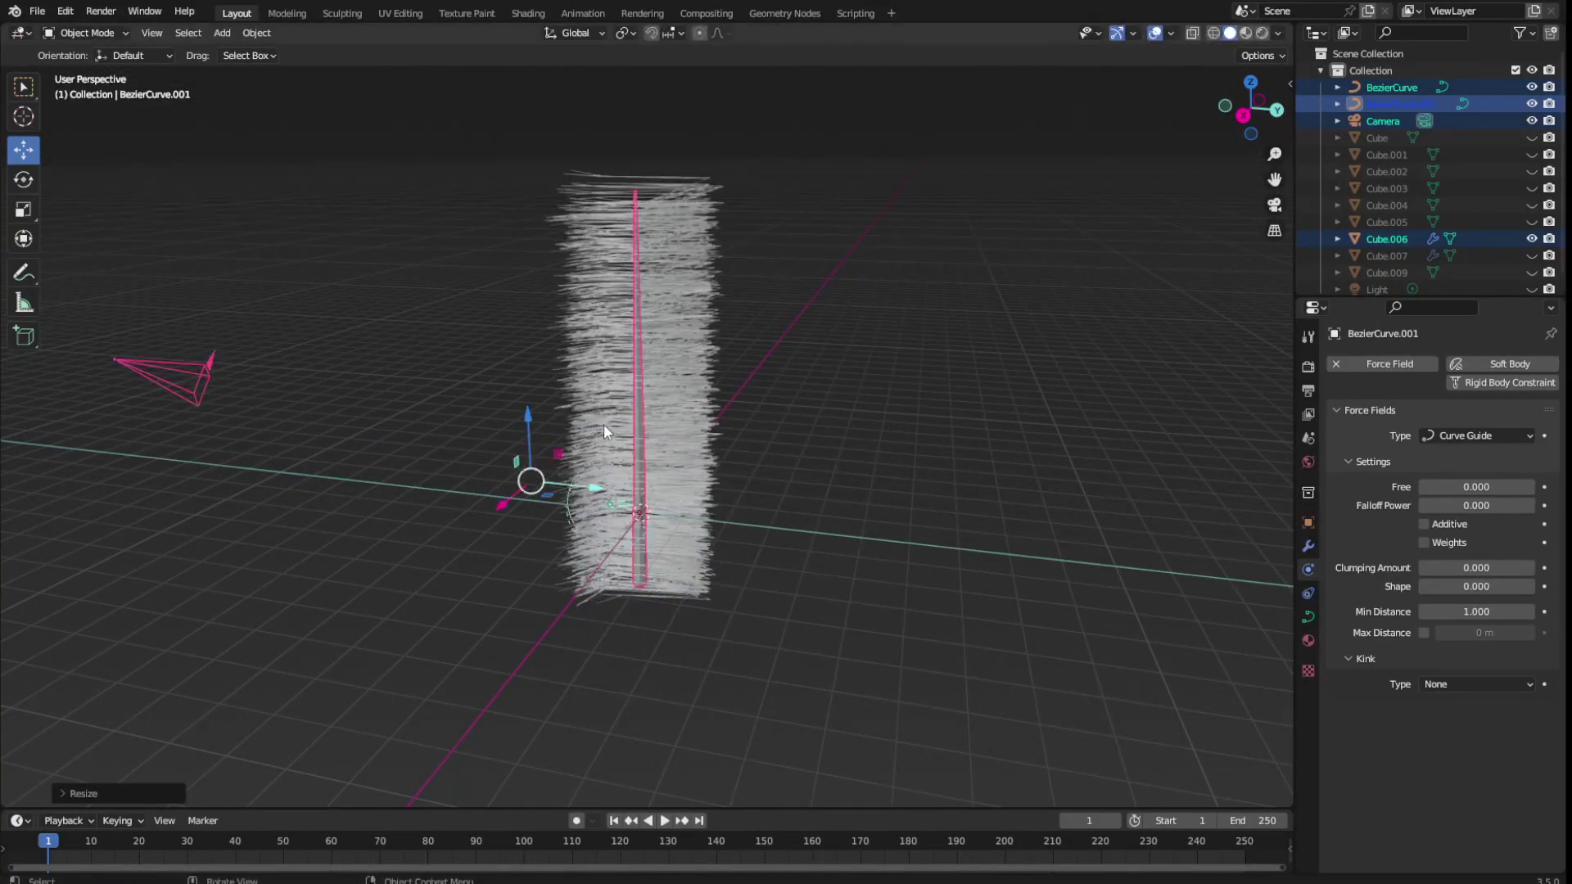
left_click(592, 506)
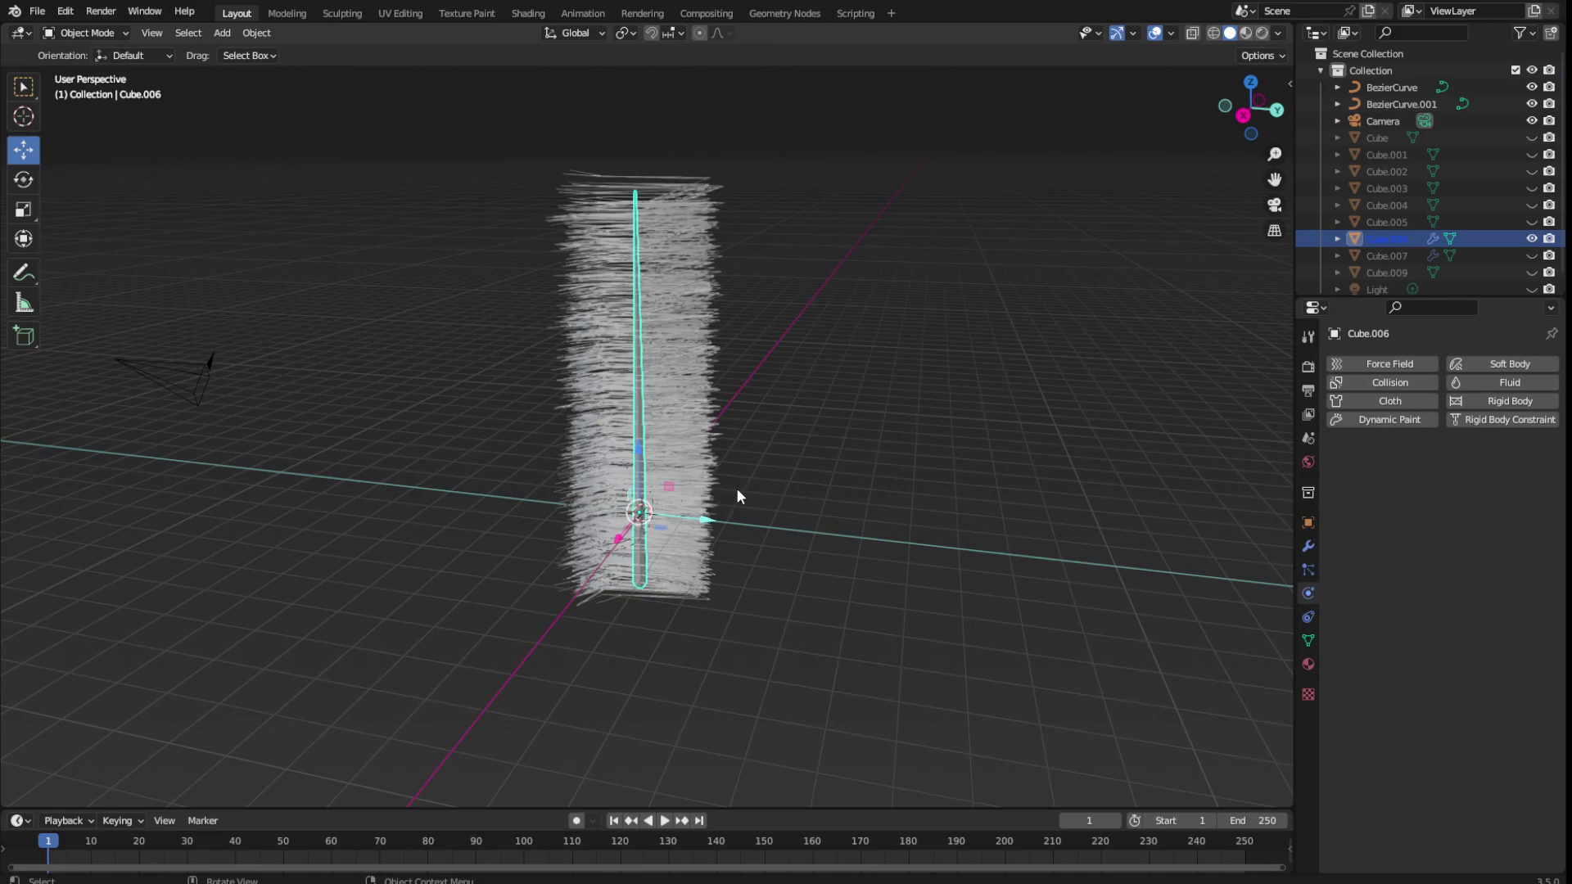
Add the curves and camera to the selection and confirm a scale left unchanged
key("a")
key("s")
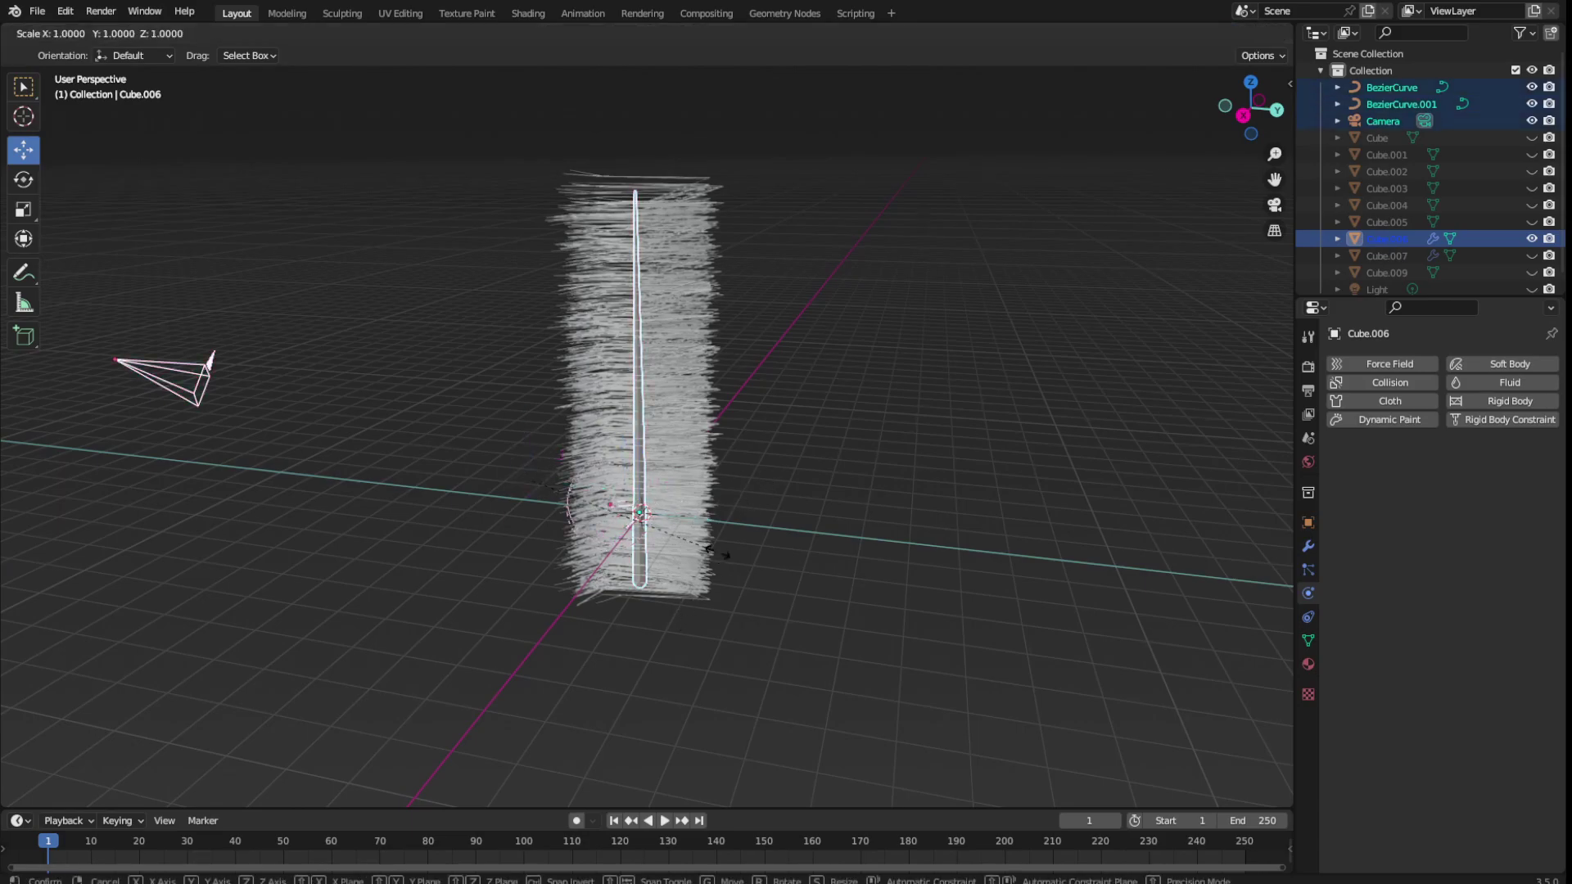
left_click(695, 513)
middle_click_drag(695, 513, 816, 513)
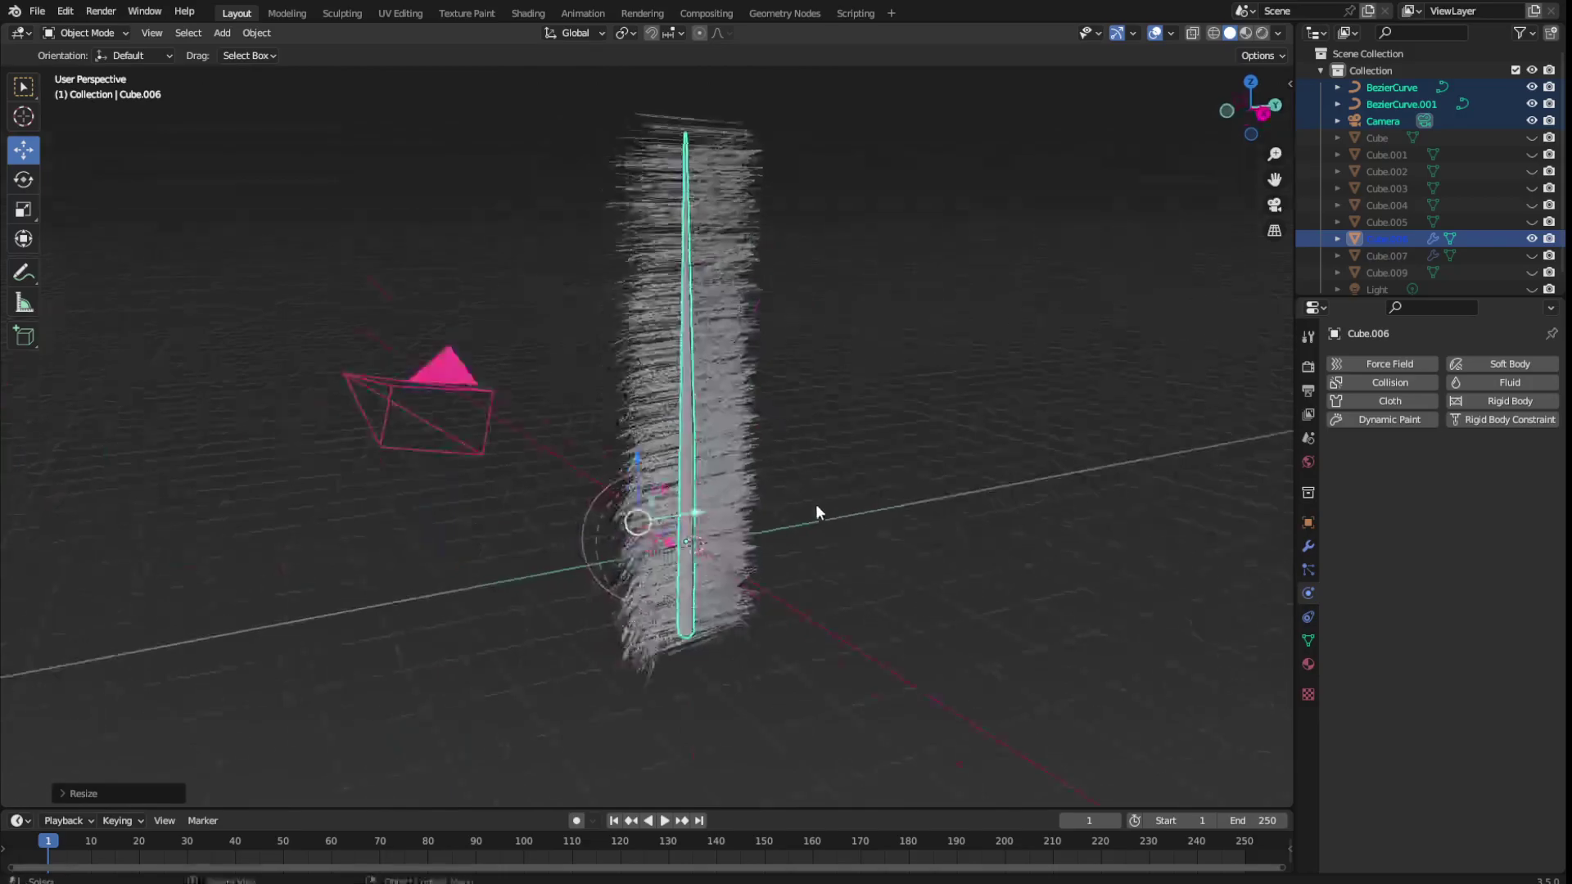
Box-select around the hair to narrow the selection down to the shaft alone
left_click_drag(685, 439, 576, 550)
middle_click_drag(892, 507, 763, 494)
left_click_drag(703, 389, 570, 573)
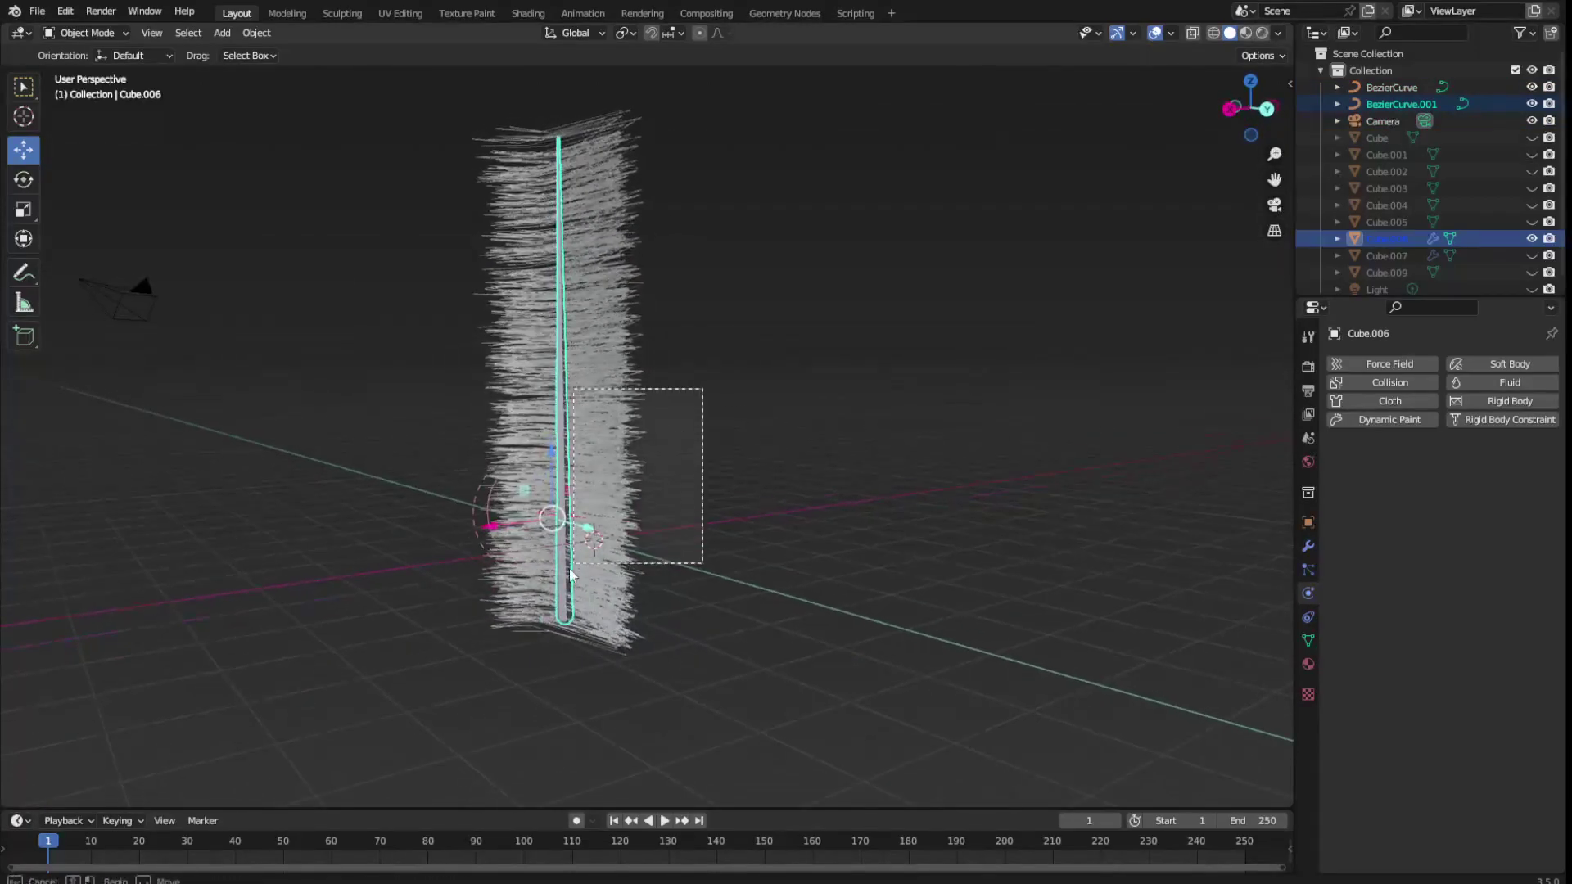
mouse_move(570, 574)
middle_mouse_down()
mouse_move(765, 544)
mouse_move(524, 441)
middle_mouse_up()
left_click_drag(544, 298, 591, 612)
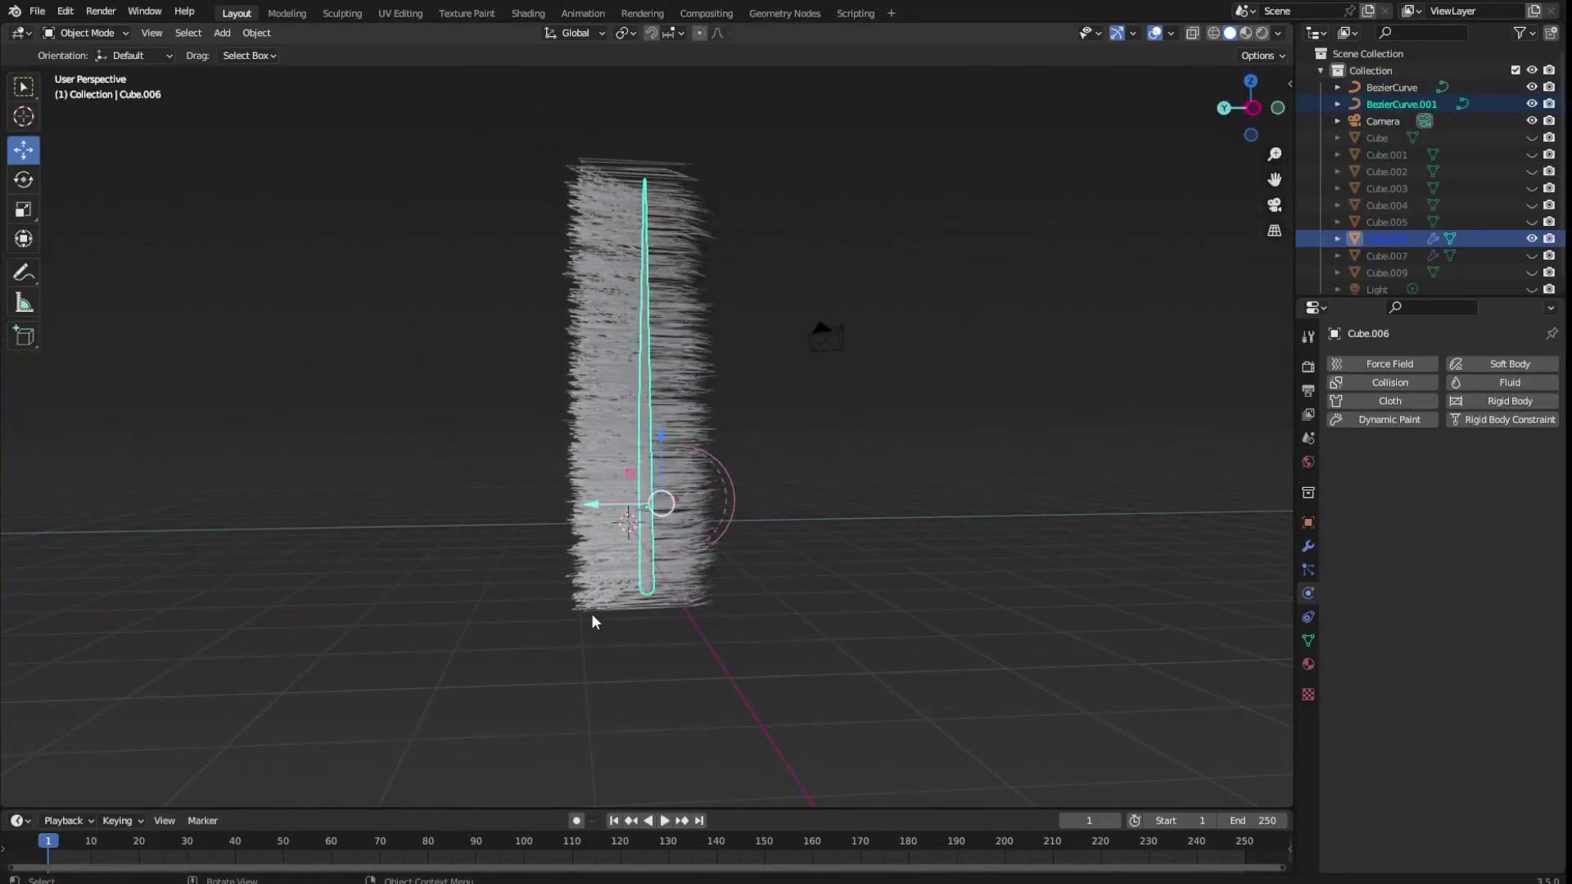
left_click_drag(595, 501, 1024, 490)
left_click(583, 523)
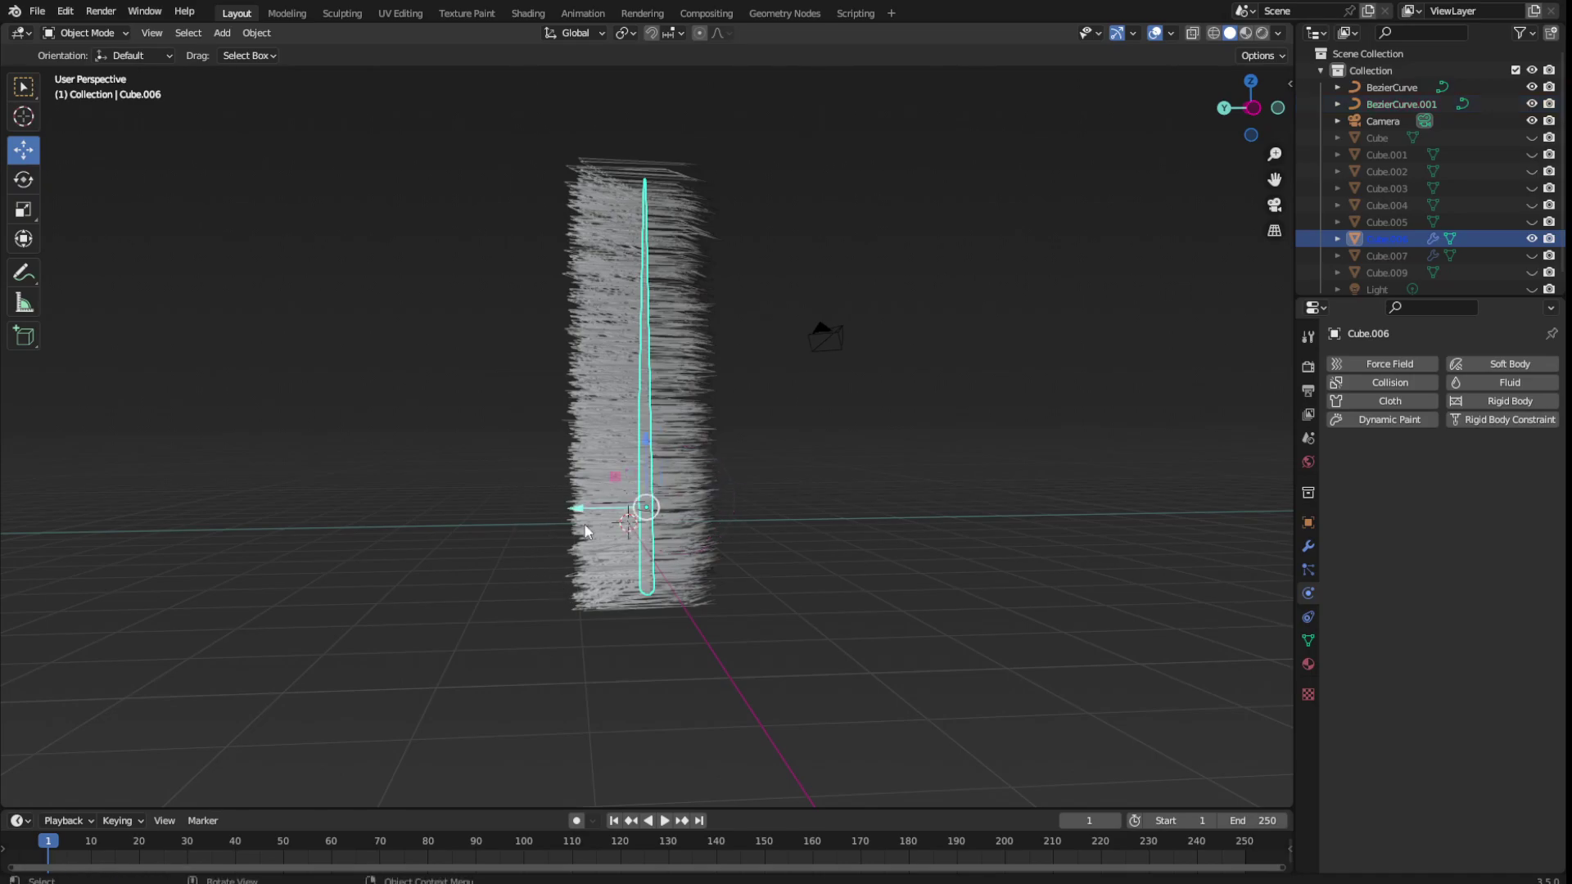
Move the shaft and hair along X, then undo the change twice
left_click_drag(584, 528, 935, 543)
mouse_move(935, 544)
middle_mouse_down()
mouse_move(833, 663)
mouse_move(774, 678)
mouse_move(539, 565)
mouse_move(558, 560)
mouse_move(443, 492)
mouse_move(696, 475)
mouse_move(702, 498)
middle_mouse_up()
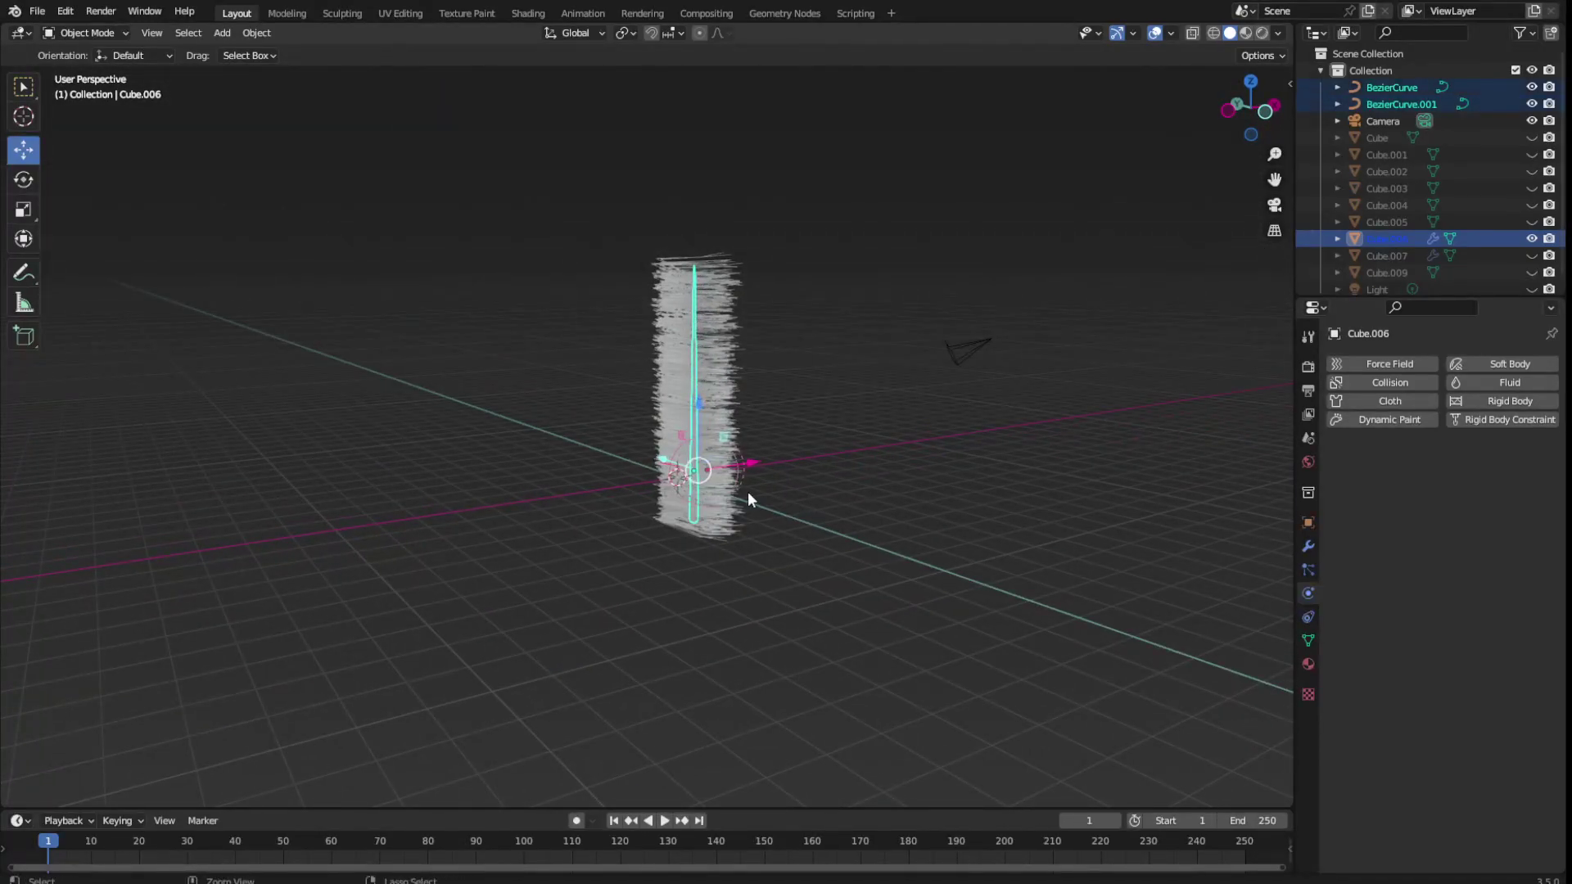
key("ctrl+z")
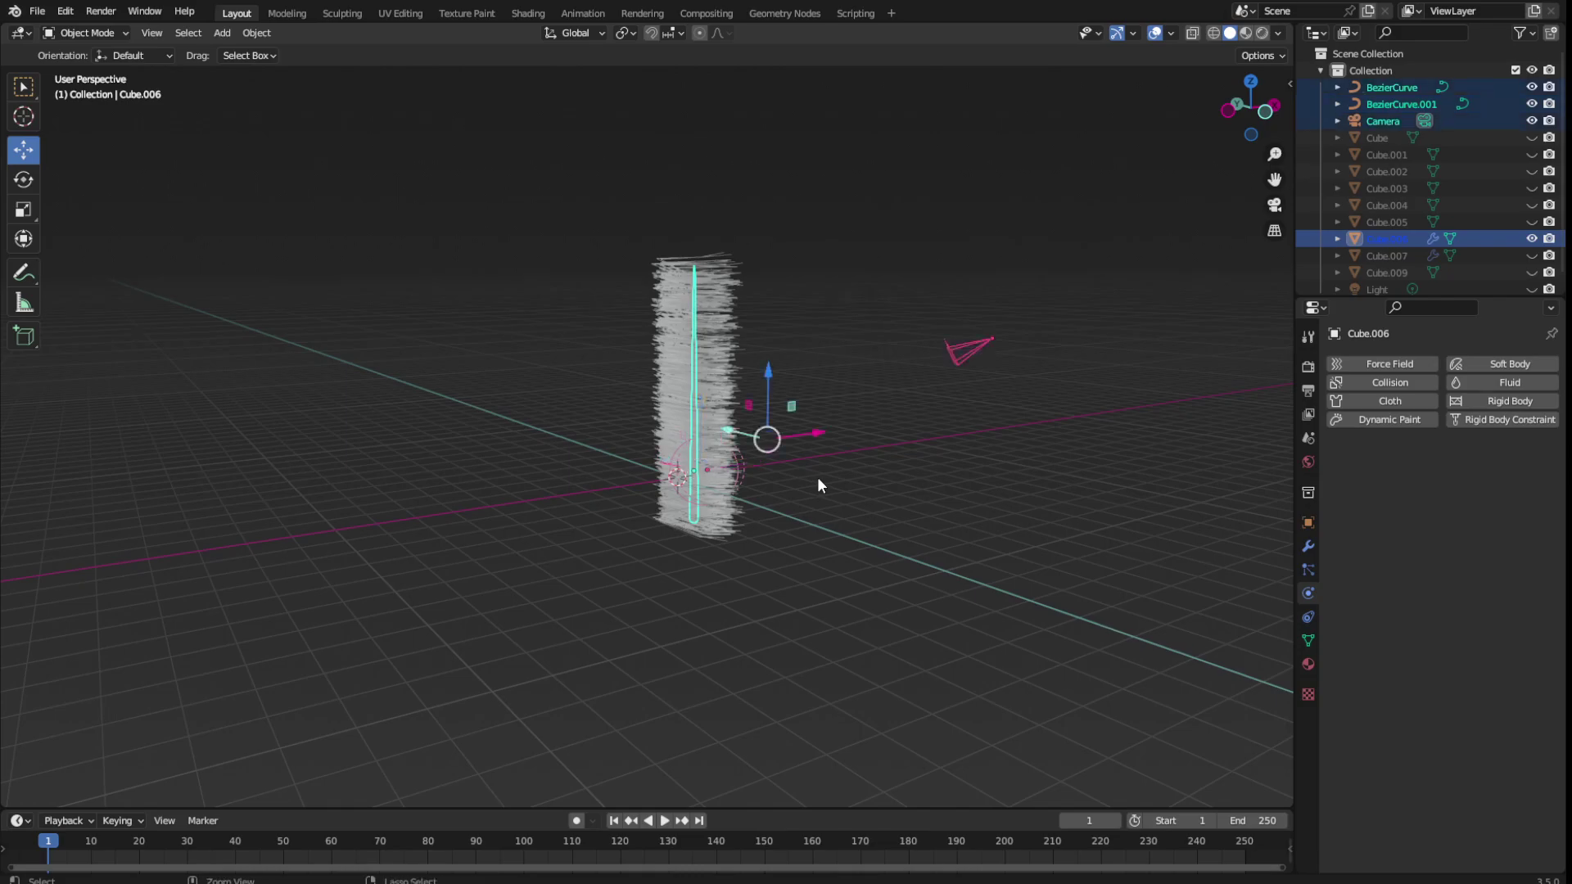
key("ctrl+z")
Move the hair object, then undo back to BezierCurve.001 with default guide values
key("ctrl+z")
key("ctrl+z")
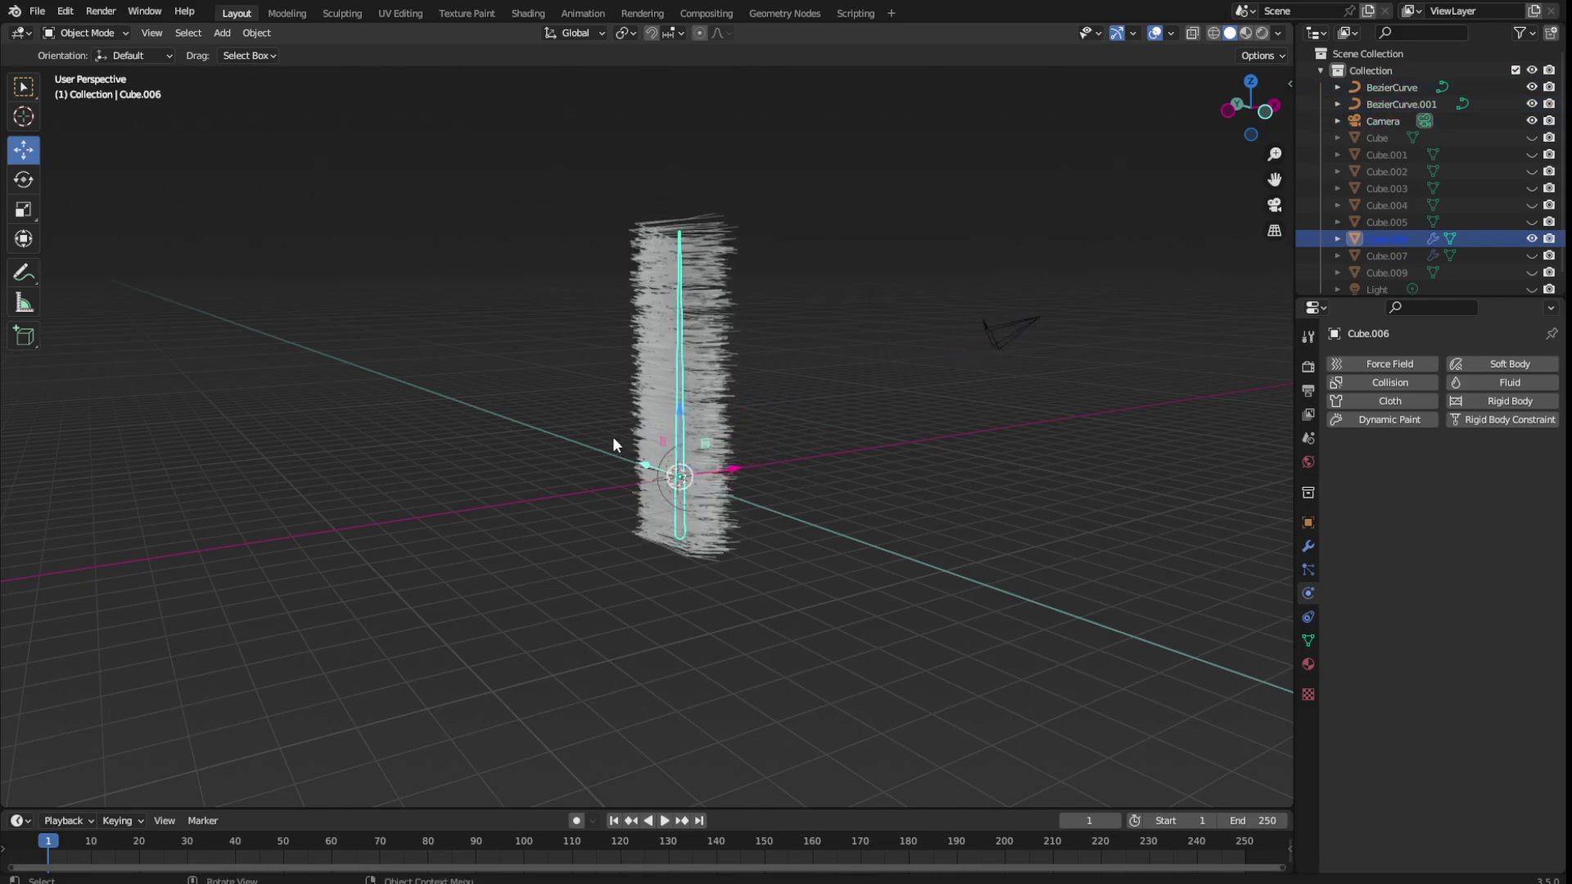
key("g")
left_click(606, 467)
mouse_move(606, 467)
middle_mouse_down()
mouse_move(598, 492)
mouse_move(494, 455)
mouse_move(571, 447)
middle_mouse_up()
key("ctrl+z")
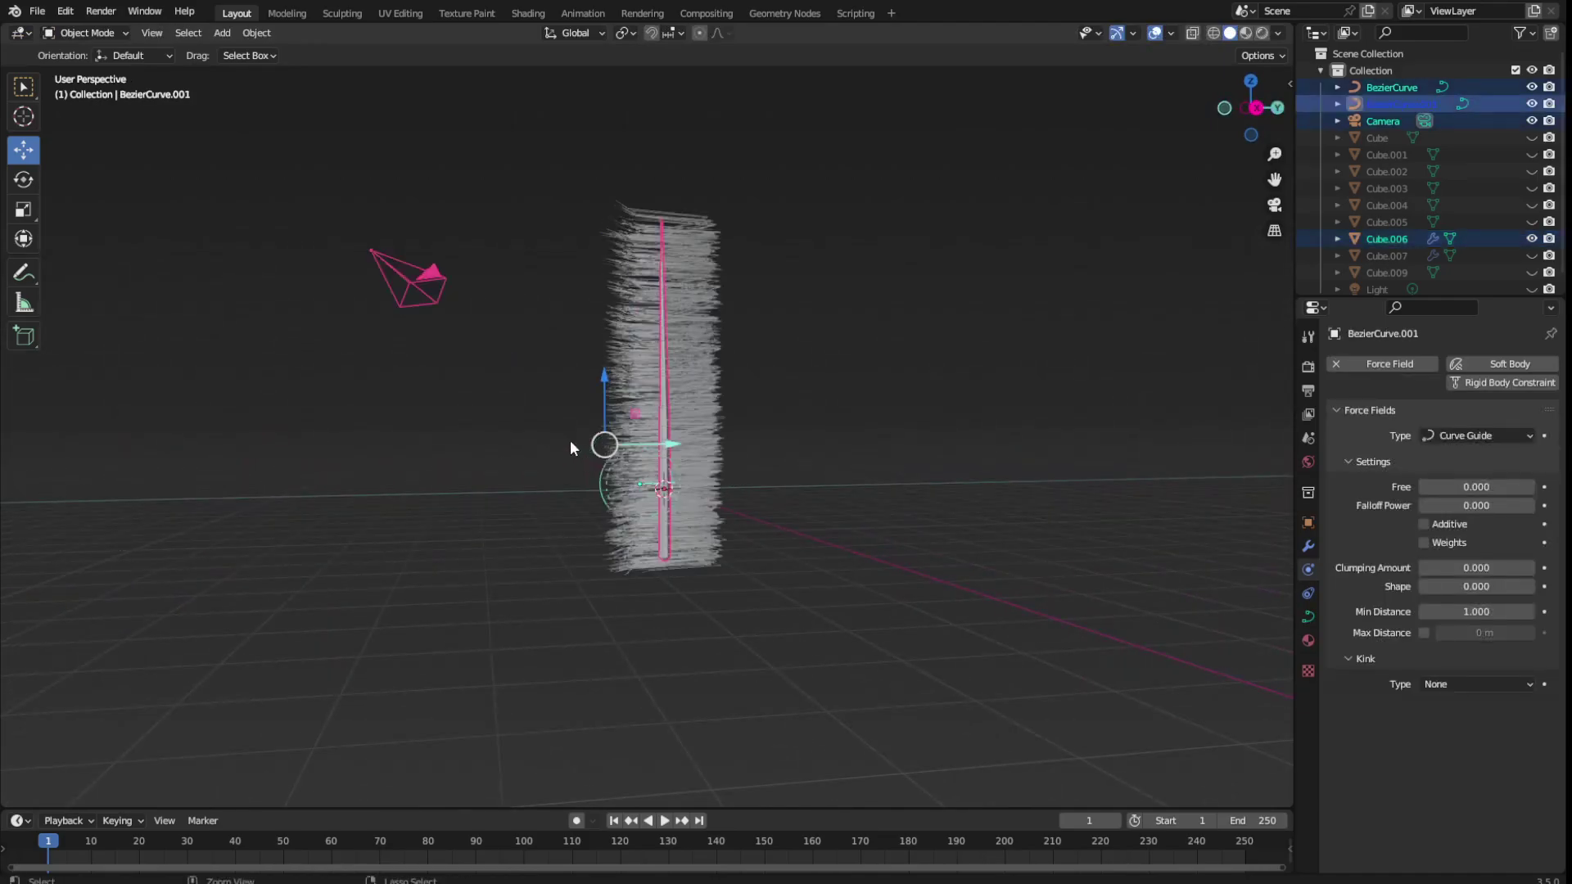
key("ctrl+z")
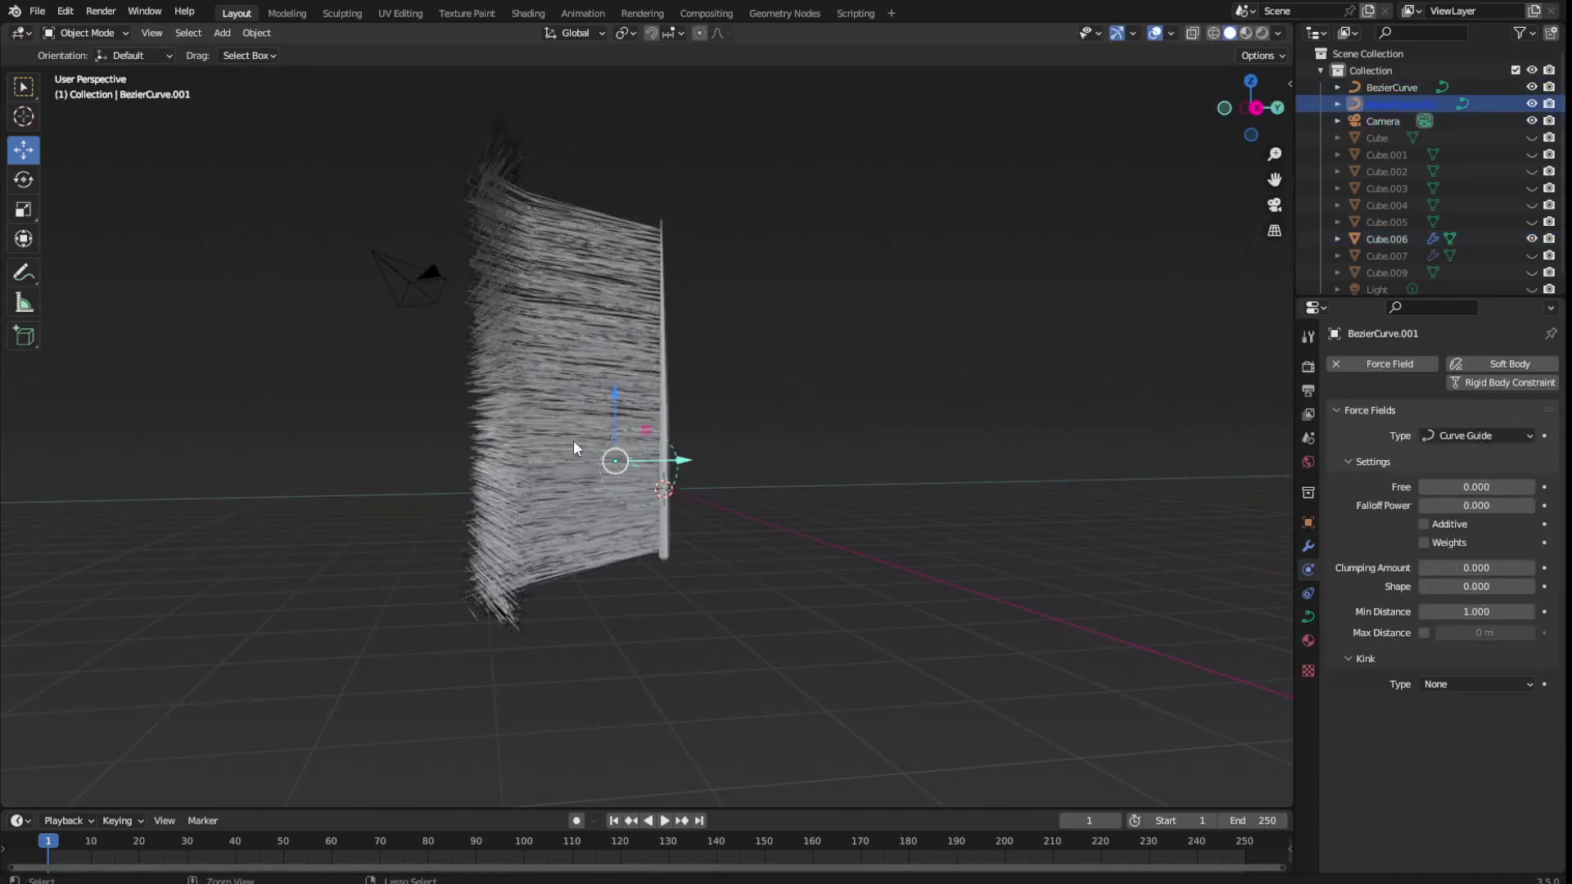
Undo, move BezierCurve.001 about 1.057 m along Z and set its field to Curve Guide
key("ctrl+z")
mouse_move(729, 440)
middle_mouse_down()
mouse_move(711, 489)
mouse_move(757, 443)
middle_mouse_up()
mouse_move(602, 403)
left_mouse_down()
mouse_move(688, 534)
mouse_move(681, 426)
left_mouse_up()
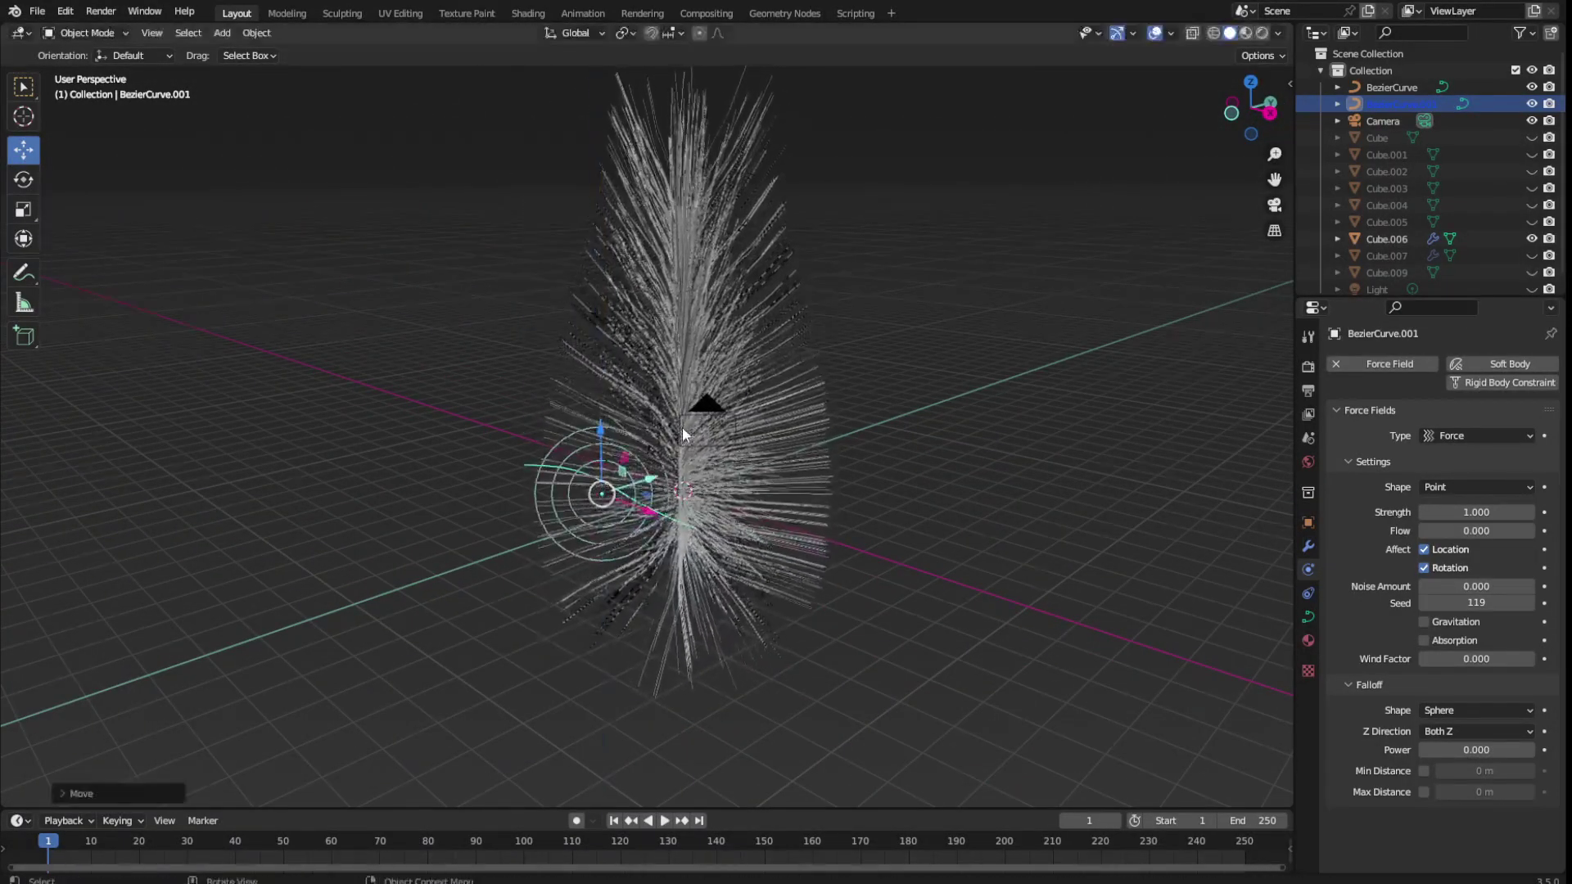
left_click(1484, 436)
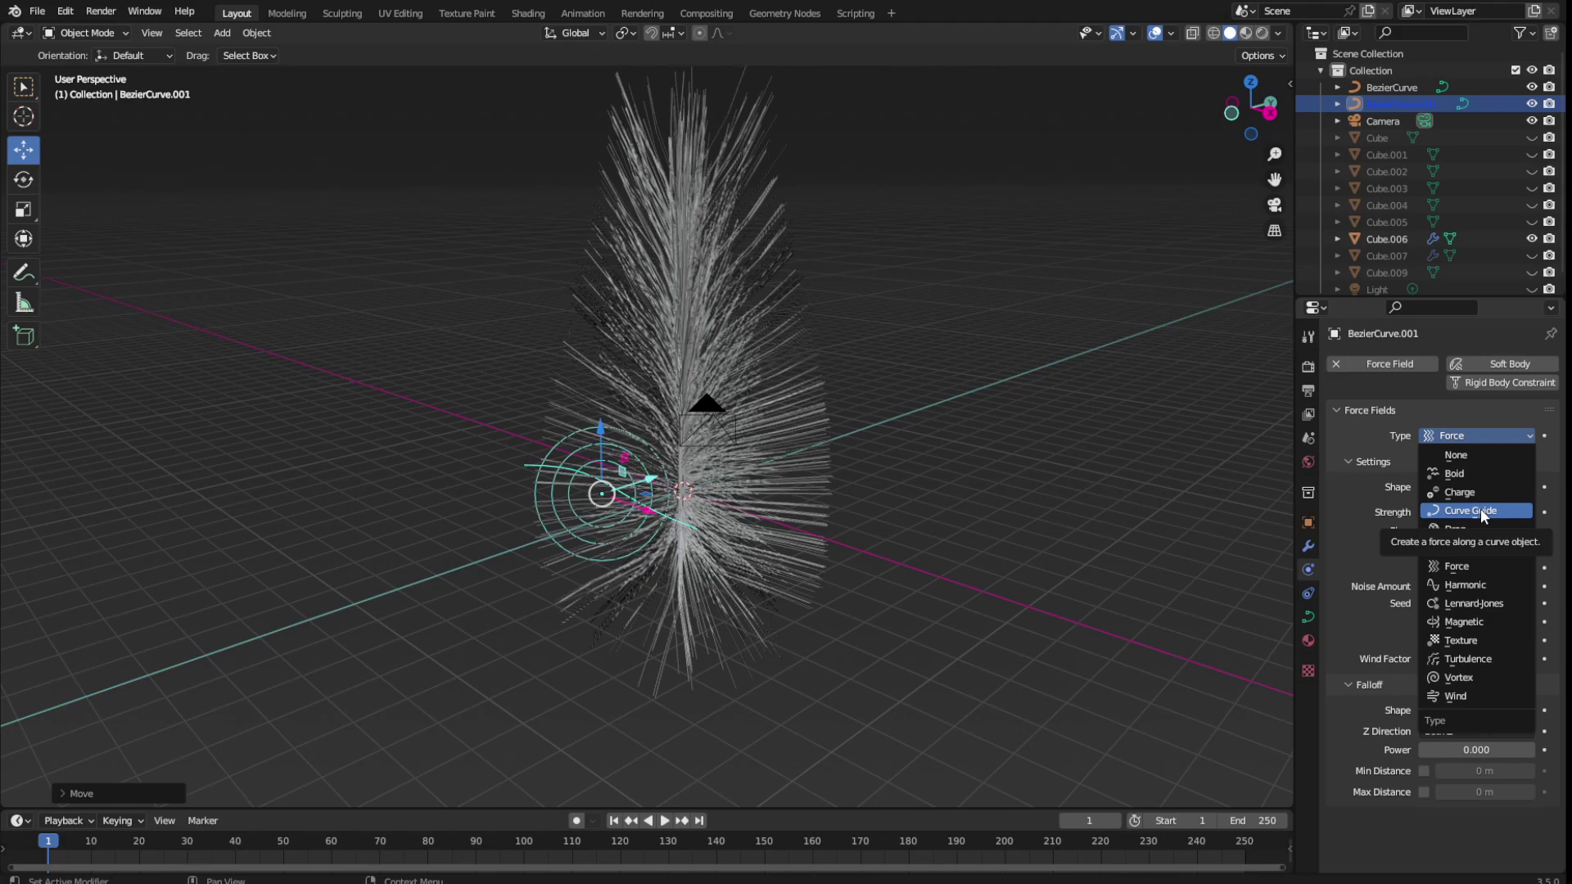
left_click(1471, 510)
mouse_move(537, 517)
middle_mouse_down()
mouse_move(701, 499)
mouse_move(665, 473)
mouse_move(559, 464)
mouse_move(330, 371)
middle_mouse_up()
Shrink and tilt BezierCurve.001 with the scale and rotate gizmos, undo the extra rotation, and save
left_click(23, 211)
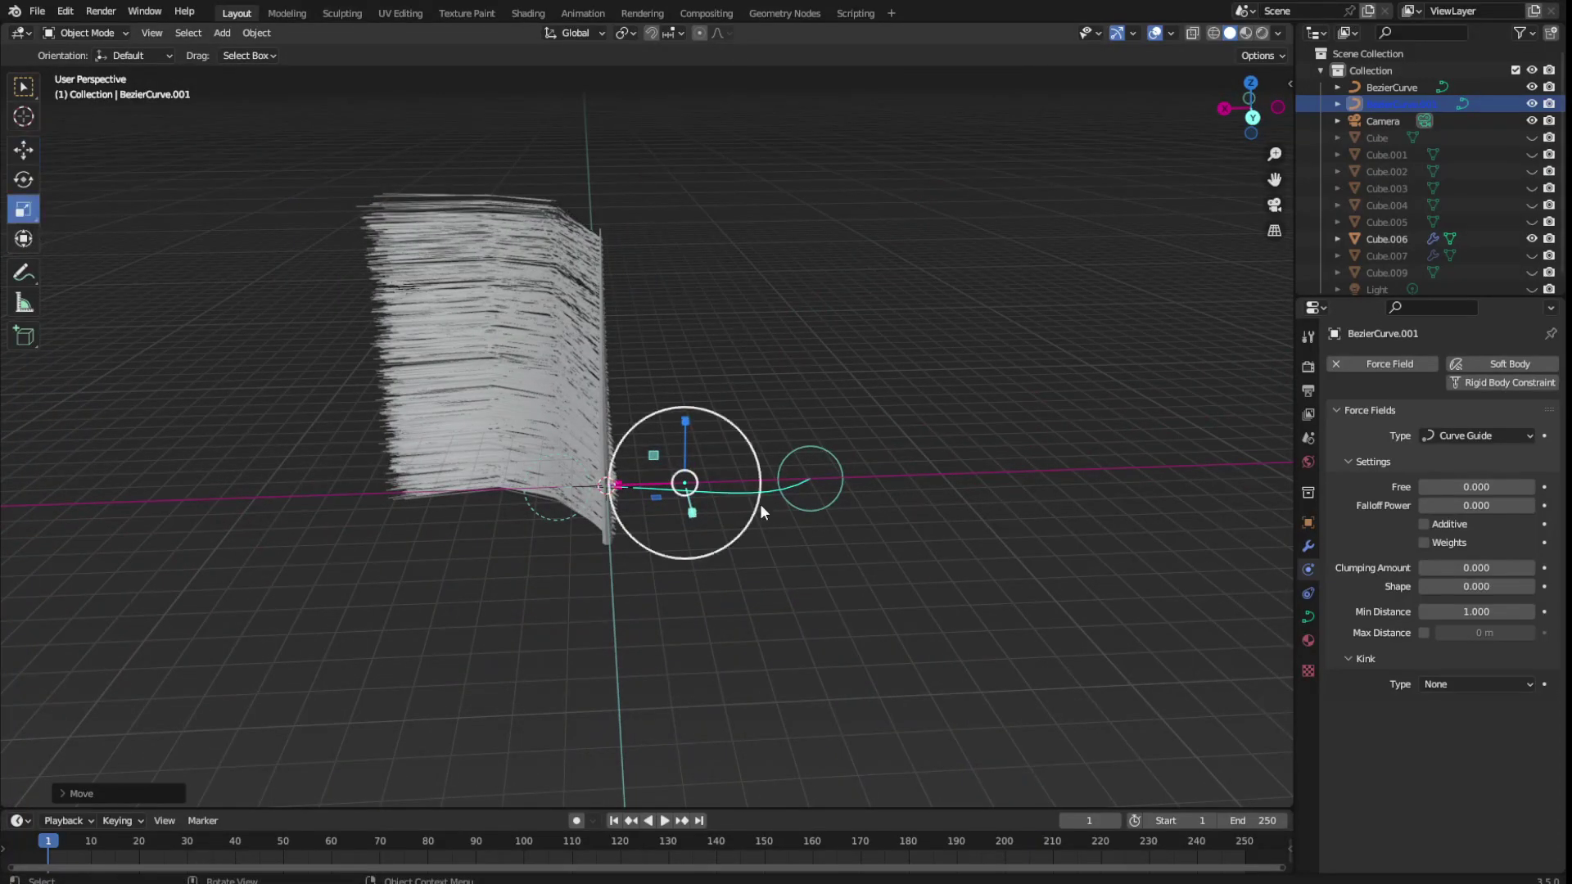
left_click_drag(607, 471, 647, 479)
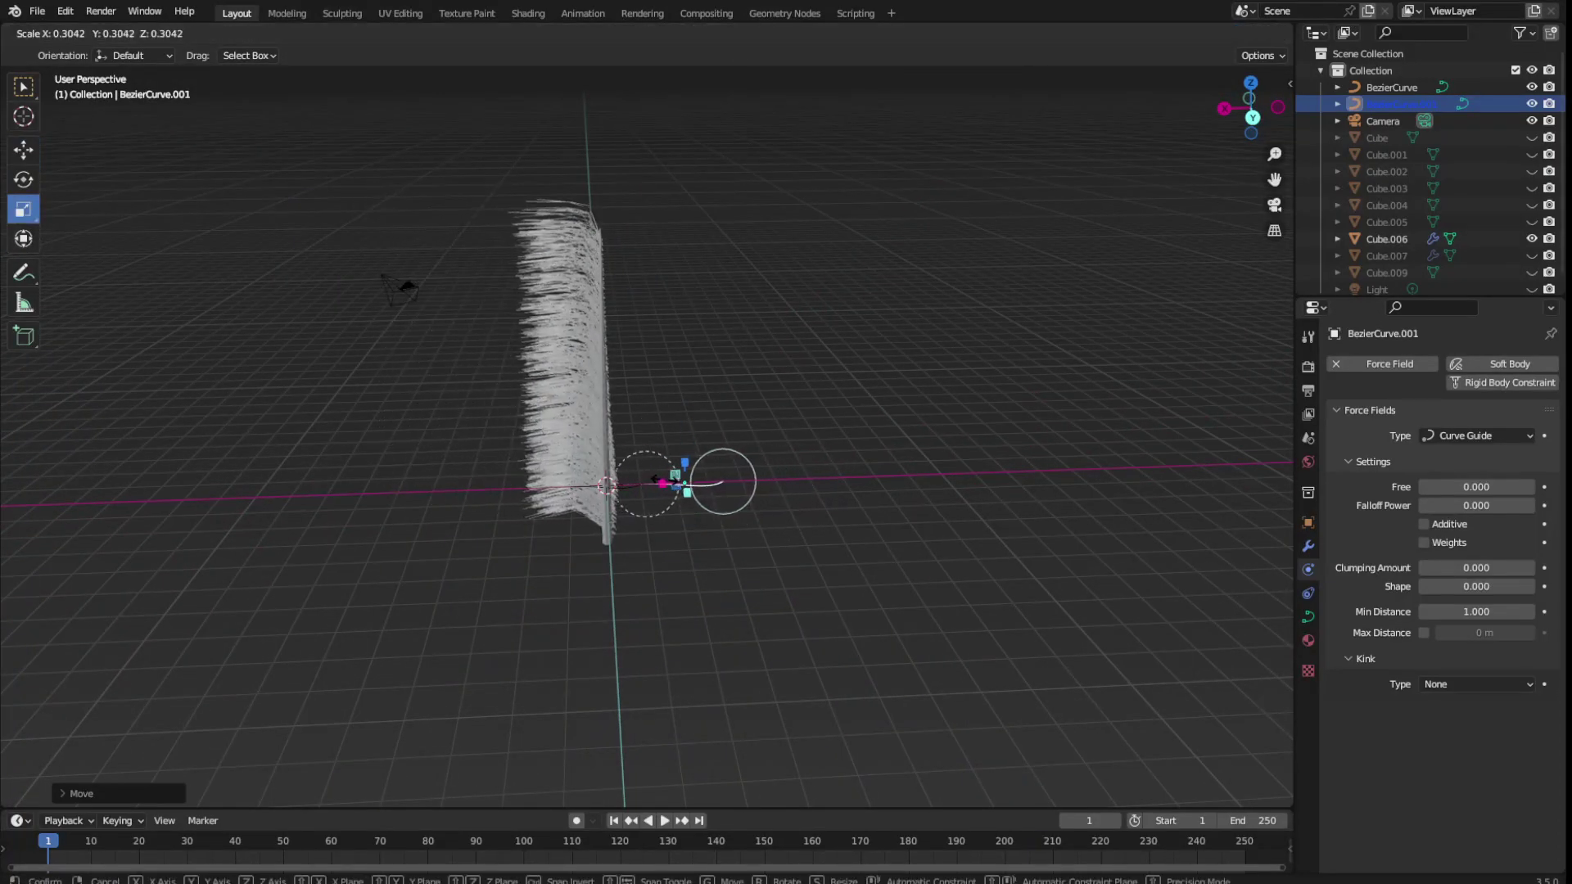
left_click(24, 179)
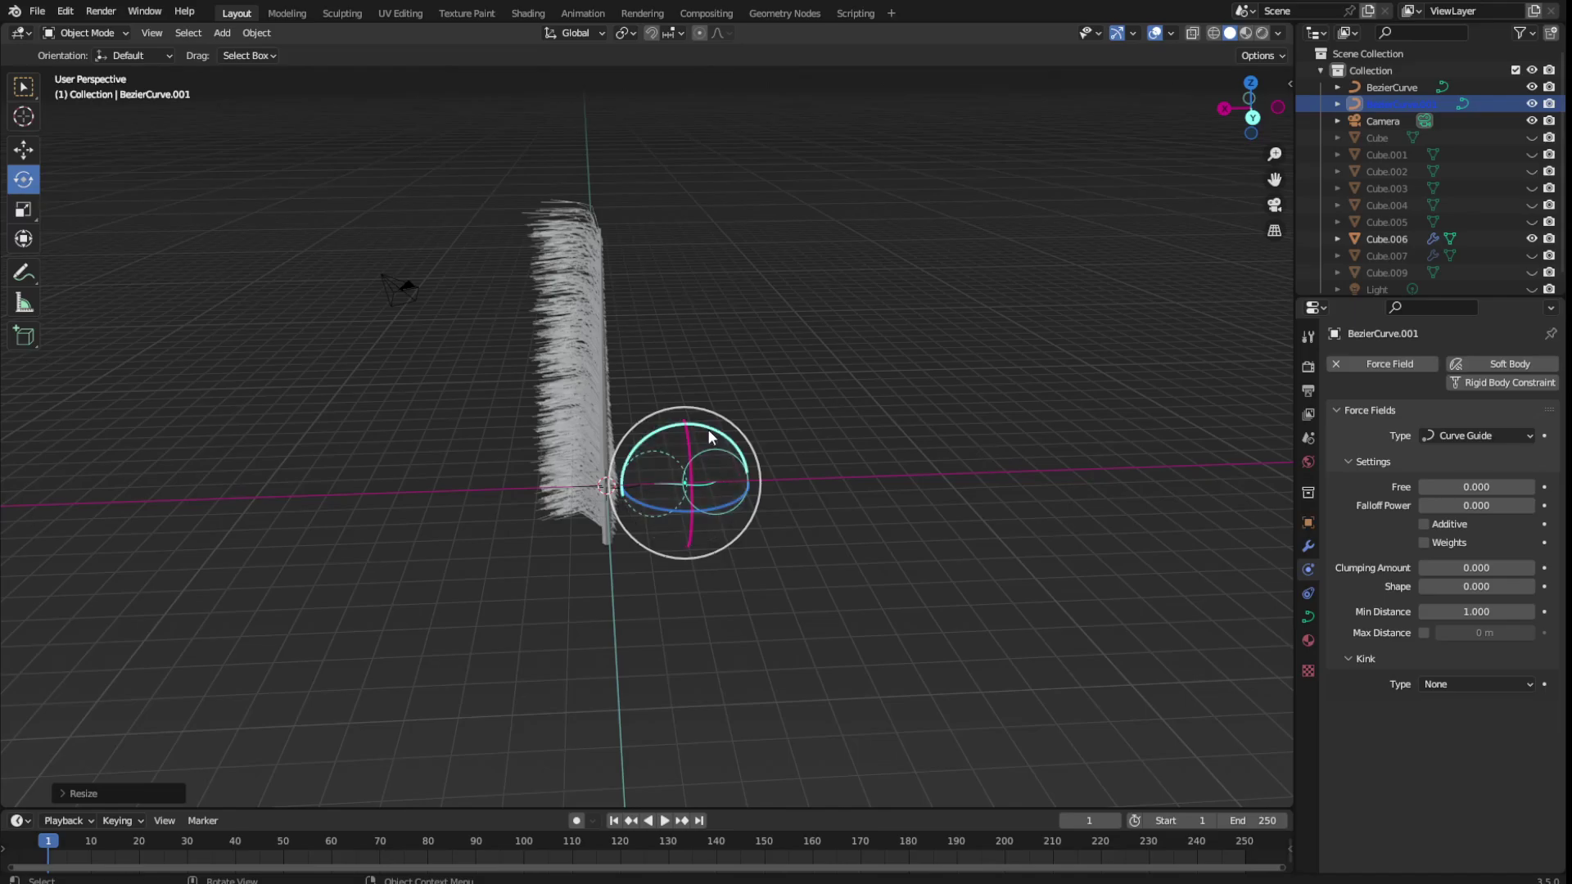
mouse_move(717, 435)
left_mouse_down()
mouse_move(752, 447)
mouse_move(729, 511)
mouse_move(753, 470)
mouse_move(755, 523)
left_mouse_up()
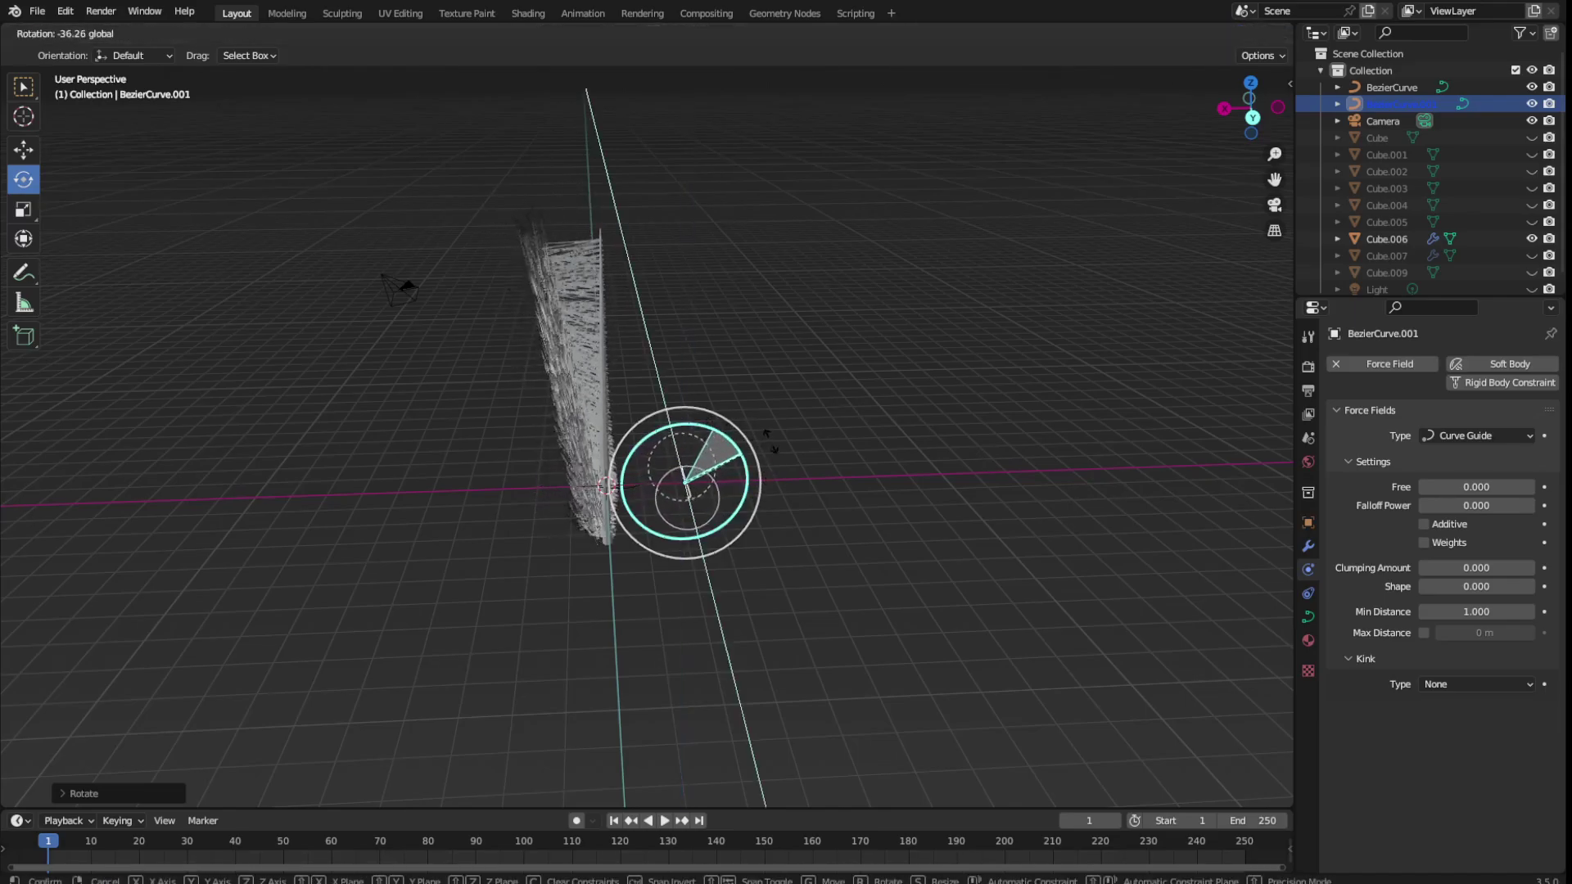
mouse_move(755, 523)
middle_mouse_down()
mouse_move(915, 513)
mouse_move(886, 520)
middle_mouse_up()
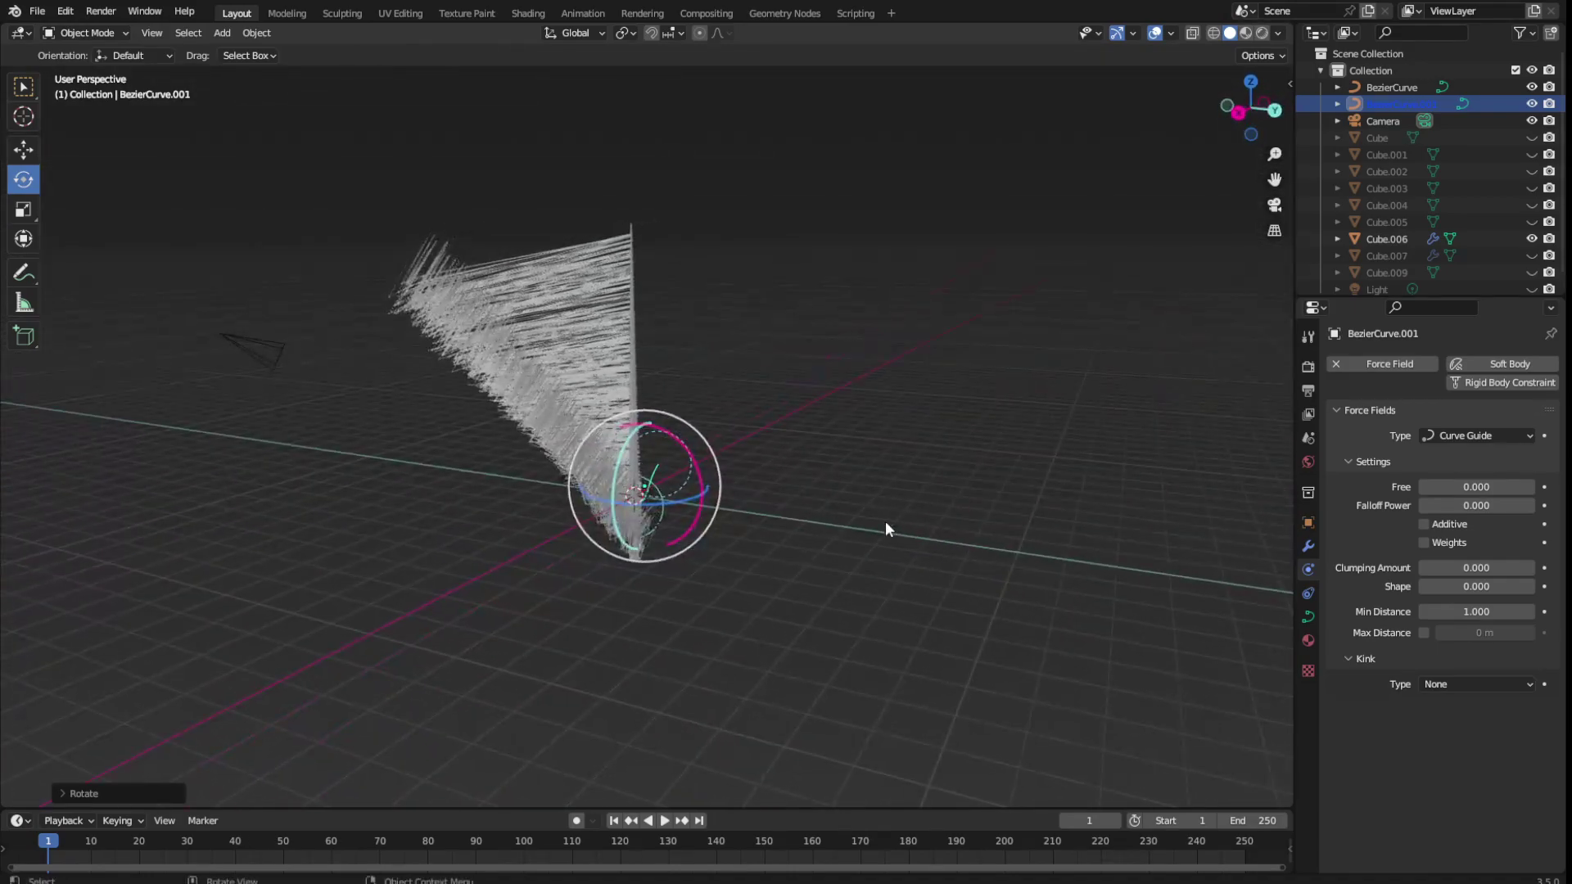
key("ctrl+z")
key("ctrl+z")
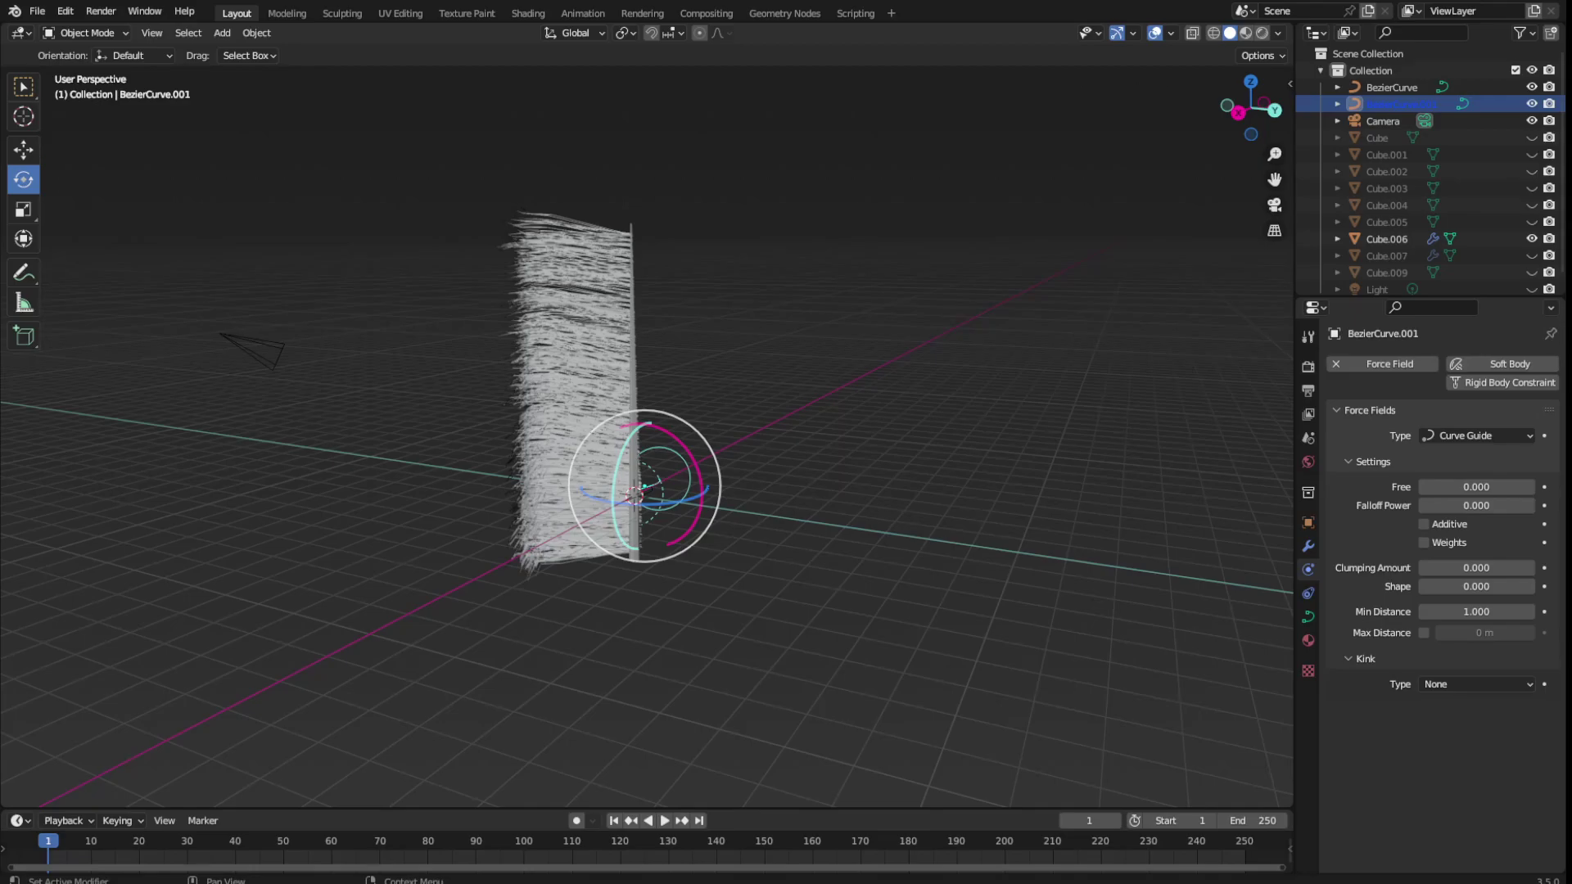
middle_click_drag(1065, 459, 996, 457)
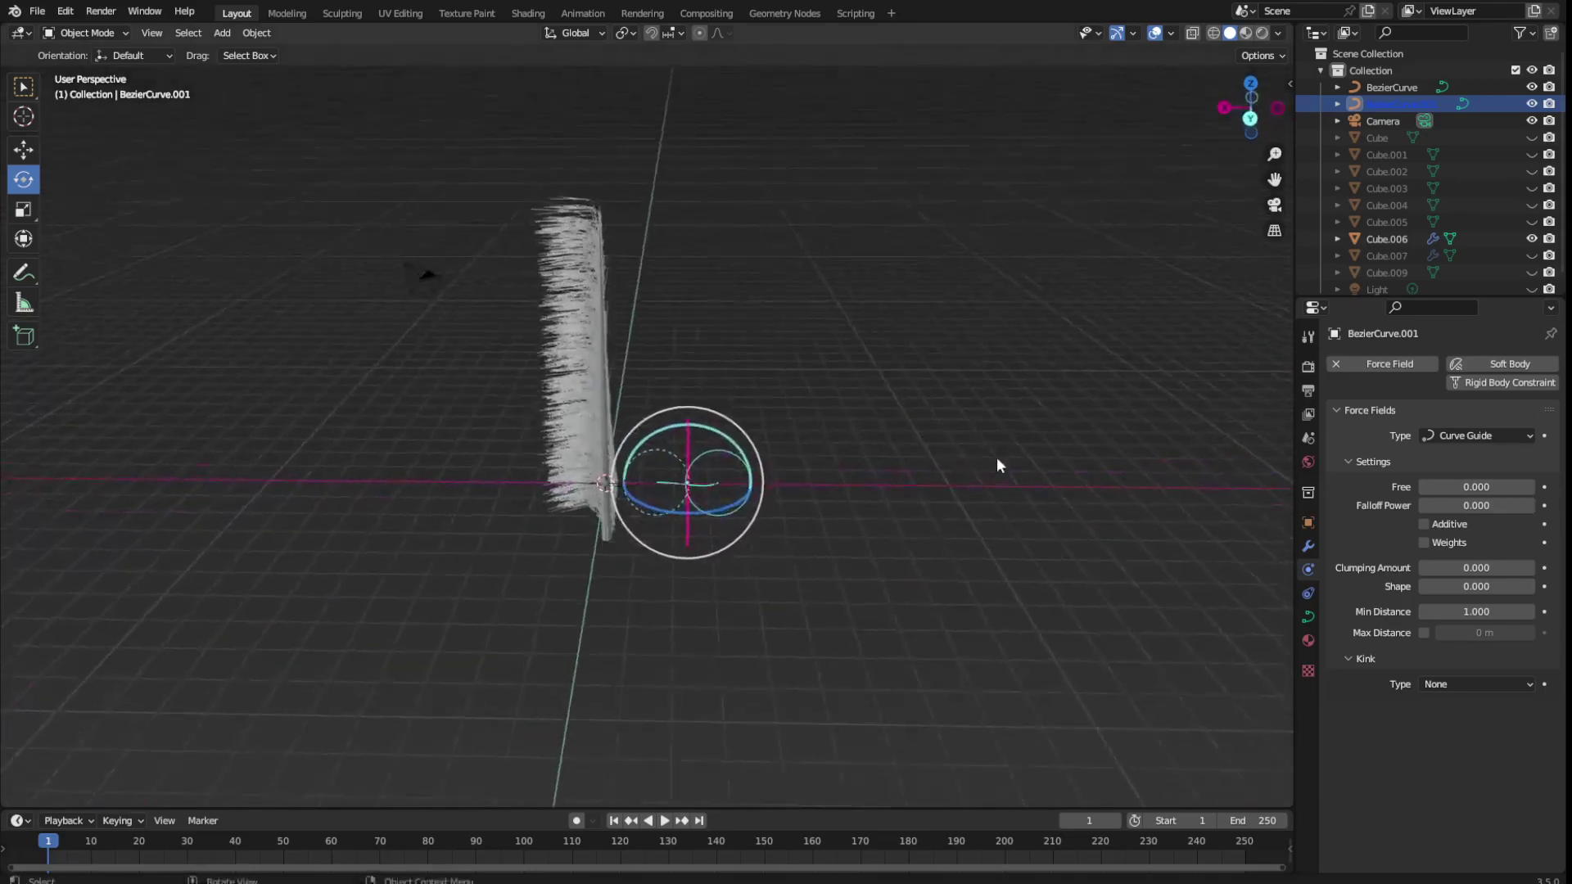
key("ctrl+s")
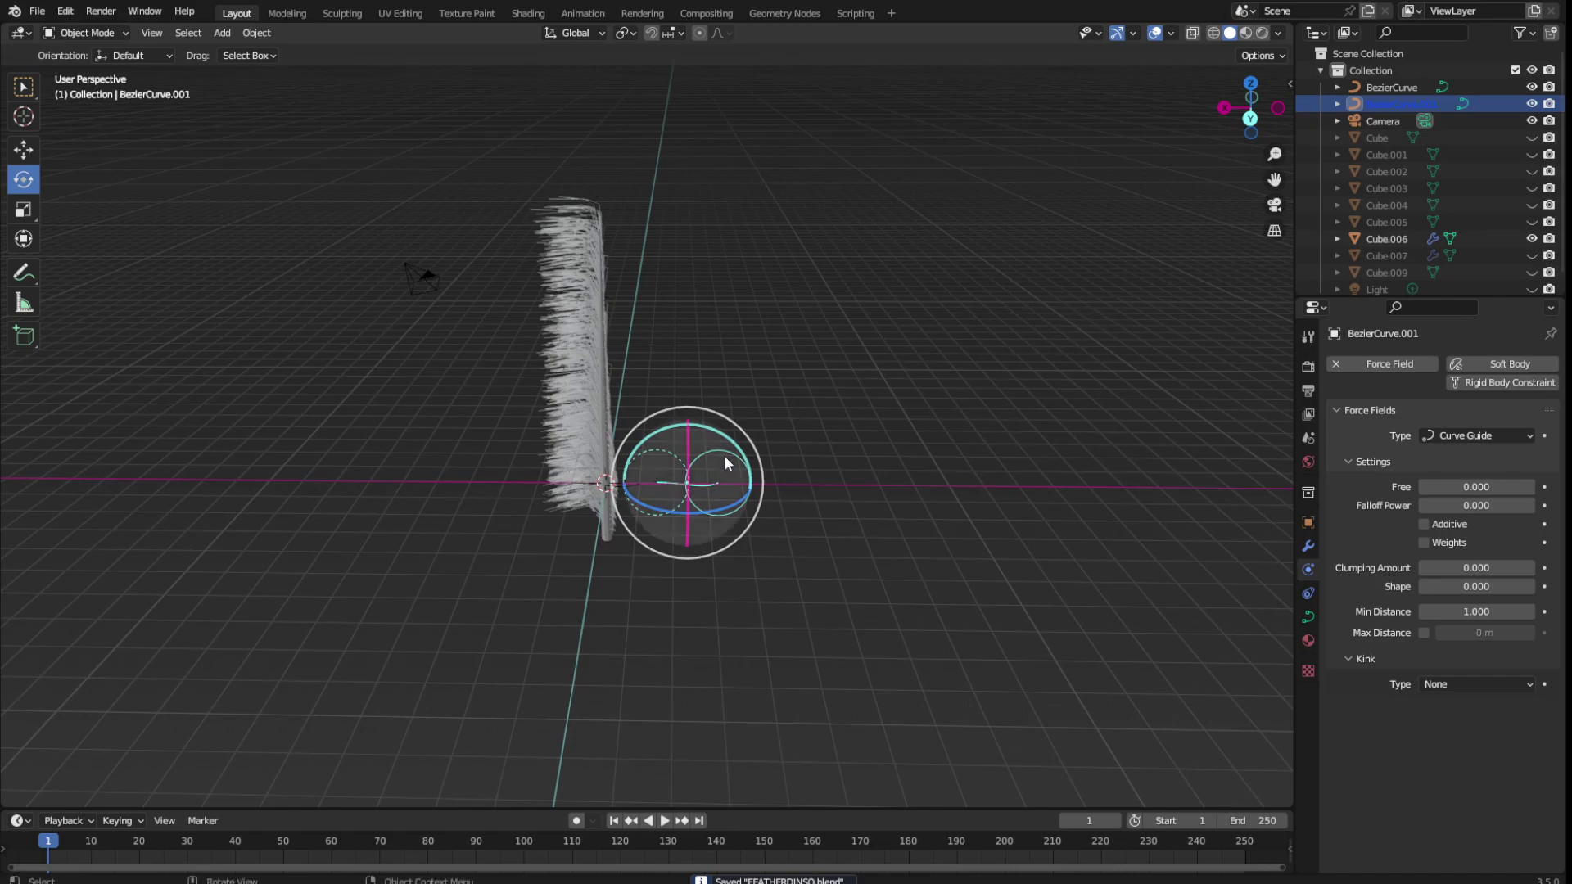
Clear BezierCurve.001's scale with Alt+S and trackball-rotate it twice
key("ctrl")
key("alt+s")
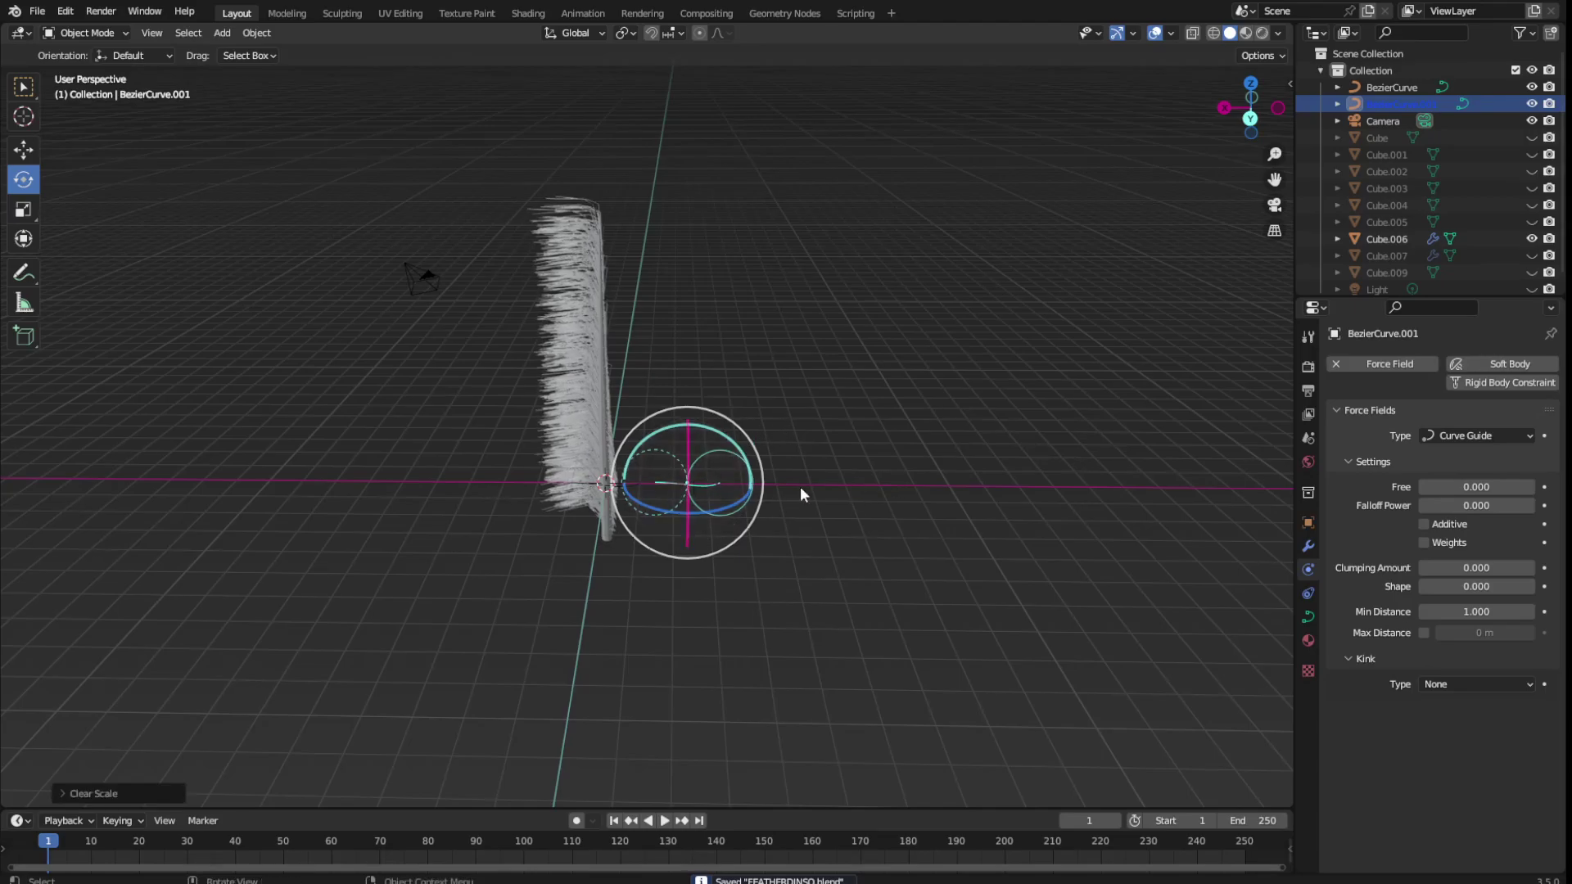
key("r")
key("r")
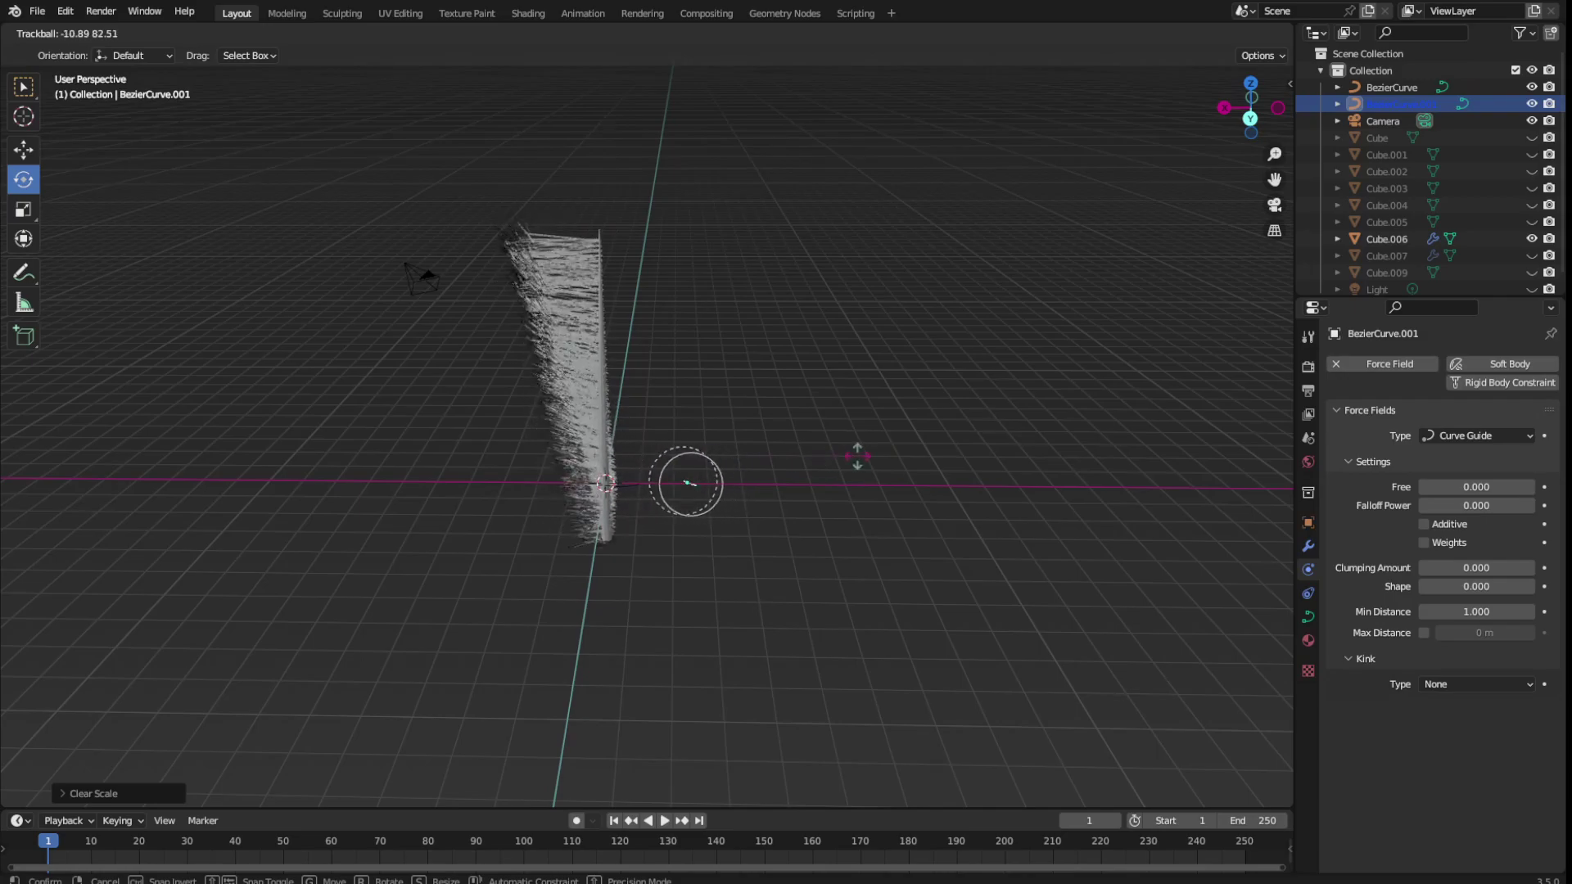
left_click(720, 459)
middle_click_drag(720, 459, 753, 450)
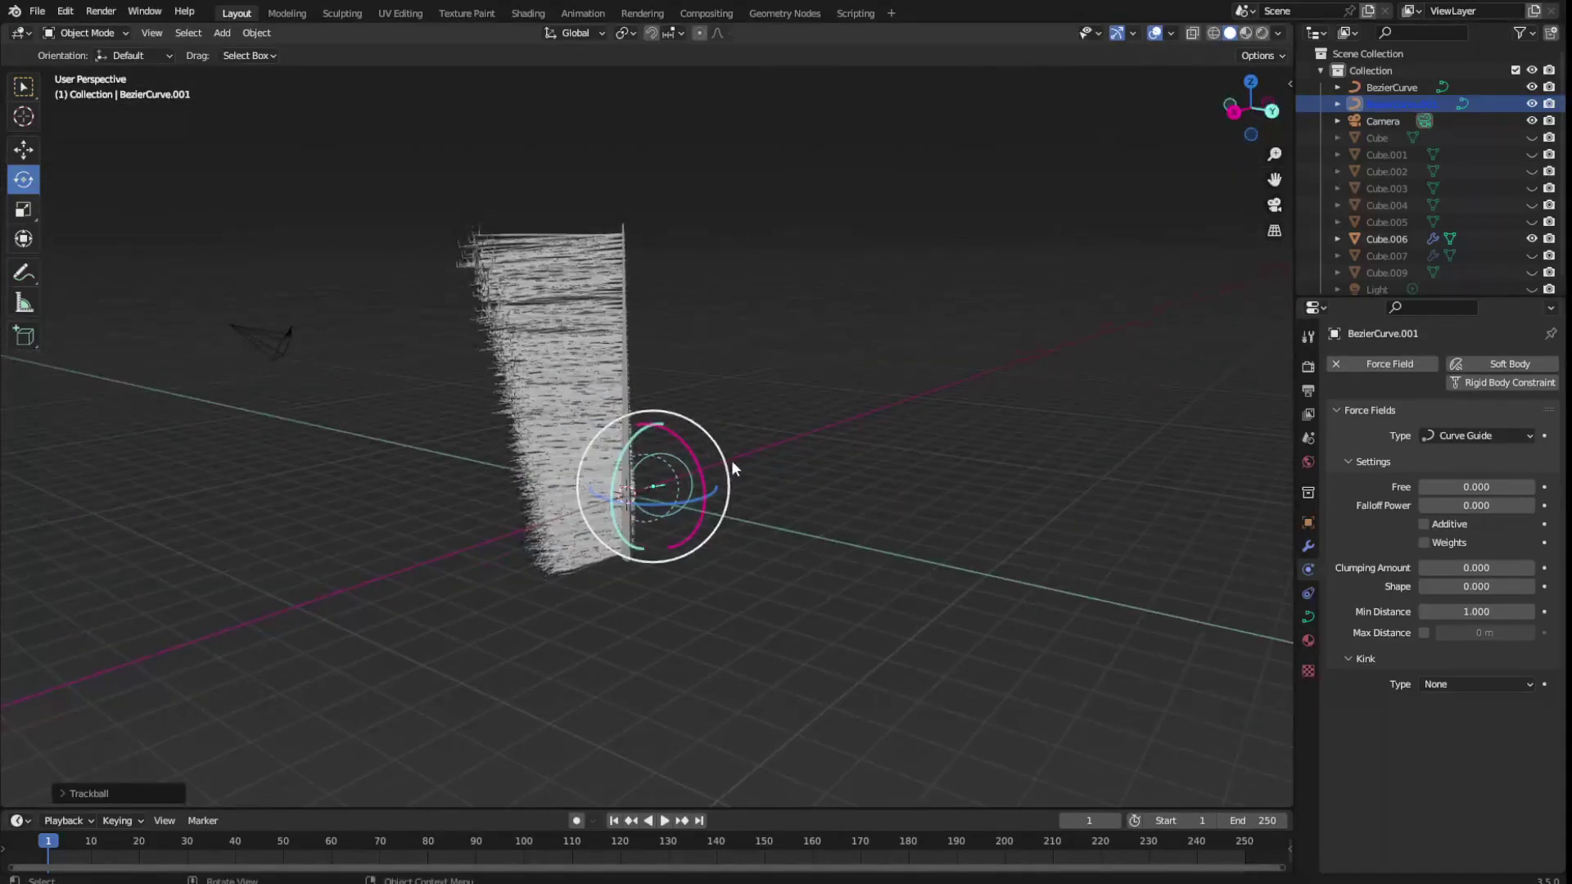
key("r")
key("r")
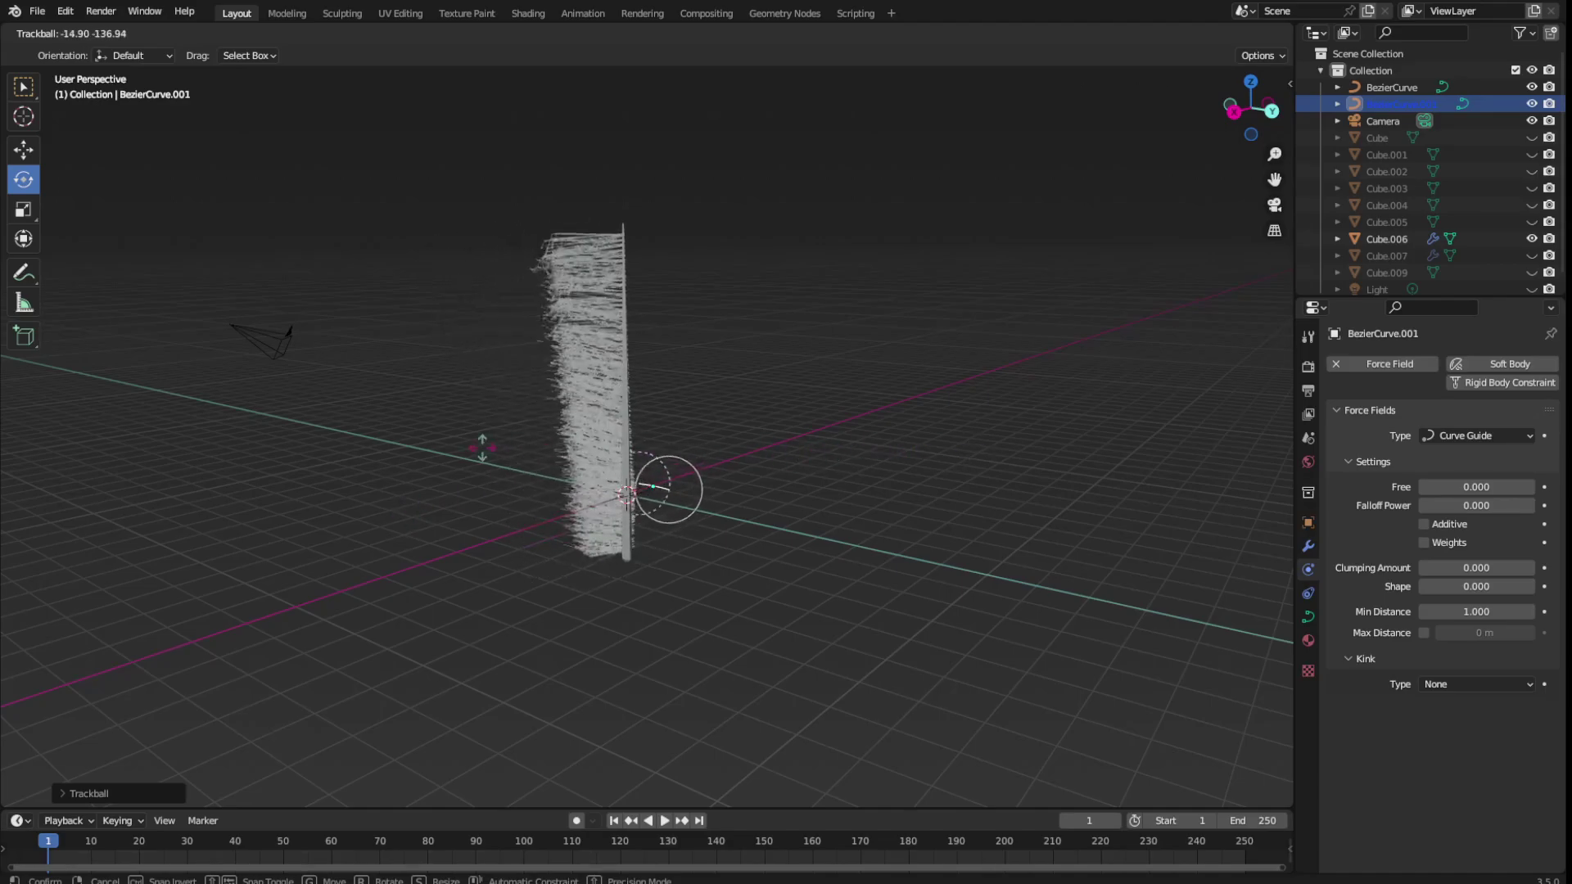
left_click(521, 450)
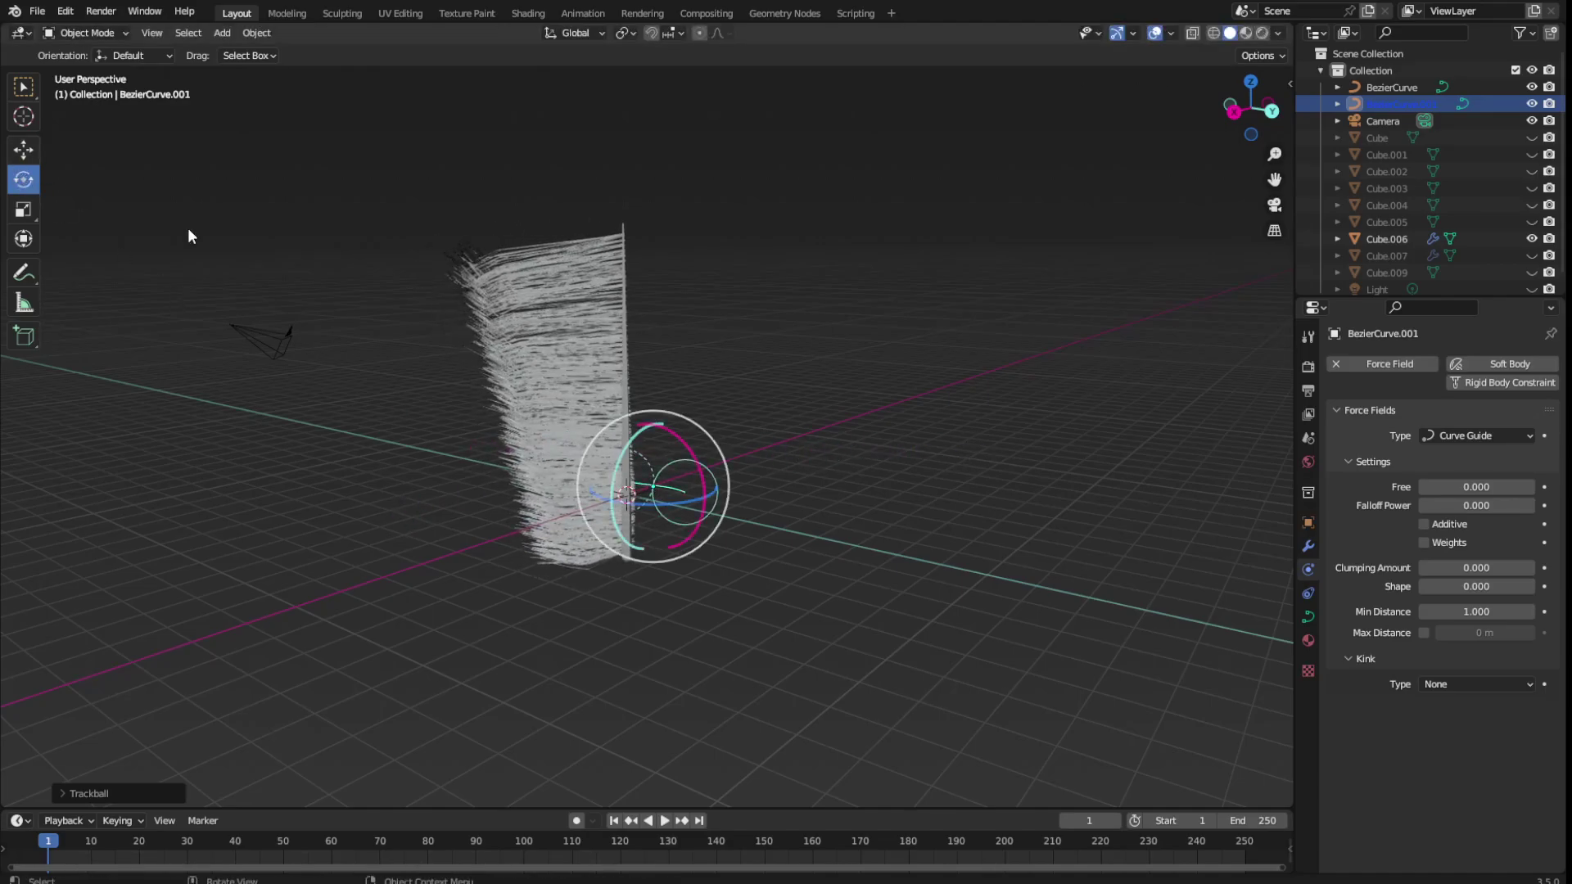
Rotate the curve guide further about its axes, checking the hair shape from new angles
mouse_move(616, 469)
left_mouse_down()
mouse_move(571, 511)
mouse_move(622, 491)
left_mouse_up()
middle_click_drag(726, 502, 692, 446)
left_click_drag(692, 446, 696, 450)
mouse_move(696, 450)
middle_mouse_down()
mouse_move(787, 395)
mouse_move(797, 331)
mouse_move(837, 275)
mouse_move(794, 341)
middle_mouse_up()
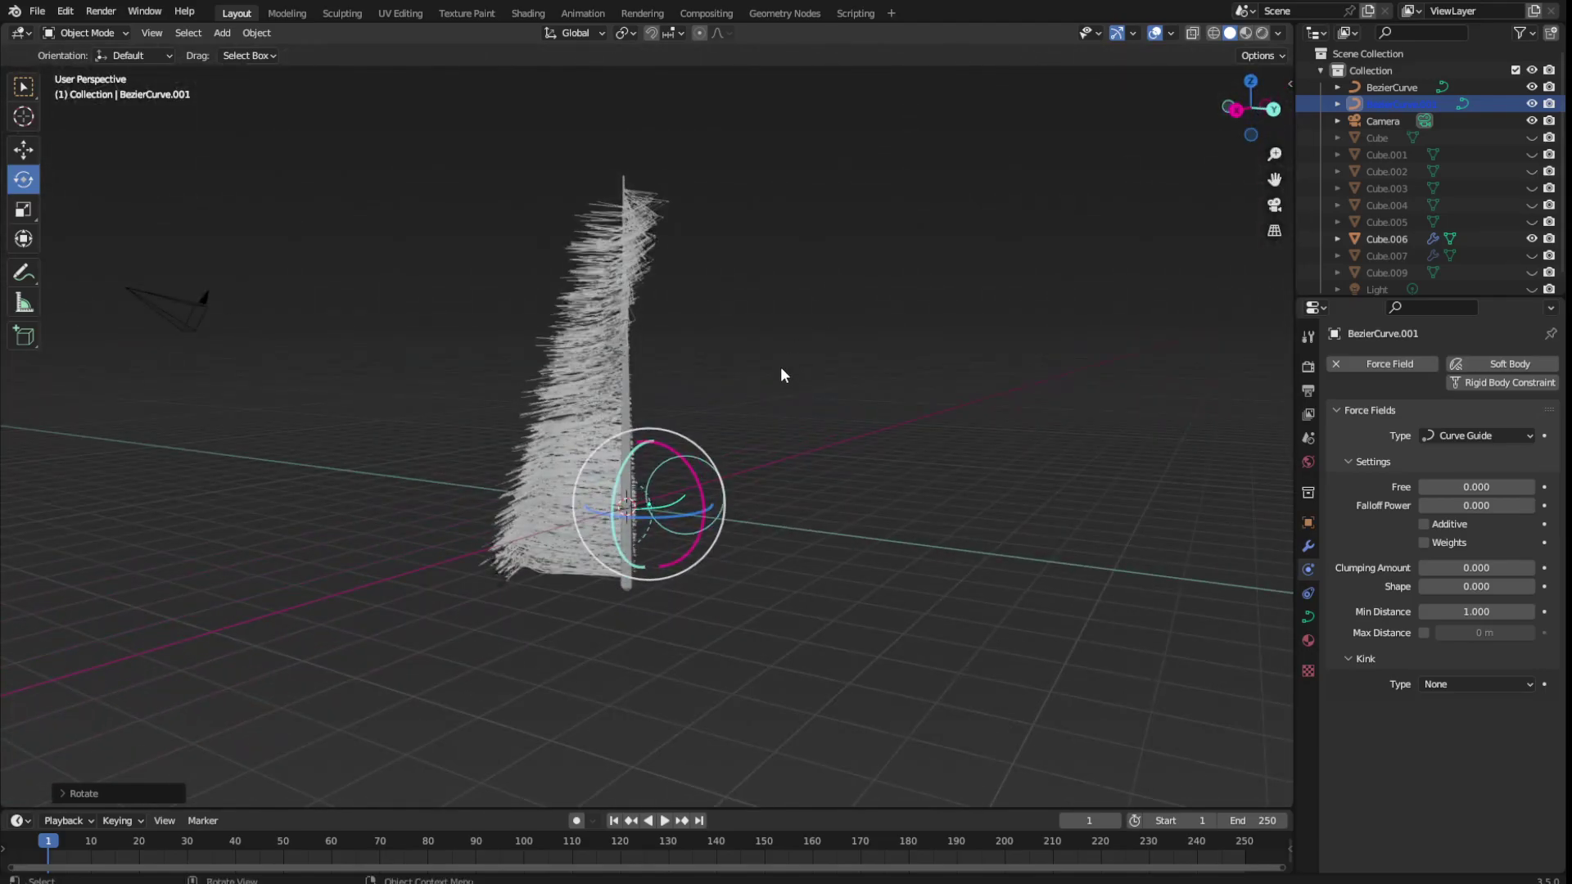
middle_click_drag(755, 449, 714, 478)
mouse_move(714, 478)
left_mouse_down()
mouse_move(680, 482)
mouse_move(769, 437)
left_mouse_up()
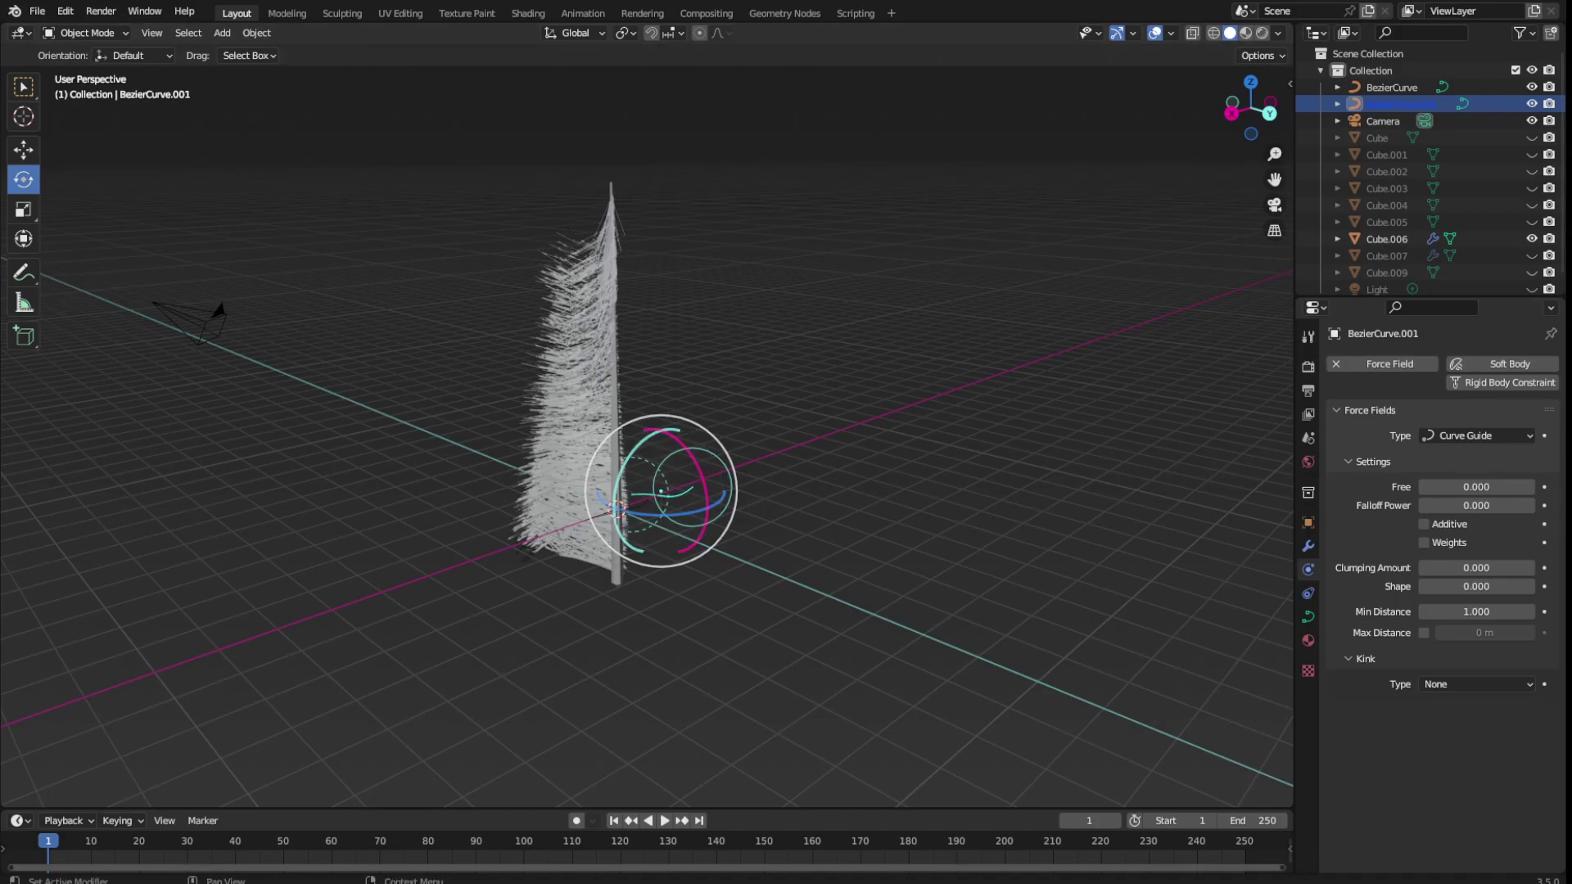
mouse_move(1146, 582)
middle_mouse_down()
mouse_move(975, 458)
mouse_move(1086, 534)
mouse_move(1132, 477)
middle_mouse_up()
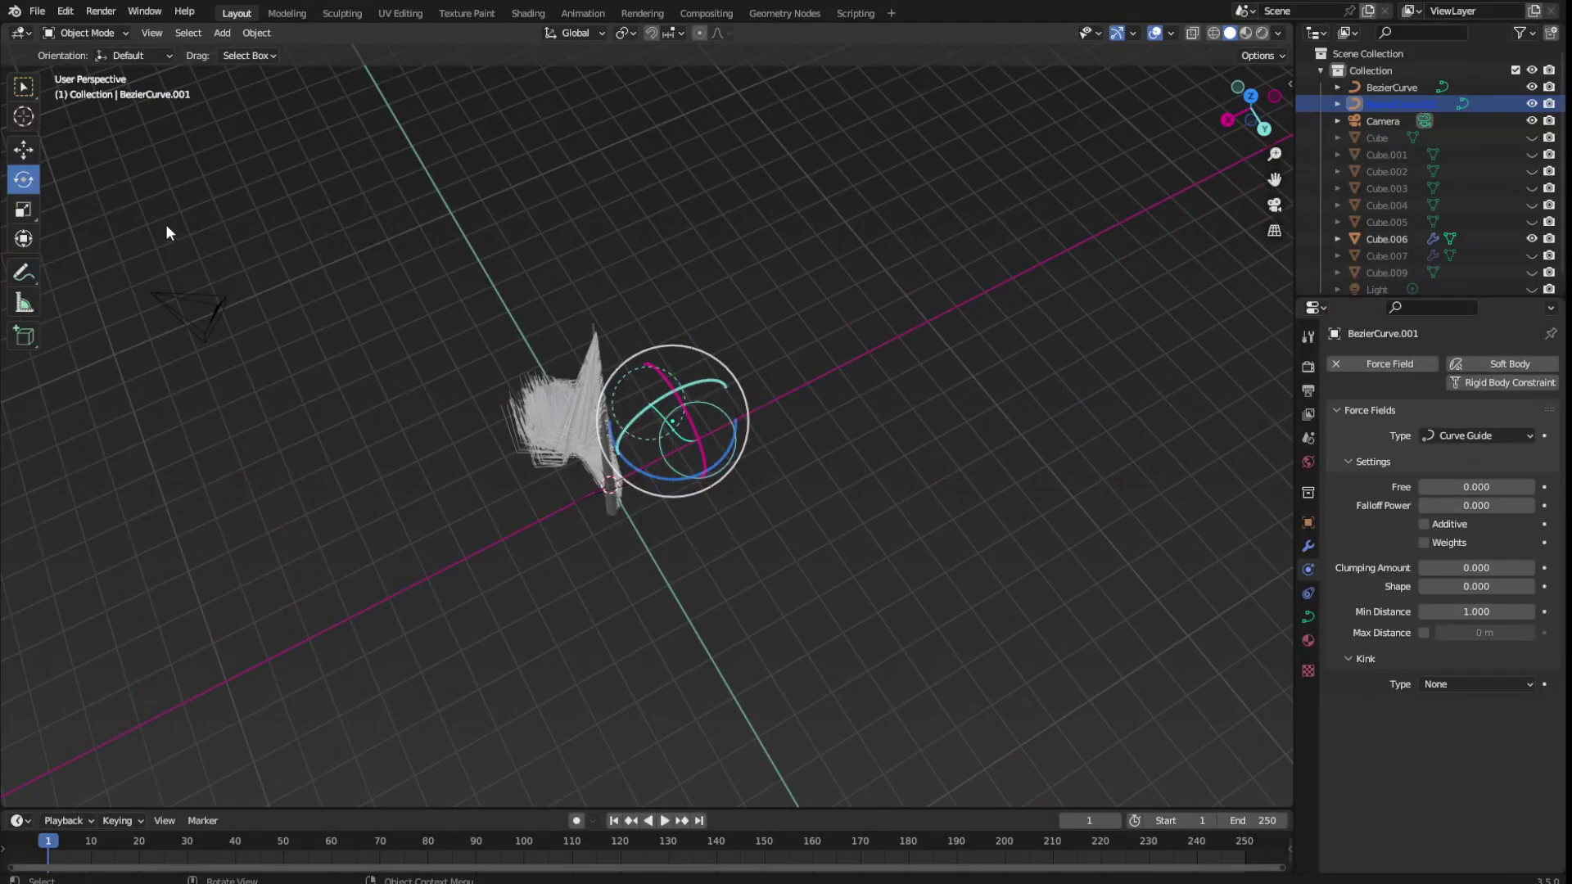
Move BezierCurve.001 sideways and spin it around Z, undoing the last nudge, then deselect it
left_click(23, 149)
mouse_move(706, 452)
left_mouse_down()
mouse_move(531, 468)
mouse_move(565, 464)
left_mouse_up()
mouse_move(720, 630)
middle_mouse_down()
mouse_move(799, 488)
mouse_move(676, 527)
mouse_move(364, 420)
middle_mouse_up()
left_click(23, 179)
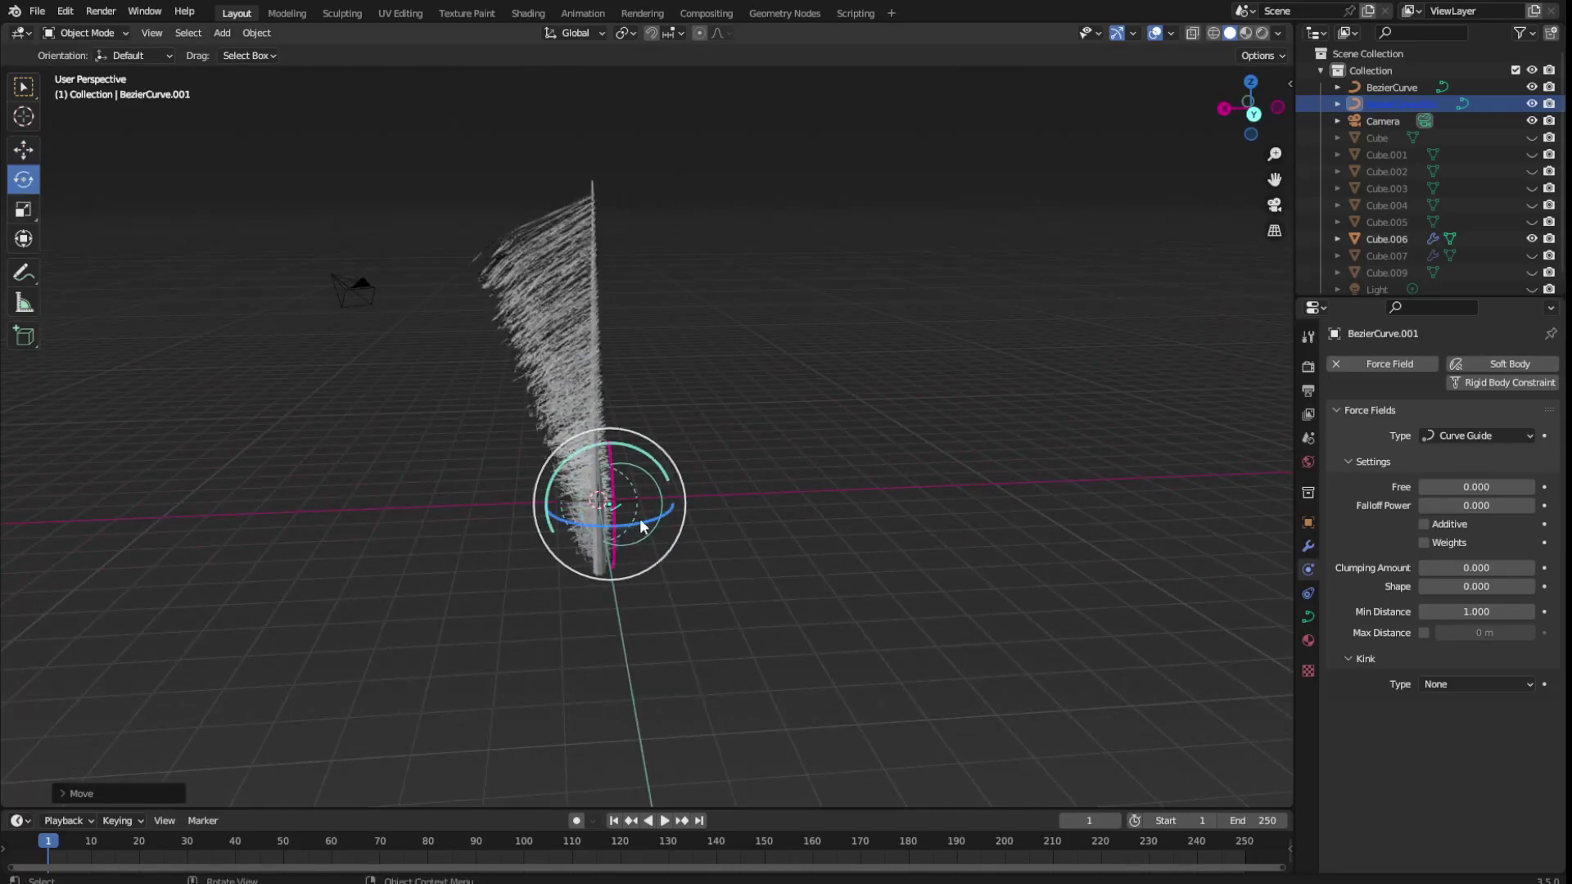
mouse_move(626, 524)
left_mouse_down()
mouse_move(564, 510)
mouse_move(638, 516)
left_mouse_up()
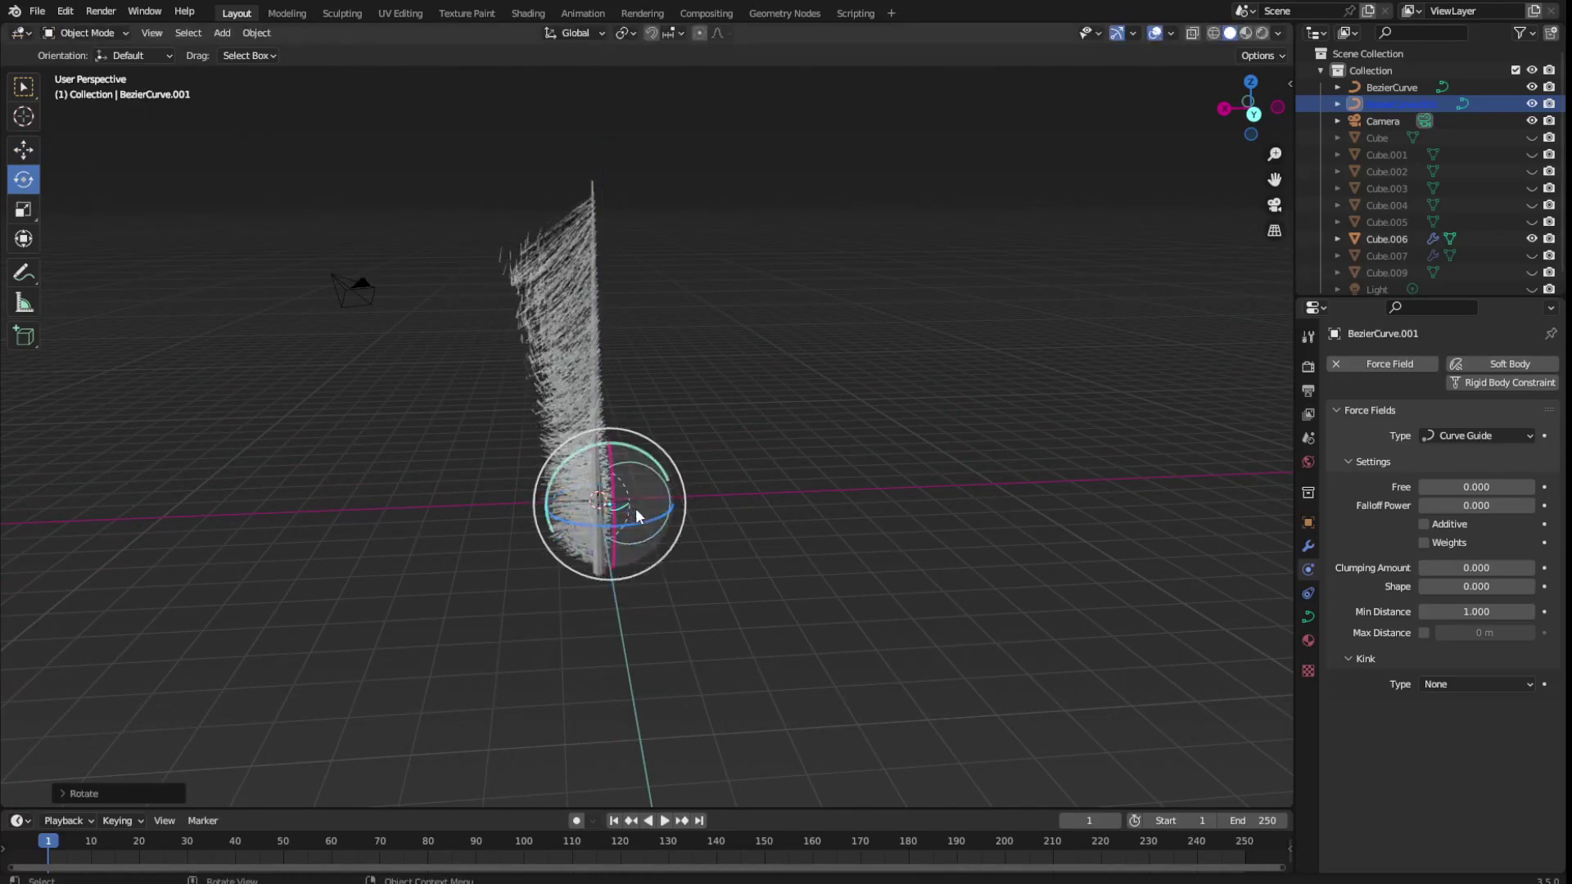
middle_click_drag(638, 516, 685, 527)
left_click_drag(634, 511, 726, 454)
key("ctrl+z")
middle_click_drag(729, 433, 702, 479)
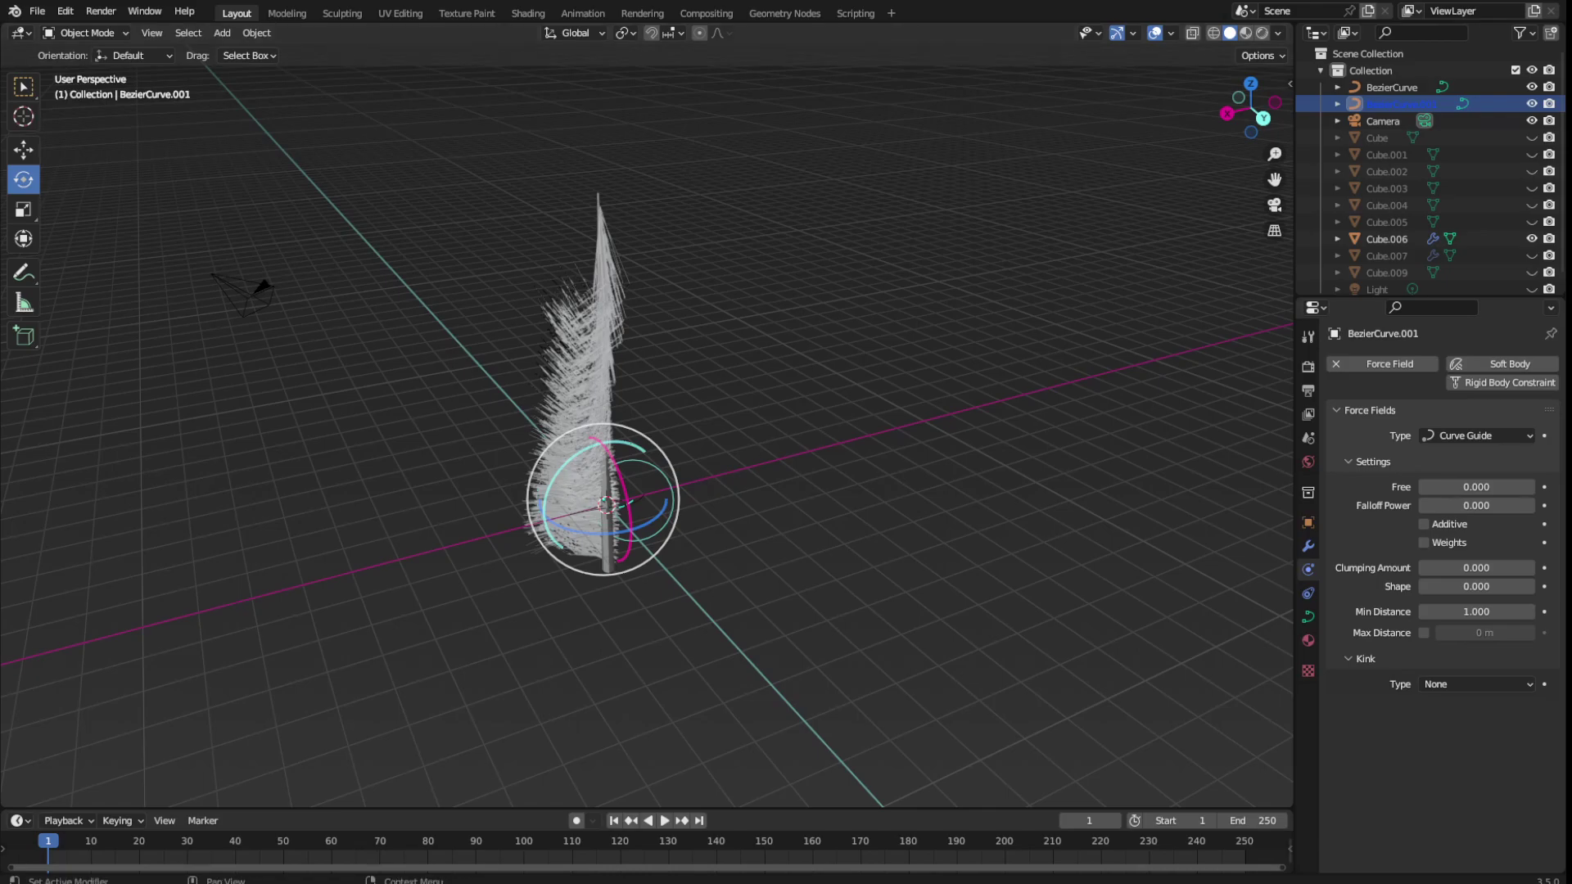
middle_click_drag(721, 491, 800, 622)
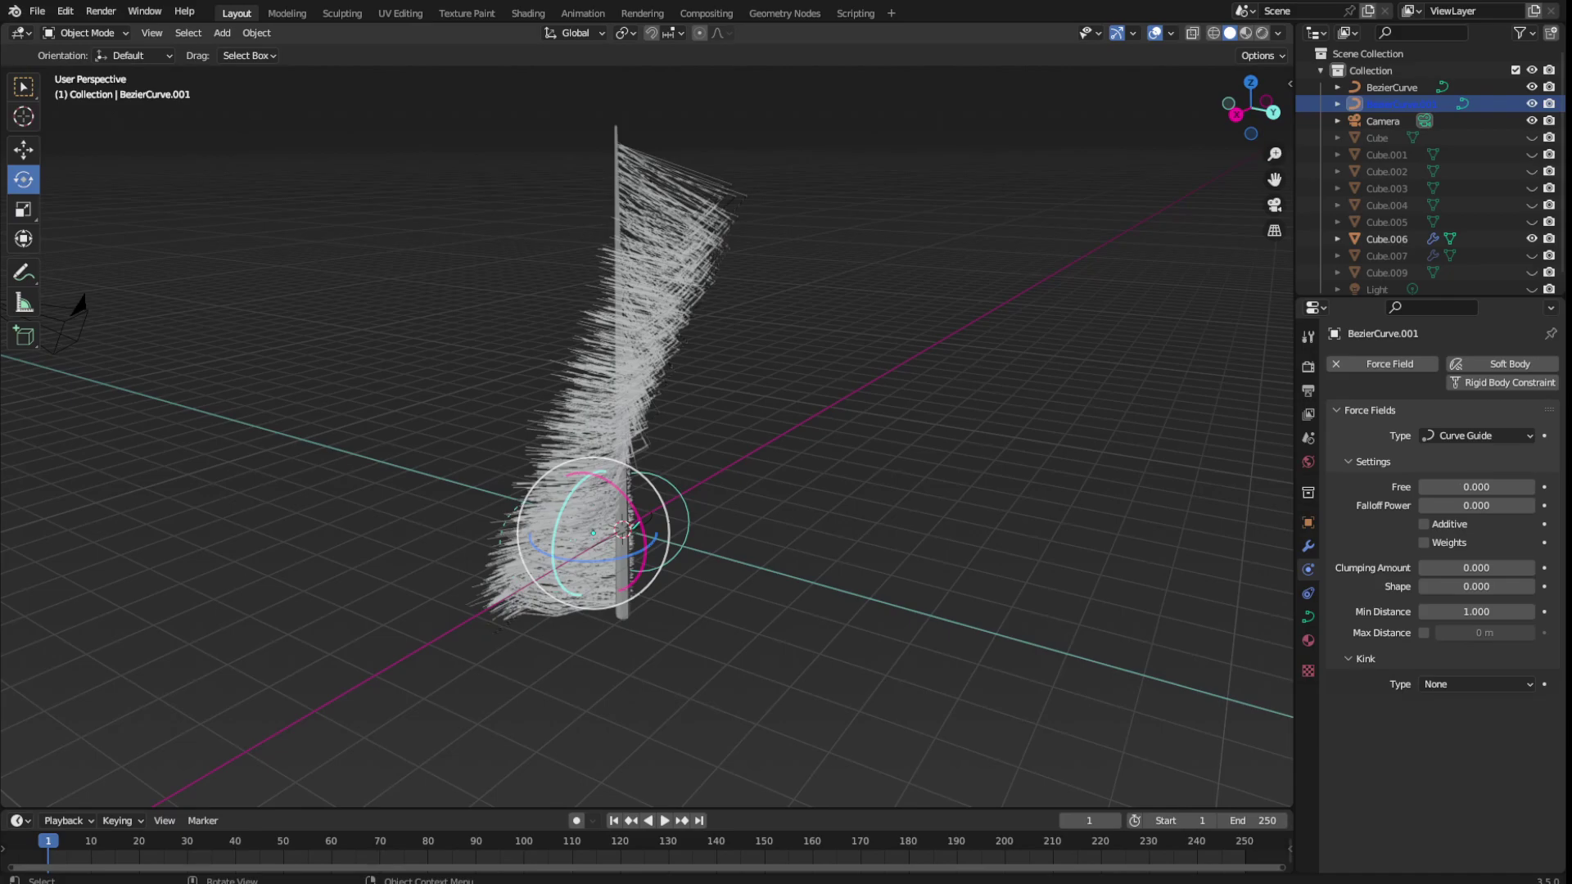
left_click(683, 468)
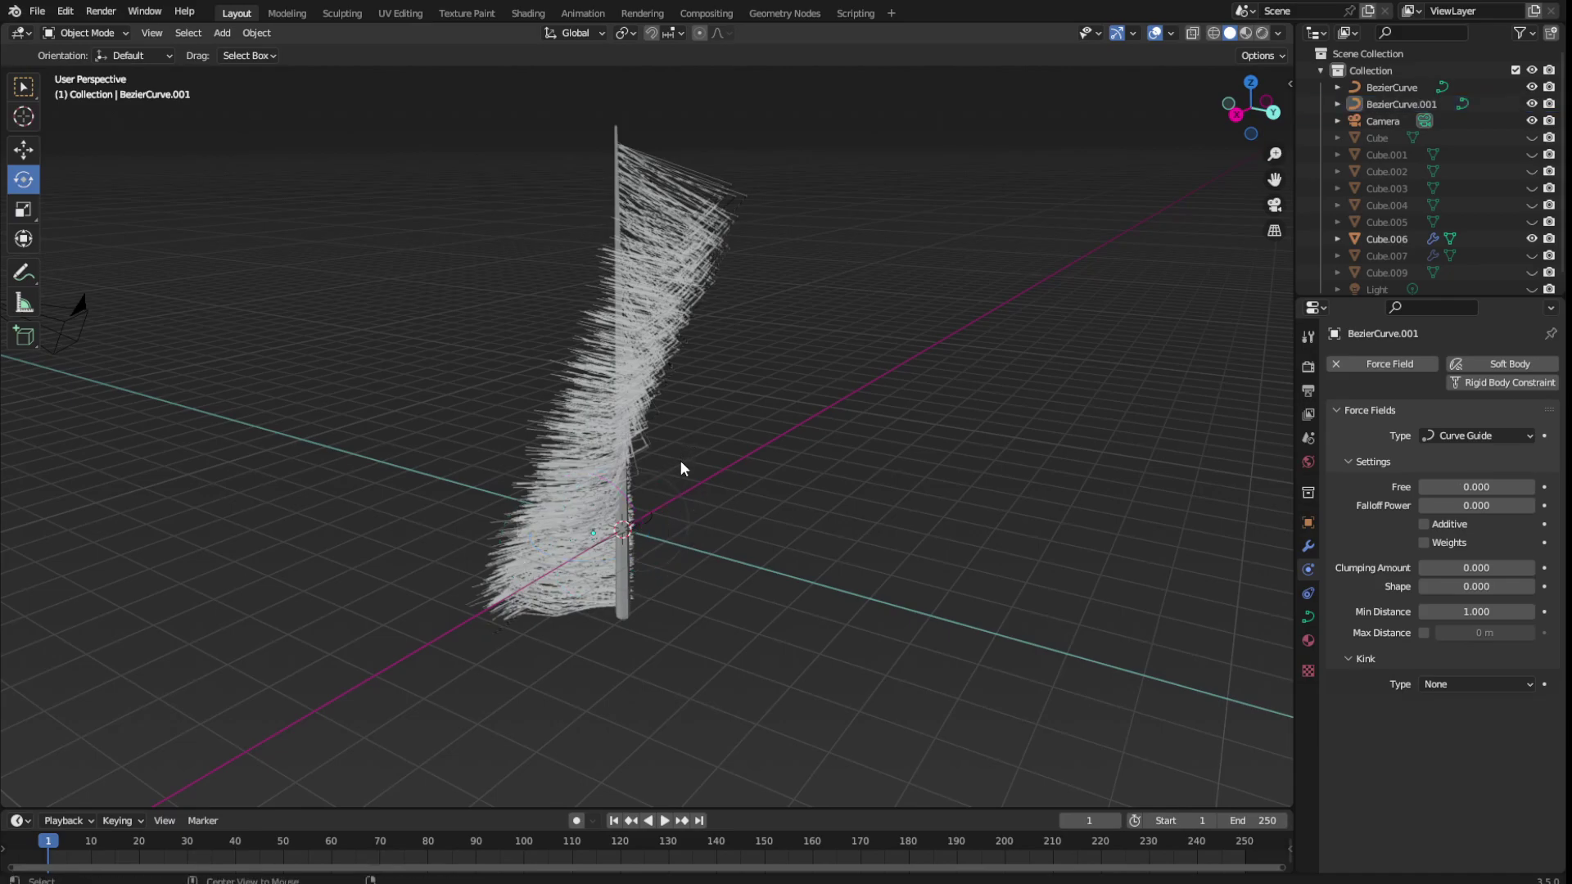
Select BezierCurve, clear its scale, and rotate and move it with the gizmos
left_click(649, 527)
key("alt+s")
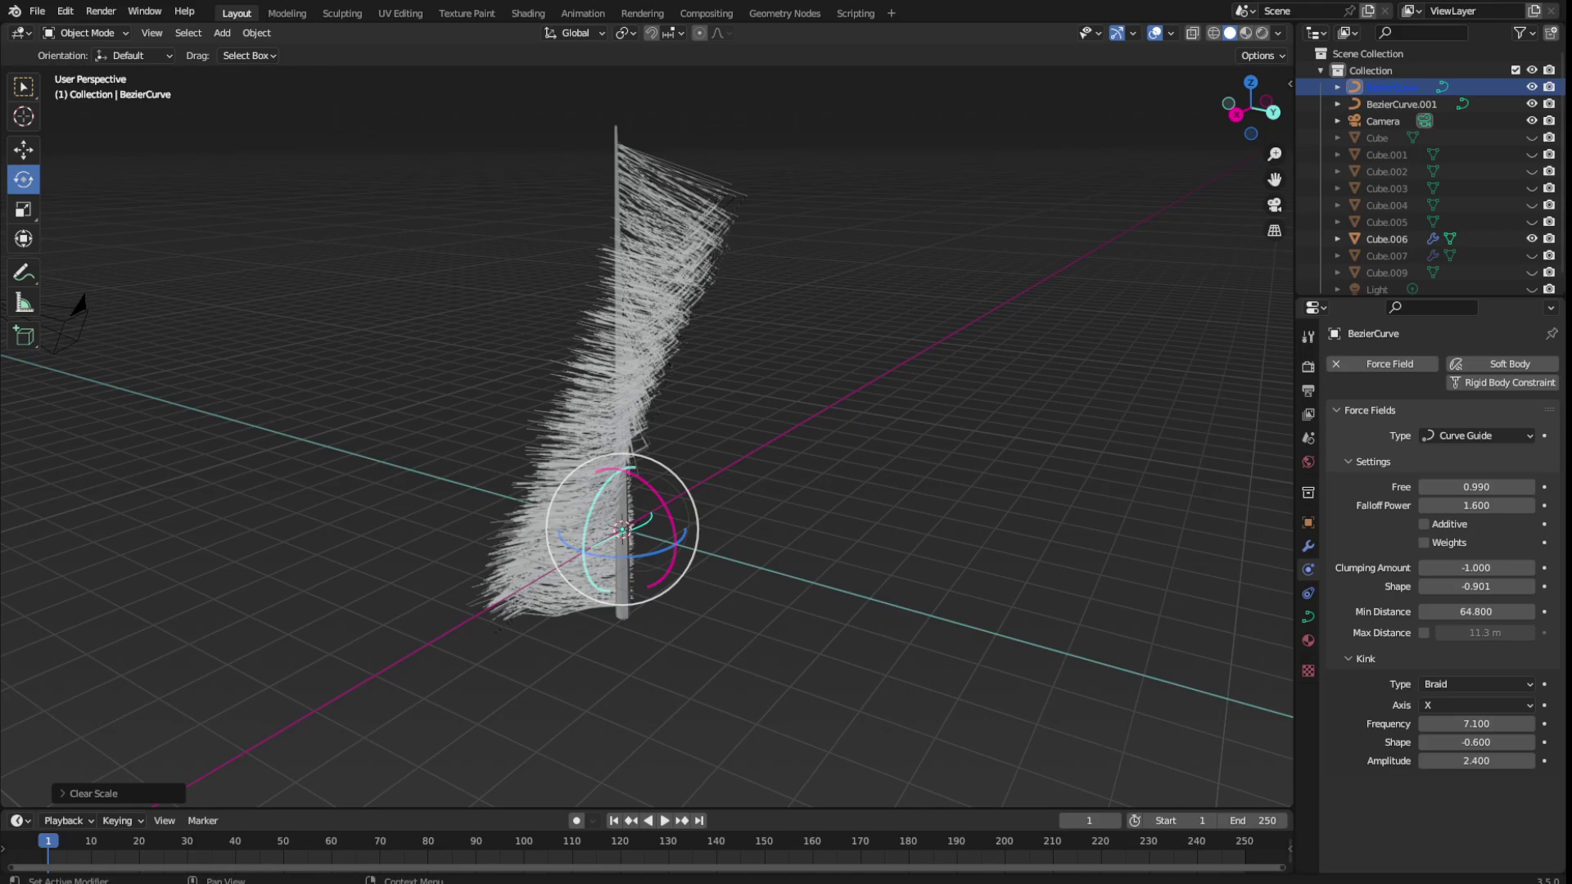
mouse_move(647, 524)
left_mouse_down()
mouse_move(454, 479)
mouse_move(611, 563)
left_mouse_up()
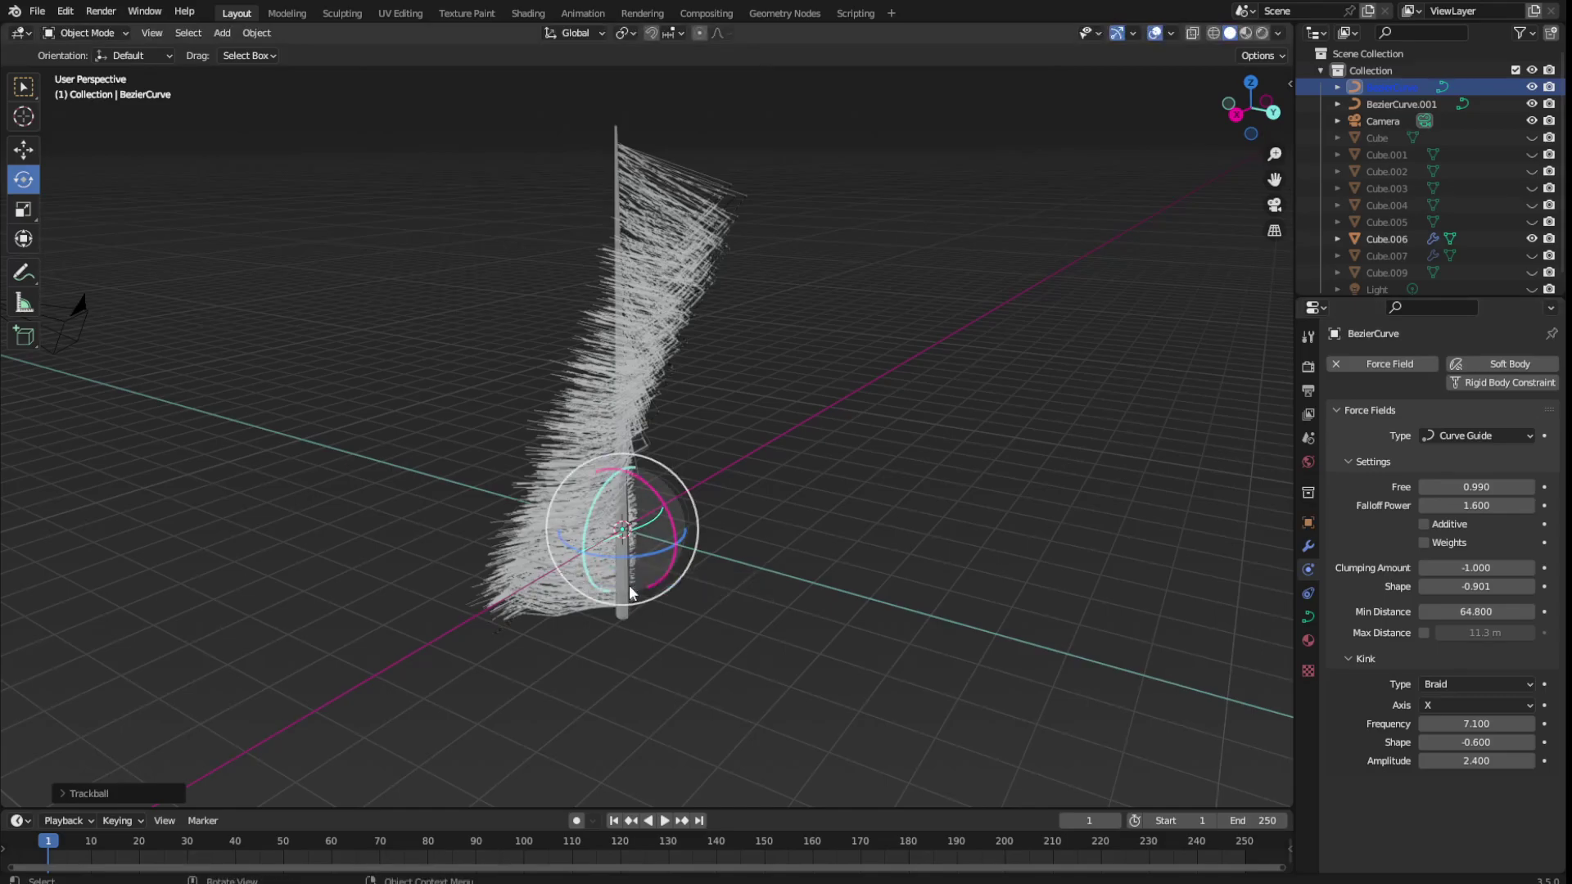
left_click_drag(614, 562, 473, 529)
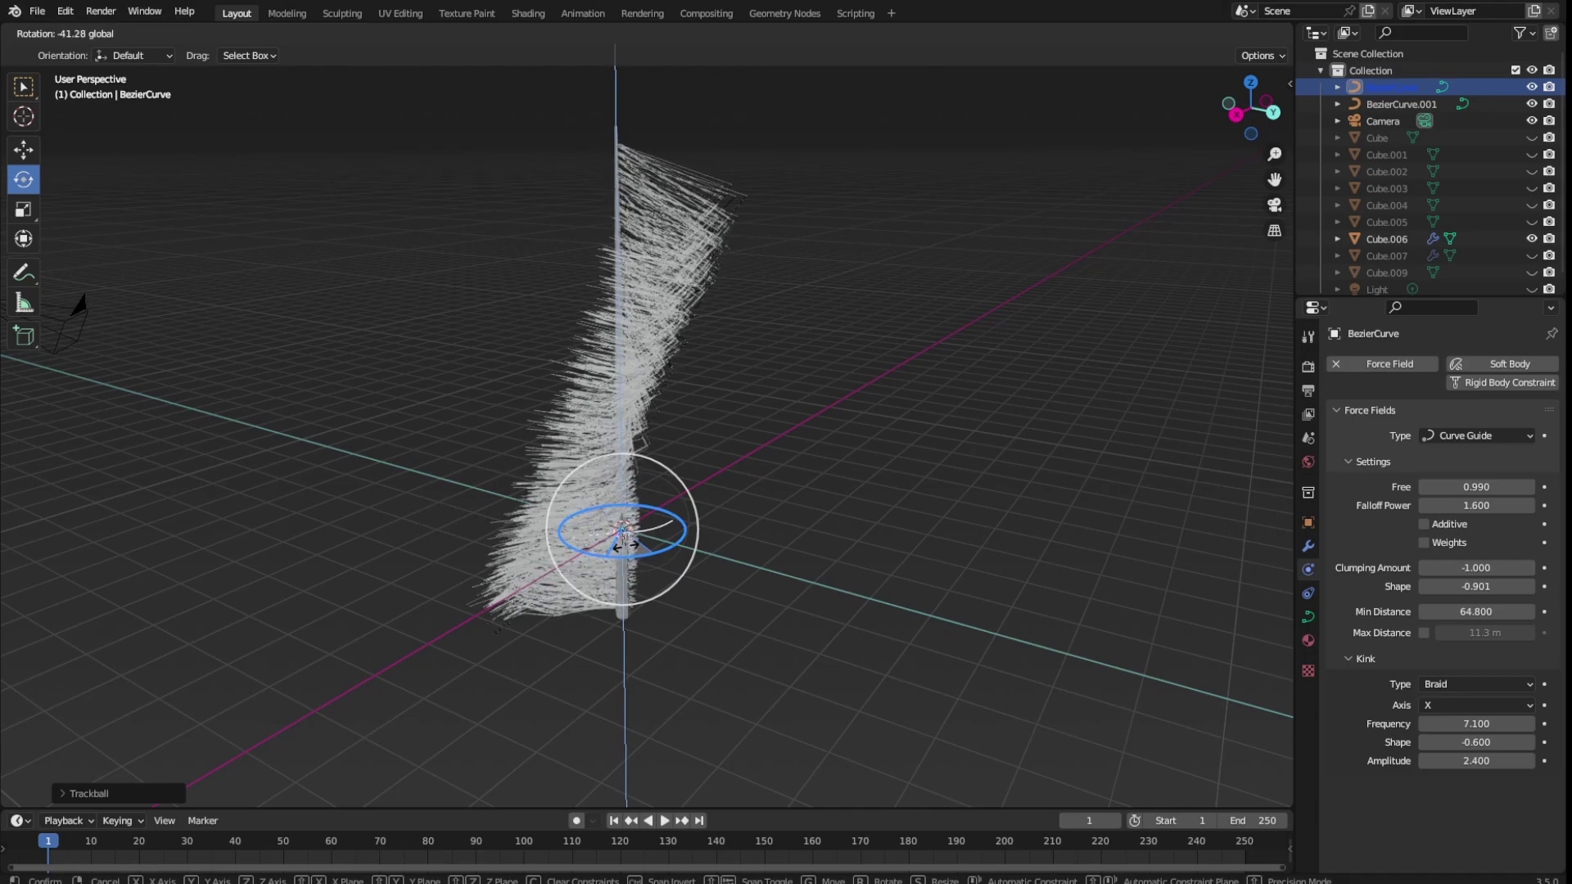
left_click(23, 149)
mouse_move(633, 532)
left_mouse_down()
mouse_move(852, 489)
mouse_move(164, 254)
mouse_move(502, 370)
mouse_move(665, 522)
mouse_move(688, 512)
left_mouse_up()
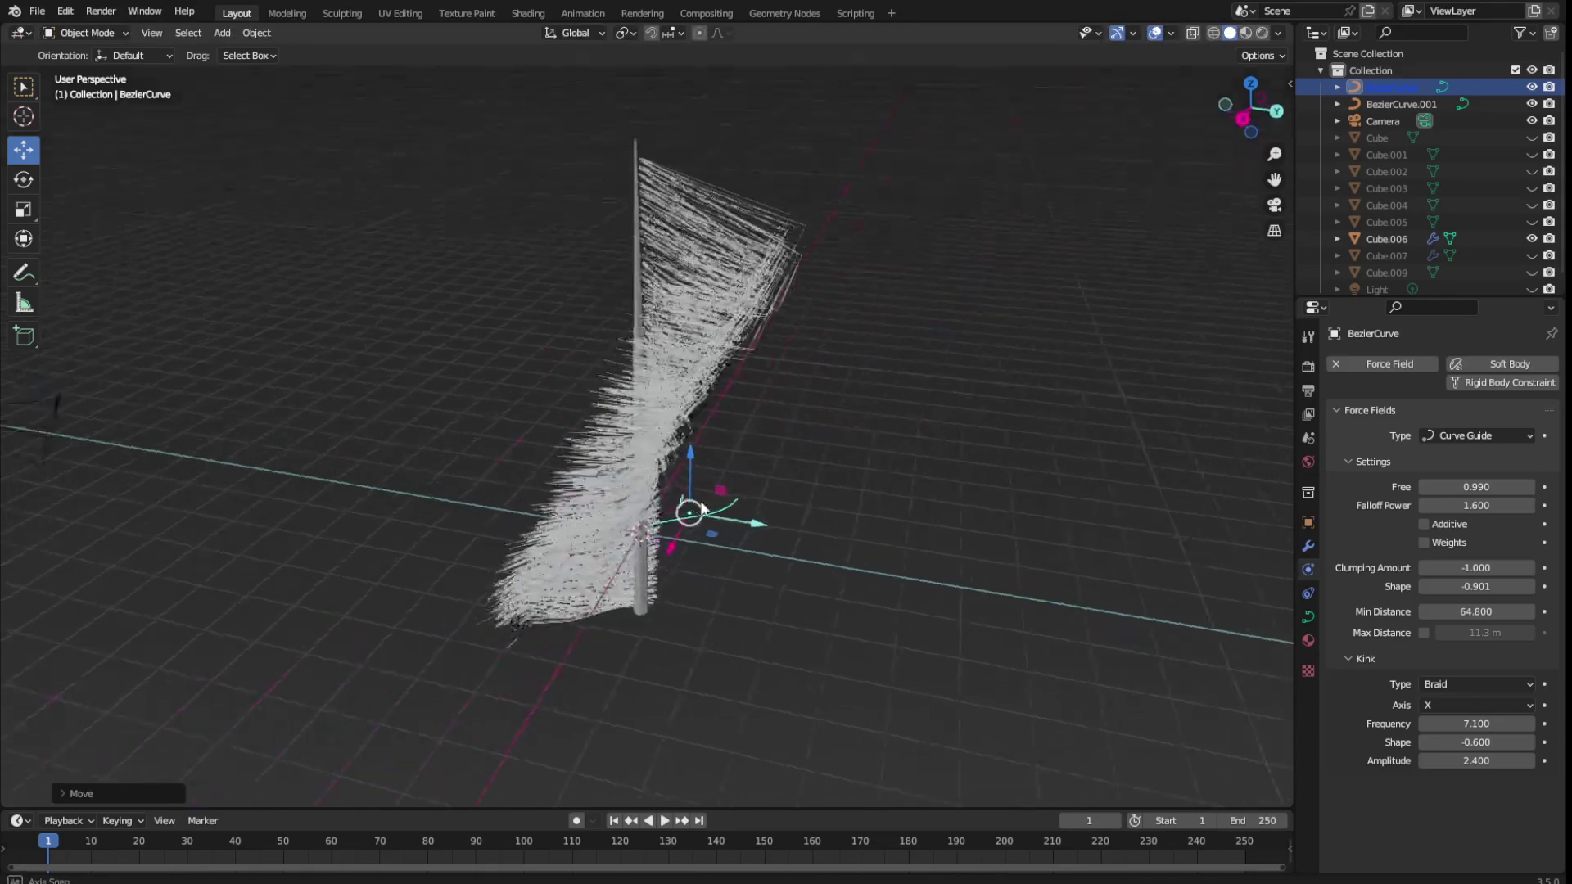
middle_click_drag(688, 511, 711, 480)
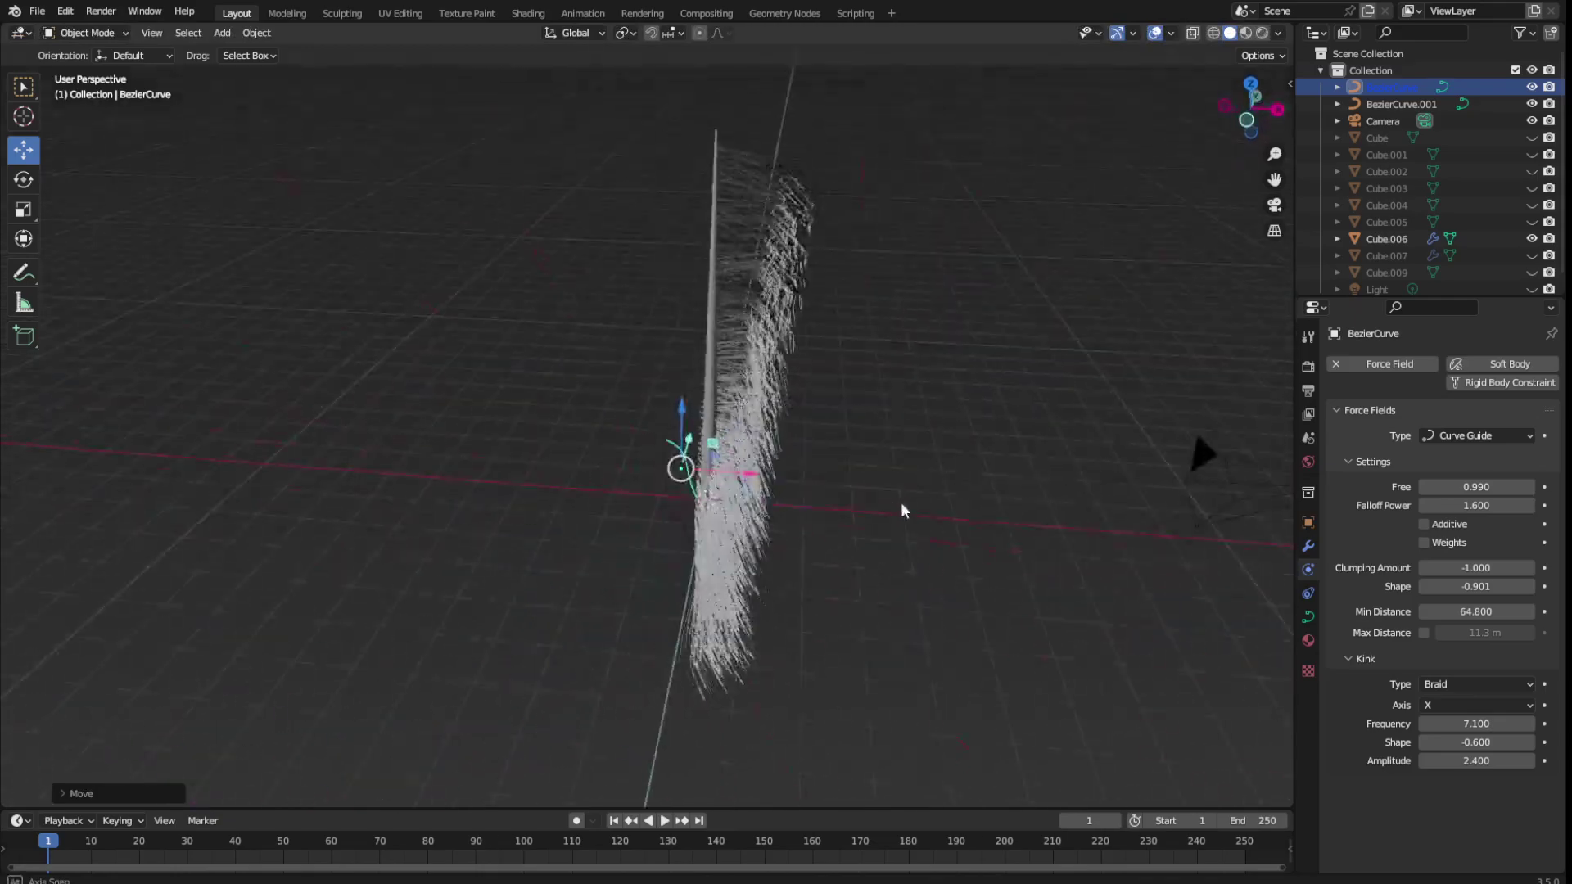
left_click(19, 182)
left_click_drag(729, 493, 891, 453)
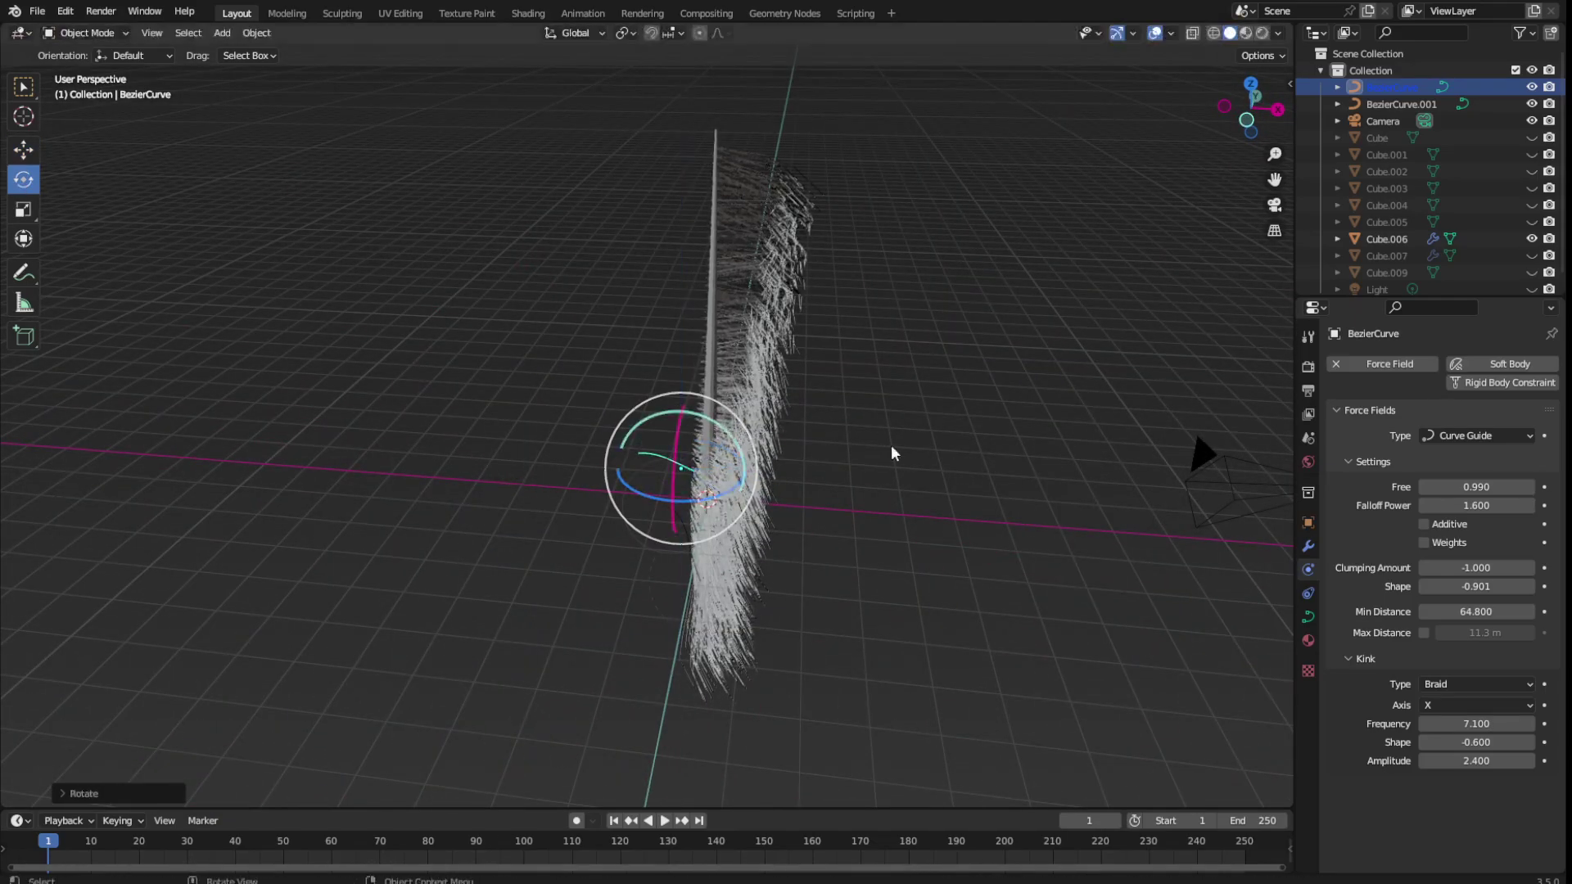
mouse_move(891, 453)
middle_mouse_down()
mouse_move(670, 470)
mouse_move(811, 528)
mouse_move(727, 478)
middle_mouse_up()
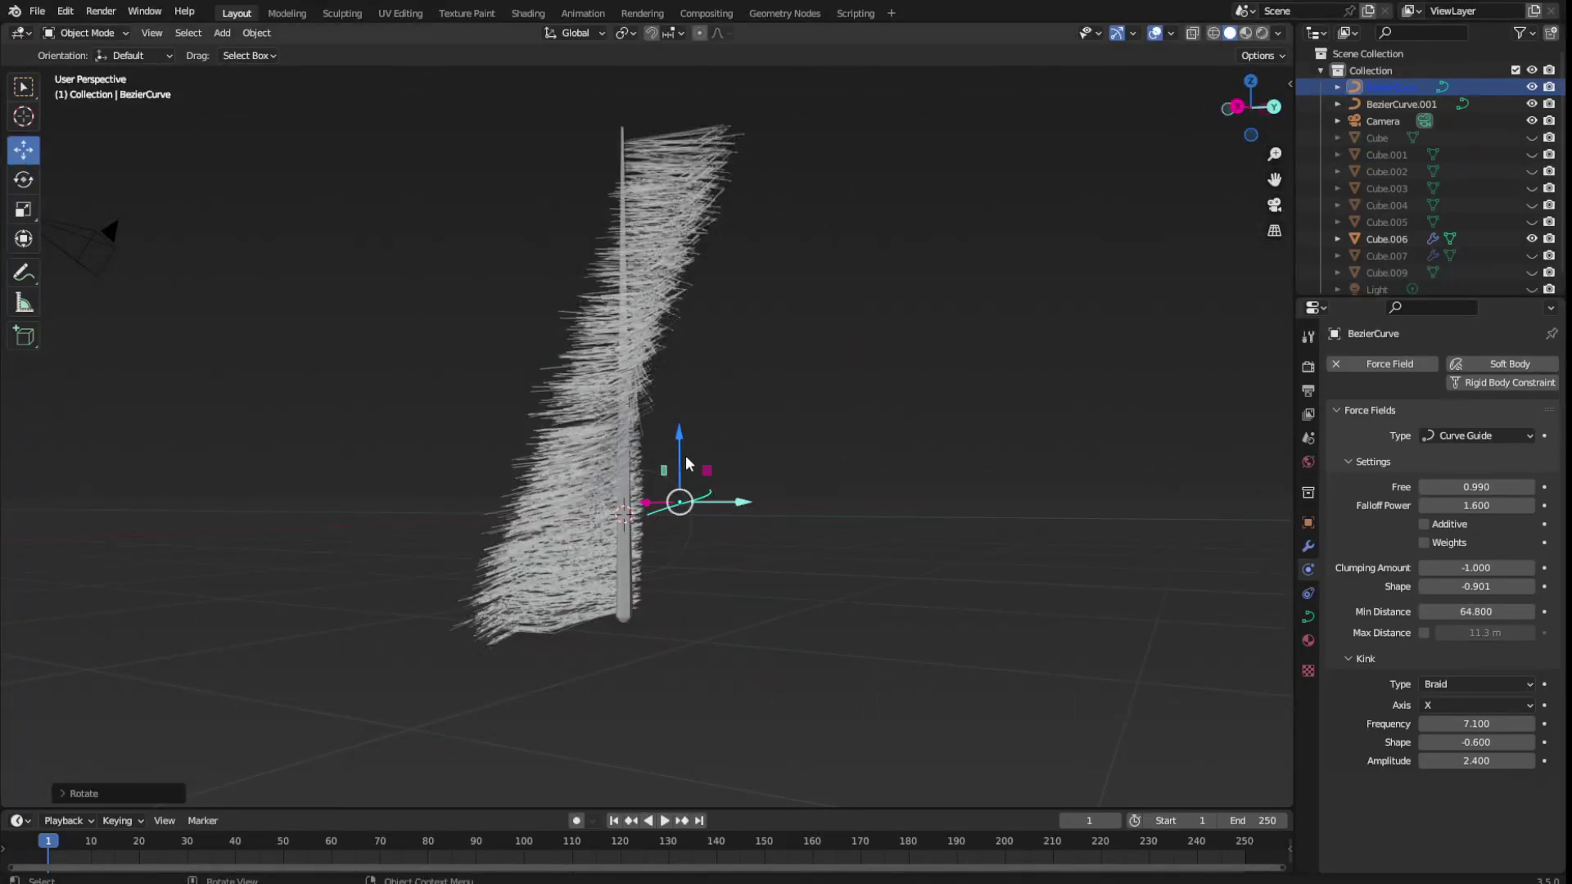
Move BezierCurve about 1.8 m upward, then remove and restore its Curve Guide field
key("g")
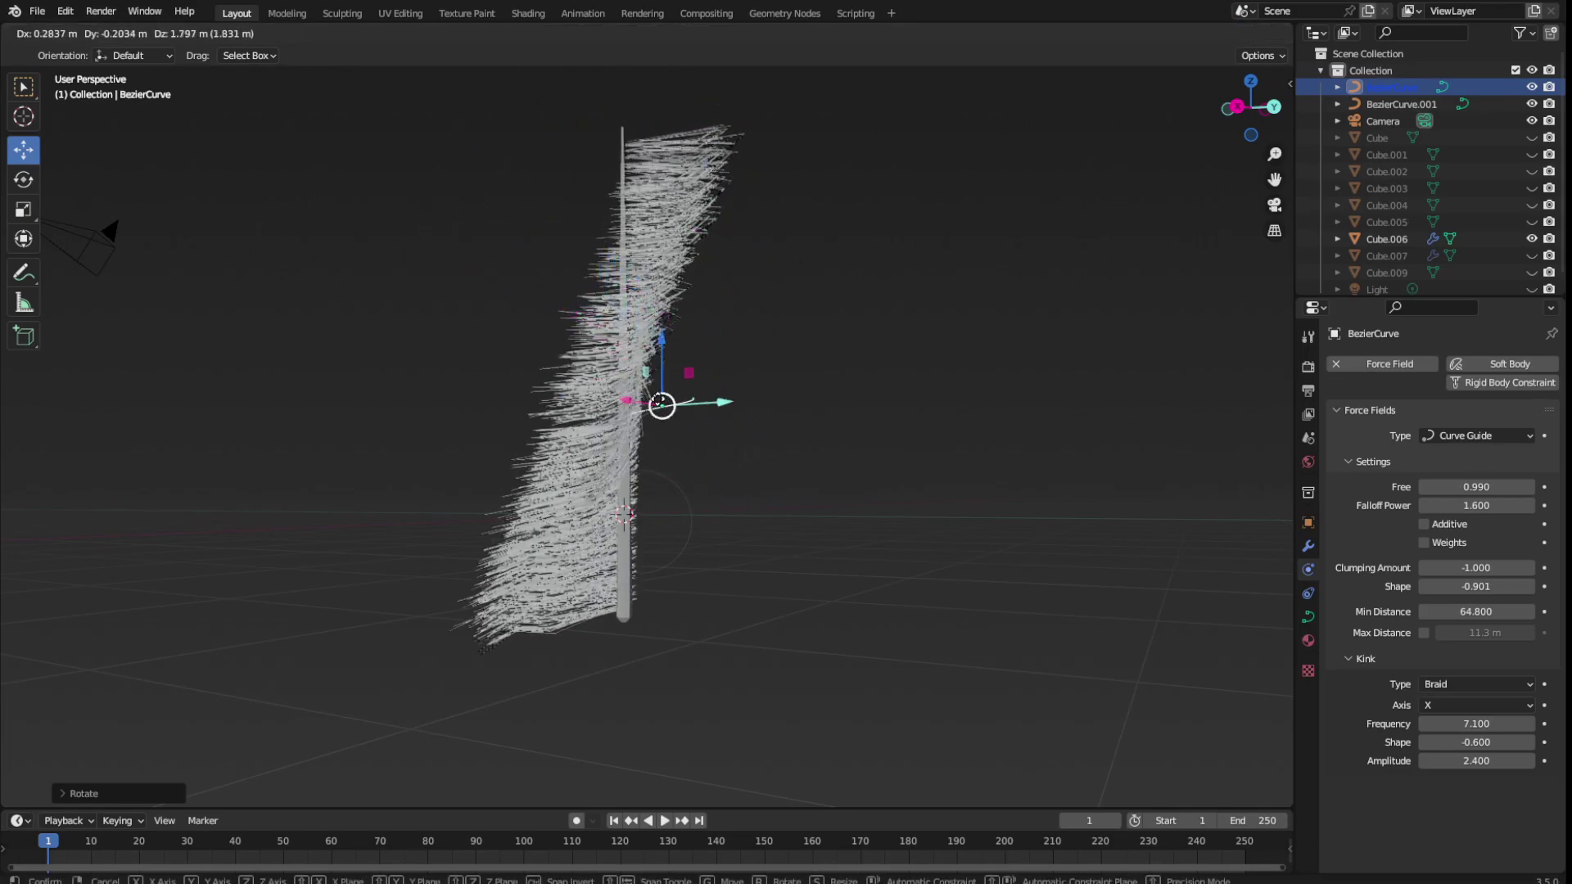
left_click(671, 446)
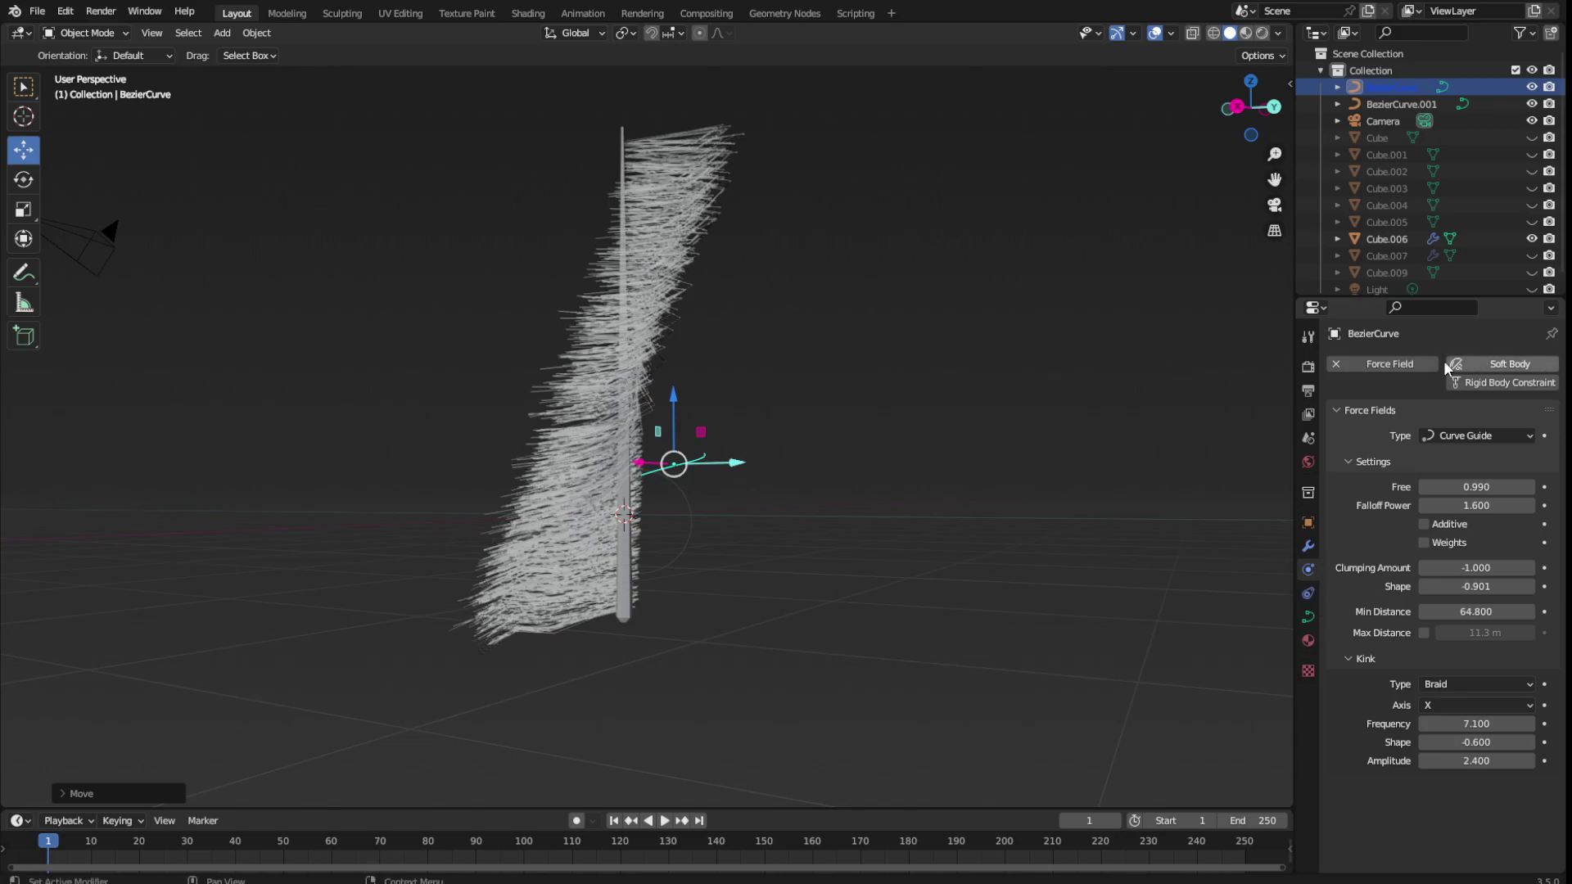
left_click(1422, 366)
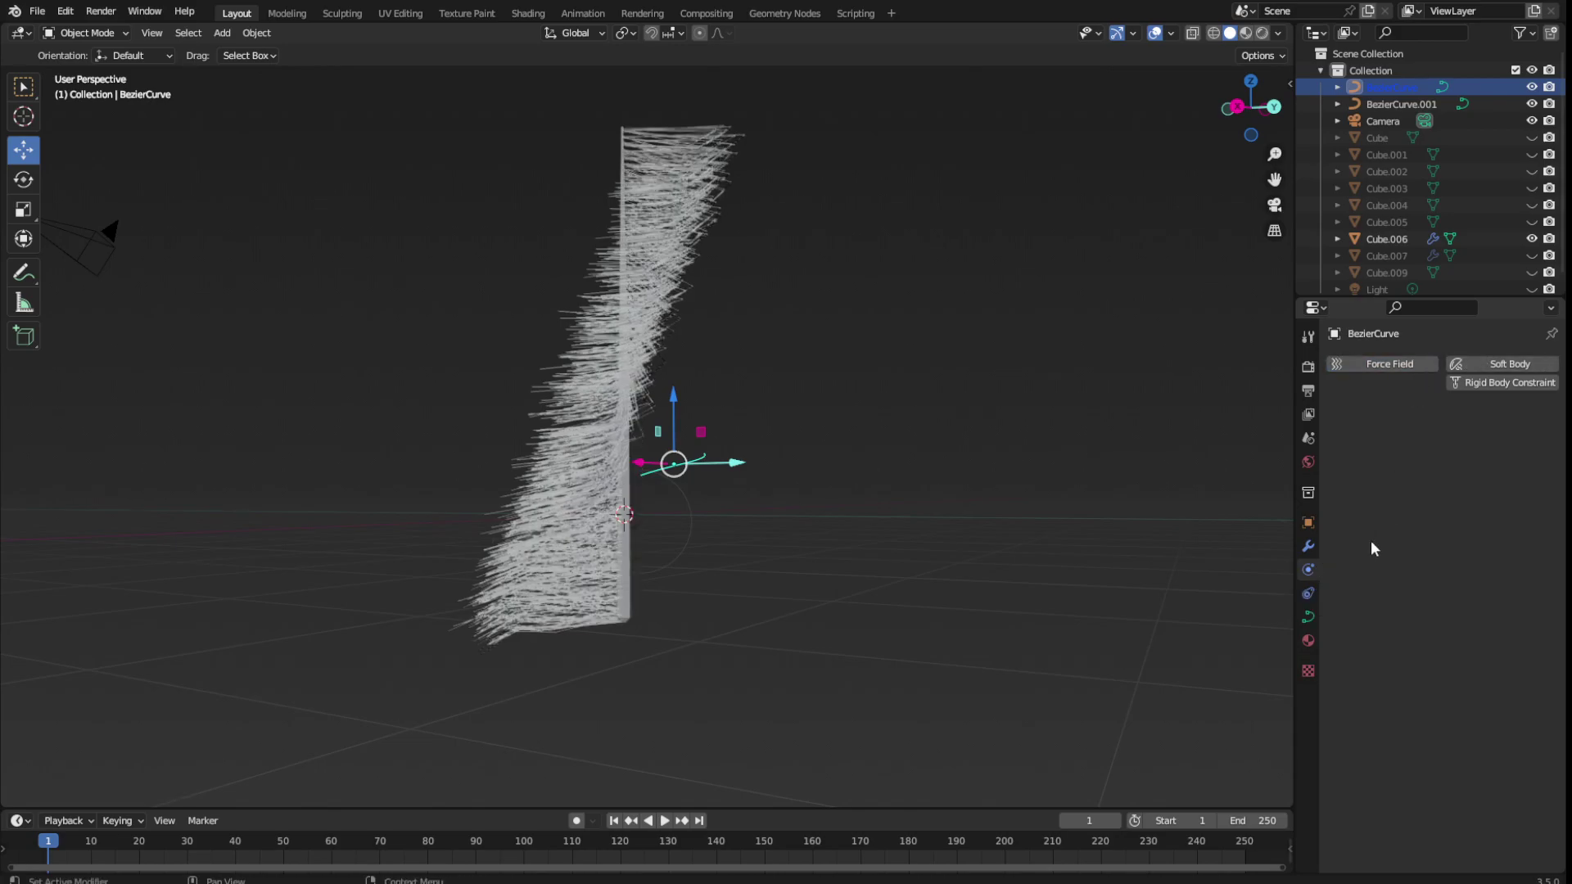
key("ctrl+z")
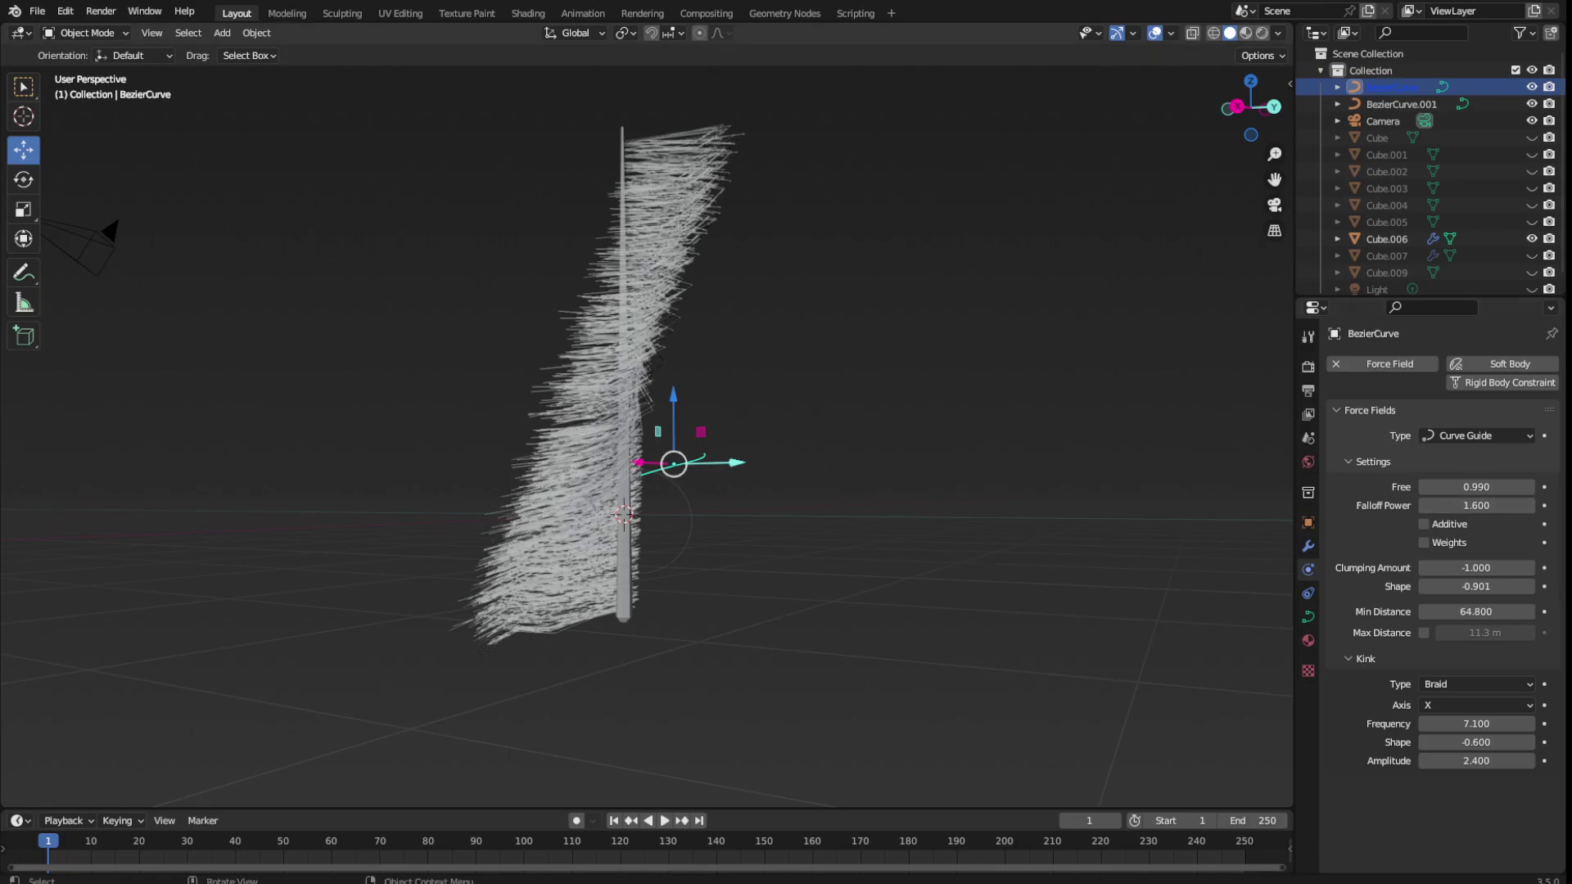
mouse_move(610, 393)
middle_mouse_down()
mouse_move(631, 547)
mouse_move(881, 502)
mouse_move(160, 342)
middle_mouse_up()
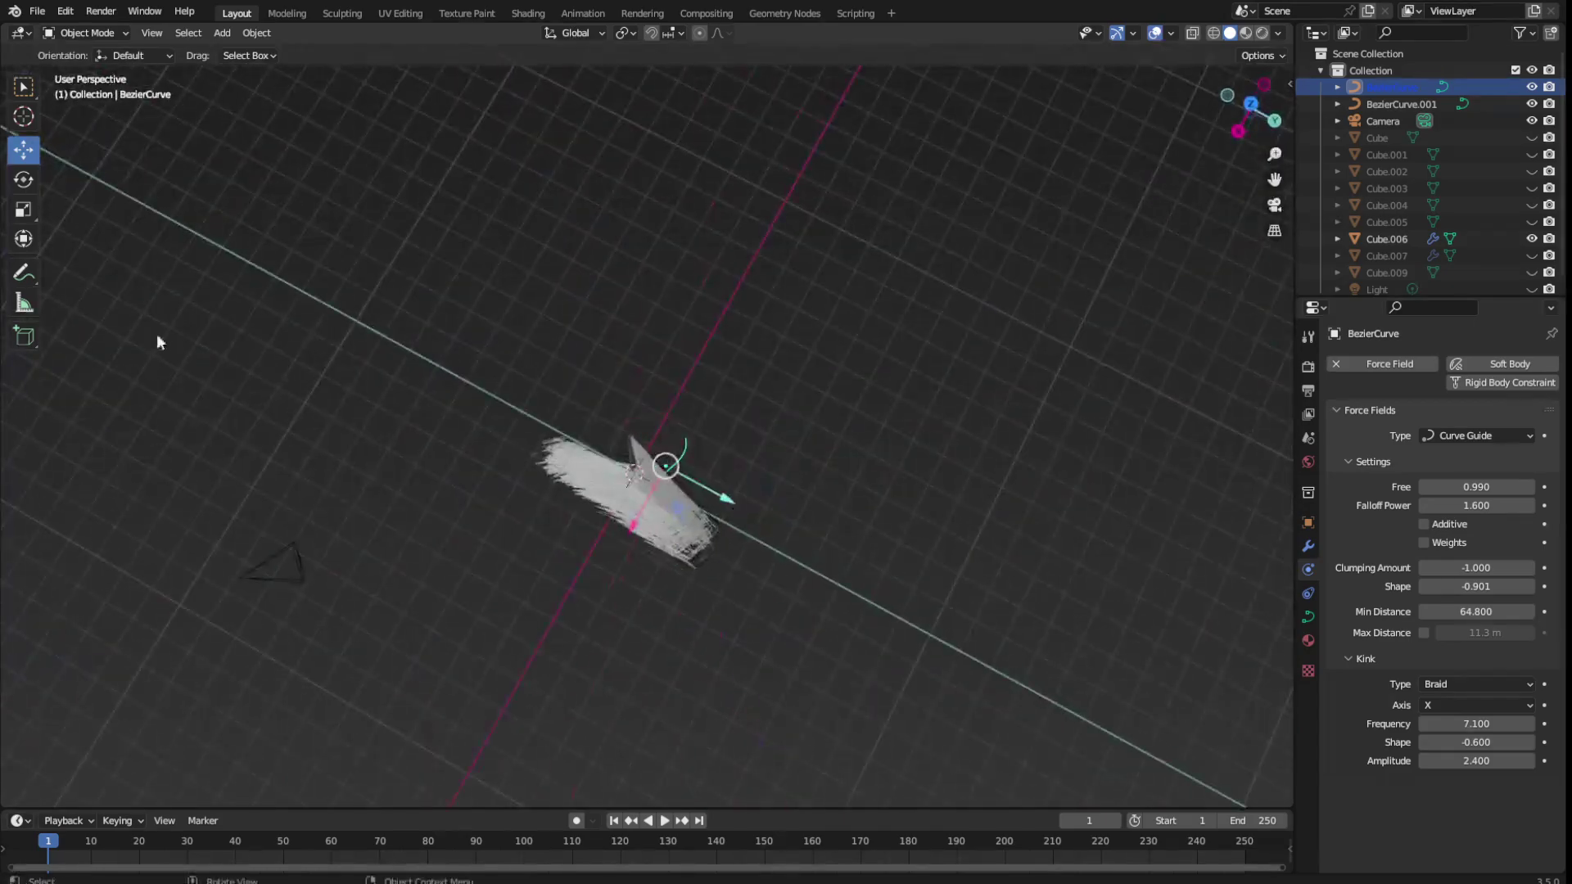
Replace BezierCurve's Curve Guide by clearing the field and adding a Boid force field
left_click(1509, 442)
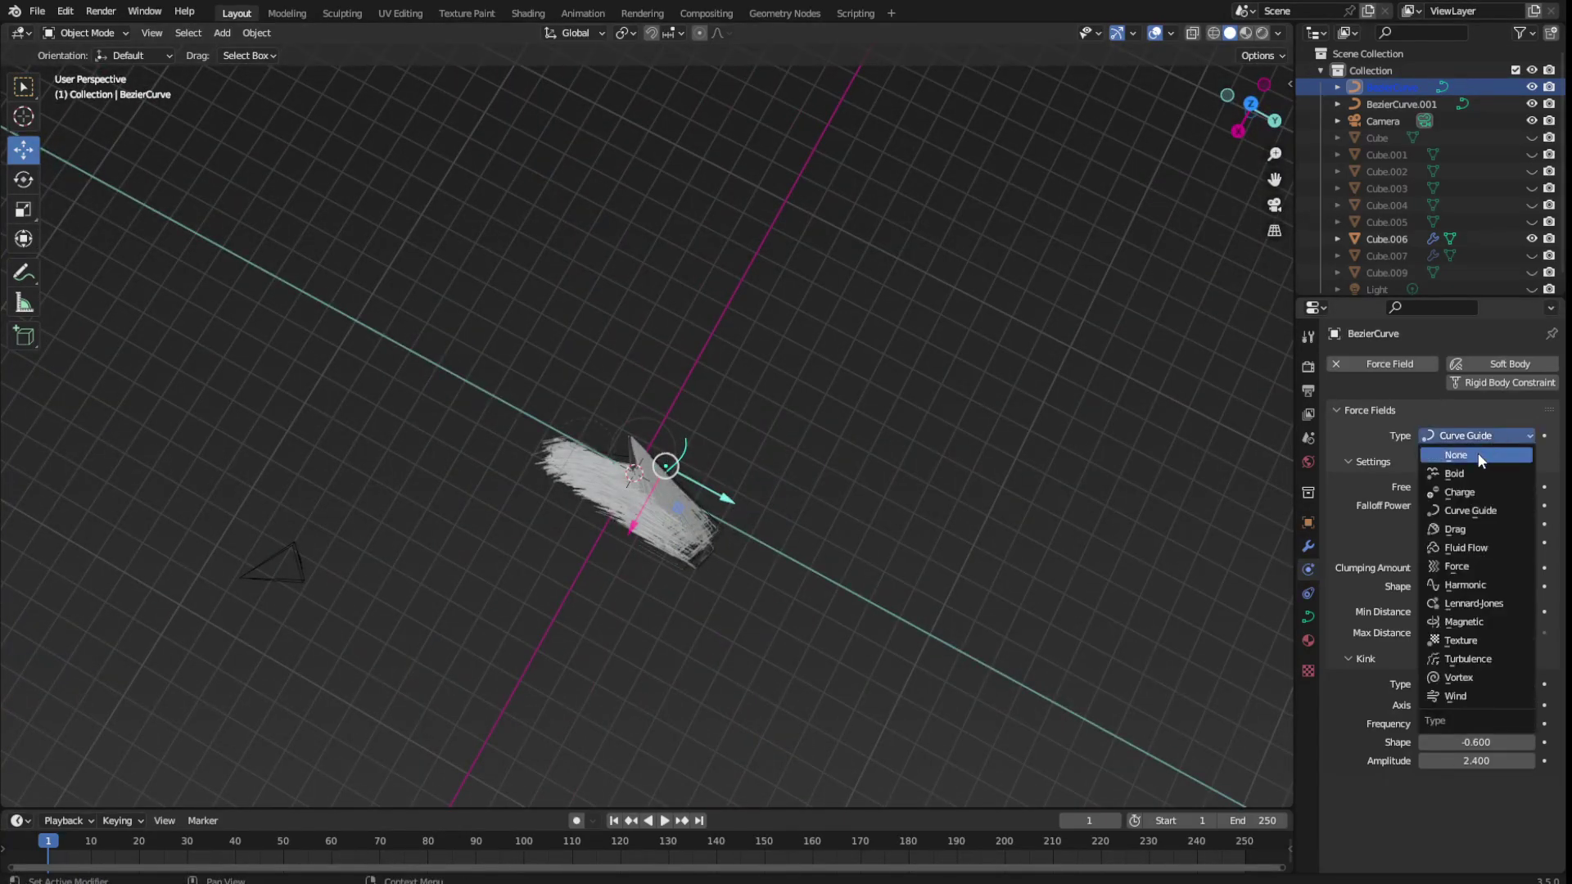
middle_click_drag(935, 429, 1516, 479)
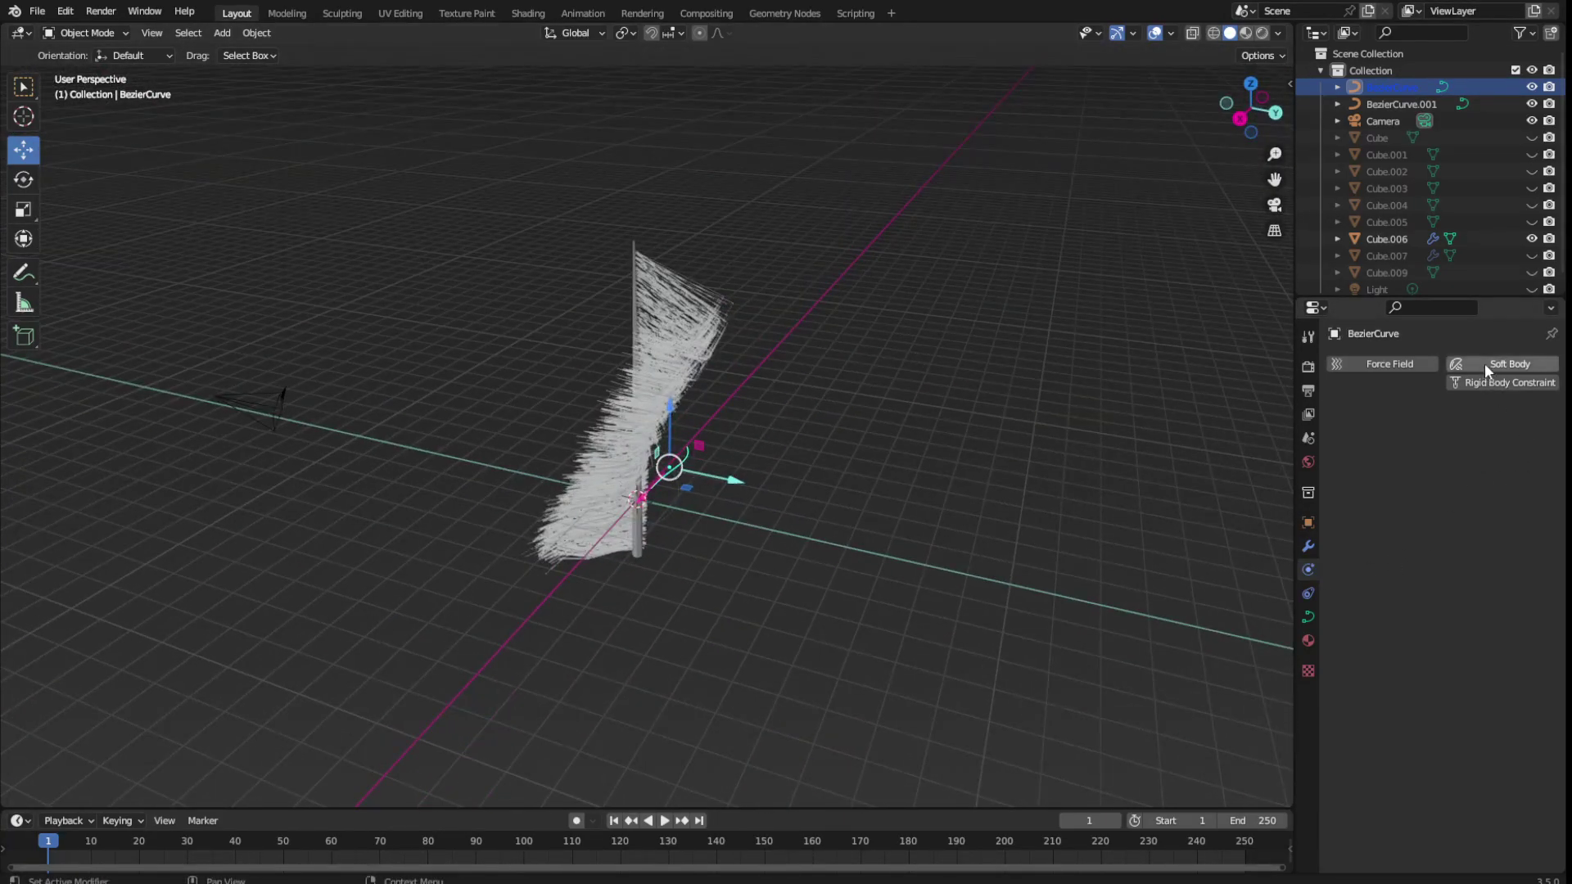
left_click(1415, 363)
left_click(1475, 437)
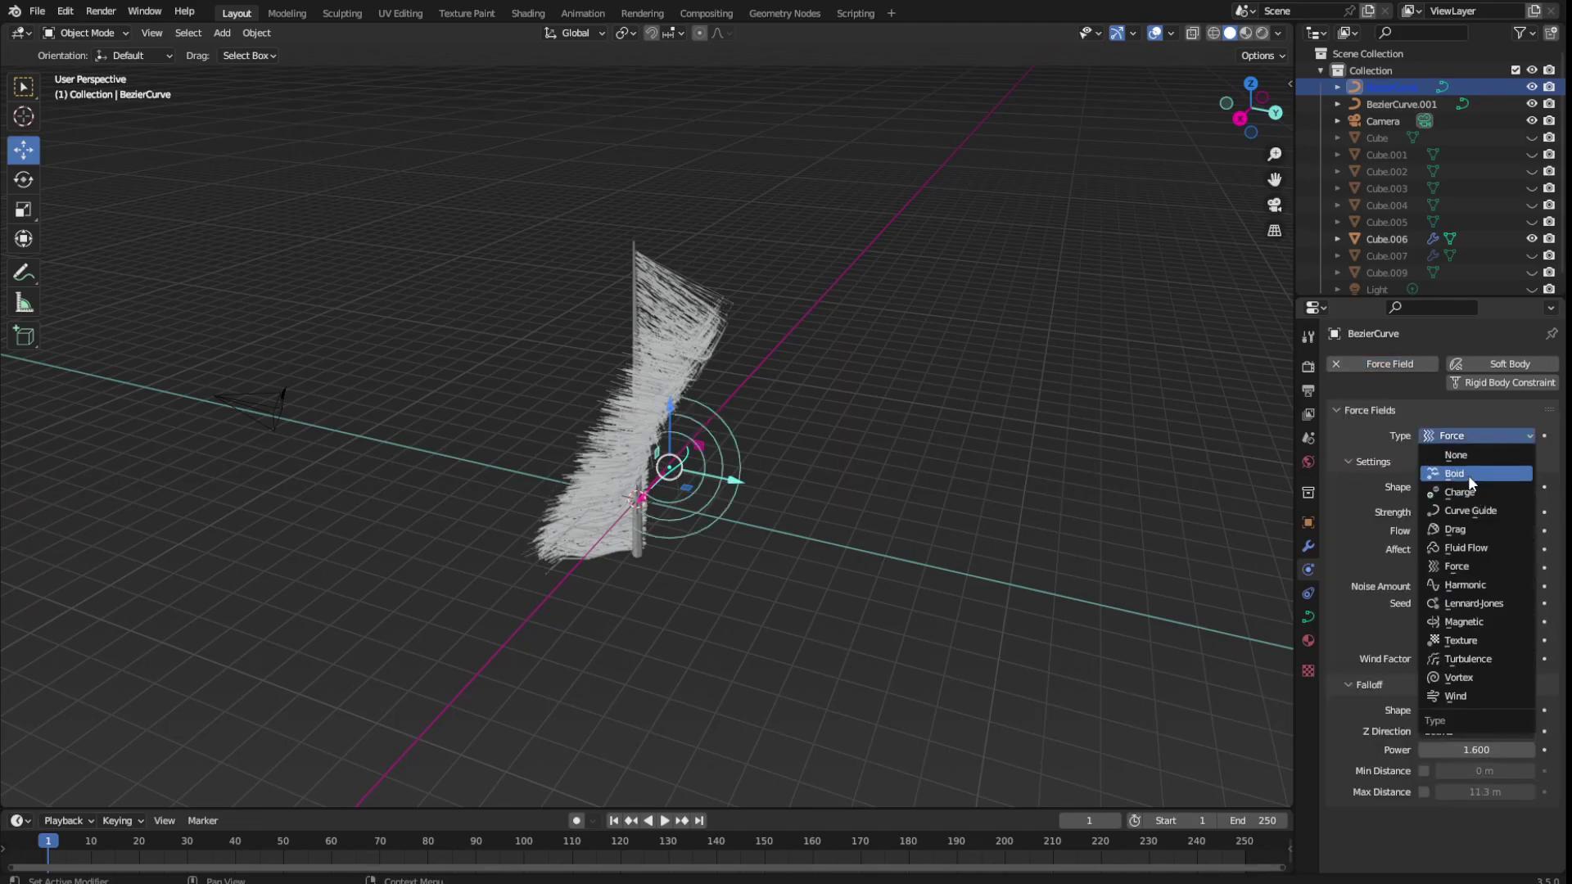
left_click(1470, 479)
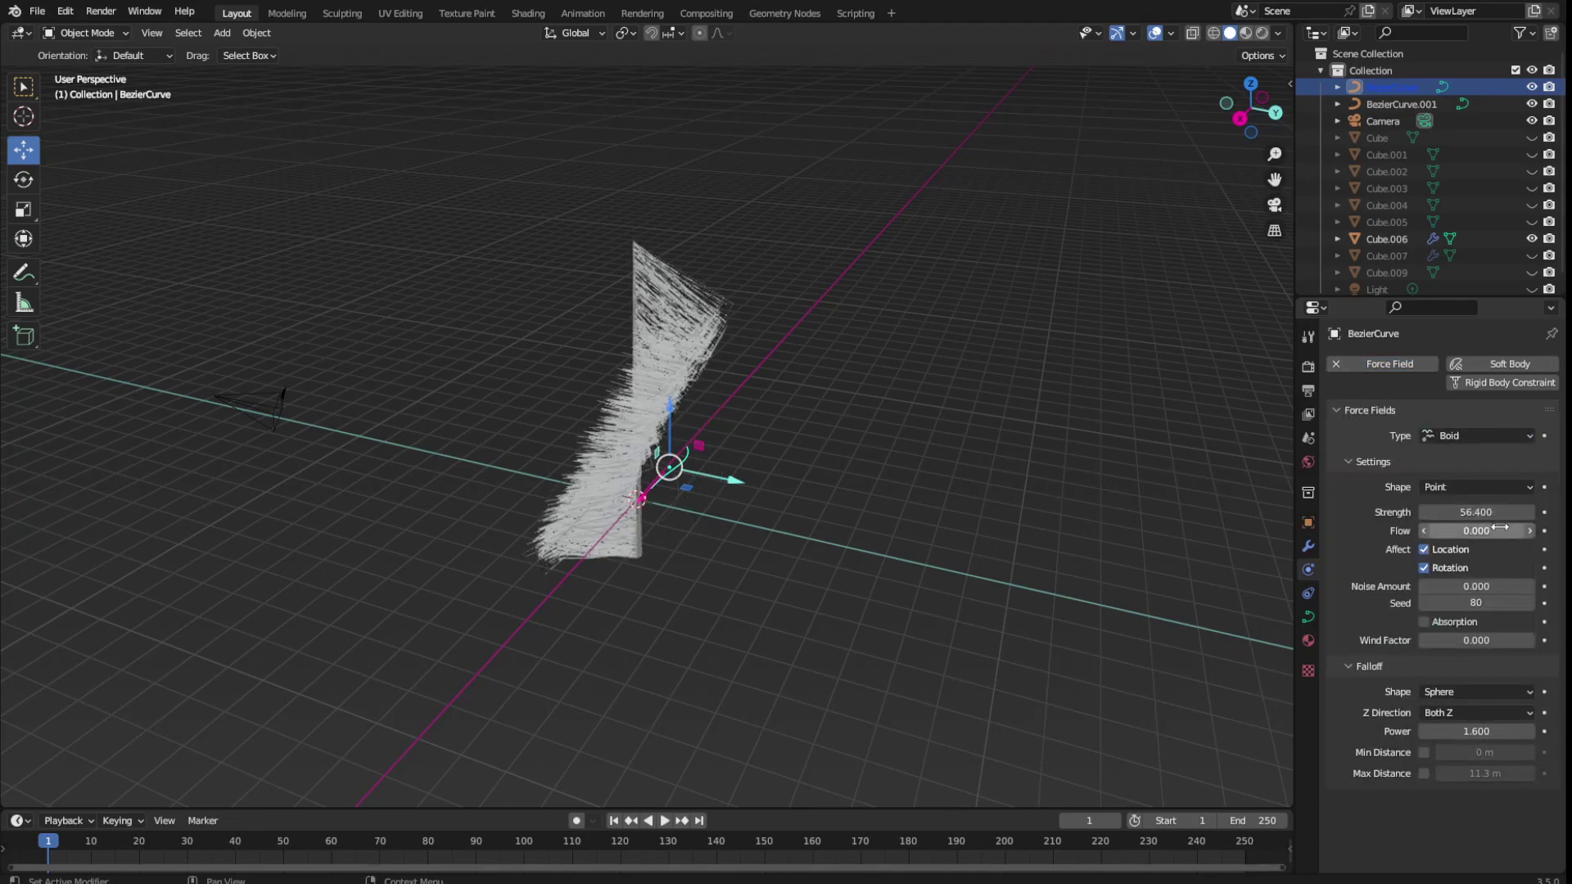
Delete the BezierCurve object, then undo twice to bring it back
right_click(693, 459)
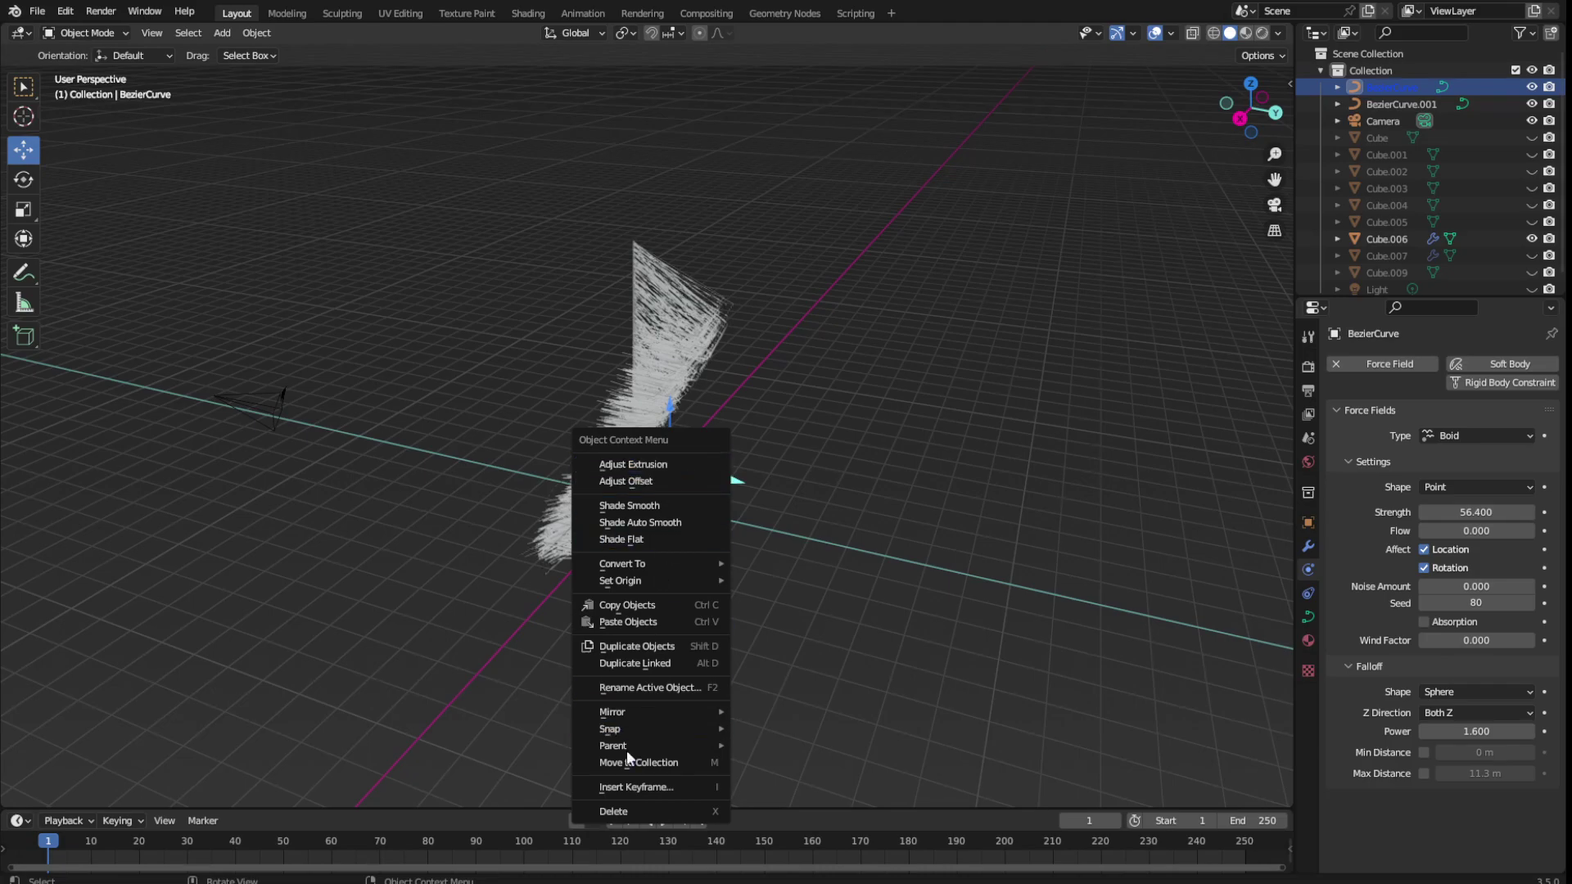
left_click(615, 812)
mouse_move(660, 747)
middle_mouse_down()
mouse_move(955, 613)
mouse_move(1403, 580)
middle_mouse_up()
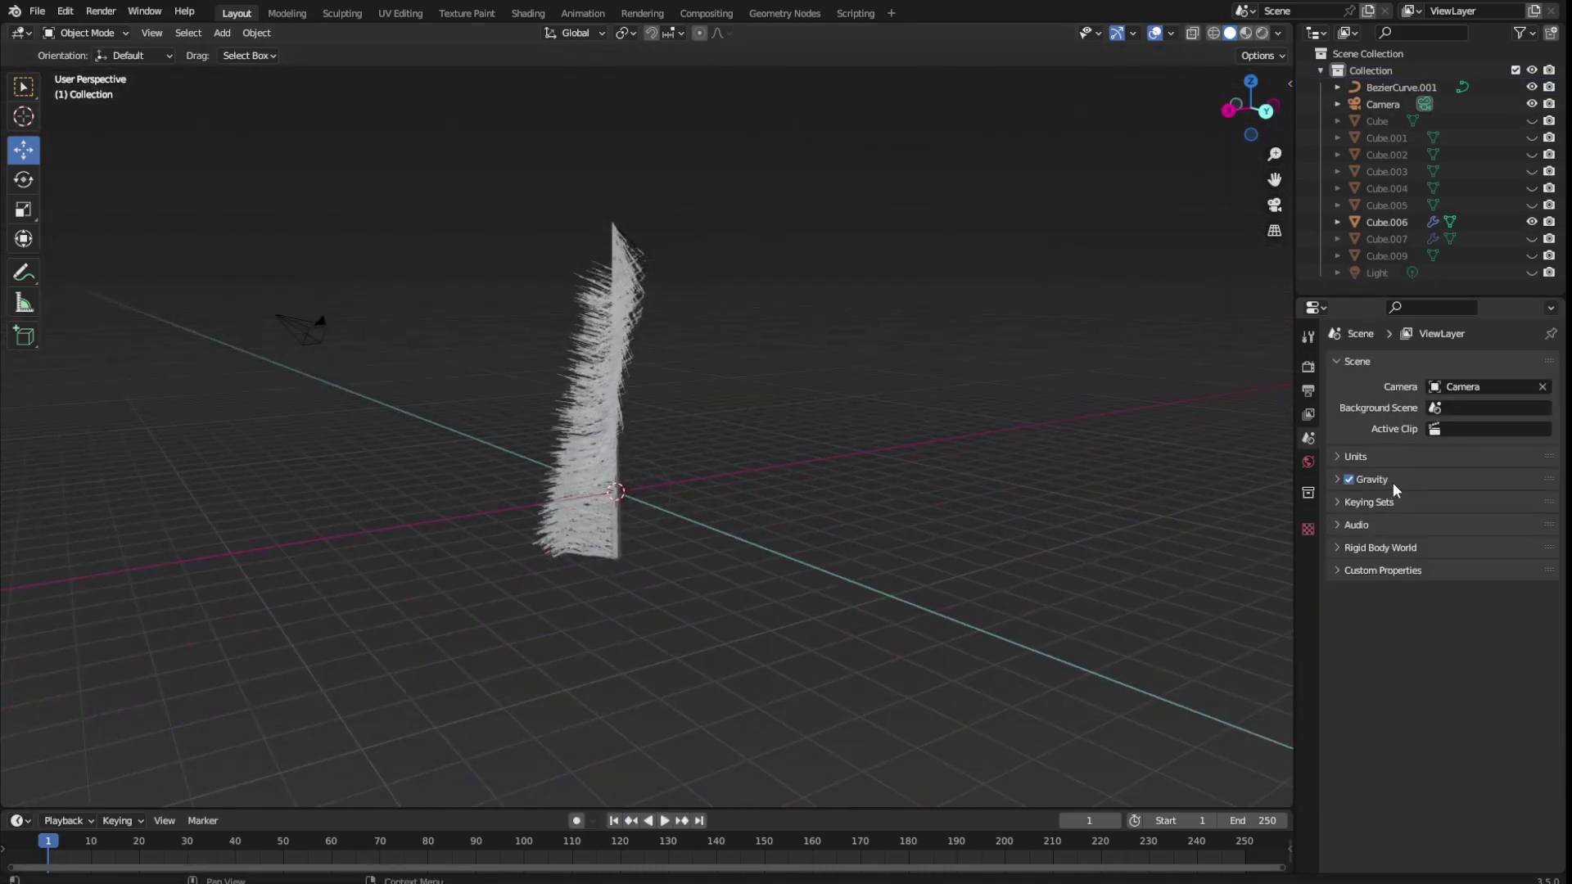
key("ctrl+z")
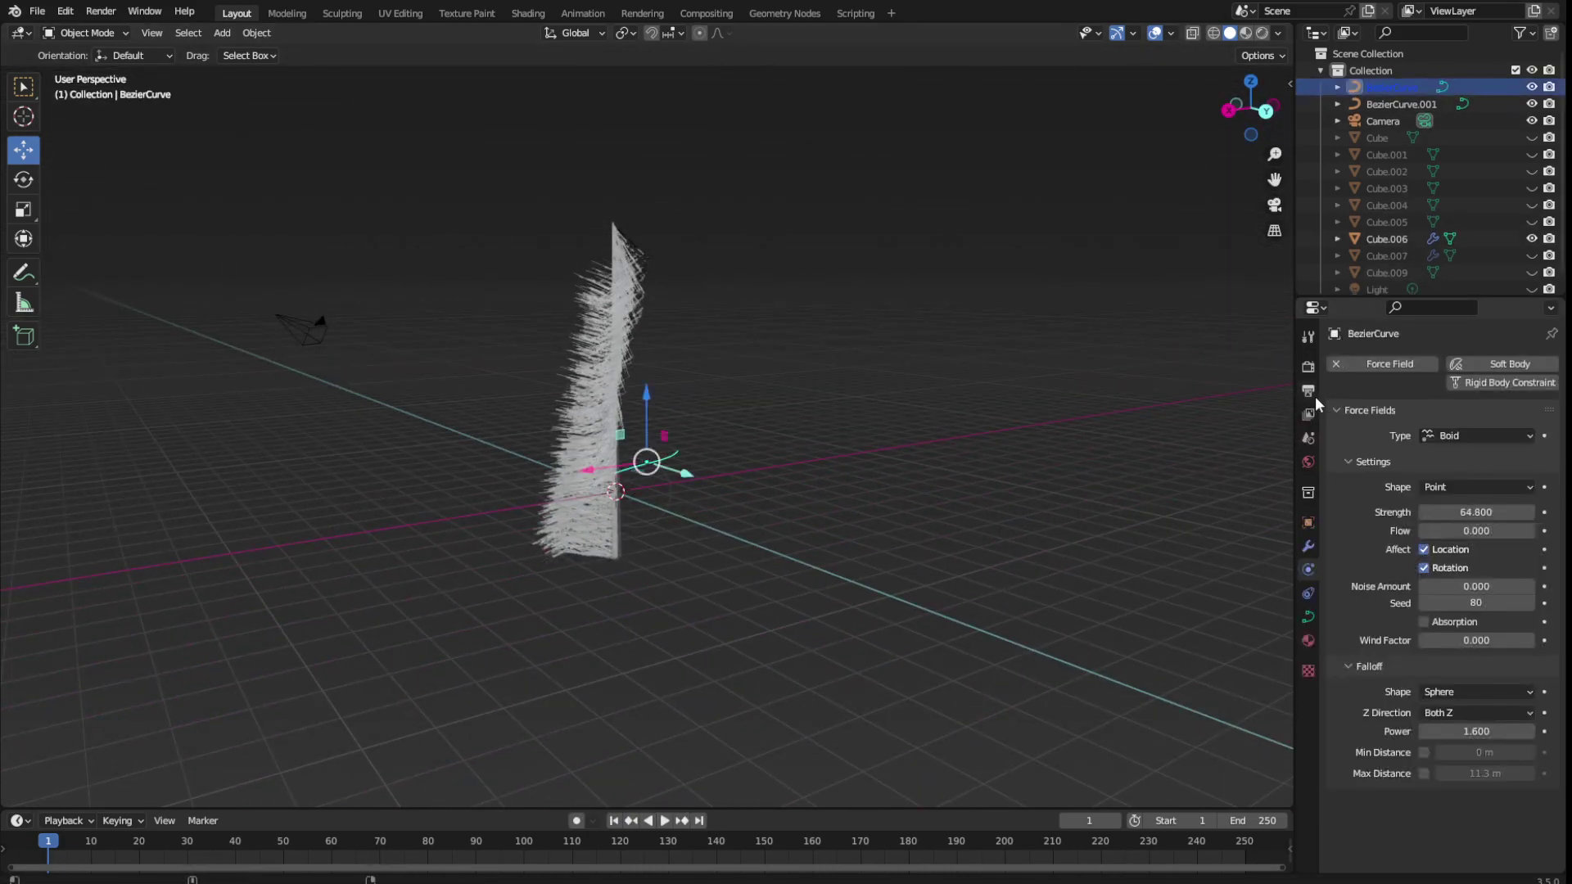
key("ctrl+z")
Undo back to BezierCurve.001's Force field, set its strength to -4.100, and save
key("ctrl+z")
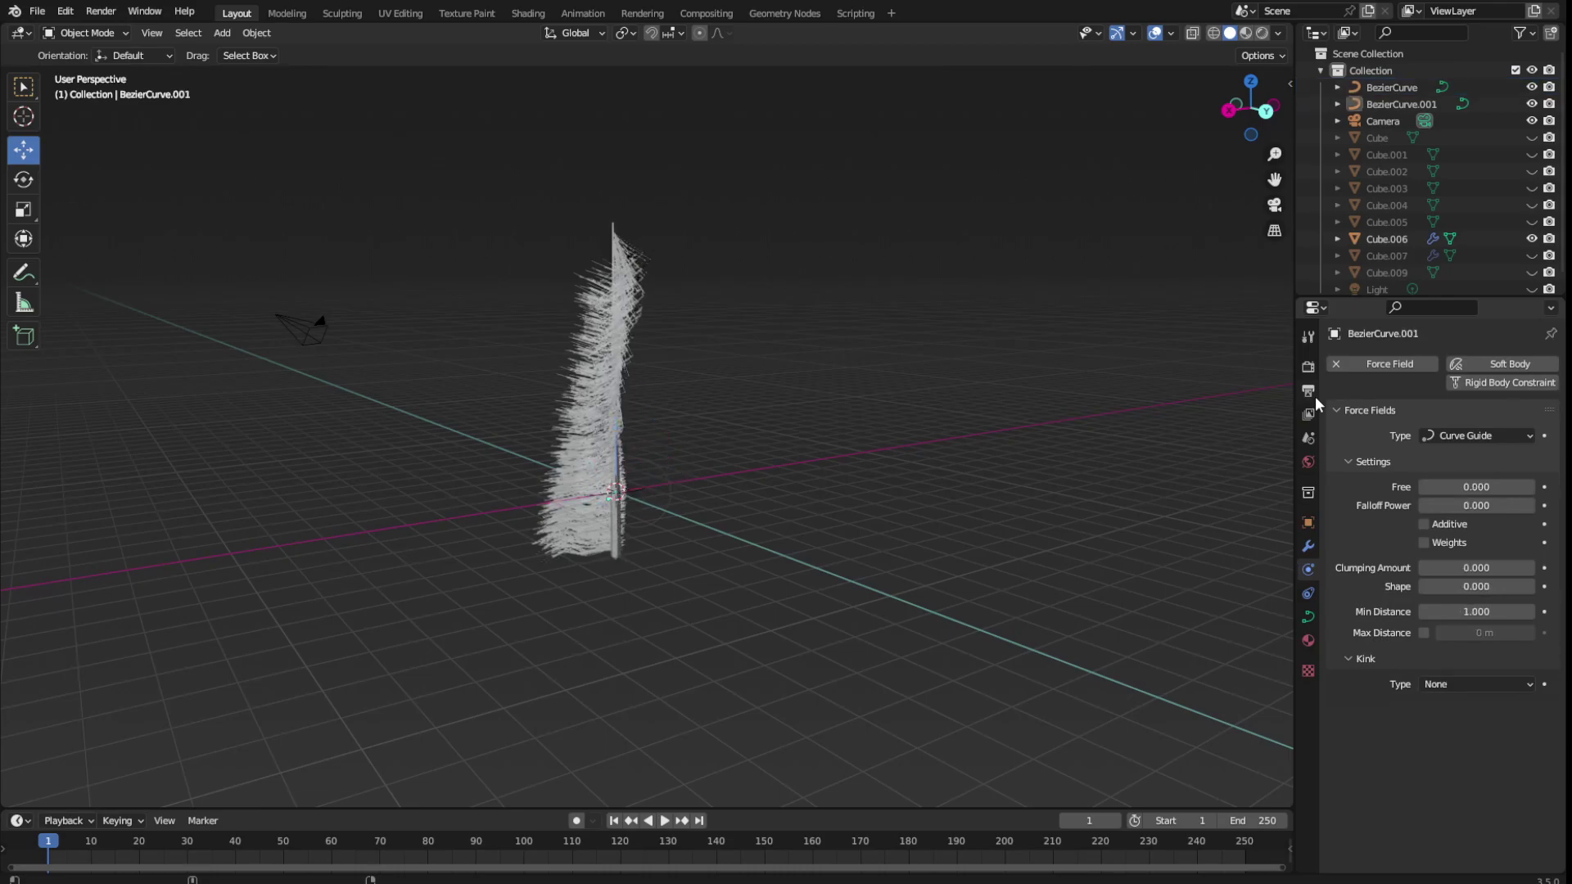
key("ctrl+z")
key("ctrl+z")
key("ctrl+z")
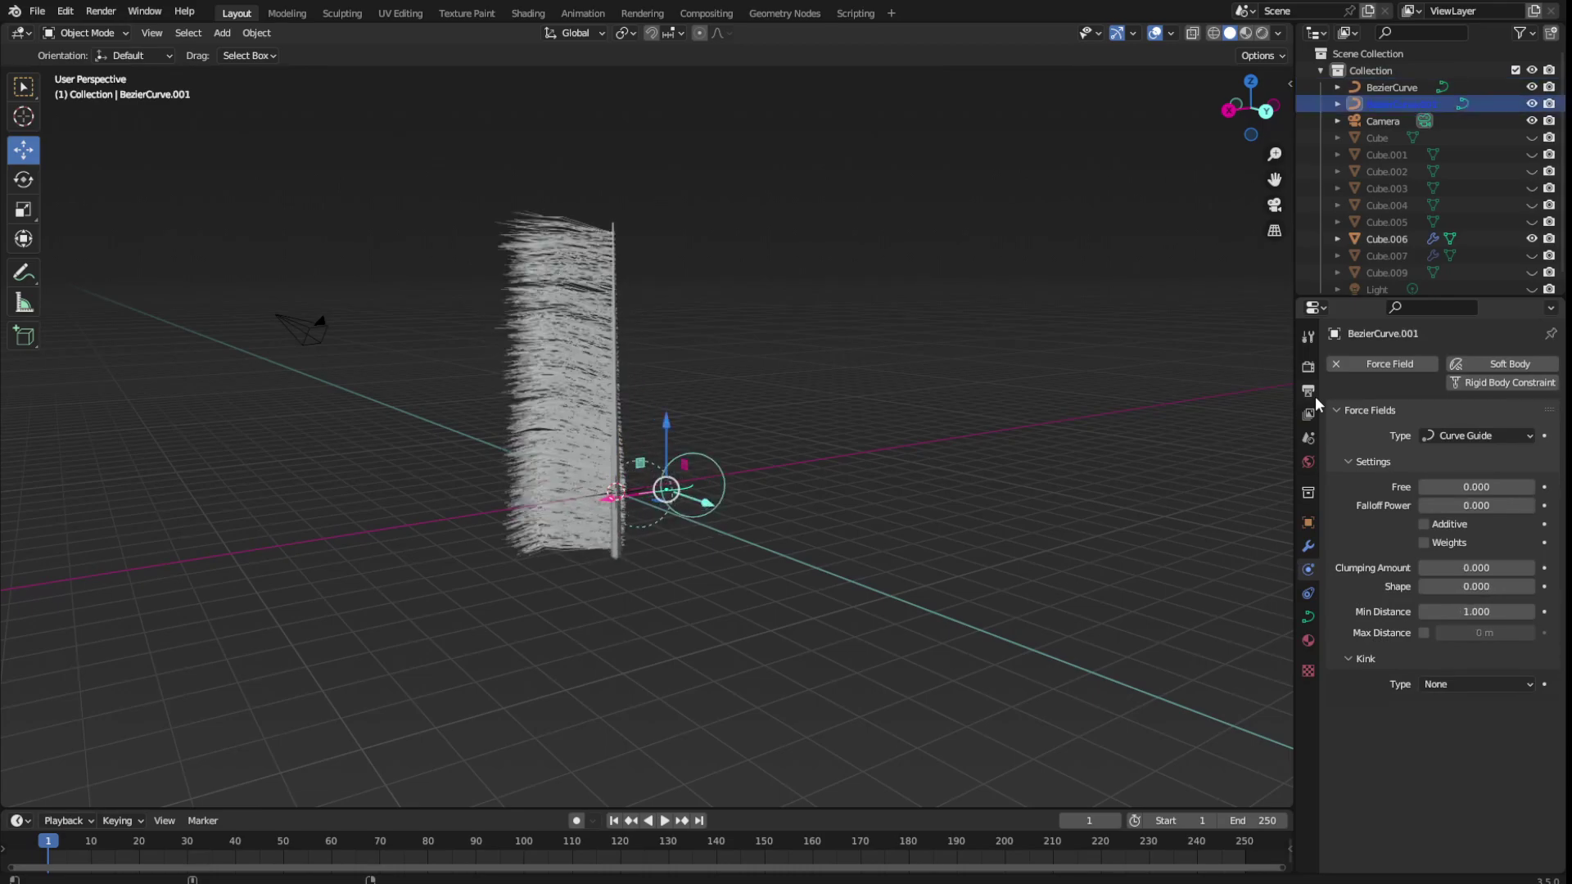
mouse_move(1064, 377)
middle_mouse_down()
mouse_move(782, 355)
mouse_move(894, 383)
mouse_move(801, 393)
mouse_move(833, 381)
middle_mouse_up()
key("ctrl+z")
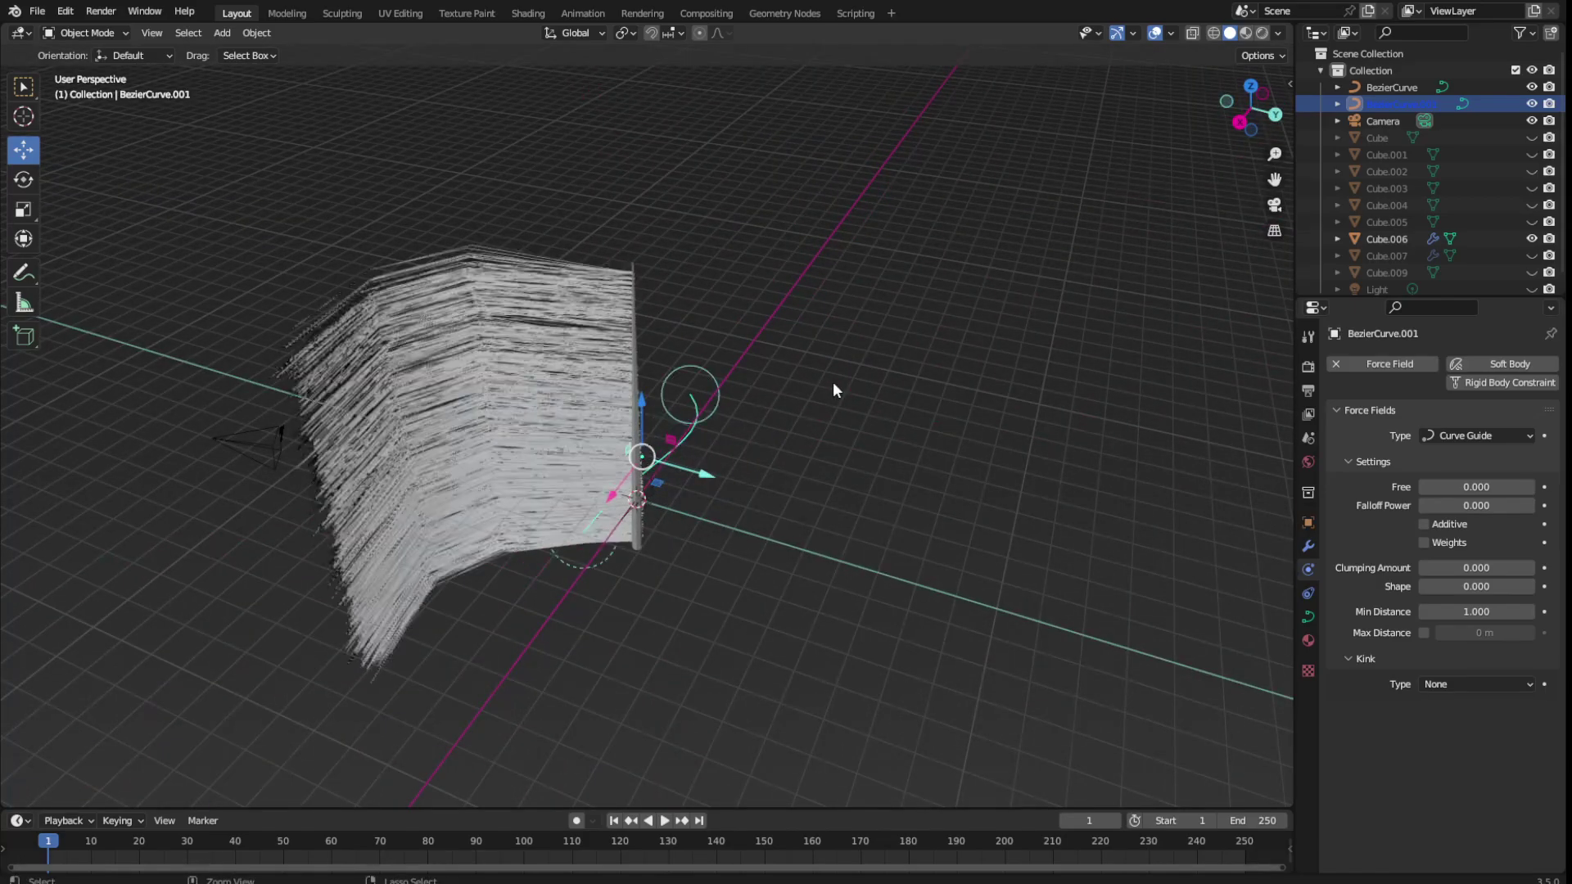
key("ctrl+z")
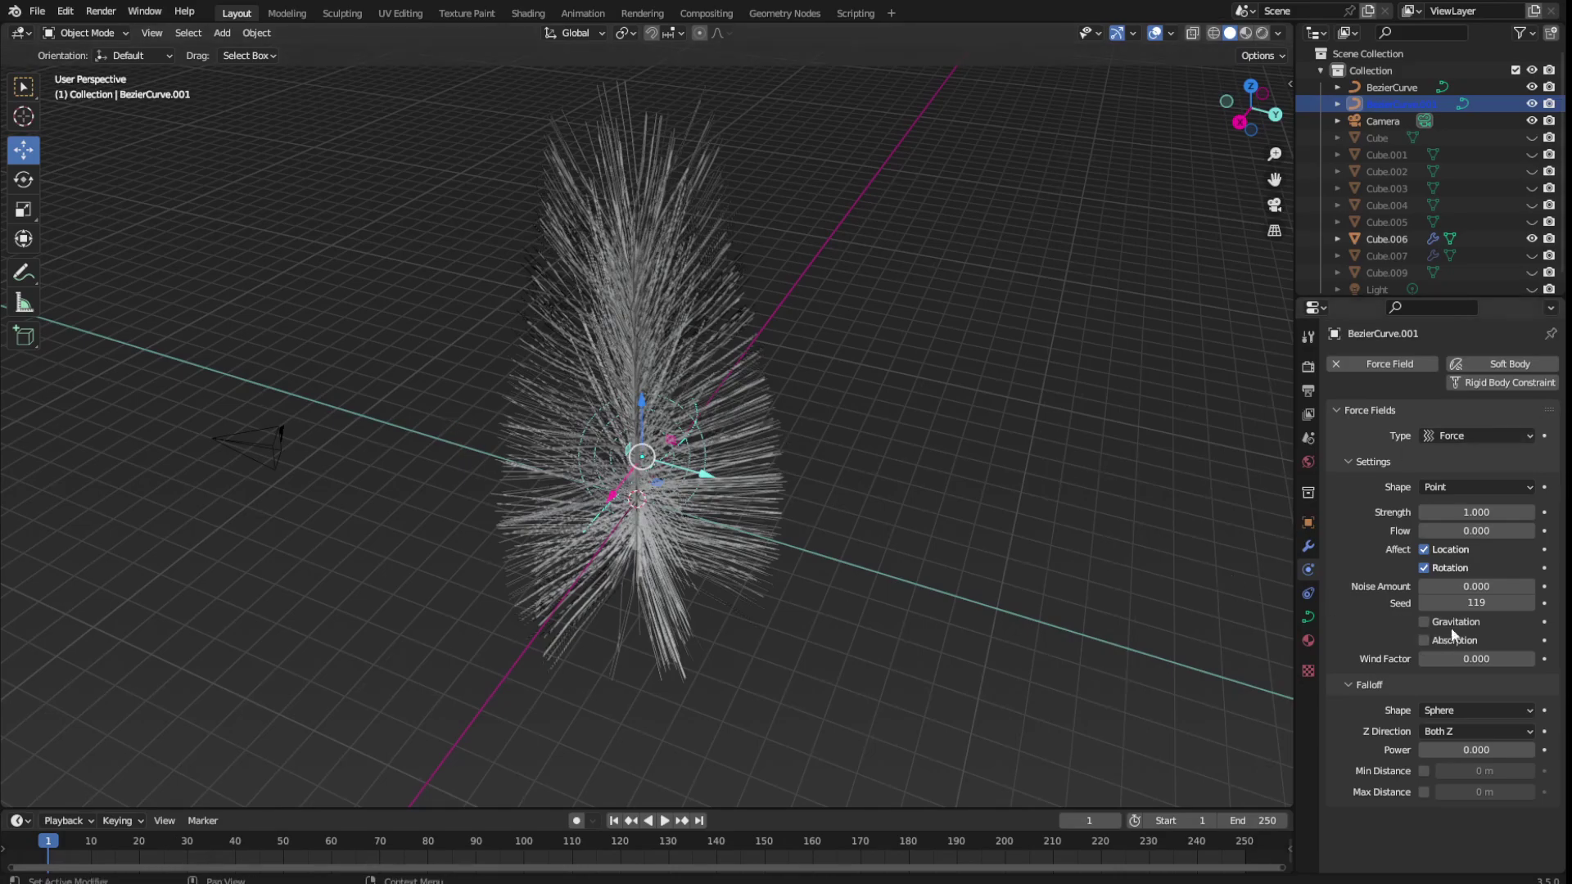
mouse_move(1476, 511)
left_mouse_down()
mouse_move(1428, 511)
mouse_move(1445, 512)
left_mouse_up()
mouse_move(1058, 401)
middle_mouse_down()
mouse_move(814, 426)
mouse_move(876, 509)
mouse_move(997, 474)
mouse_move(1052, 547)
mouse_move(1045, 428)
mouse_move(964, 428)
middle_mouse_up()
middle_click_drag(1013, 516, 974, 349)
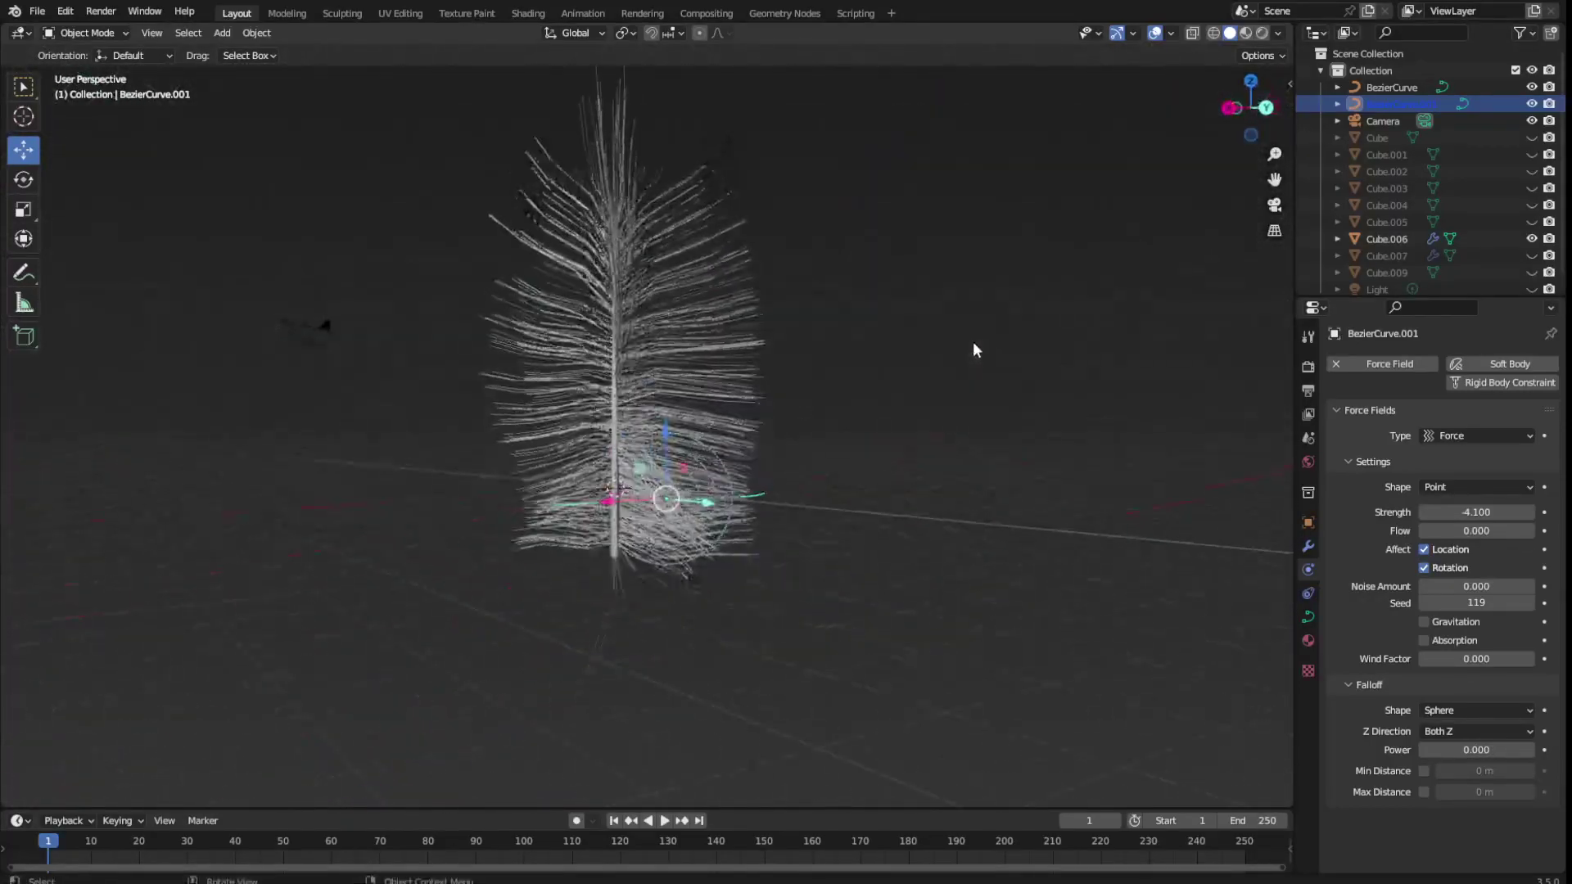
key("ctrl+s")
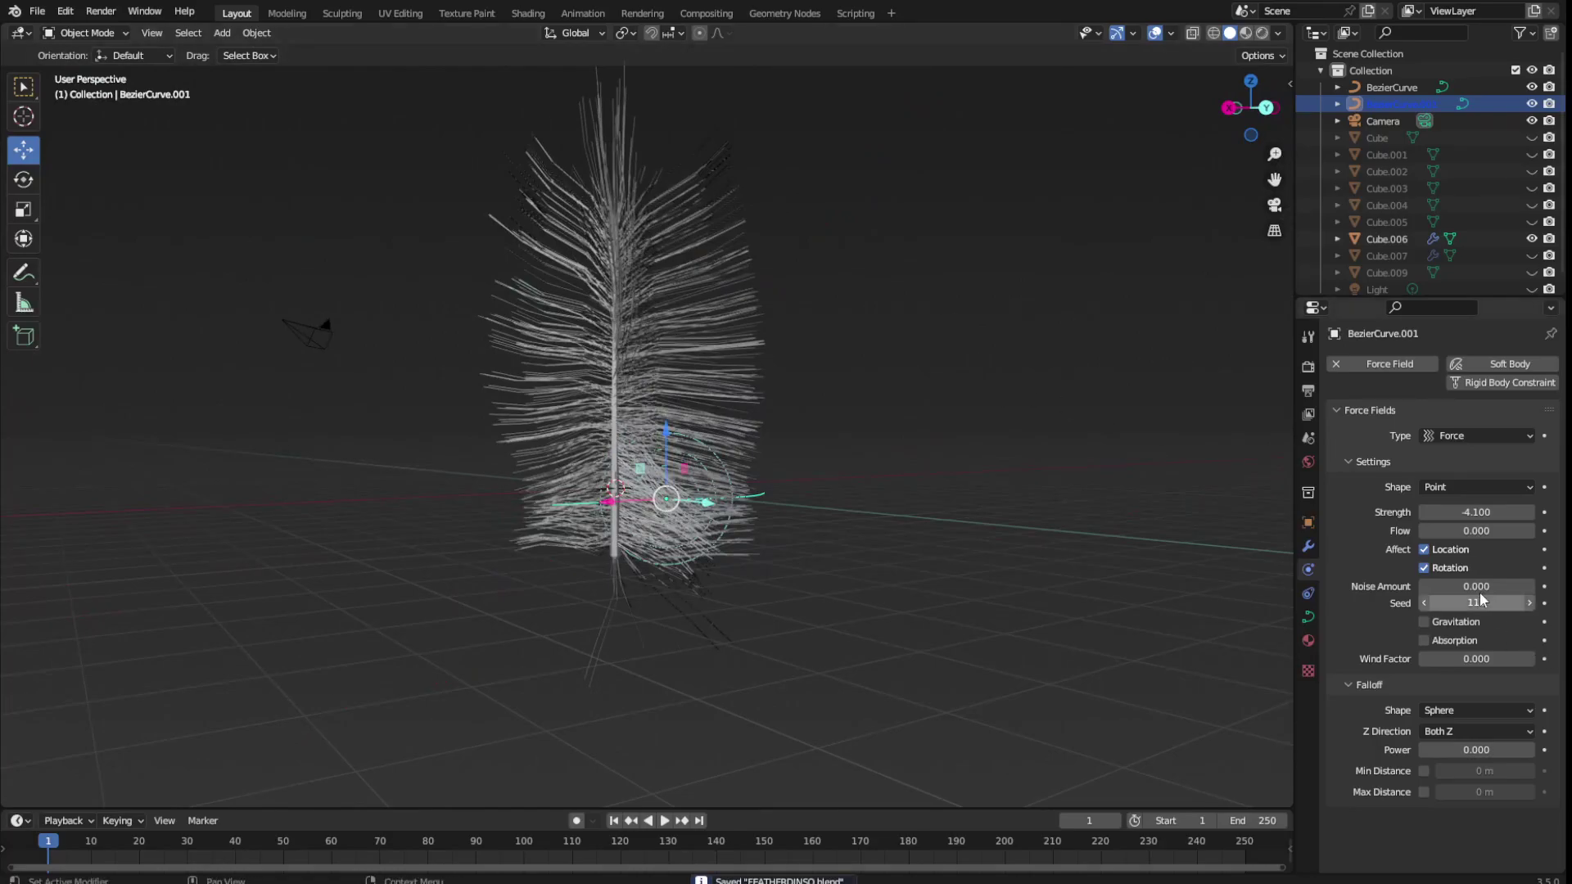
Set the field seed to 37, try then remove noise, and raise wind factor to 0.229
left_click_drag(1476, 603, 1506, 603)
left_click_drag(1476, 587, 1503, 586)
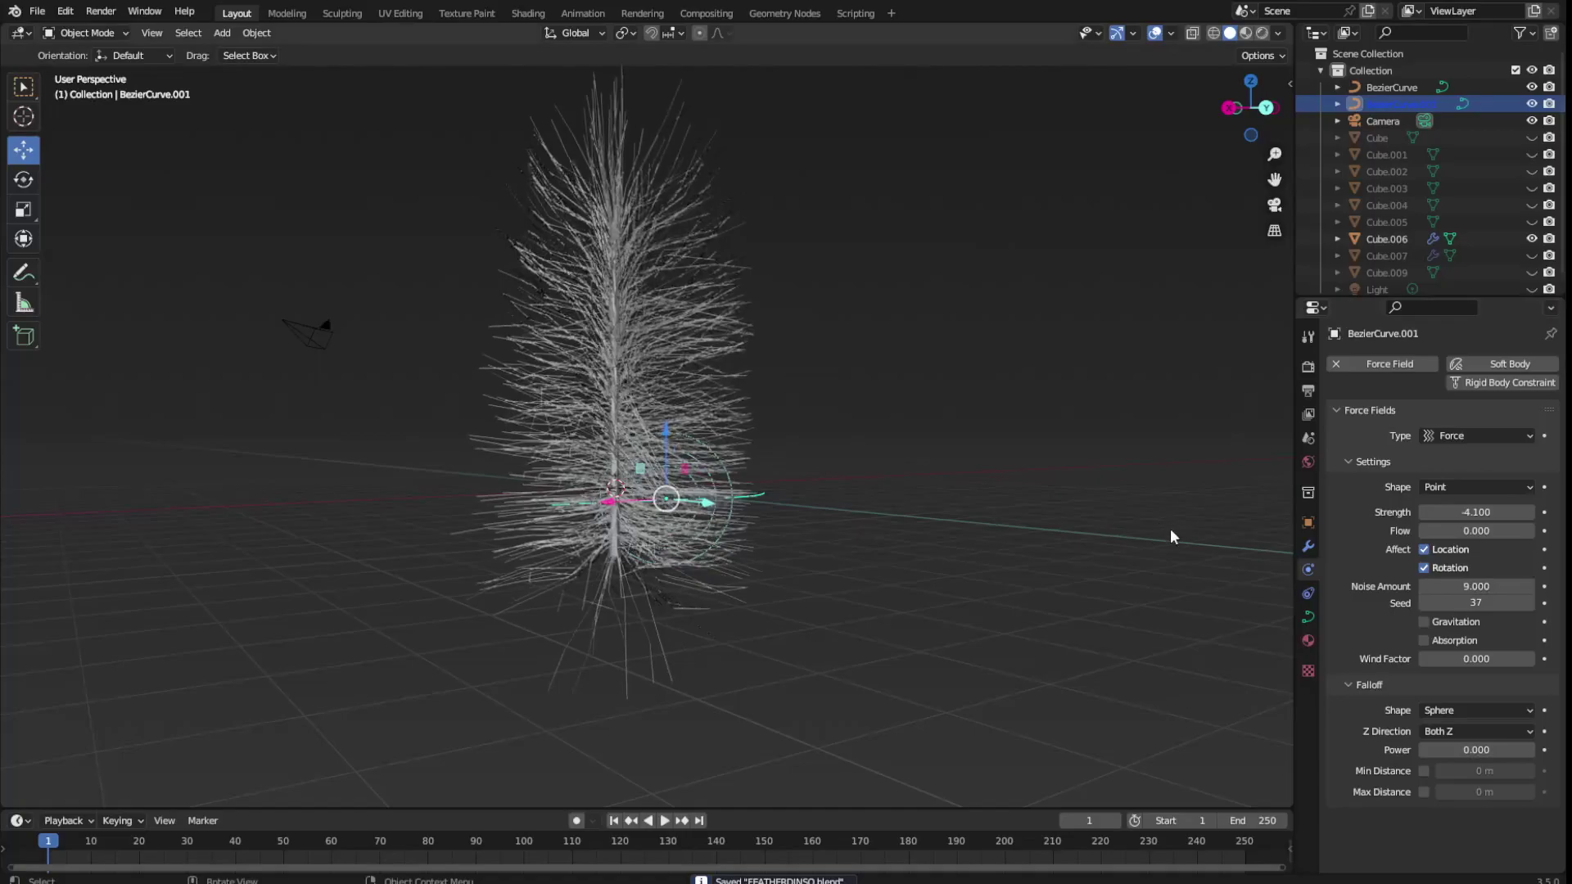
middle_click_drag(901, 696, 1075, 622)
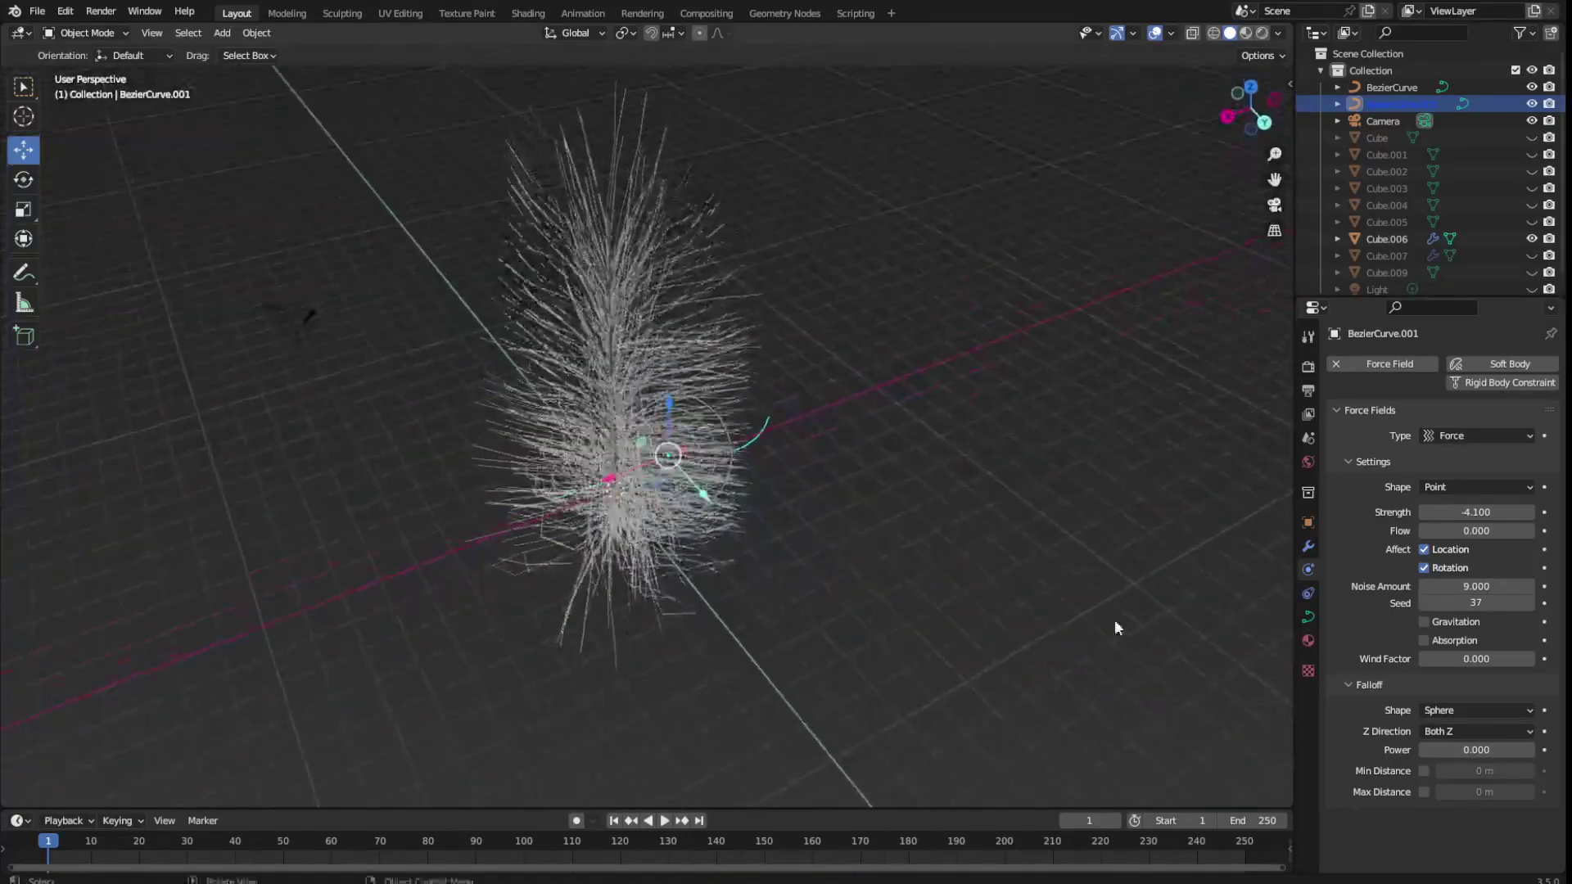
left_click_drag(1476, 586, 1441, 587)
middle_click_drag(868, 458, 814, 436)
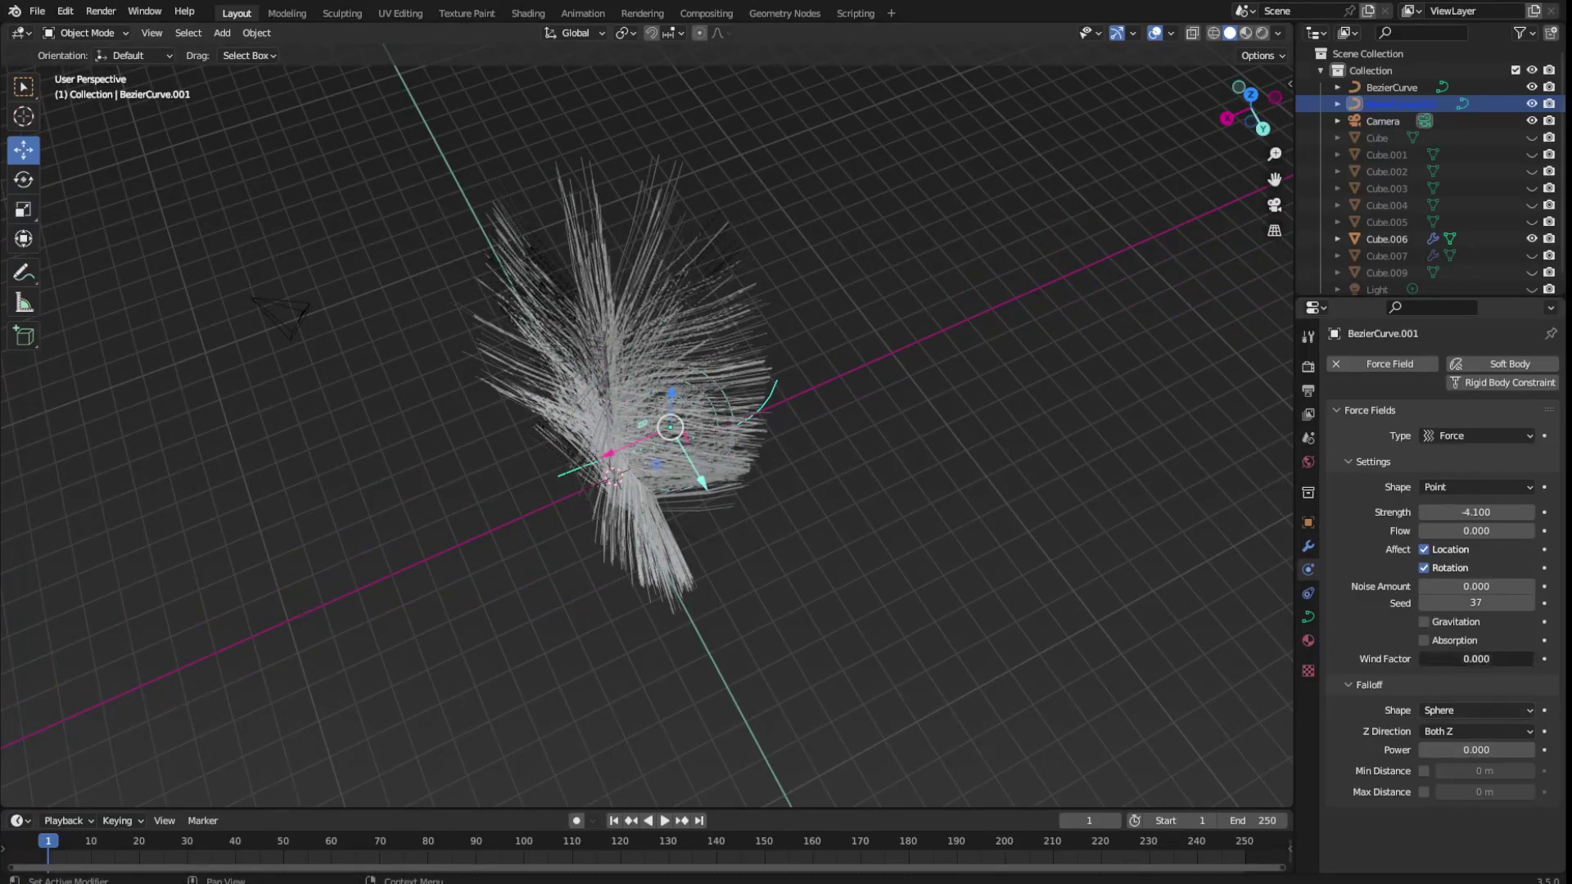
mouse_move(1476, 660)
left_mouse_down()
mouse_move(1515, 659)
mouse_move(1441, 659)
left_mouse_up()
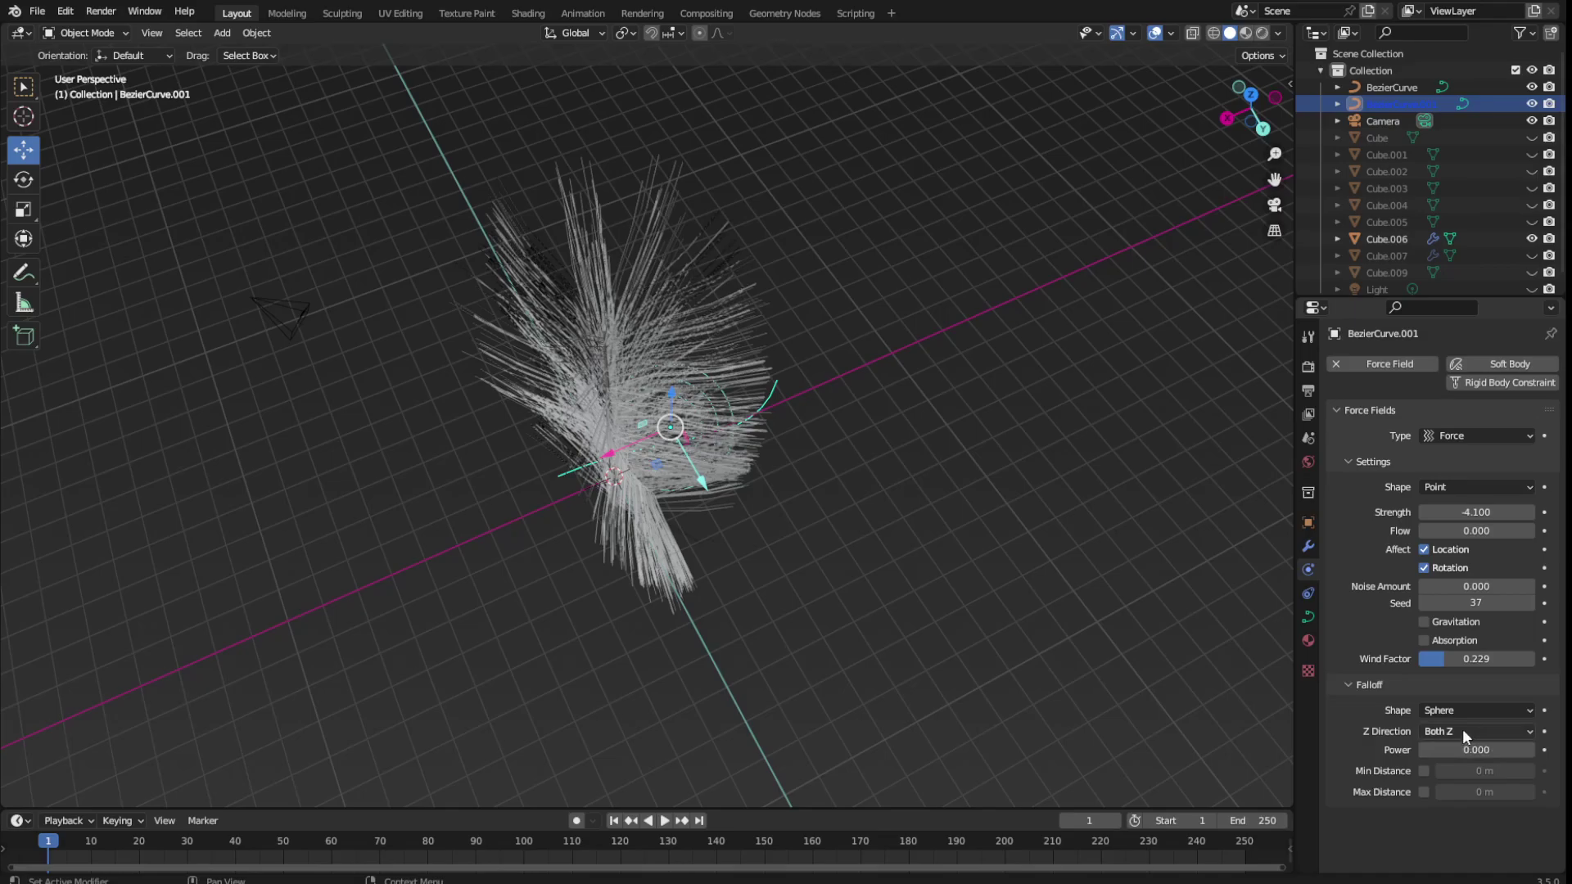
Try the falloff Z Direction options +Z, Both Z and -Z to compare the vane shapes
left_click(1463, 729)
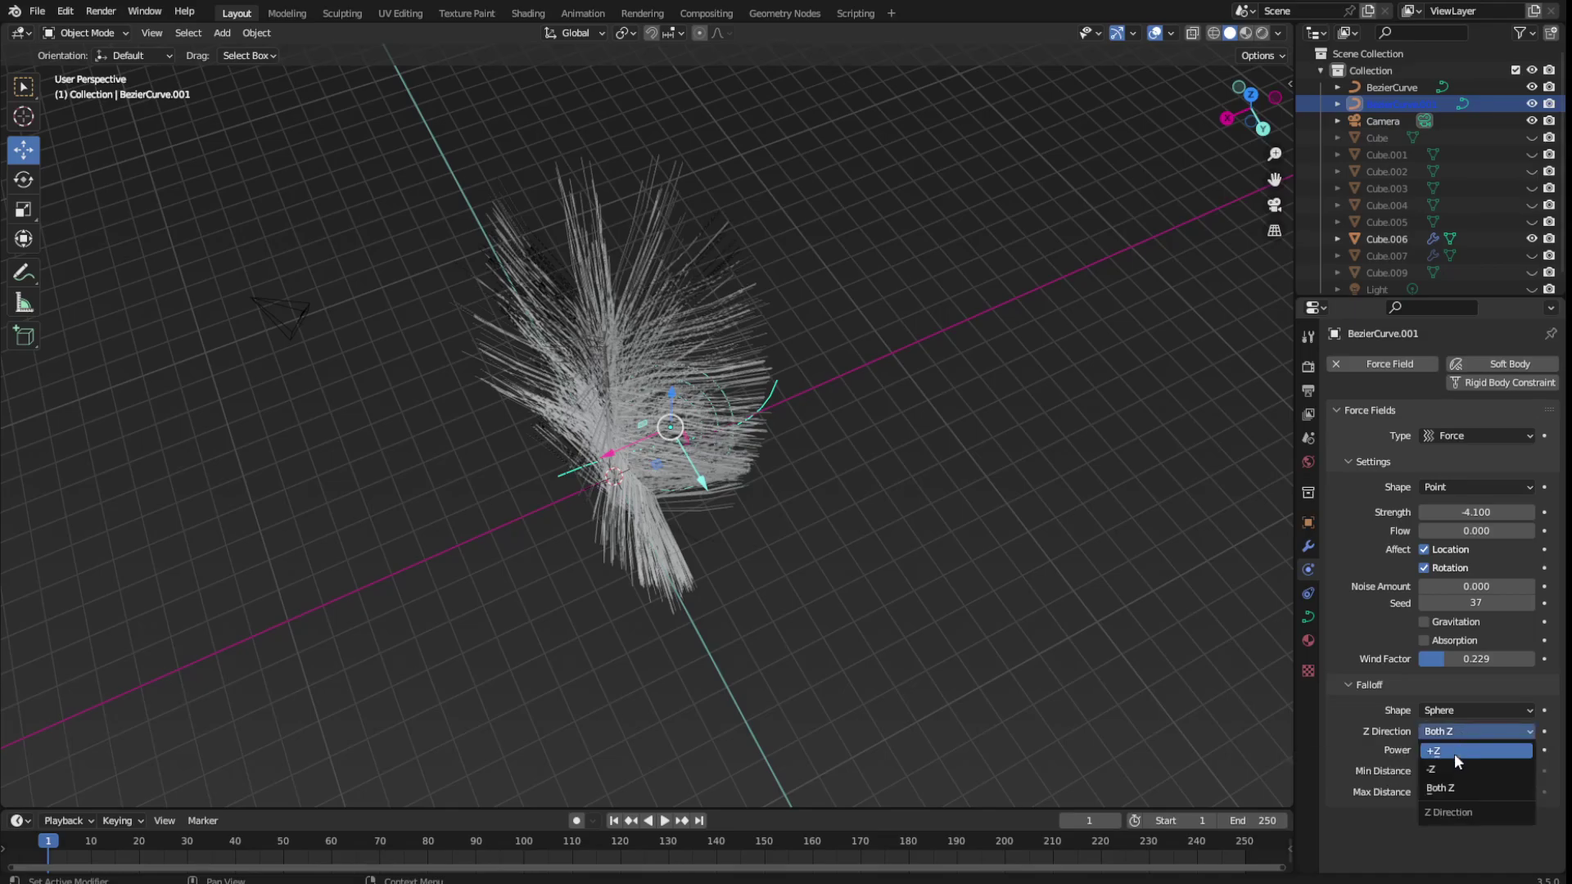
left_click(1454, 754)
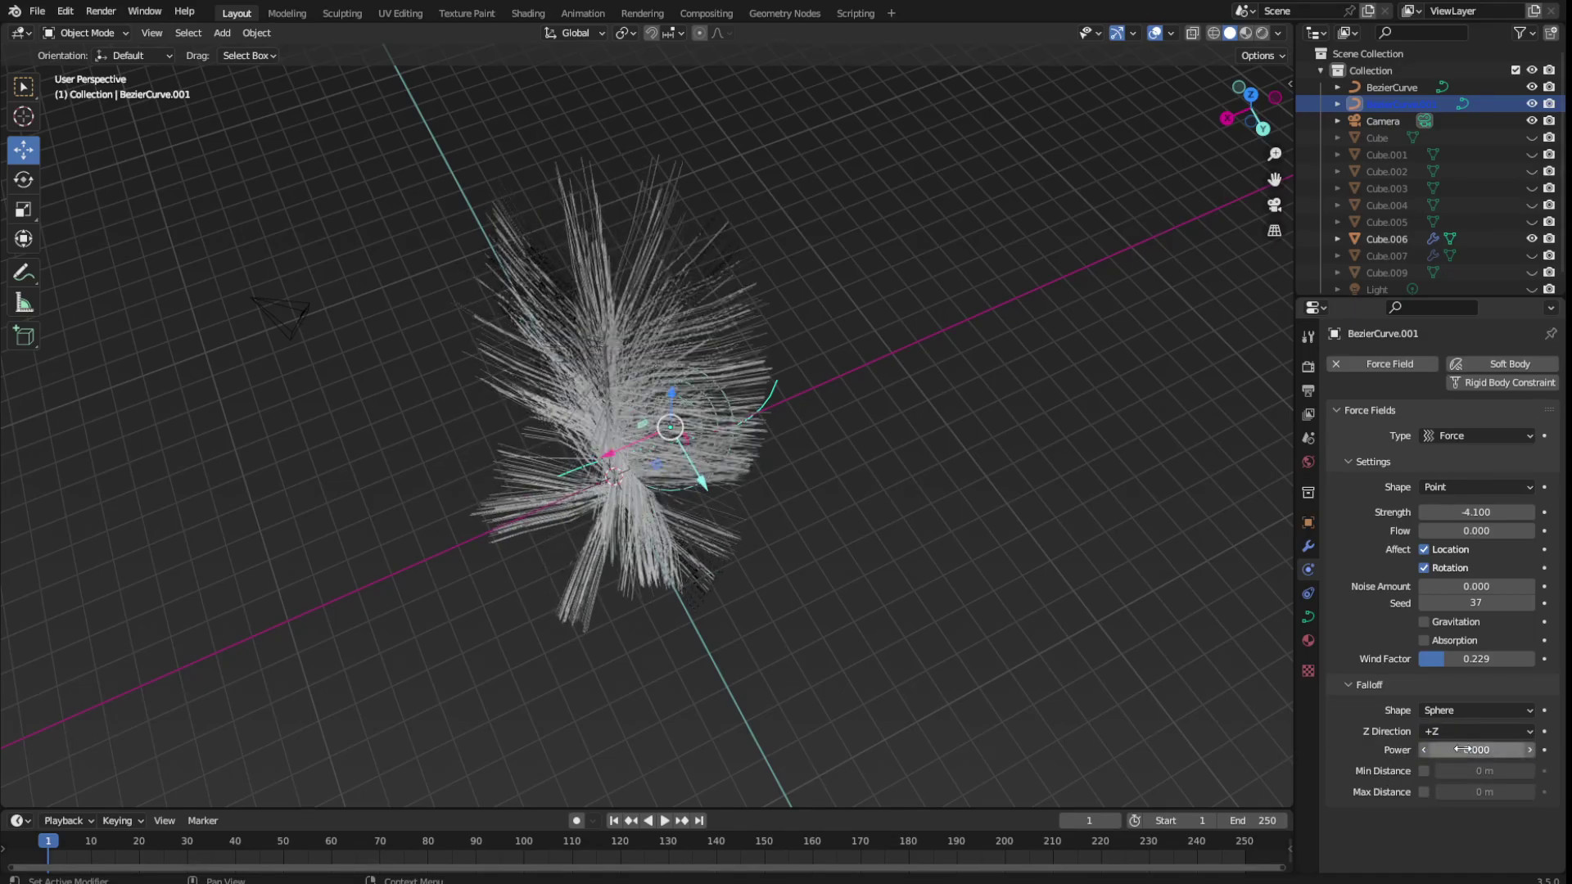
middle_click_drag(1032, 631, 1042, 628)
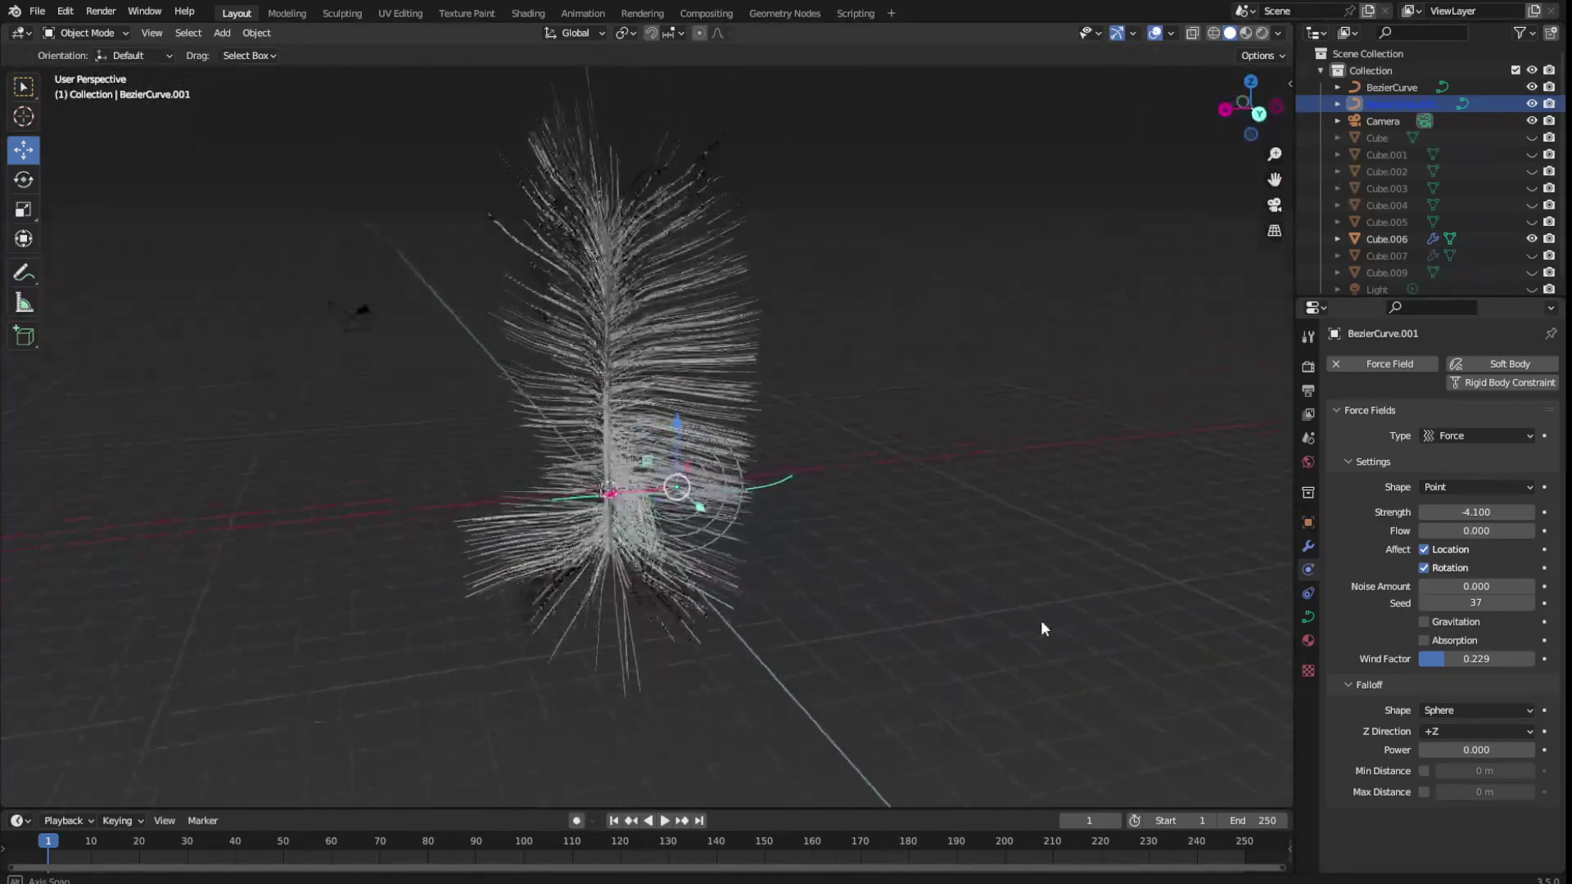
left_click(1486, 732)
left_click(1441, 785)
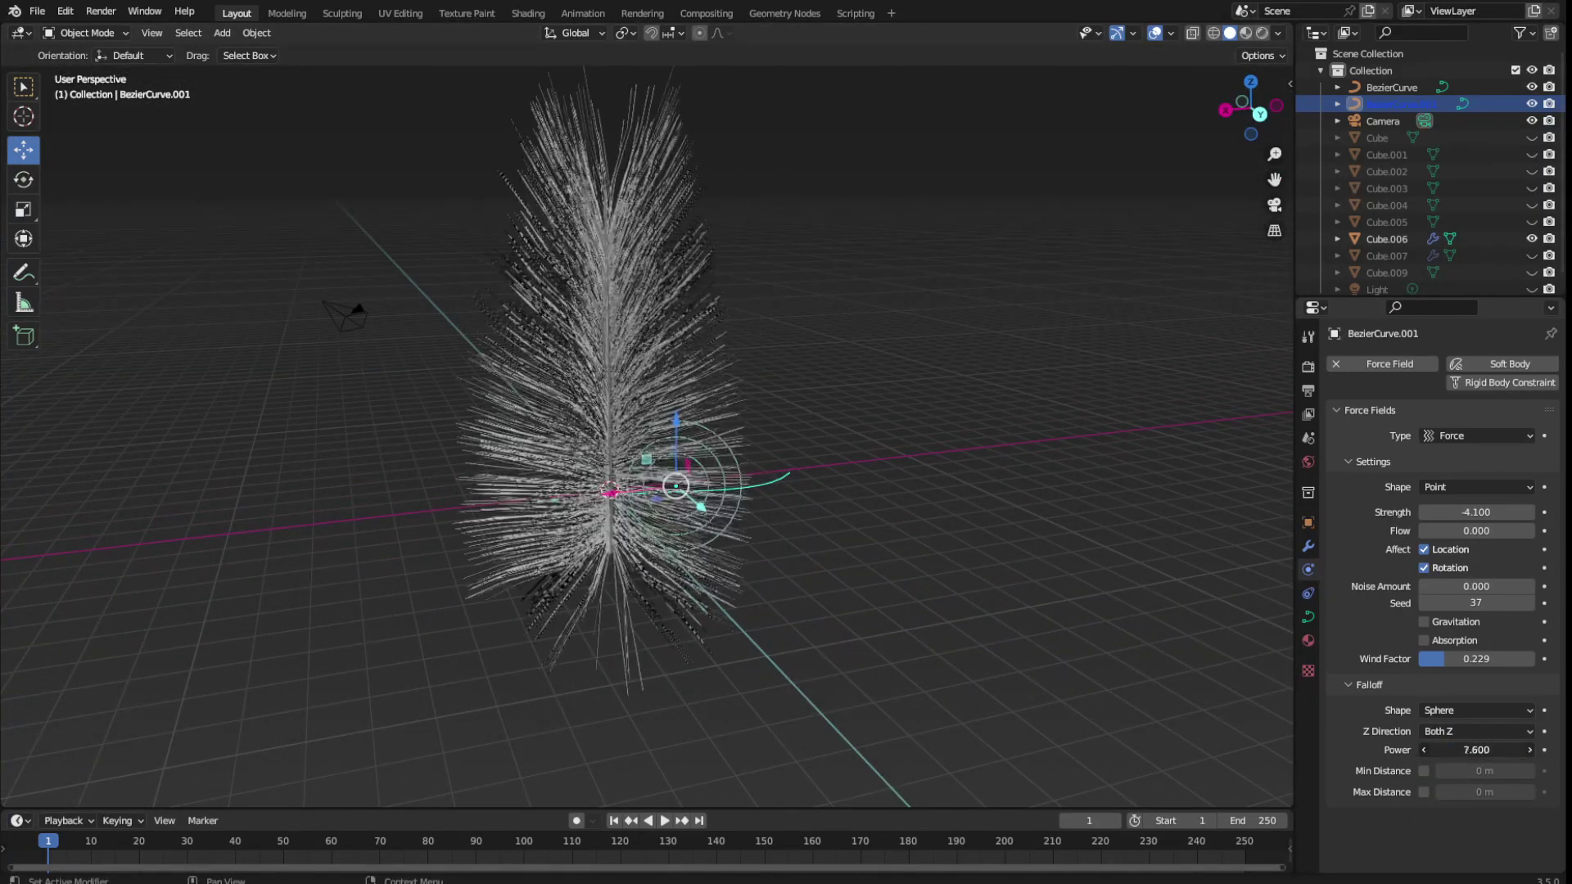
left_click(1521, 734)
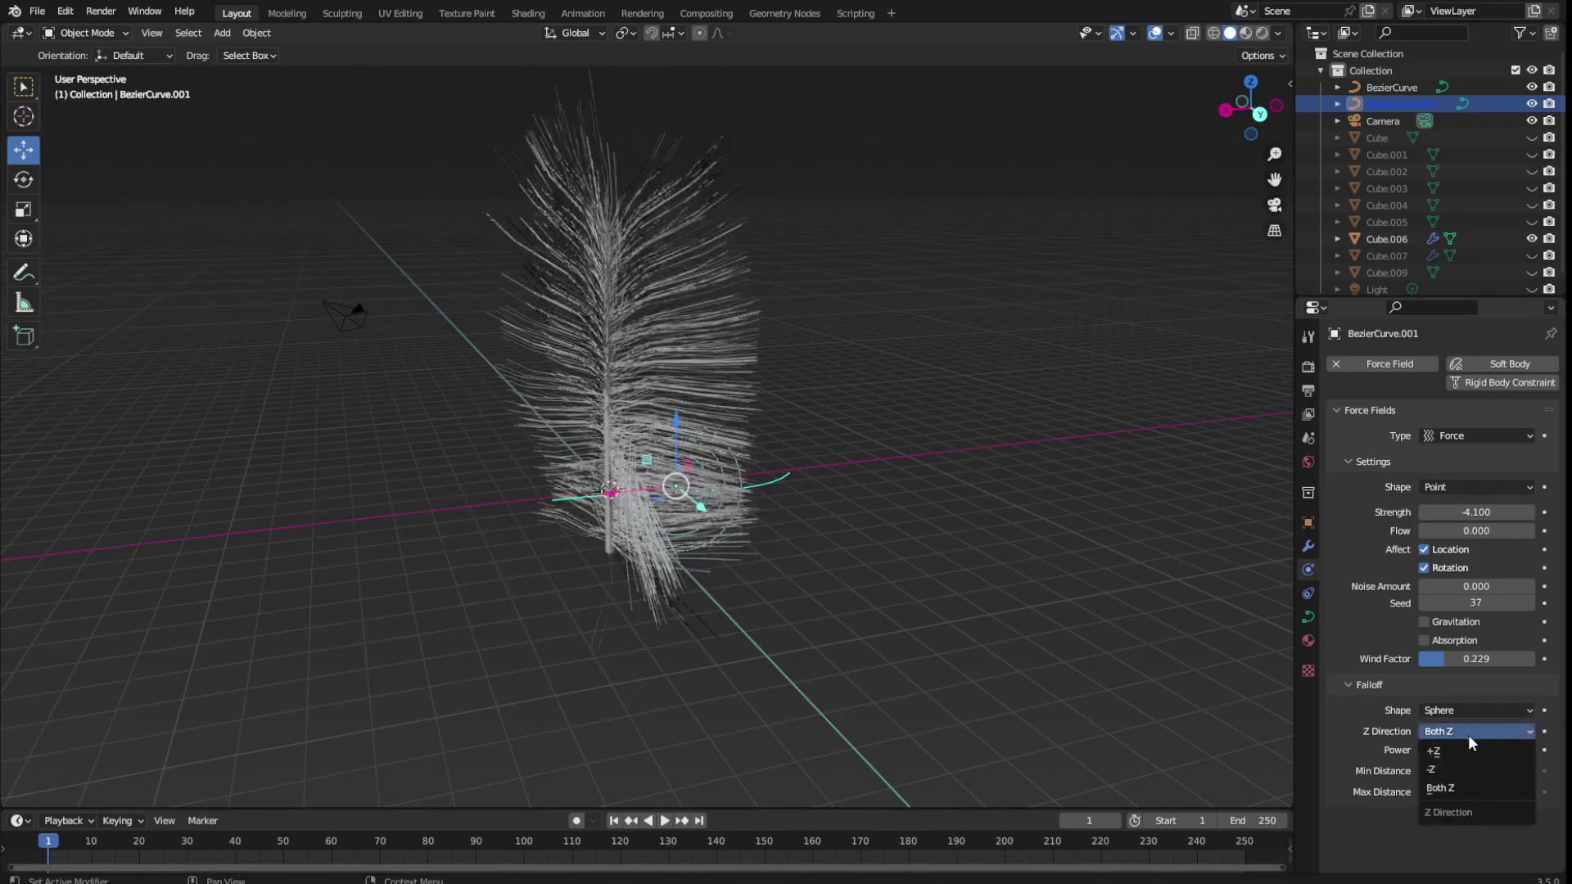
left_click(1476, 752)
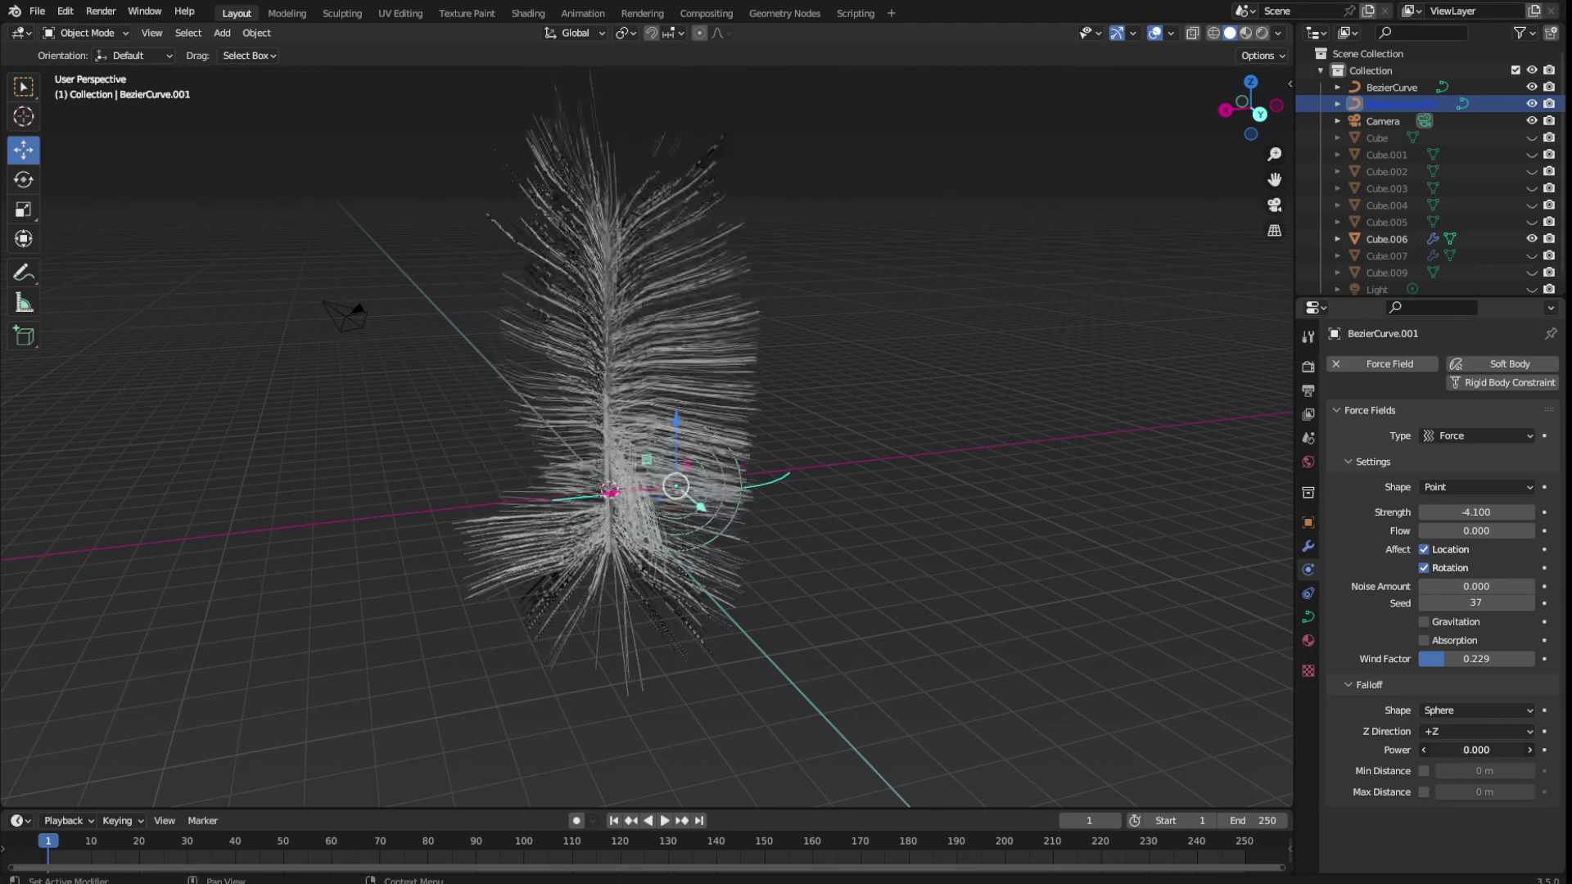
left_click(1489, 732)
left_click(1456, 768)
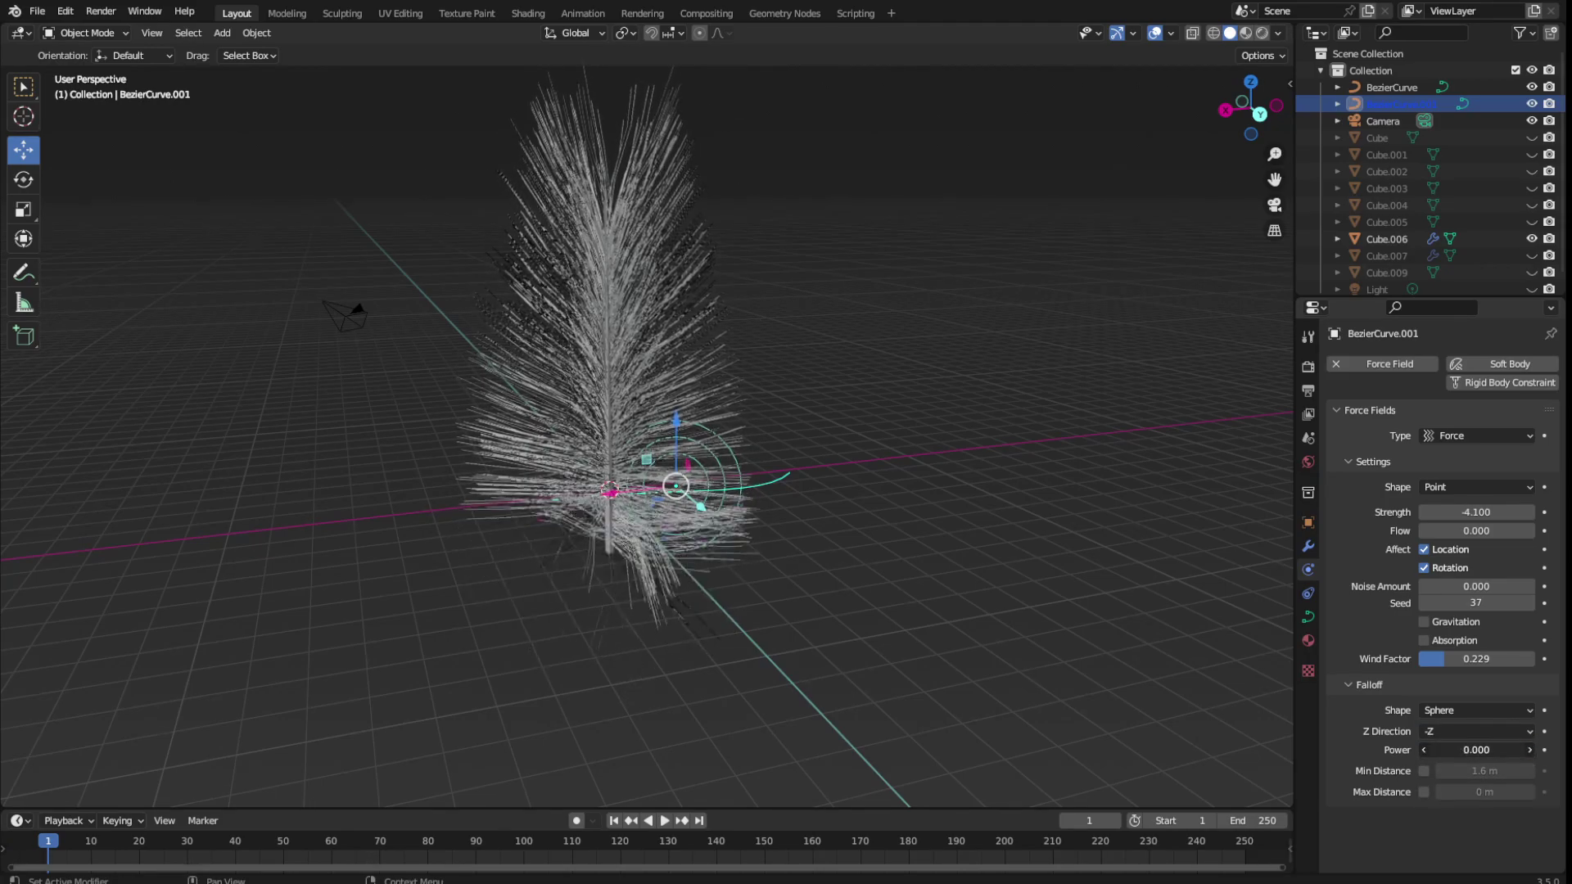
Set the falloff Z Direction to Both Z and reset the falloff power to 0
middle_click_drag(1075, 542, 912, 603)
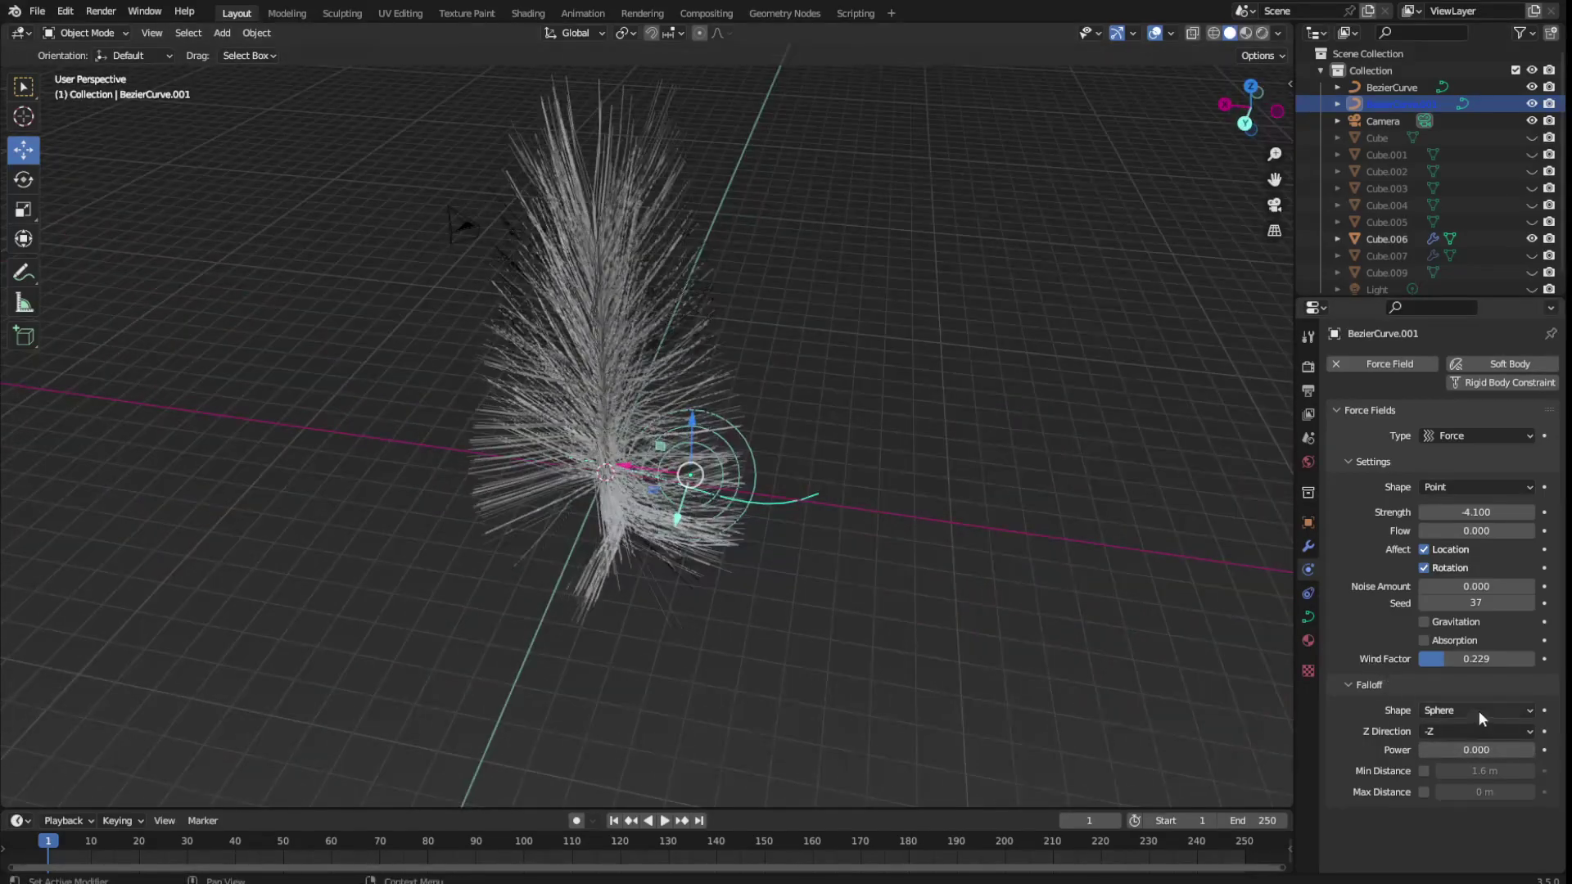
left_click(1466, 731)
left_click(1456, 784)
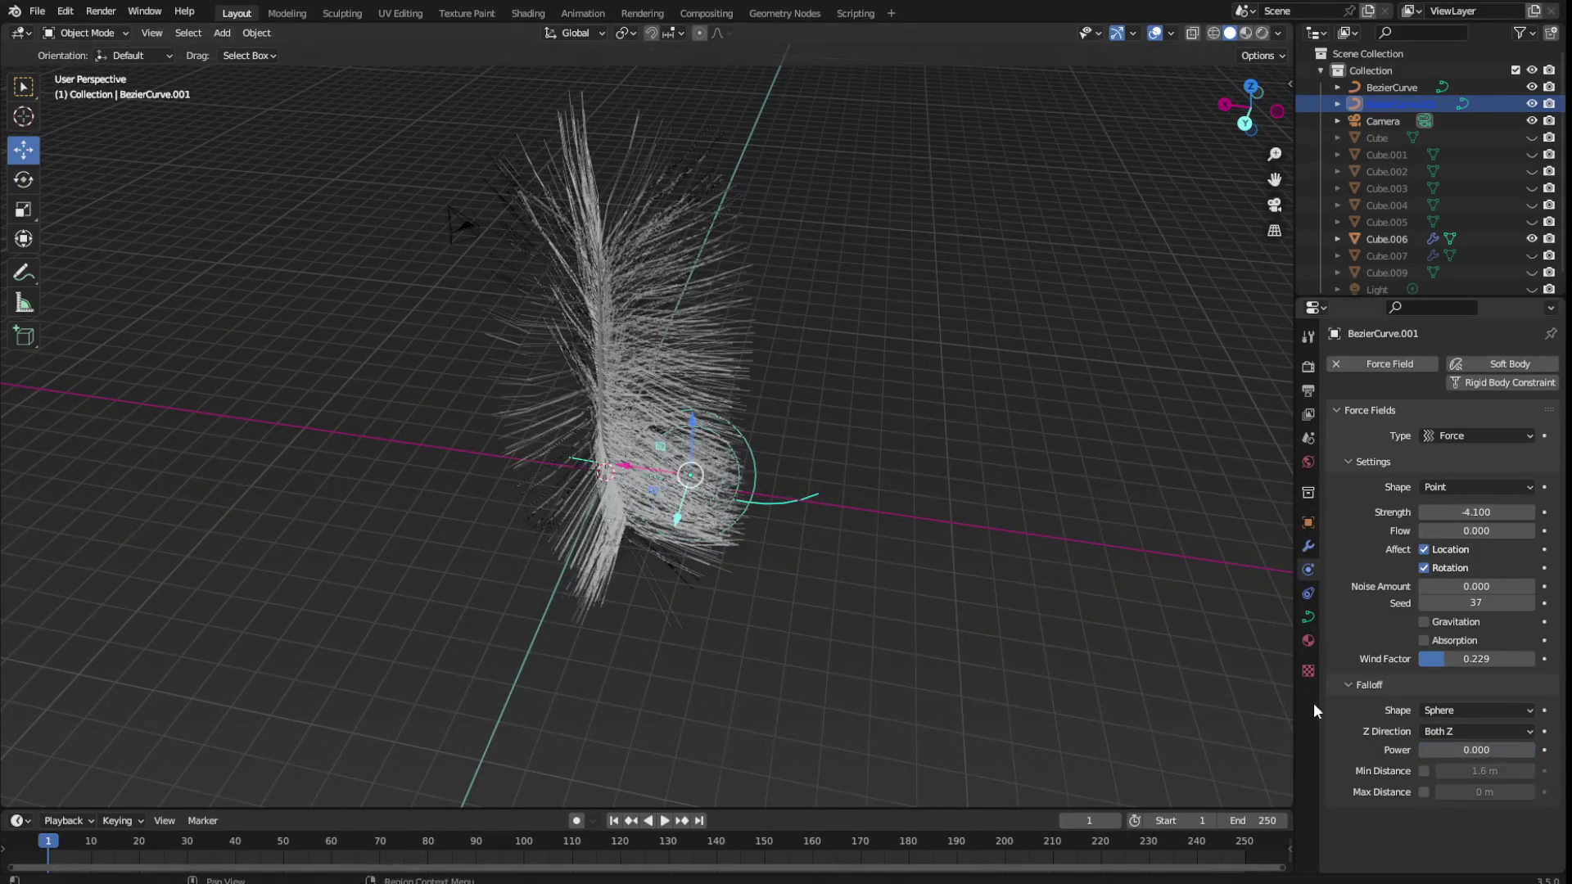
key("BackSpace")
mouse_move(768, 367)
middle_mouse_down()
mouse_move(953, 342)
mouse_move(740, 370)
mouse_move(828, 331)
mouse_move(991, 309)
mouse_move(971, 326)
middle_mouse_up()
left_click(970, 326)
Save, select the feather's stem, and inspect the curve points in another workspace
key("ctrl+s")
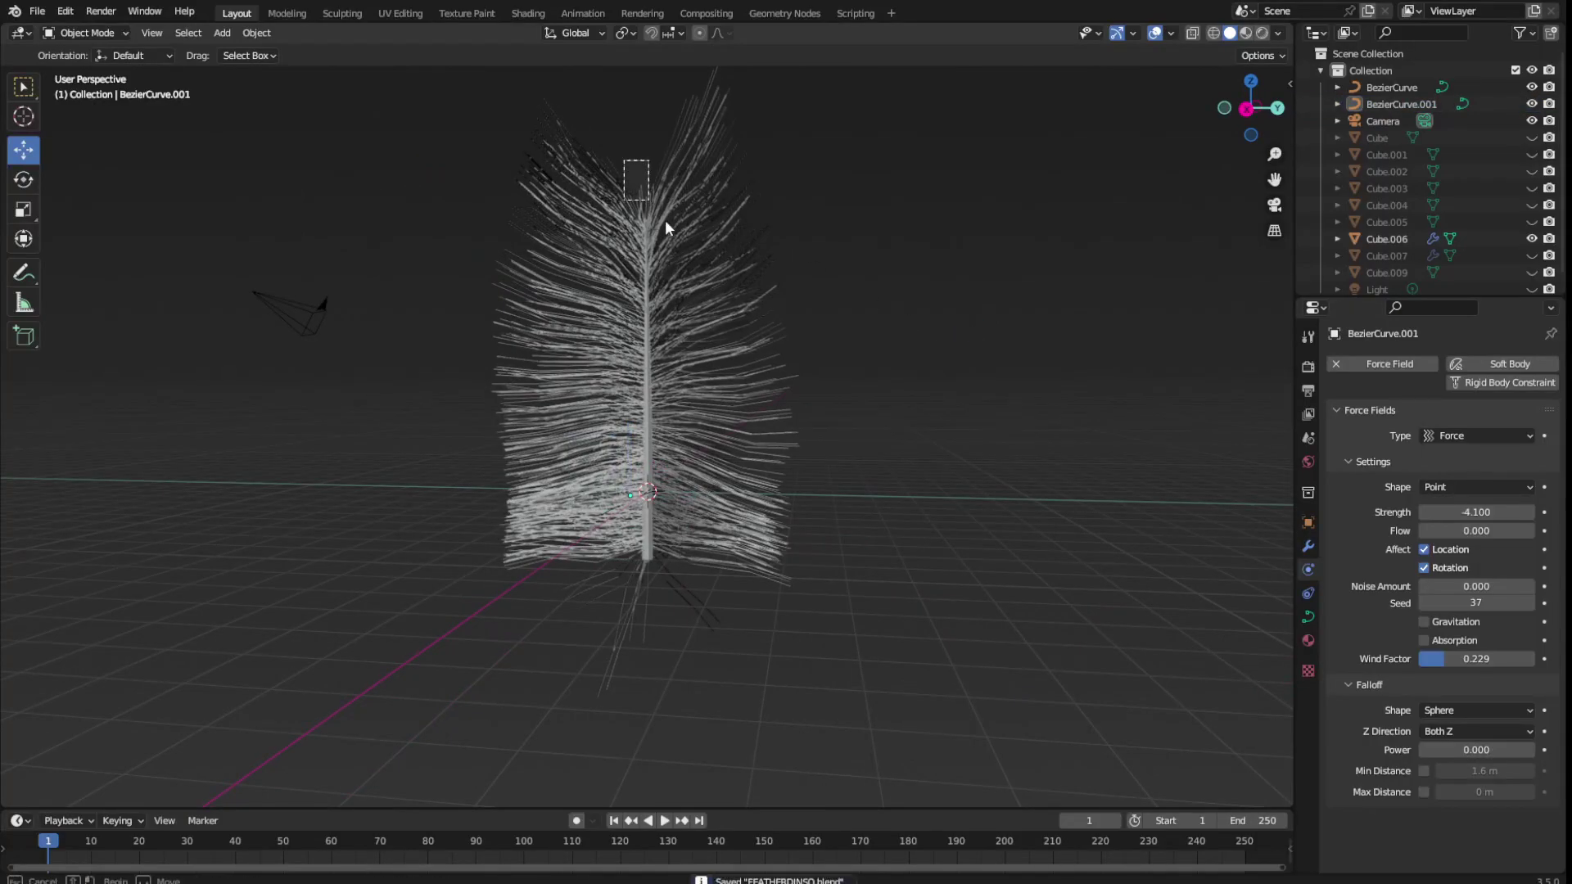
left_click(665, 219)
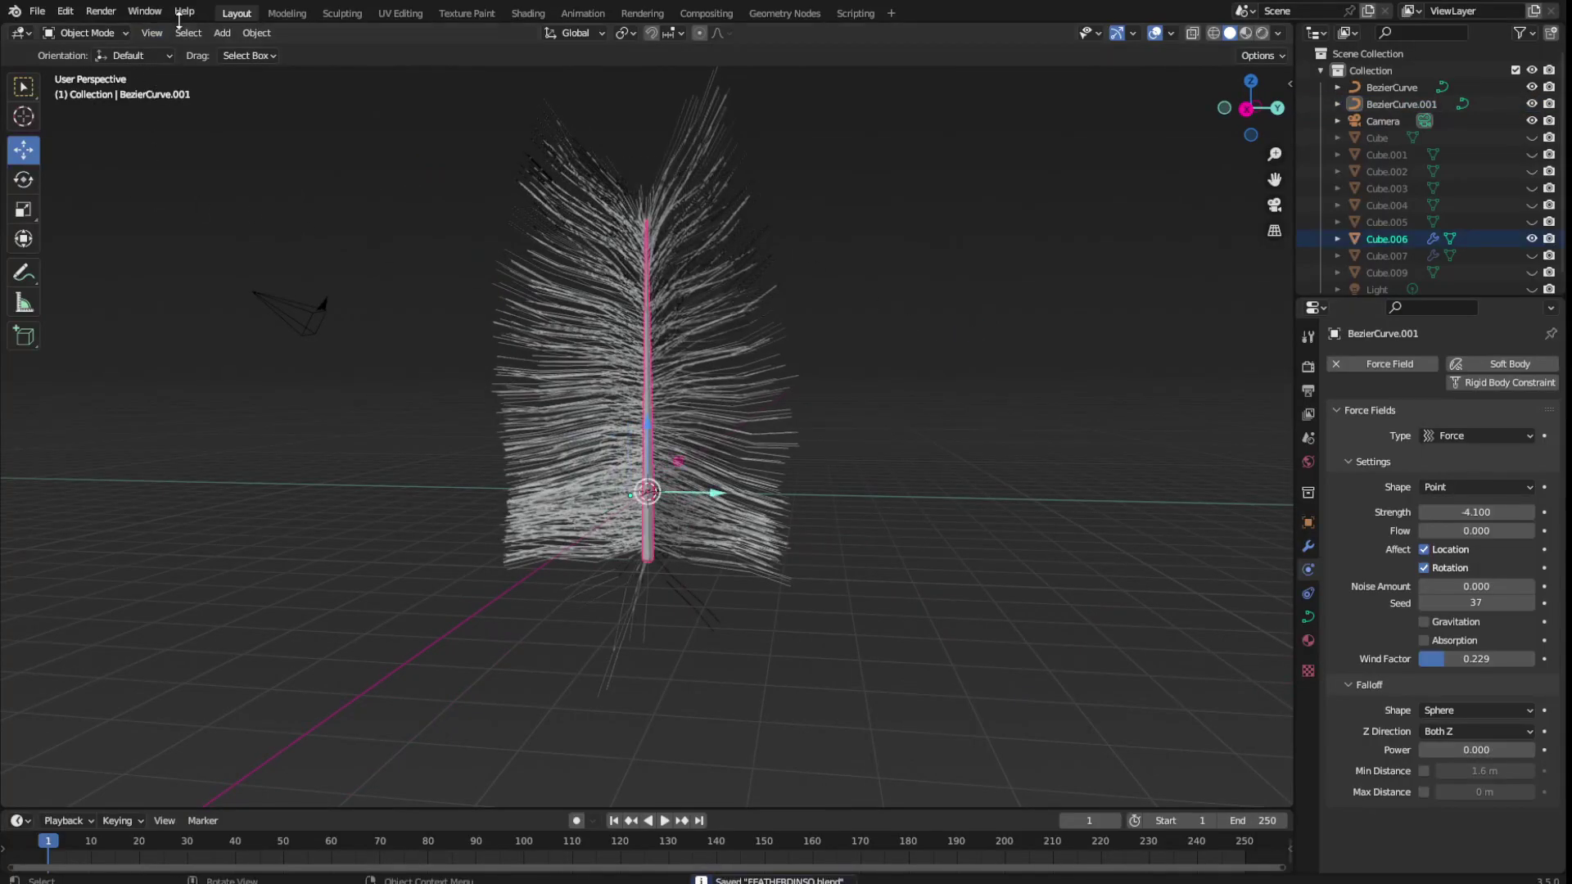
key("ctrl+Page_Down")
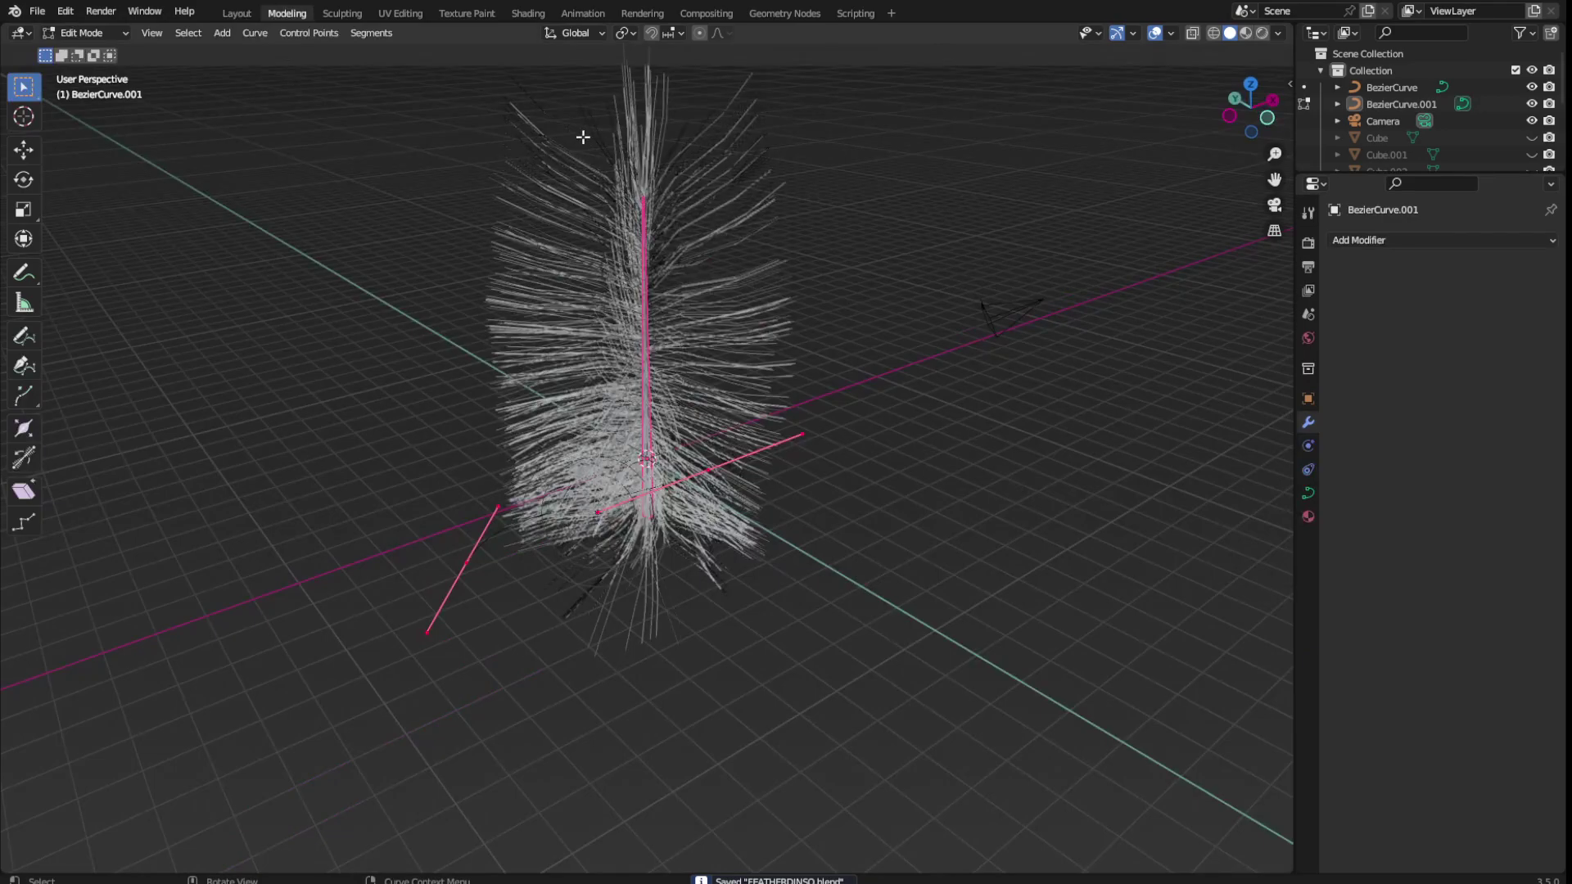
left_click(583, 137)
middle_click_drag(719, 281, 225, 201)
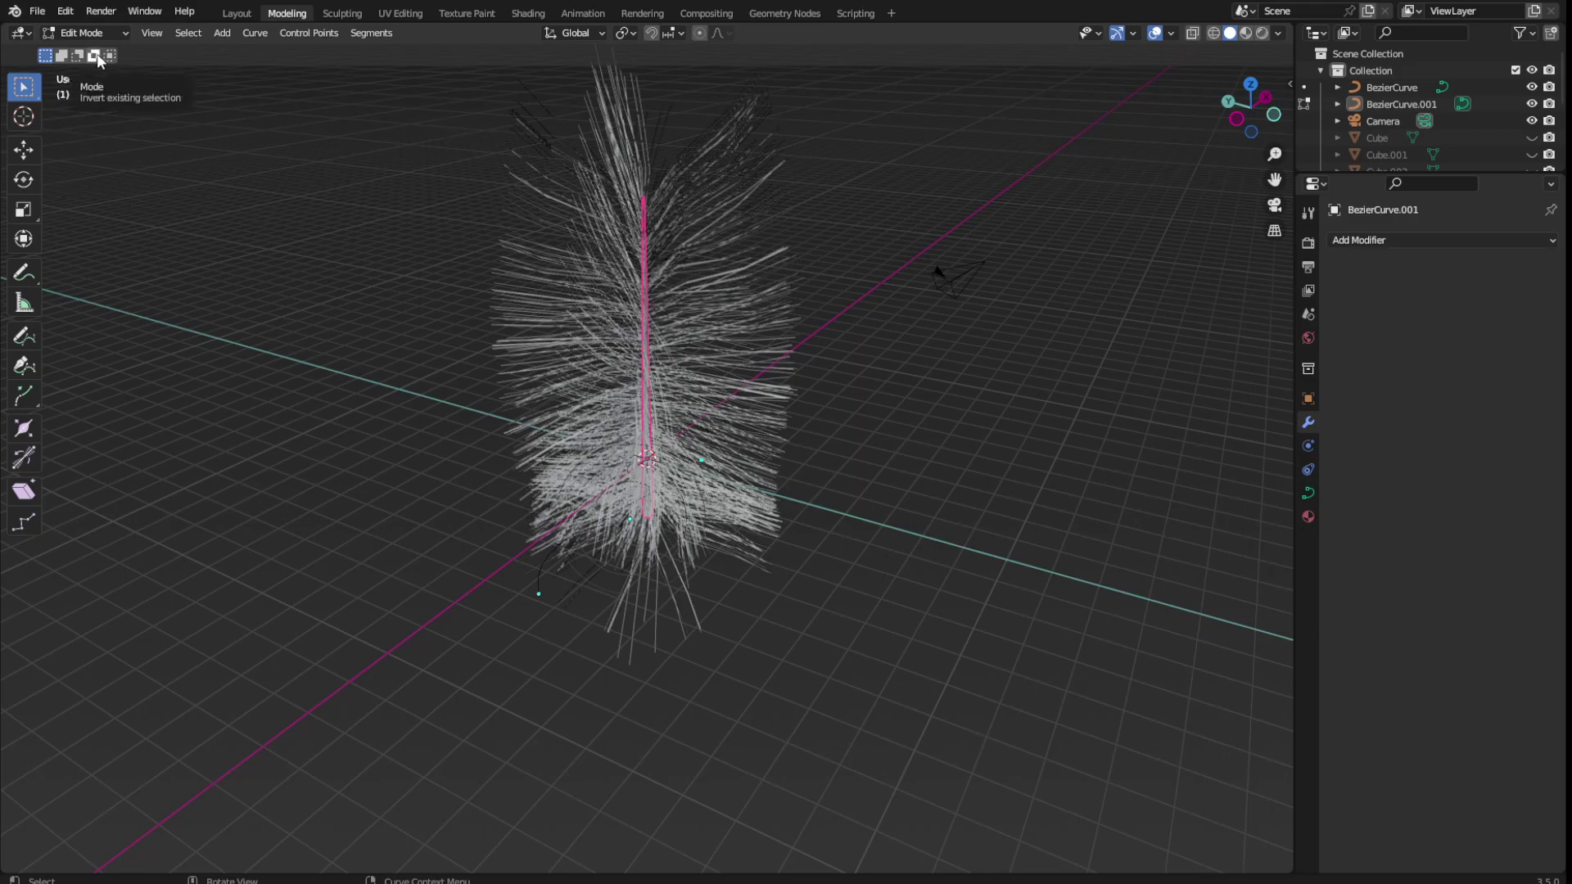
Put the curve into edit mode and browse the Modeling workspace before returning to Layout
left_click(237, 14)
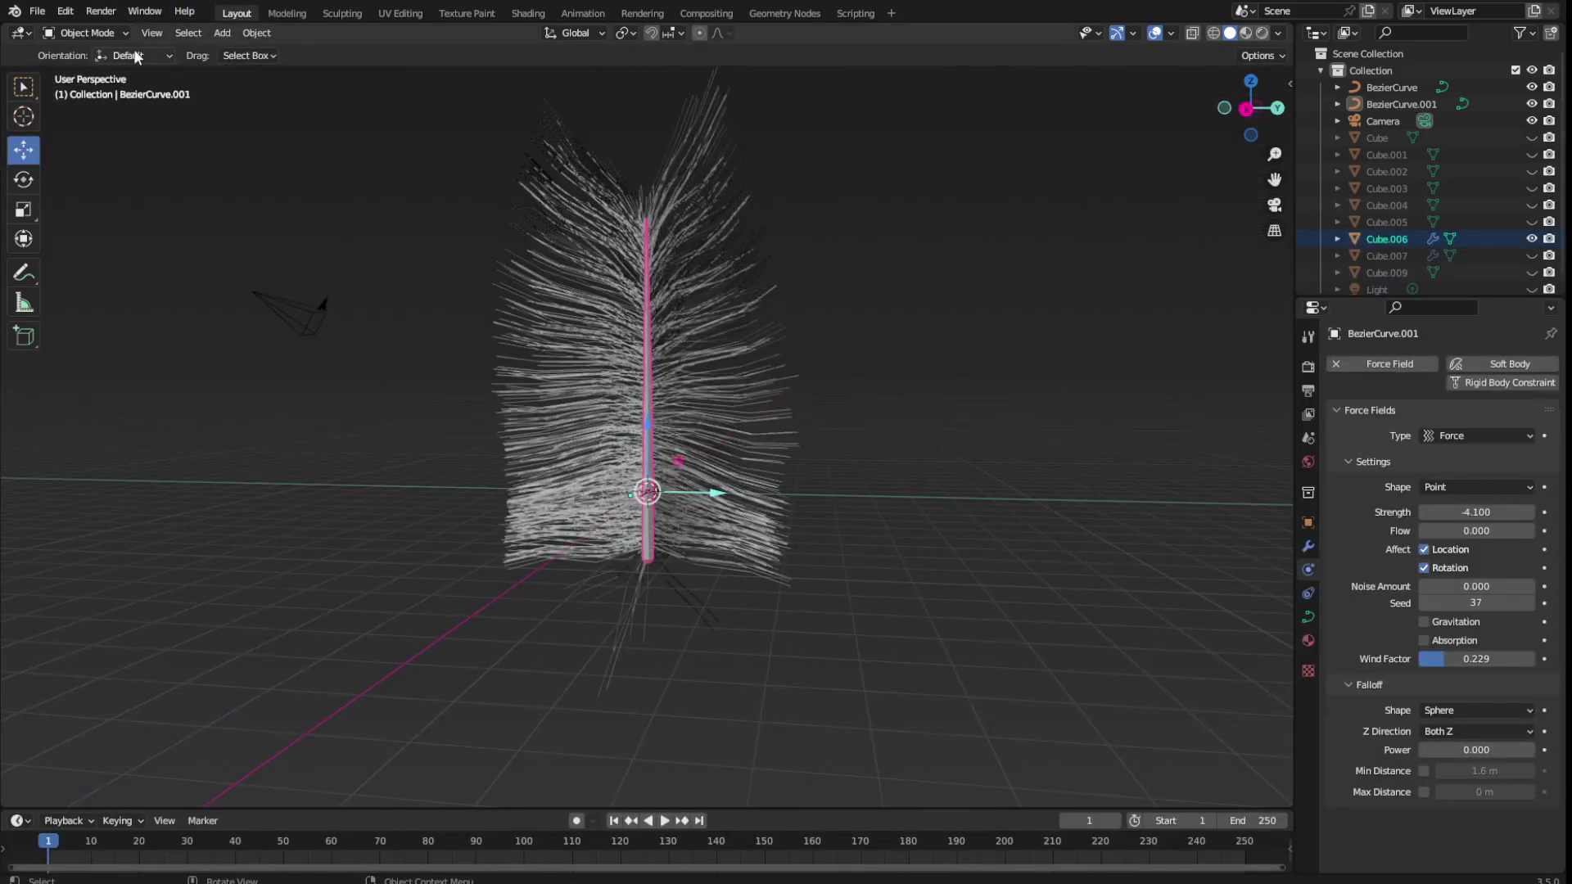
left_click(85, 33)
left_click(78, 74)
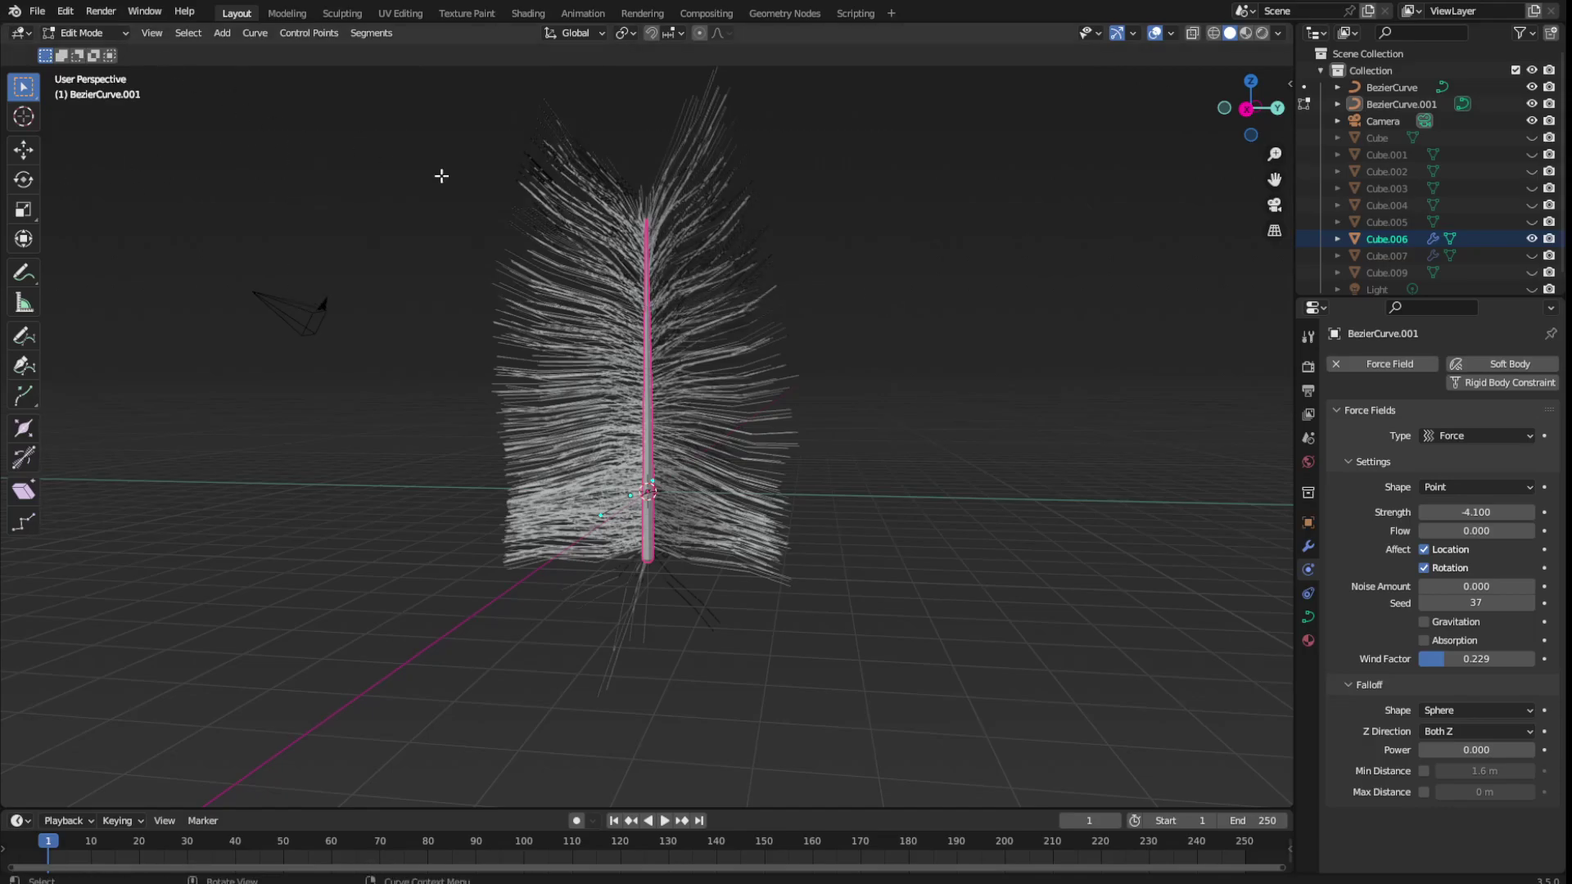
left_click(283, 13)
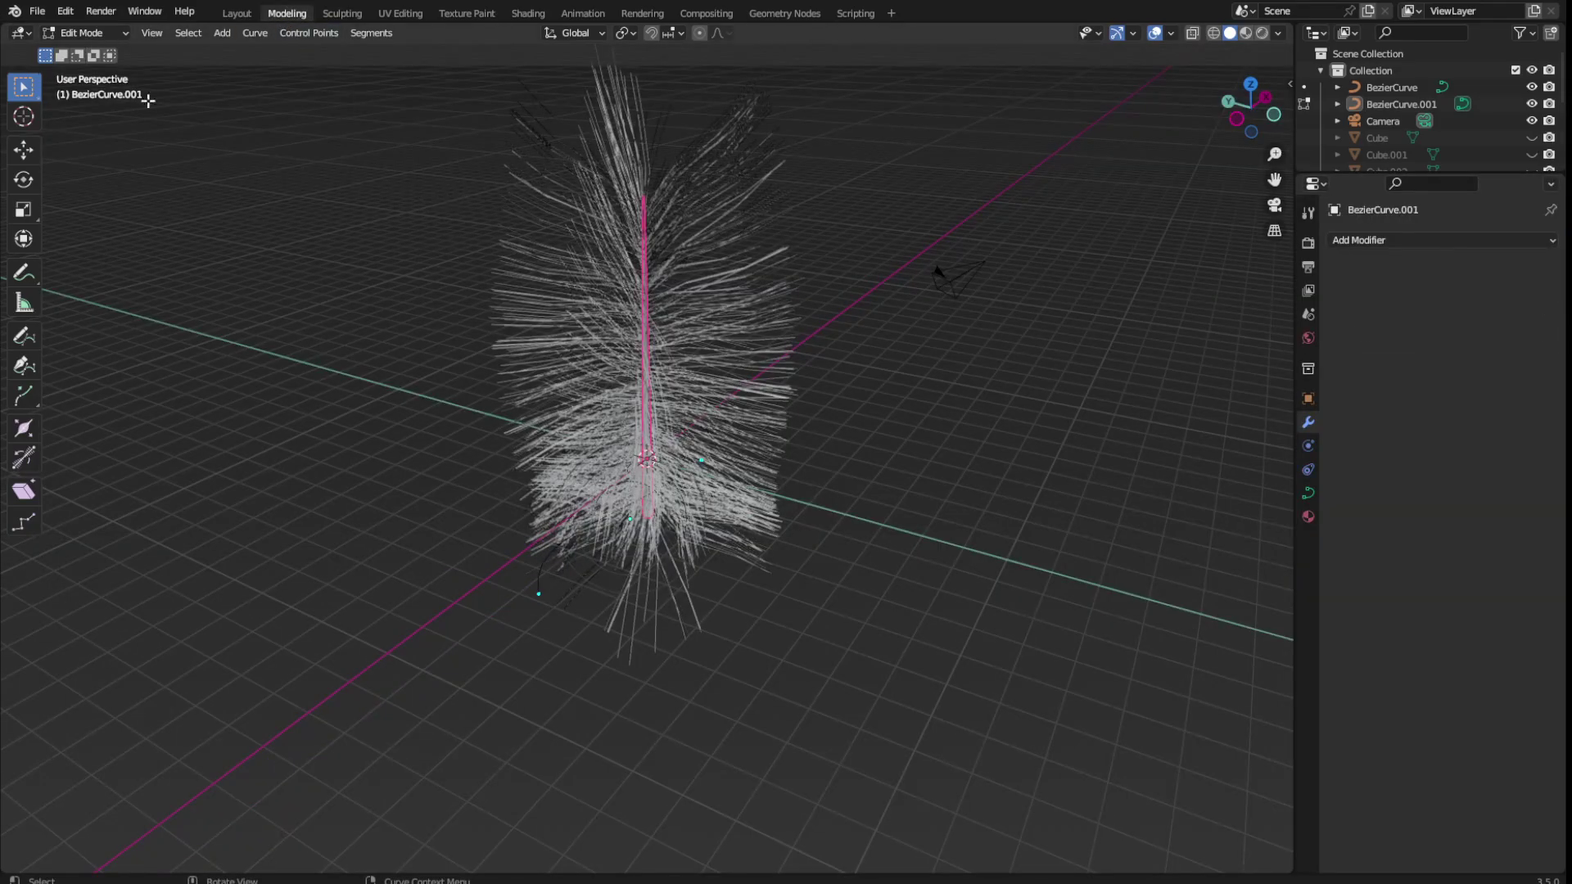
left_click(373, 36)
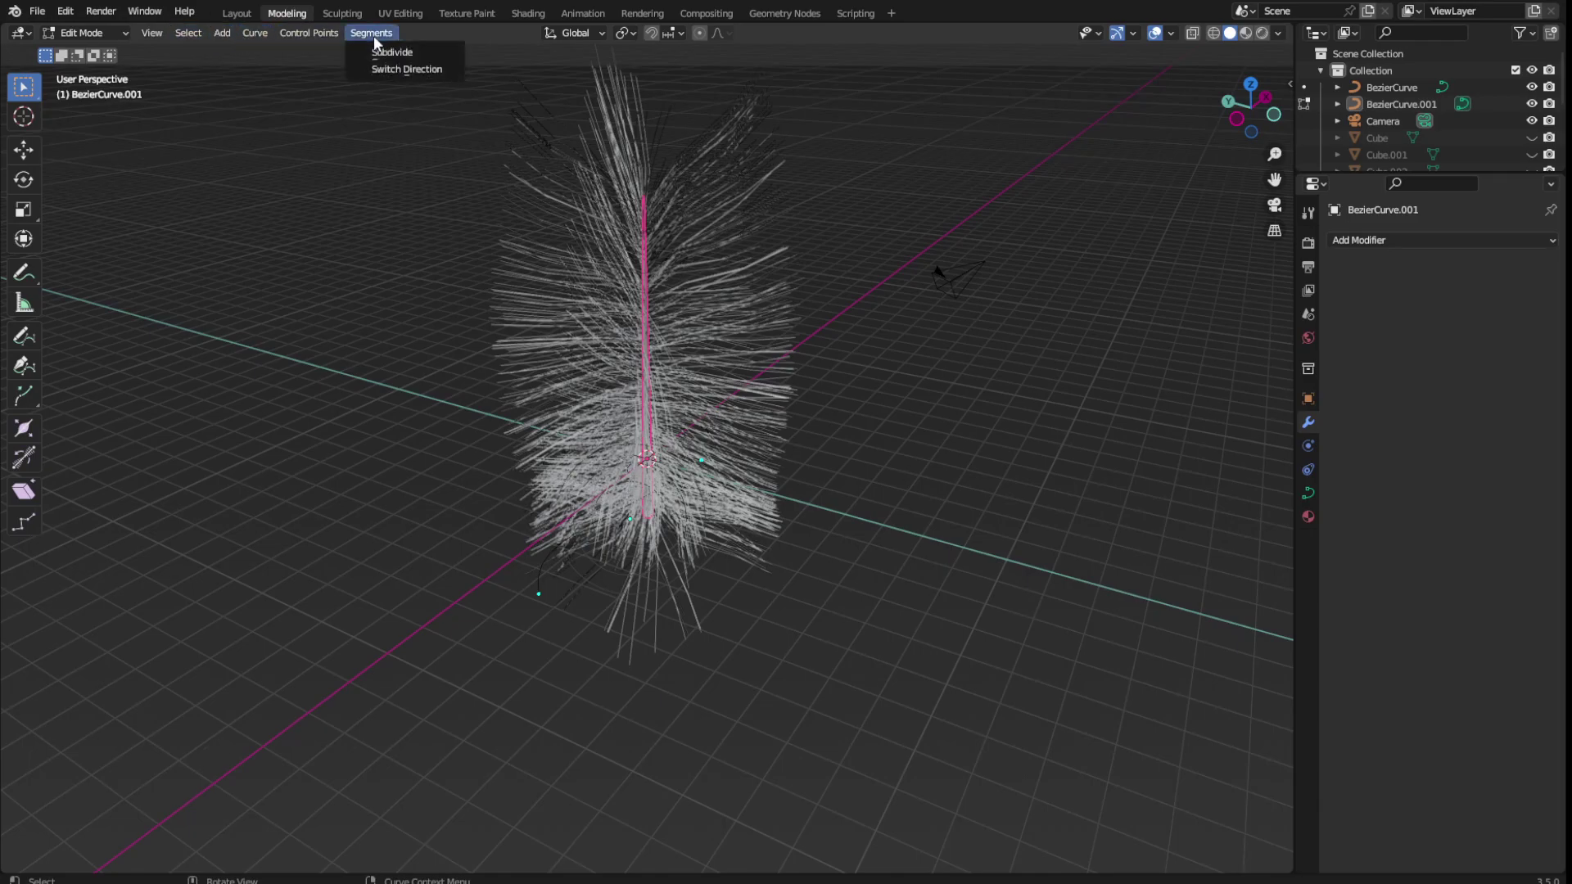
left_click(237, 13)
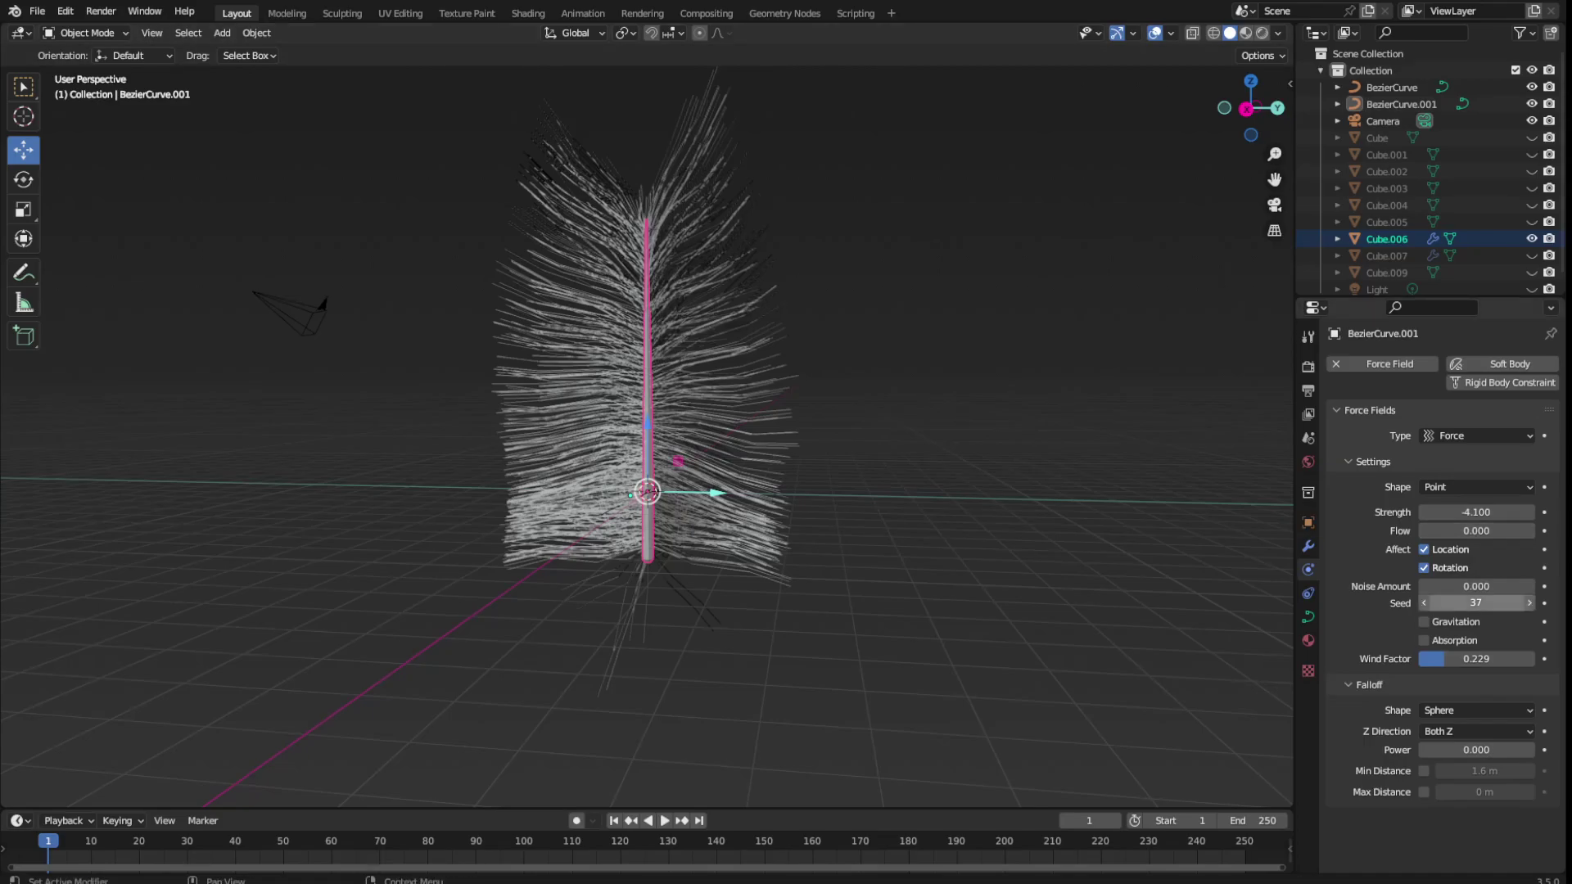
Set the force field noise seed to 128, save, and bring up the Render properties
left_click_drag(1472, 601, 1472, 602)
type("128")
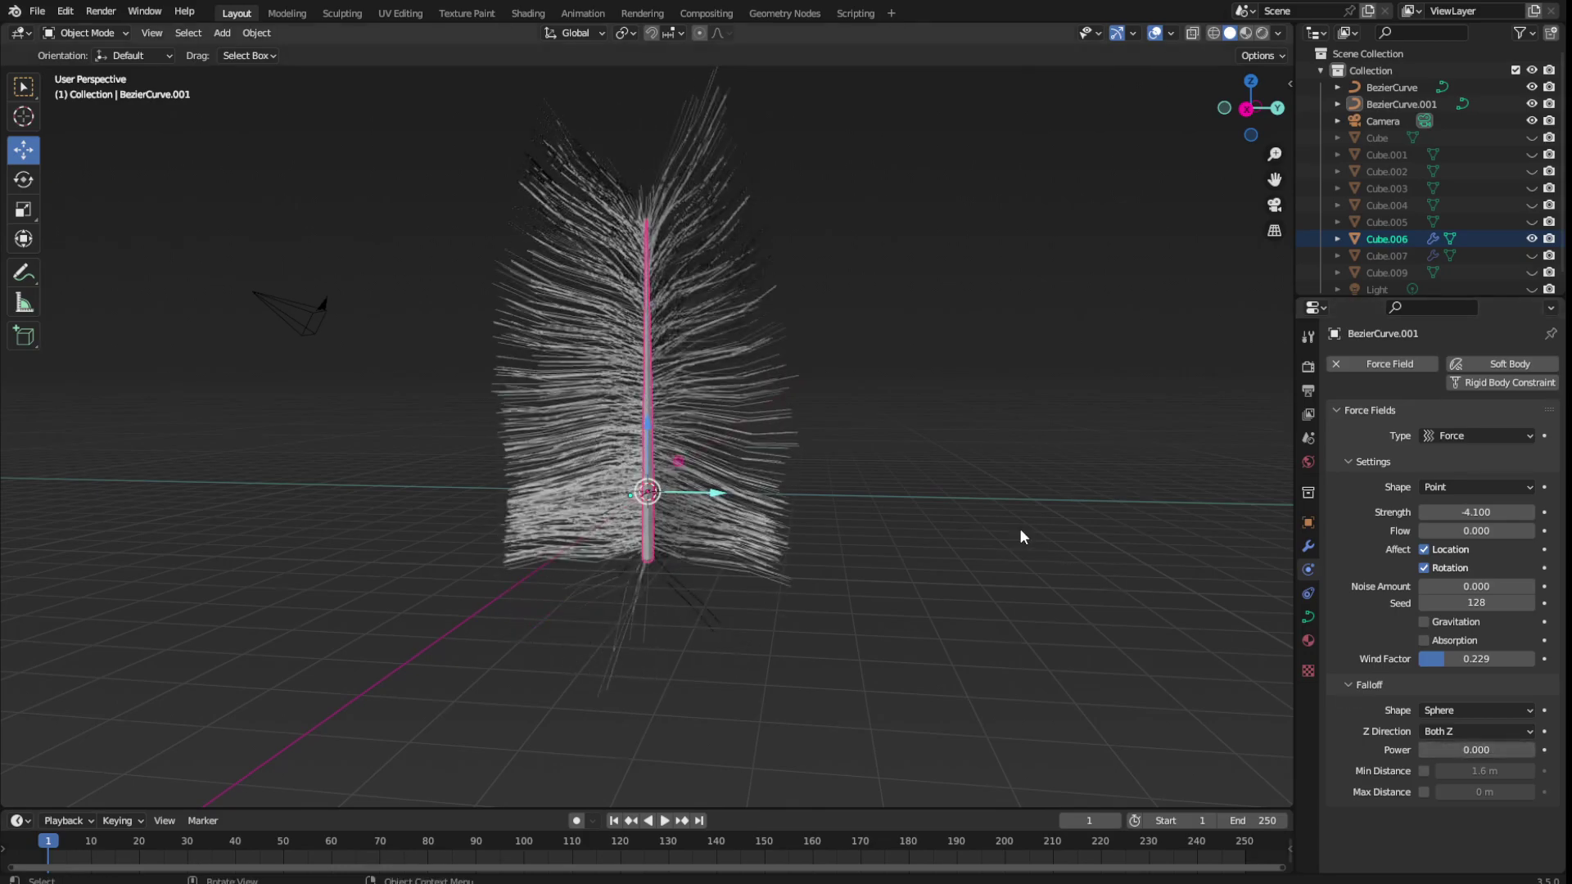
key("ctrl+s")
mouse_move(938, 460)
middle_mouse_down()
mouse_move(817, 561)
mouse_move(882, 524)
mouse_move(964, 539)
middle_mouse_up()
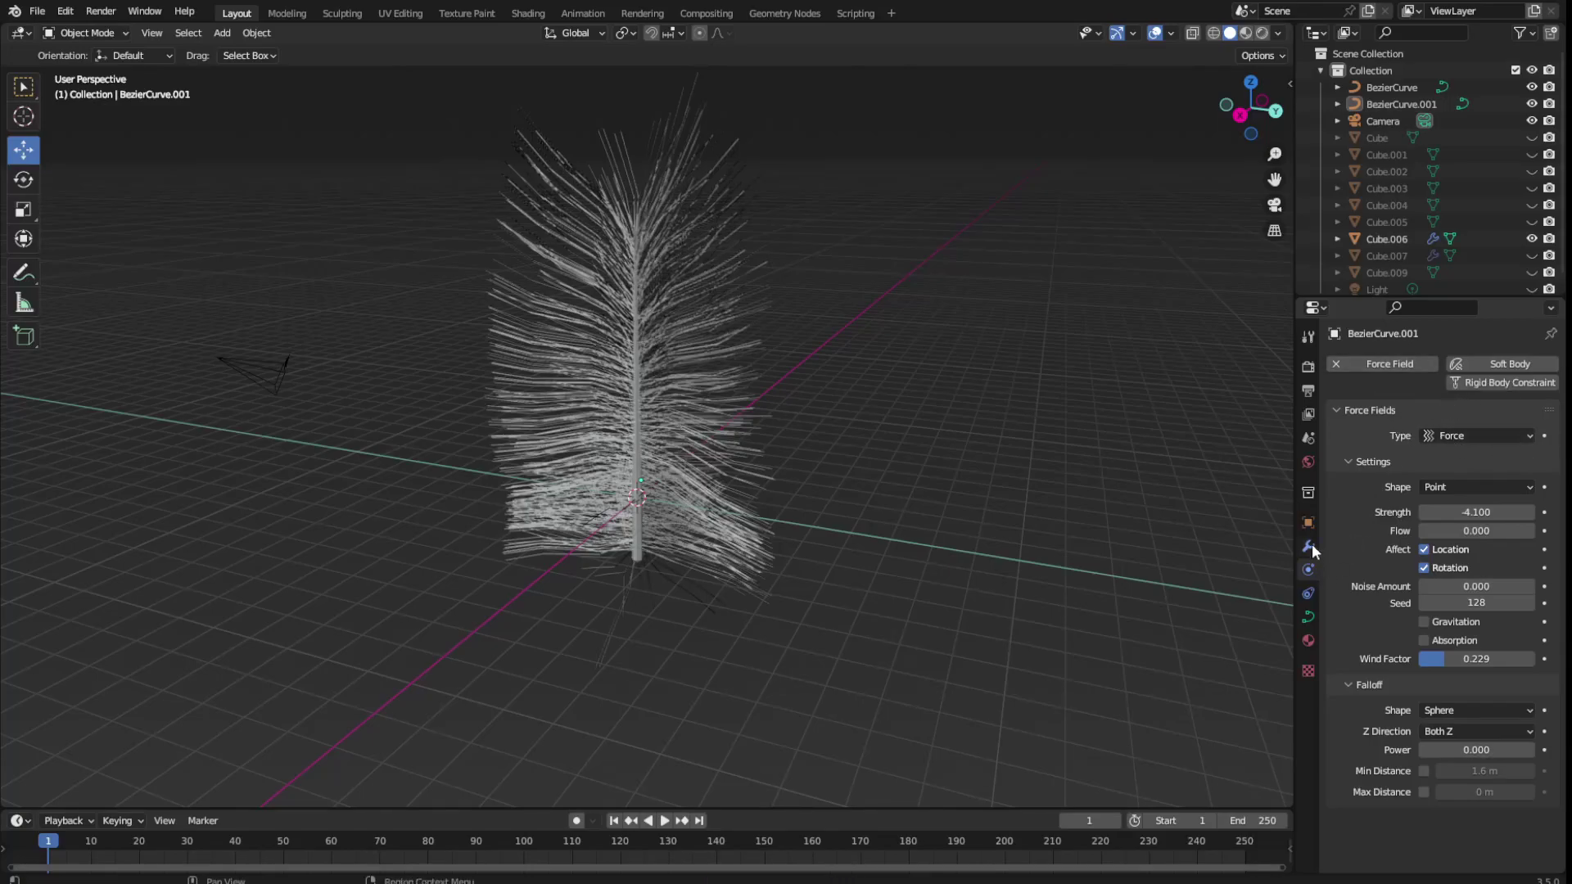
left_click(1309, 391)
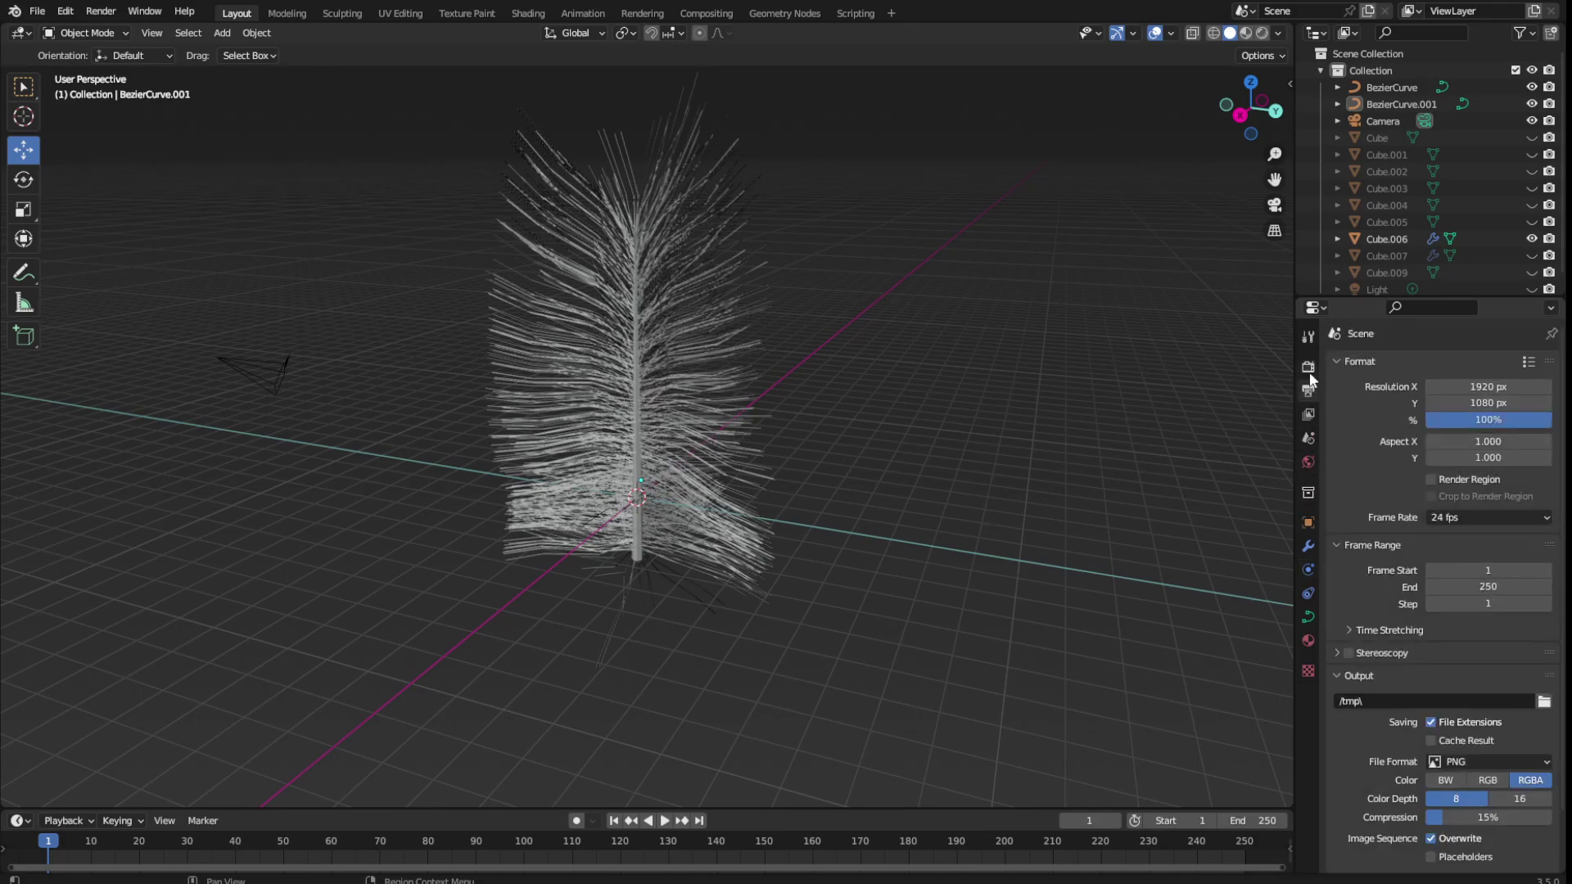
left_click(1308, 367)
left_click(1310, 340)
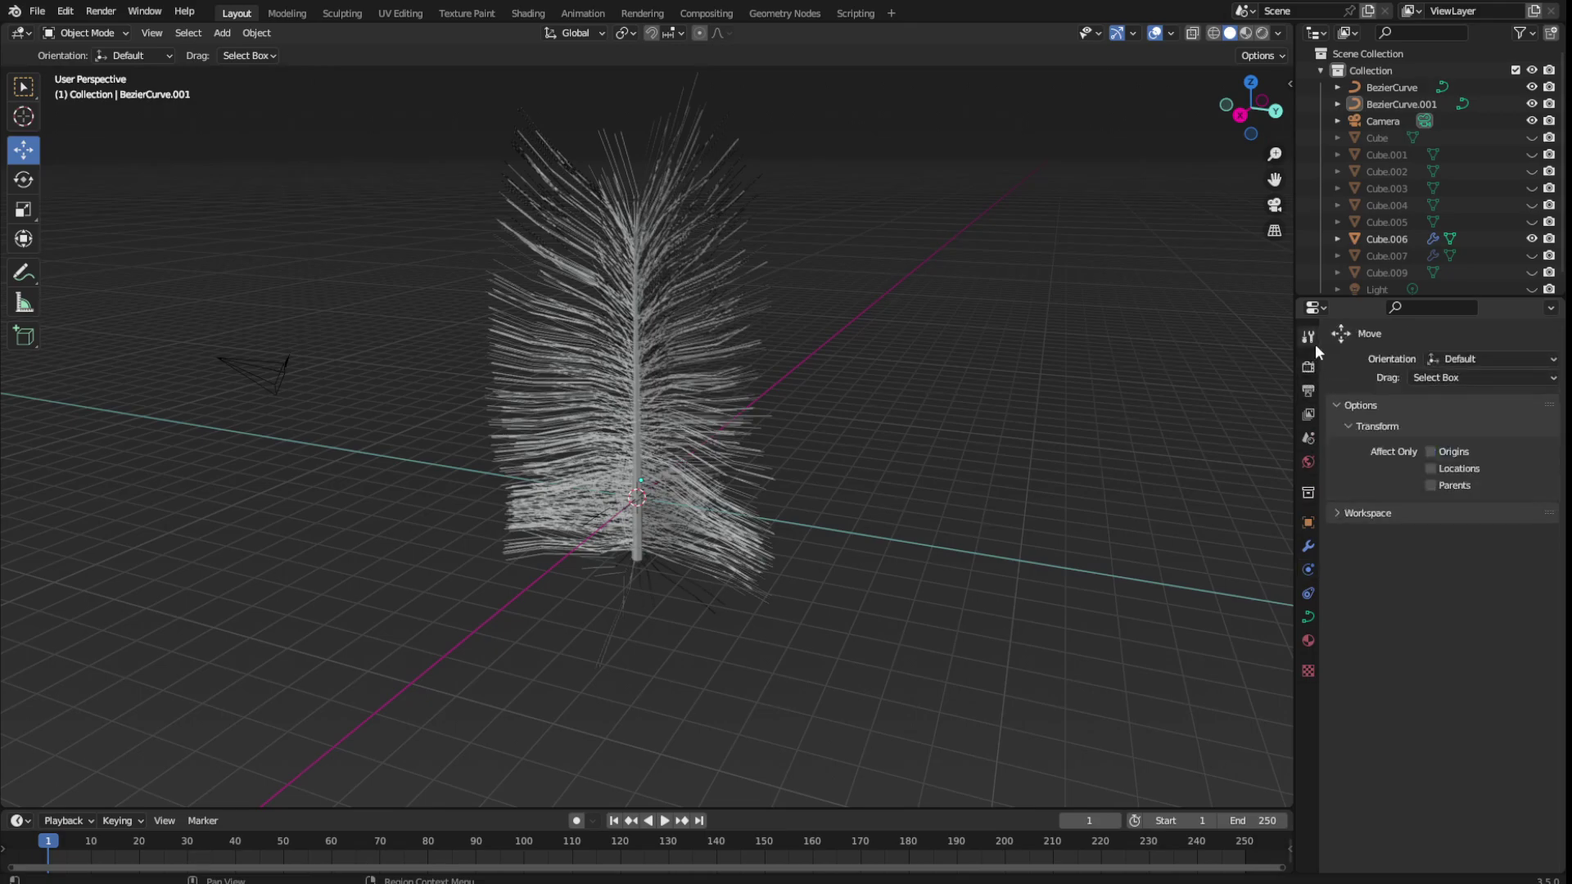
left_click(1498, 364)
Switch the render engine to Cycles and back to Eevee, and turn on Rendered viewport shading
left_click(1481, 419)
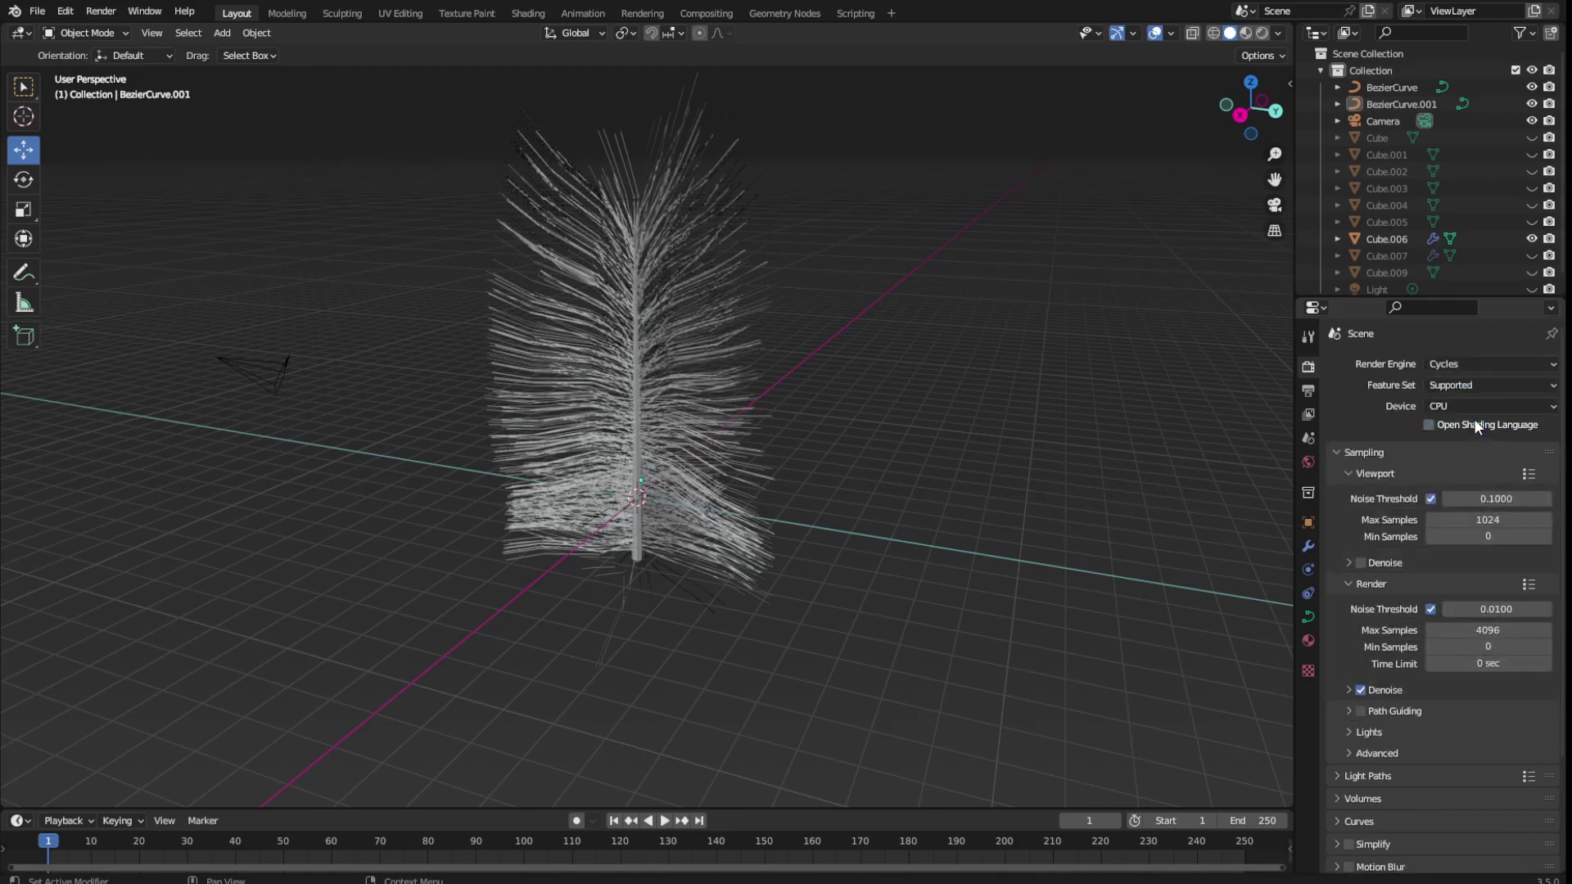
left_click(1489, 364)
left_click(1479, 383)
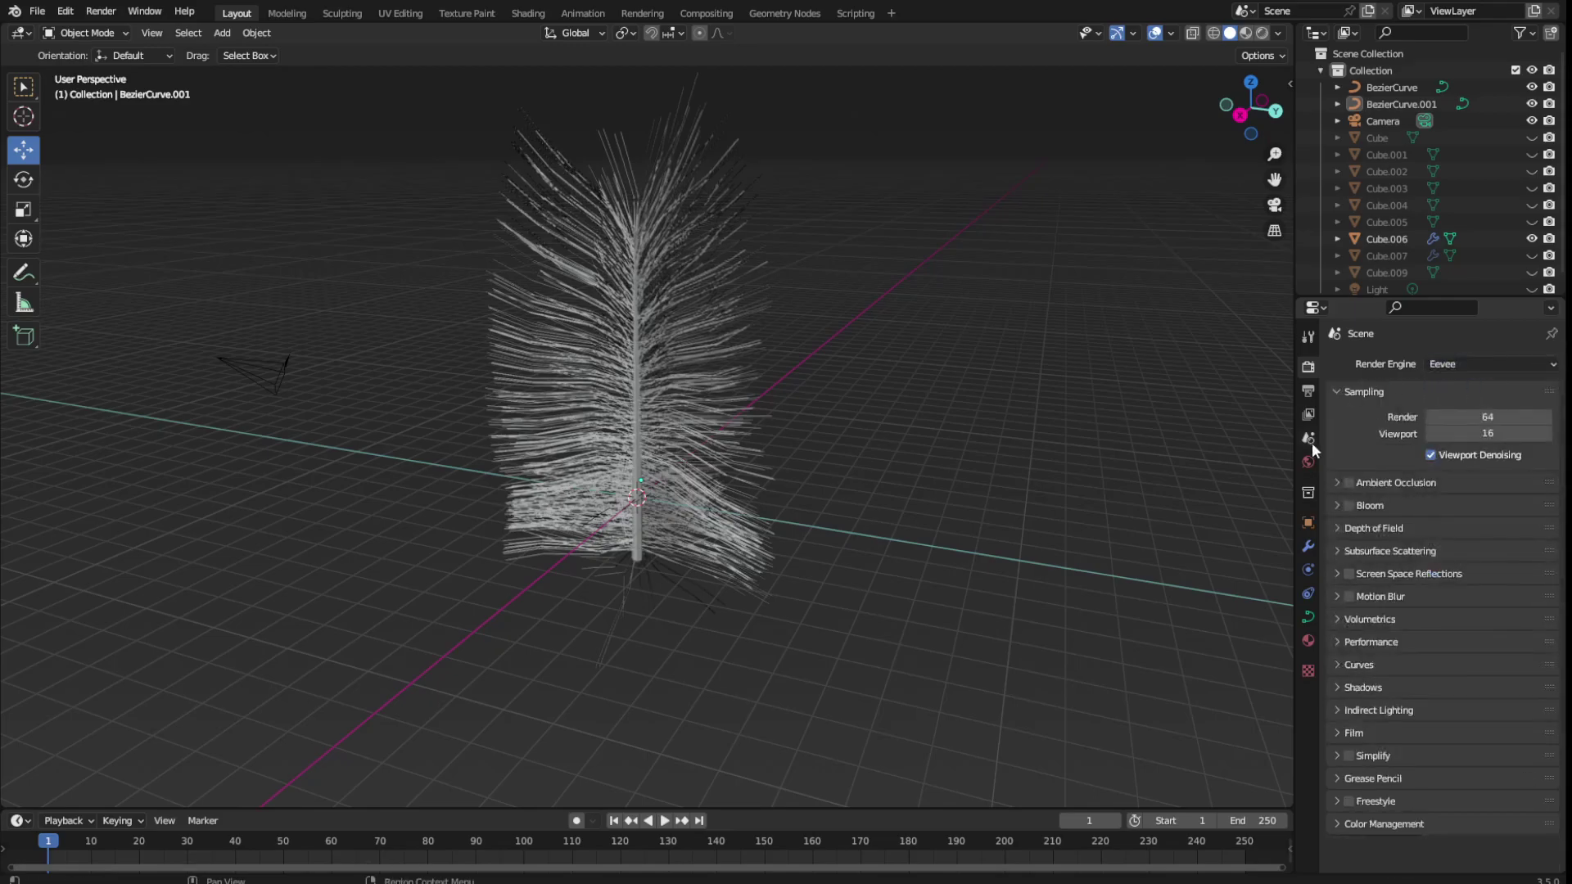
left_click(1310, 440)
left_click(1309, 337)
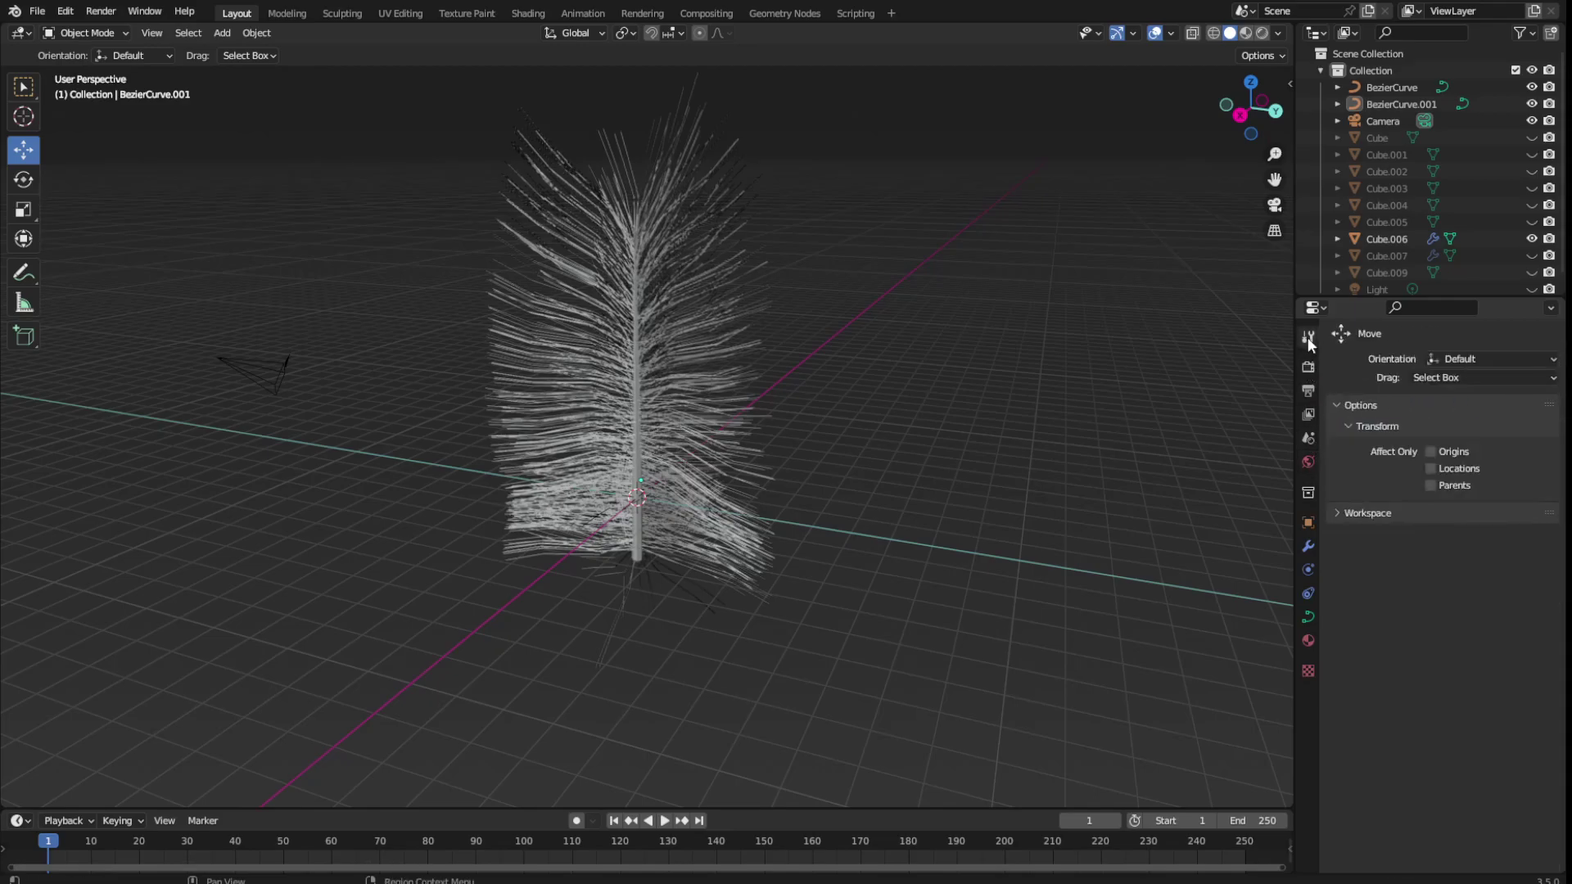
left_click(1261, 32)
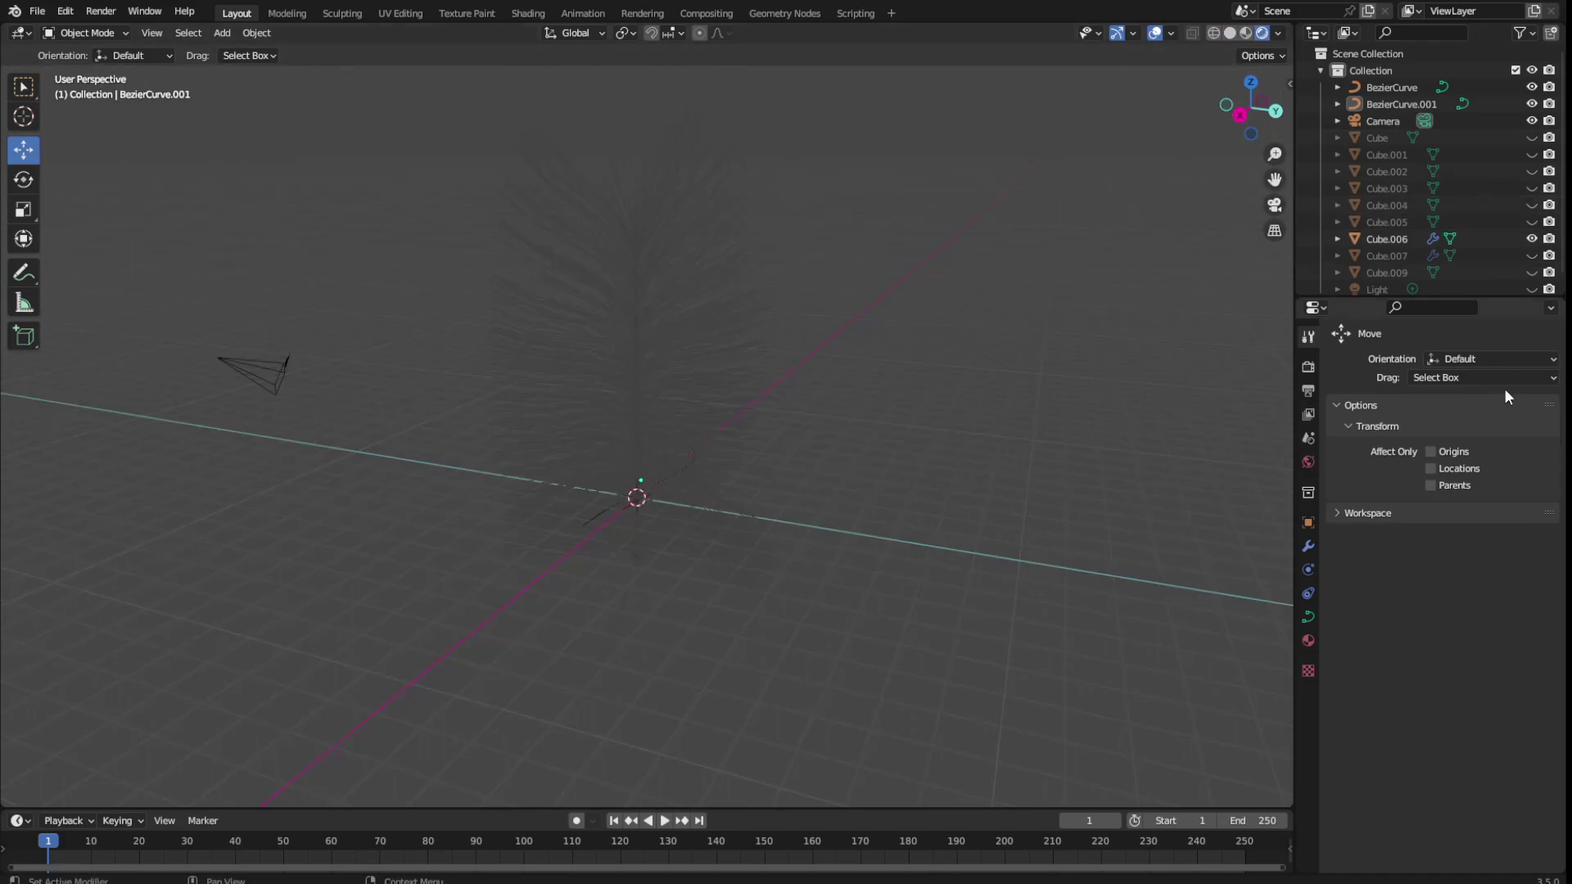
Try Cycles once more, settle on Eevee, and save the file
left_click(1308, 367)
left_click(1479, 364)
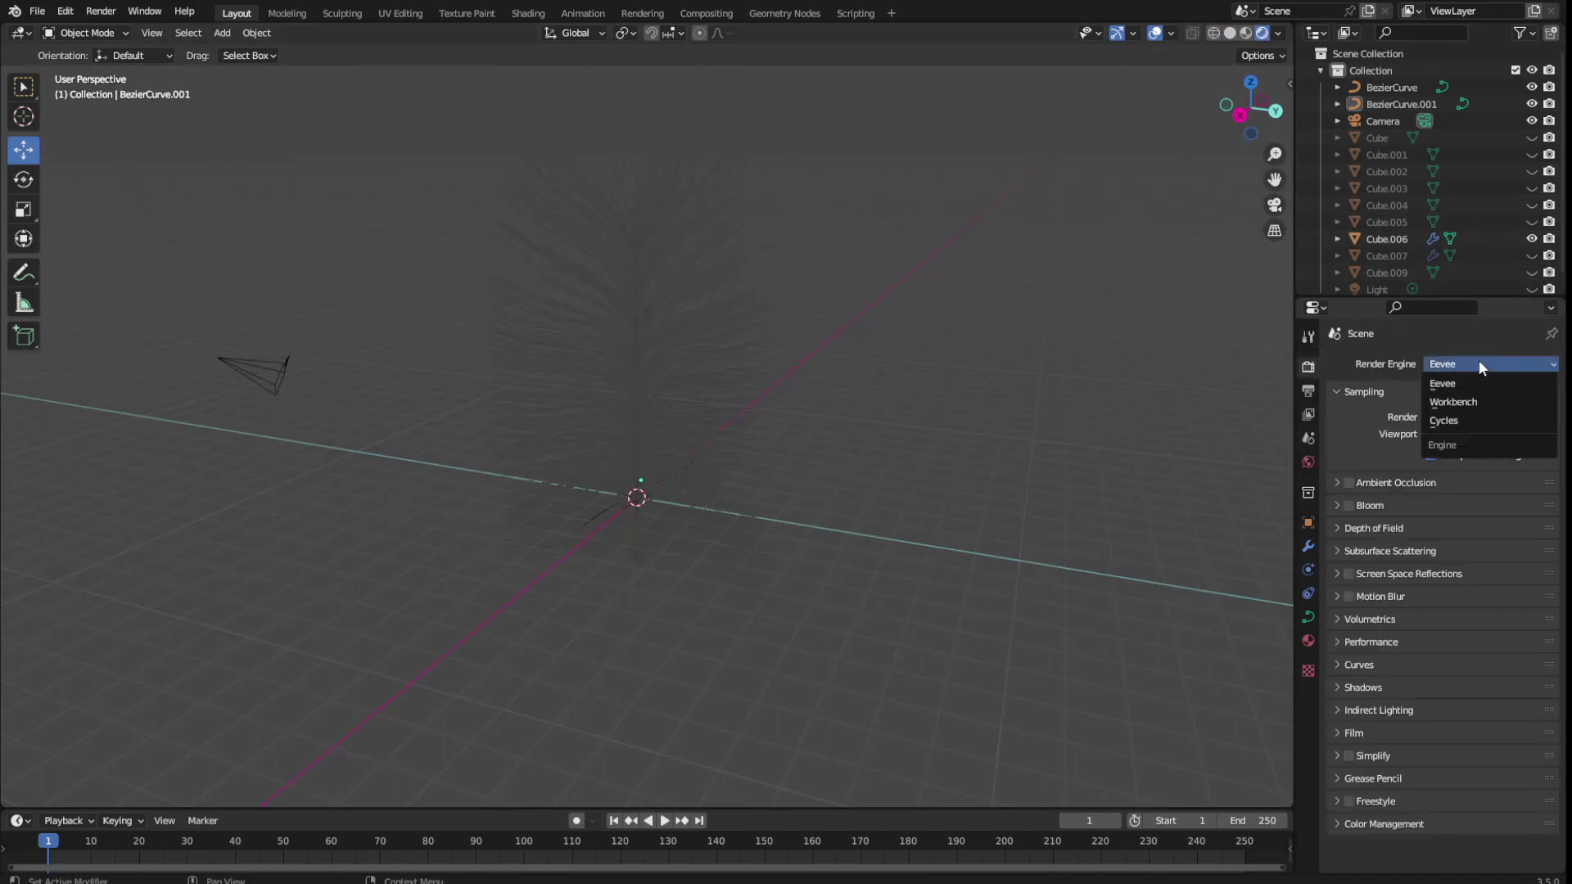
left_click(1477, 421)
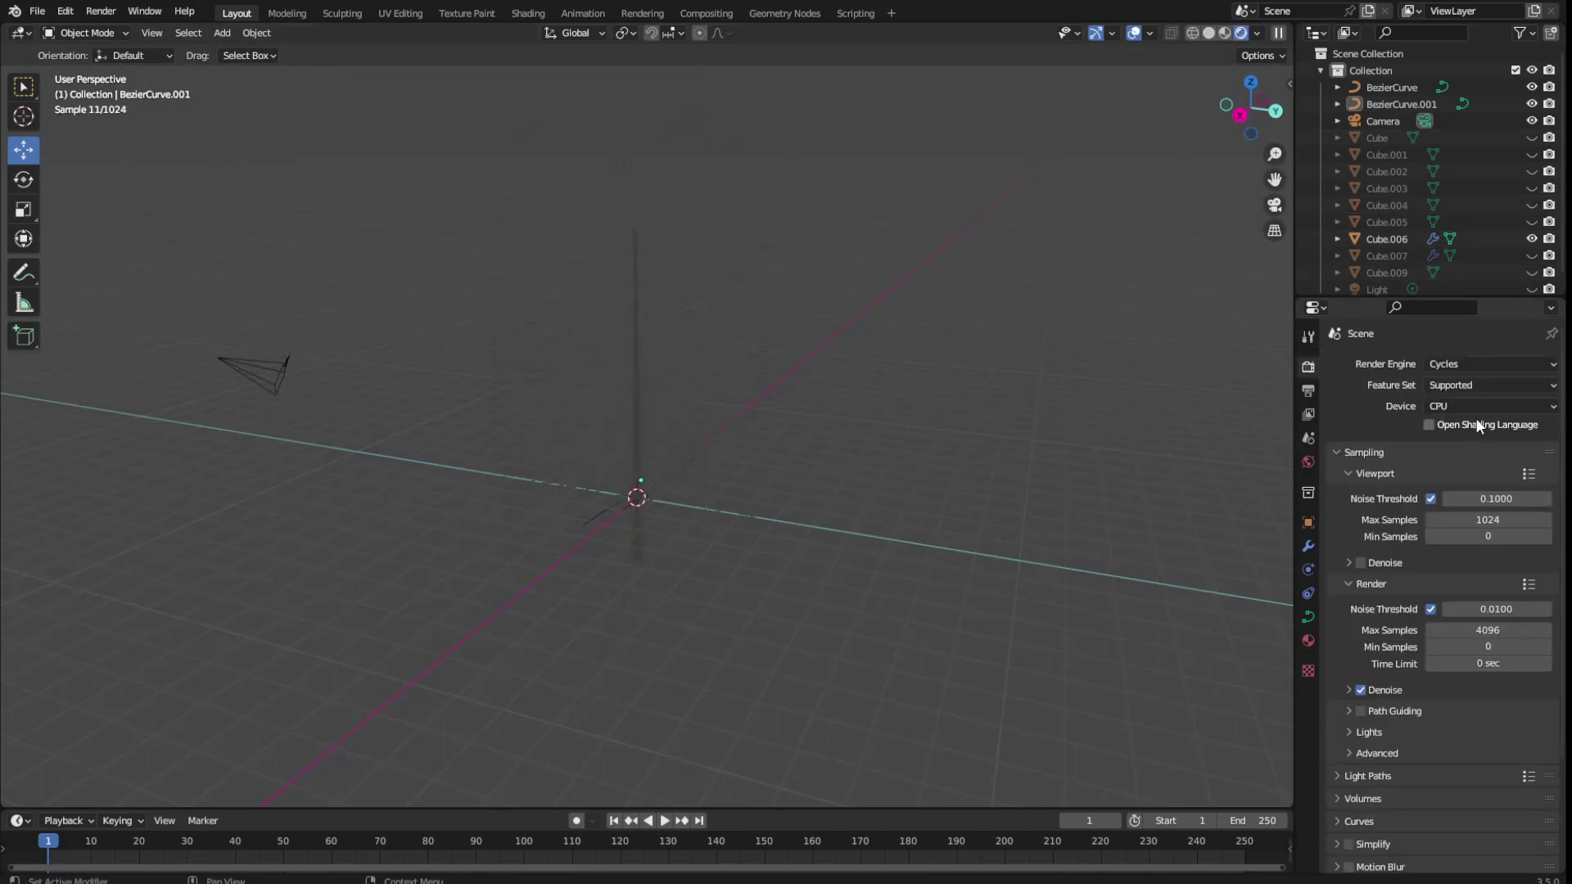
left_click(1507, 362)
left_click(1445, 383)
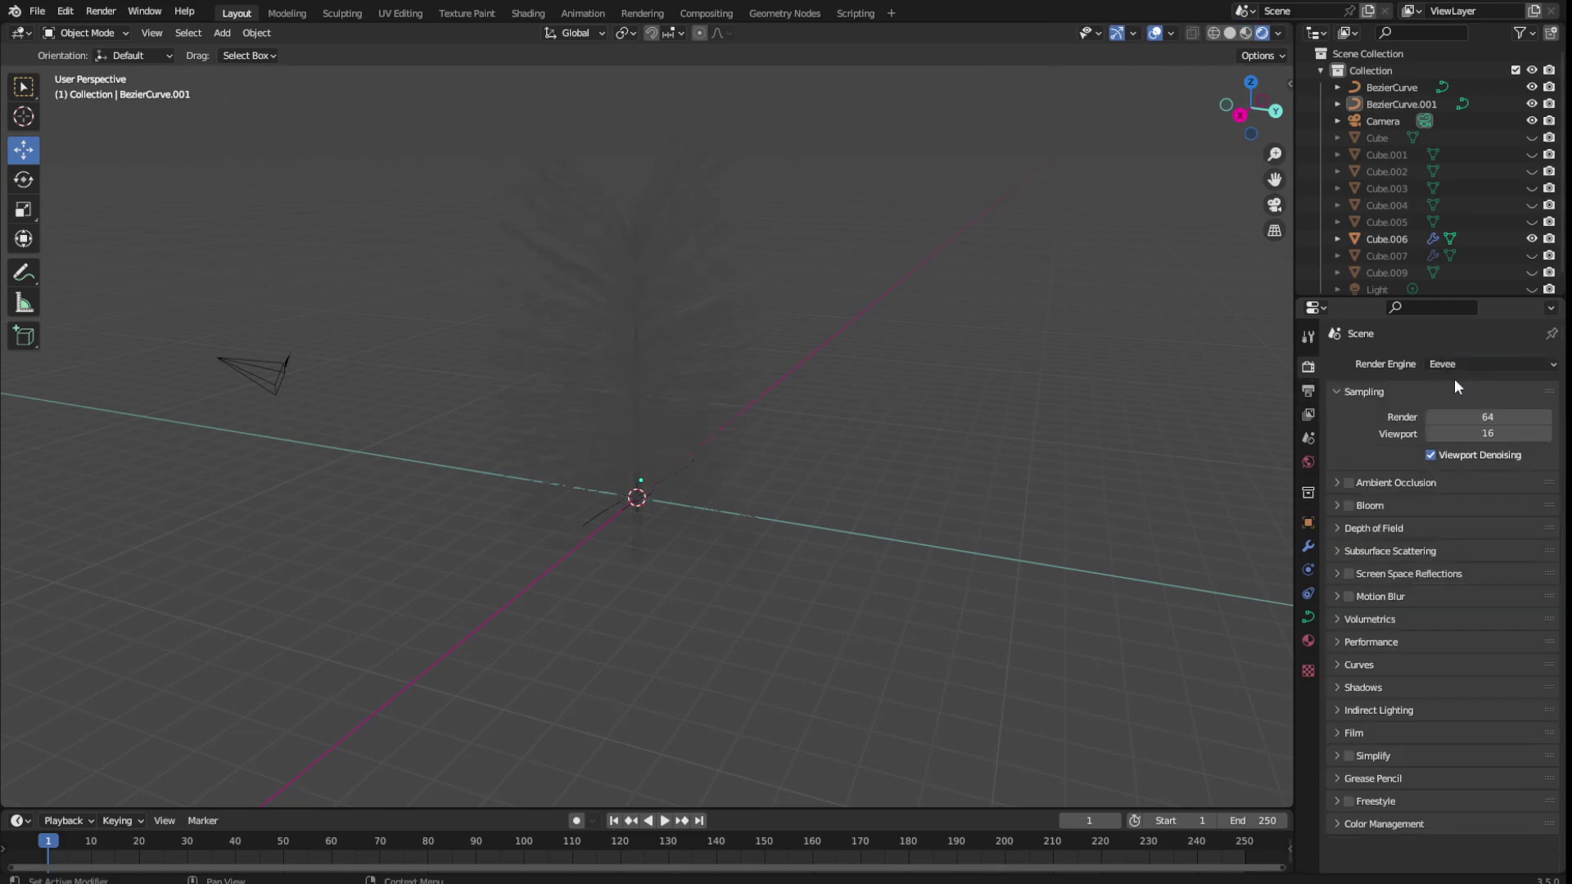
left_click(1308, 414)
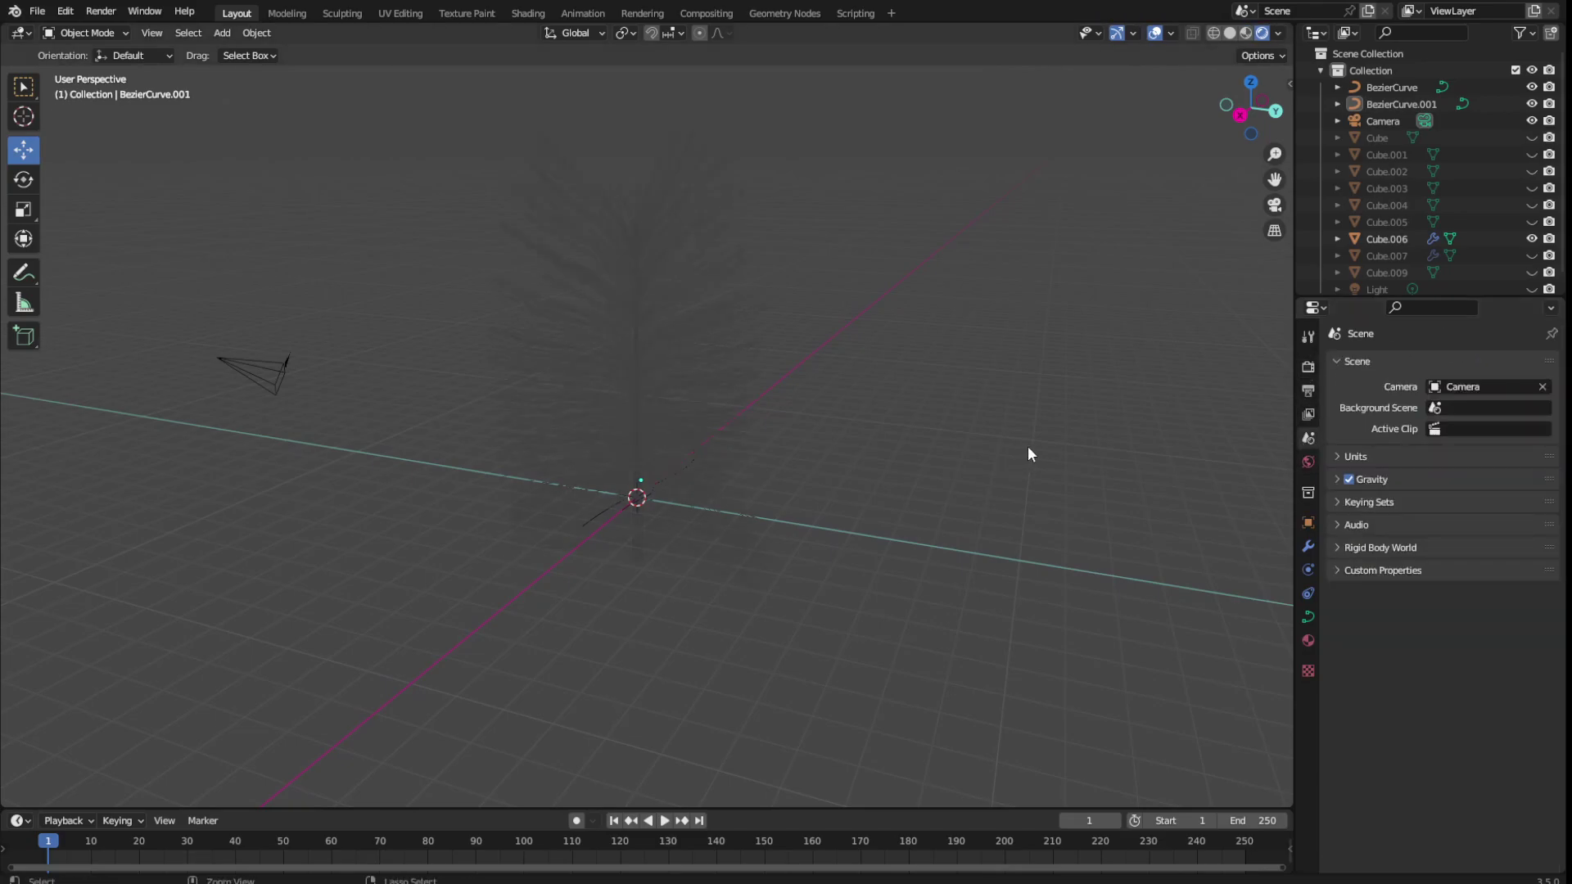
key("ctrl+s")
Browse the object, collection, world and view layer properties, then select the guide curve and stem
mouse_move(1029, 445)
middle_mouse_down()
mouse_move(975, 529)
mouse_move(980, 587)
mouse_move(1240, 490)
middle_mouse_up()
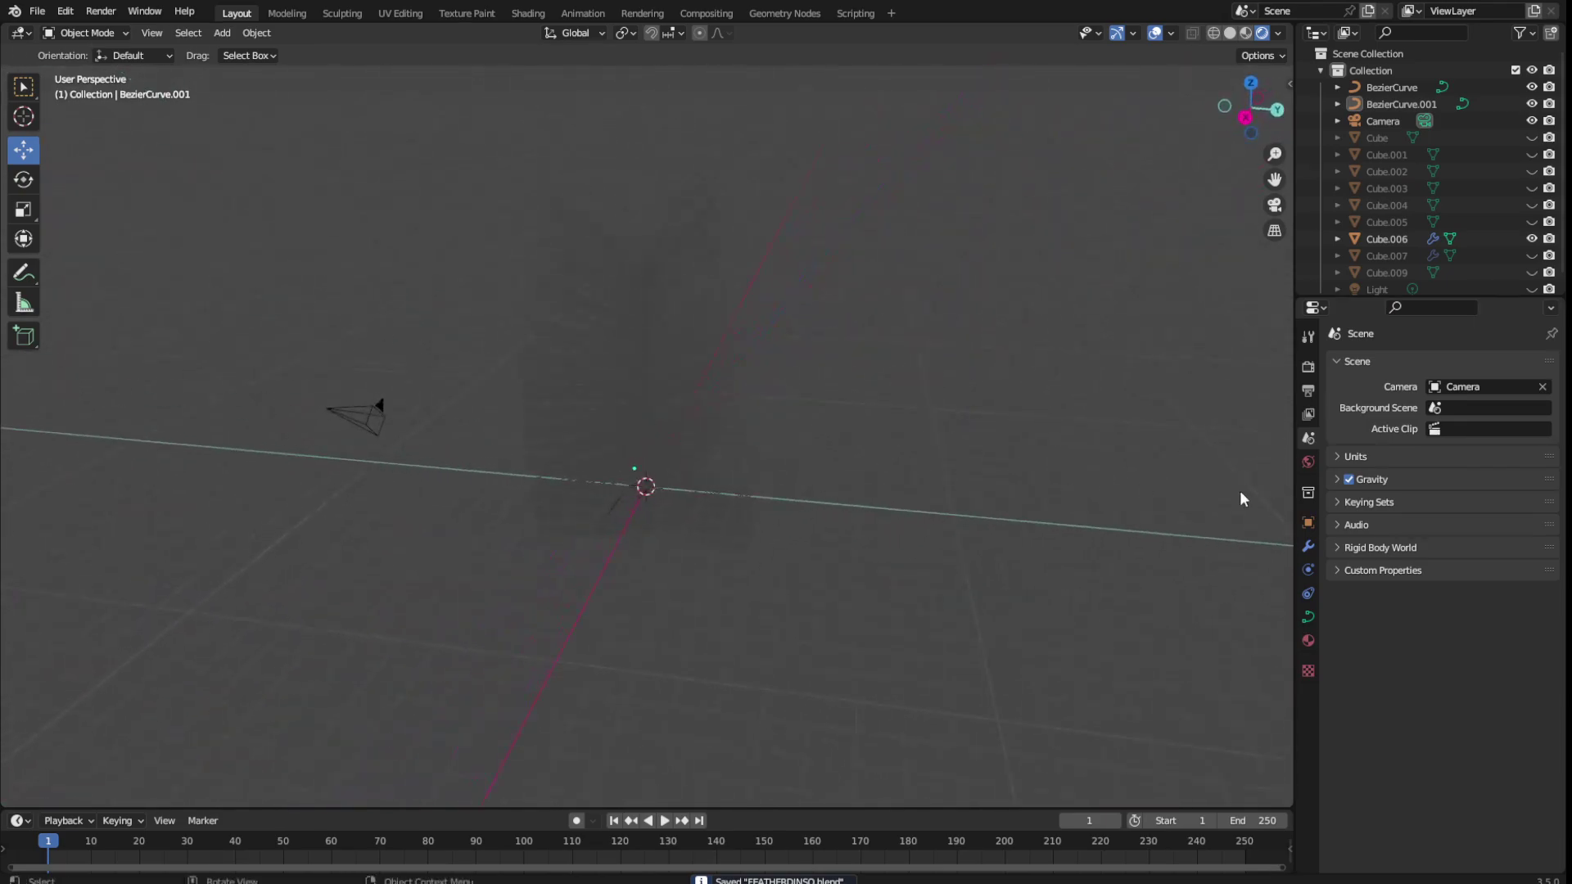
left_click(1308, 547)
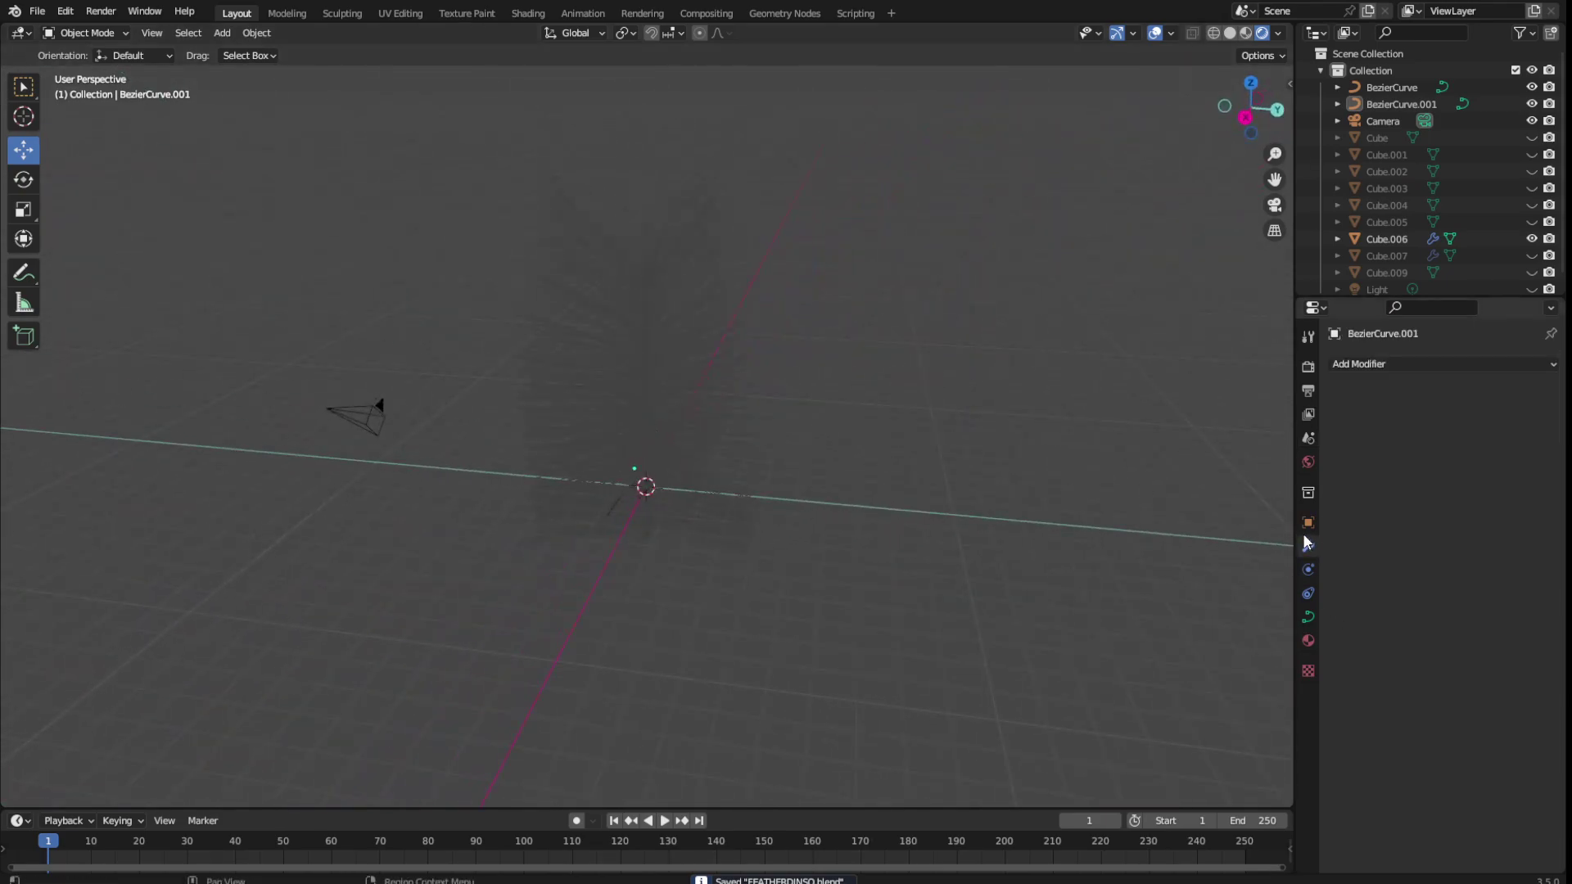
left_click(1310, 492)
left_click(1308, 462)
left_click(1308, 415)
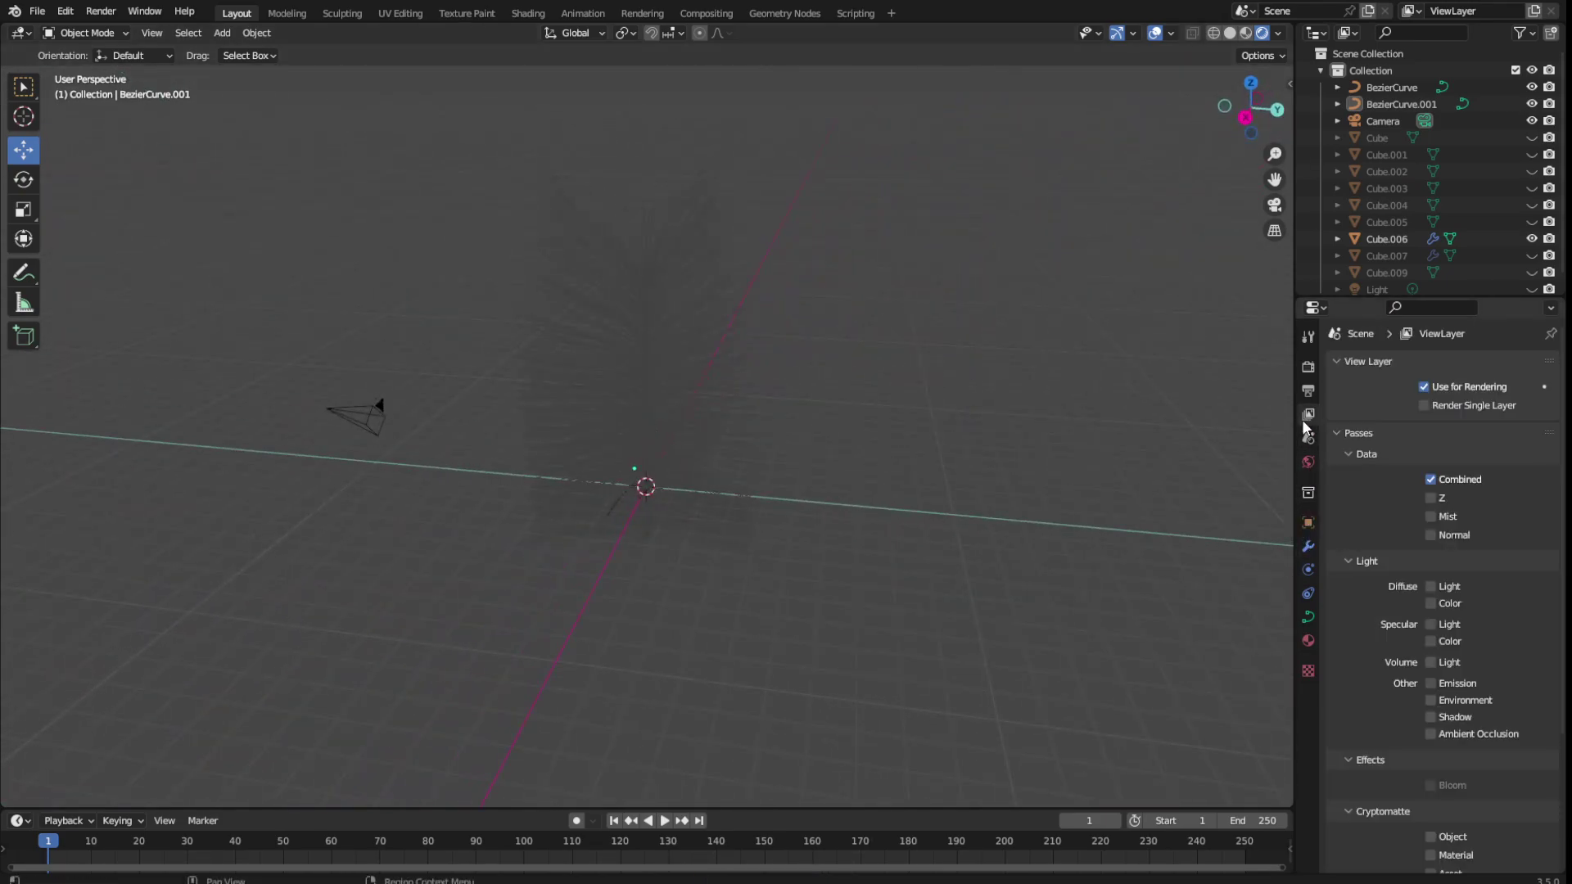
left_click_drag(575, 399, 839, 456)
Show BezierCurve.001's transform values in wireframe view and shift it along negative X
left_click(1306, 627)
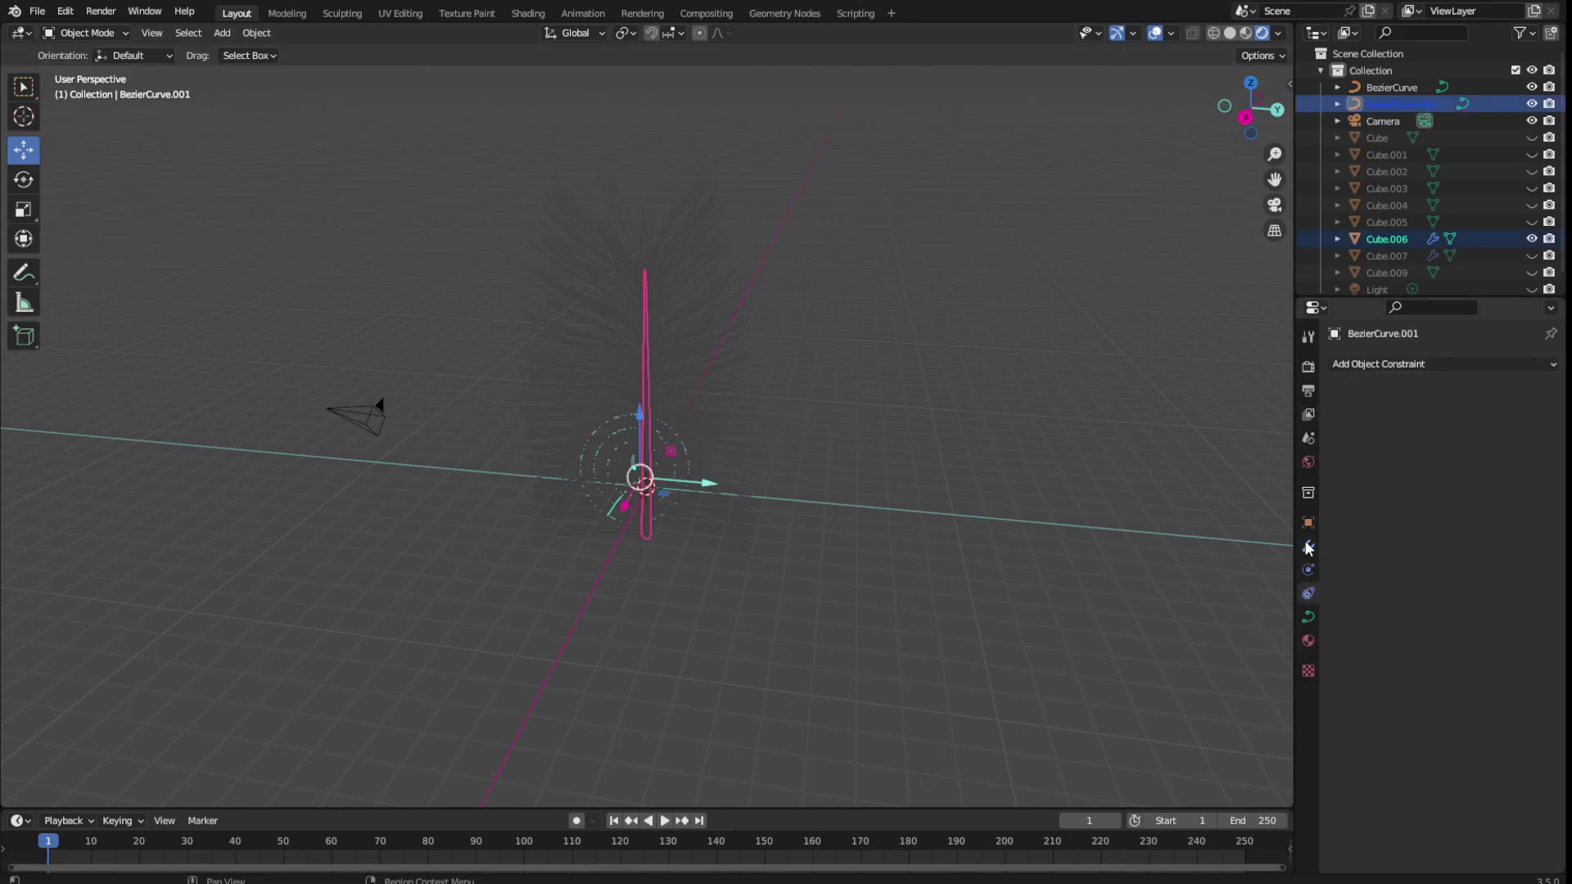
left_click(1308, 521)
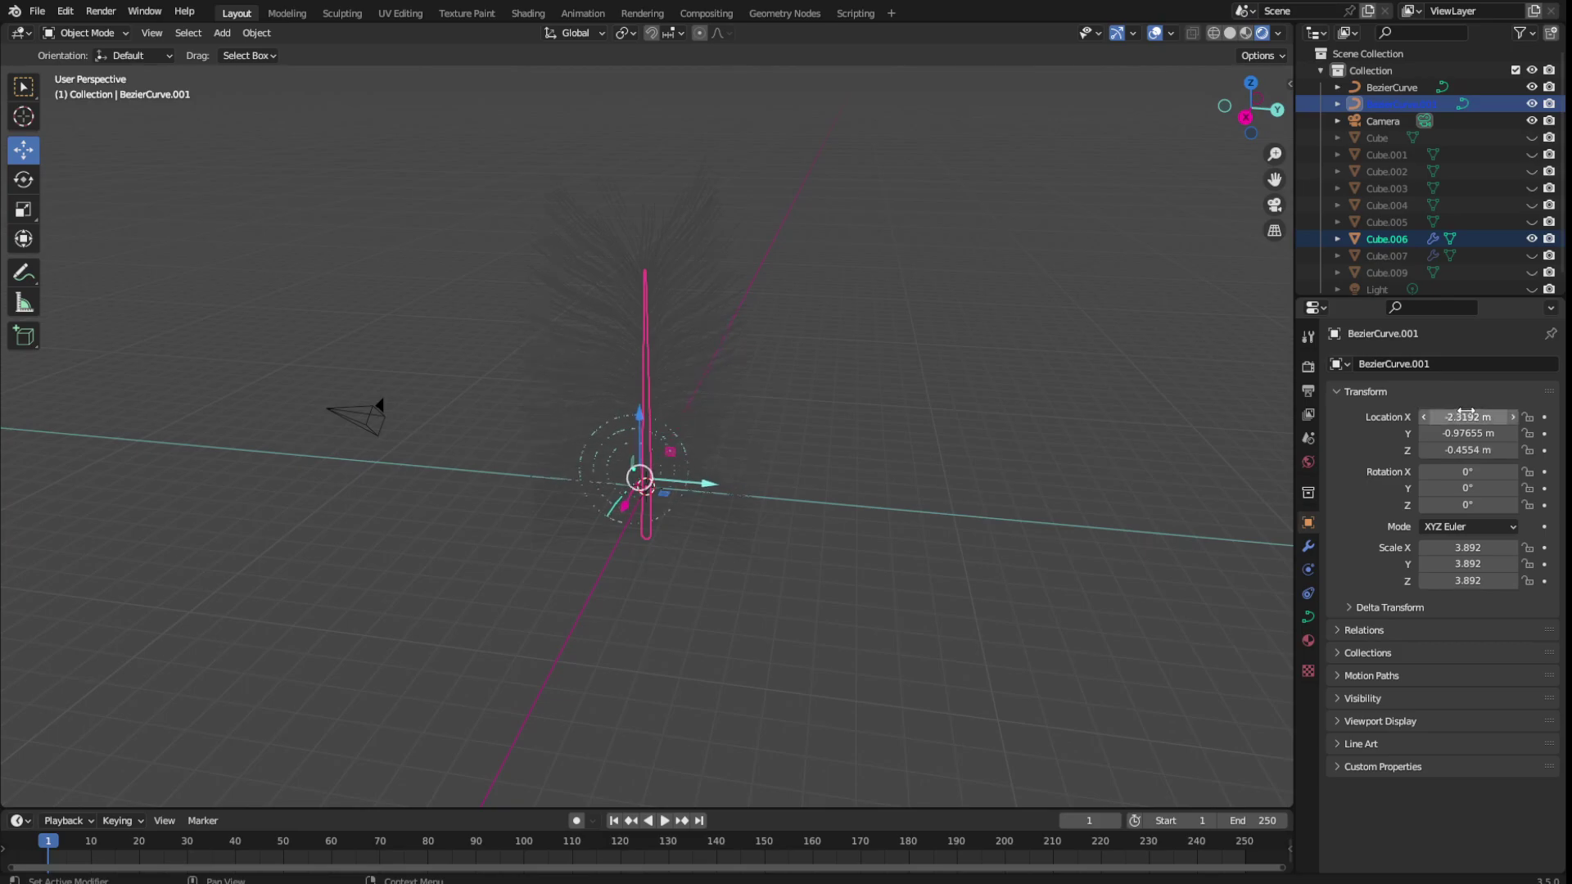
left_click(1215, 34)
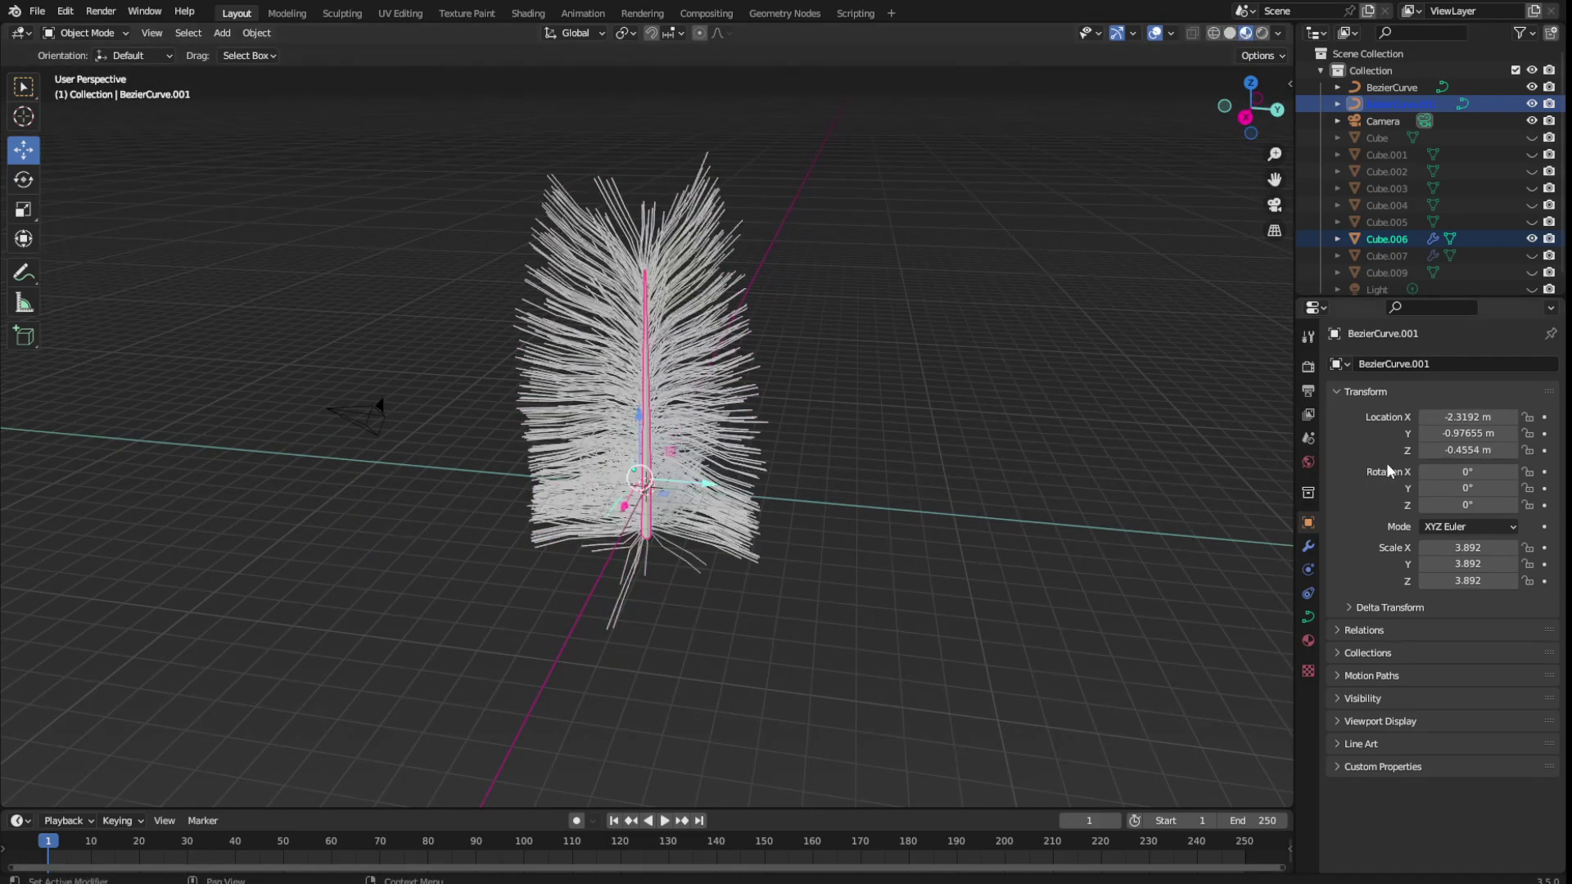
mouse_move(1465, 417)
left_mouse_down()
mouse_move(1507, 417)
mouse_move(1441, 417)
left_mouse_up()
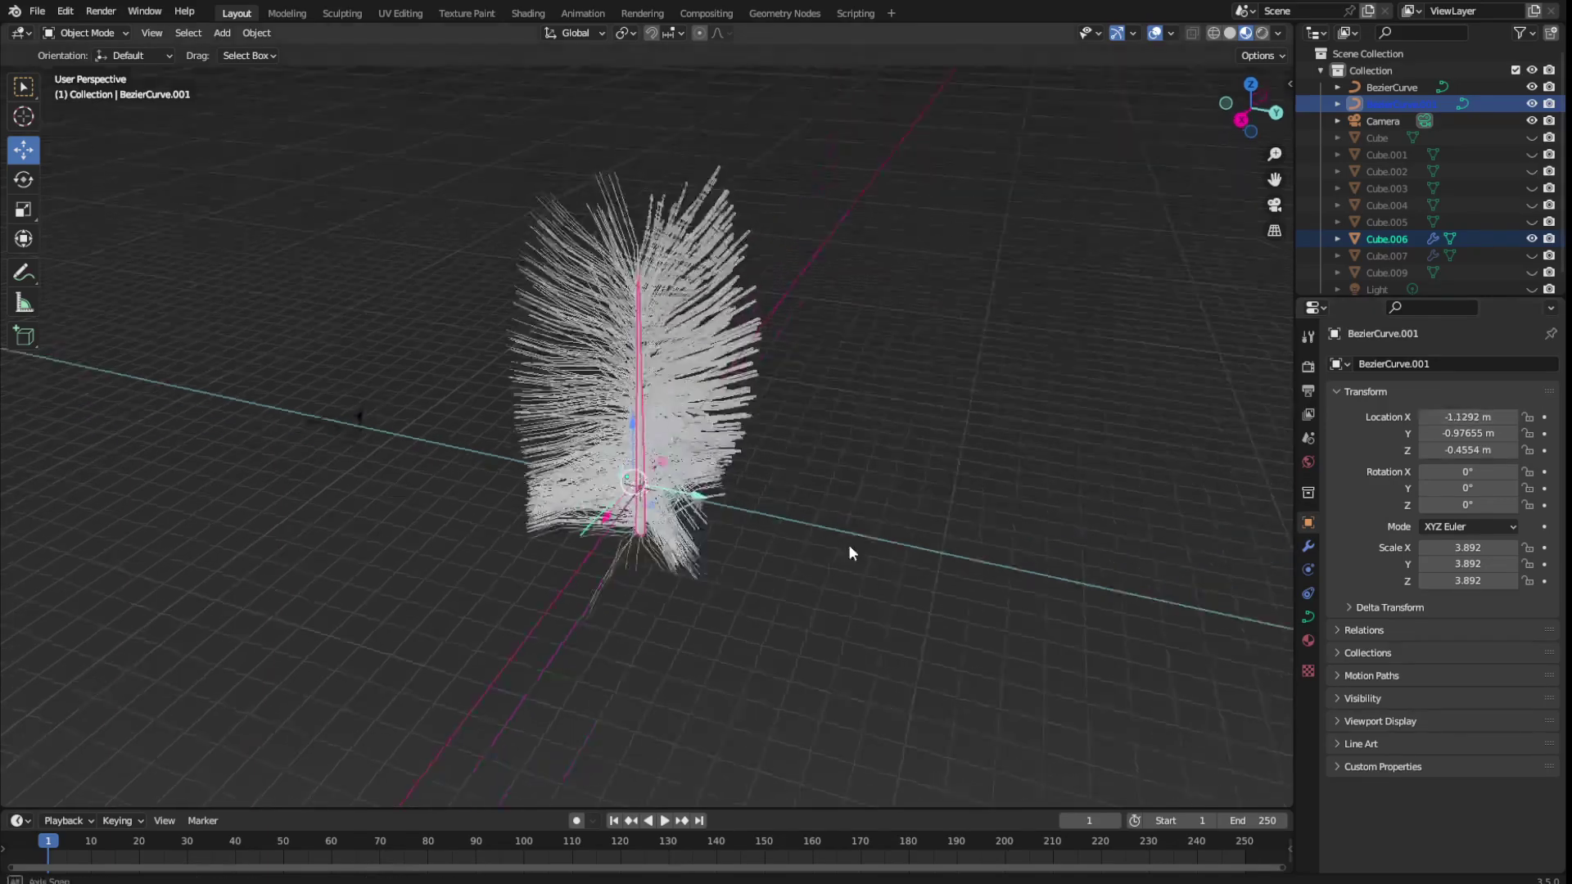
mouse_move(849, 544)
middle_mouse_down()
mouse_move(882, 626)
mouse_move(868, 565)
middle_mouse_up()
mouse_move(1466, 417)
left_mouse_down()
mouse_move(1392, 417)
mouse_move(1506, 417)
mouse_move(1433, 449)
left_mouse_up()
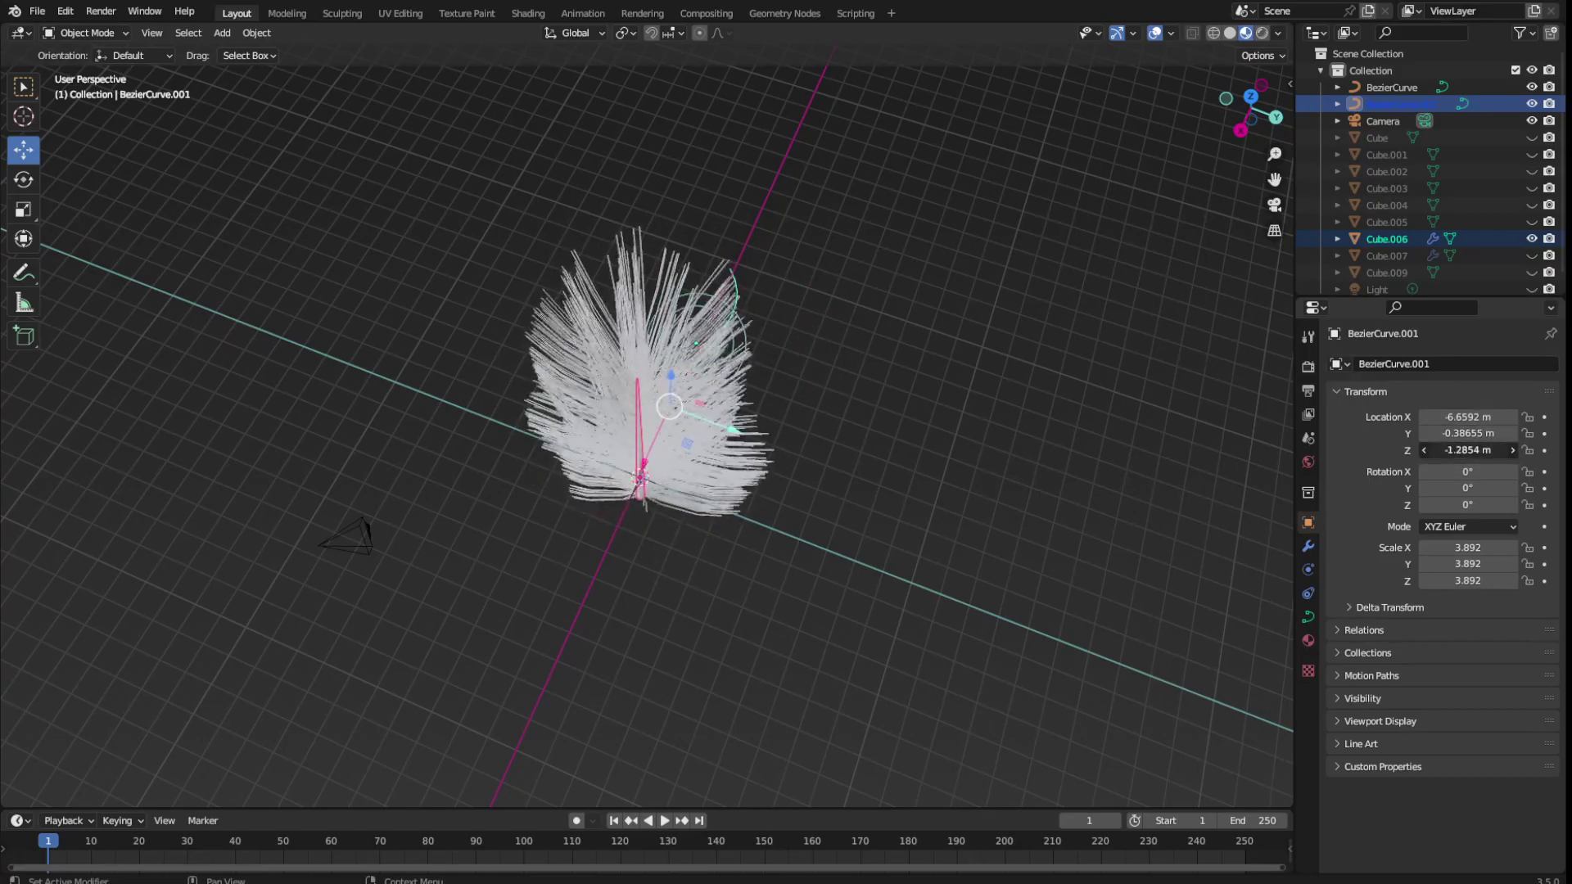
mouse_move(860, 579)
middle_mouse_down()
mouse_move(800, 615)
mouse_move(678, 646)
mouse_move(902, 452)
mouse_move(871, 541)
mouse_move(827, 442)
middle_mouse_up()
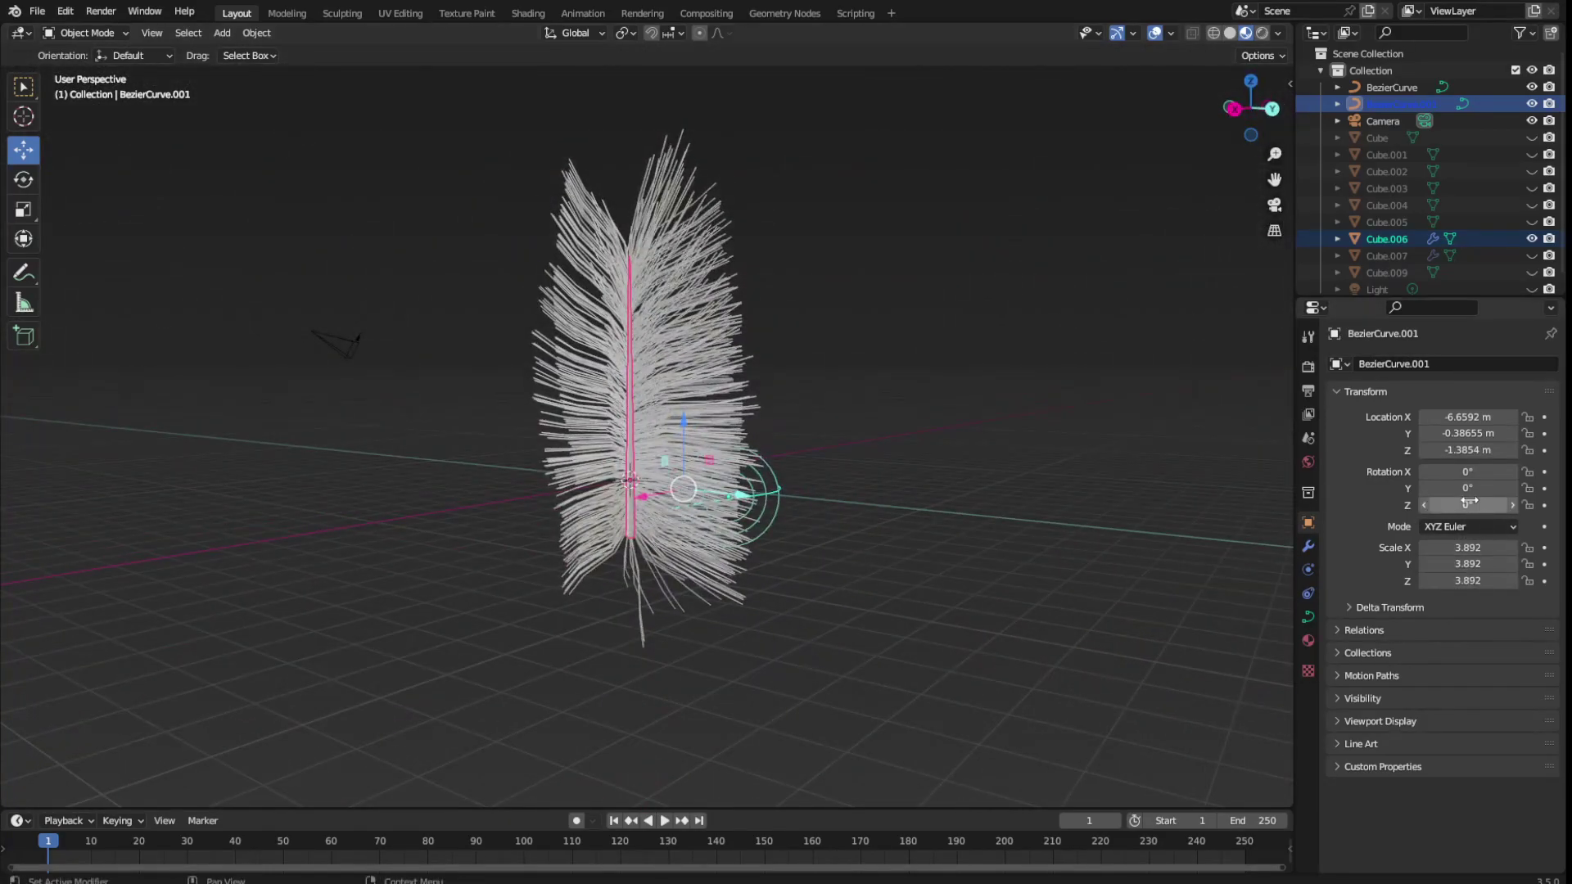
Tilt BezierCurve.001 to X -21.1°, scale it to 3.872, 2.392, 4.202, deselect and save
mouse_move(1468, 472)
left_mouse_down()
mouse_move(1441, 472)
mouse_move(1470, 488)
left_mouse_up()
mouse_move(1468, 547)
left_mouse_down()
mouse_move(1514, 564)
mouse_move(1425, 564)
mouse_move(1487, 581)
left_mouse_up()
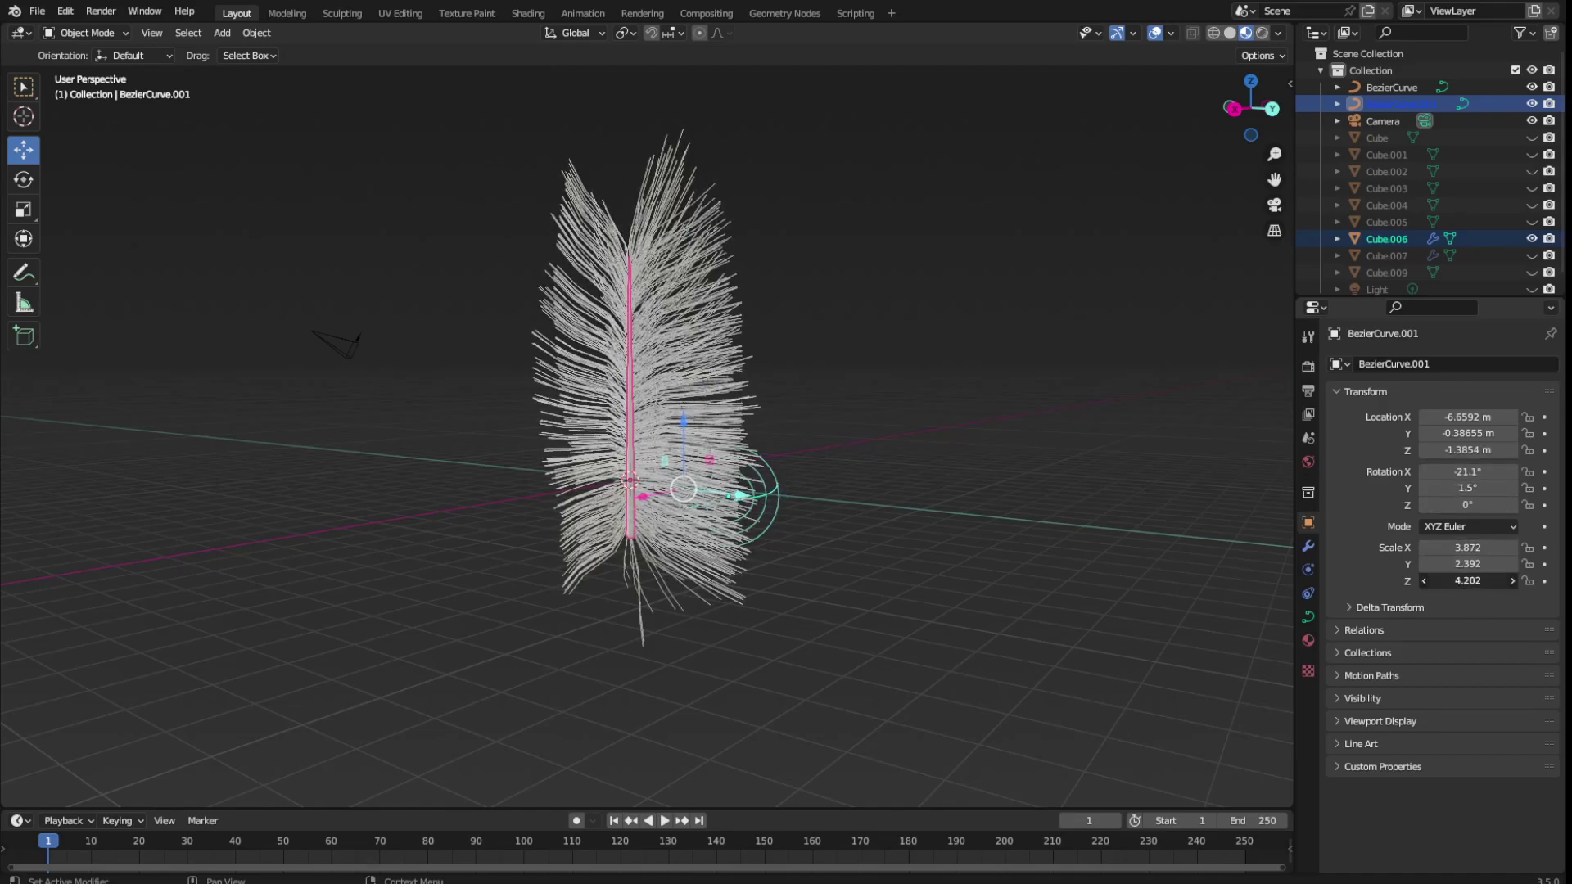
mouse_move(950, 508)
middle_mouse_down()
mouse_move(986, 524)
mouse_move(993, 506)
middle_mouse_up()
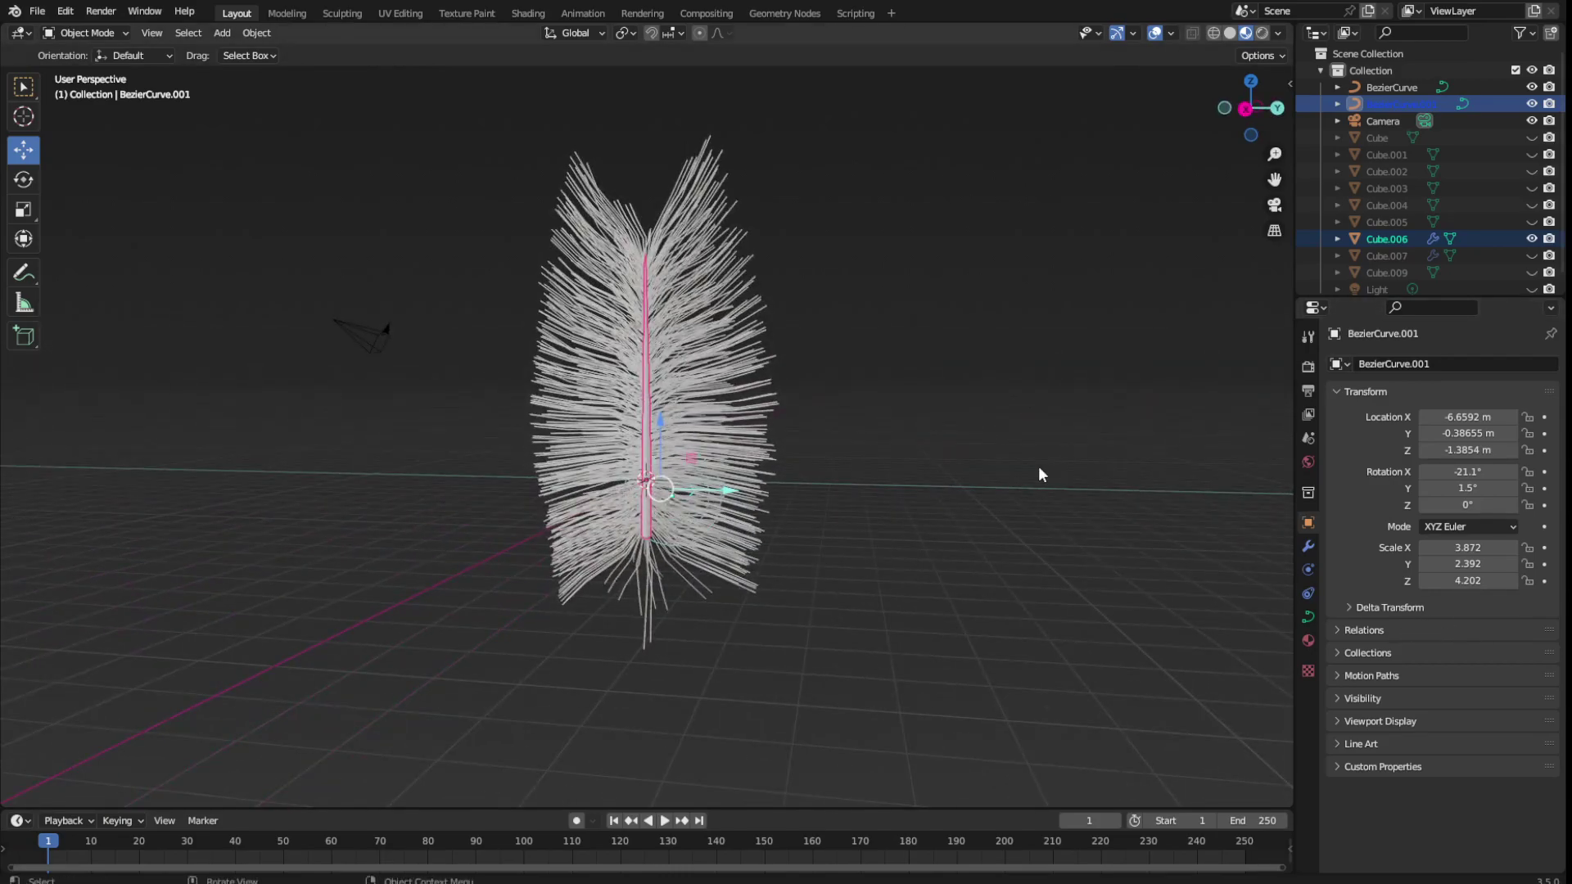
left_click(1029, 413)
key("ctrl+s")
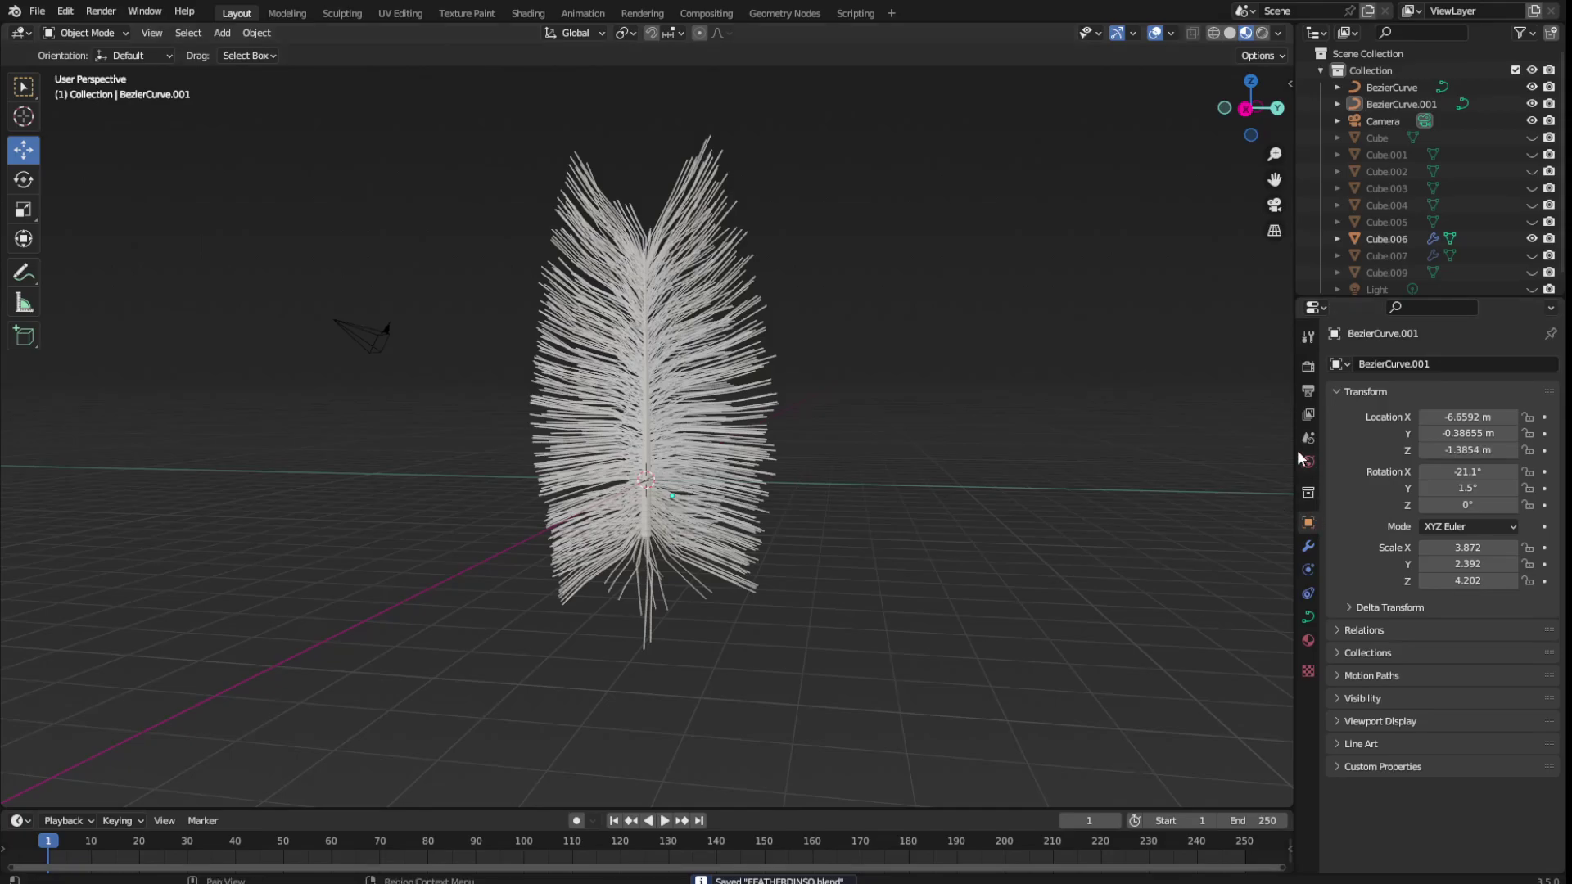
Select the guide curve BezierCurve.001 and rotate it about 90° around Y
middle_click_drag(1019, 384, 782, 522)
left_click(806, 484)
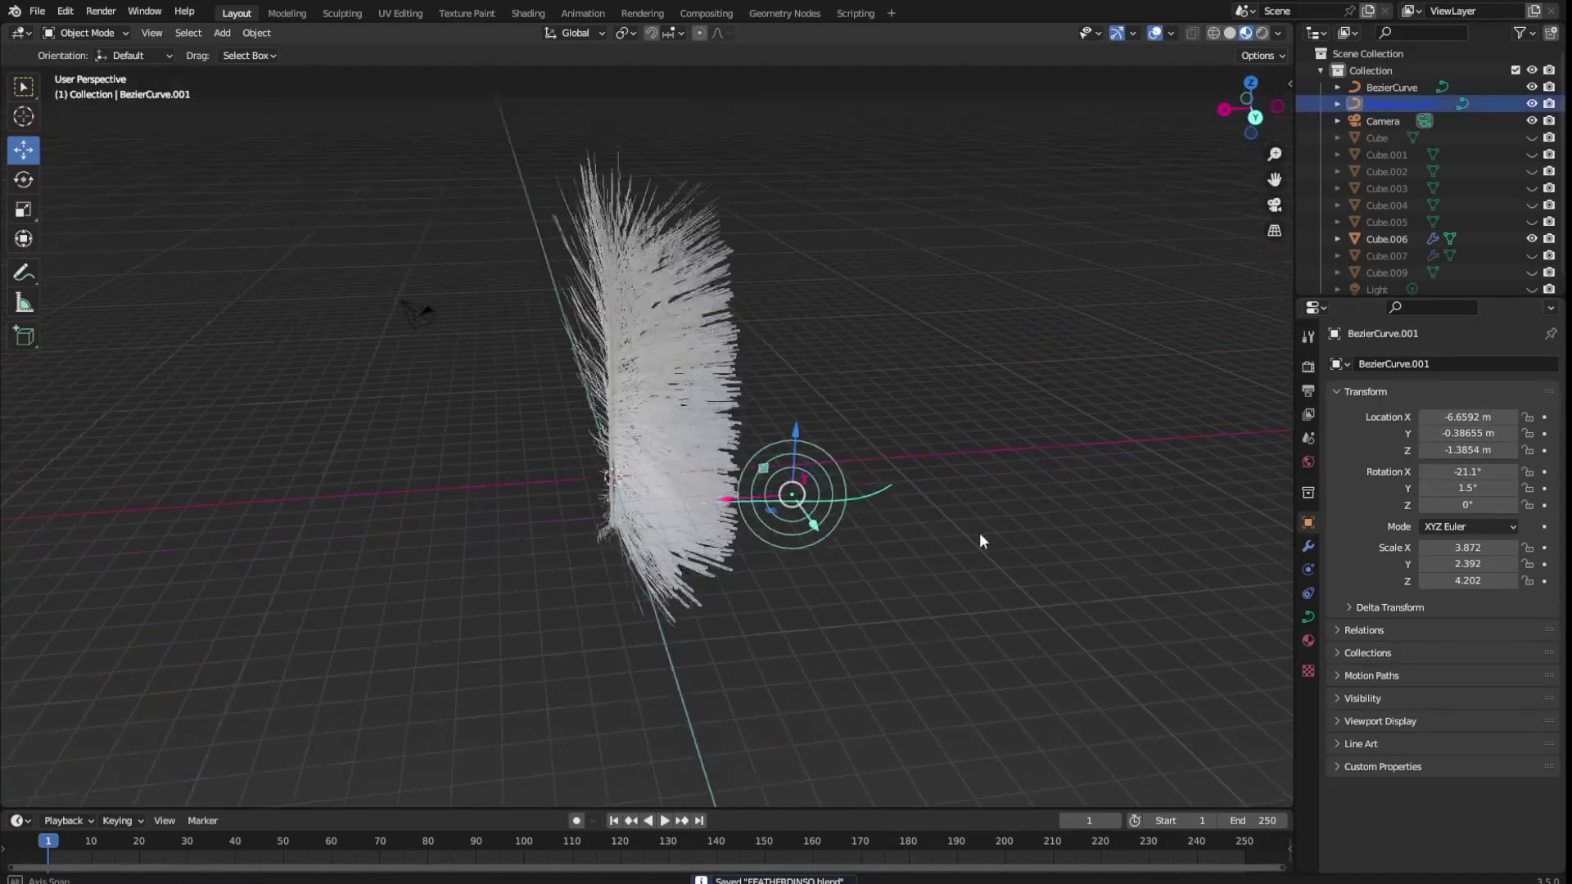
middle_click_drag(980, 532, 431, 235)
left_click(20, 181)
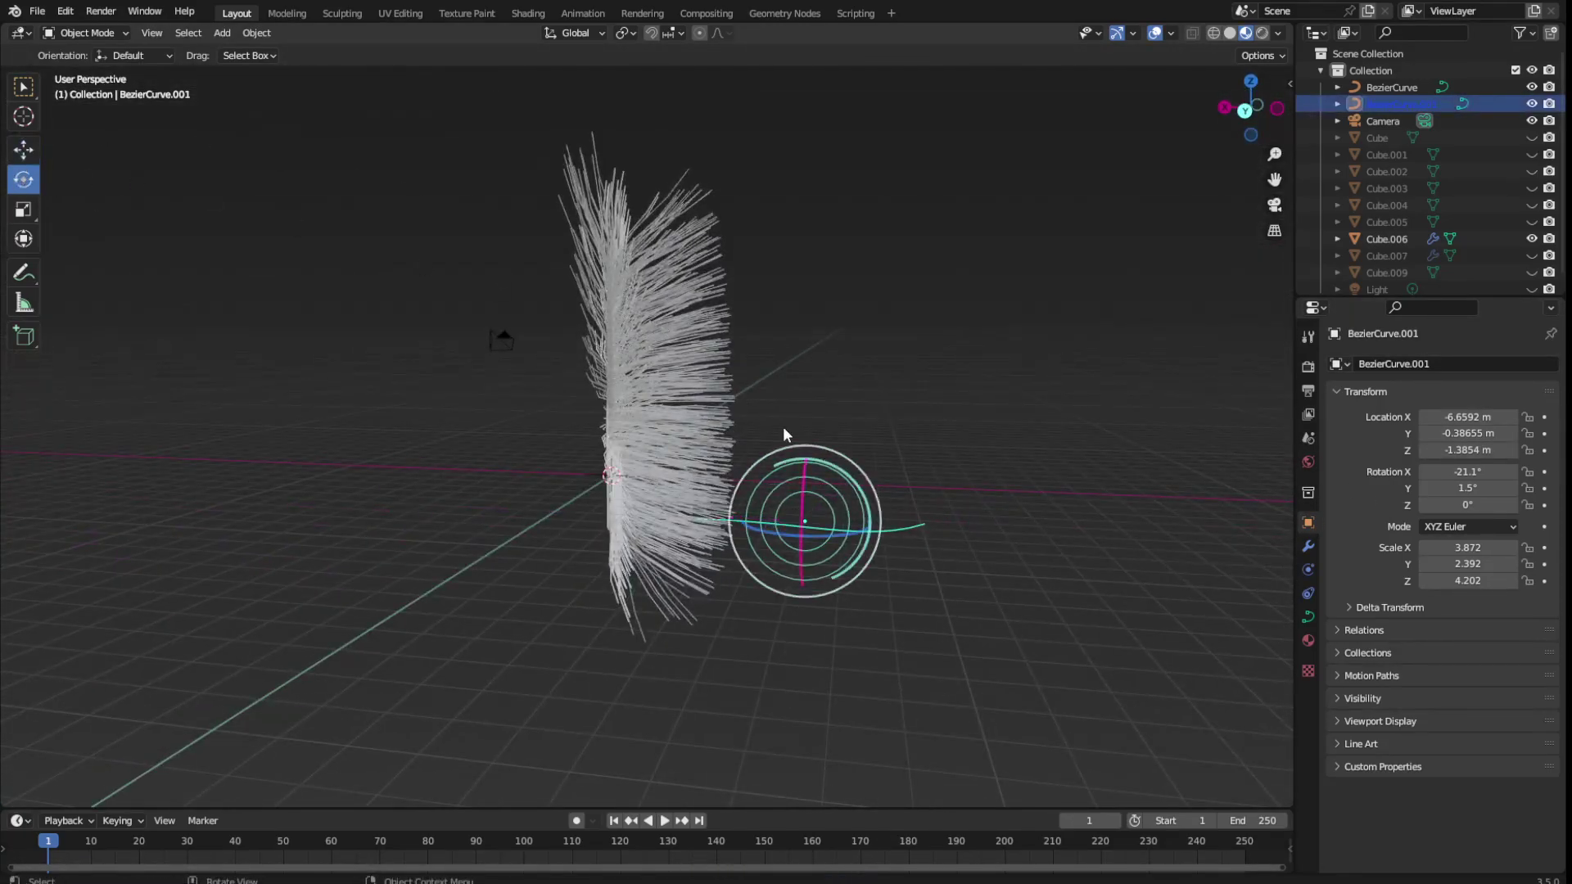
left_click_drag(855, 485, 709, 455)
Raise the guide curve along Z and adjust its X position
mouse_move(709, 456)
middle_mouse_down()
mouse_move(820, 418)
mouse_move(226, 259)
middle_mouse_up()
left_click(23, 150)
left_click_drag(678, 460, 680, 410)
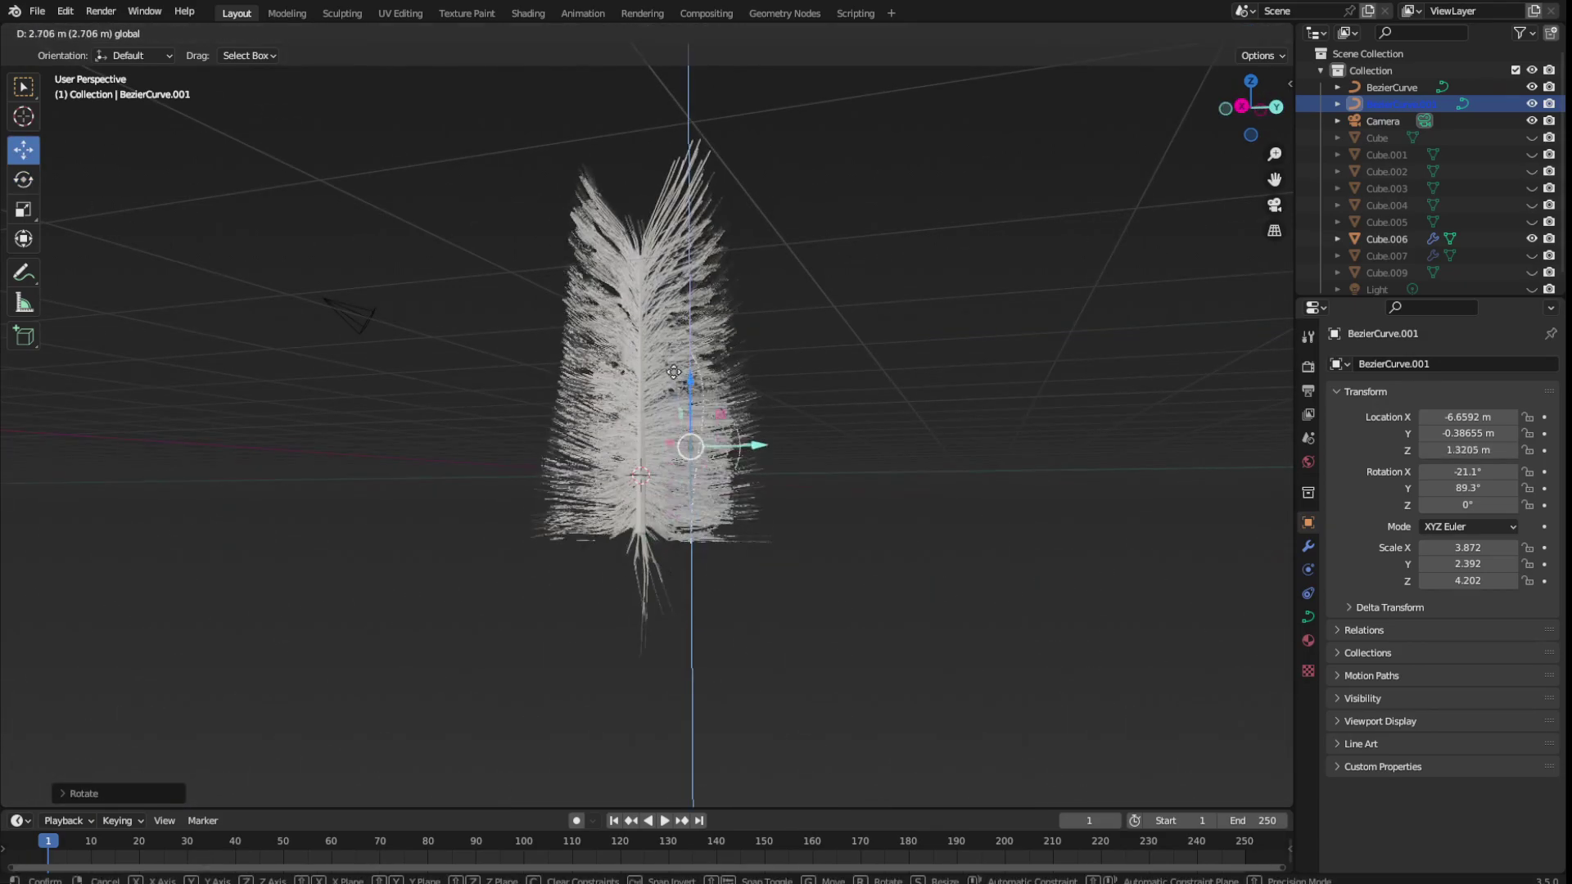
mouse_move(680, 409)
middle_mouse_down()
mouse_move(943, 413)
mouse_move(871, 490)
mouse_move(748, 460)
middle_mouse_up()
mouse_move(748, 457)
left_mouse_down()
mouse_move(689, 465)
mouse_move(755, 455)
left_mouse_up()
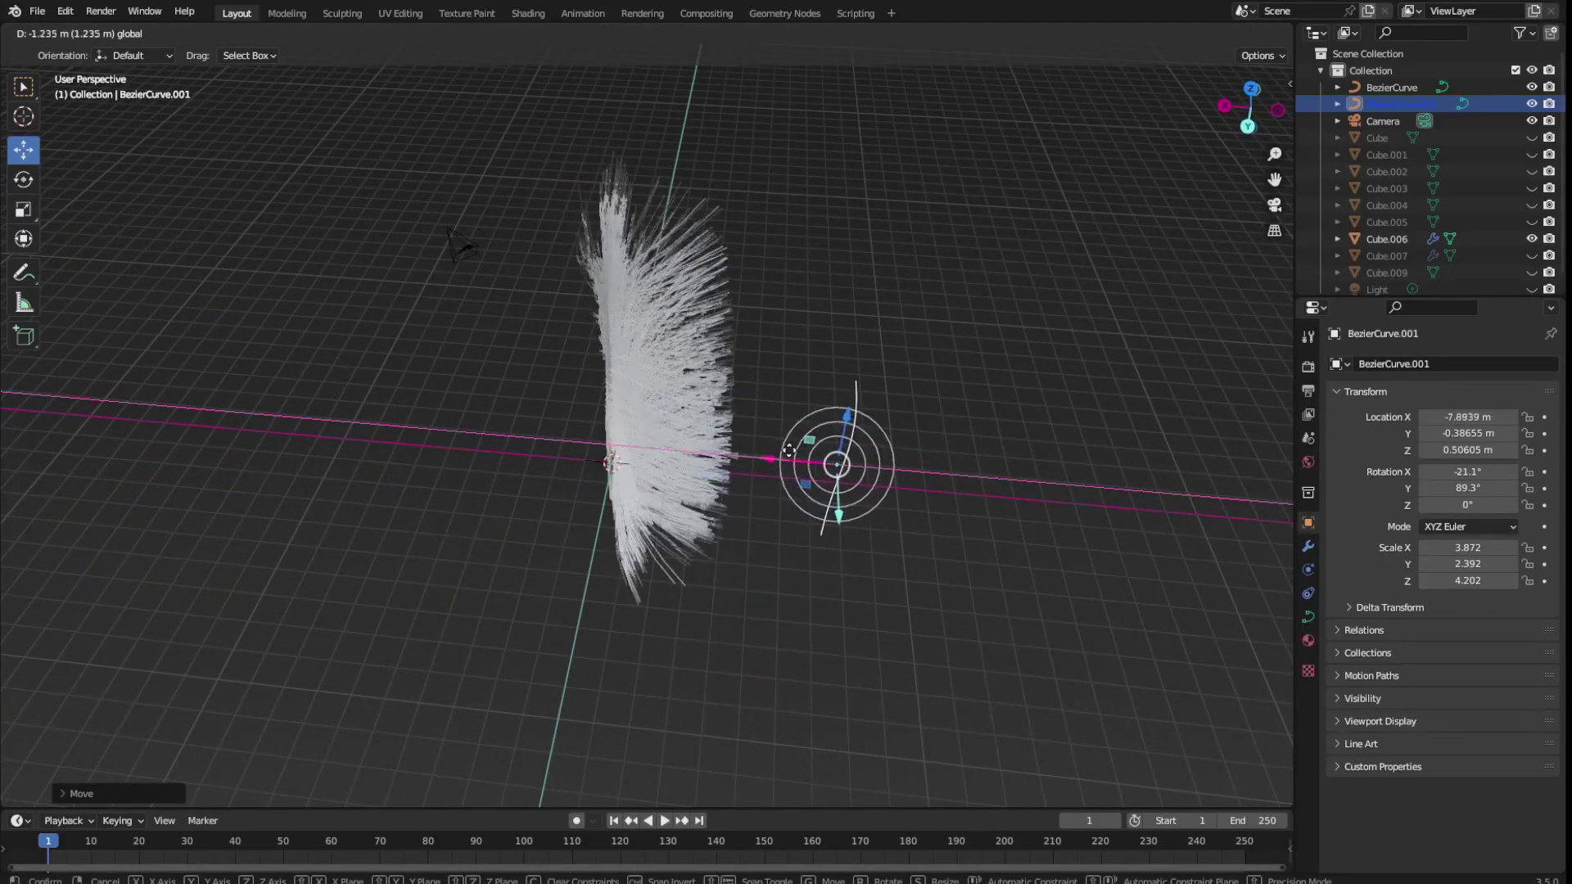
mouse_move(755, 455)
middle_mouse_down()
mouse_move(906, 439)
mouse_move(824, 411)
mouse_move(891, 420)
middle_mouse_up()
Stretch the guide curve along Y and readjust its height along Z
left_click(23, 210)
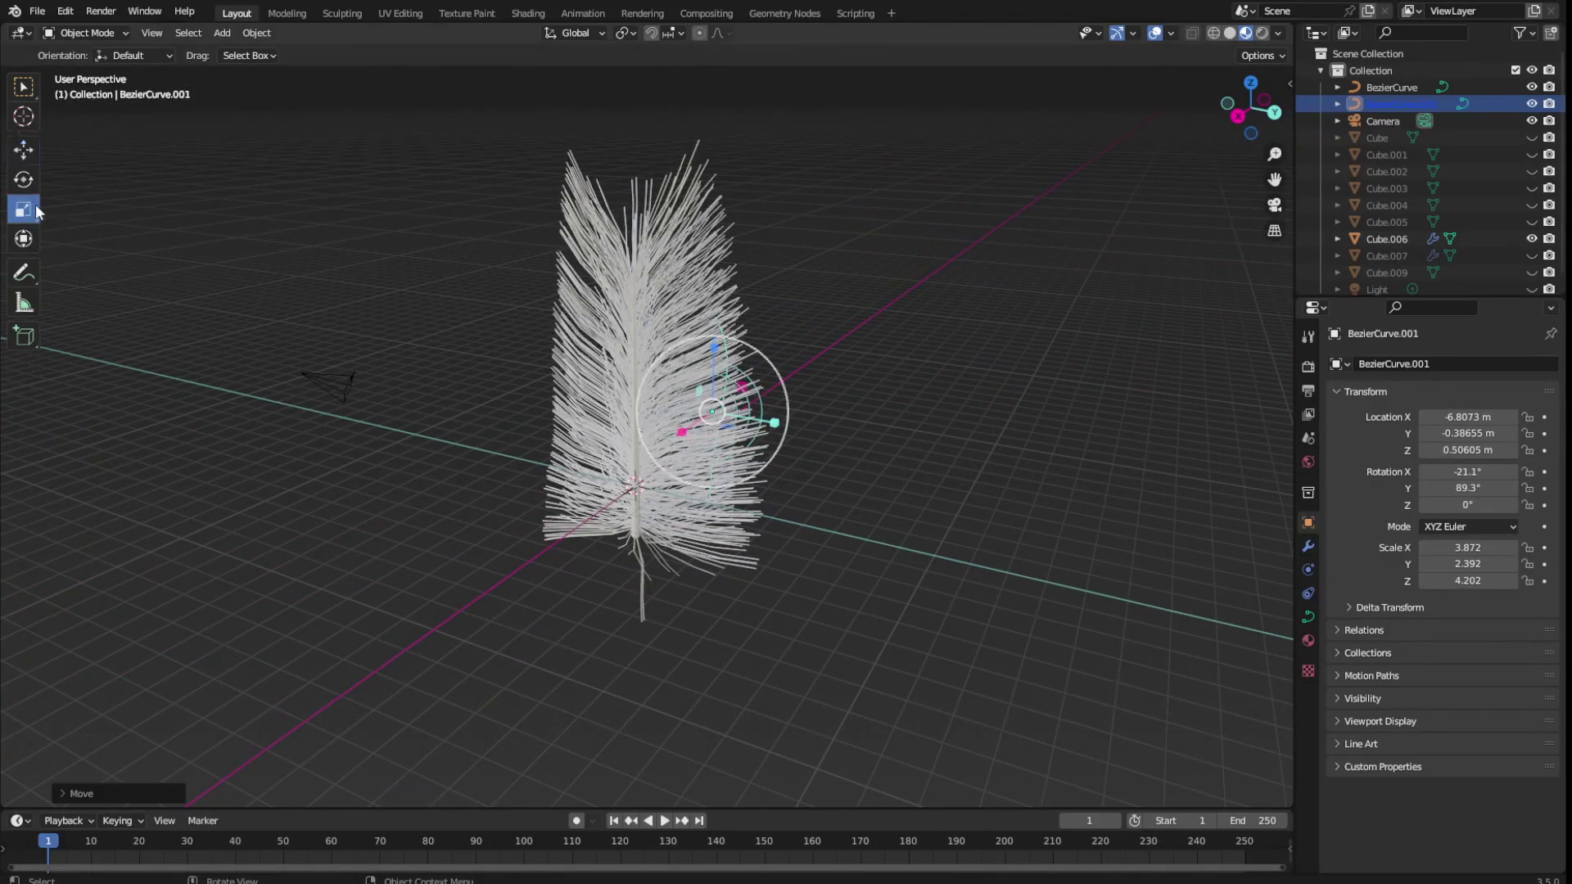
left_click_drag(775, 423, 895, 442)
mouse_move(895, 446)
middle_mouse_down()
mouse_move(779, 507)
mouse_move(804, 483)
mouse_move(518, 359)
middle_mouse_up()
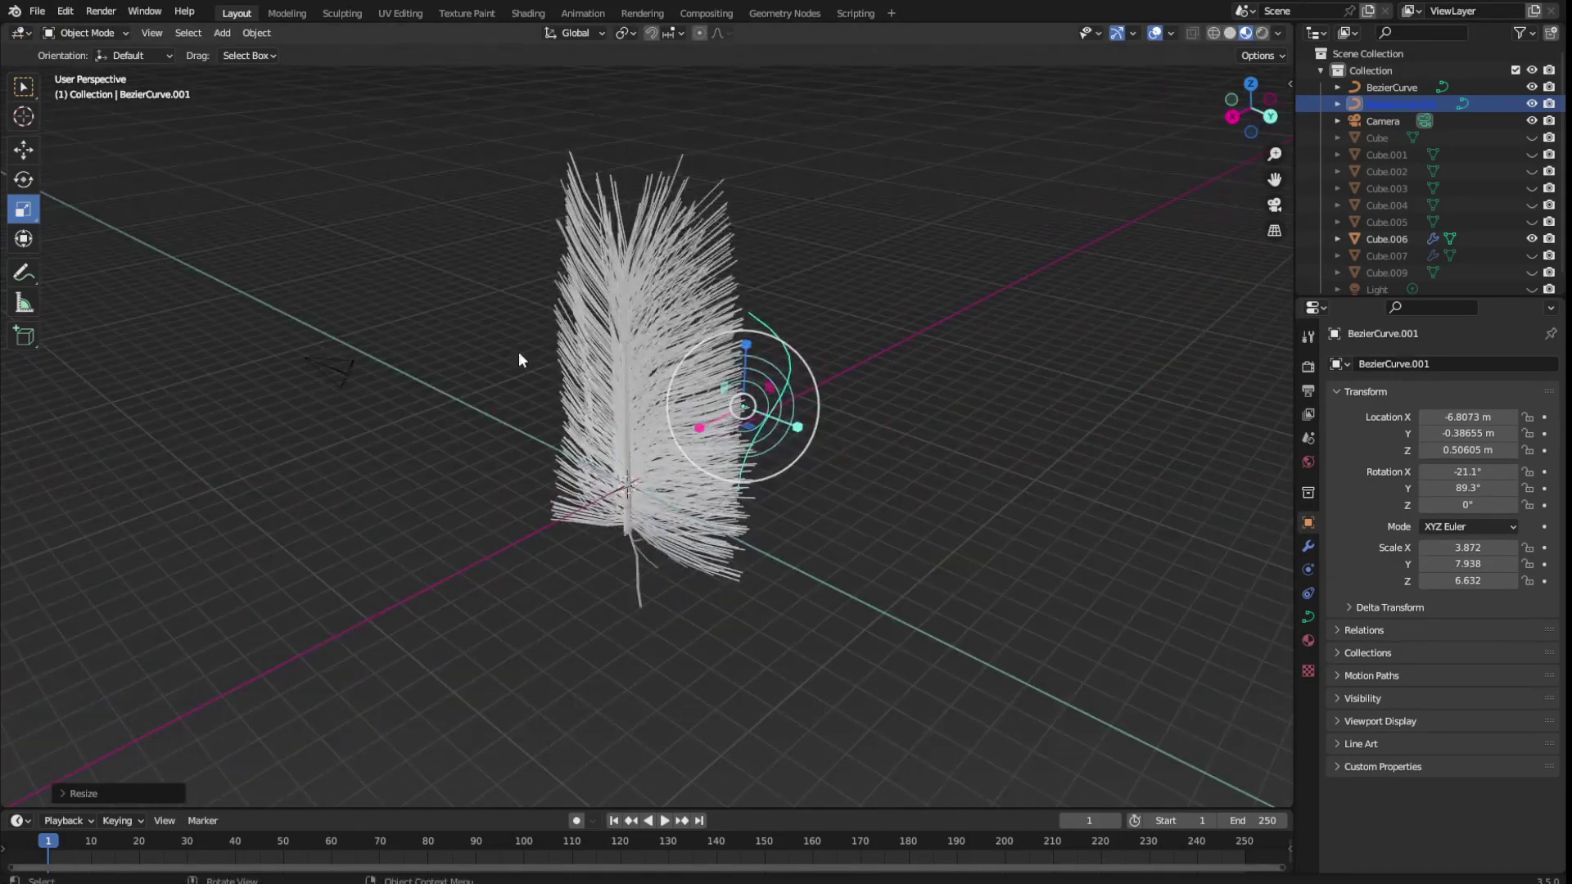
left_click(24, 149)
left_click_drag(745, 349, 747, 315)
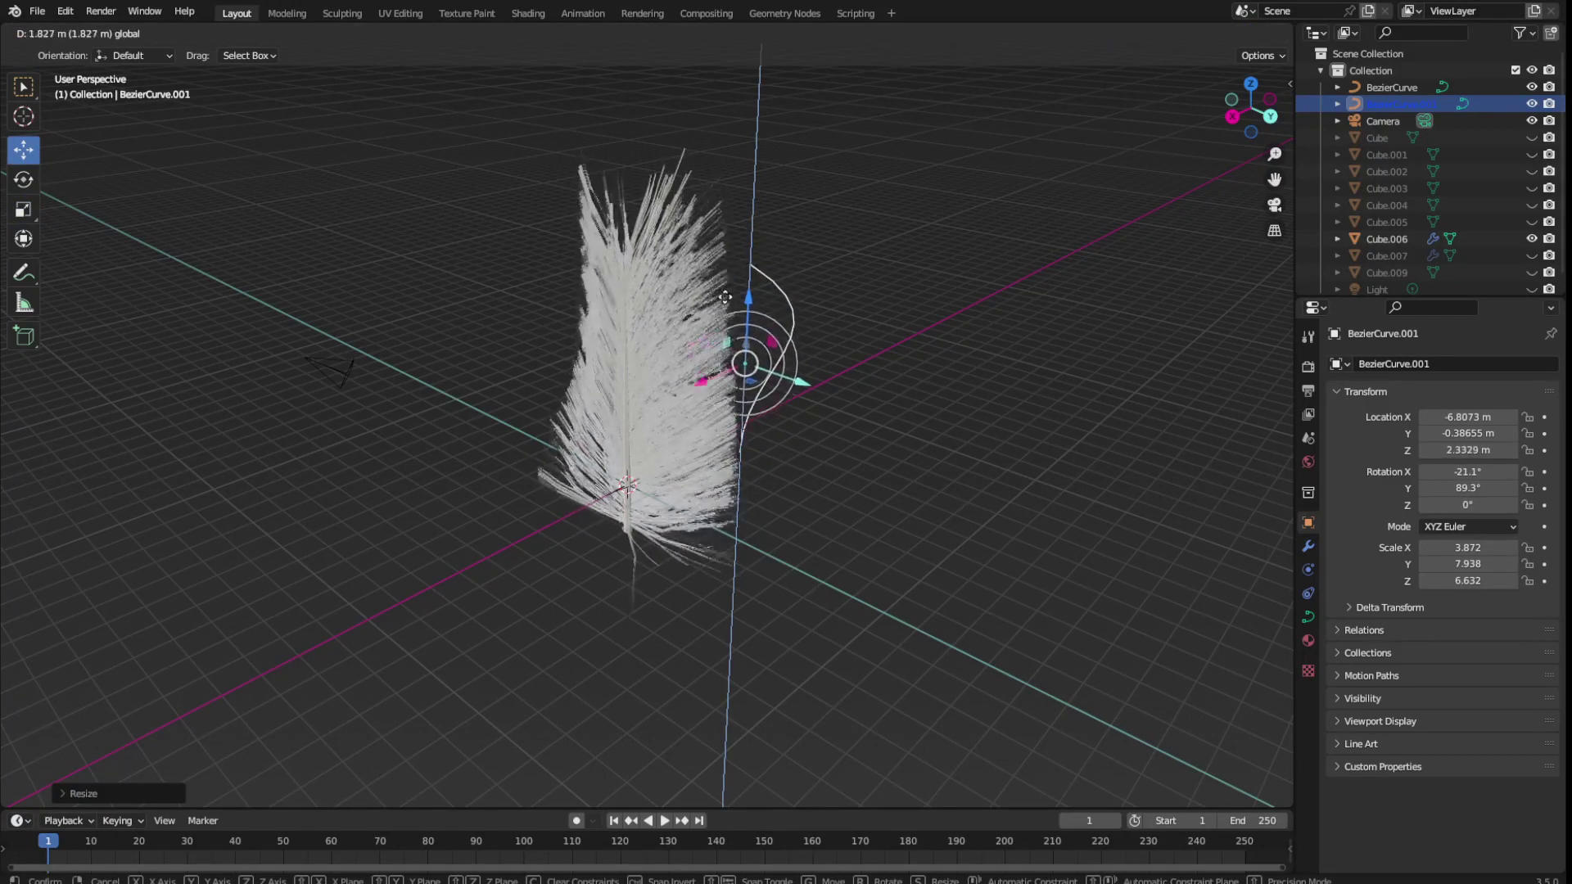
mouse_move(747, 315)
middle_mouse_down()
mouse_move(825, 506)
mouse_move(916, 456)
mouse_move(876, 453)
middle_mouse_up()
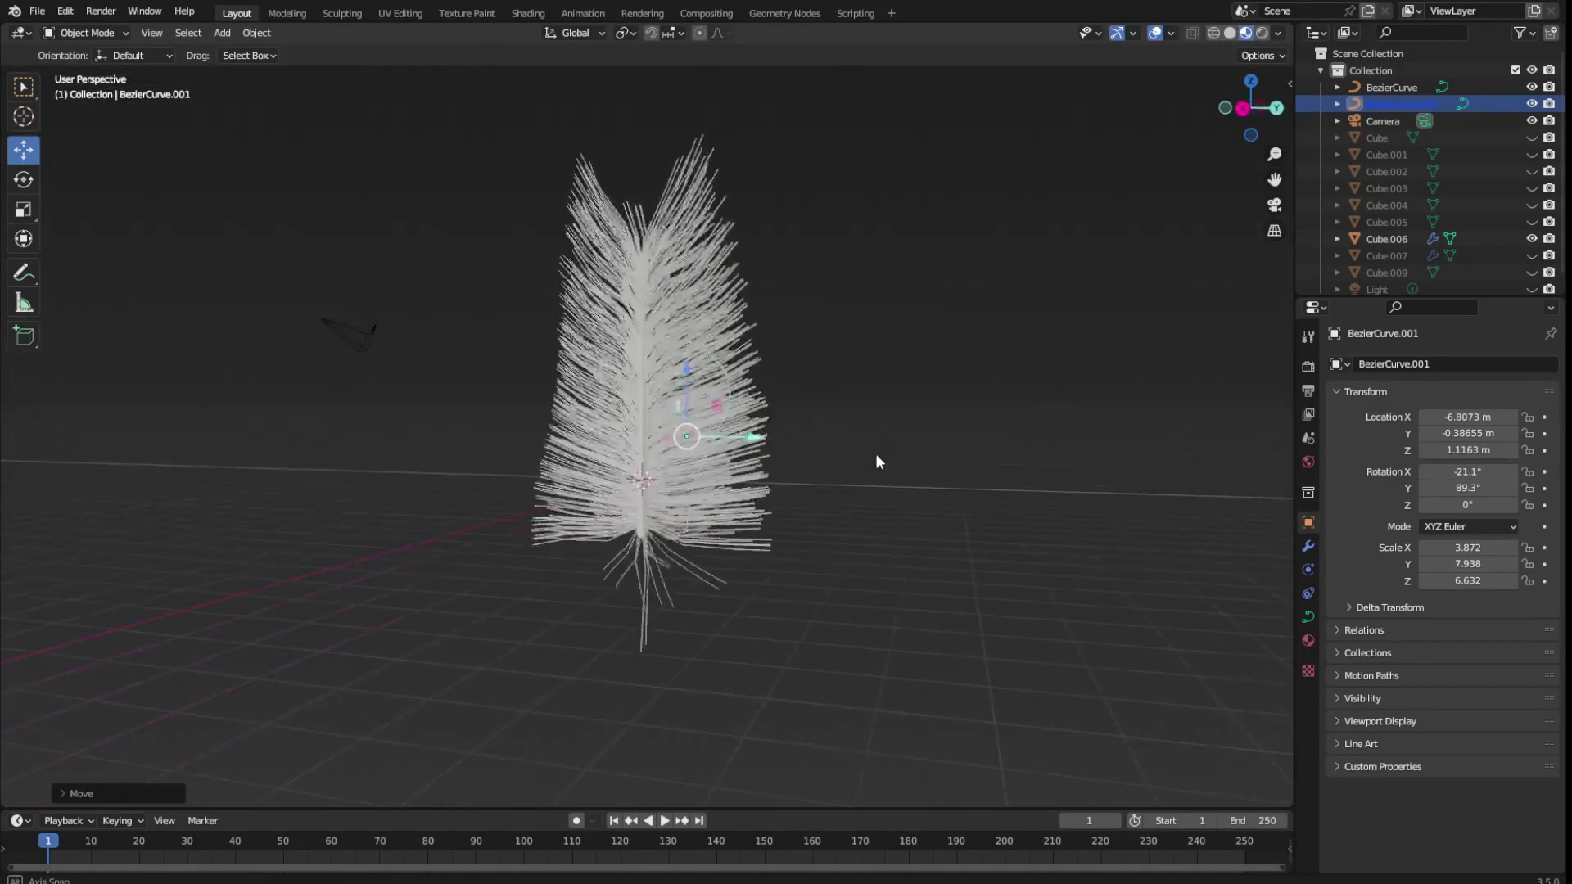
left_click_drag(689, 370, 692, 453)
Fine-tune the guide curve's position and scale to Y 4.214, Z 6.267
left_click_drag(771, 515, 750, 523)
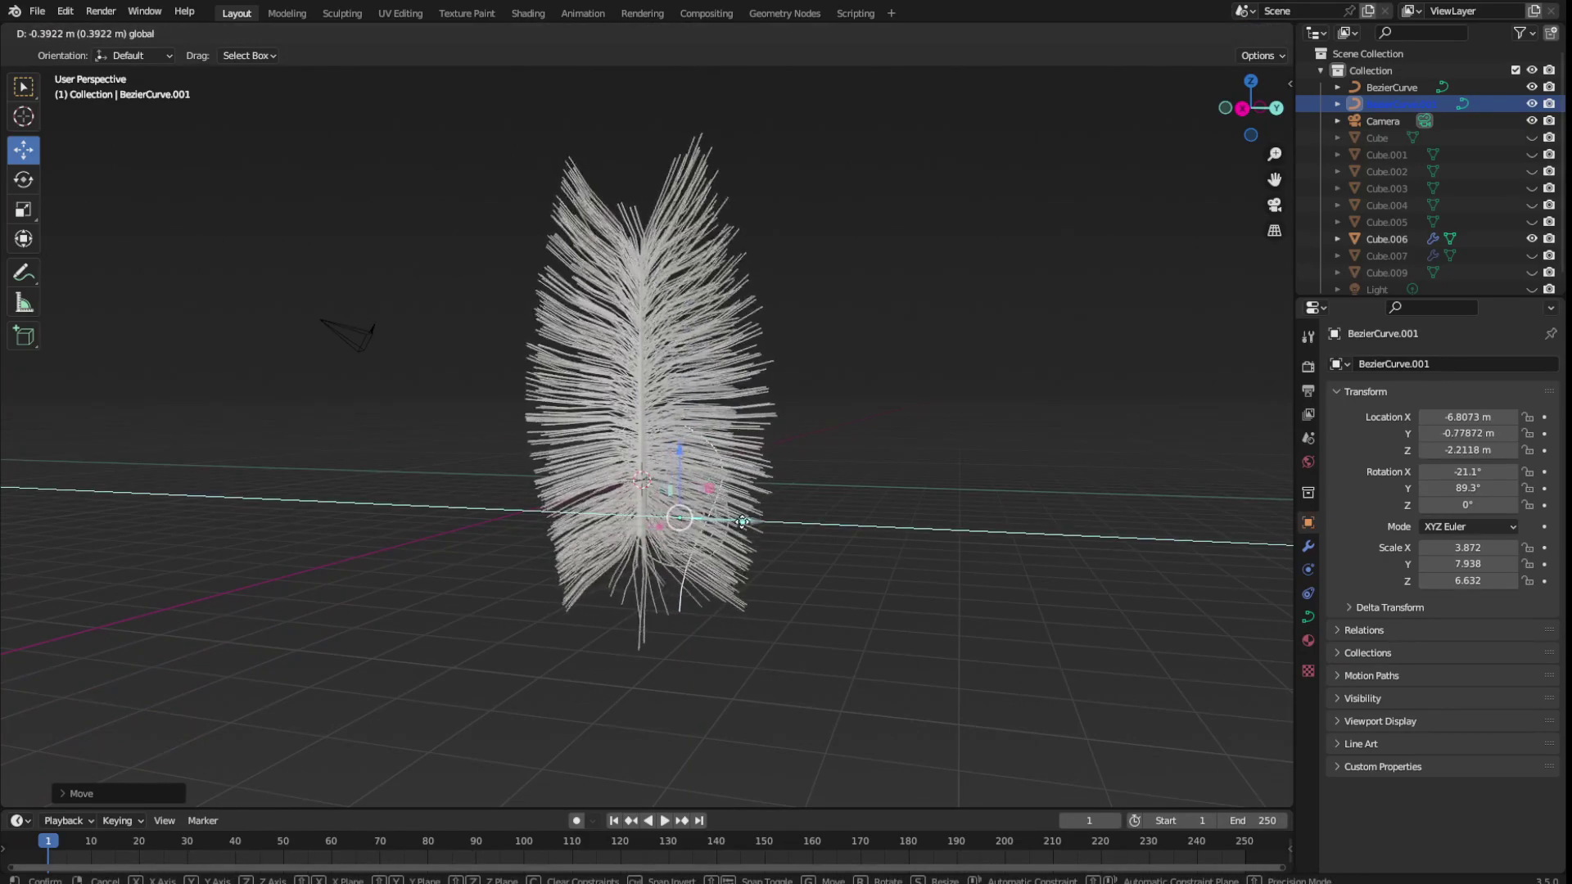
left_click(18, 216)
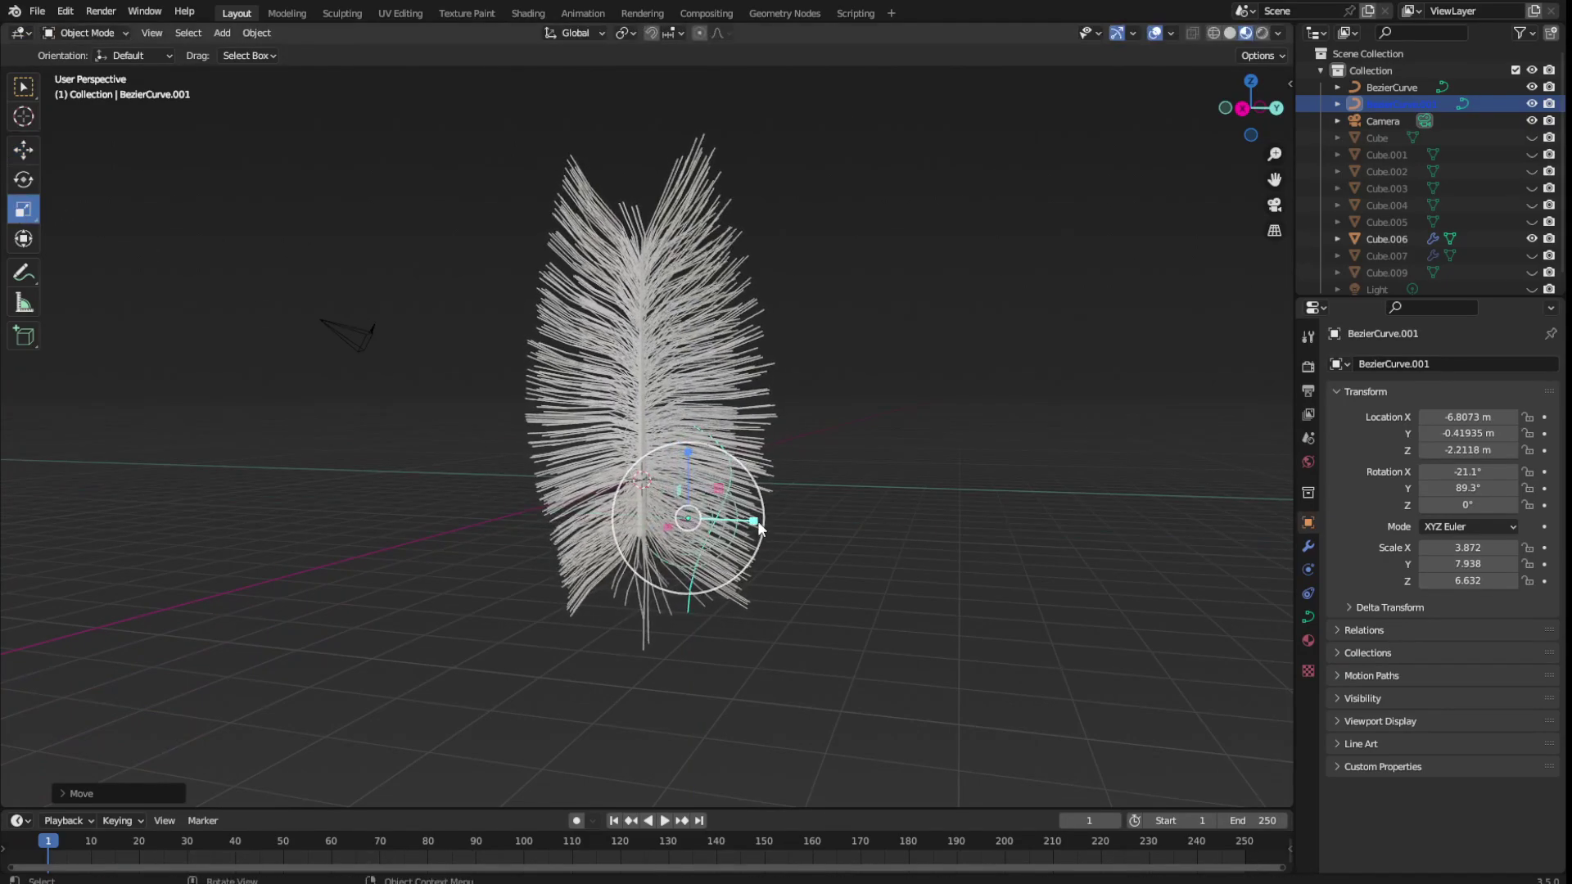
mouse_move(758, 520)
left_mouse_down()
mouse_move(844, 524)
mouse_move(741, 522)
left_mouse_up()
mouse_move(1479, 485)
left_mouse_down()
mouse_move(1442, 434)
mouse_move(1510, 450)
left_mouse_up()
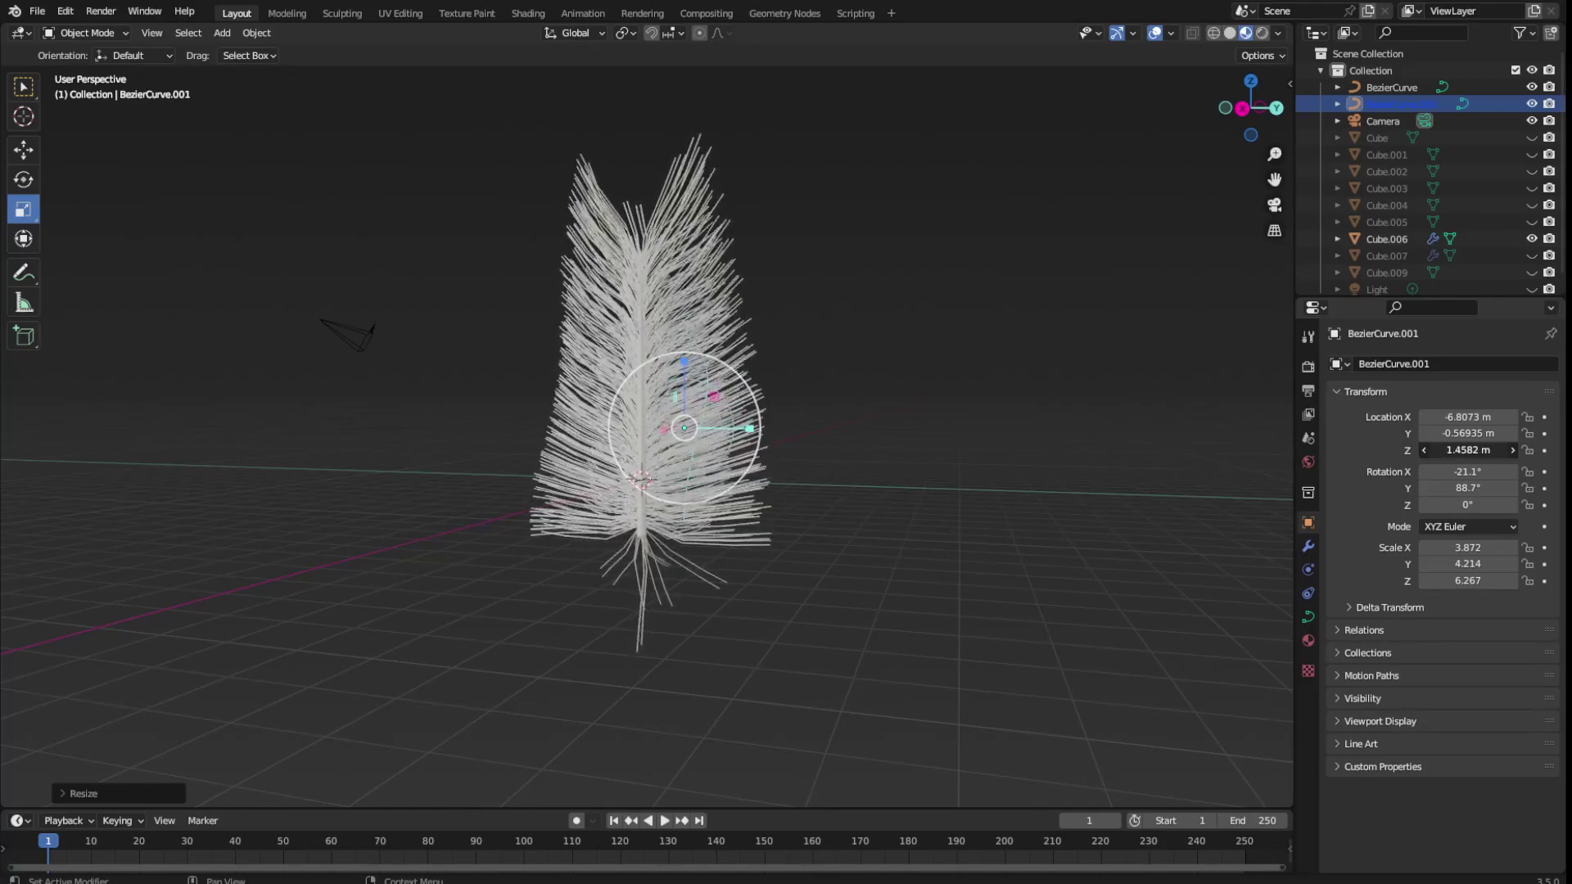
Deselect the curve, save FEATHERDINSO.blend, and select the feather object Cube.006
left_click(926, 516)
key("ctrl+s")
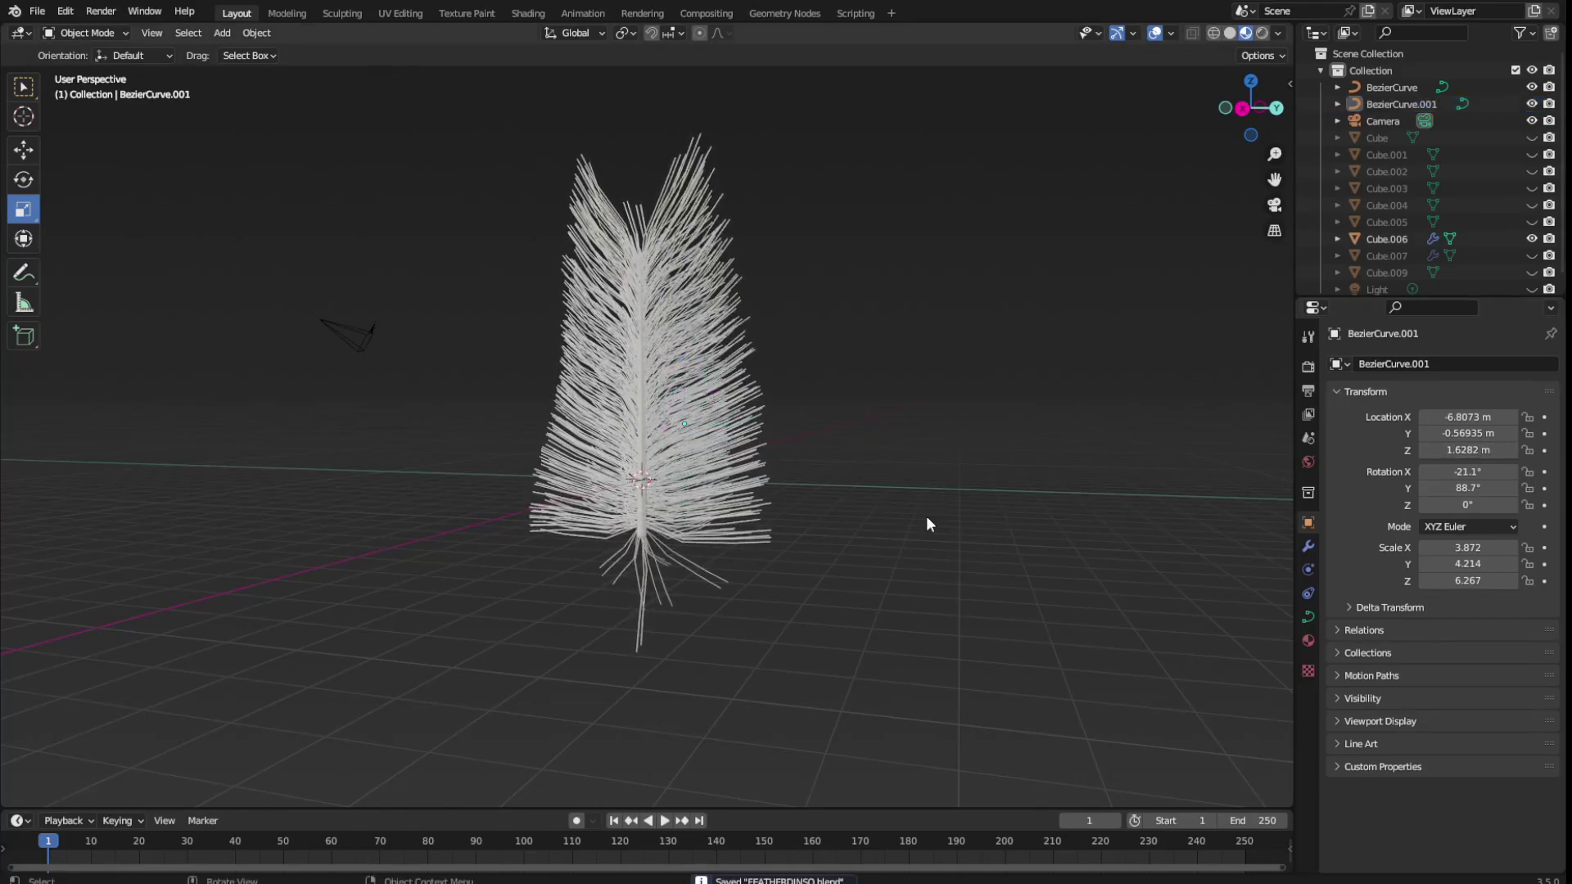
left_click(563, 160)
mouse_move(828, 289)
middle_mouse_down()
mouse_move(681, 322)
mouse_move(591, 381)
mouse_move(797, 357)
mouse_move(841, 311)
mouse_move(829, 292)
middle_mouse_up()
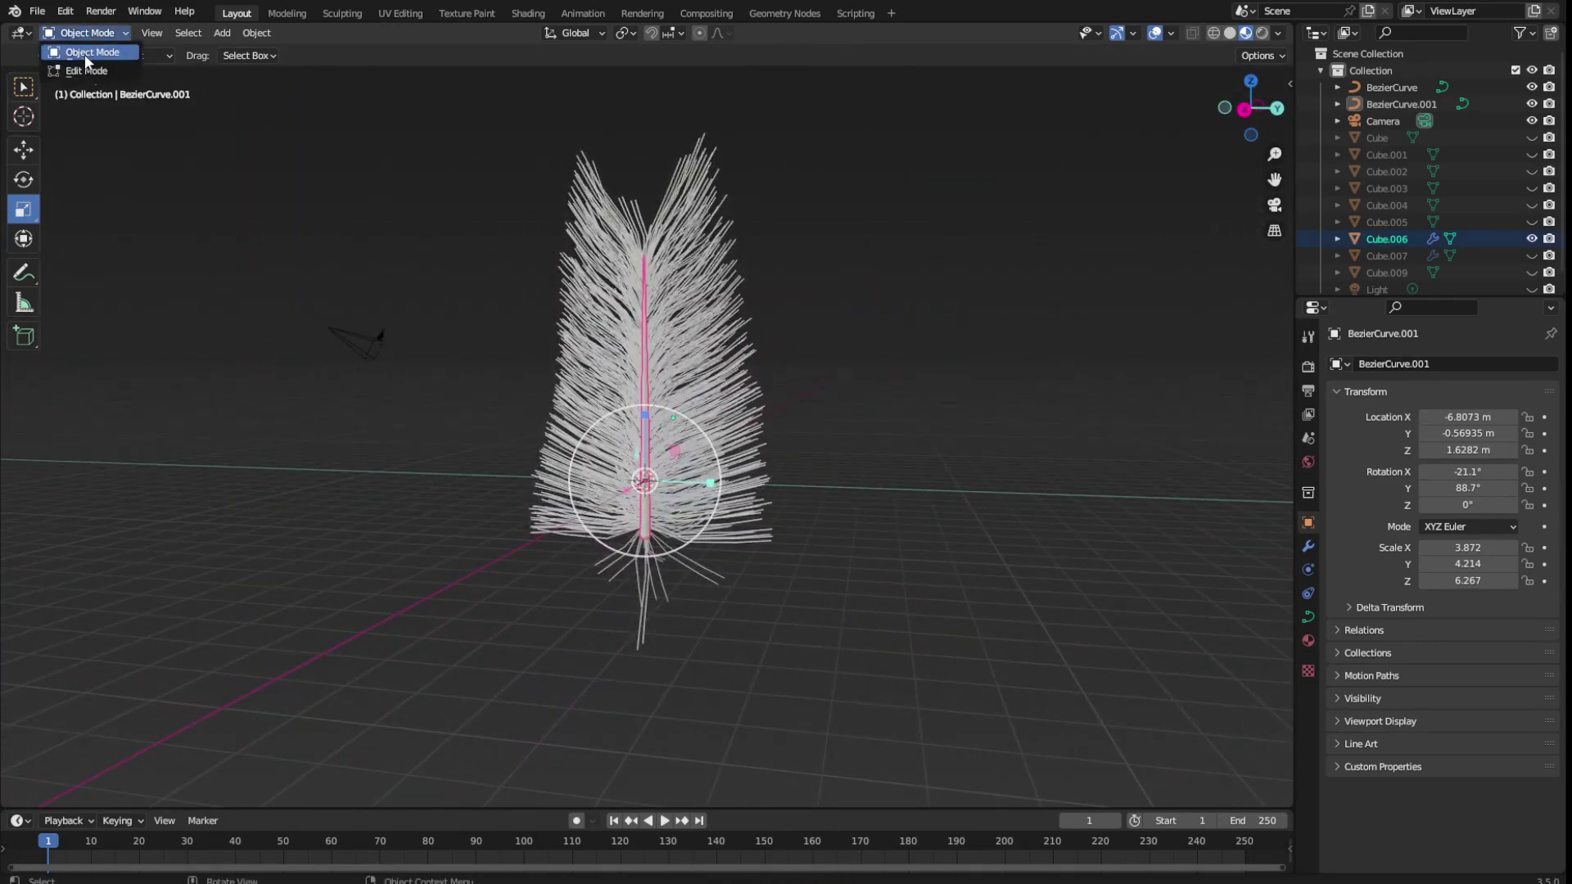
Enter Edit Mode on the guide curve and try a freehand Draw stroke, then undo it
left_click(85, 70)
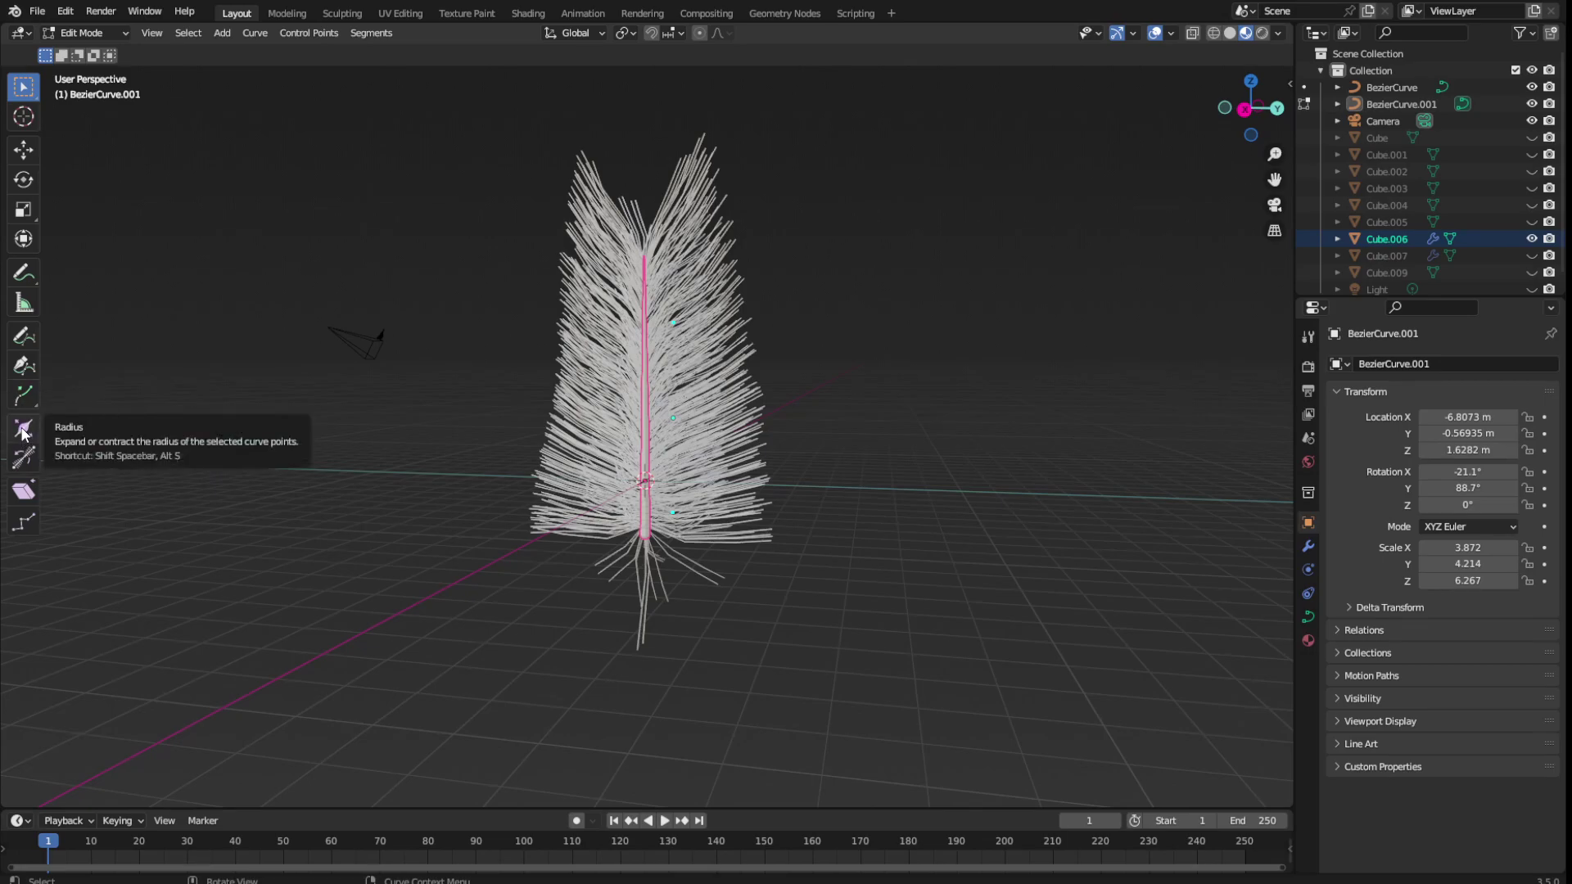
left_click(22, 349)
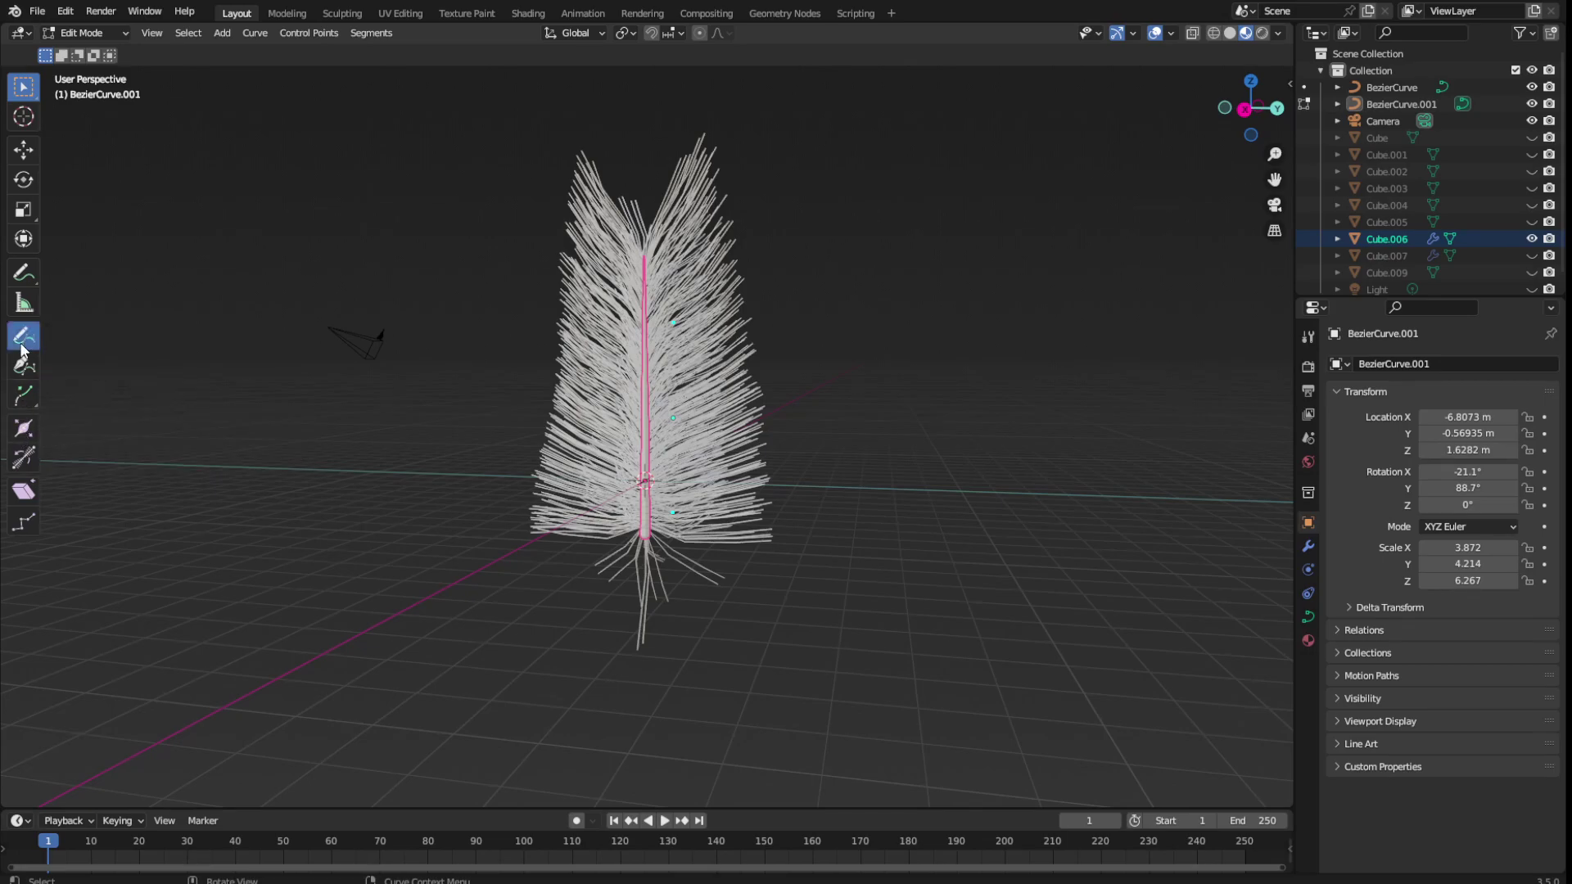
left_click_drag(666, 125, 670, 121)
mouse_move(811, 216)
middle_mouse_down()
mouse_move(780, 237)
mouse_move(1, 416)
middle_mouse_up()
key("ctrl+z")
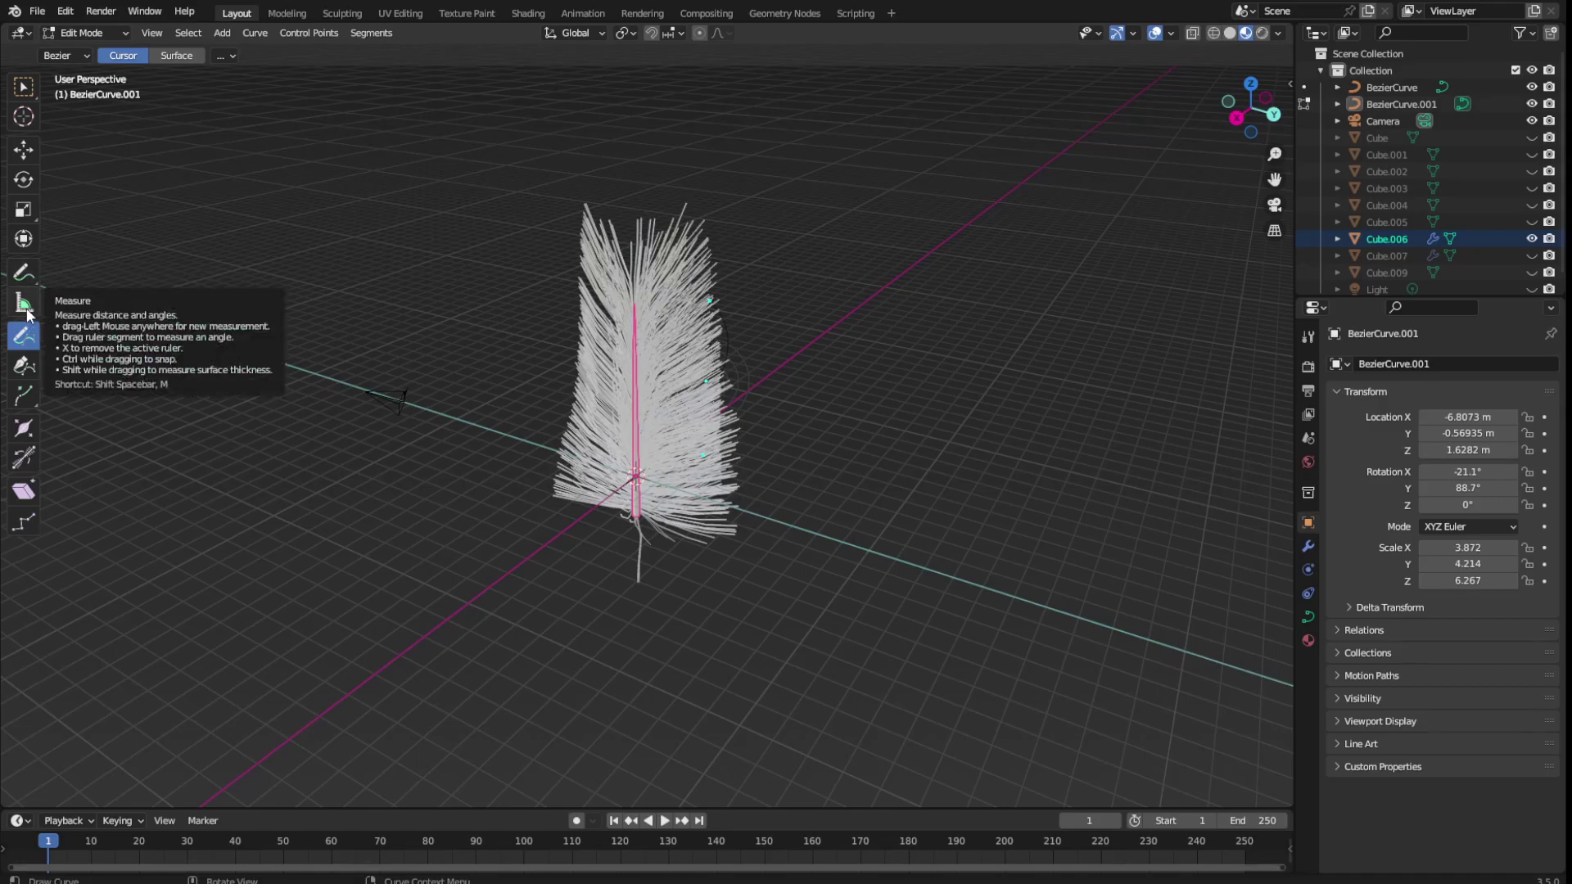
Try extending the curve with Curve Pen (undone) and Extrude from its top point
left_click(23, 373)
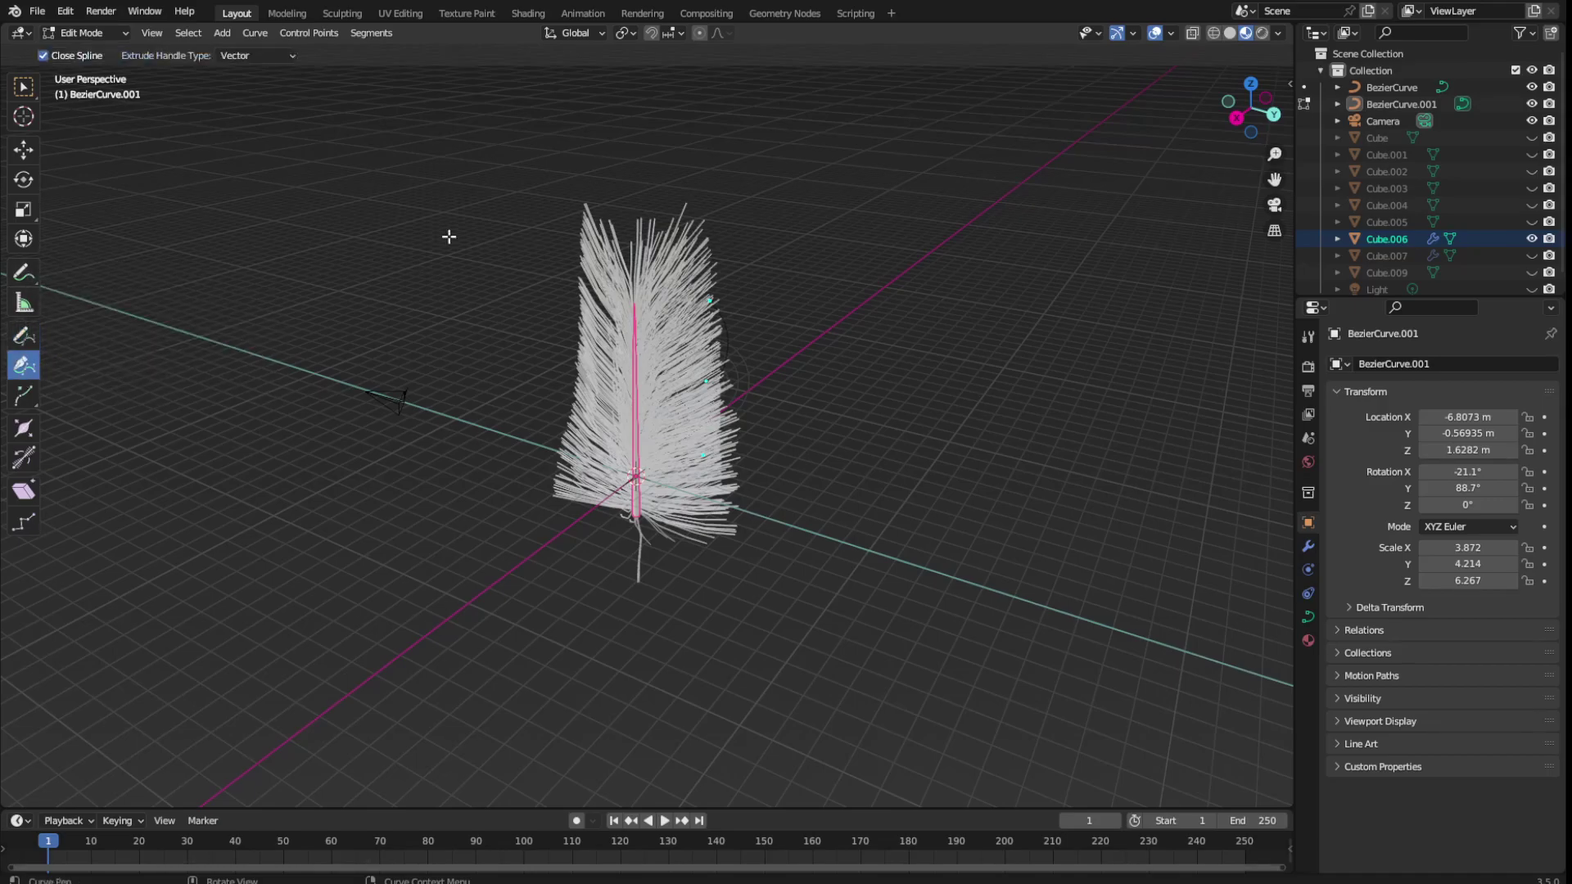
left_click(636, 123, "ctrl")
mouse_move(636, 123)
middle_mouse_down()
mouse_move(885, 214)
mouse_move(554, 290)
middle_mouse_up()
key("ctrl+z")
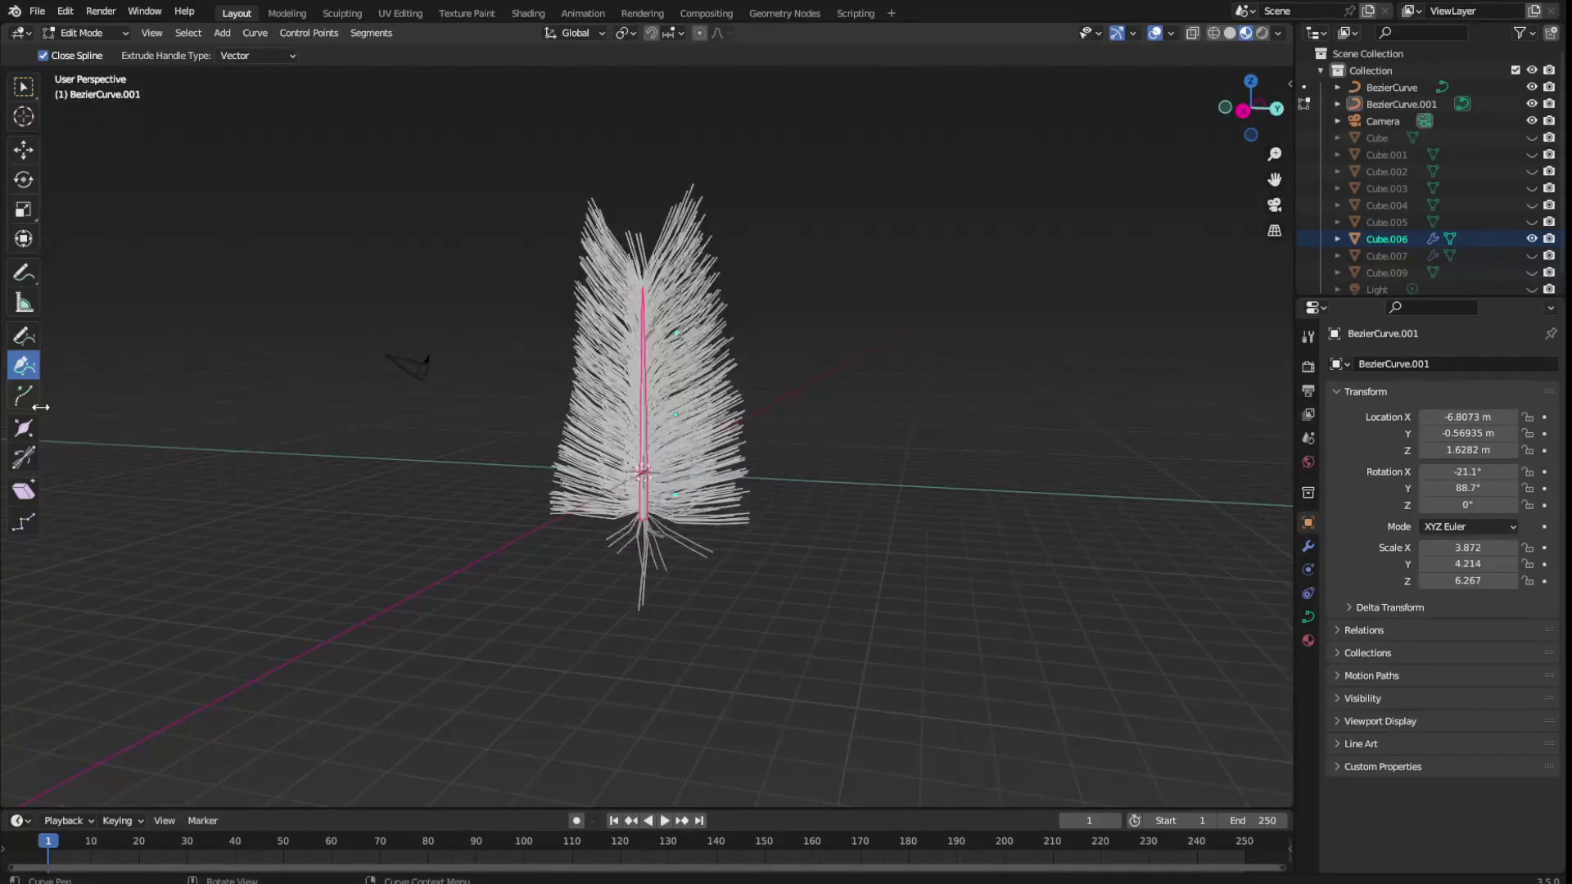
left_click(24, 397)
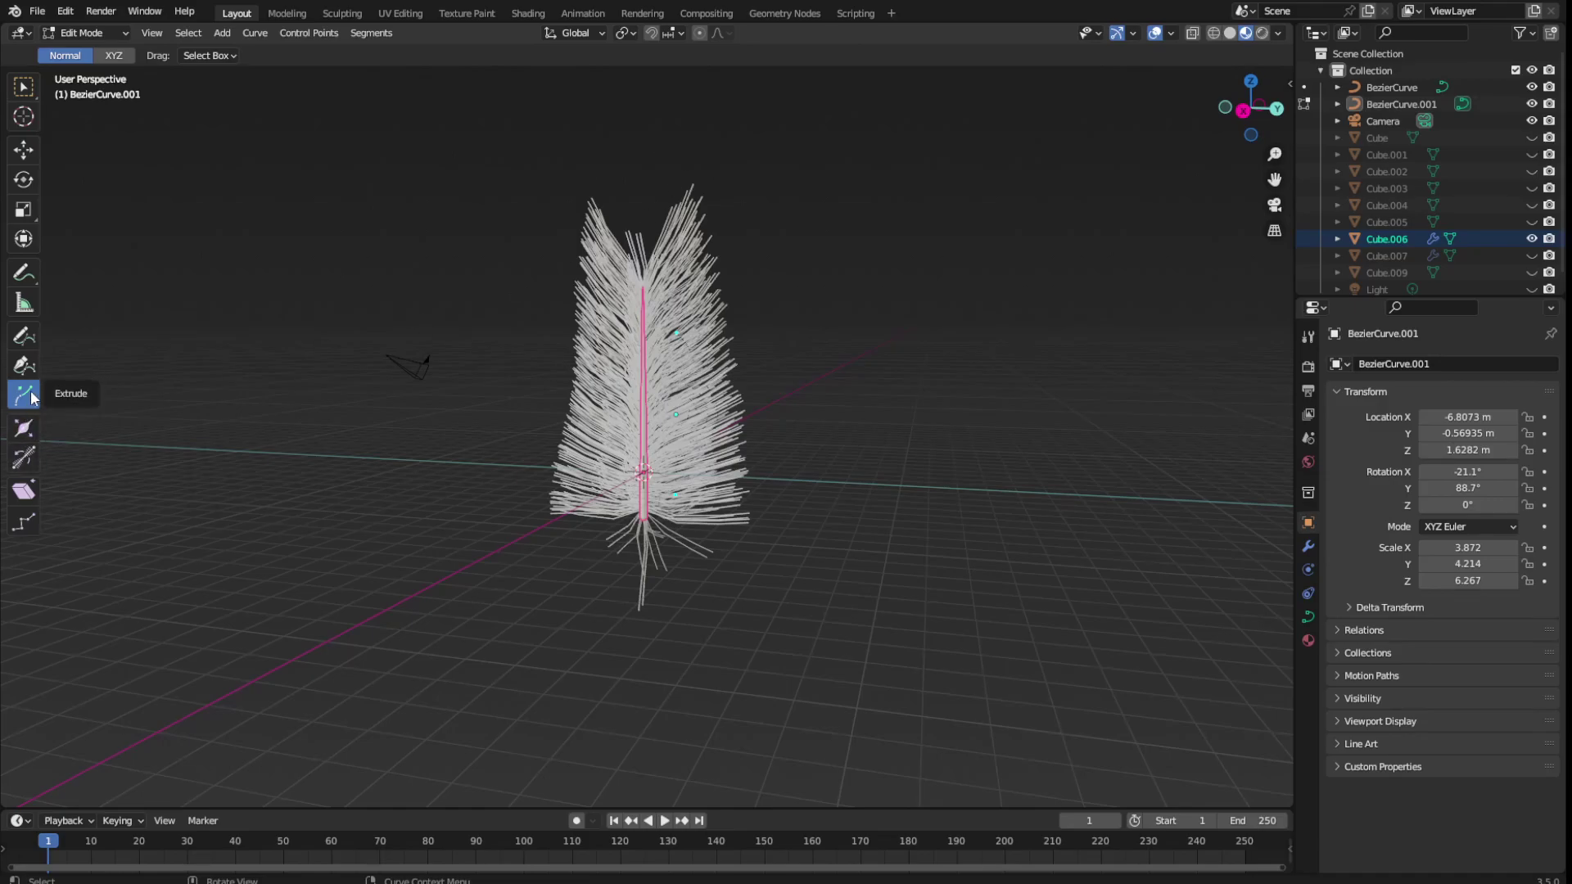
left_click_drag(651, 301, 640, 159)
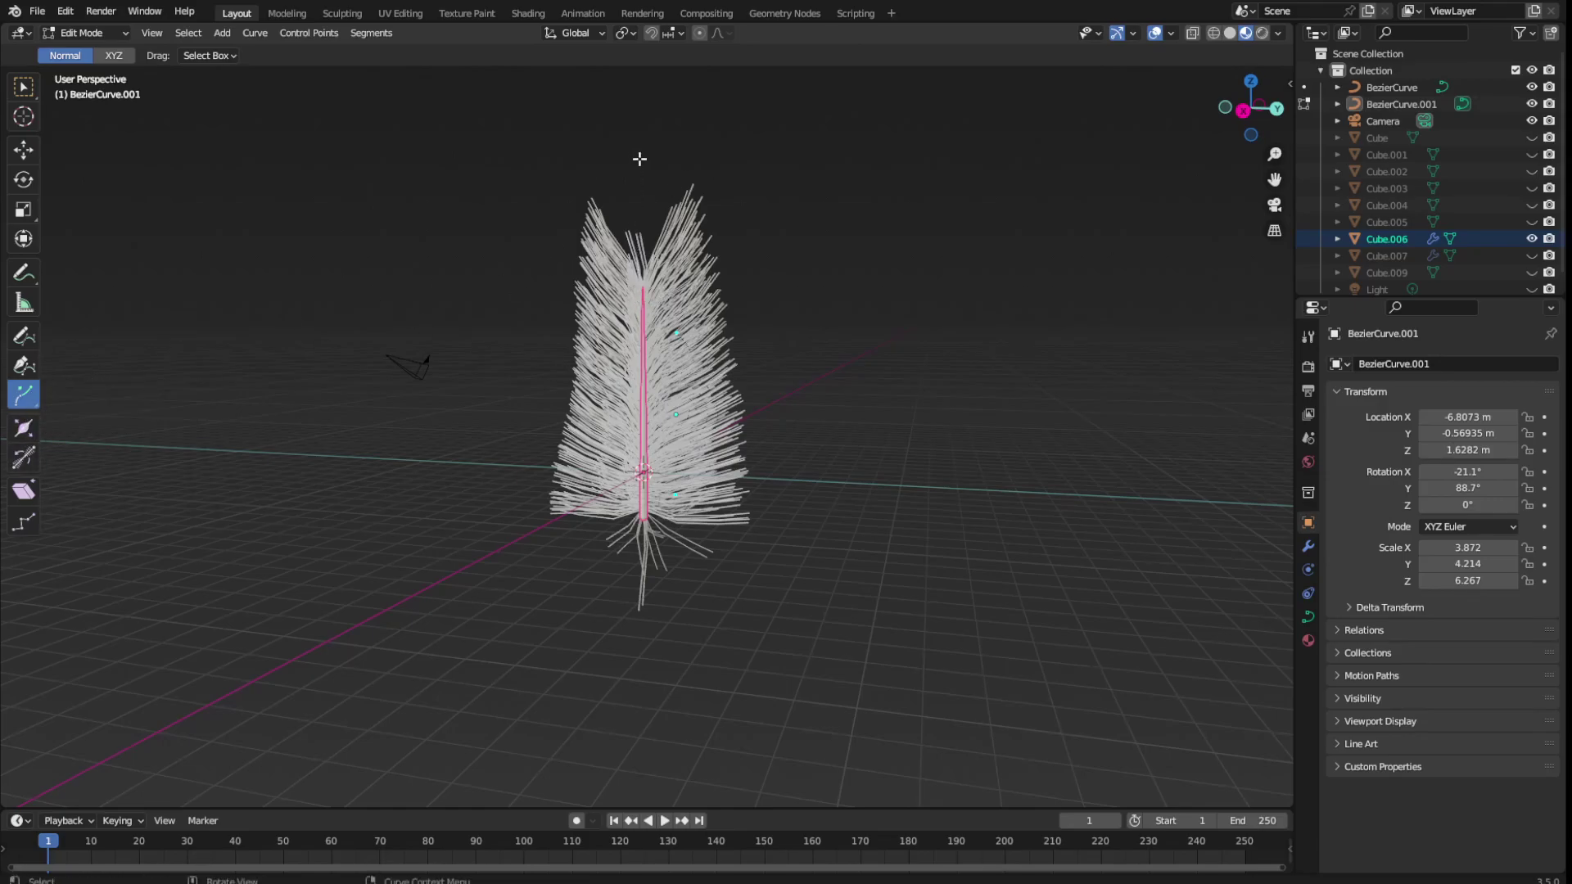
left_click_drag(644, 320, 645, 166)
Return to Object Mode, save FEATHERDINSO.blend, and select Cube.006
left_click(86, 33)
mouse_move(959, 373)
middle_mouse_down()
mouse_move(898, 396)
mouse_move(835, 383)
middle_mouse_up()
key("ctrl+s")
mouse_move(772, 425)
middle_mouse_down()
mouse_move(849, 393)
mouse_move(784, 417)
middle_mouse_up()
left_click(651, 377)
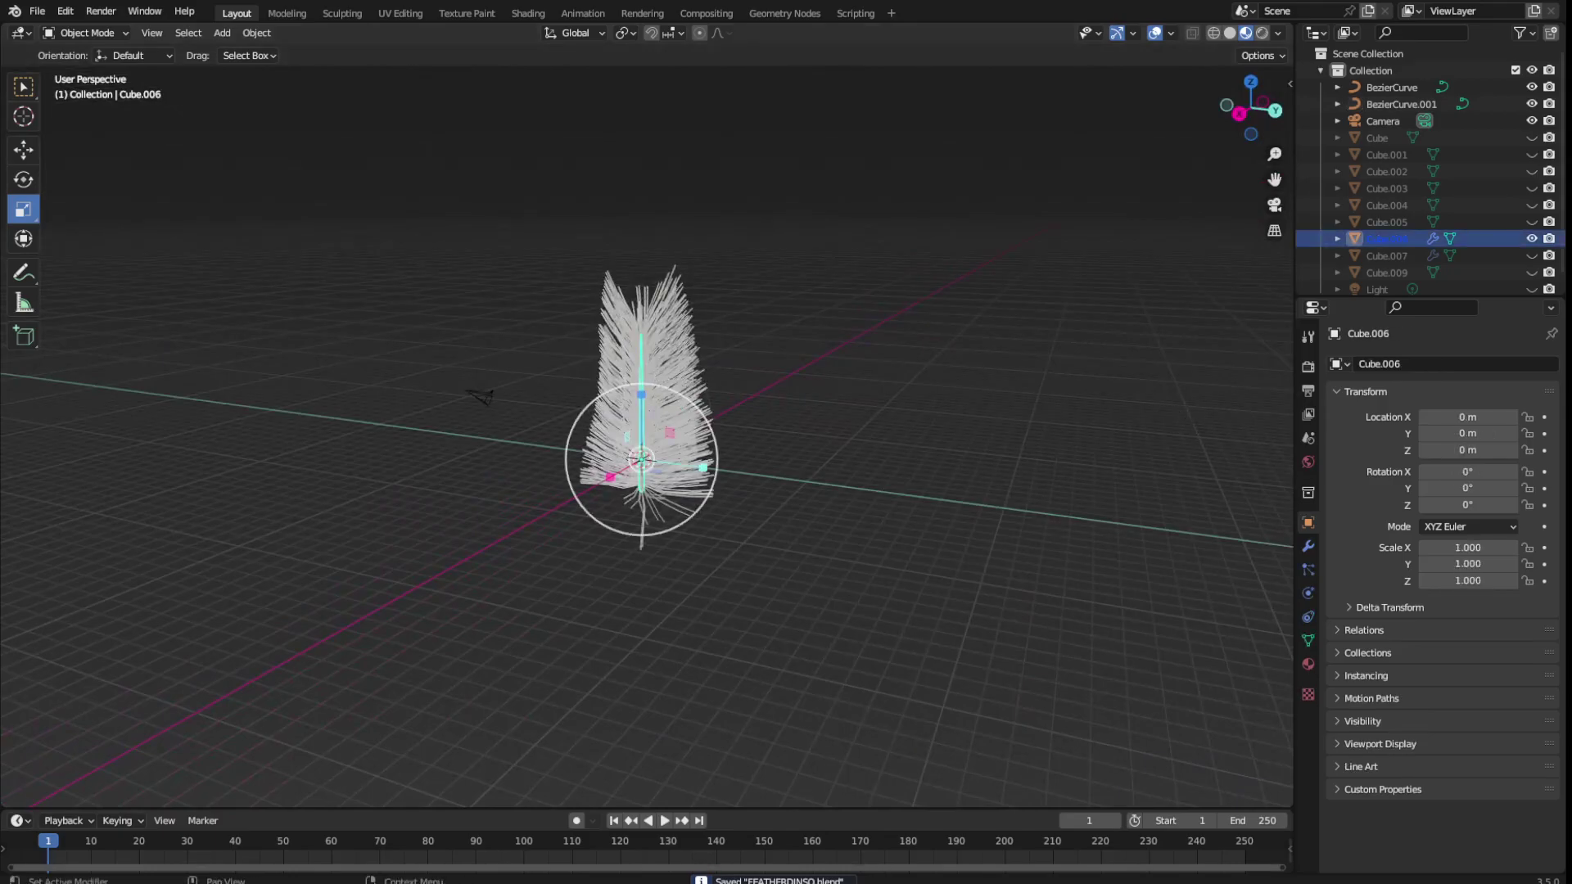
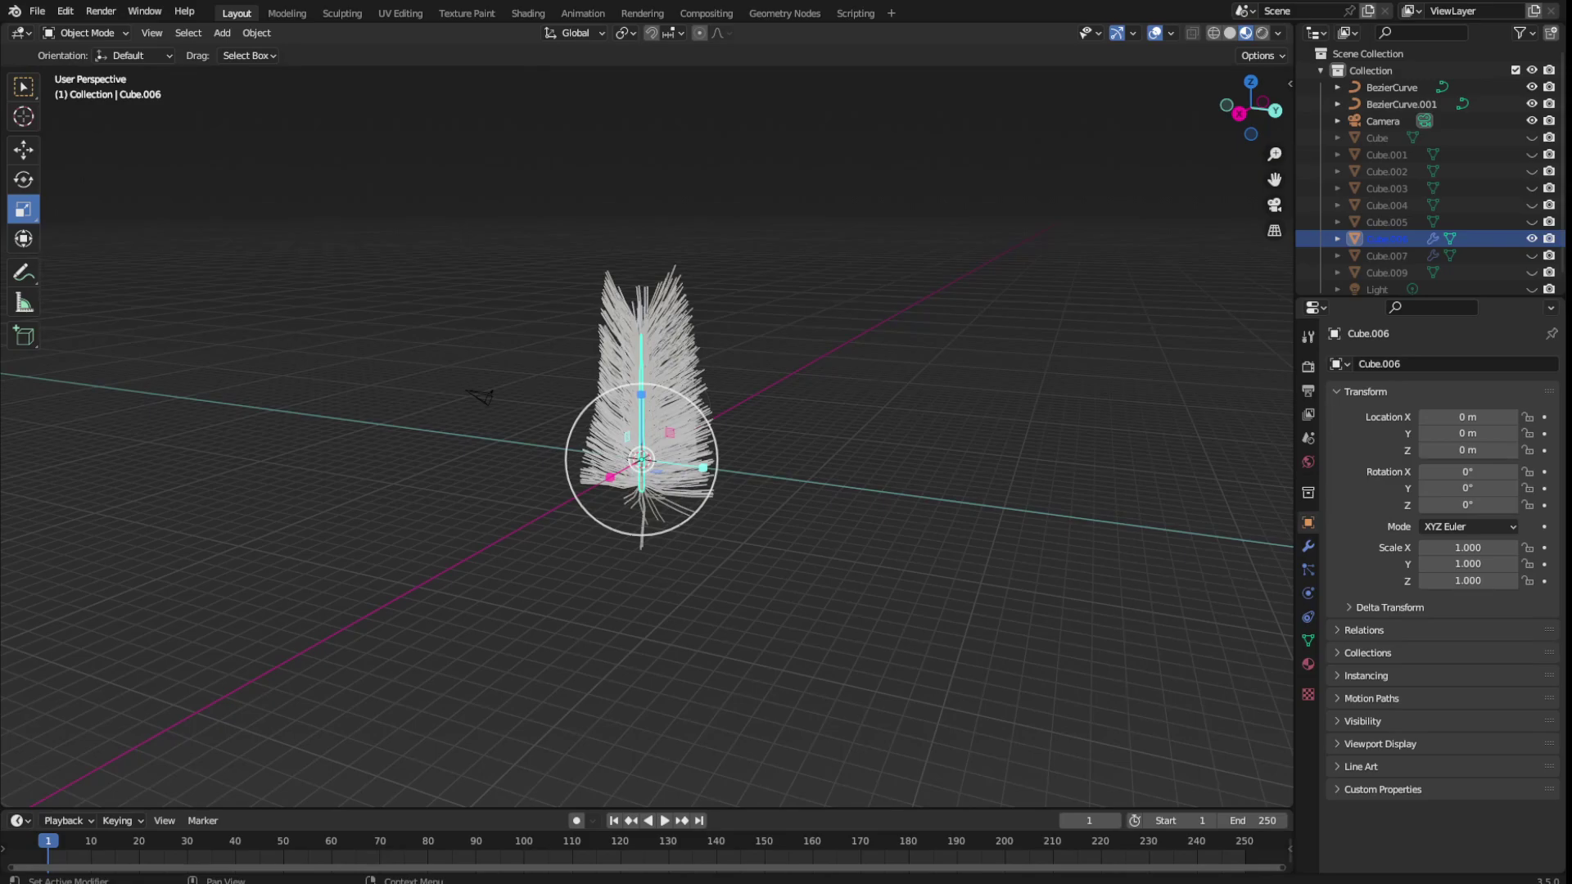
Deselect everything and save the feather file
left_click(843, 334)
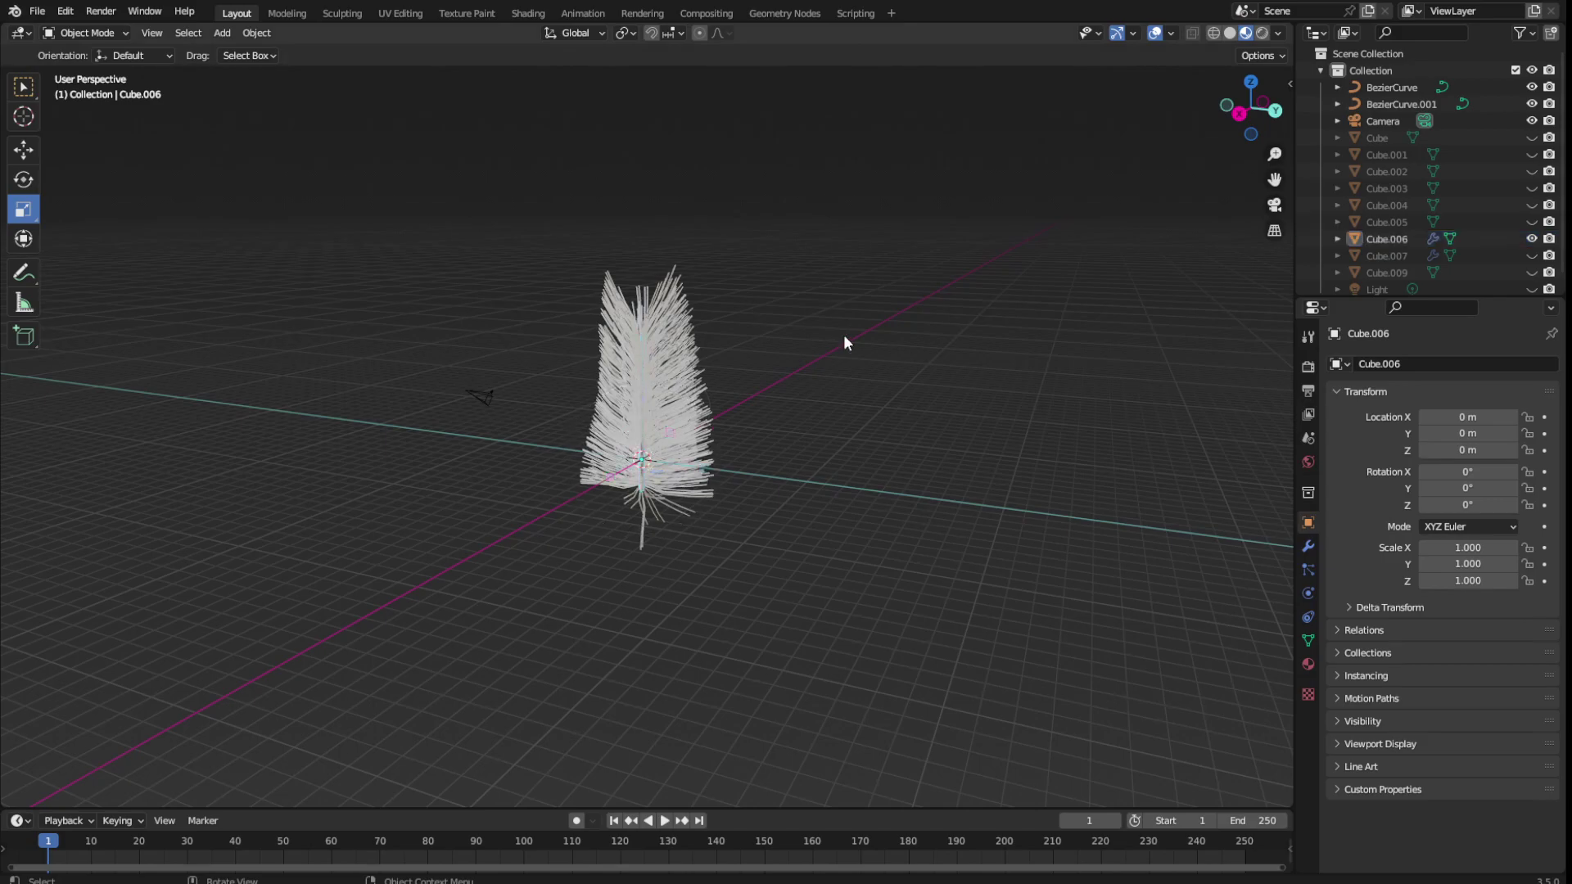
key("ctrl+s")
mouse_move(831, 398)
middle_mouse_down()
mouse_move(900, 401)
mouse_move(338, 174)
middle_mouse_up()
left_click(96, 28)
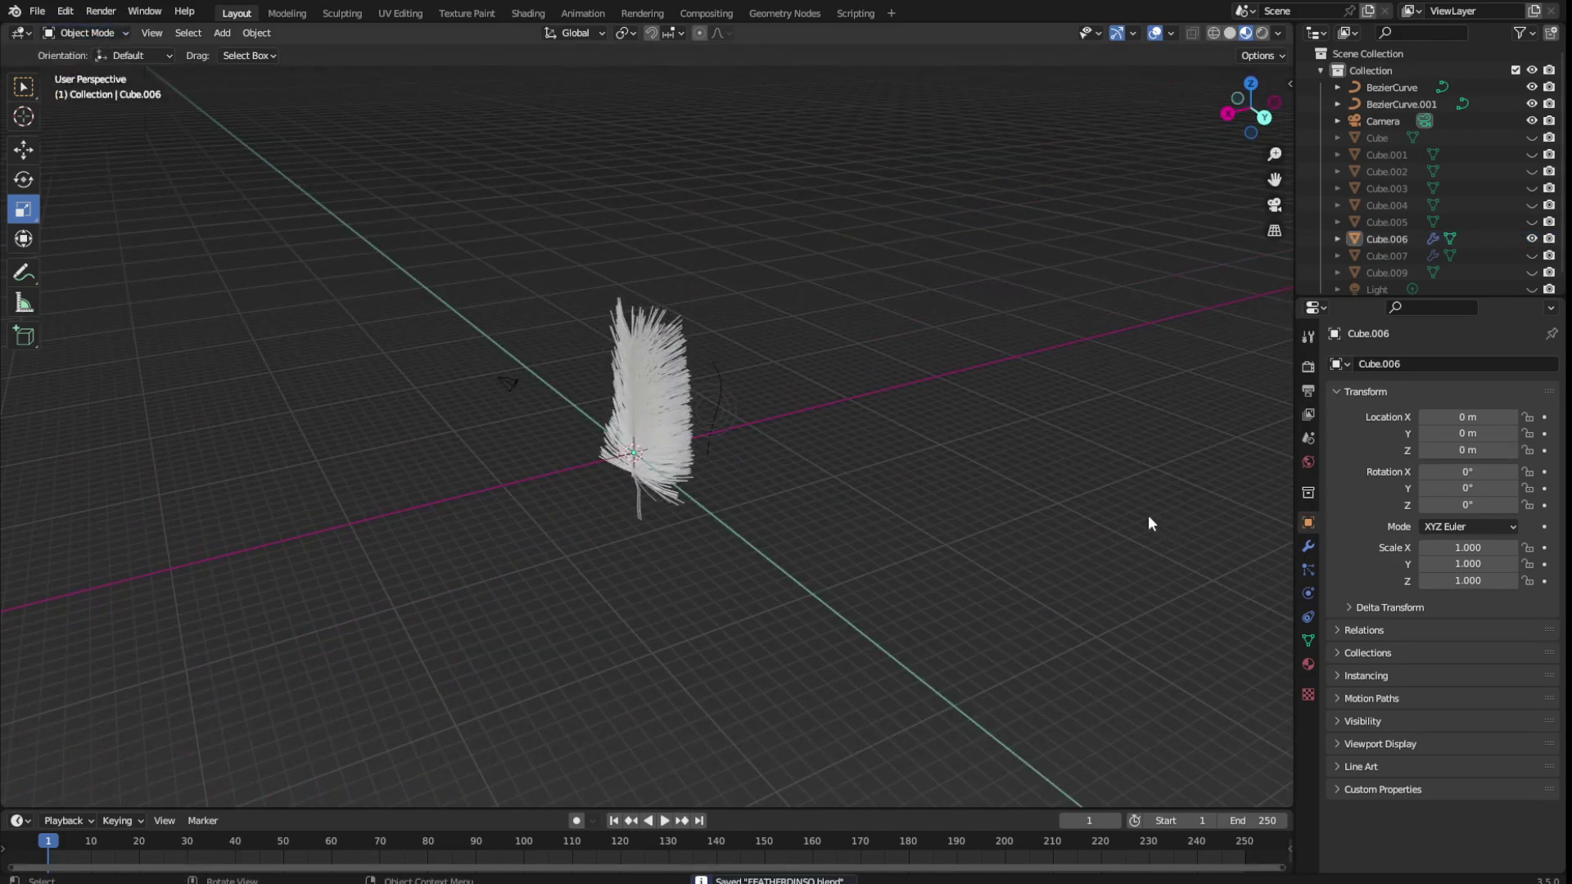
Select feather Cube.006 and duplicate it as Cube.008
mouse_move(1256, 427)
middle_mouse_down()
mouse_move(1143, 390)
mouse_move(1021, 449)
mouse_move(938, 416)
mouse_move(963, 577)
mouse_move(1039, 481)
mouse_move(1098, 548)
mouse_move(1171, 453)
mouse_move(1081, 420)
middle_mouse_up()
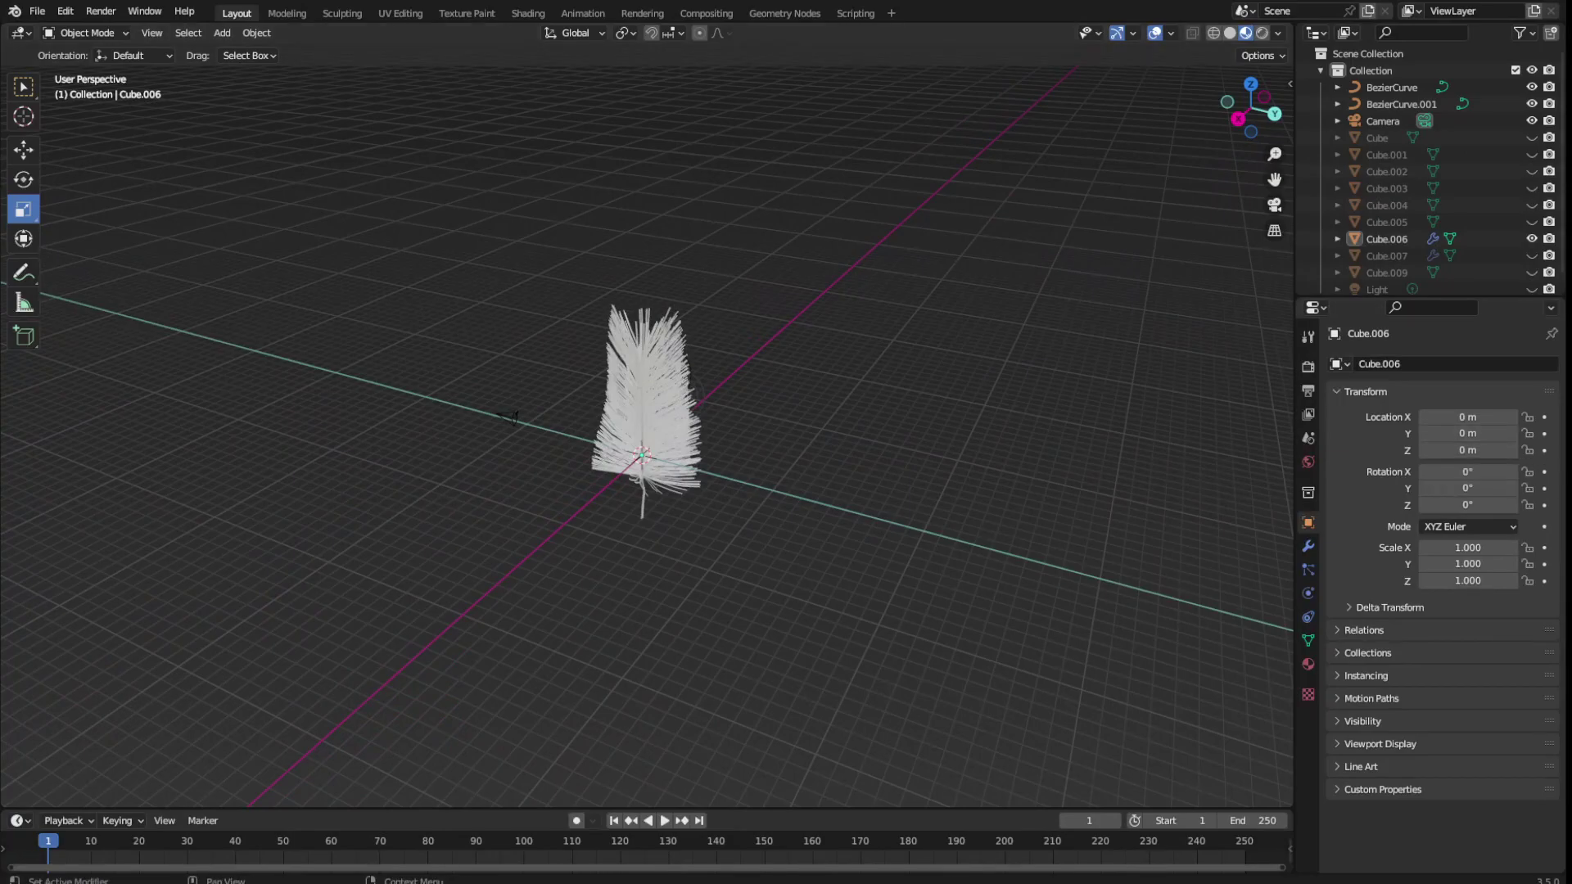
mouse_move(860, 385)
middle_mouse_down()
mouse_move(765, 344)
mouse_move(779, 316)
mouse_move(839, 292)
mouse_move(846, 361)
mouse_move(597, 415)
middle_mouse_up()
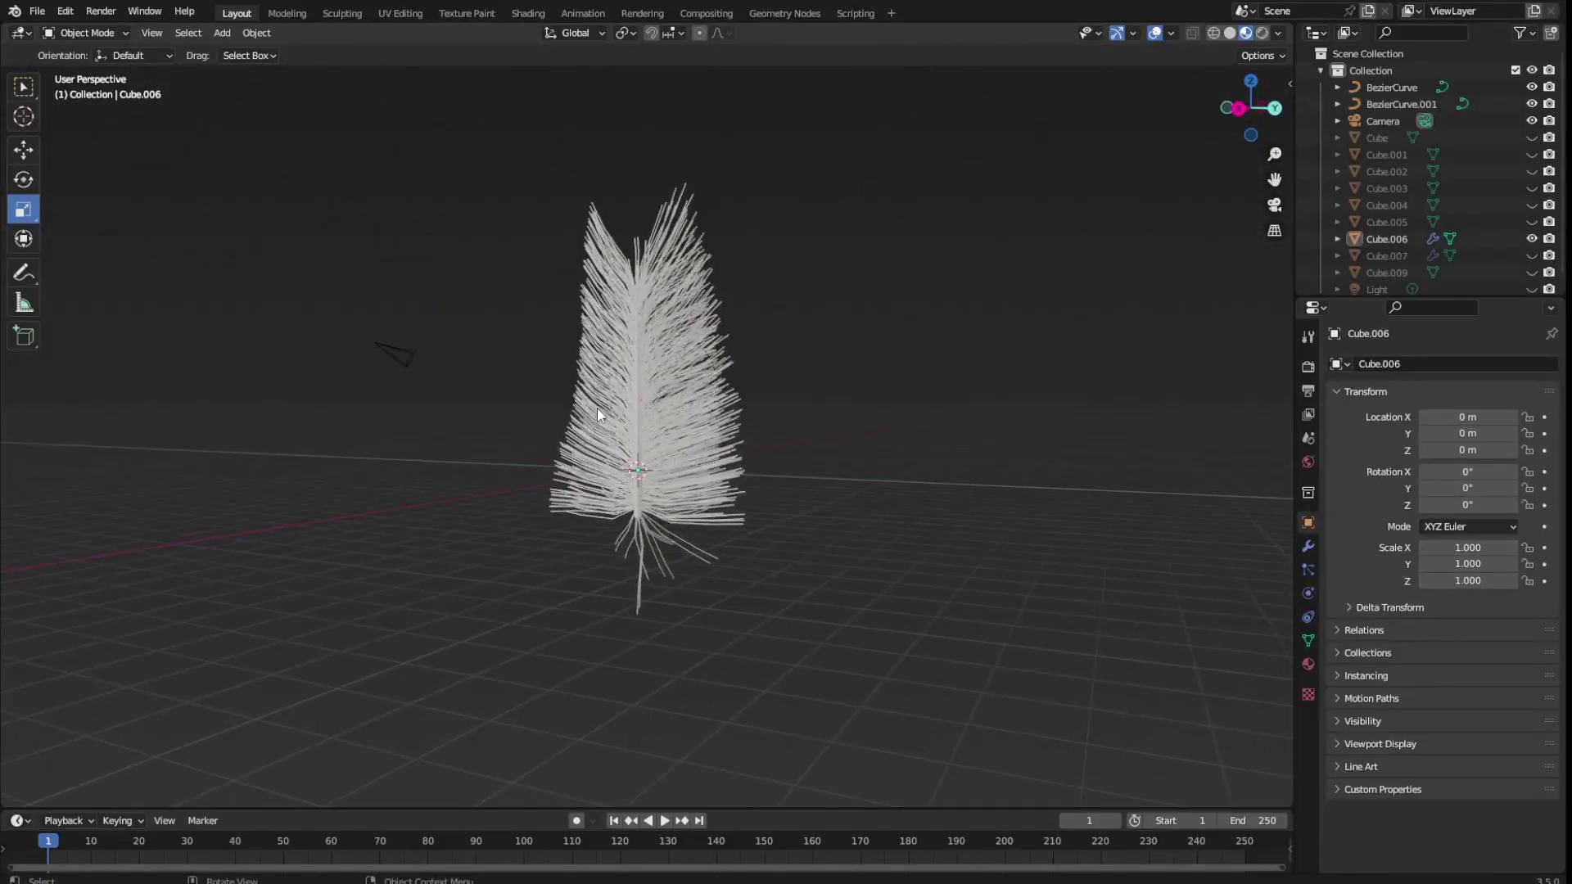
left_click(638, 407)
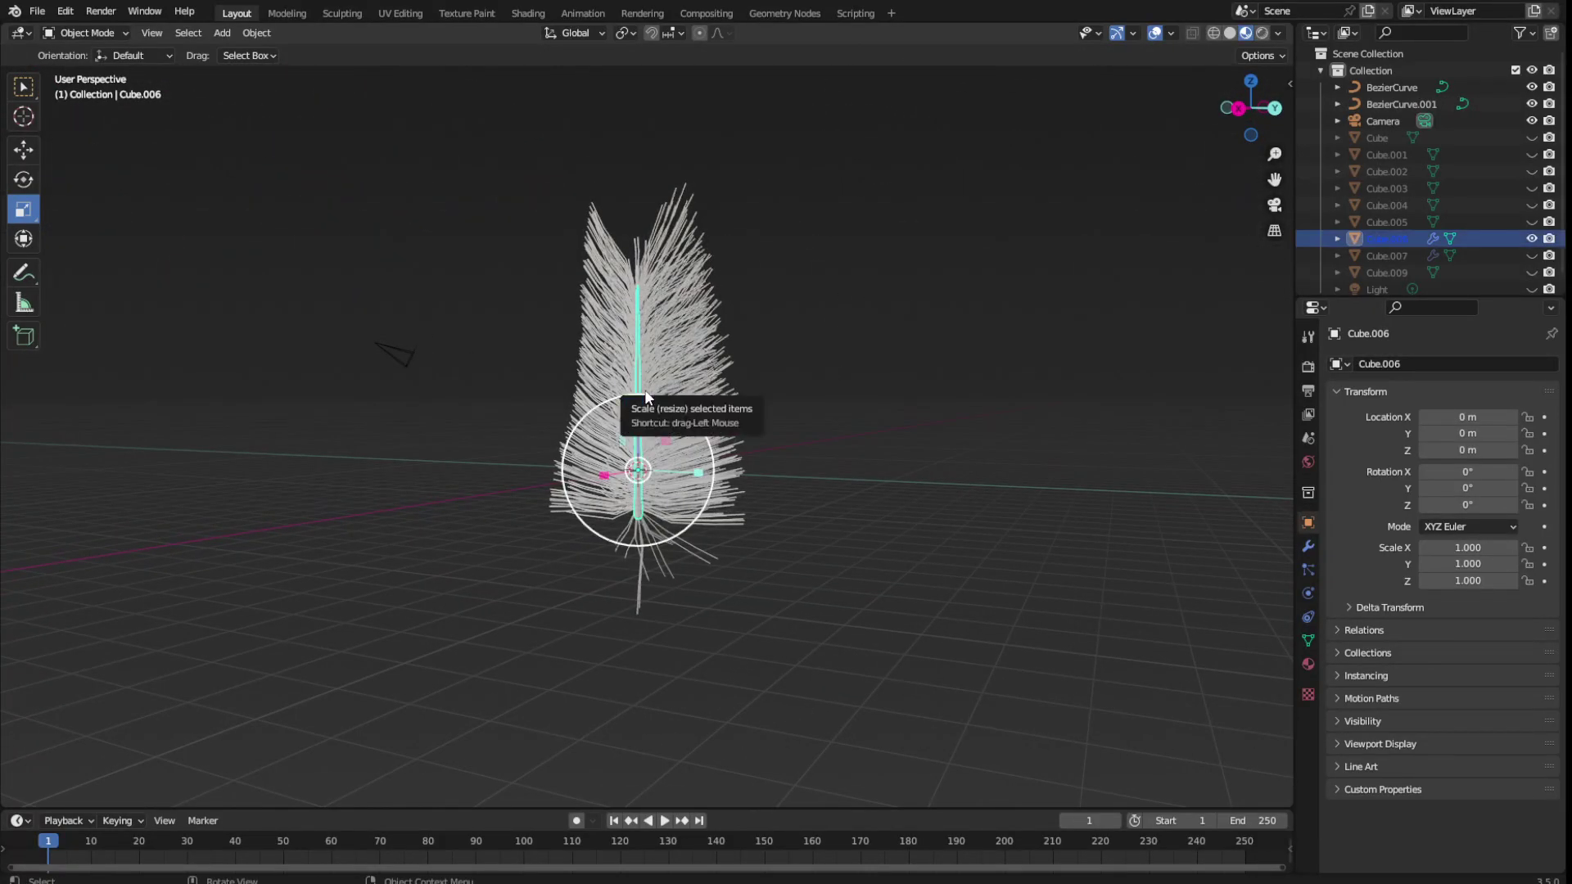
key("shift+d")
Keep the duplicate in place, then raise it about 5.18 m above the original
left_click(645, 390)
left_click(23, 149)
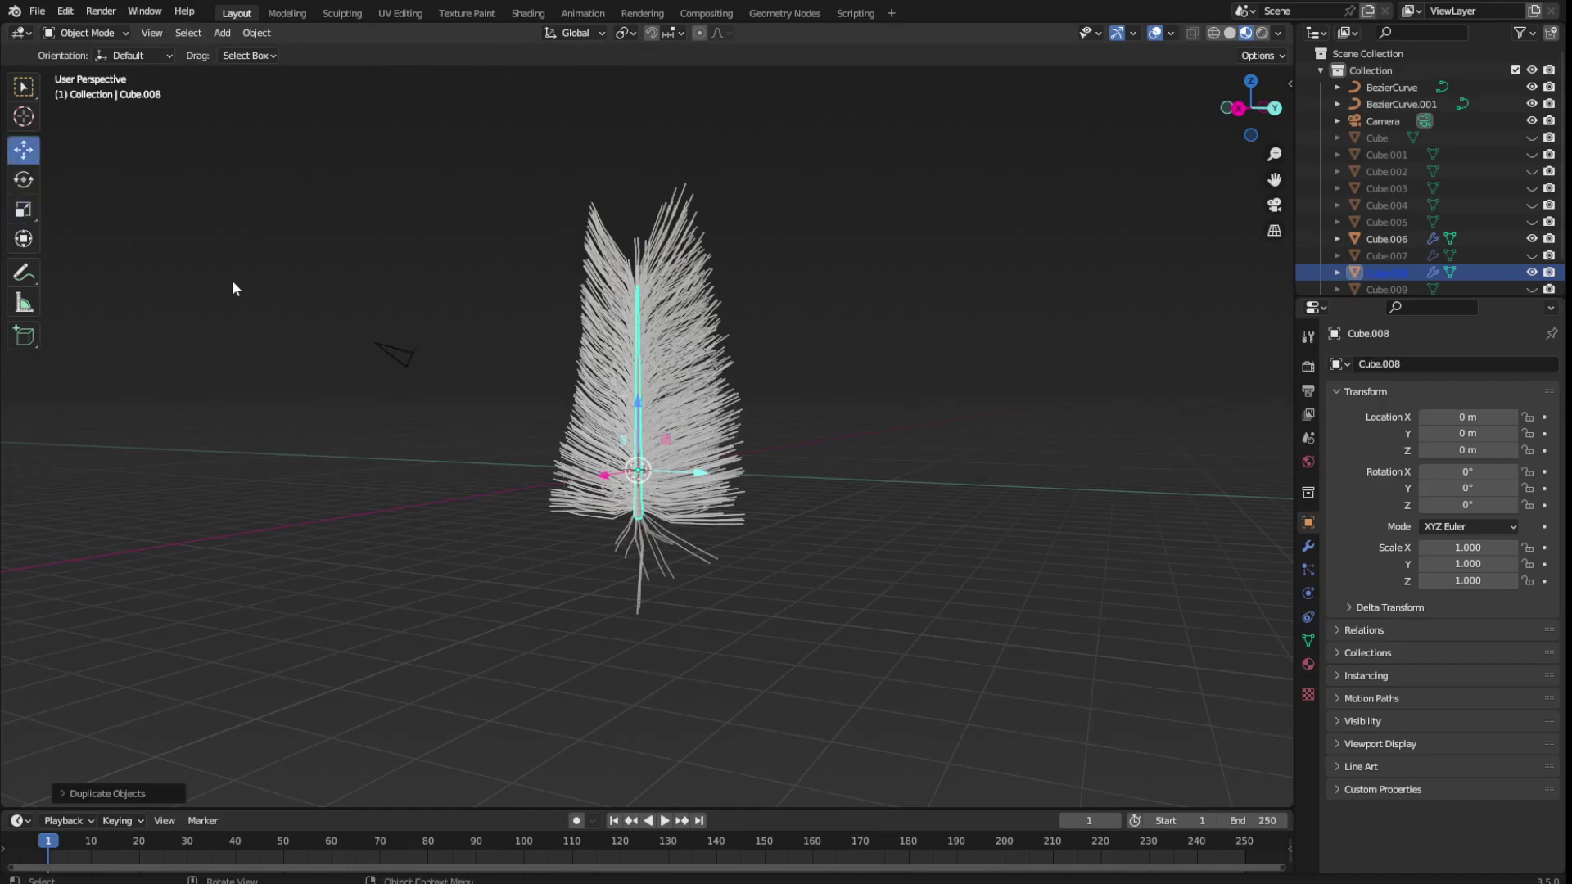
left_click_drag(640, 412, 594, 461)
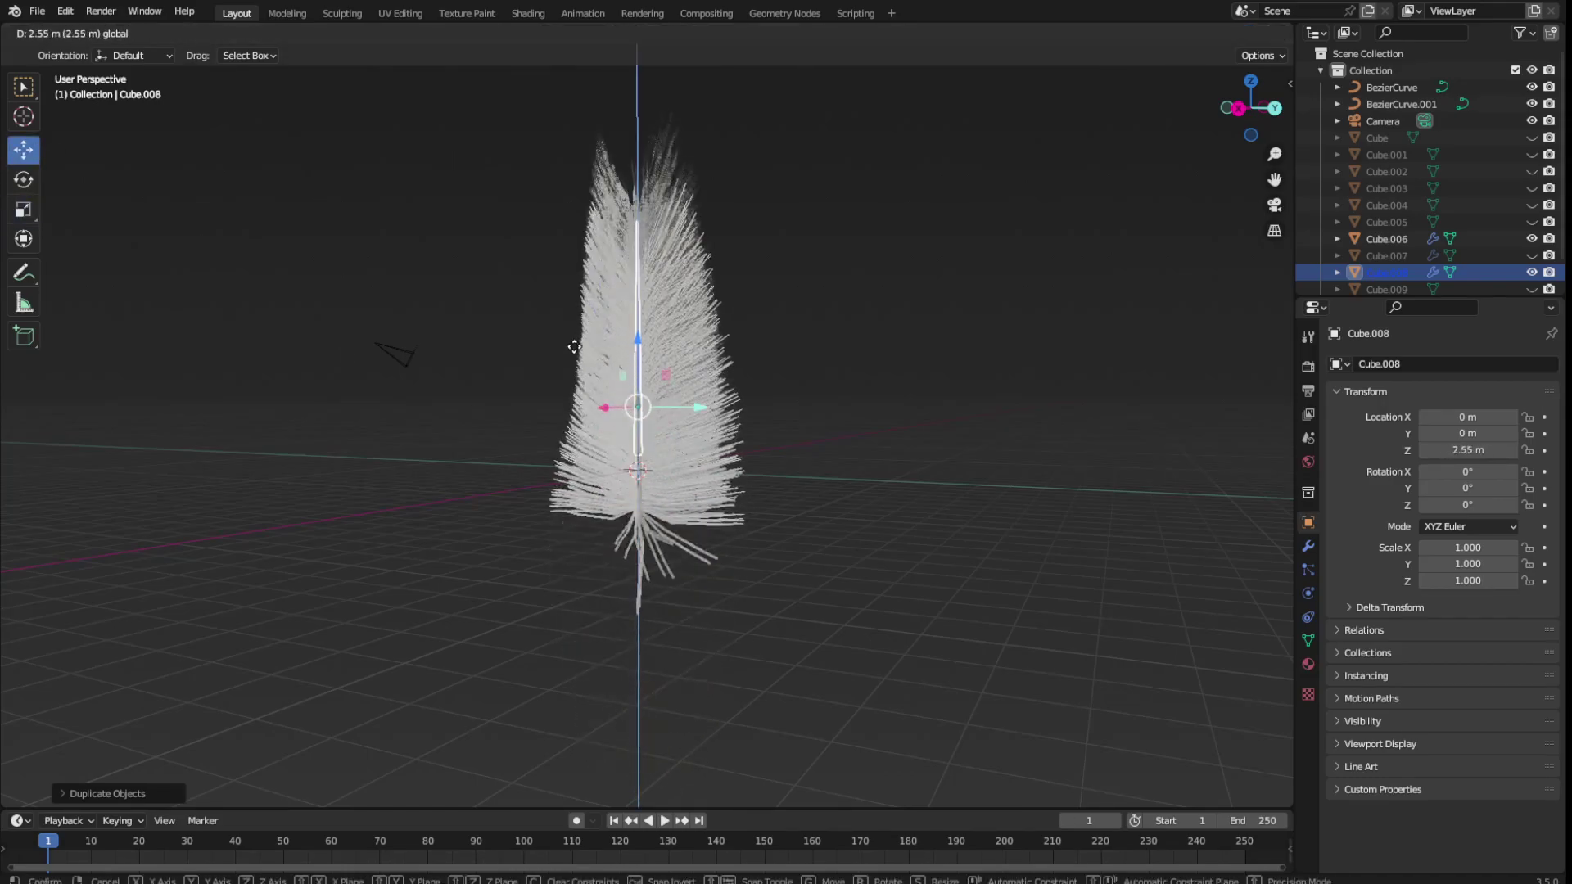
left_click_drag(593, 461, 551, 307)
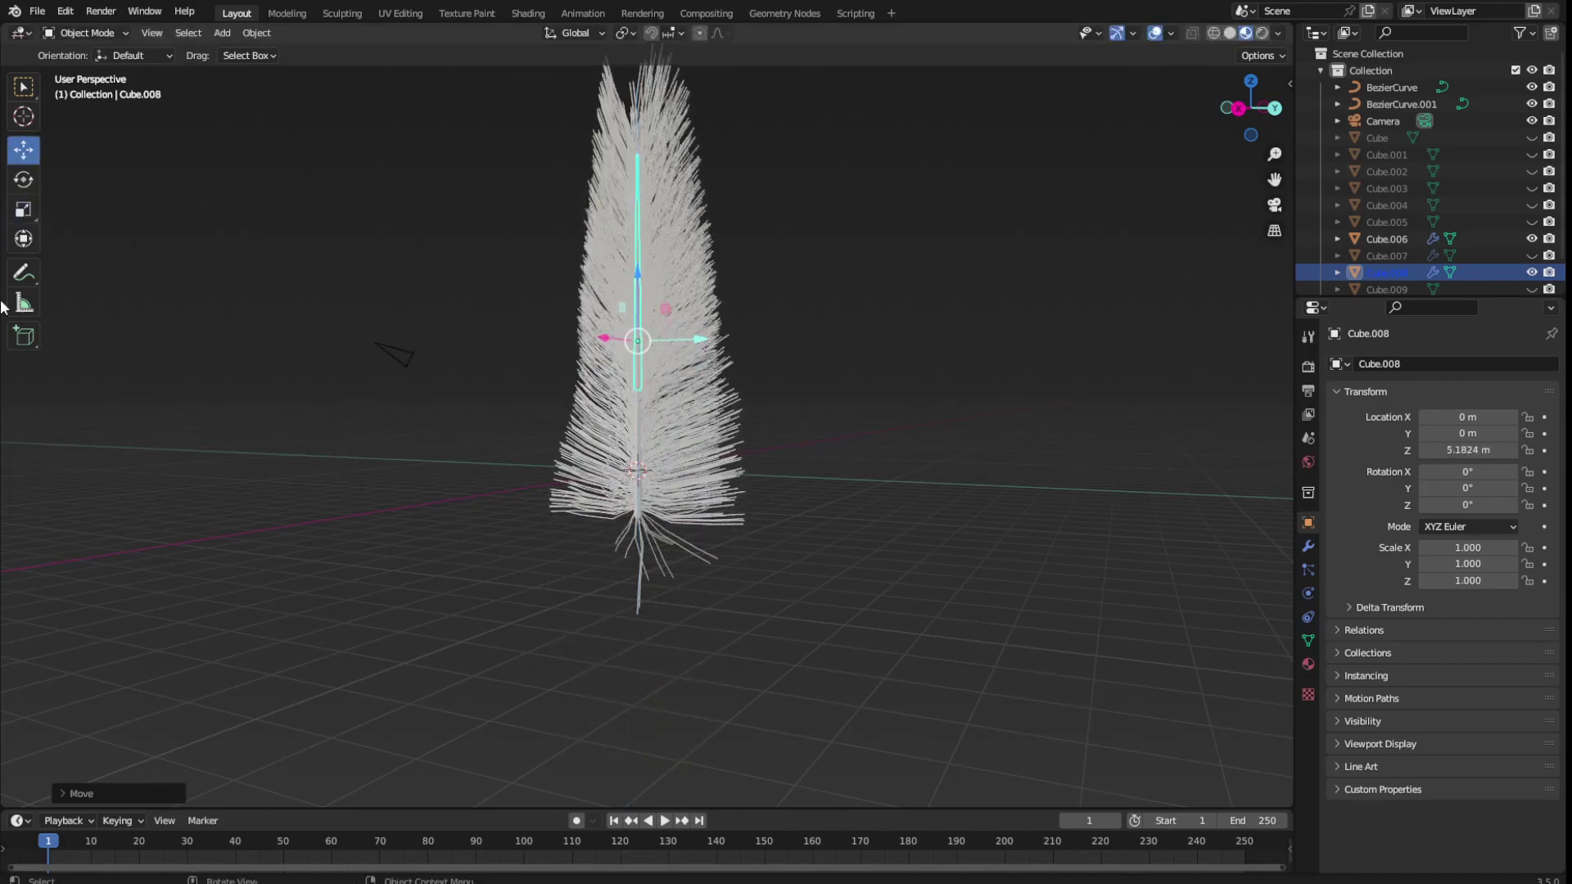
Scale the copy along Y to 0.505
left_click(35, 208)
left_click_drag(707, 397, 647, 356)
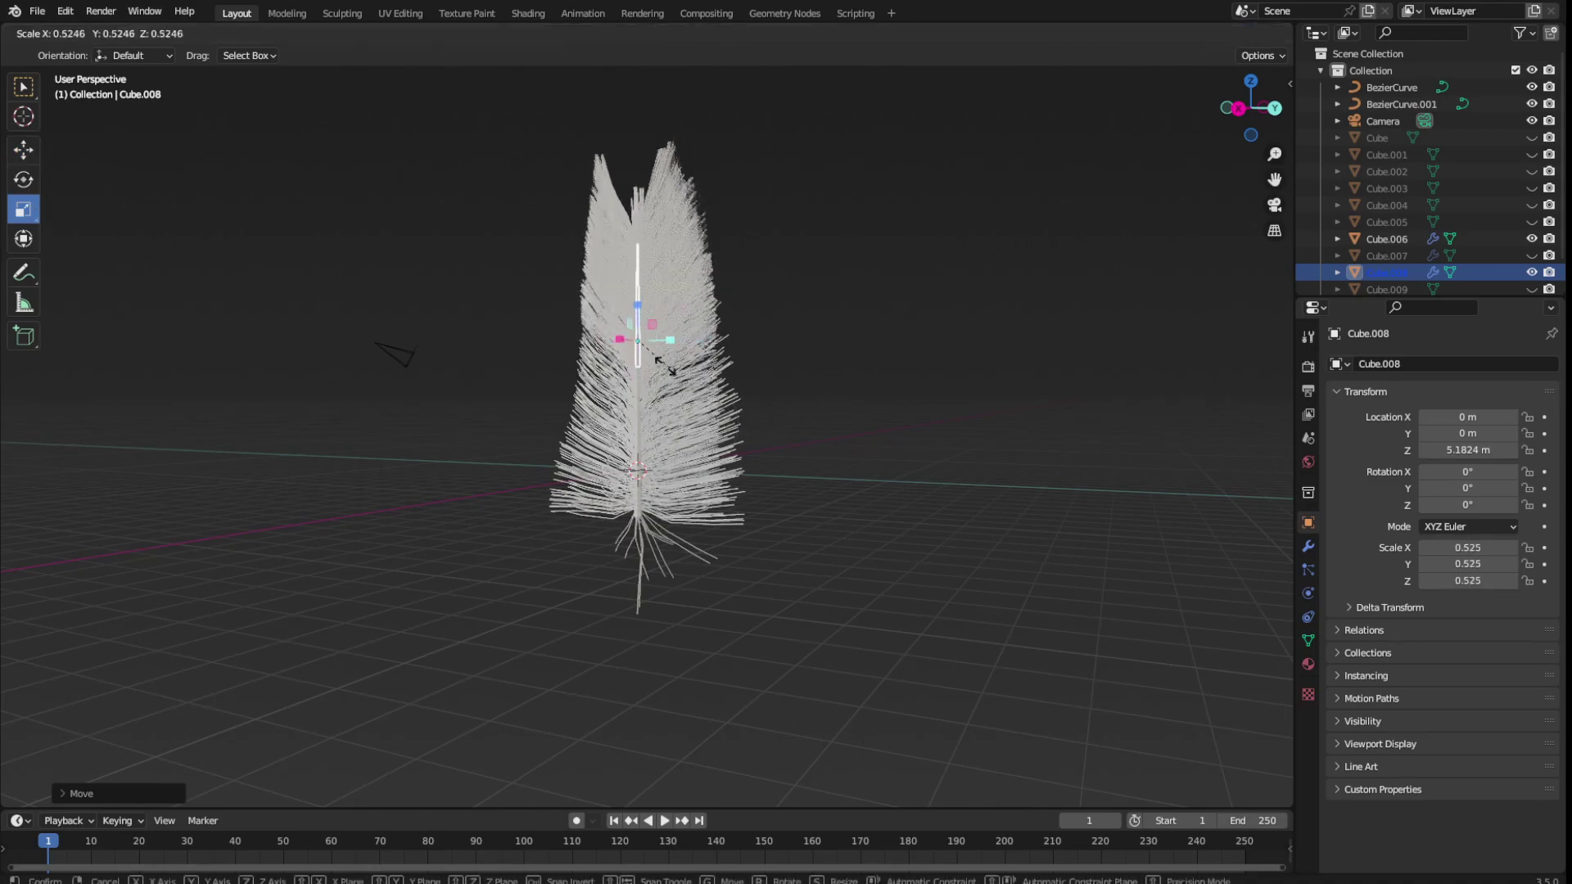
key("ctrl+z")
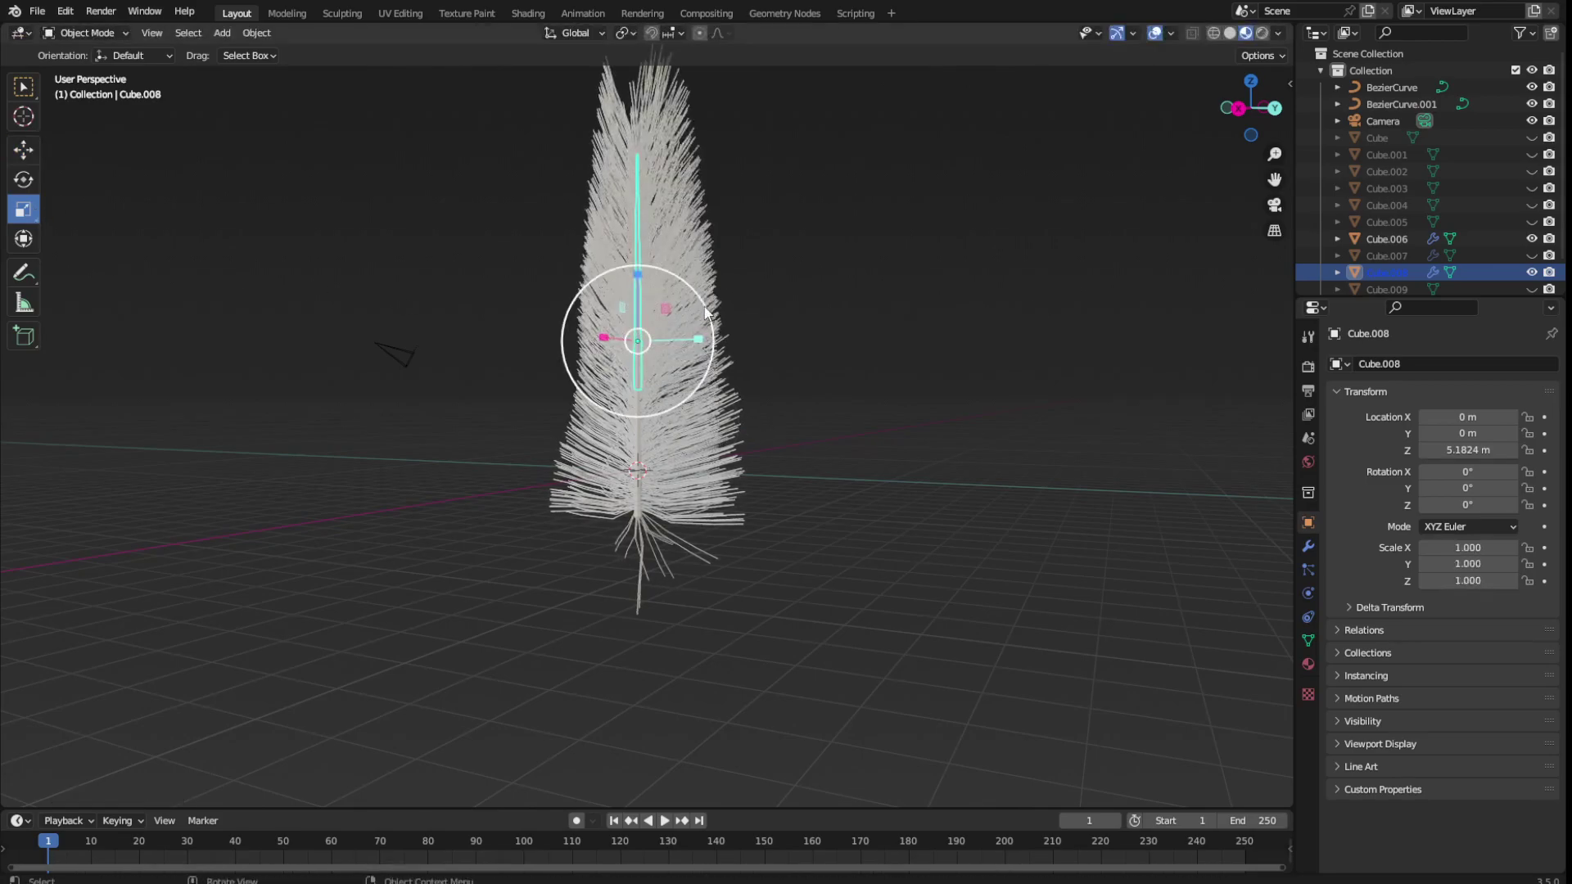
key("s")
key("y")
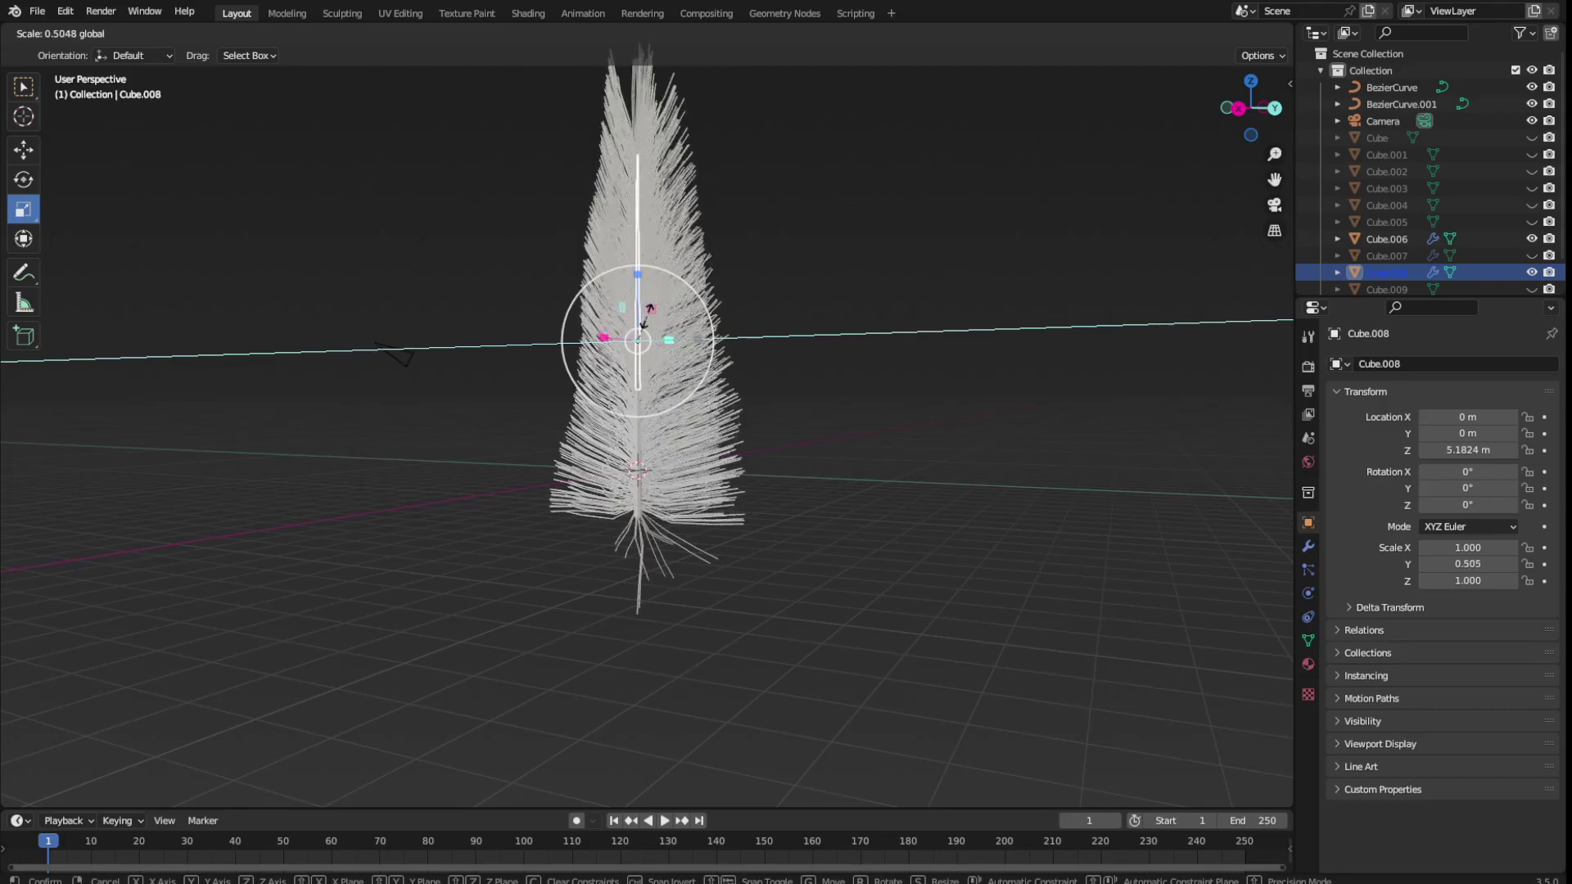
left_click(796, 410)
mouse_move(796, 409)
middle_mouse_down()
mouse_move(610, 449)
mouse_move(688, 410)
middle_mouse_up()
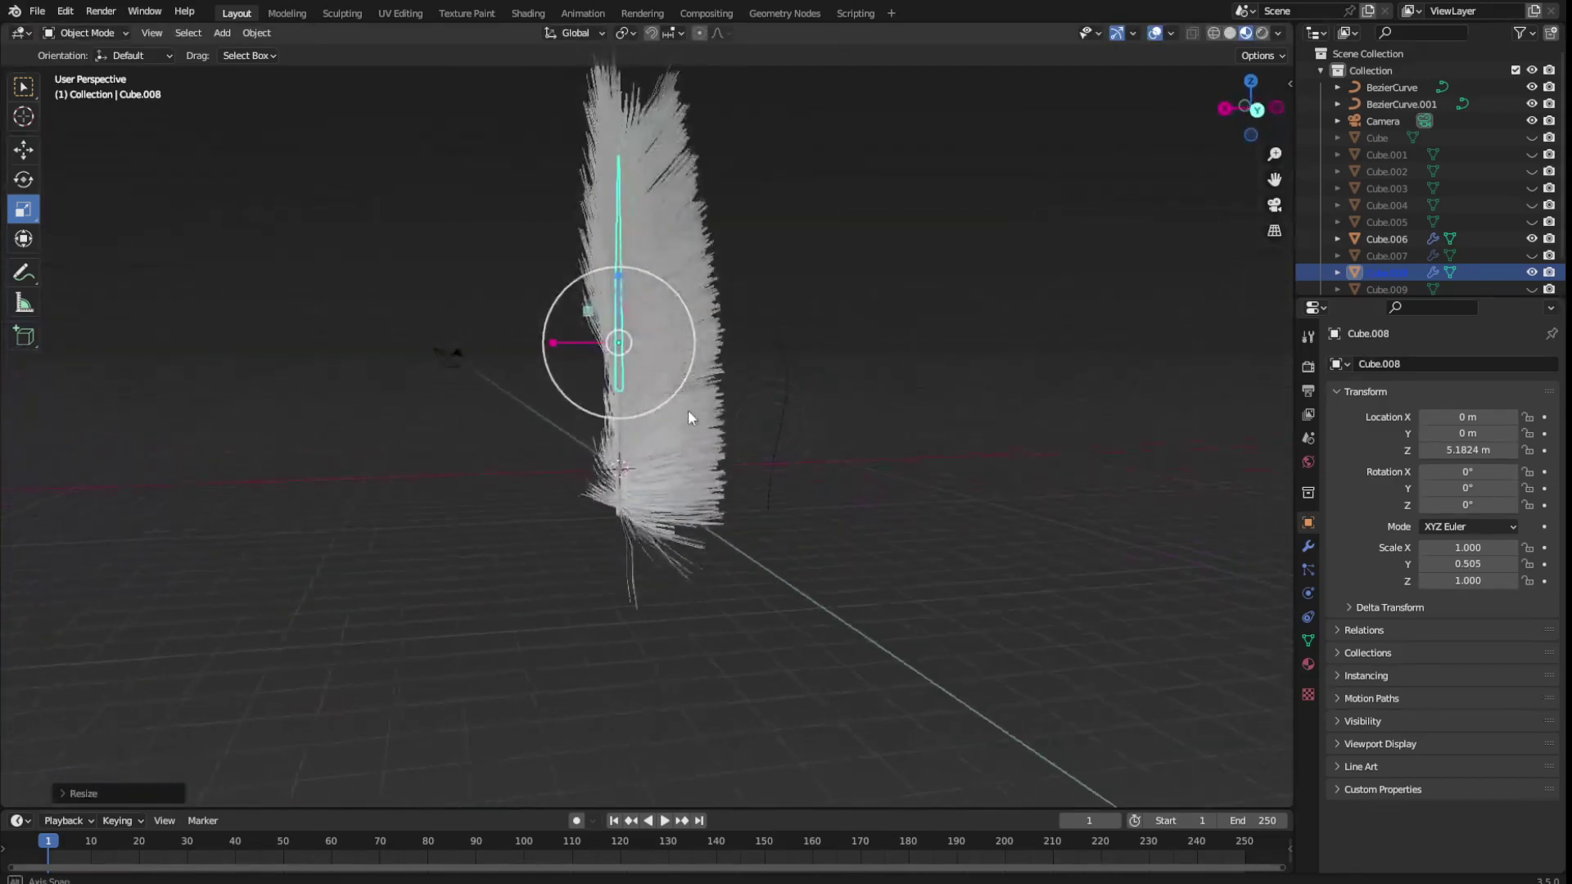
Raise the copy to 9.72 m height
left_click(23, 150)
middle_click_drag(467, 312, 599, 293)
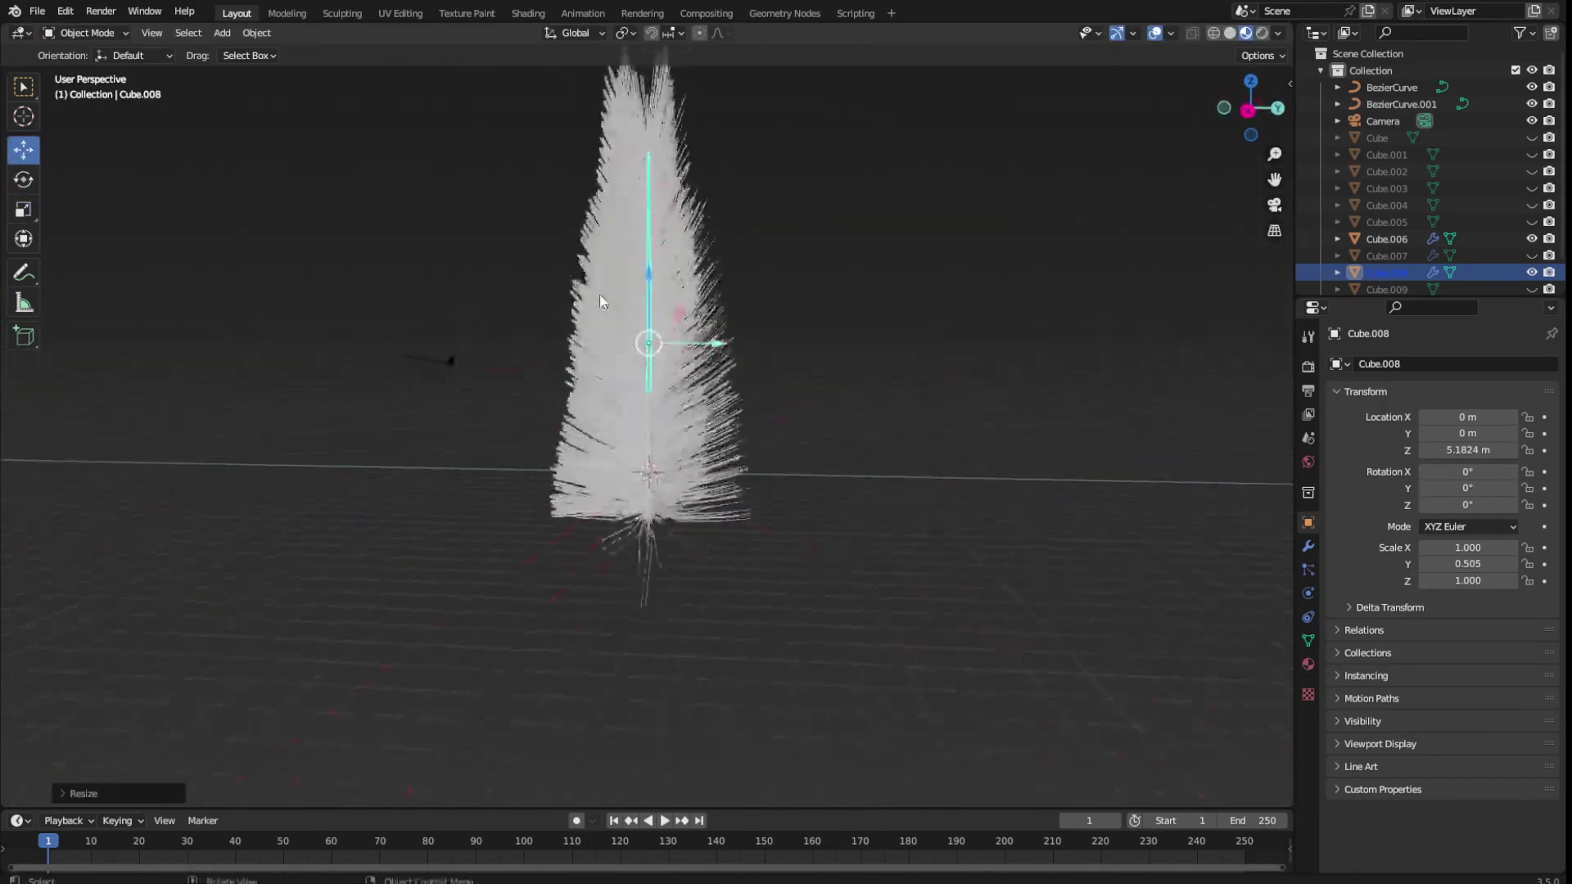
left_click_drag(646, 270, 621, 157)
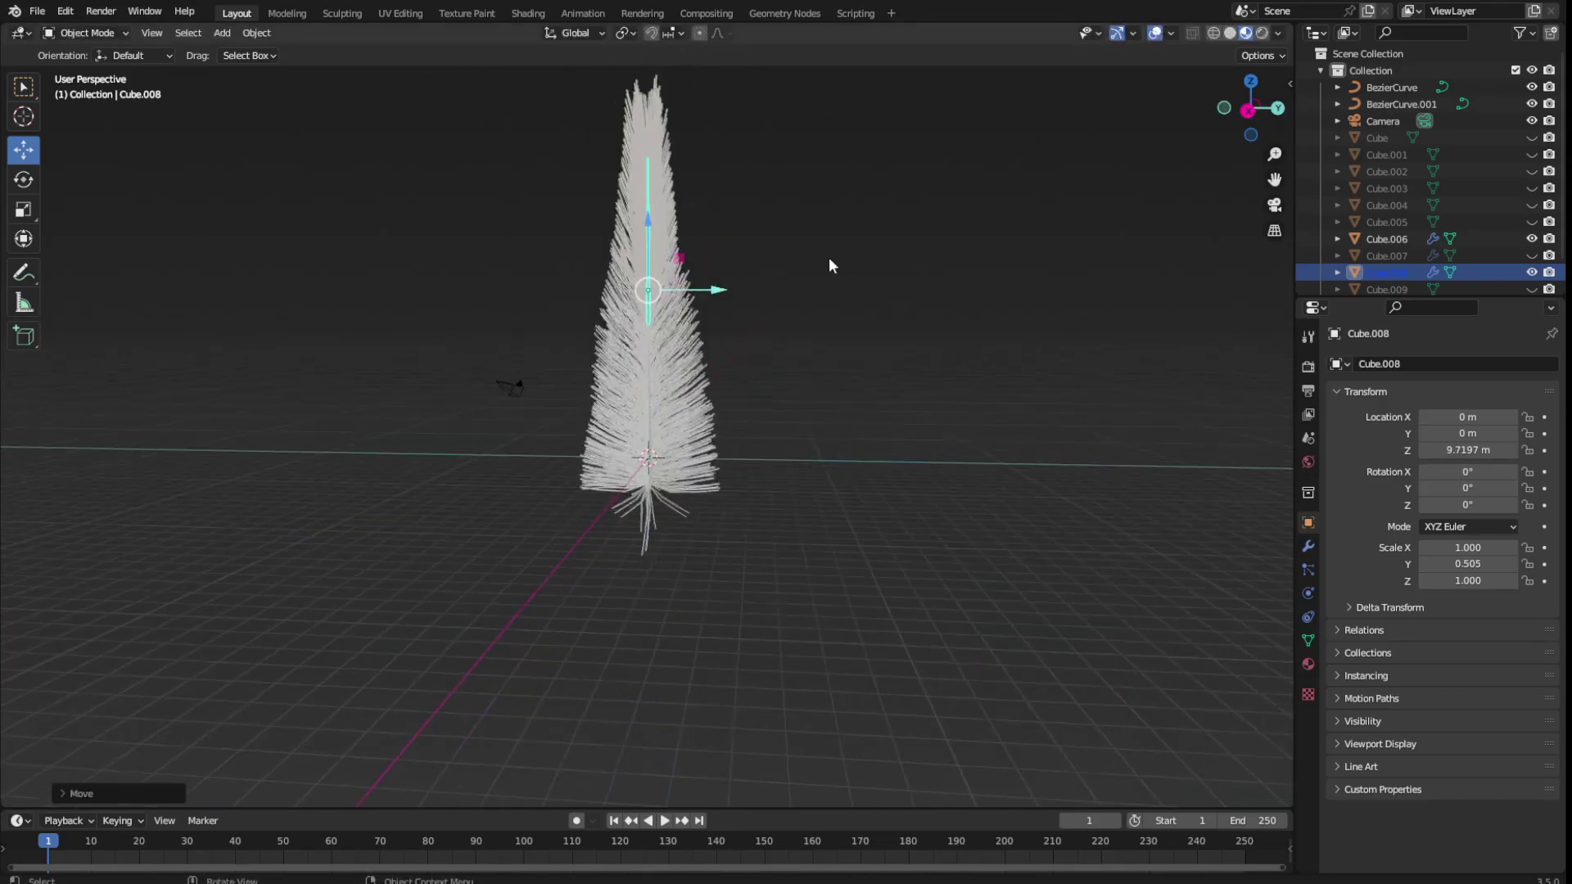
middle_click_drag(829, 257, 659, 268)
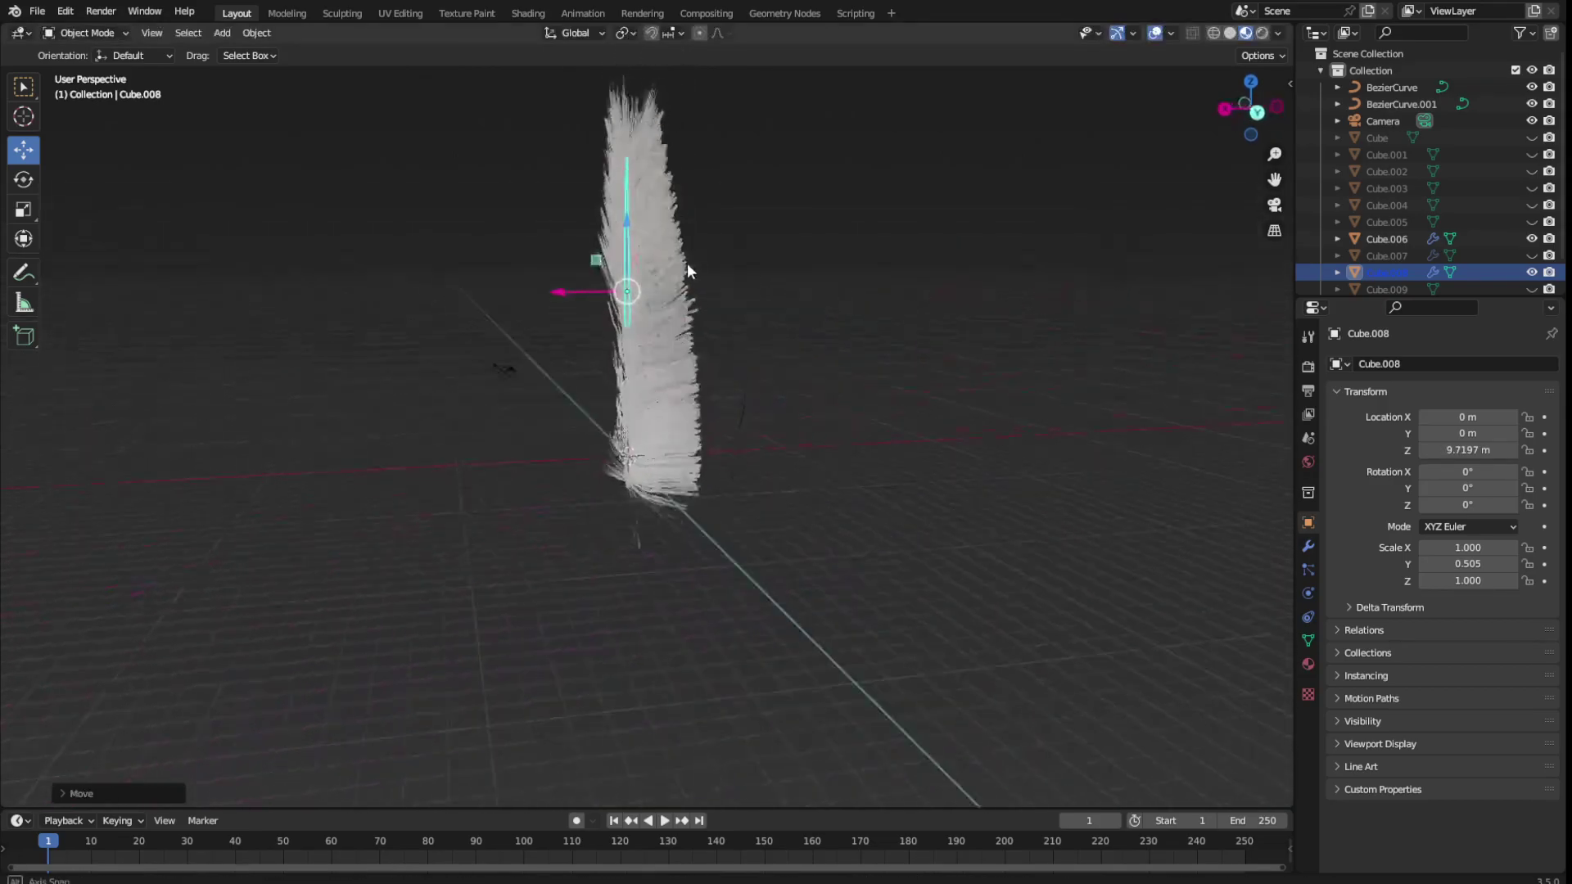
Narrow the copy along X to 0.209
left_click(24, 214)
mouse_move(577, 263)
left_mouse_down()
mouse_move(669, 286)
mouse_move(610, 290)
left_mouse_up()
key("ctrl+z")
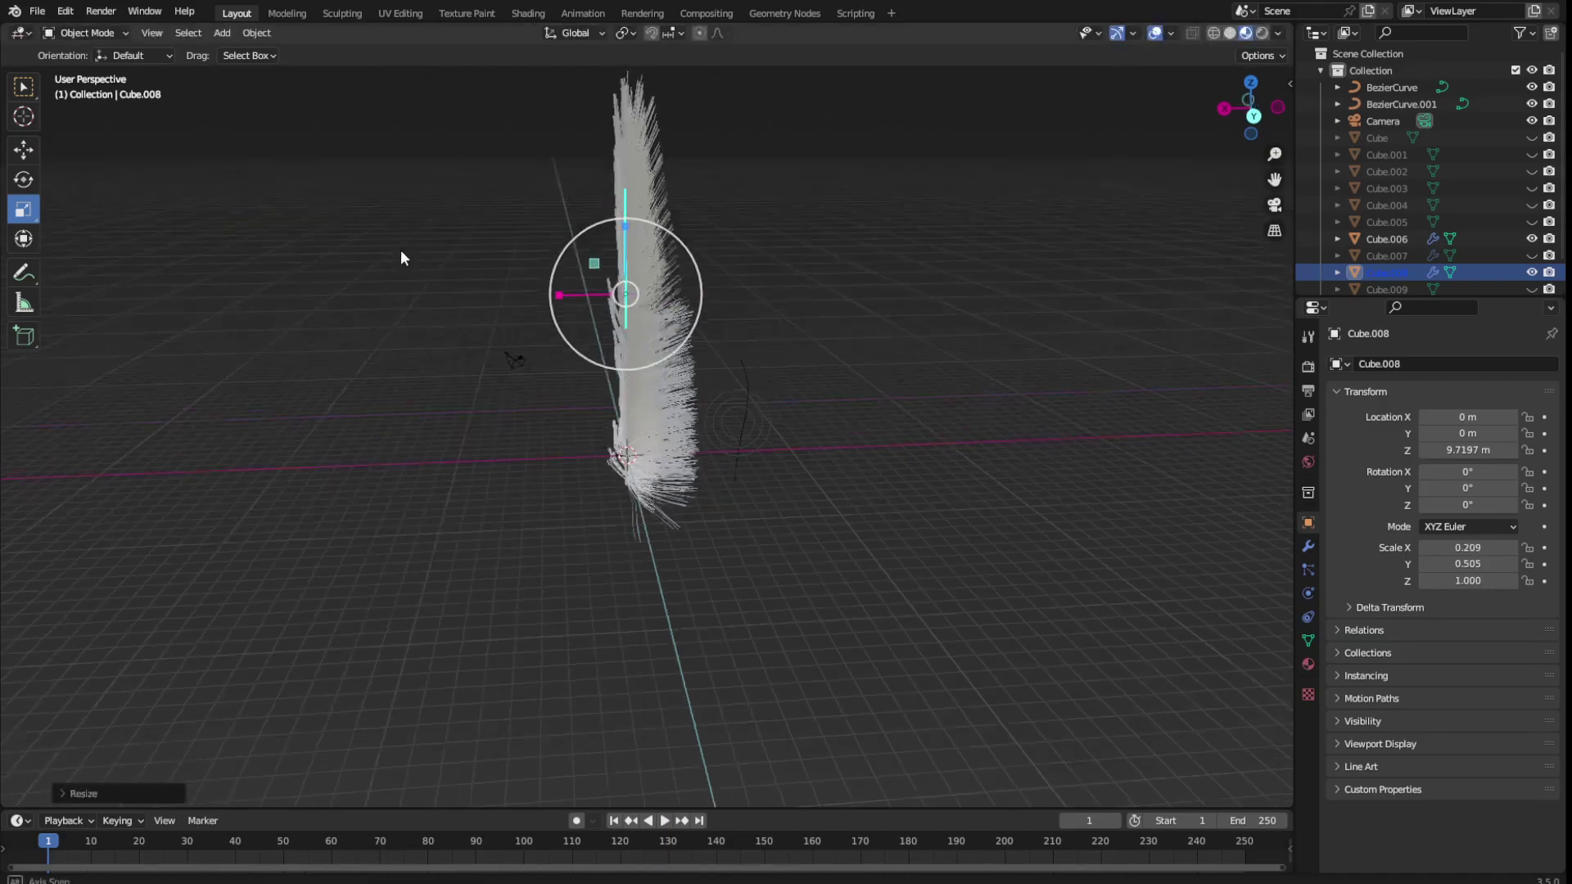
middle_click_drag(401, 256, 874, 235)
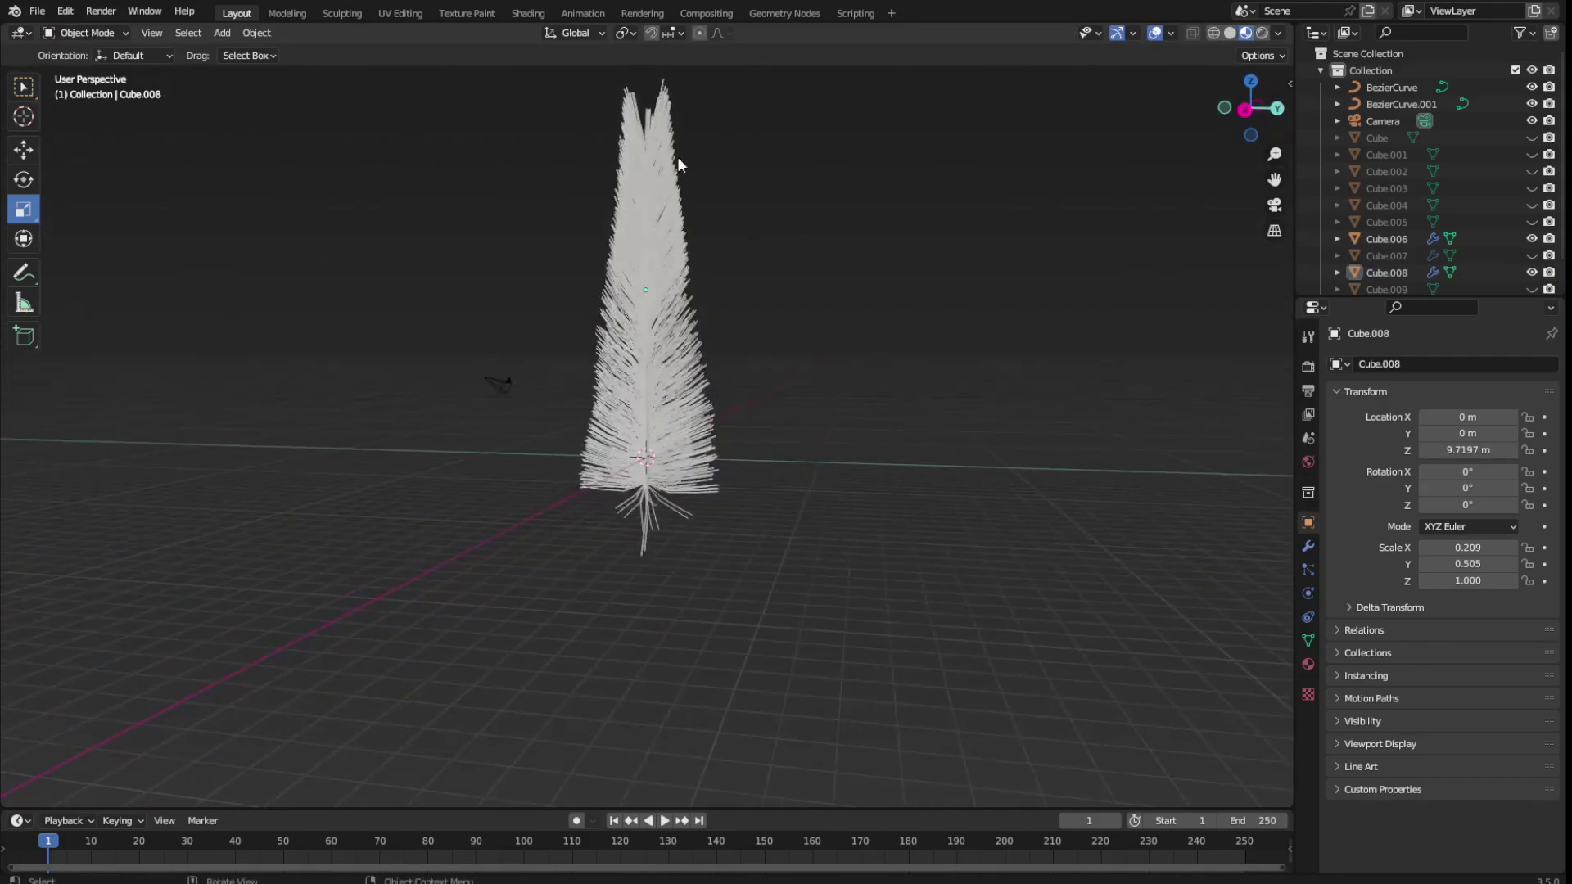
scroll(739, 201, "up", 1)
Shorten the upper copy vertically to Z scale 0.407
left_click(646, 205)
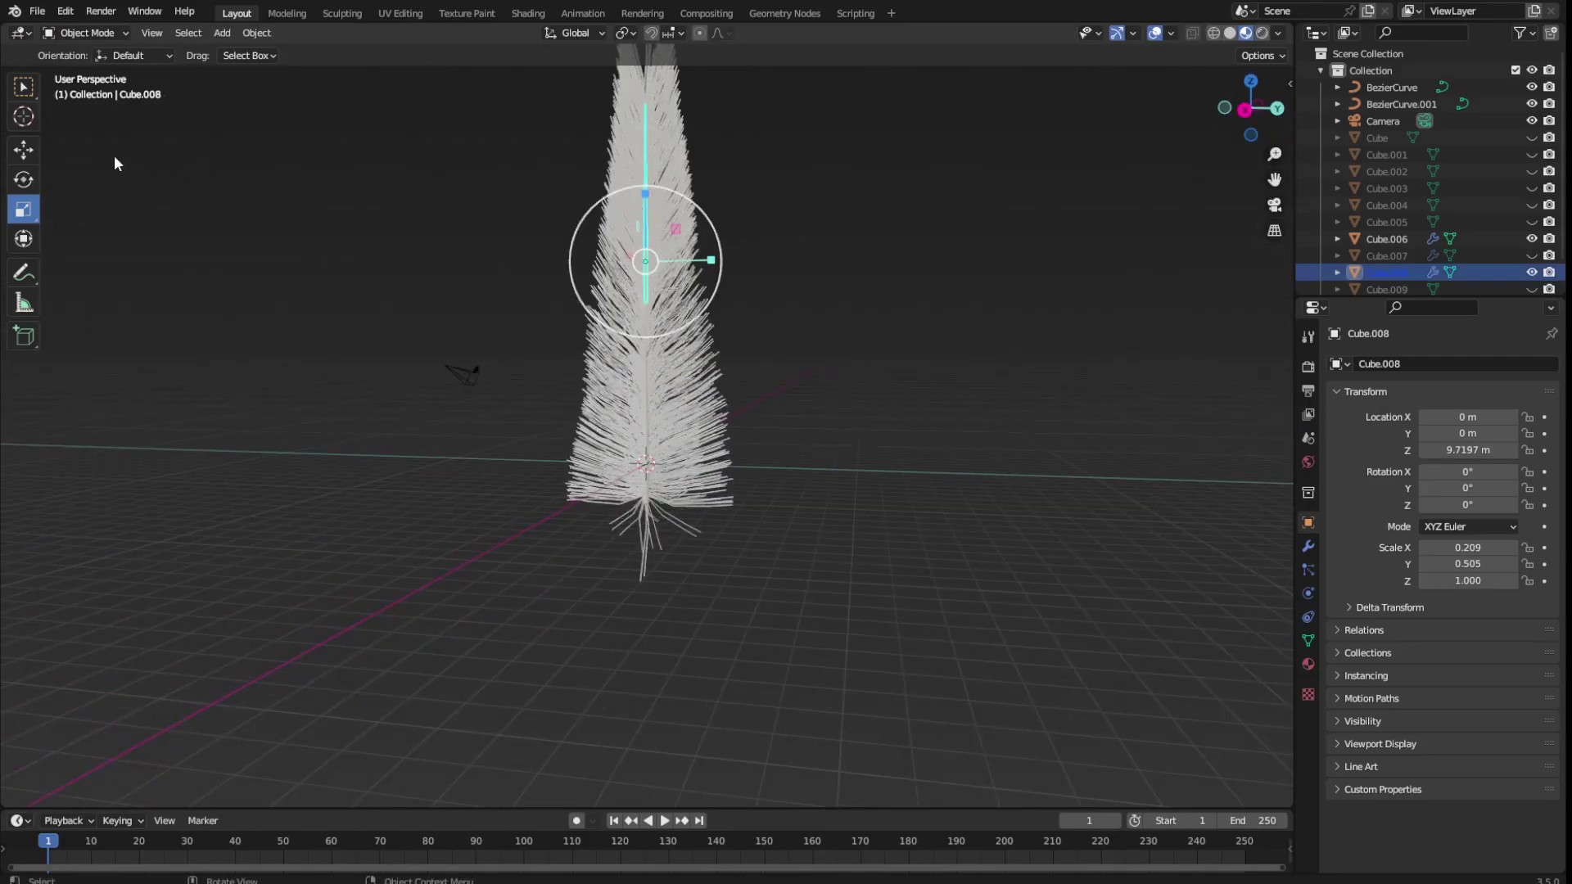
left_click(24, 149)
left_click(33, 209)
left_click_drag(645, 197, 645, 264)
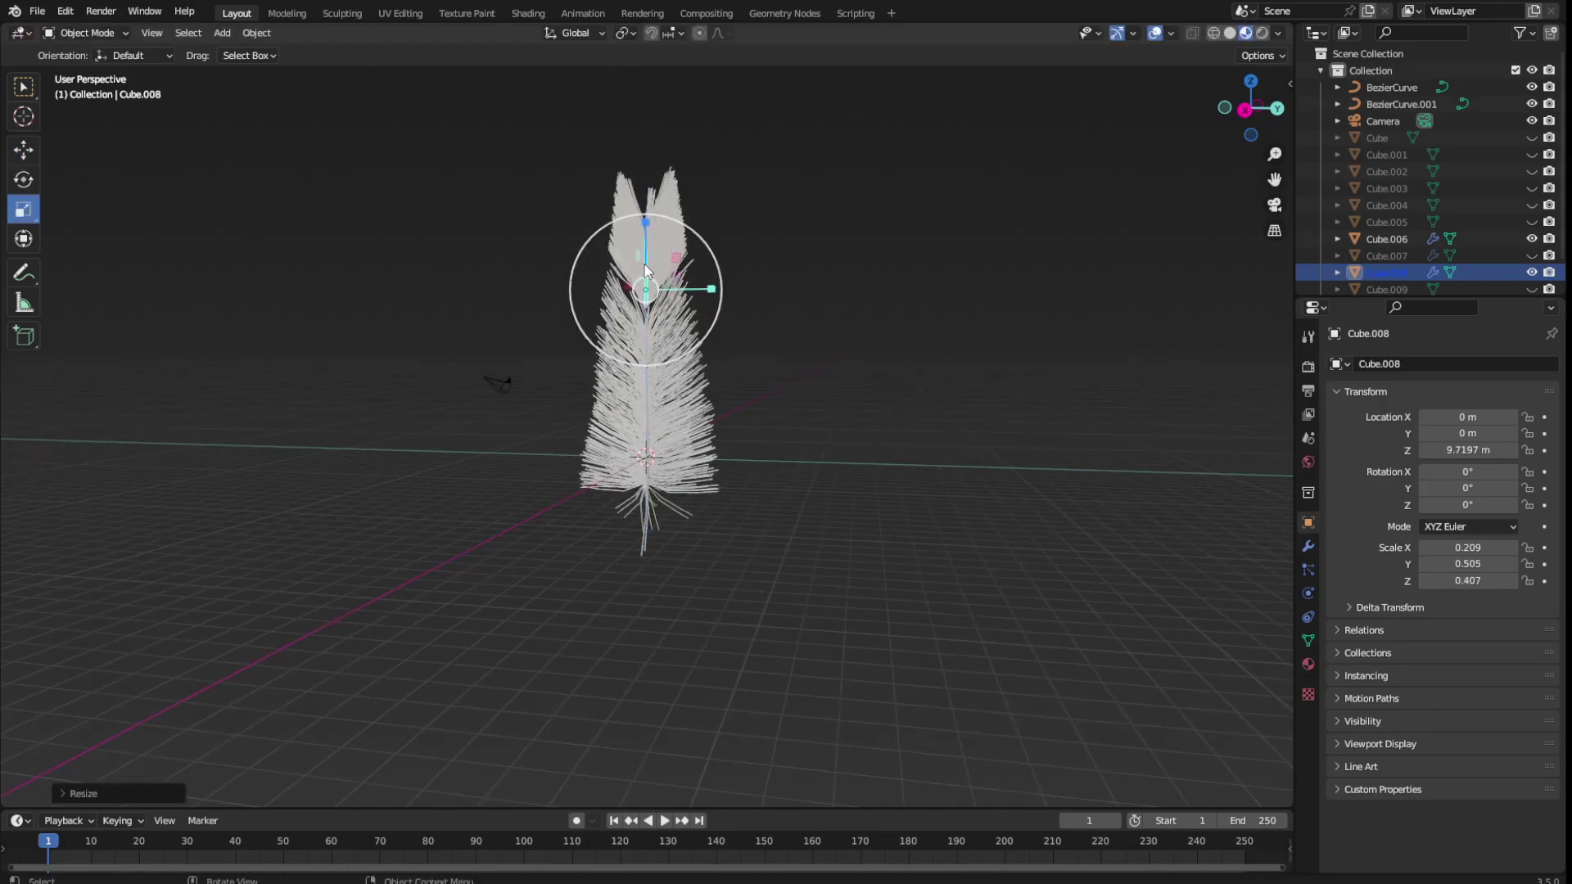
left_click(271, 230)
mouse_move(218, 337)
middle_mouse_down()
mouse_move(242, 352)
mouse_move(568, 246)
middle_mouse_up()
left_click(684, 242)
middle_click_drag(833, 244, 789, 234)
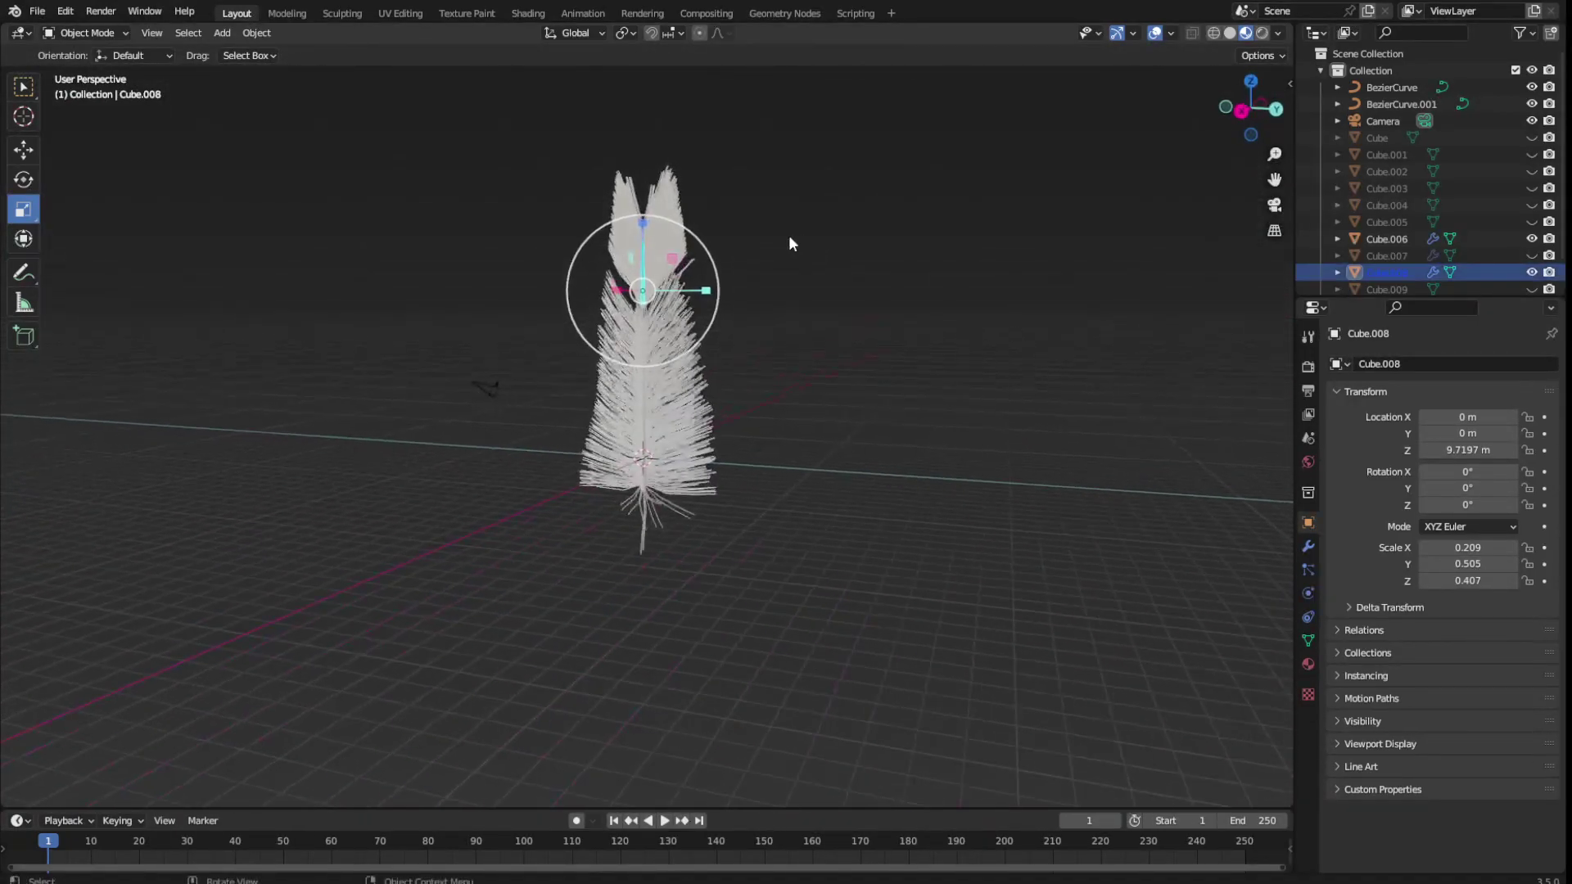
Duplicate the upper section in place as Cube.010 and raise it to 14.56 m
key("shift+d")
right_click(789, 234)
left_click(23, 149)
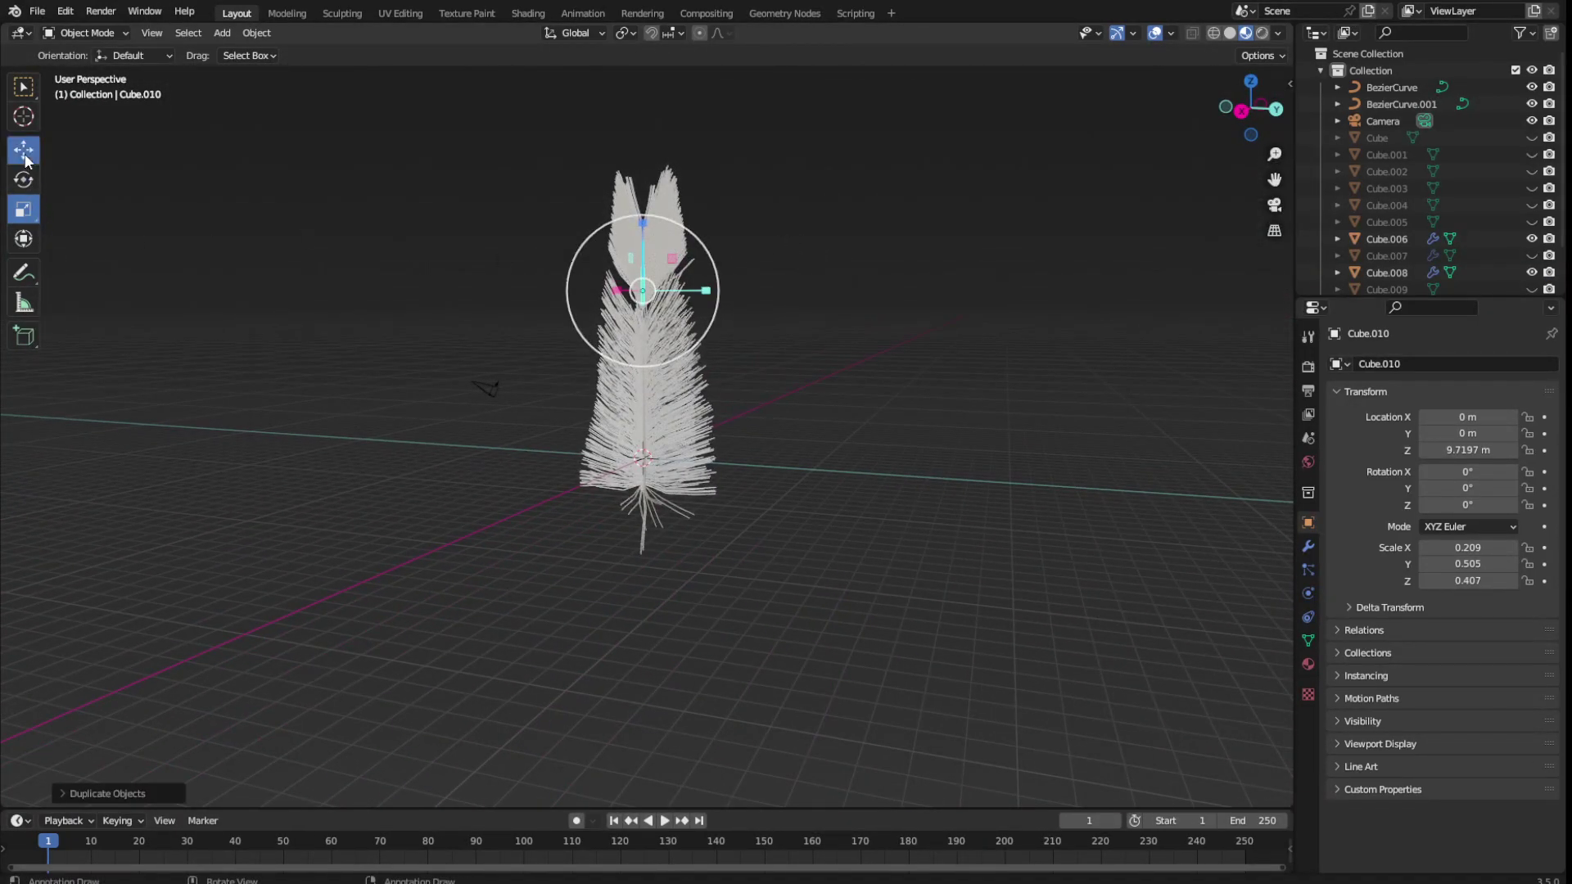
left_click_drag(656, 223, 646, 133)
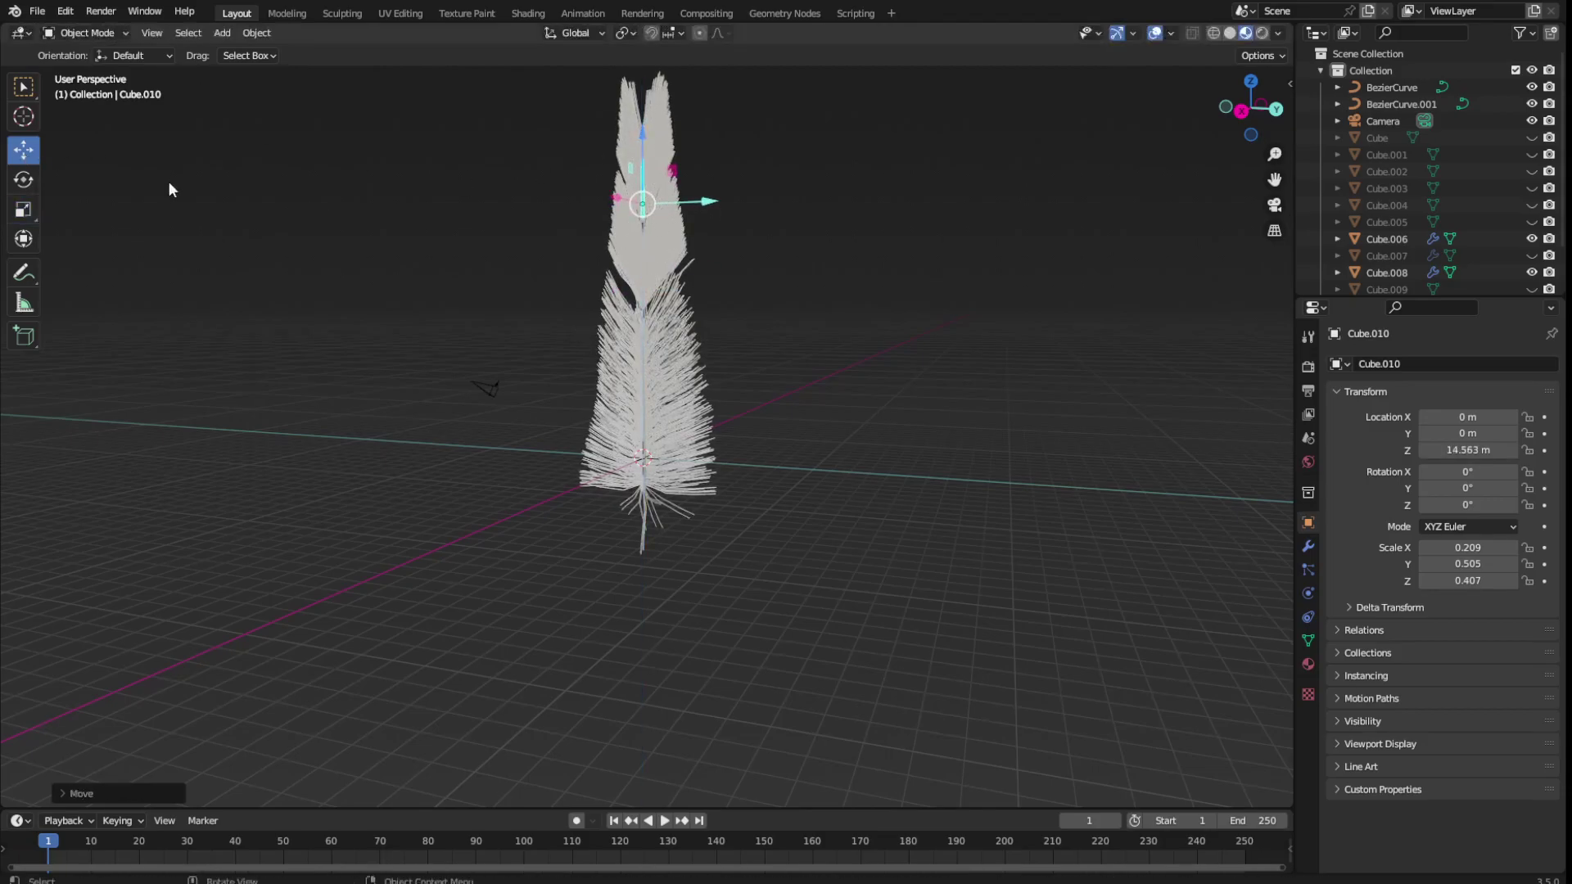
Try enlarging and squashing the top copy, then undo back to its previous size
left_click(23, 210)
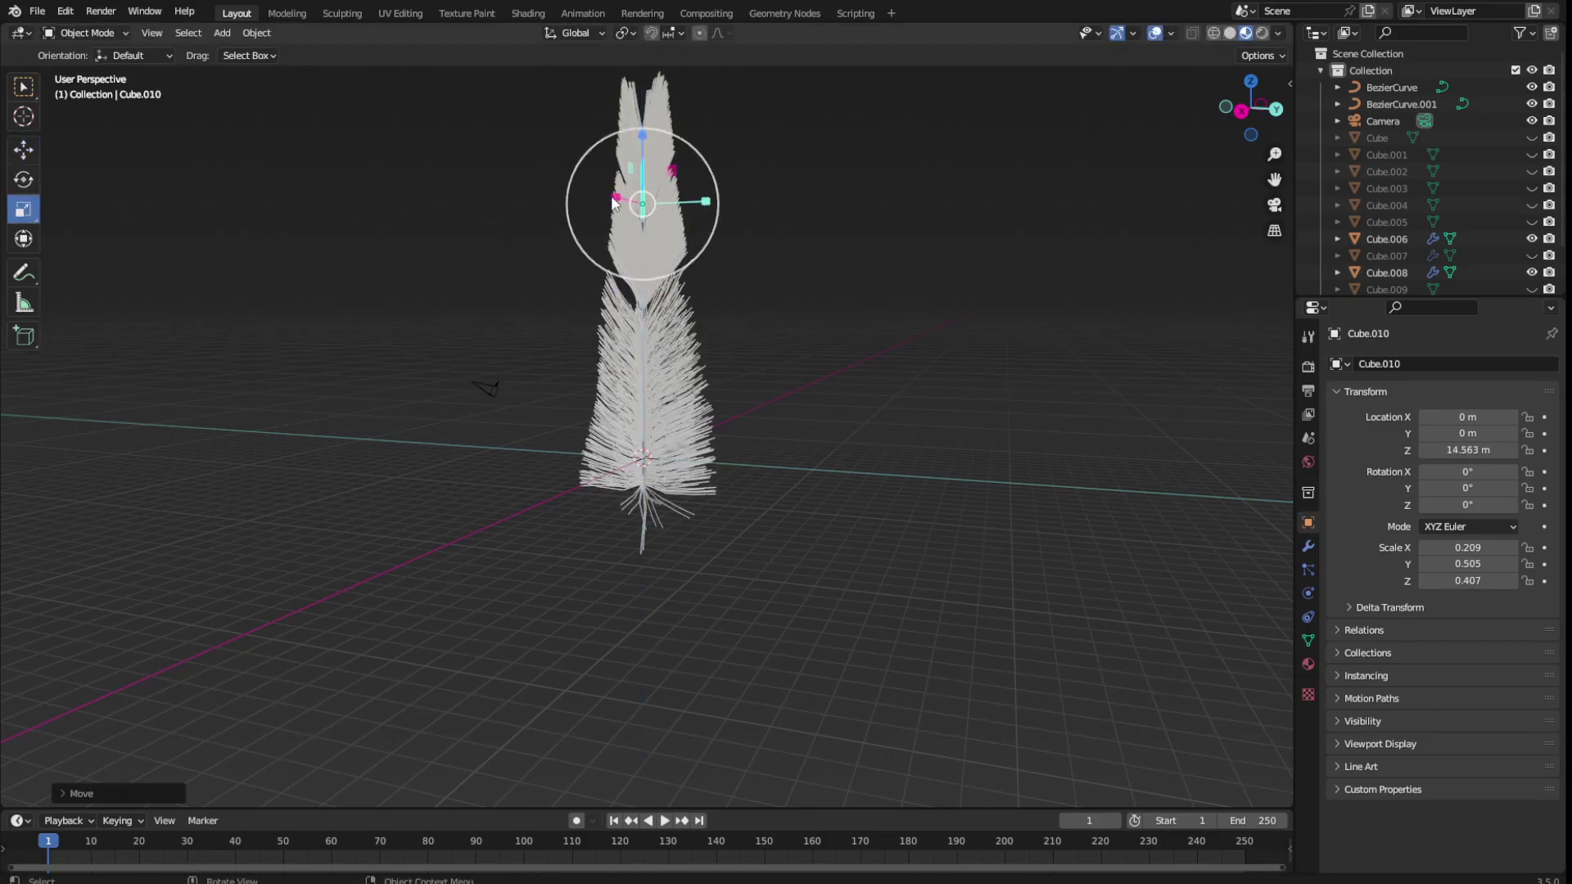
mouse_move(719, 239)
middle_mouse_down()
mouse_move(721, 276)
mouse_move(709, 217)
middle_mouse_up()
left_click_drag(709, 217, 788, 217)
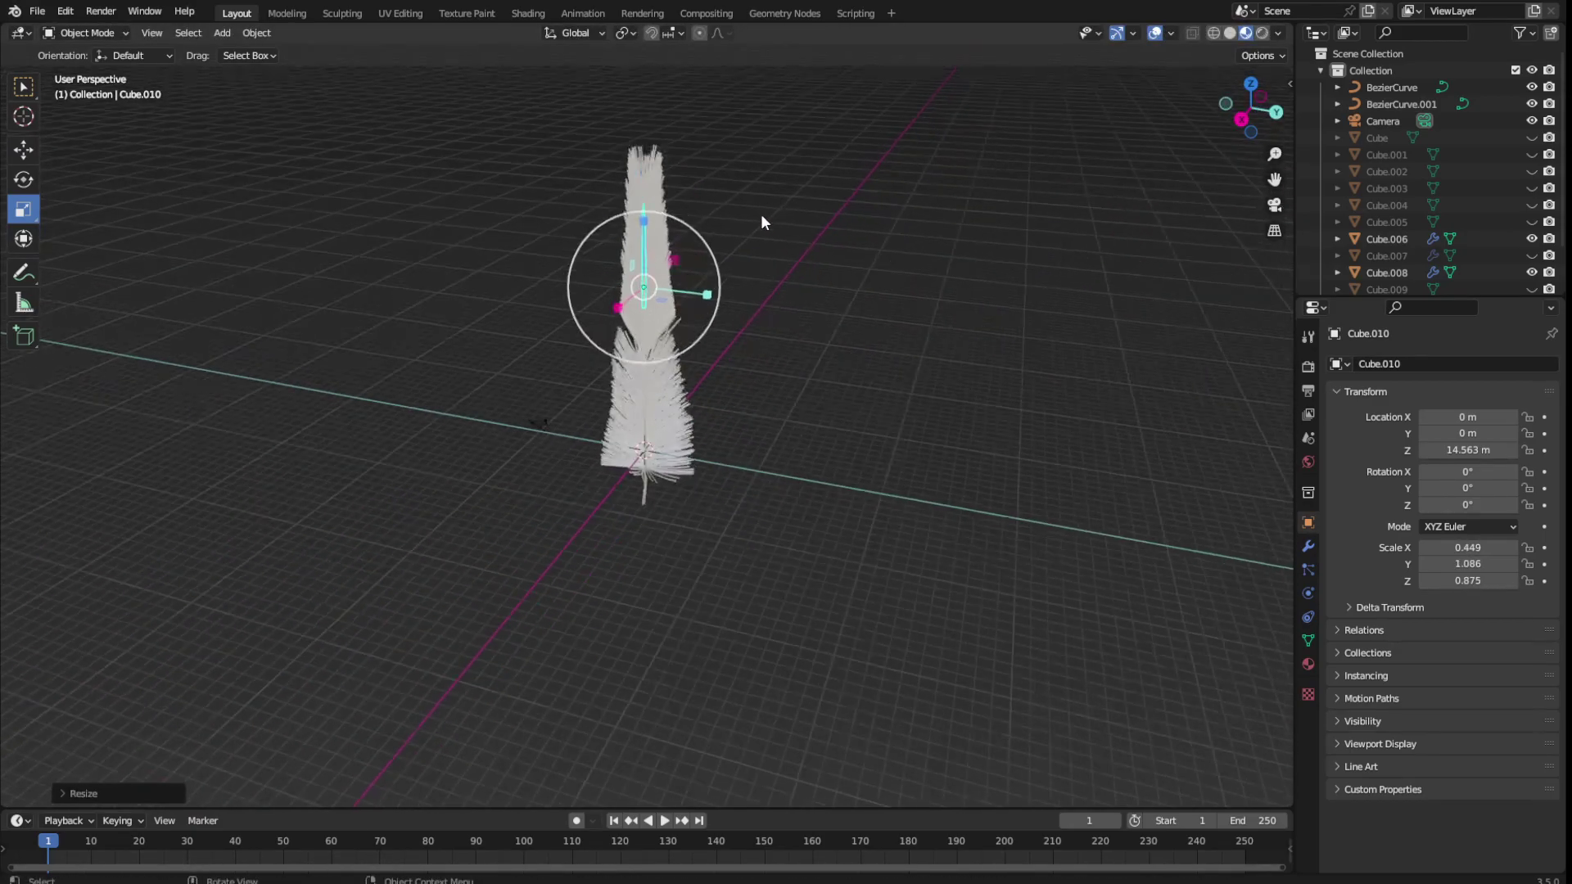
mouse_move(761, 220)
middle_mouse_down()
mouse_move(778, 195)
mouse_move(778, 208)
middle_mouse_up()
key("ctrl+z")
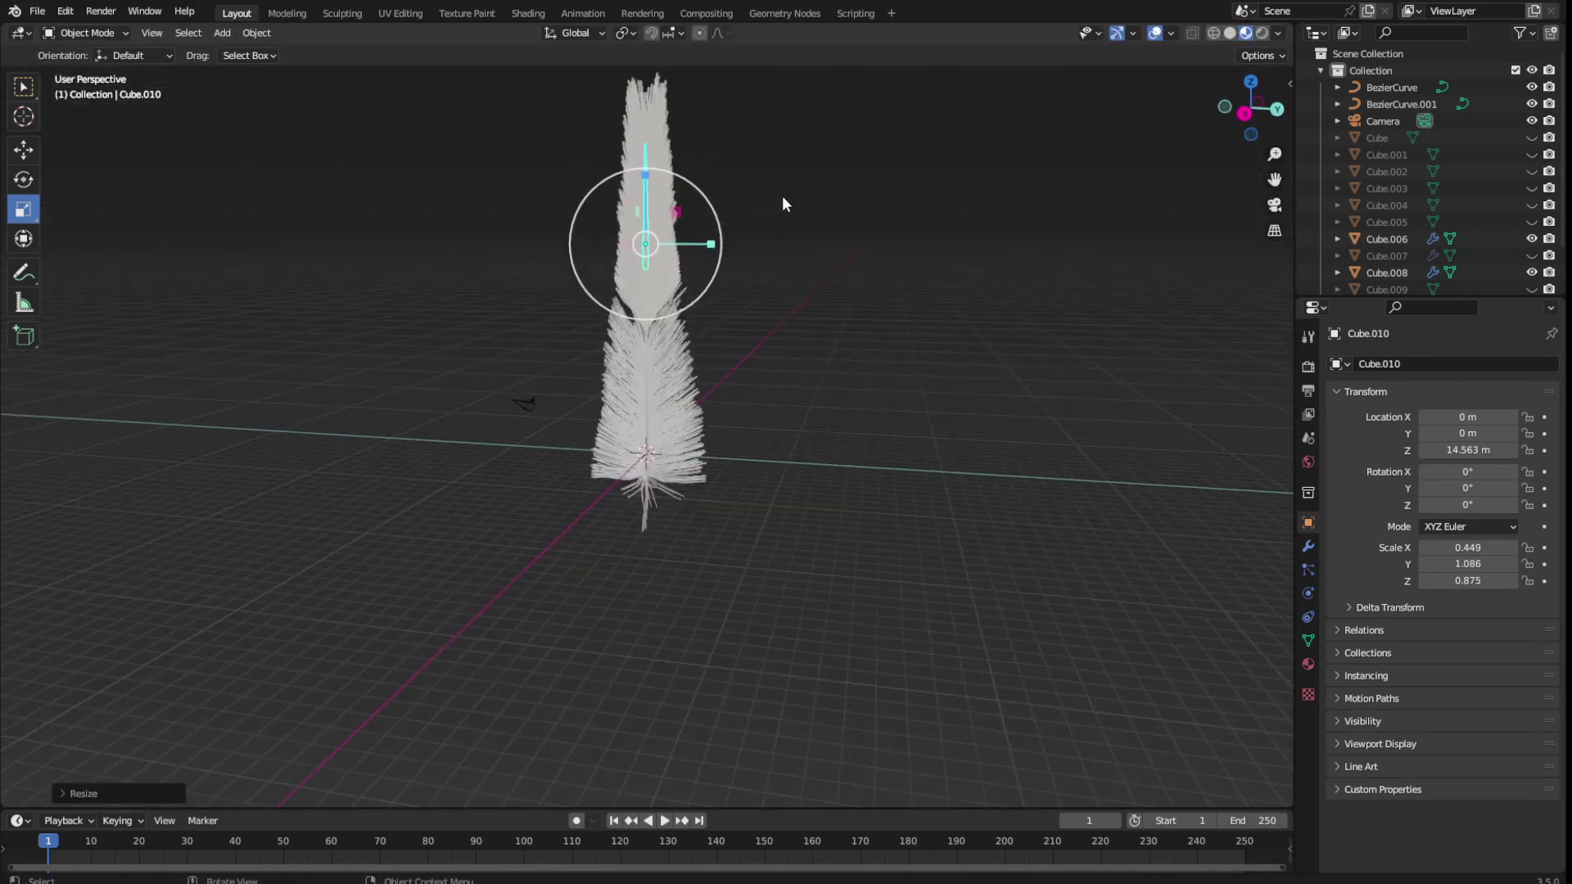
left_click_drag(712, 248, 624, 233)
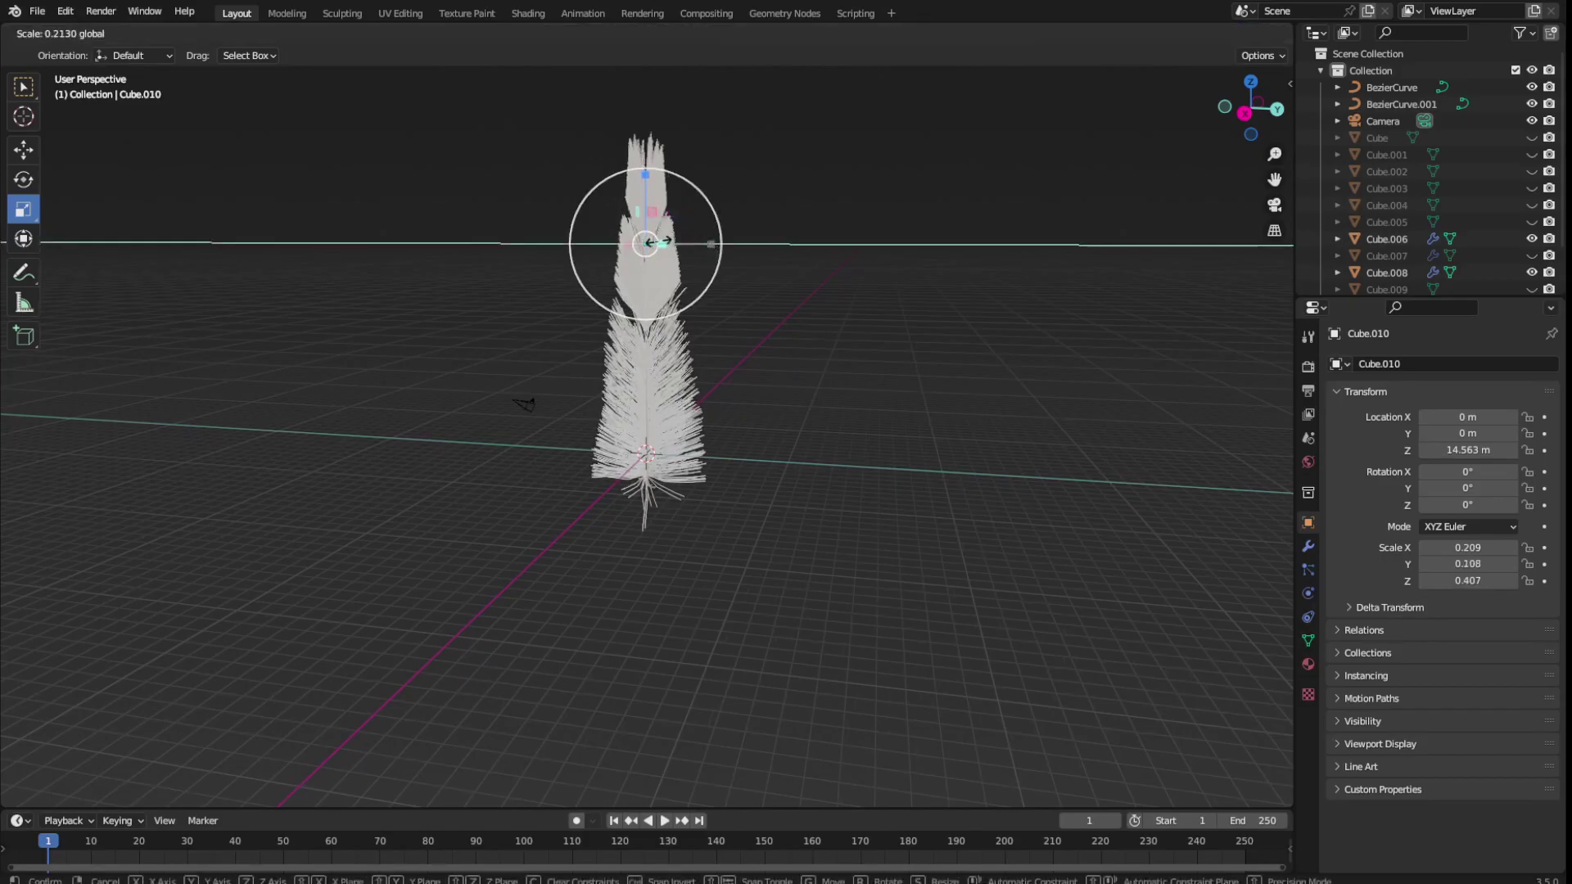
right_click(624, 233)
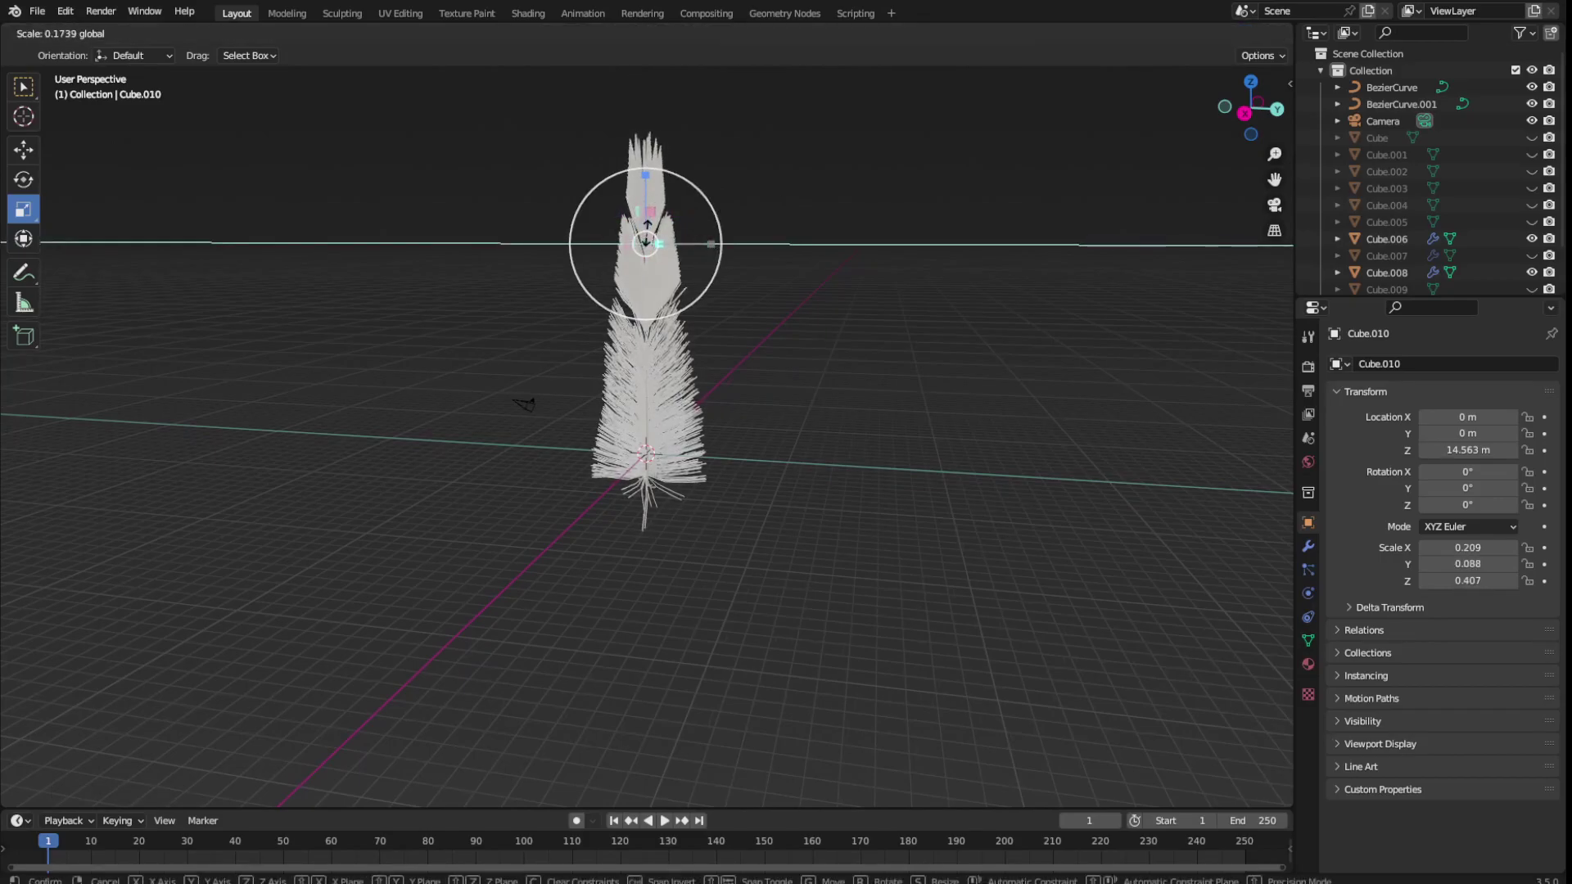
mouse_move(643, 238)
middle_mouse_down()
mouse_move(709, 249)
mouse_move(689, 242)
mouse_move(897, 210)
middle_mouse_up()
key("ctrl+z")
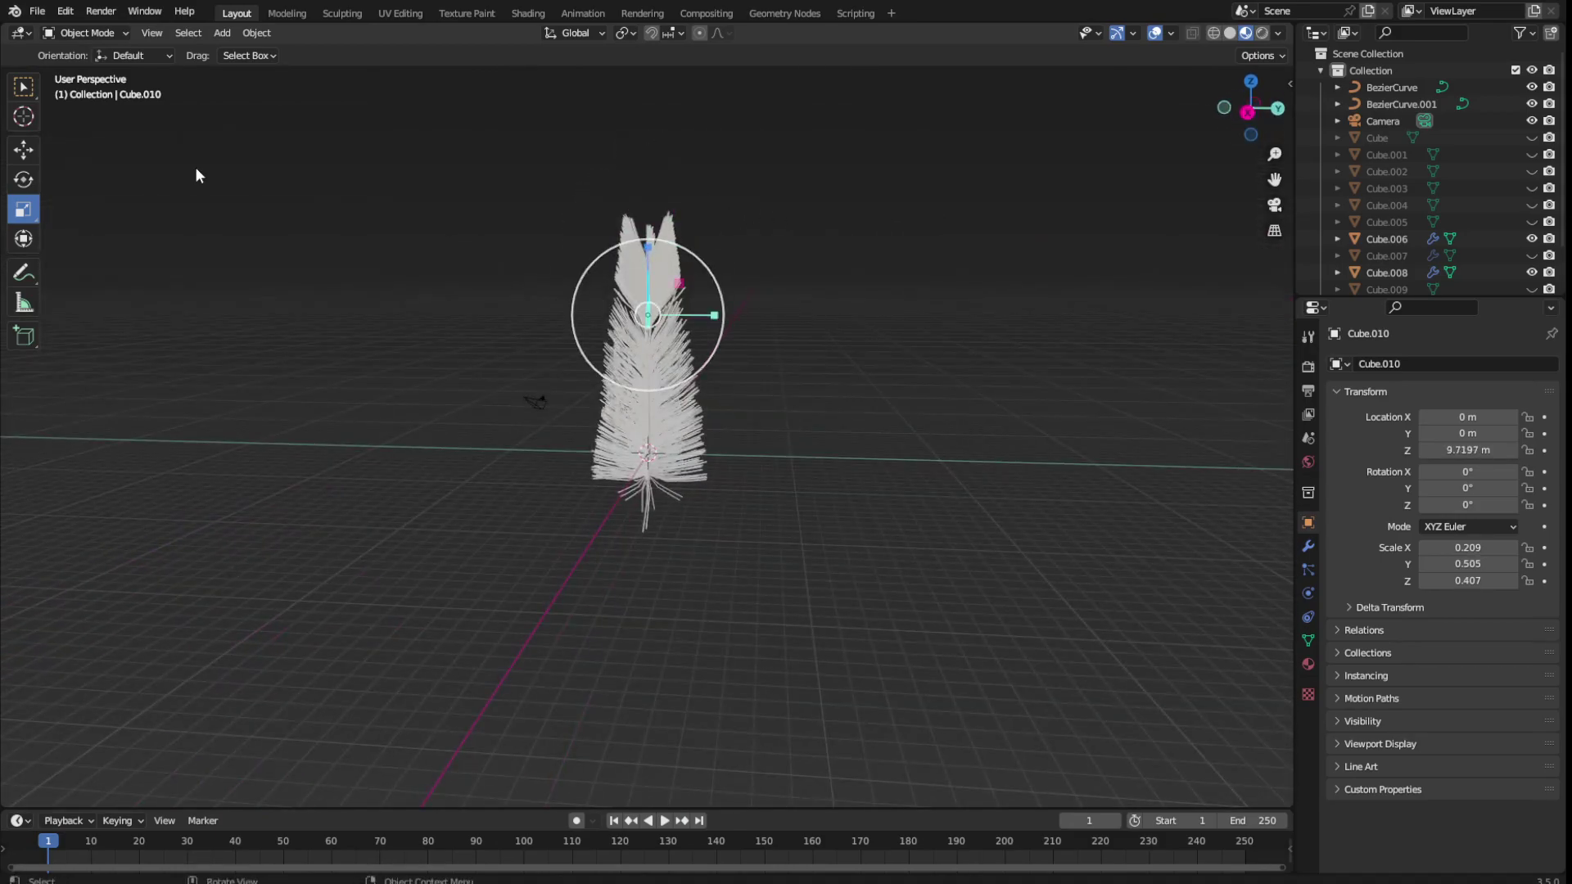
Scale the tip block to 0.209, 0.231, 0.927, slimmer front to back and taller
left_click(32, 159)
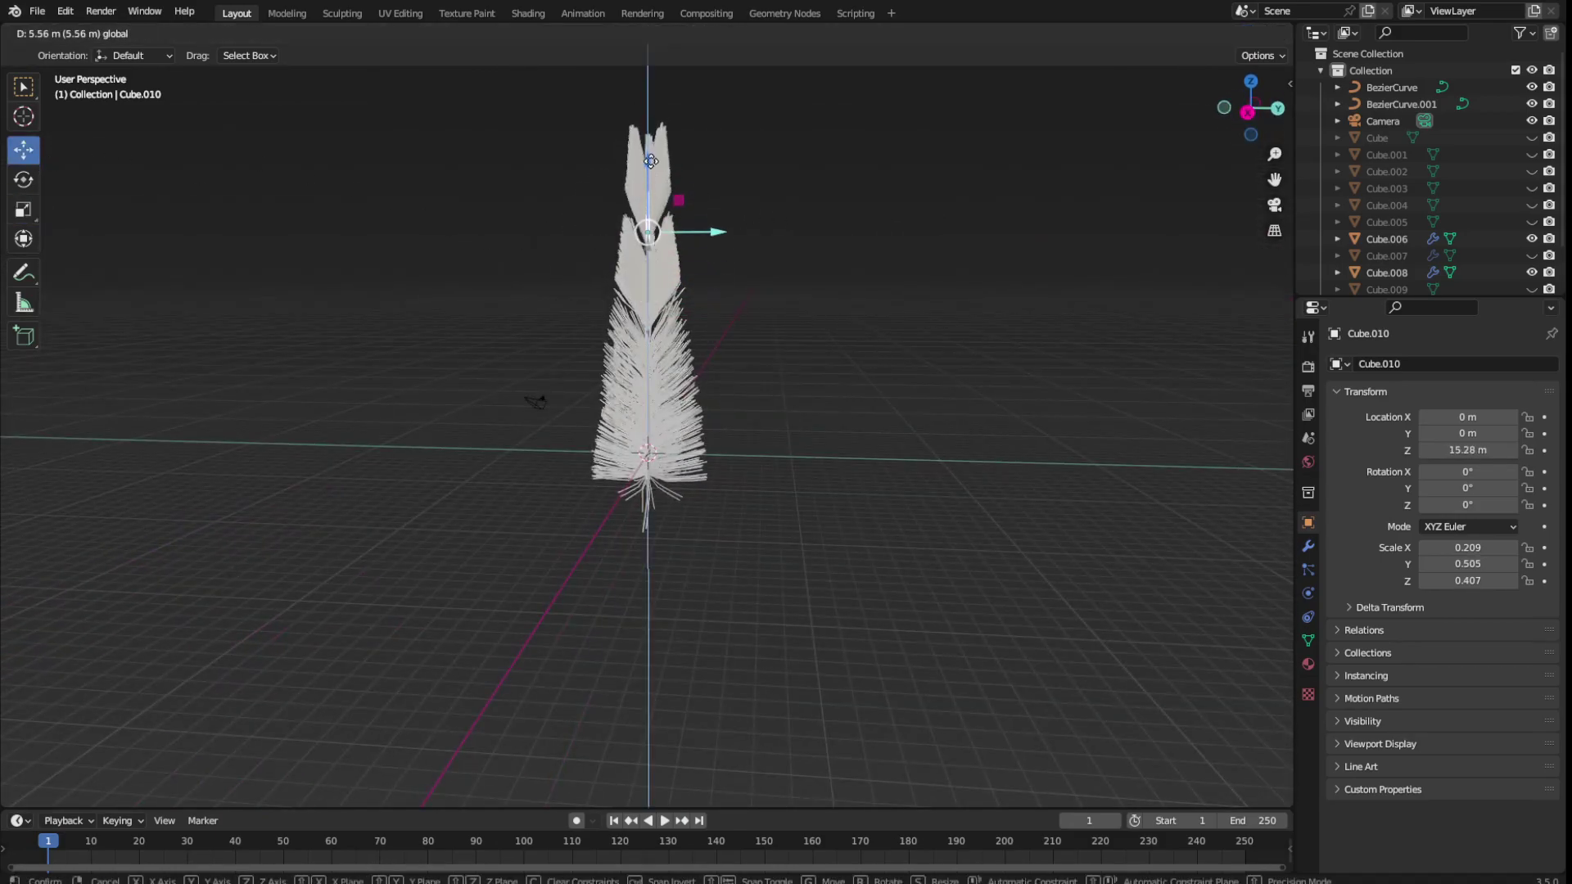
left_click(641, 156)
left_click(24, 208)
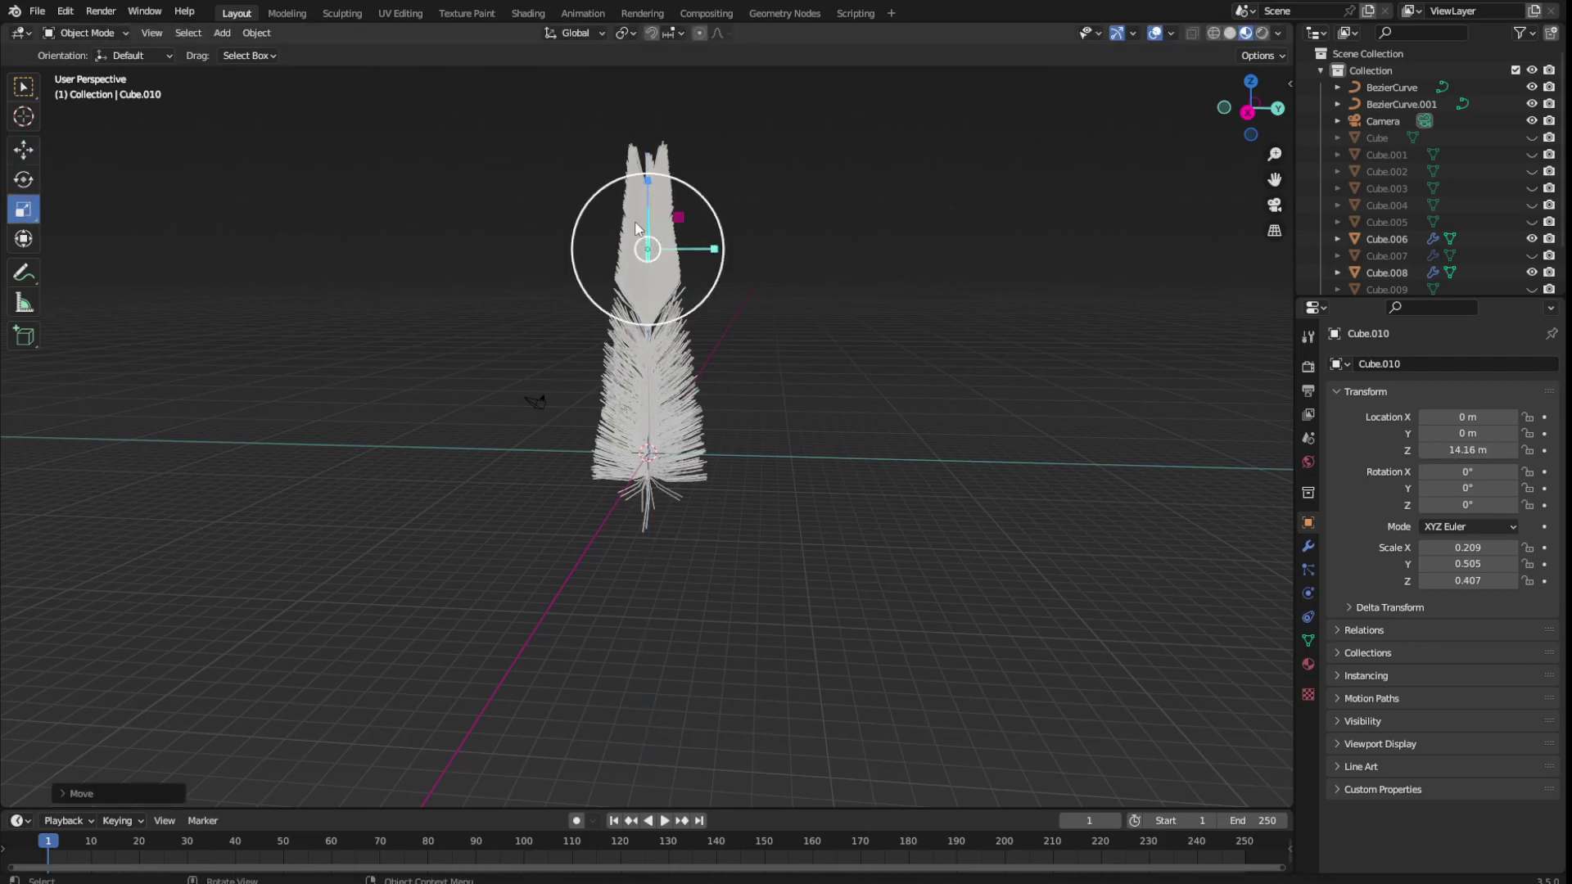
mouse_move(724, 259)
left_mouse_down()
mouse_move(546, 244)
mouse_move(638, 232)
mouse_move(681, 253)
left_mouse_up()
left_click_drag(648, 180, 655, 67)
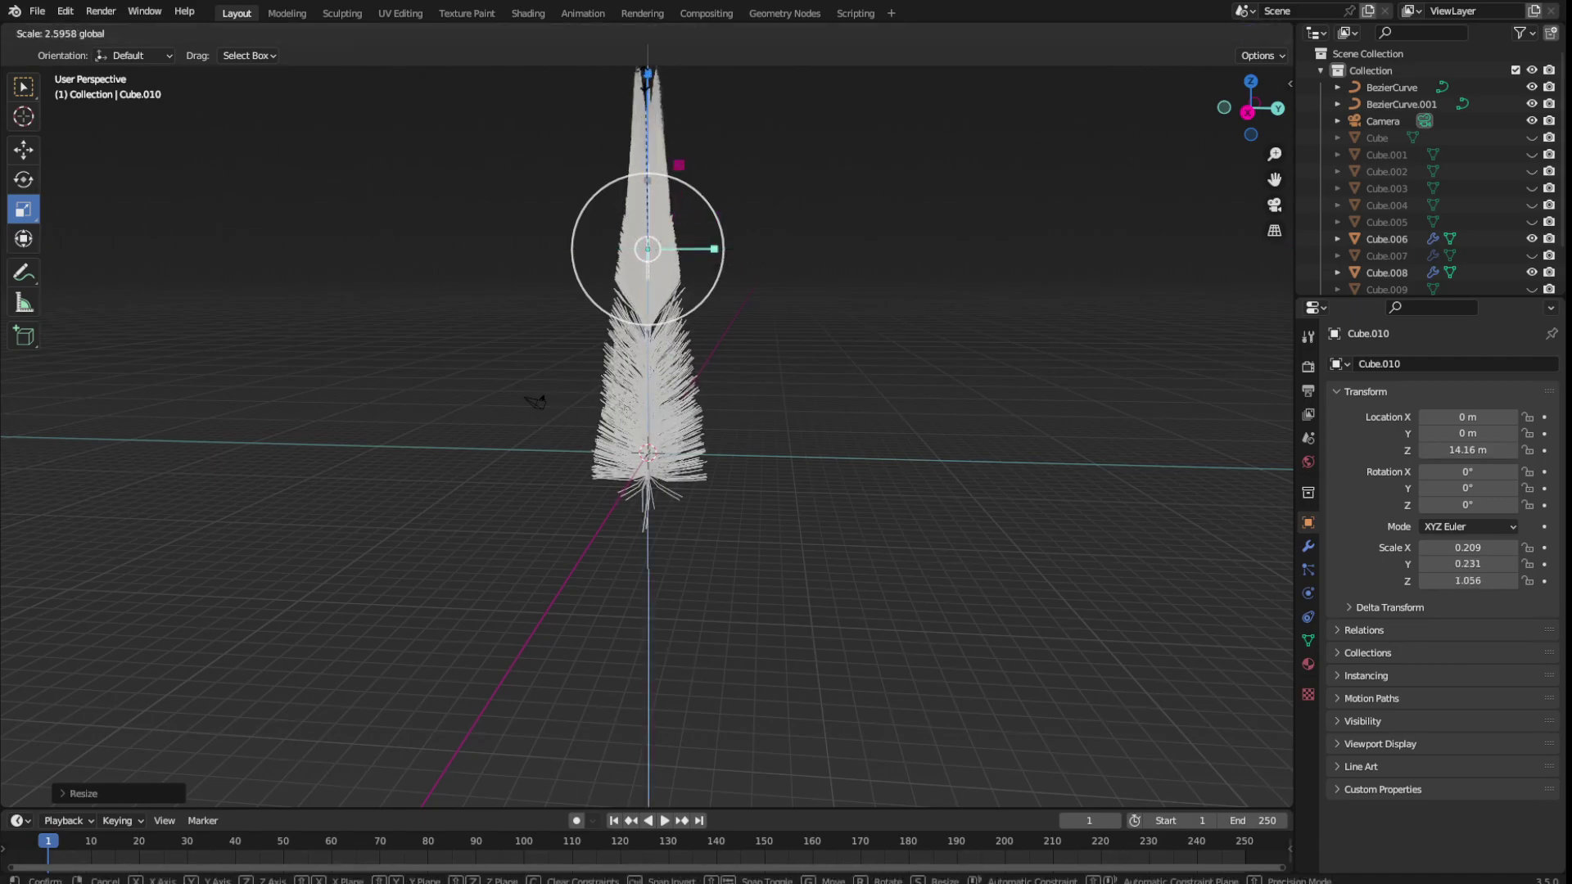
mouse_move(716, 155)
middle_mouse_down()
mouse_move(748, 247)
mouse_move(694, 208)
mouse_move(538, 262)
mouse_move(755, 245)
middle_mouse_up()
left_click_drag(526, 158, 745, 263)
left_click_drag(516, 182, 783, 316)
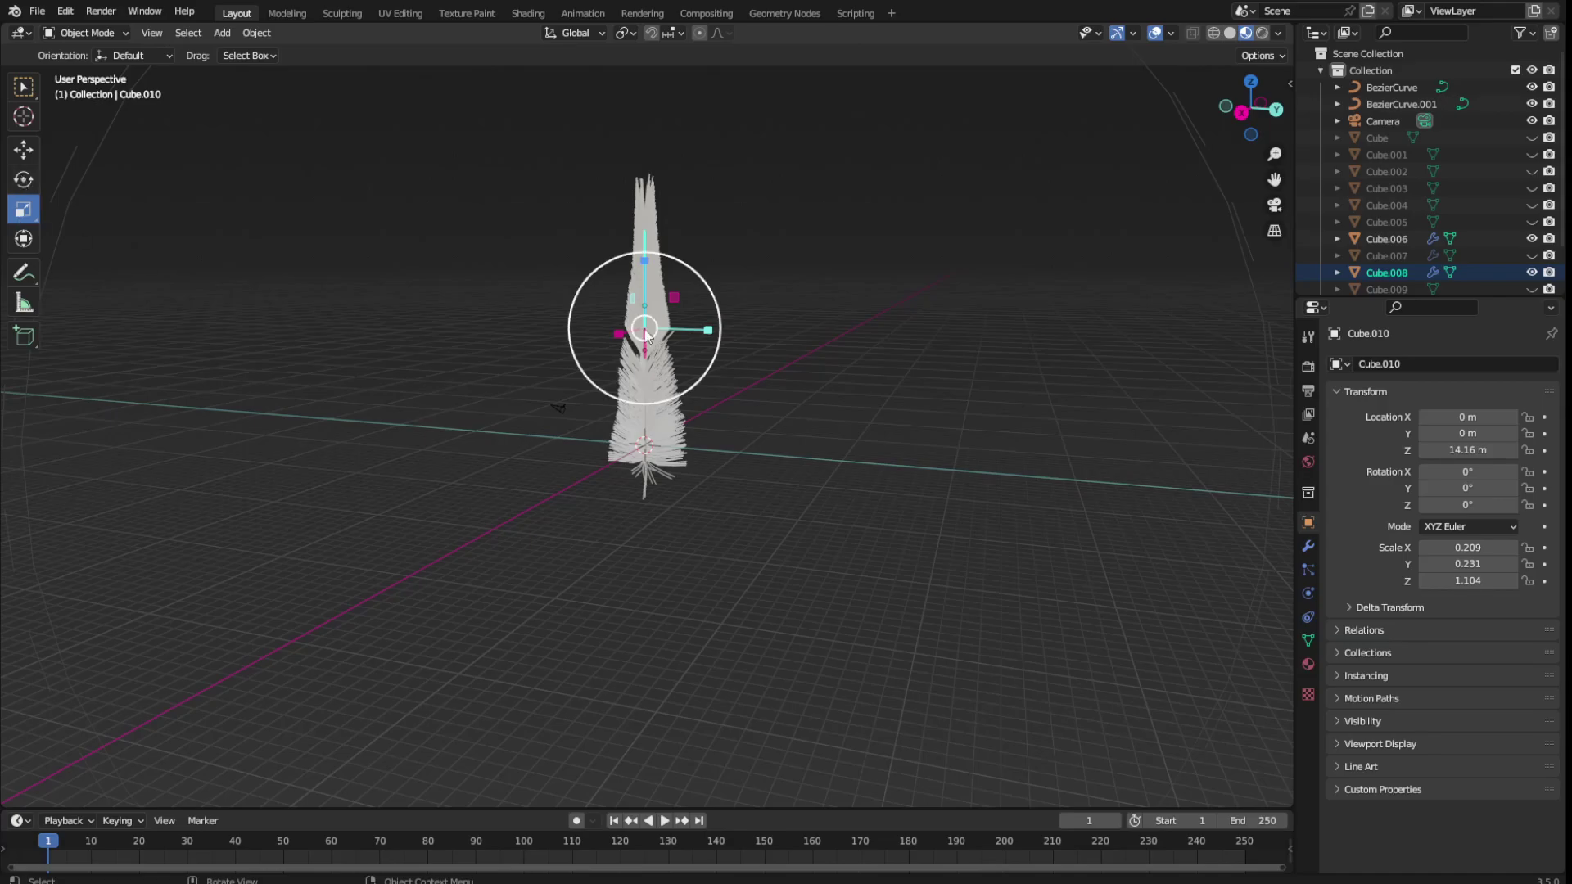
mouse_move(642, 259)
left_mouse_down()
mouse_move(641, 278)
mouse_move(559, 305)
left_mouse_up()
Raise the tip block to Z 12.814 m and save the file
left_click(23, 150)
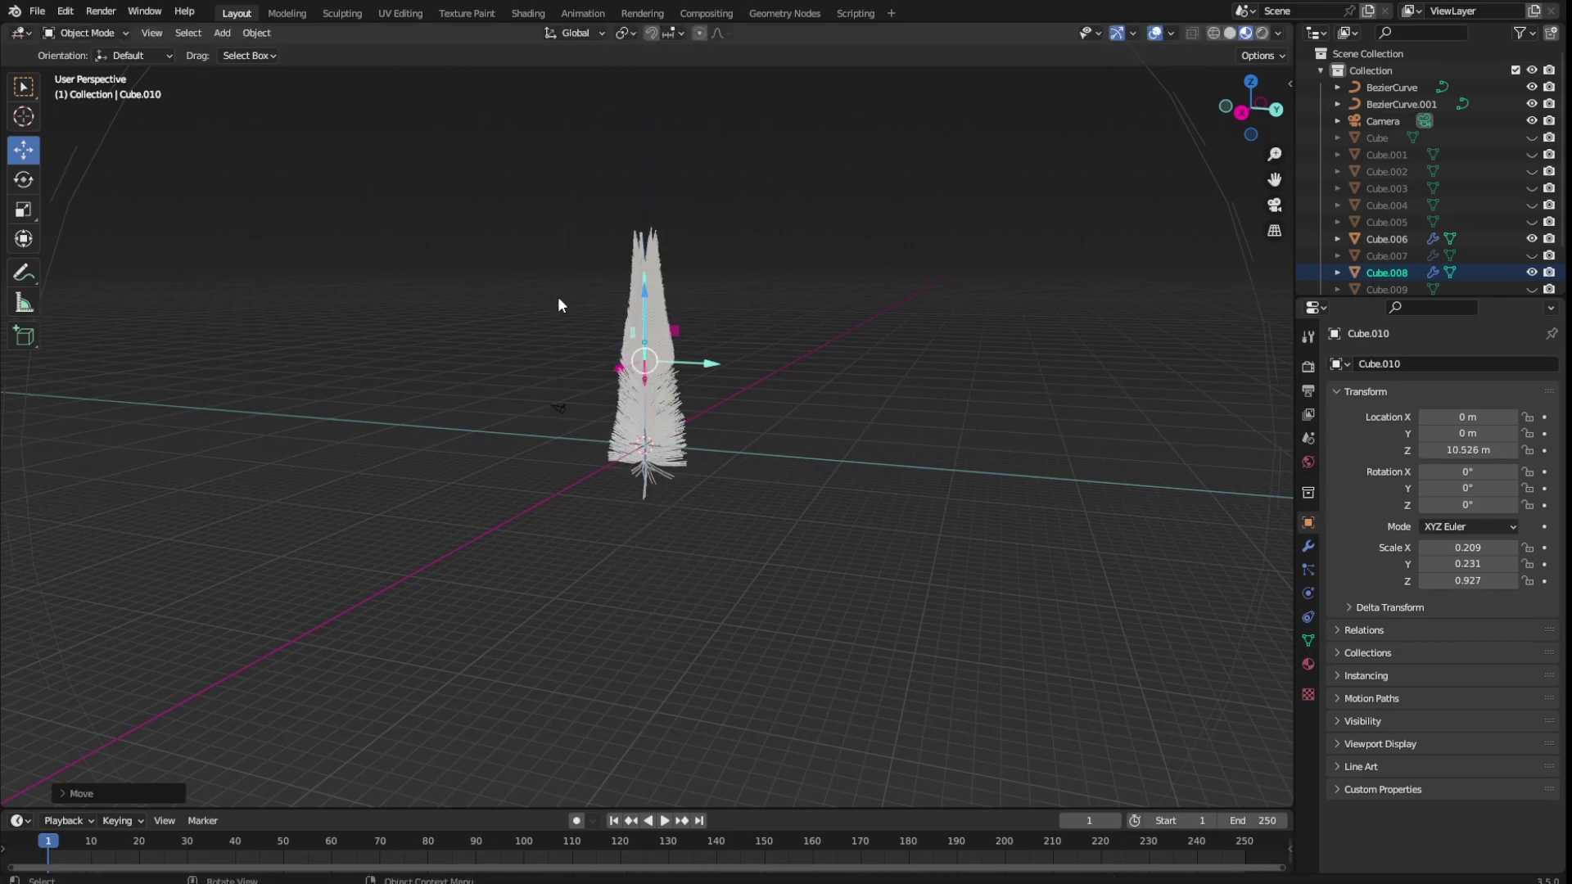
left_click_drag(643, 284, 817, 367)
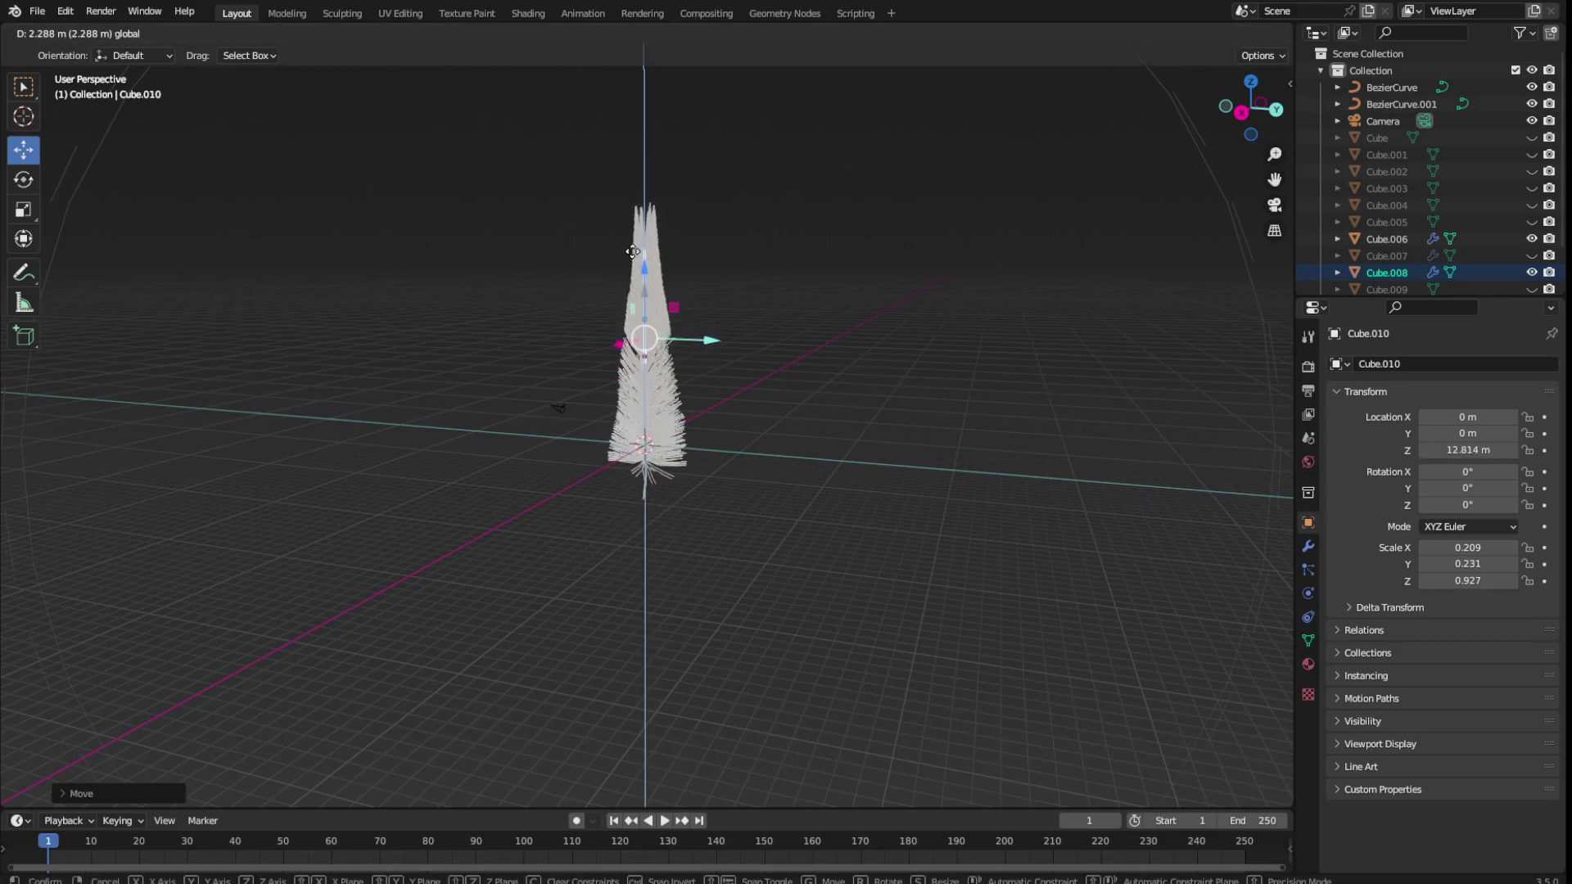
mouse_move(802, 384)
middle_mouse_down()
mouse_move(718, 361)
mouse_move(743, 365)
middle_mouse_up()
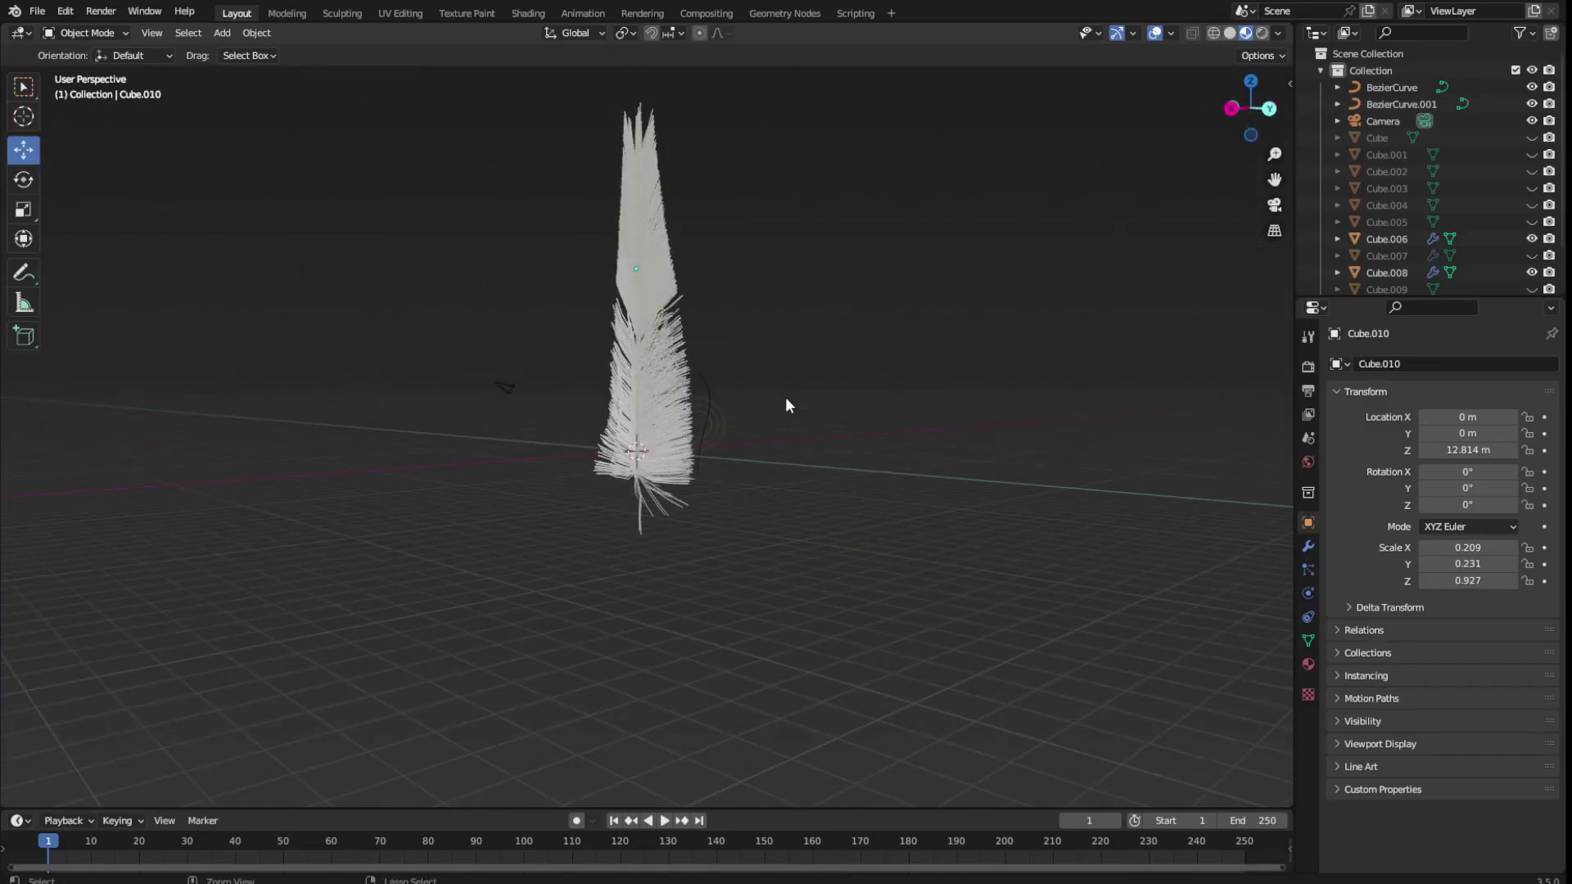
key("ctrl+s")
scroll(786, 399, "up", 3)
middle_click_drag(824, 419, 656, 442)
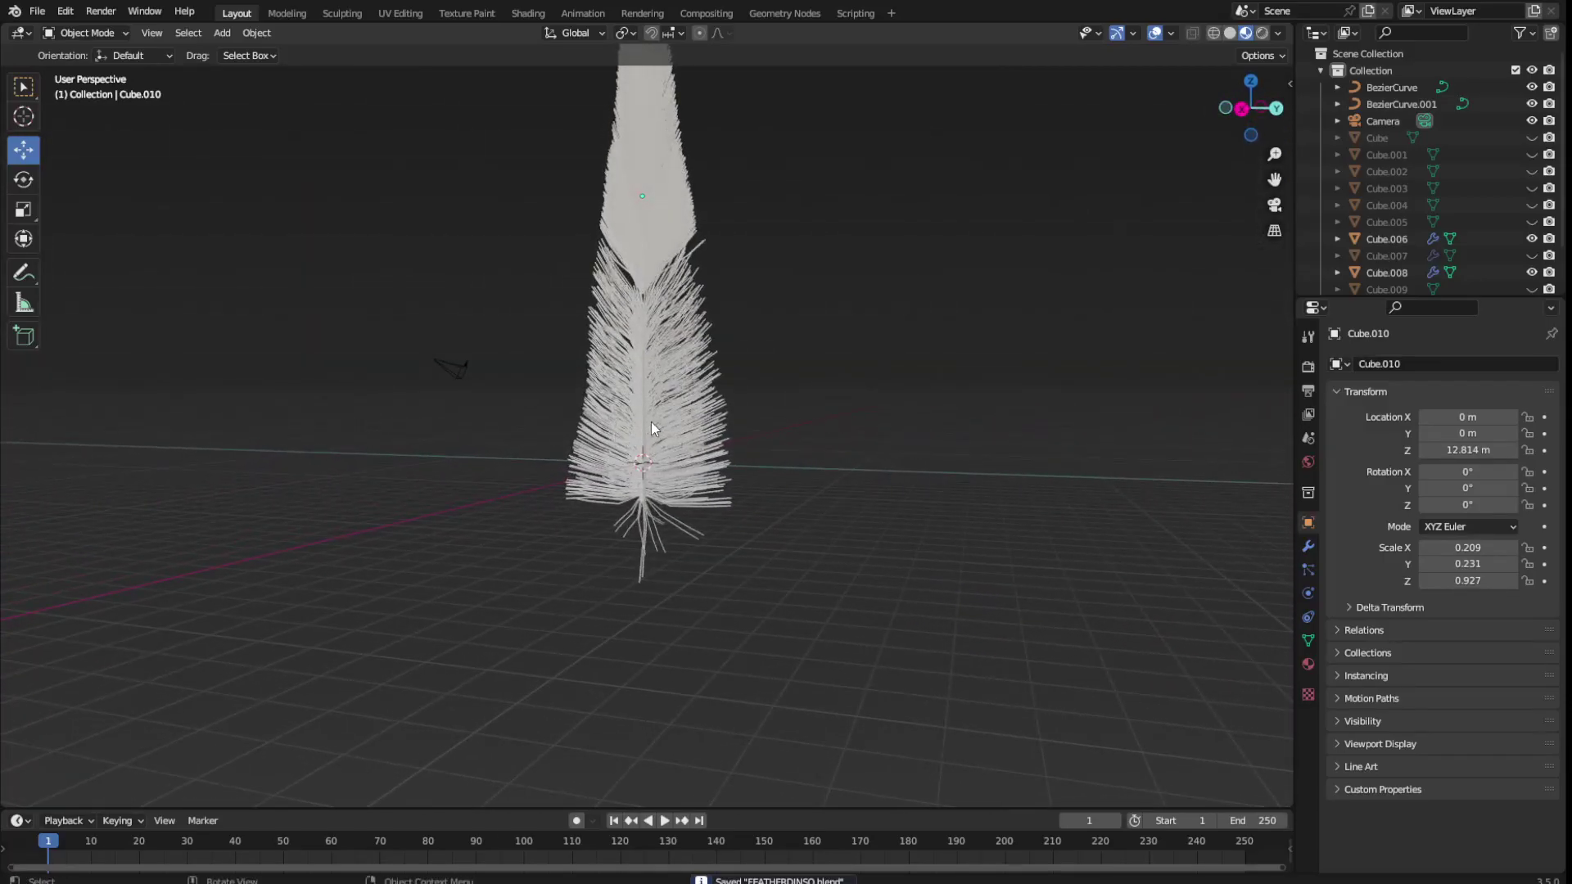
left_click(242, 37)
mouse_move(247, 52)
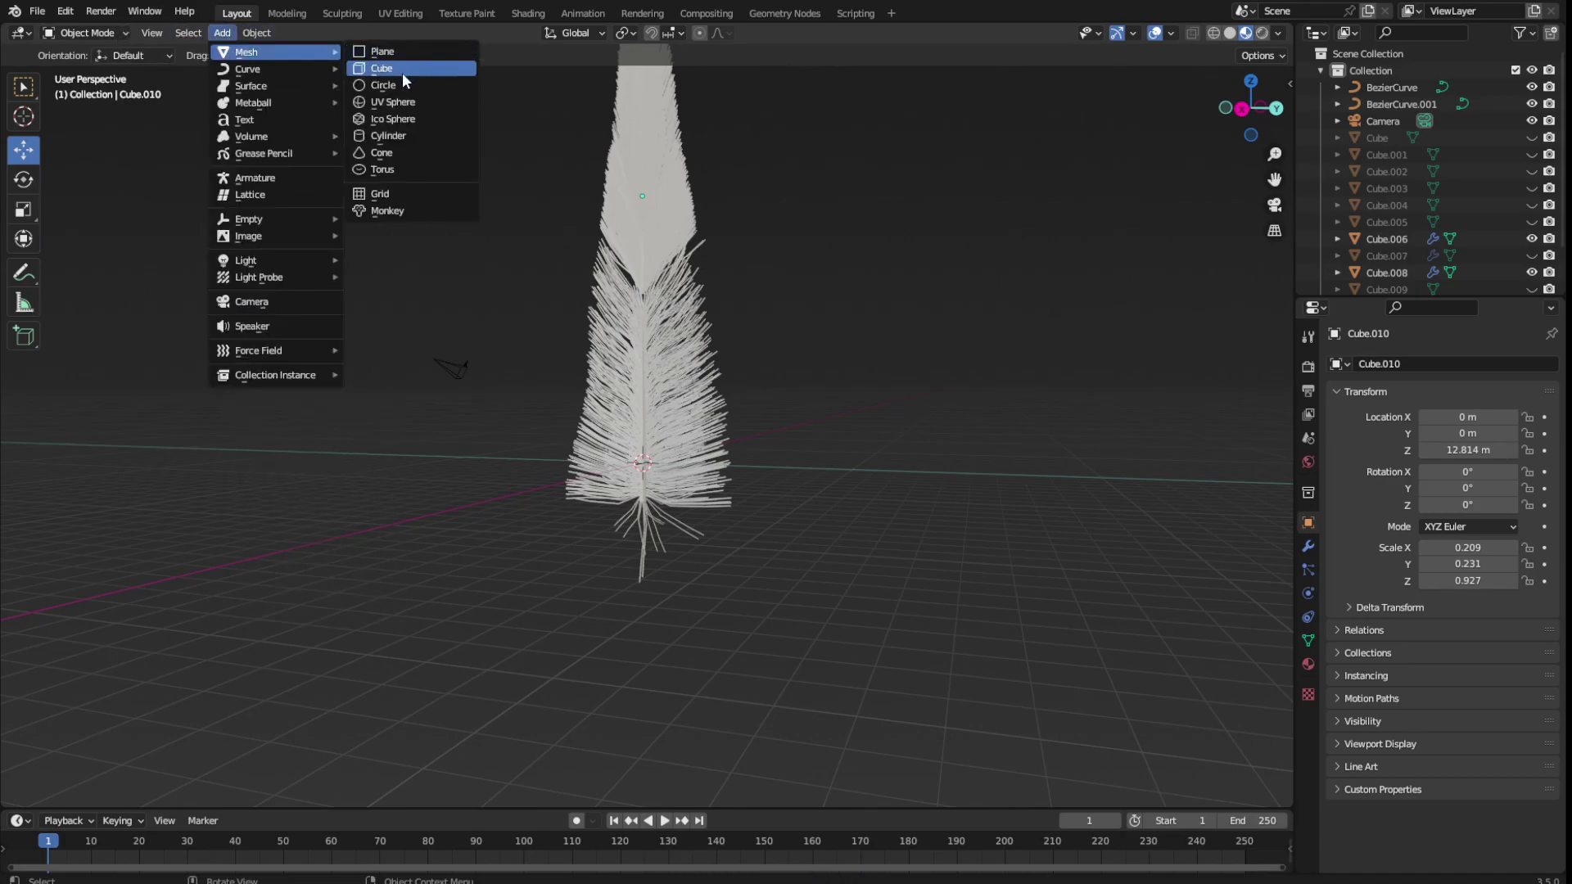
Add a cube, stretch it to Z scale 5.873, and bevel its edges in Edit Mode
left_click(401, 70)
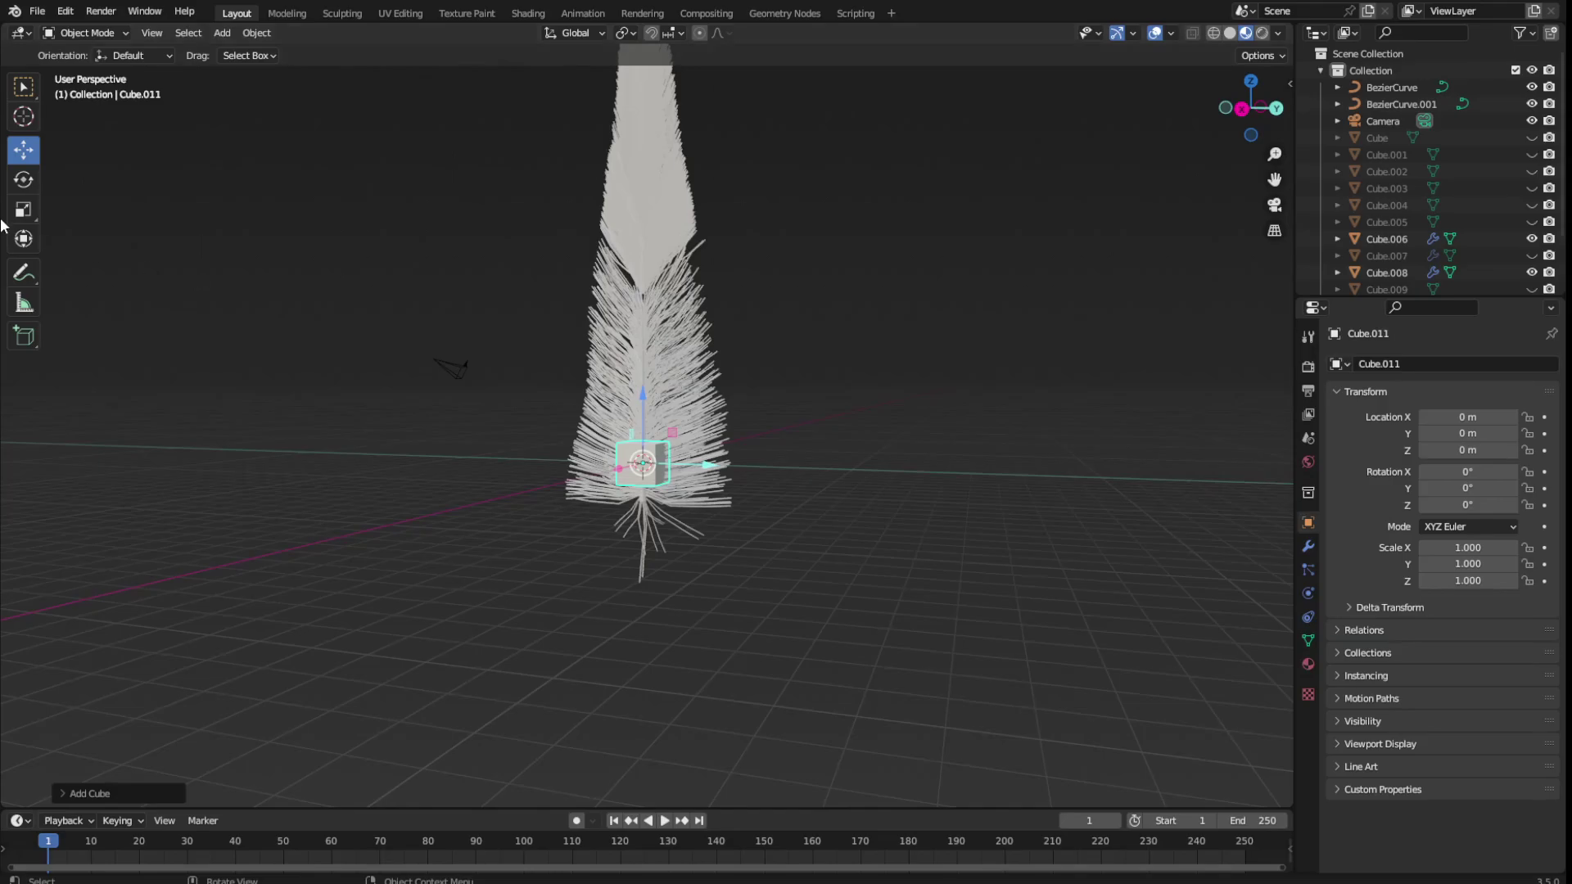
left_click(23, 210)
left_click_drag(652, 404, 655, 61)
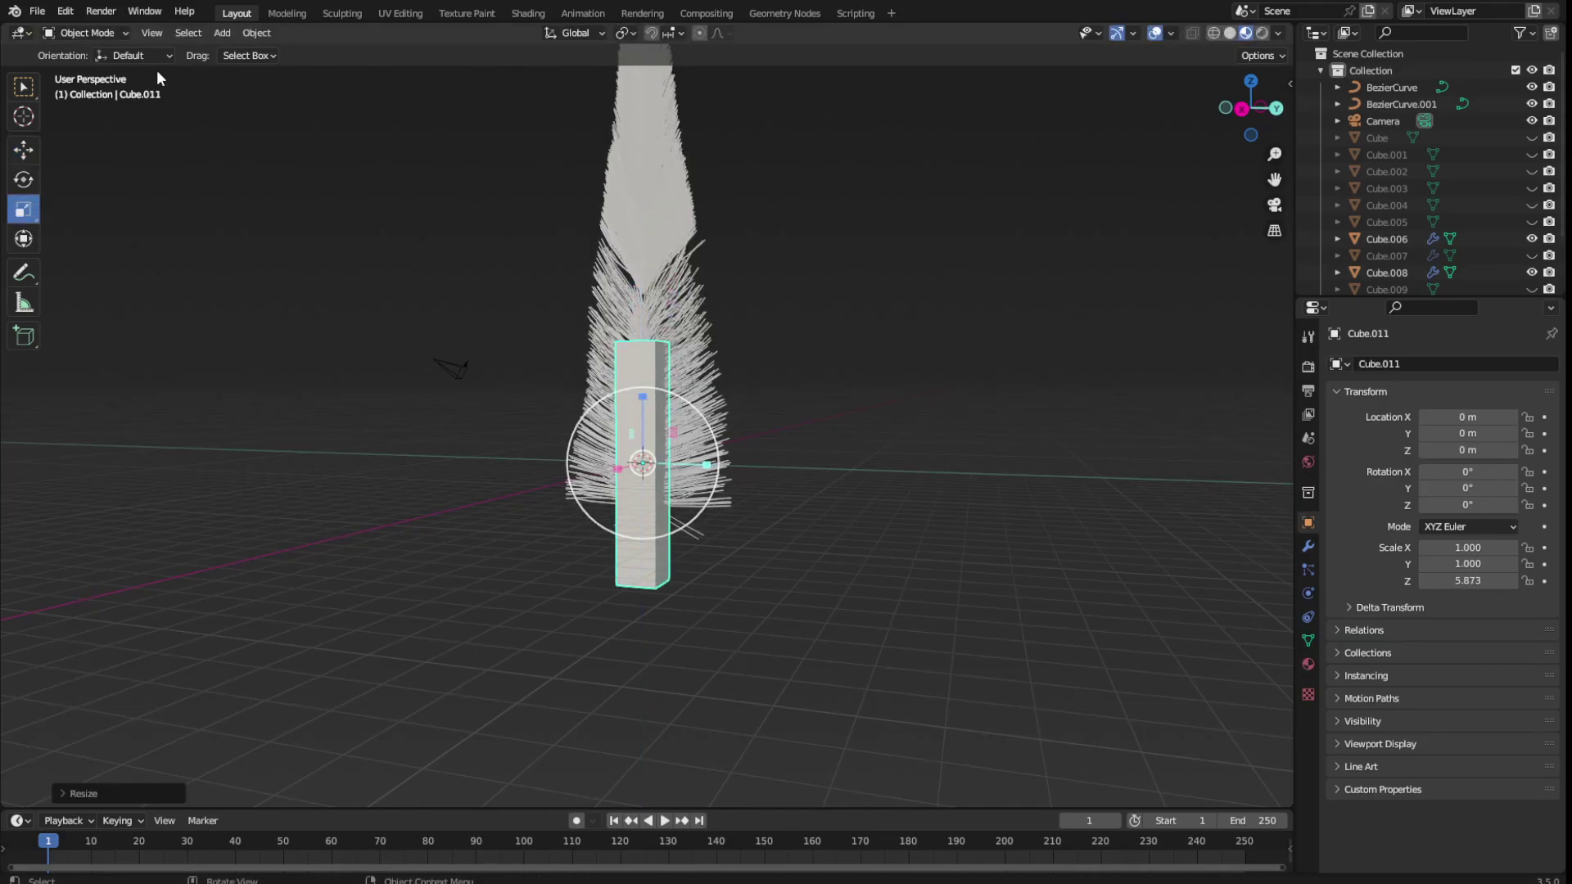
left_click(115, 33)
left_click(82, 81)
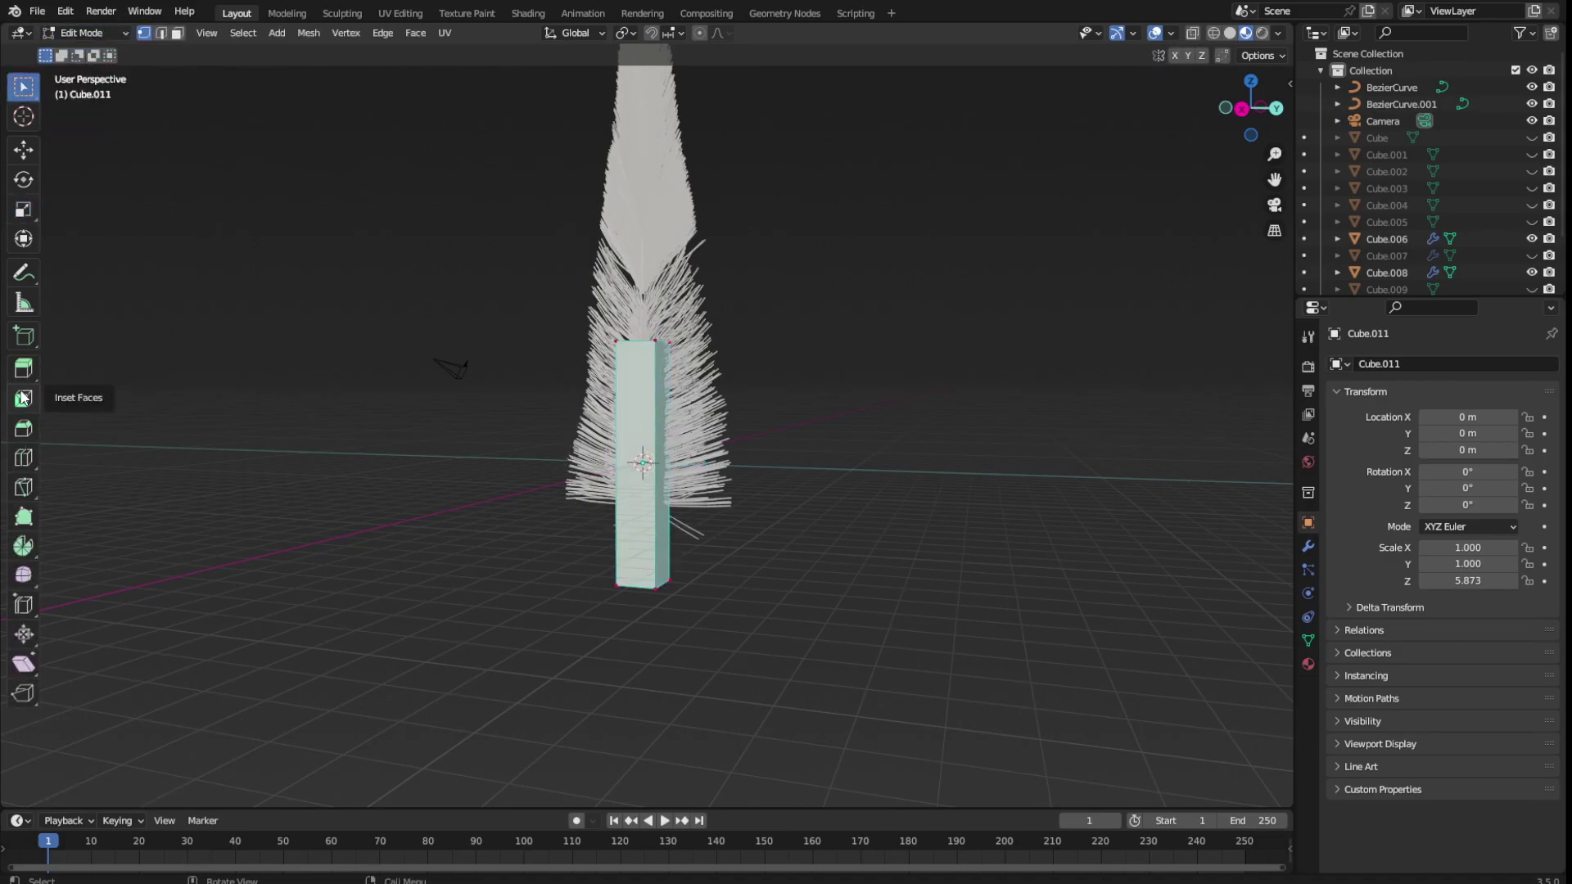
left_click(23, 427)
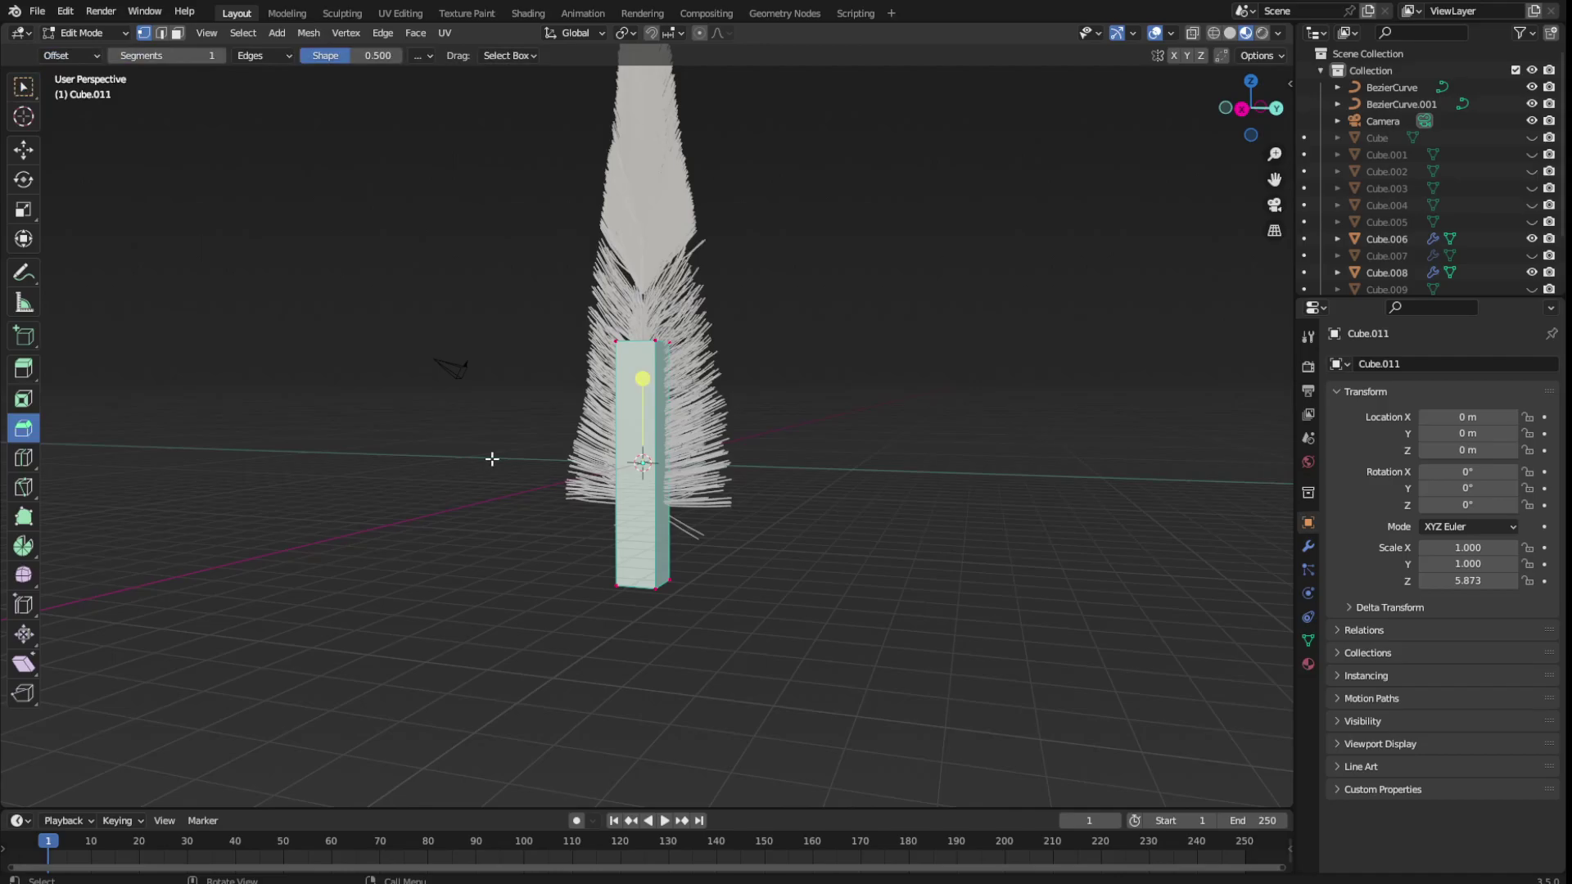
mouse_move(643, 386)
left_mouse_down()
mouse_move(765, 442)
mouse_move(727, 445)
left_mouse_up()
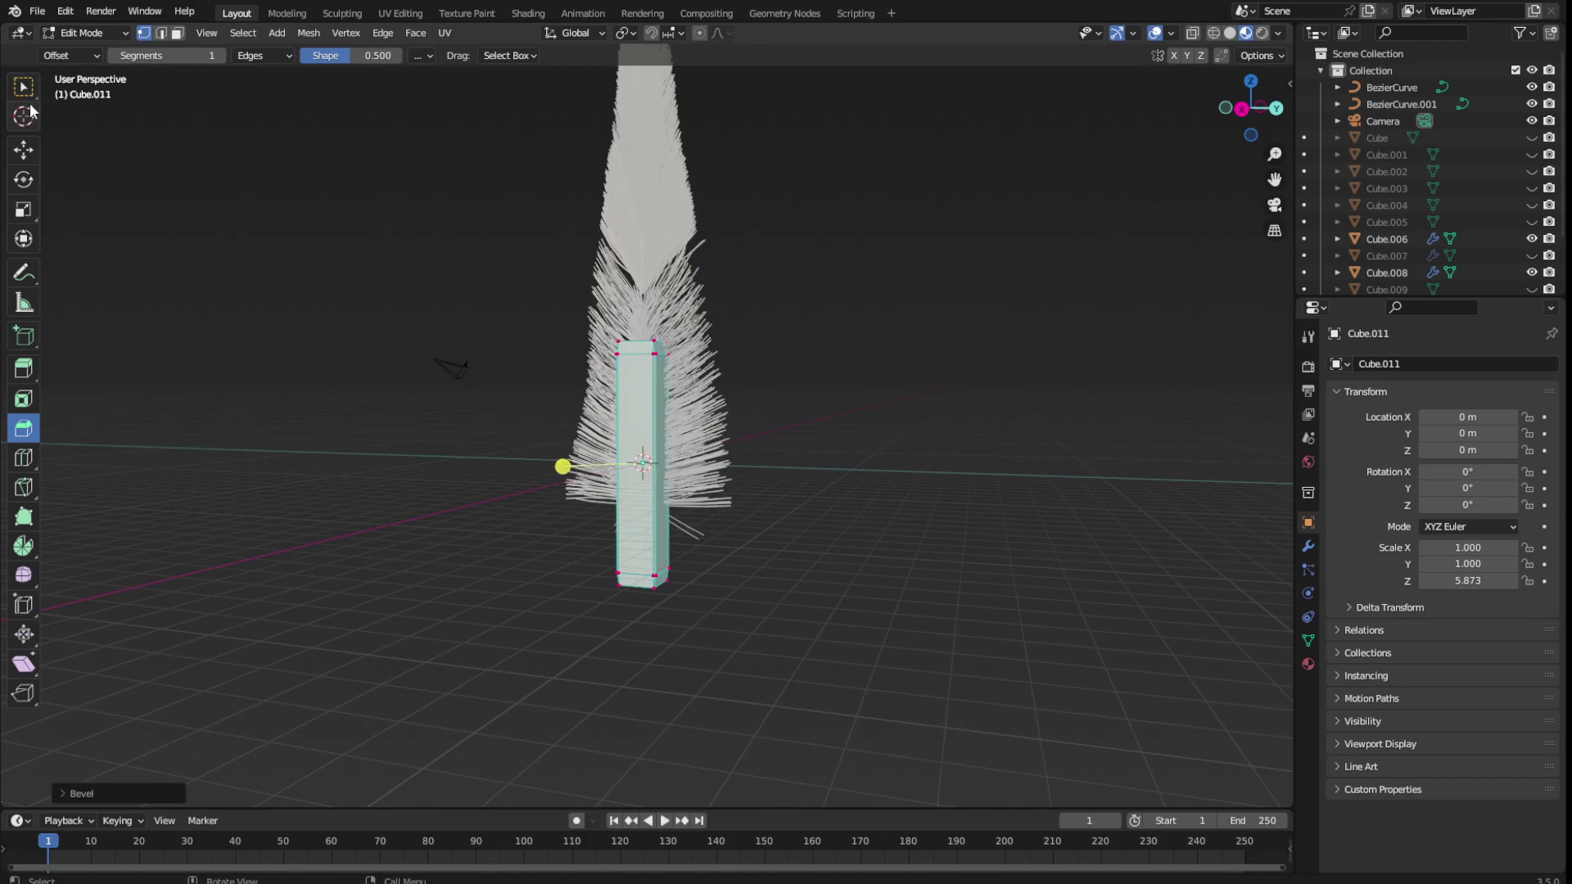
Select the column's top vertices and scale them down to taper it
left_click_drag(200, 130, 631, 386)
mouse_move(835, 414)
middle_mouse_down()
mouse_move(768, 417)
mouse_move(394, 312)
middle_mouse_up()
middle_click_drag(772, 407, 497, 281)
left_click_drag(498, 281, 877, 435)
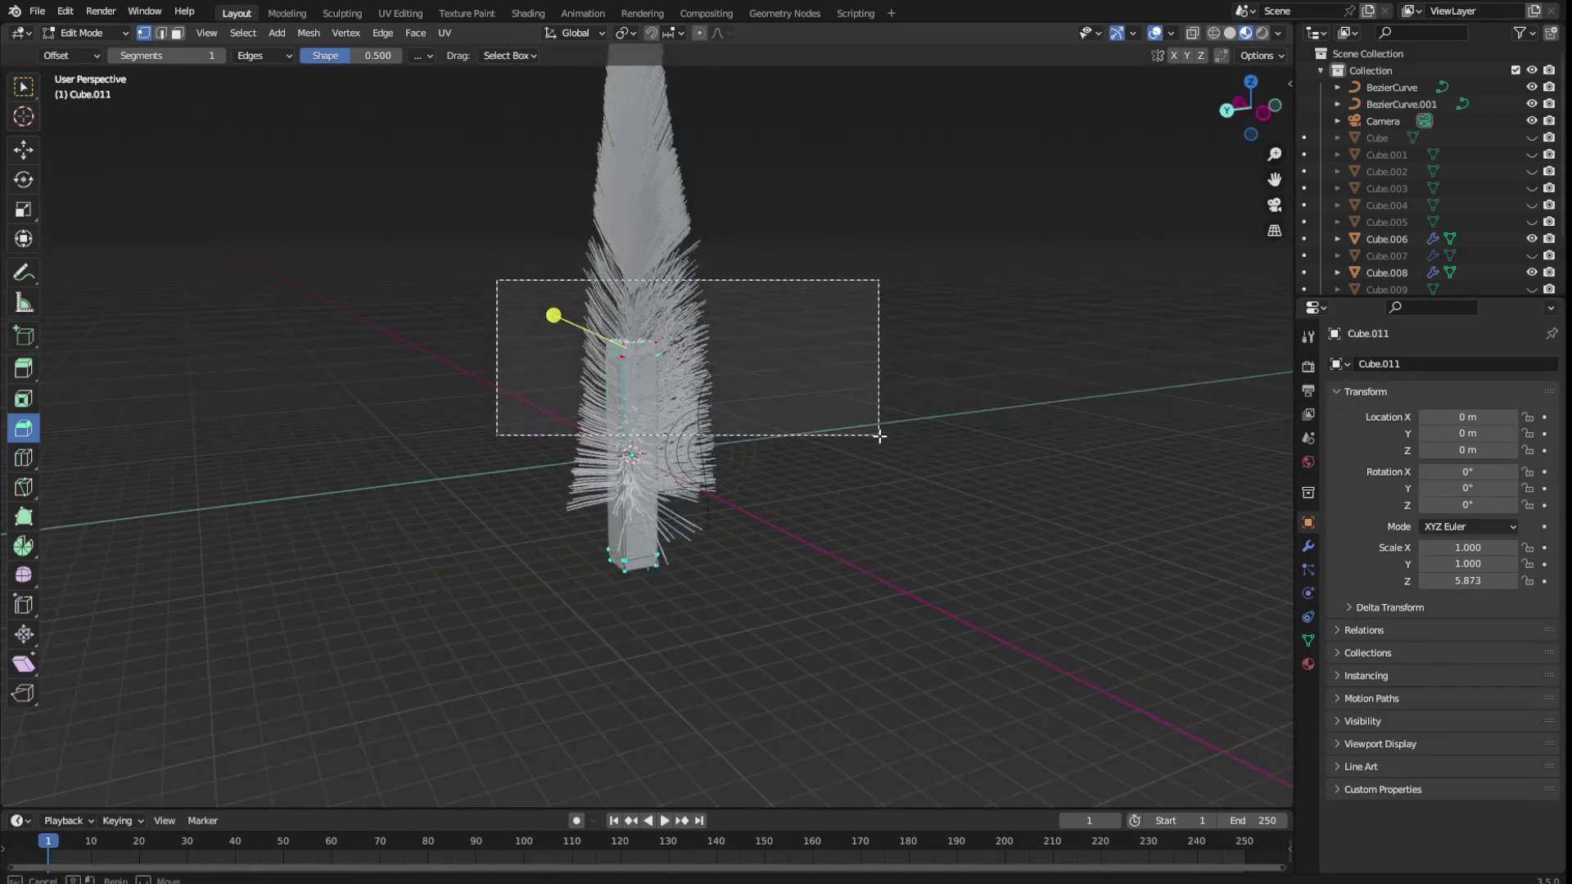
middle_click_drag(877, 434, 785, 400)
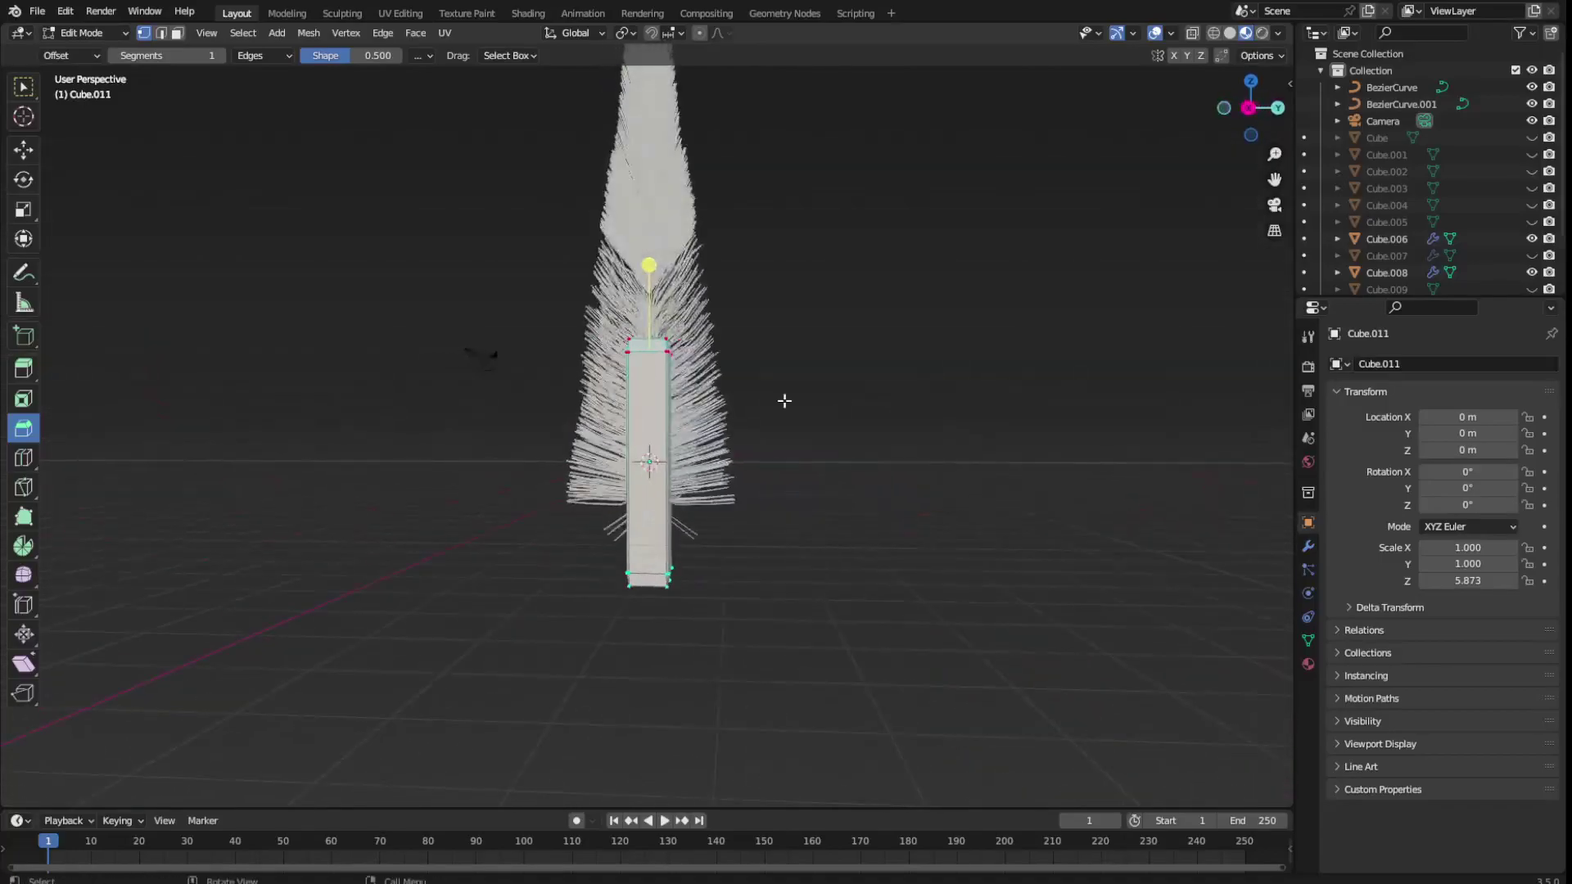
left_click(23, 209)
left_click_drag(714, 350, 651, 348)
mouse_move(811, 429)
middle_mouse_down()
mouse_move(623, 385)
mouse_move(639, 413)
middle_mouse_up()
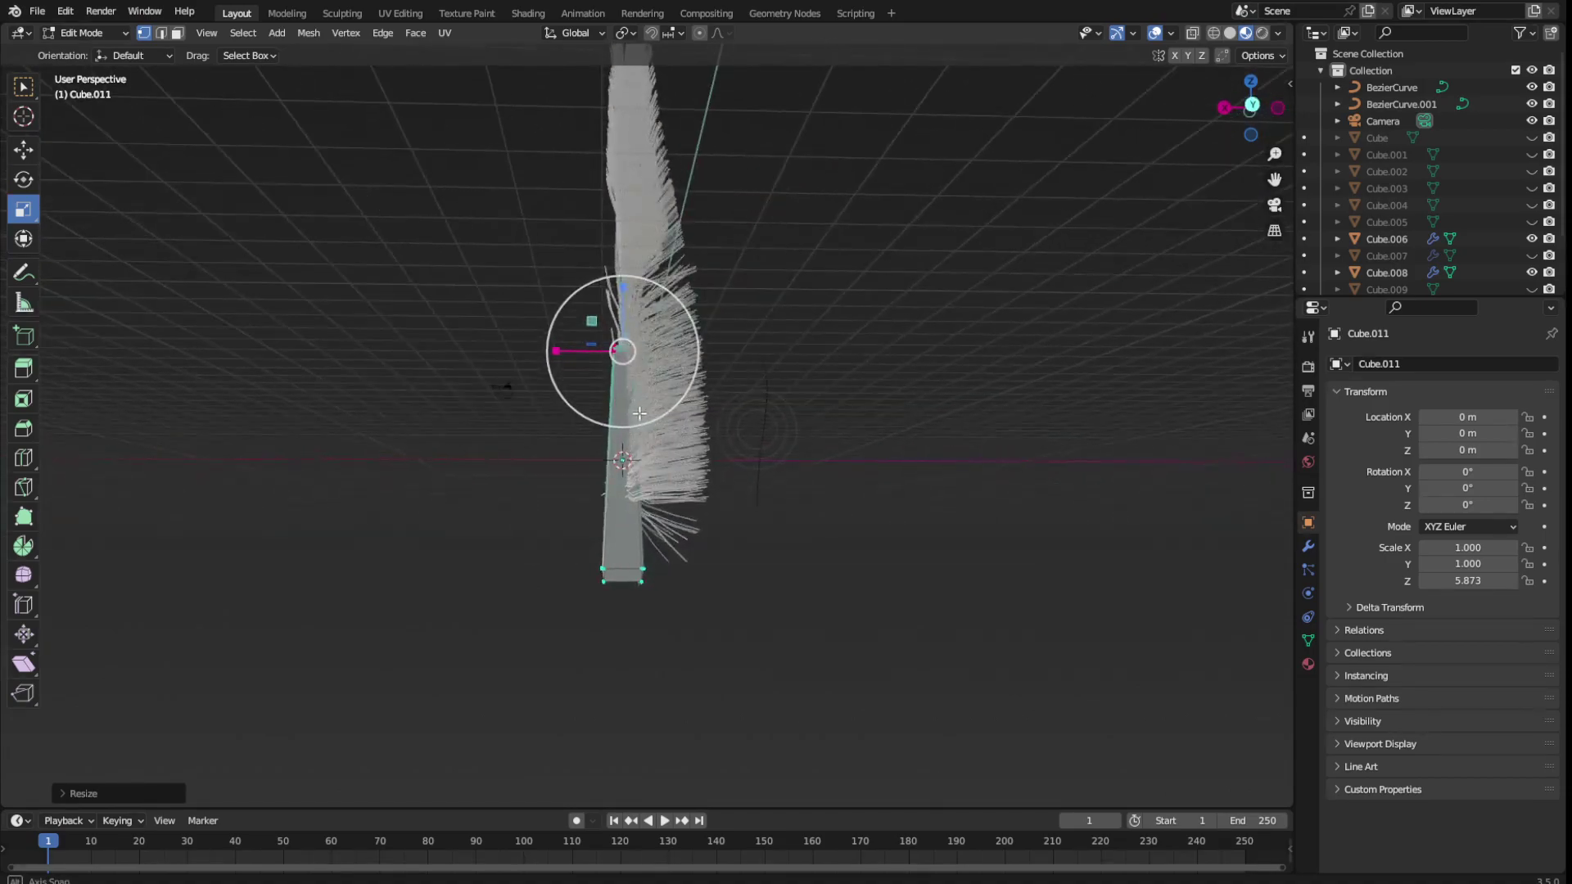
In Object Mode, scale the column into a thin stem of 0.341, 0.341, 3.316
left_click(111, 37)
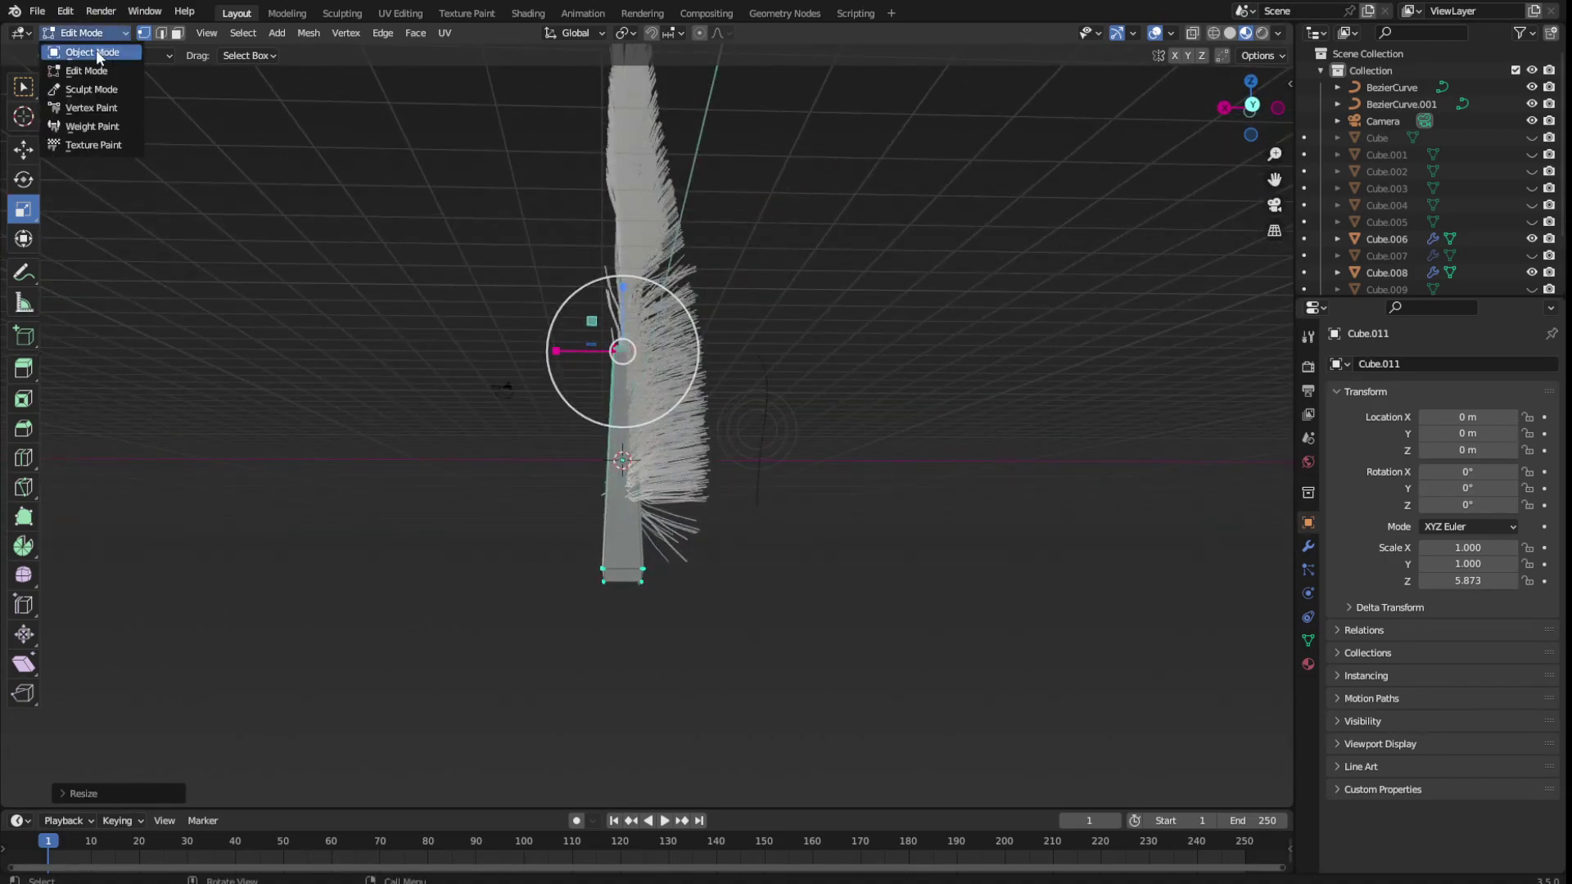
left_click_drag(692, 509, 646, 478)
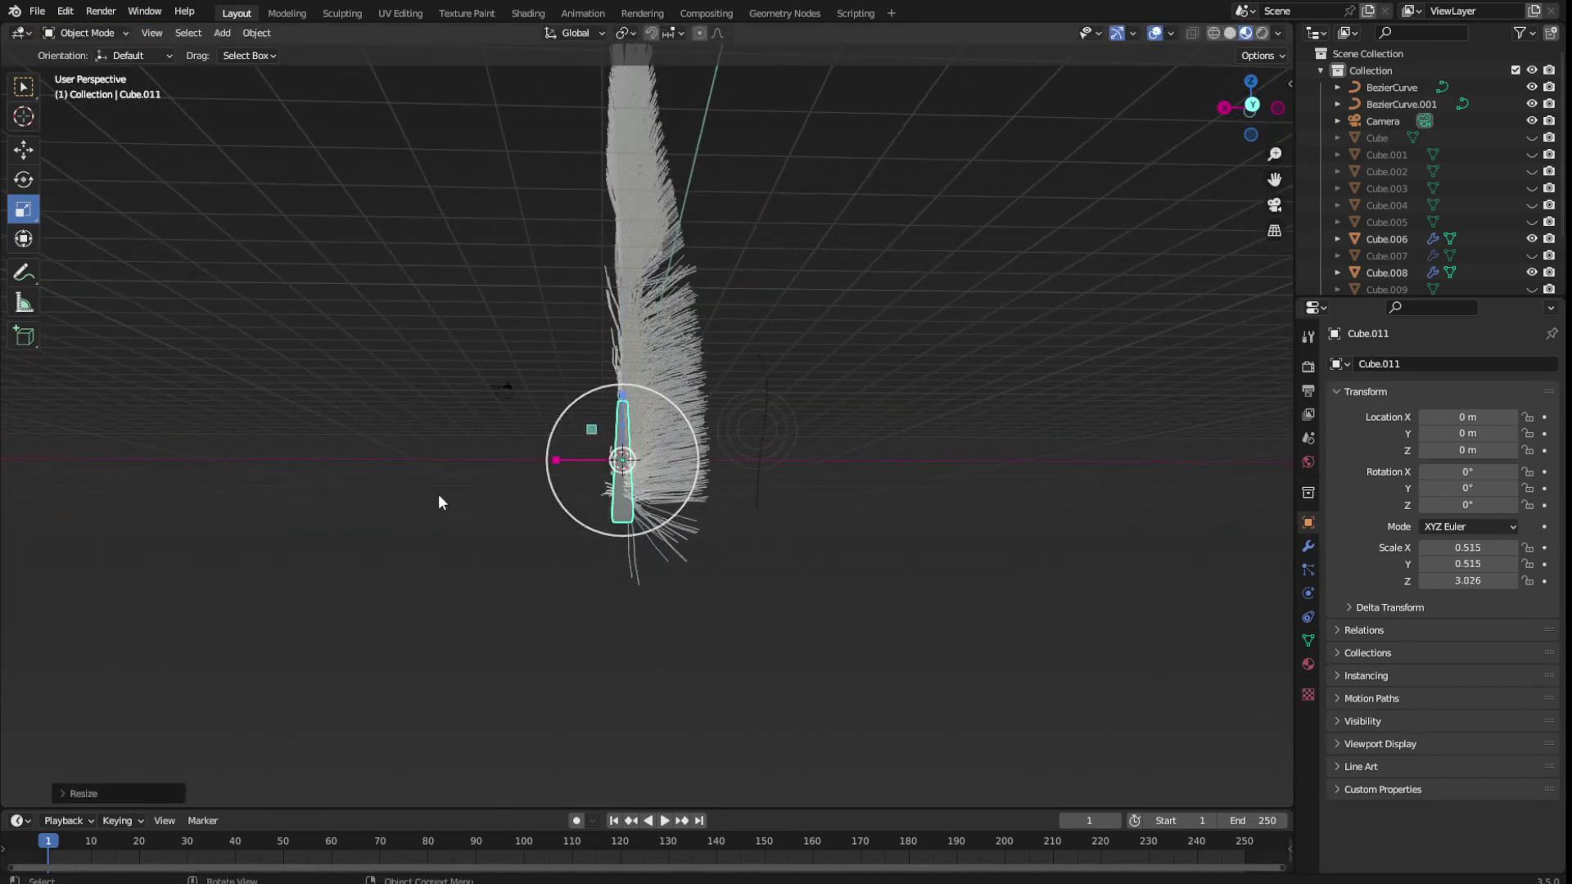
middle_click_drag(439, 493, 569, 537)
mouse_move(642, 392)
left_mouse_down()
mouse_move(622, 342)
mouse_move(696, 532)
left_mouse_up()
left_click(23, 149)
scroll(690, 595, "up", 2)
mouse_move(689, 596)
middle_mouse_down()
mouse_move(645, 588)
mouse_move(565, 635)
middle_mouse_up()
left_click(30, 216)
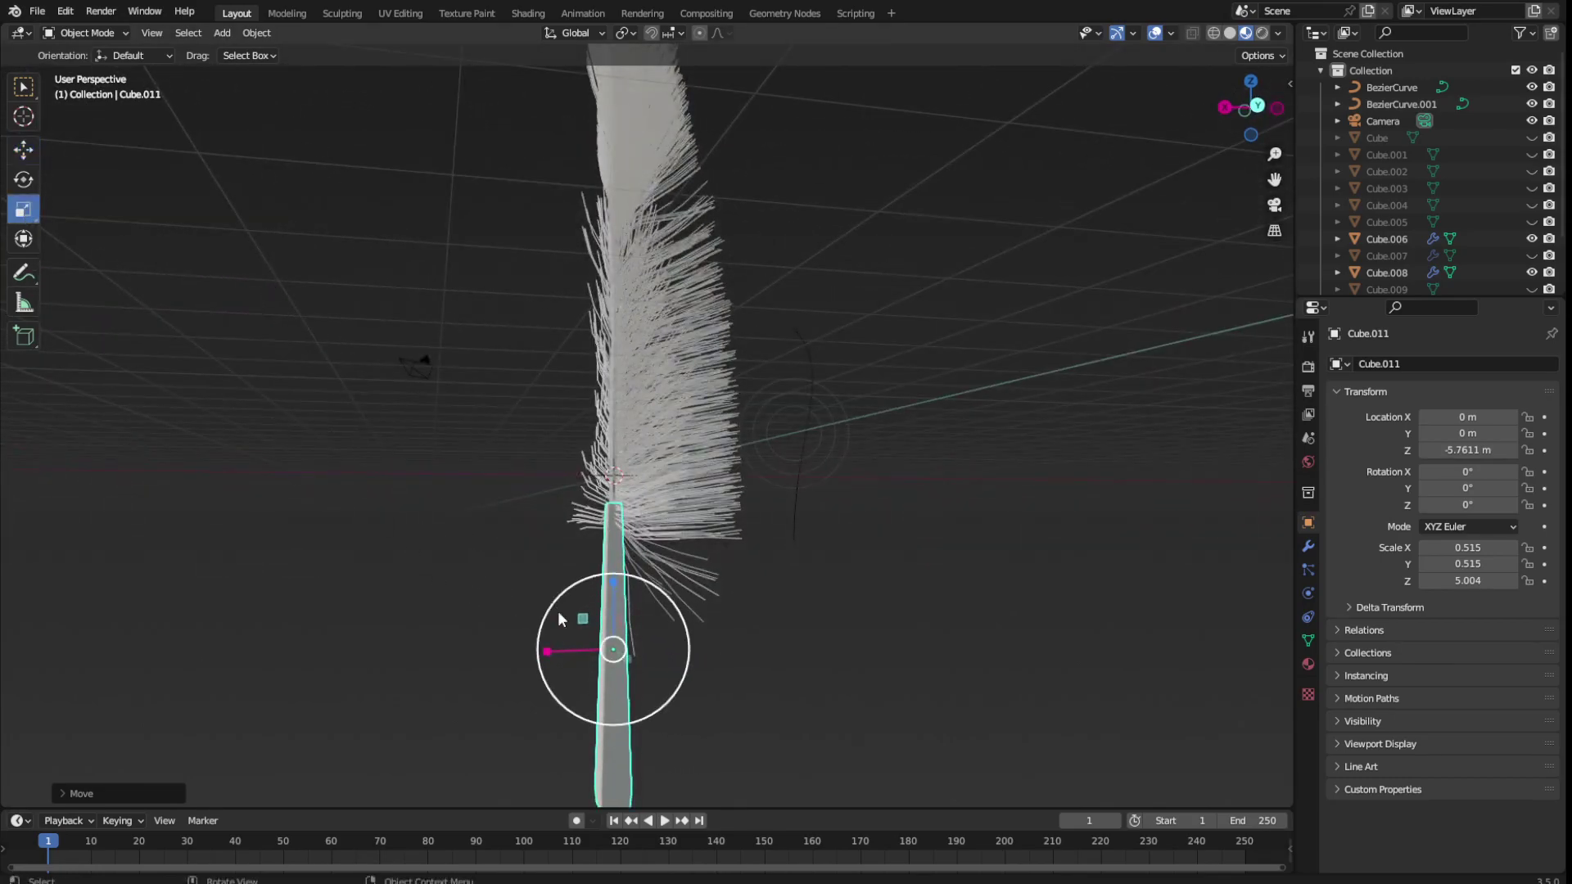
left_click_drag(687, 691, 676, 683)
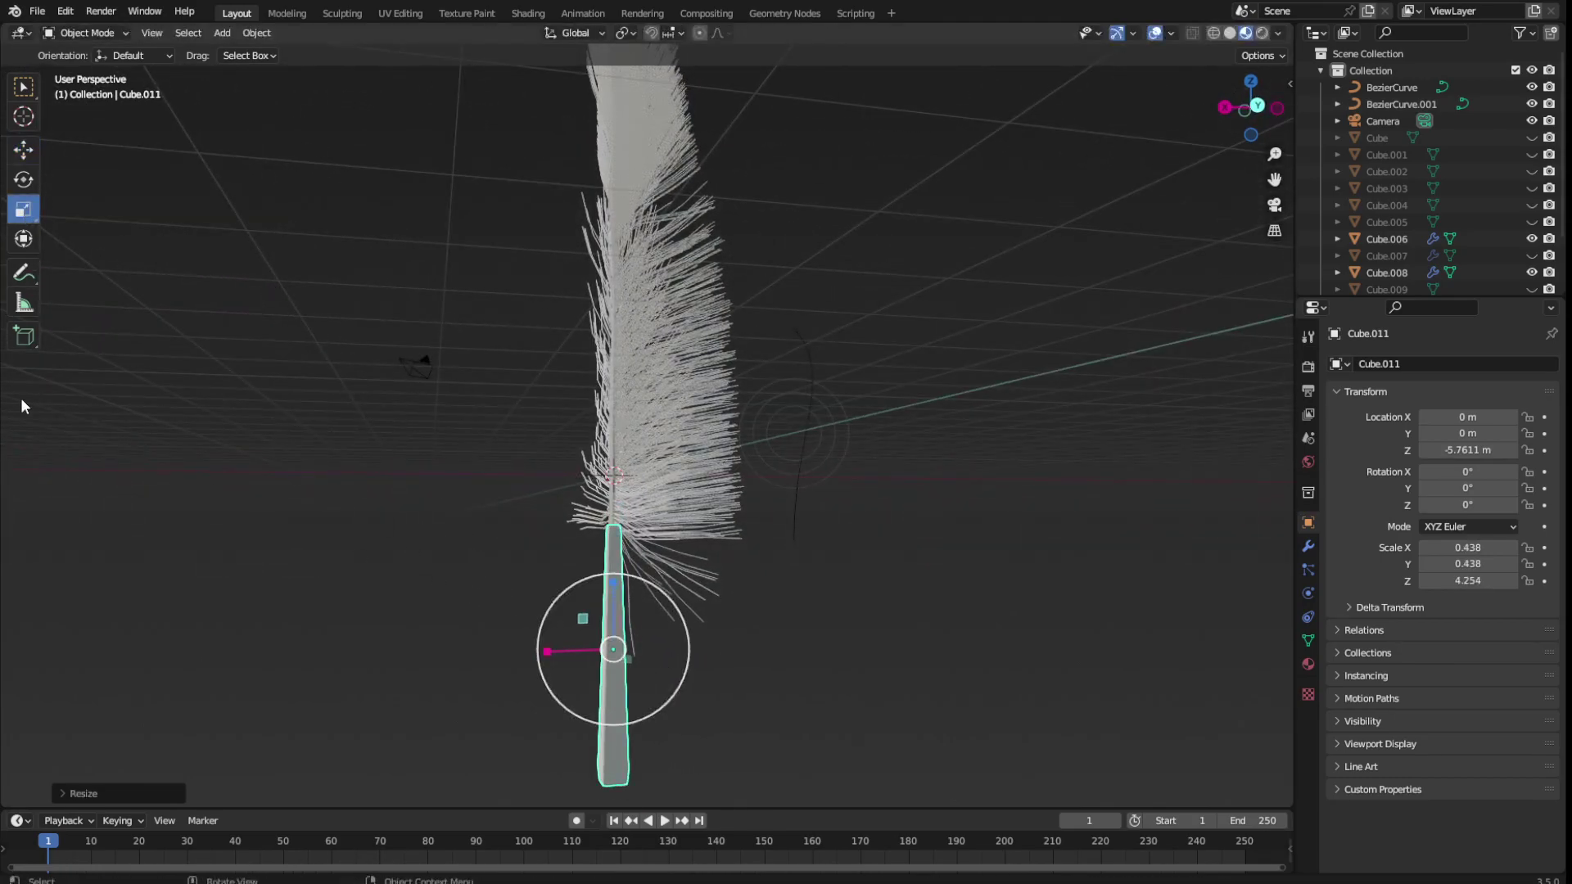
mouse_move(676, 683)
middle_mouse_down()
mouse_move(194, 535)
mouse_move(324, 541)
mouse_move(808, 657)
middle_mouse_up()
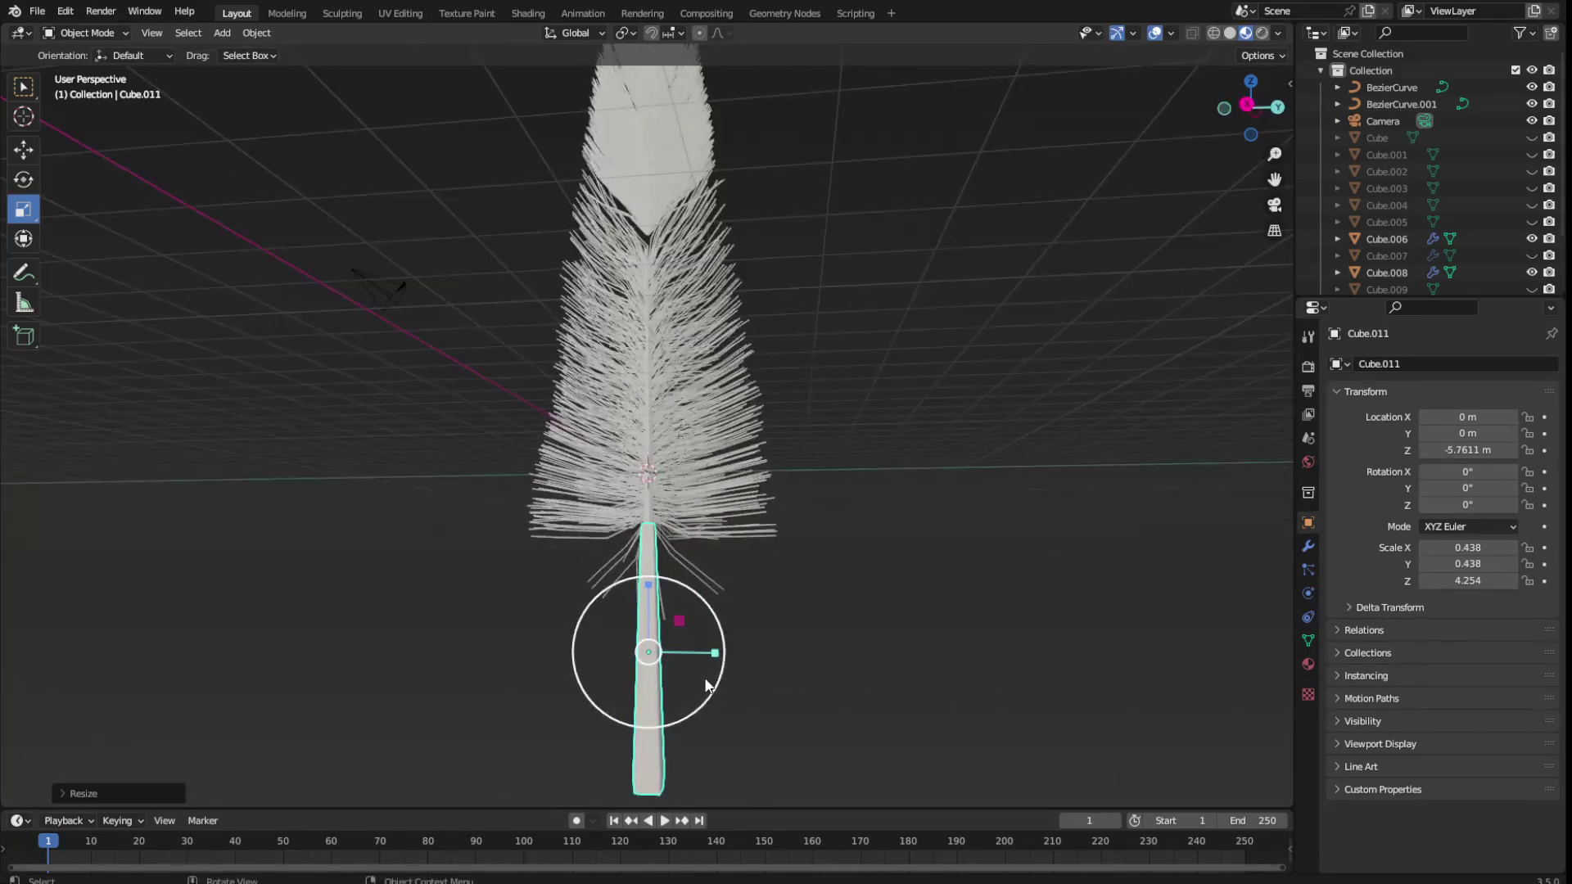
left_click_drag(713, 675, 701, 668)
Move the stem under the barbs to Z -3.9822 m
left_click(23, 149)
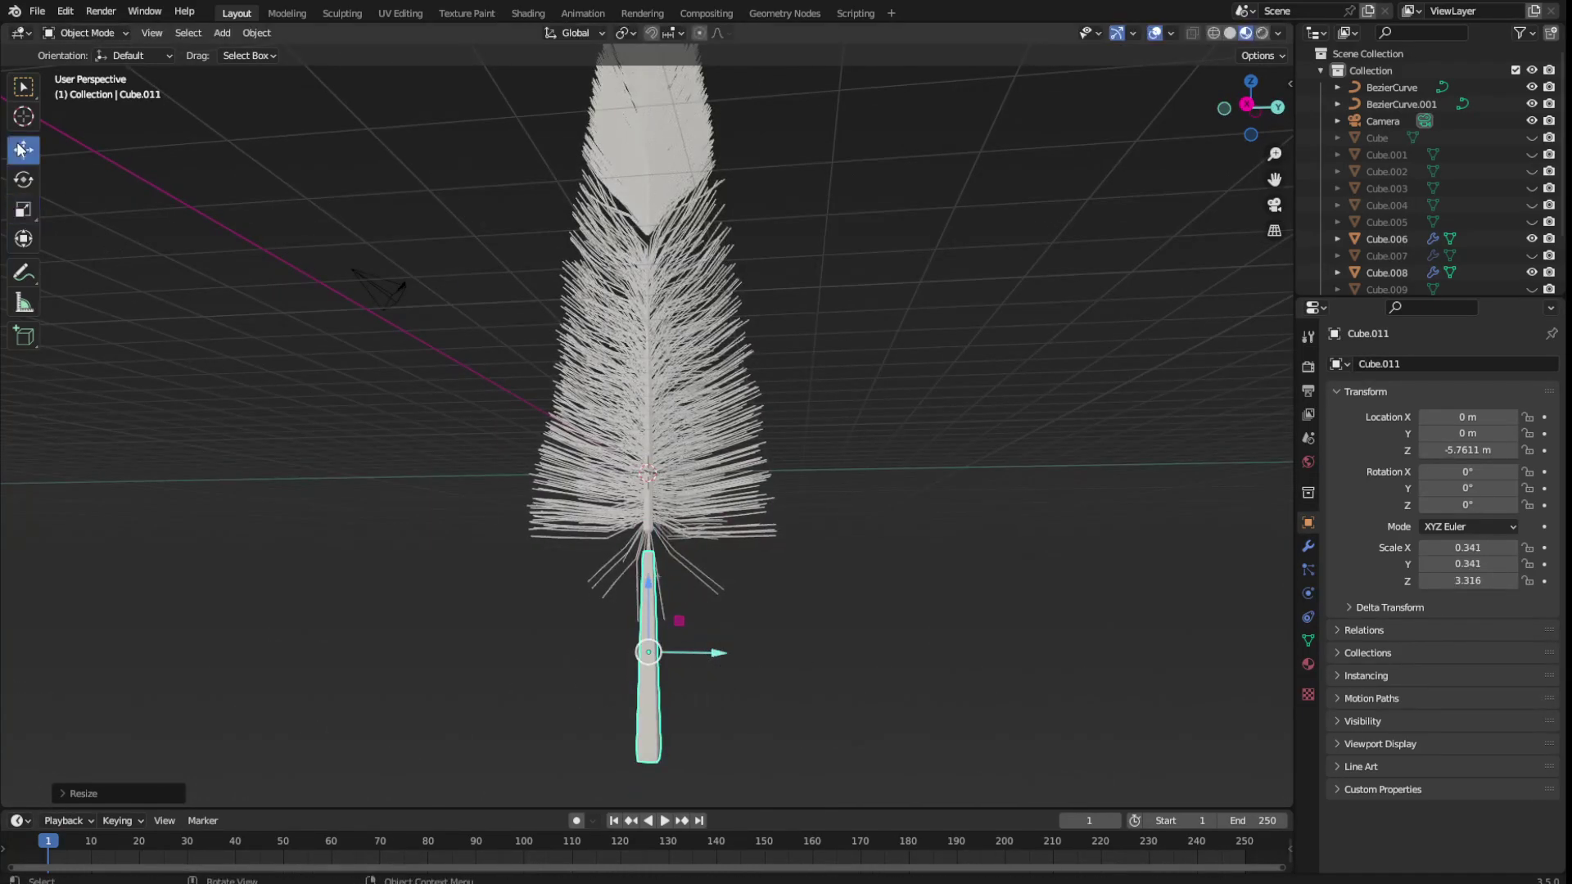
left_click_drag(687, 569, 737, 655)
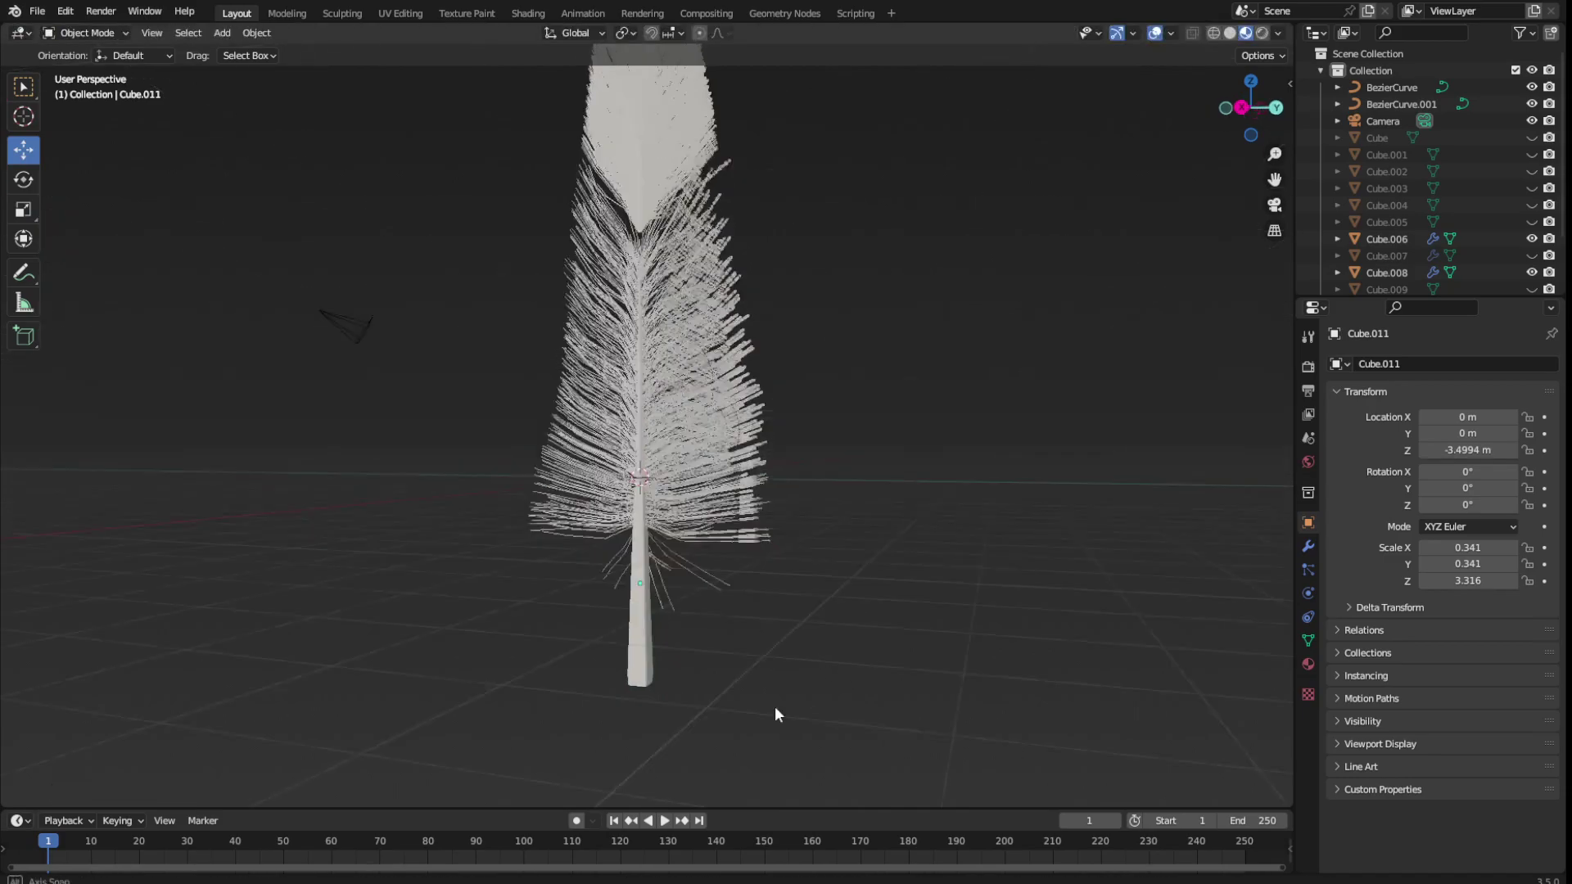
mouse_move(775, 706)
middle_mouse_down()
mouse_move(672, 687)
mouse_move(646, 703)
mouse_move(622, 655)
middle_mouse_up()
left_click(606, 597)
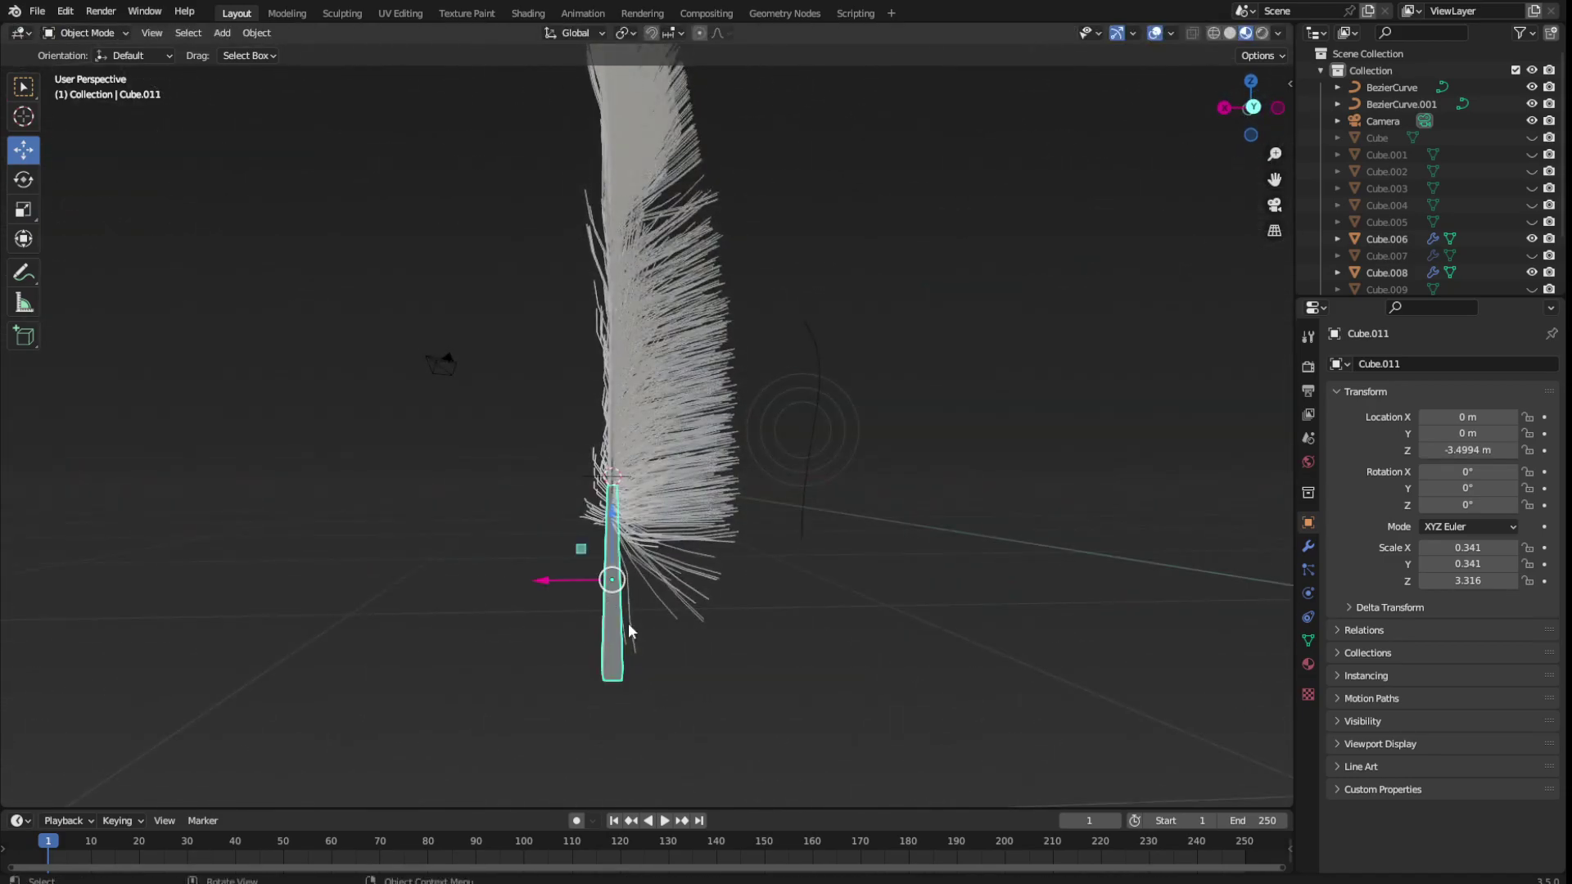
left_click_drag(581, 549, 584, 566)
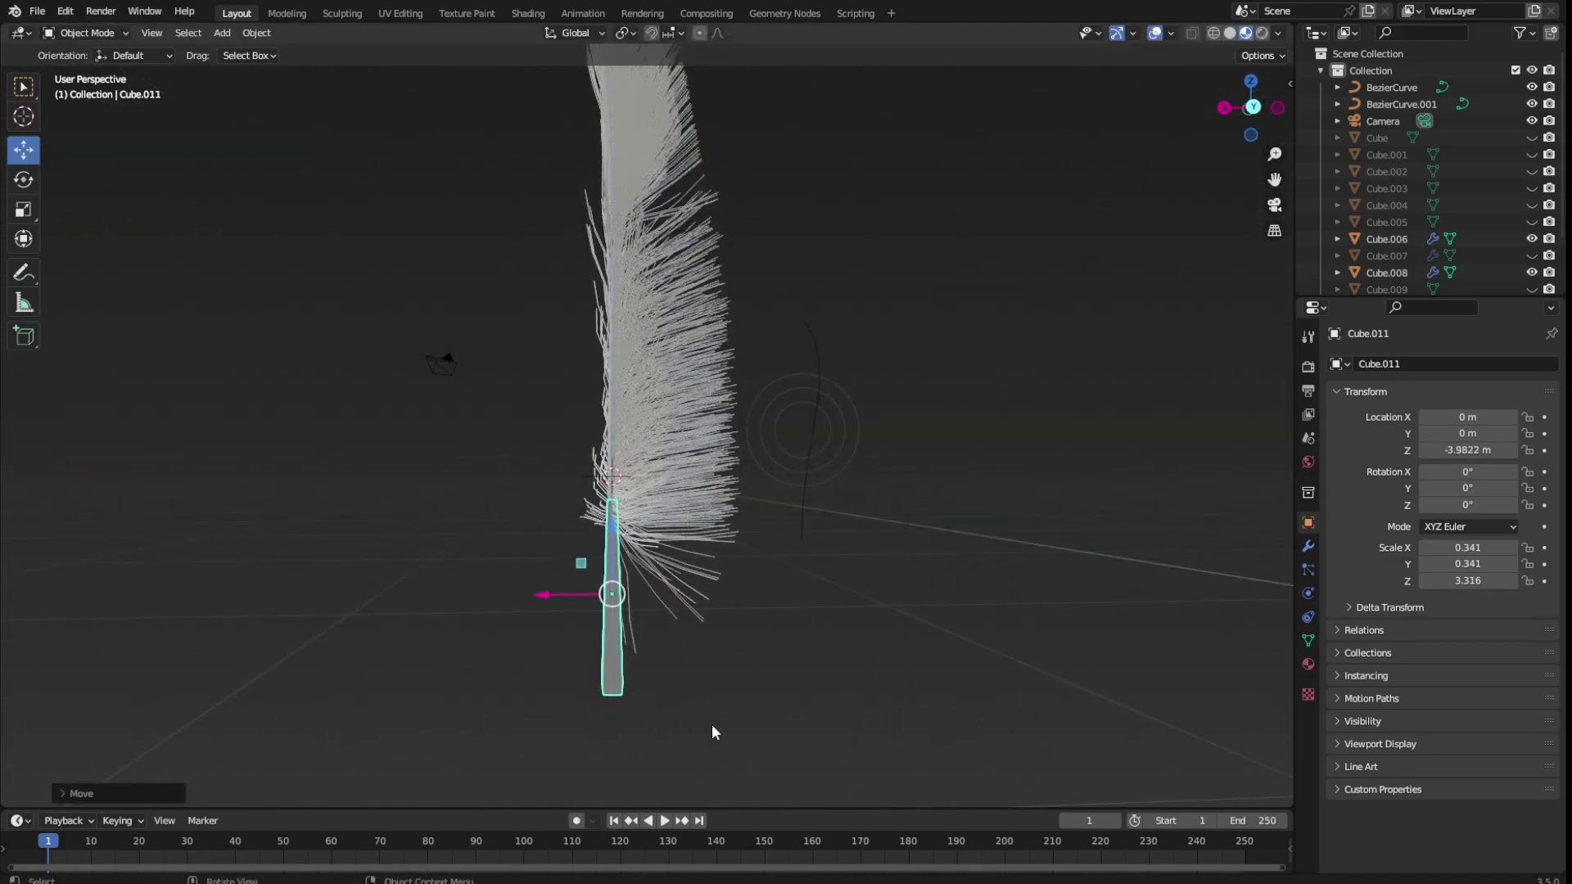
Tilt the stem 2.71° on Y and nudge it along X to align
left_click(23, 179)
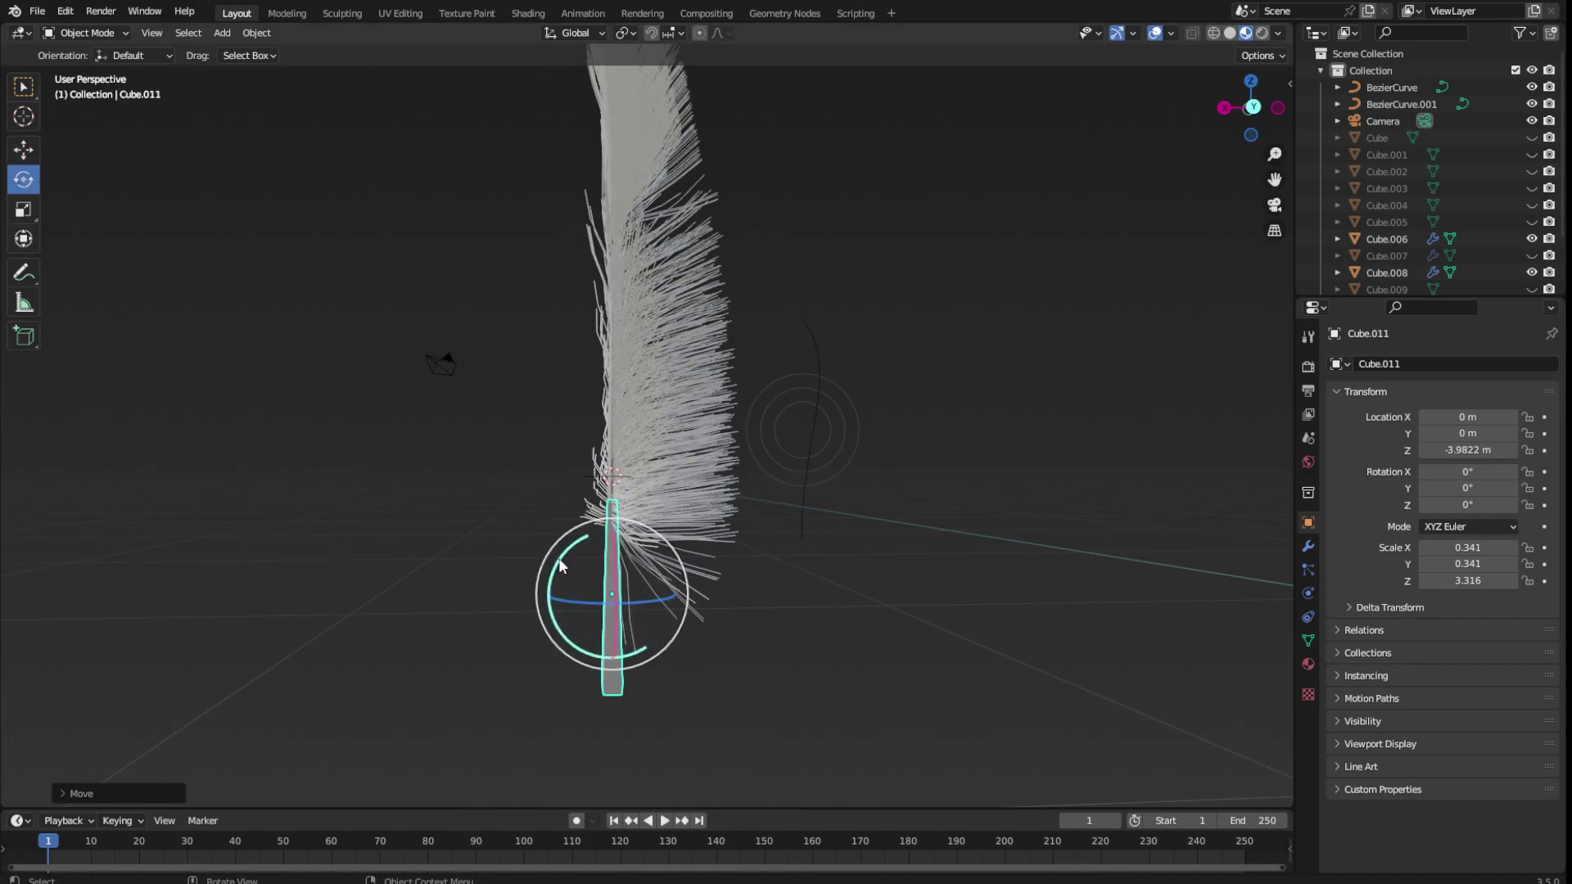
left_click_drag(558, 558, 554, 566)
left_click(18, 154)
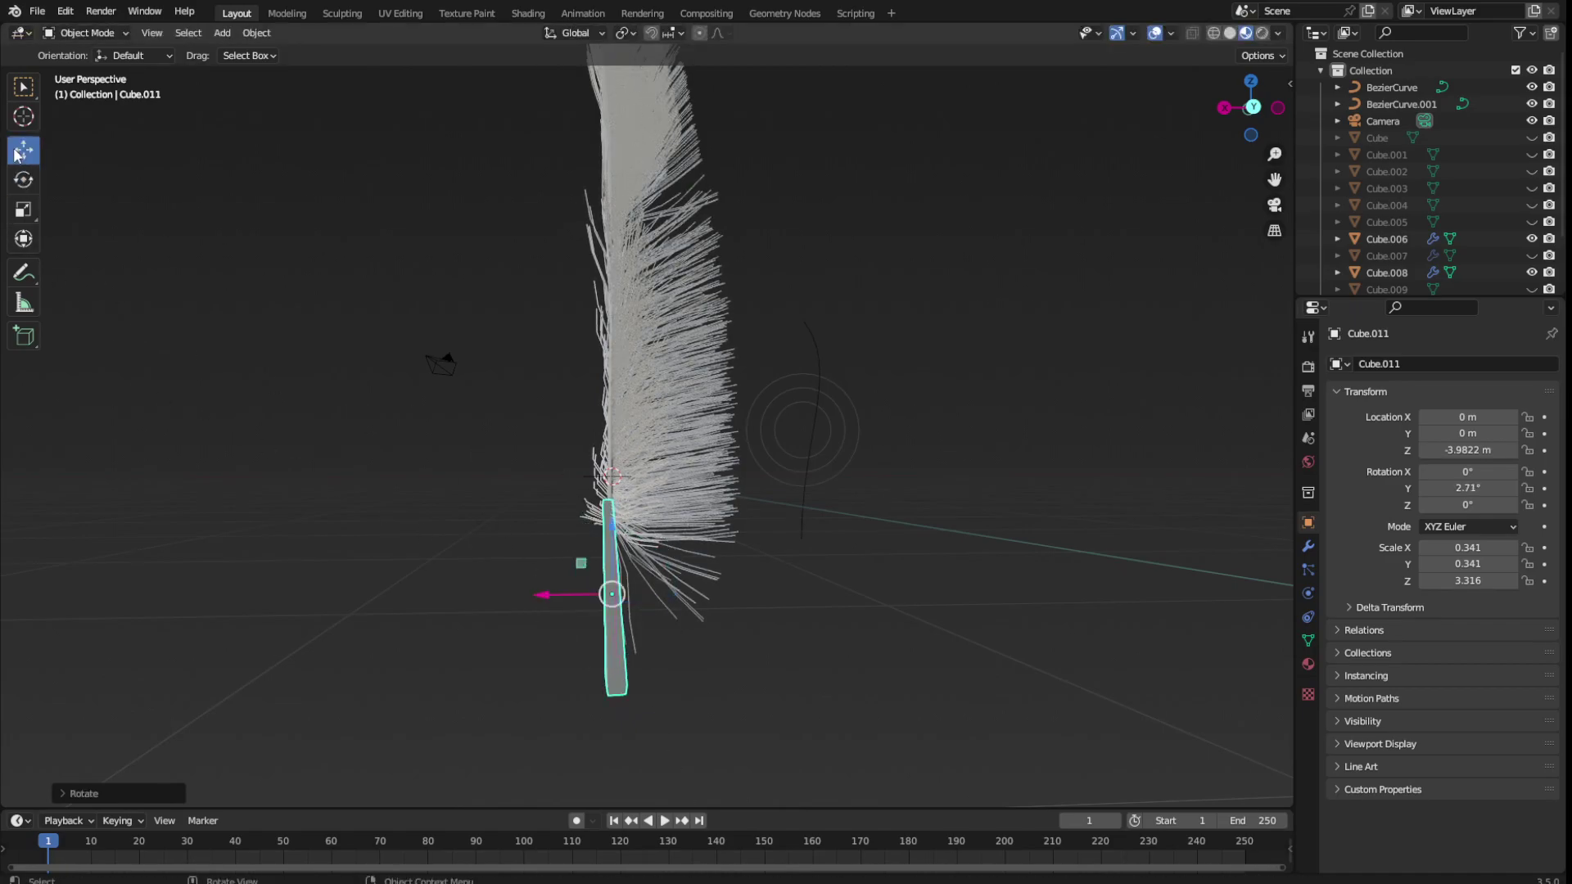
left_click_drag(542, 594, 532, 596)
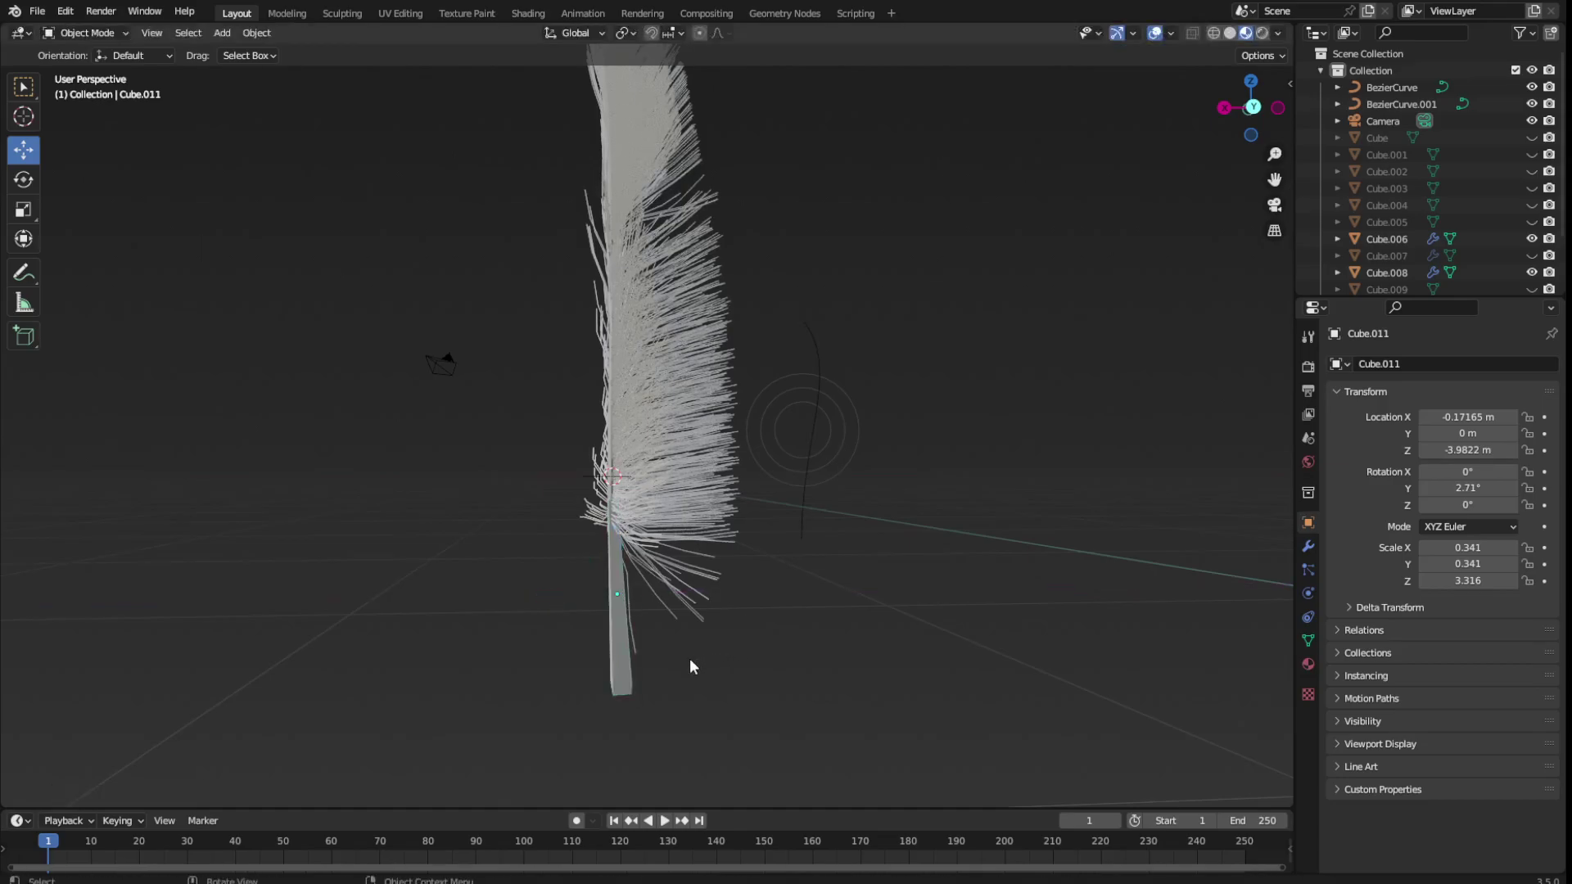
mouse_move(690, 658)
middle_mouse_down()
mouse_move(843, 655)
mouse_move(824, 628)
mouse_move(631, 611)
middle_mouse_up()
left_click(660, 586)
Enter Edit Mode on the stem and save the file
left_click(78, 33)
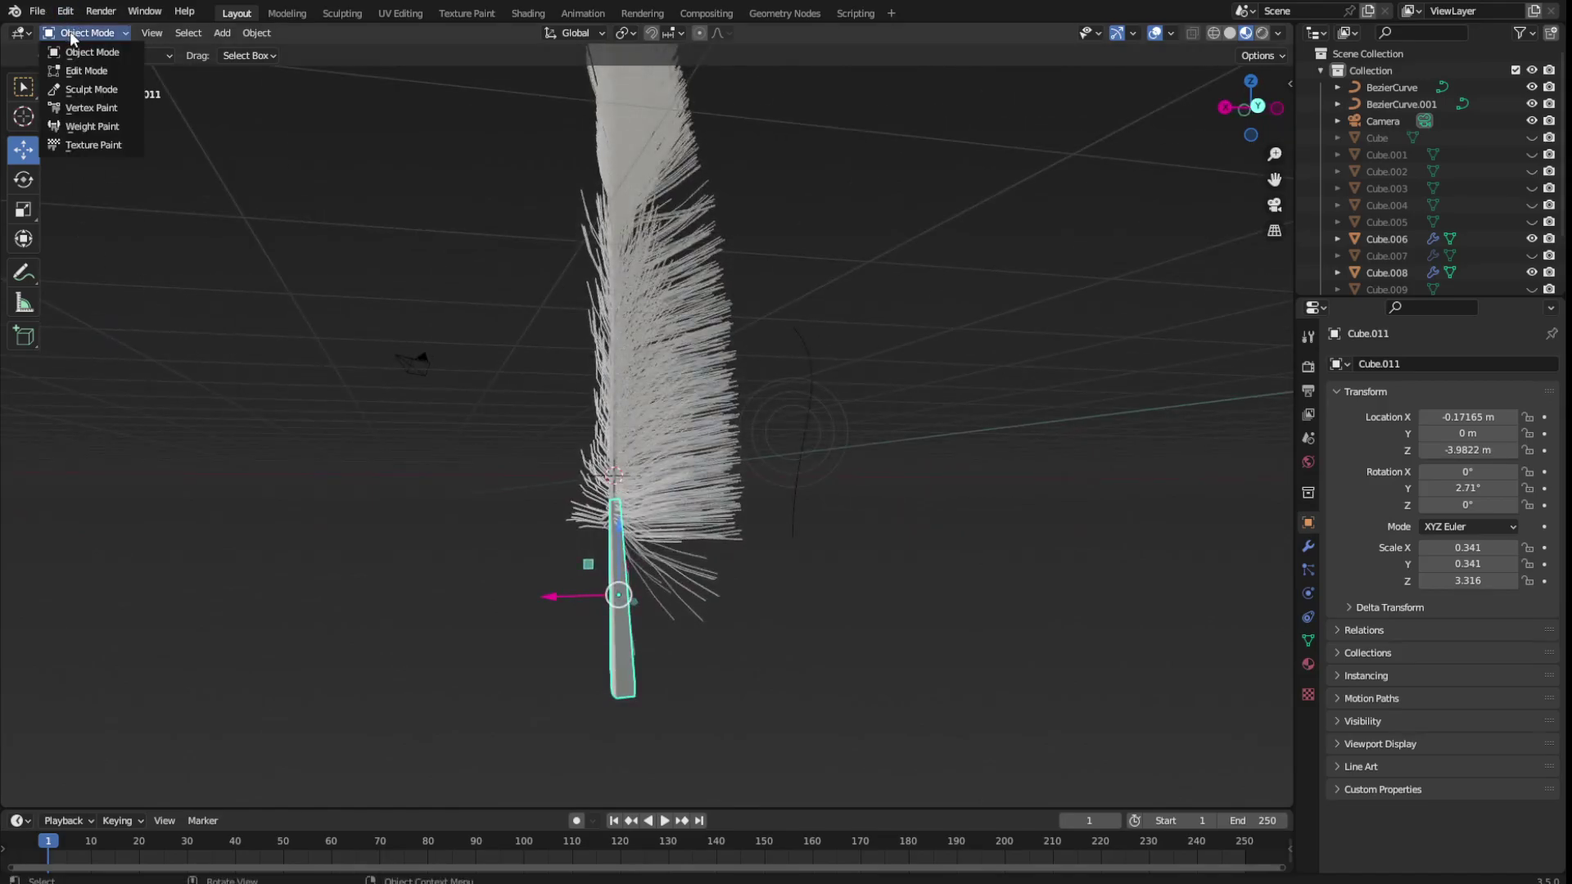
left_click(77, 72)
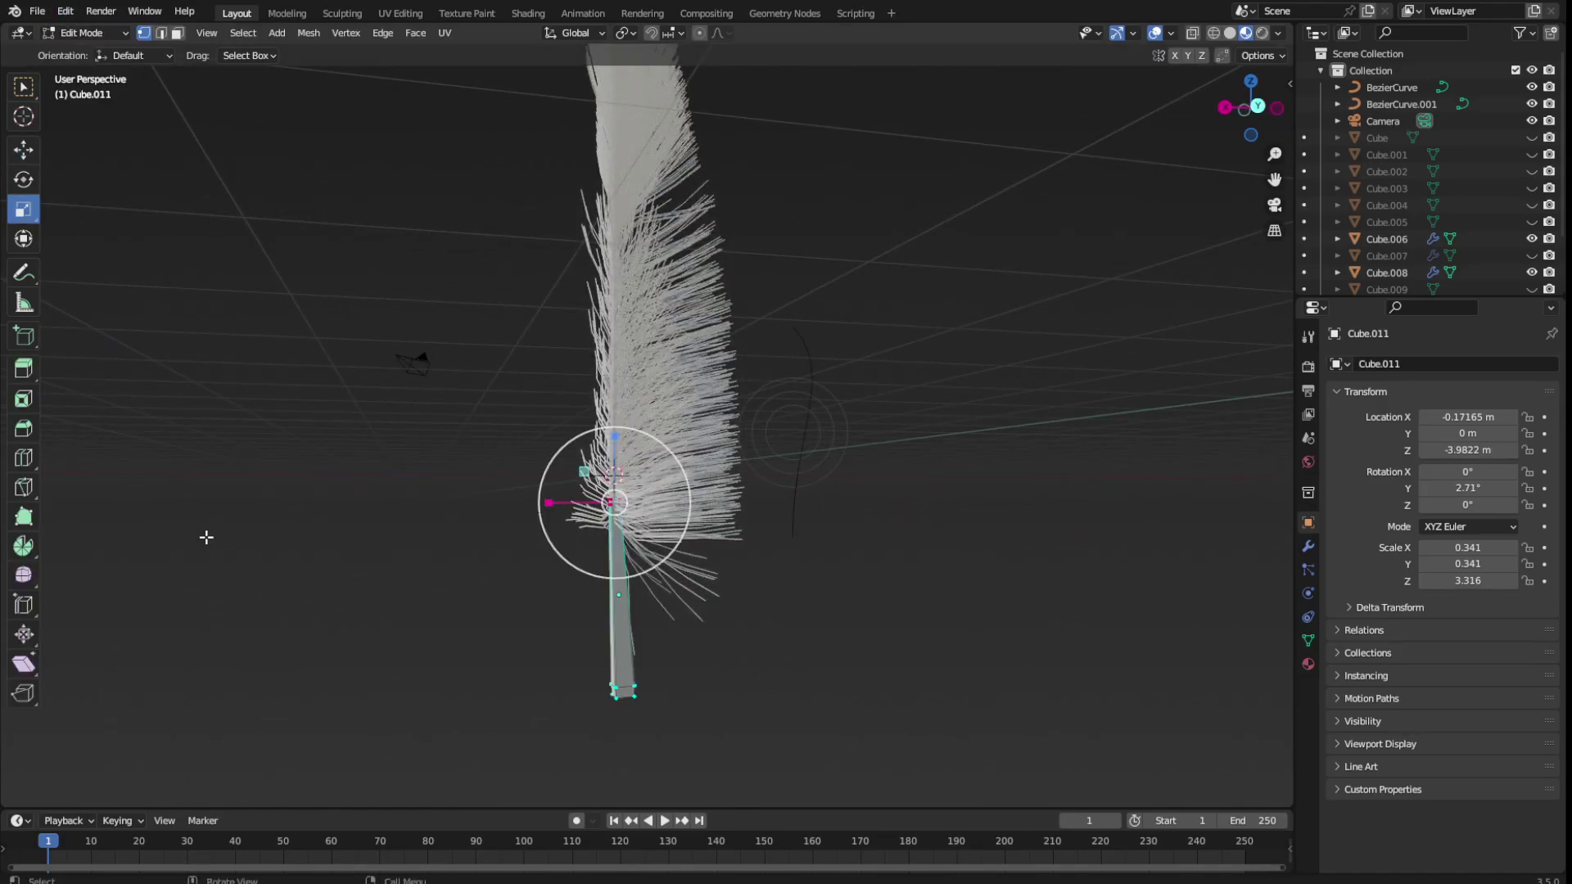
key("ctrl+s")
middle_click_drag(484, 753, 461, 738)
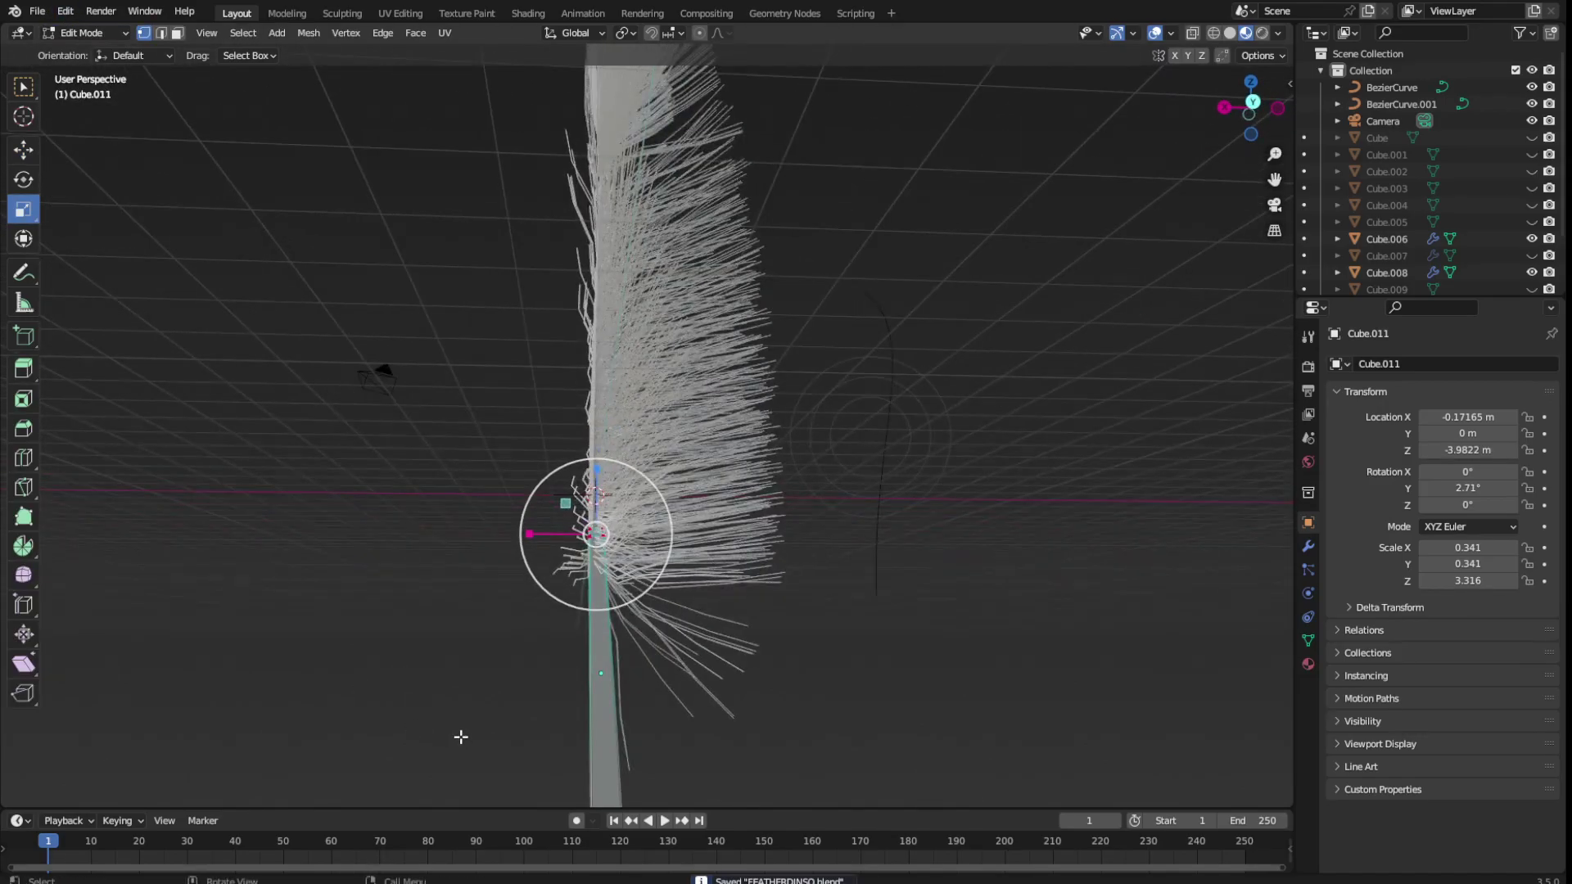
Add a lower loop cut on the stem and shift it to start a bend
left_click(20, 460)
left_click(610, 659)
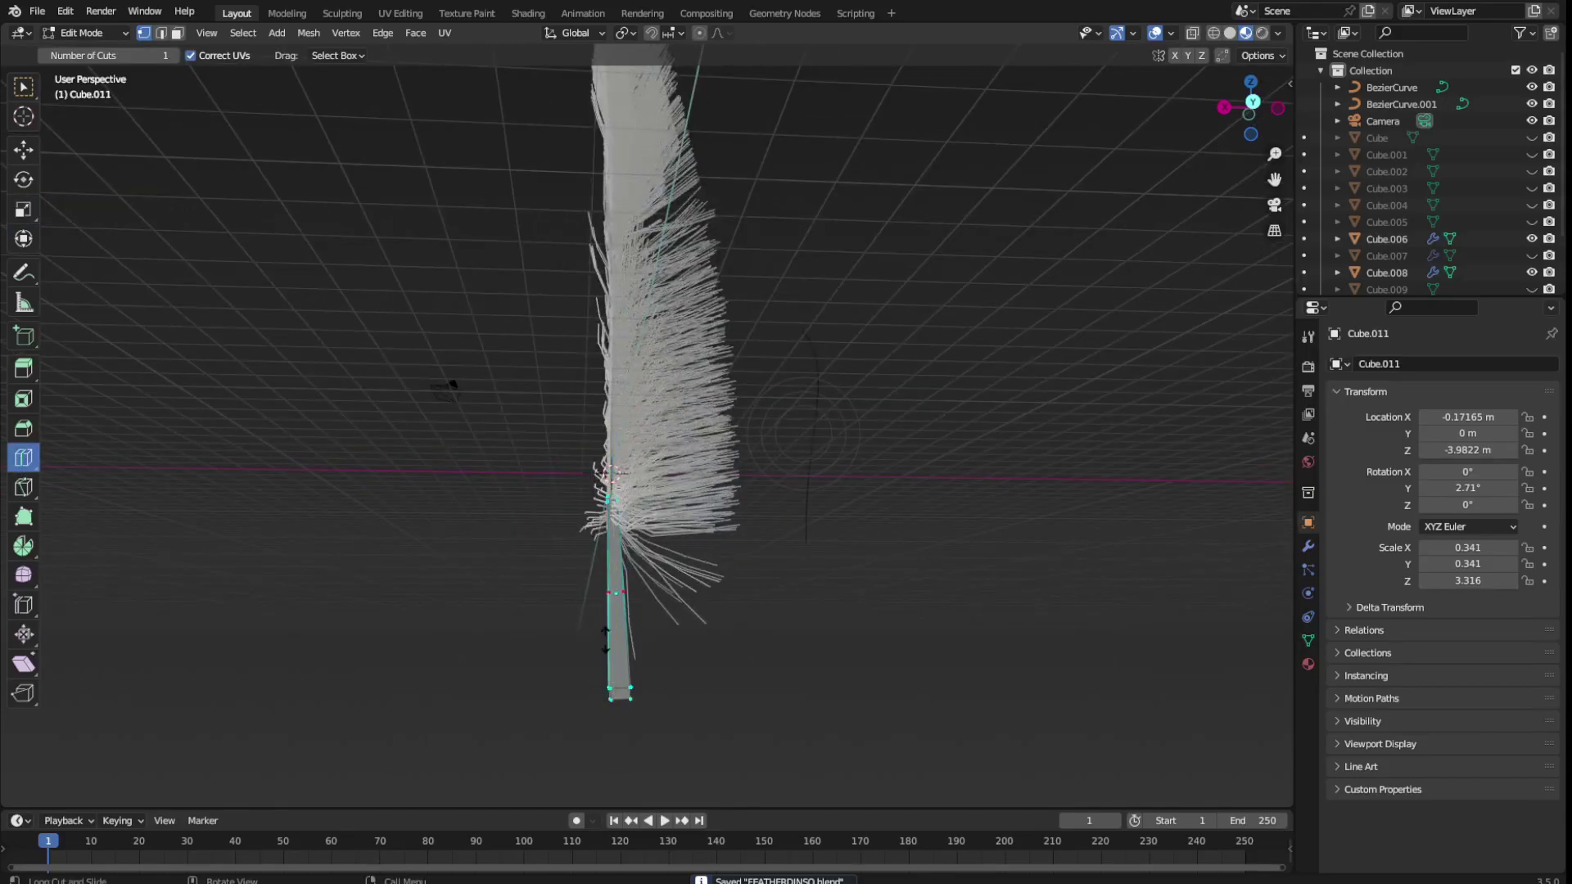
left_click(23, 154)
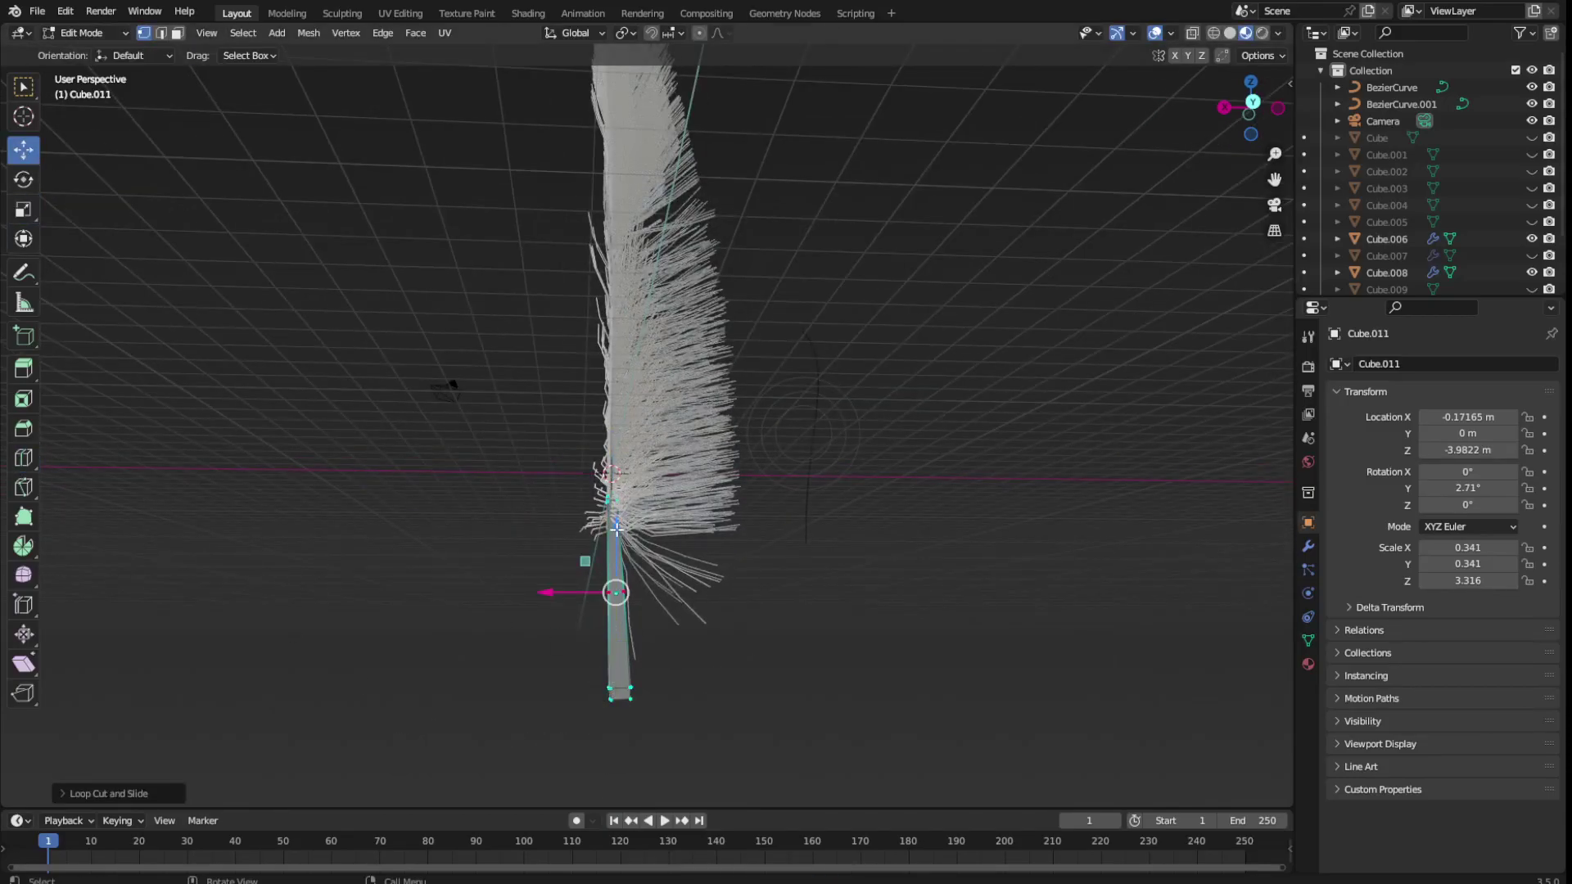
left_click_drag(616, 592, 612, 651)
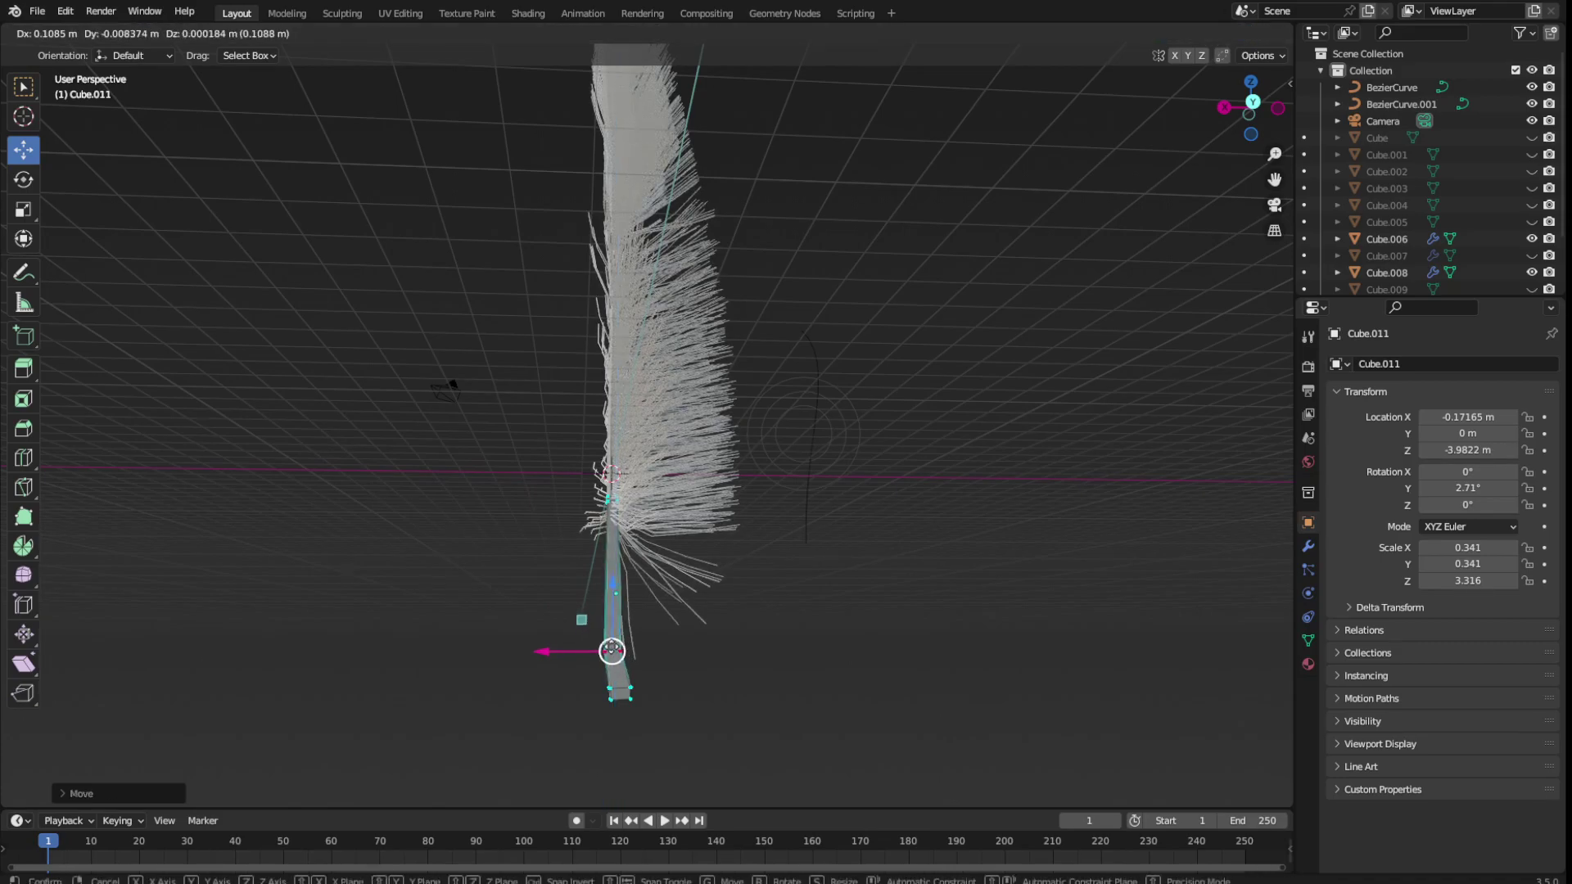
left_click_drag(612, 650, 607, 652)
middle_click_drag(382, 600, 556, 614)
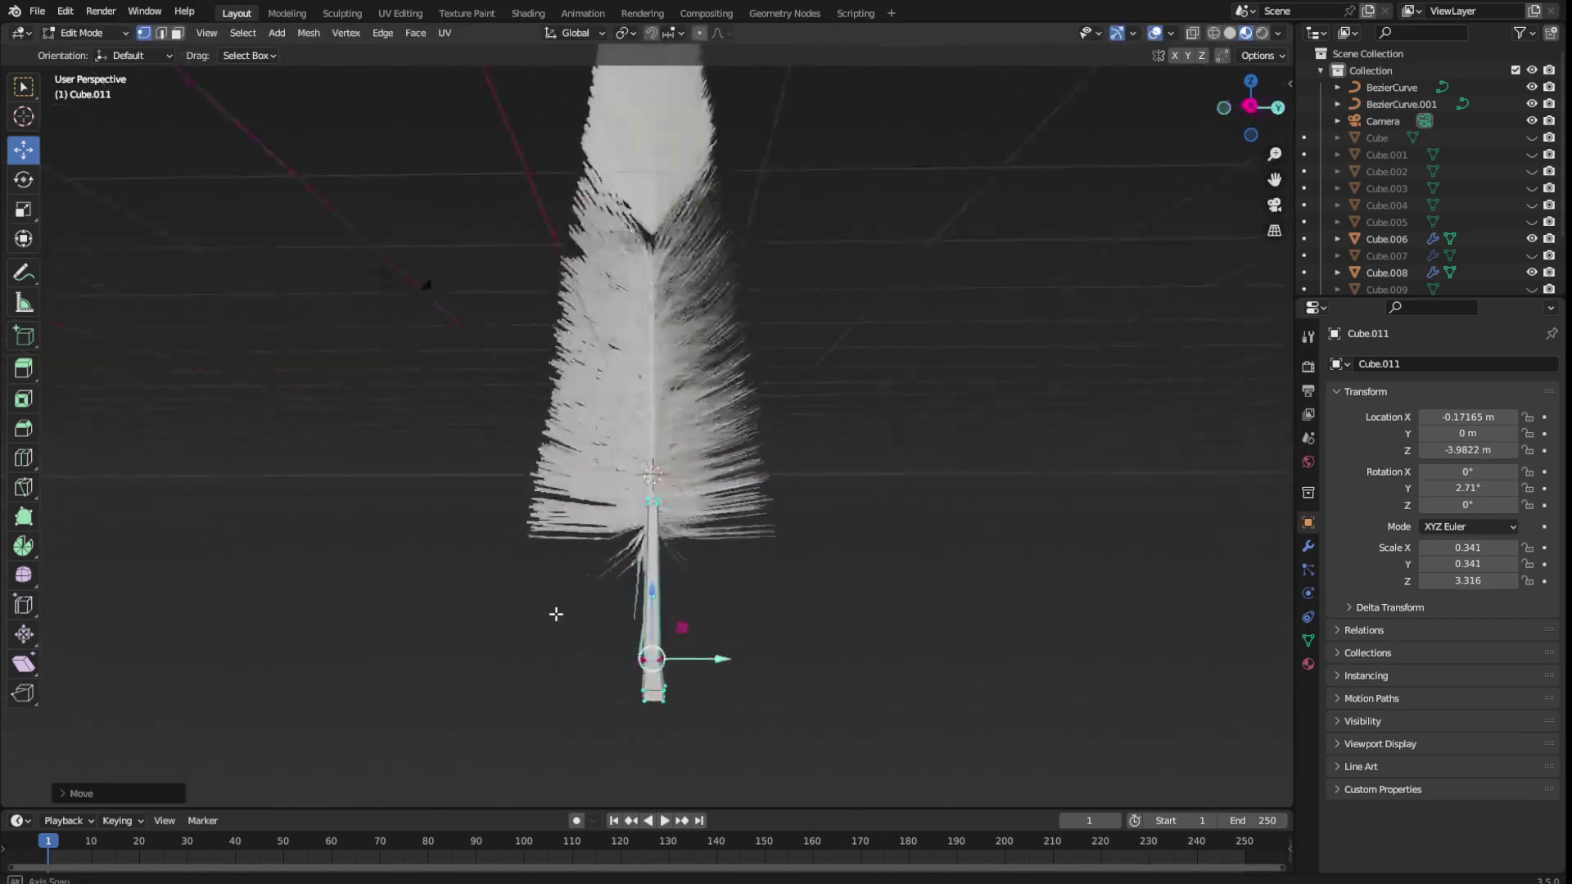
left_click_drag(662, 656, 667, 656)
middle_click_drag(770, 637, 617, 605)
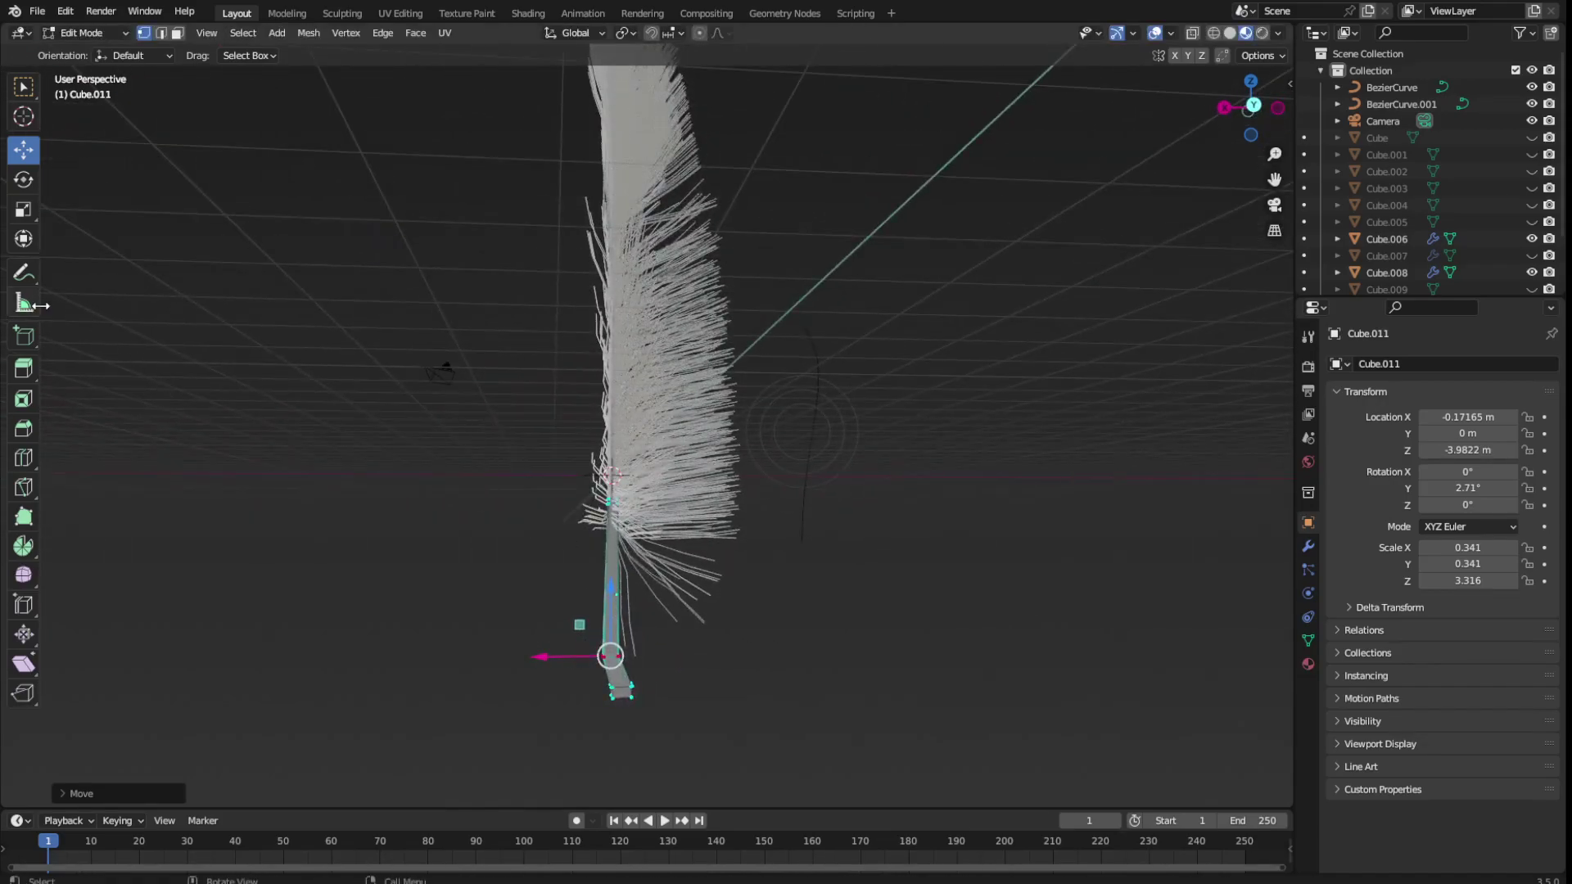
Add a second loop cut higher up and move it along X to curve the stem
left_click(32, 461)
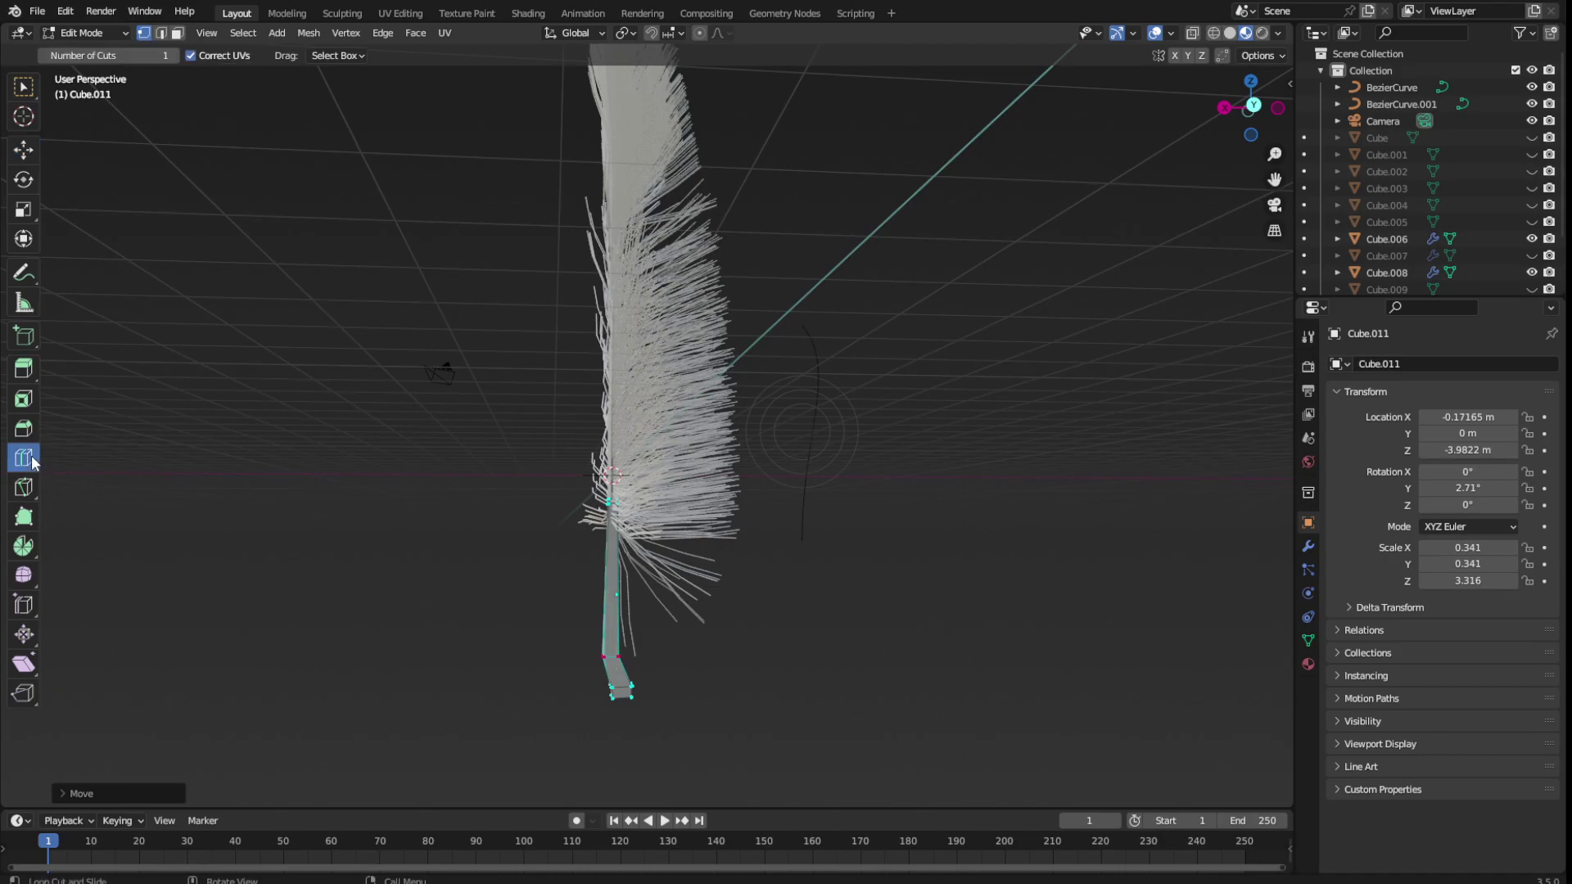
left_click(611, 557)
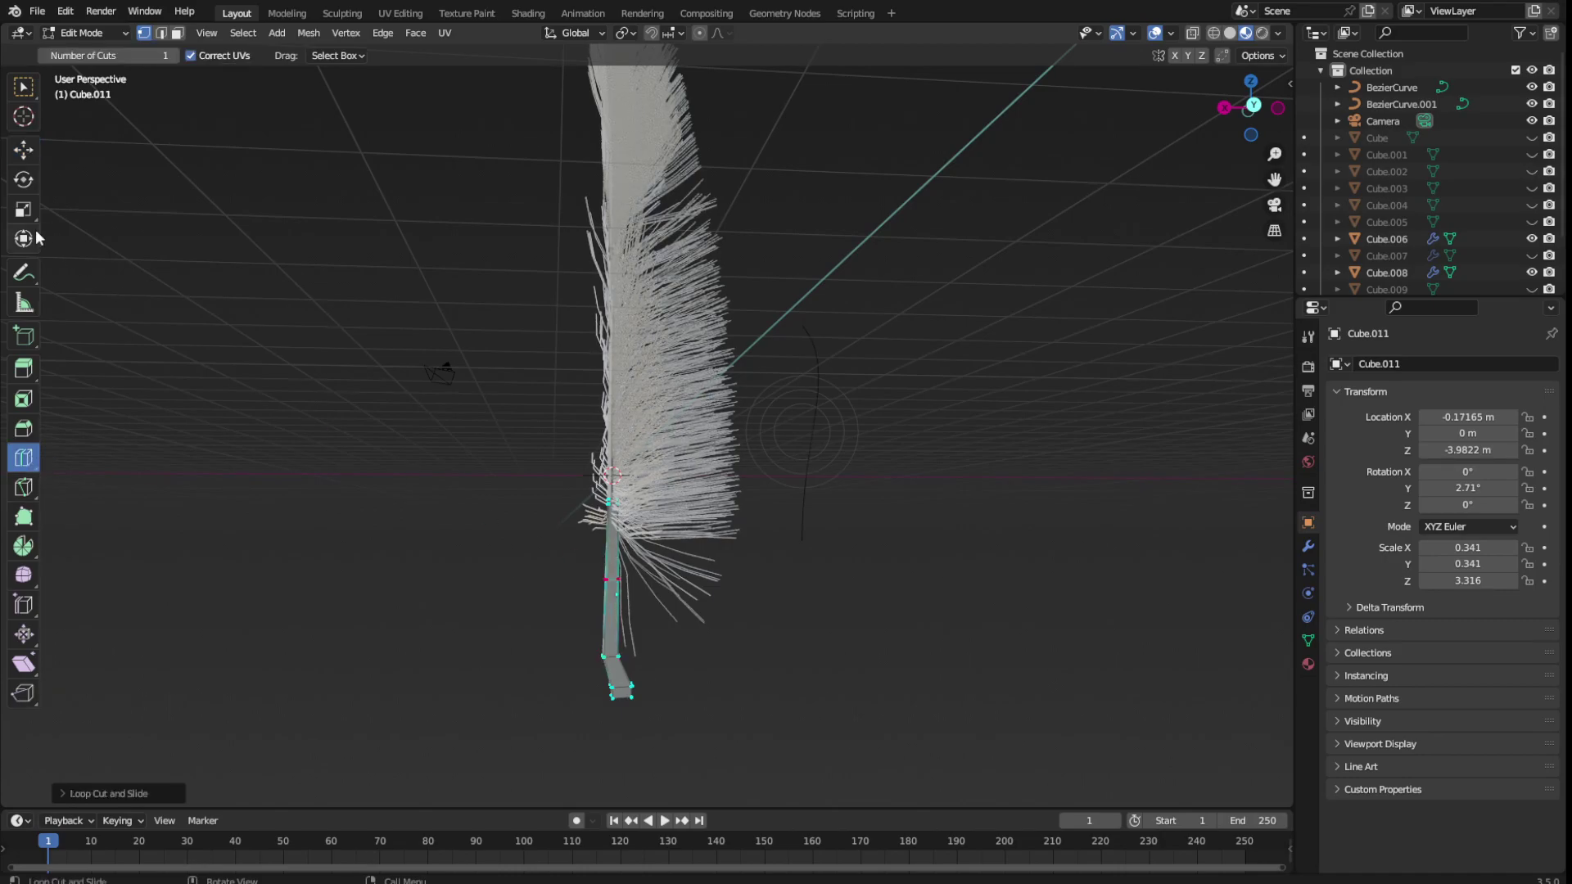
left_click(23, 148)
left_click_drag(612, 518, 611, 483)
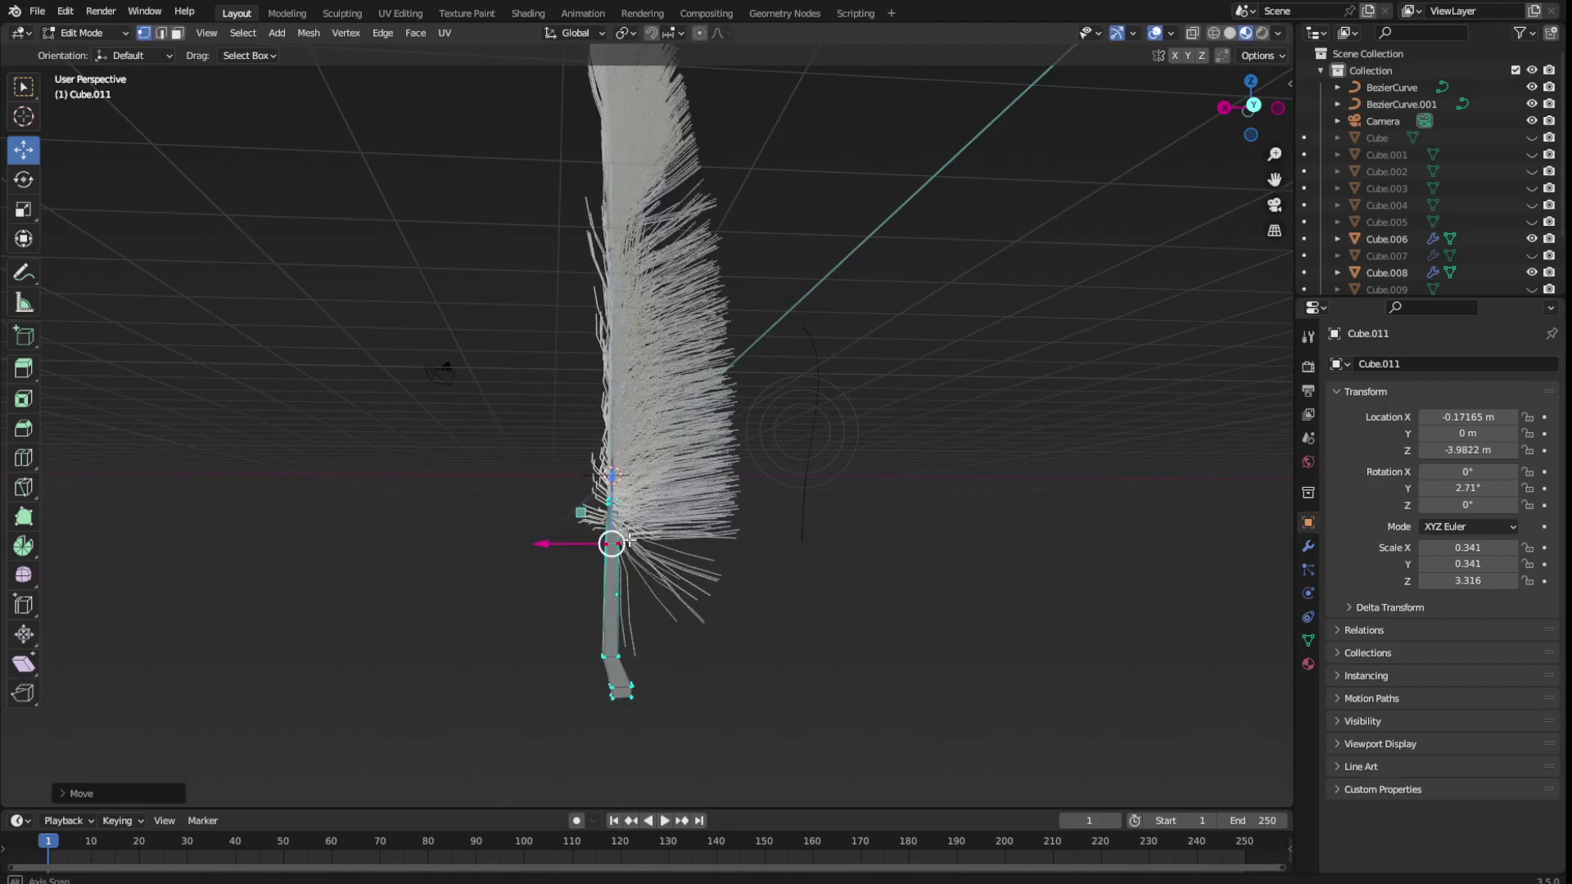
middle_click_drag(612, 483, 758, 555)
left_click_drag(694, 556, 684, 565)
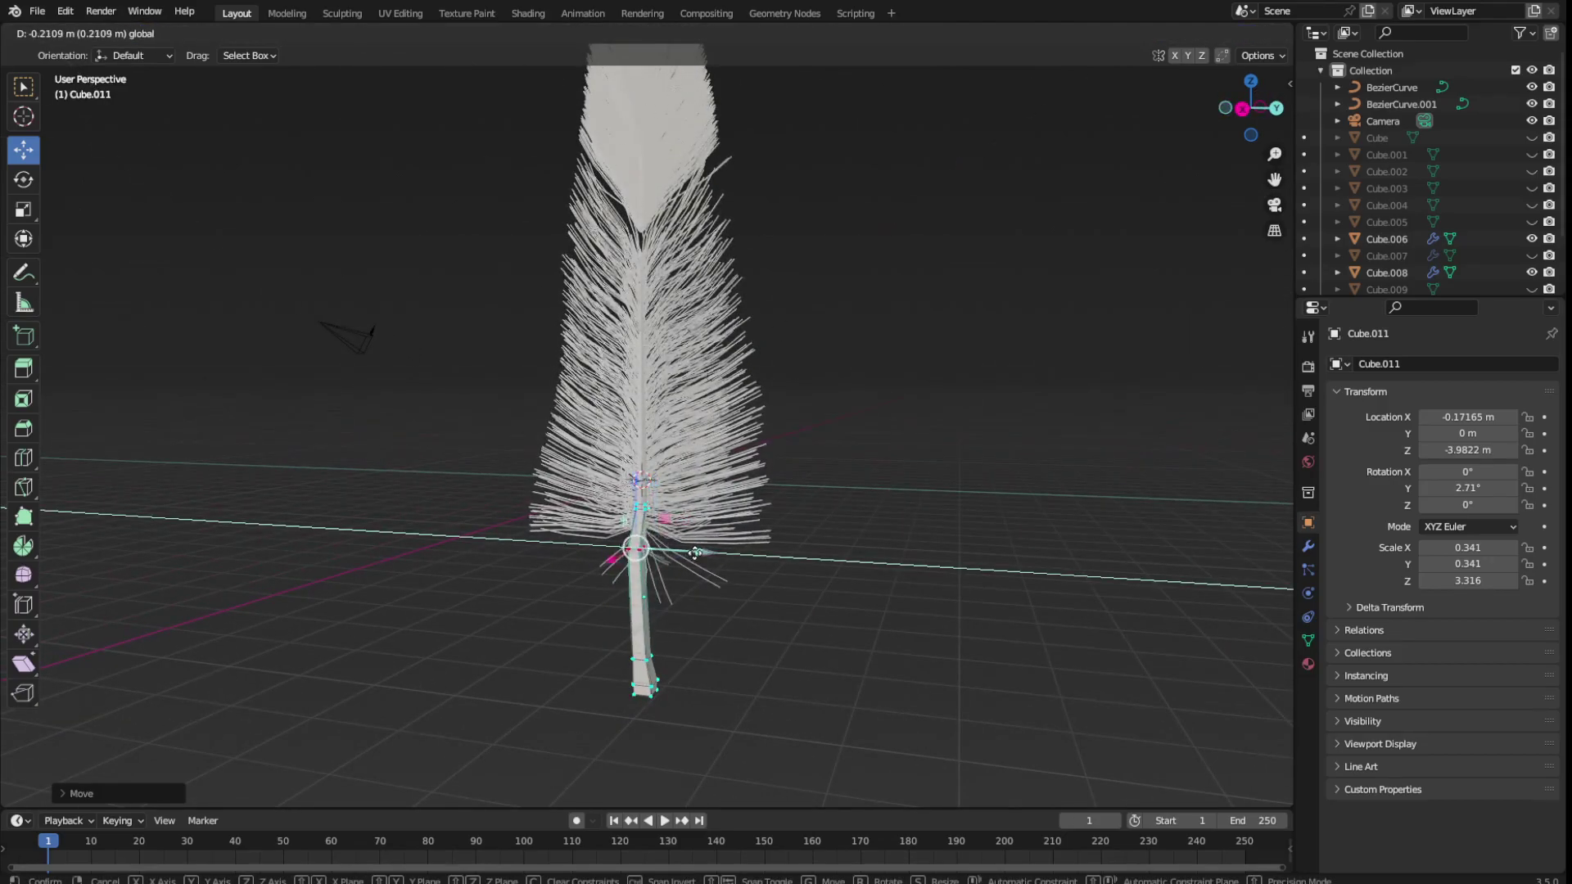
middle_click_drag(683, 565, 561, 544)
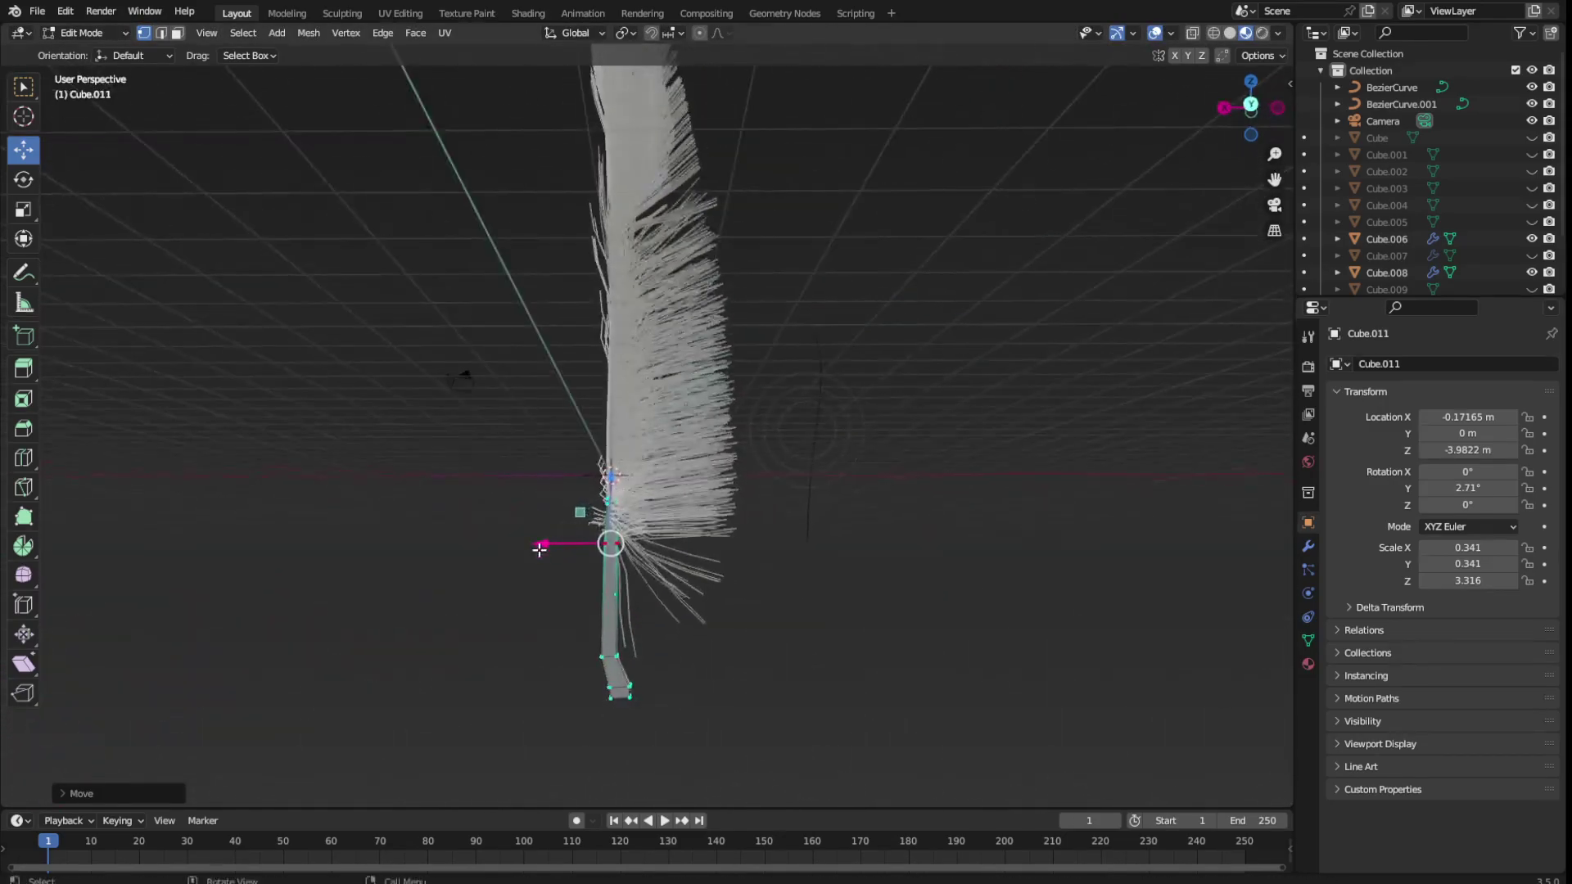
left_click_drag(561, 544, 550, 543)
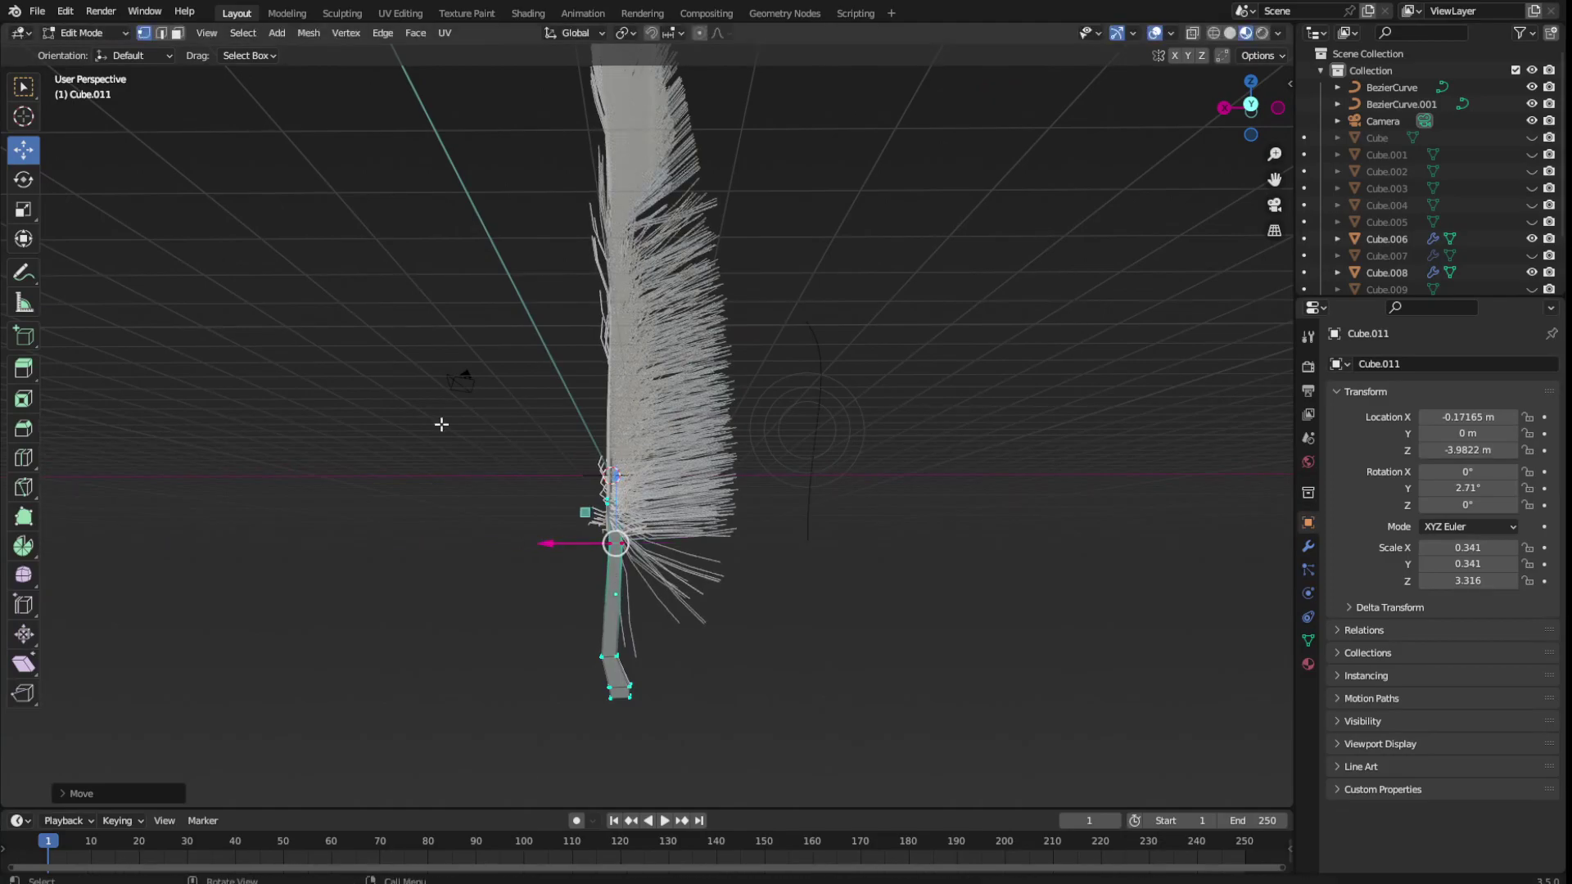
mouse_move(442, 424)
middle_mouse_down()
mouse_move(390, 586)
mouse_move(502, 579)
mouse_move(895, 372)
middle_mouse_up()
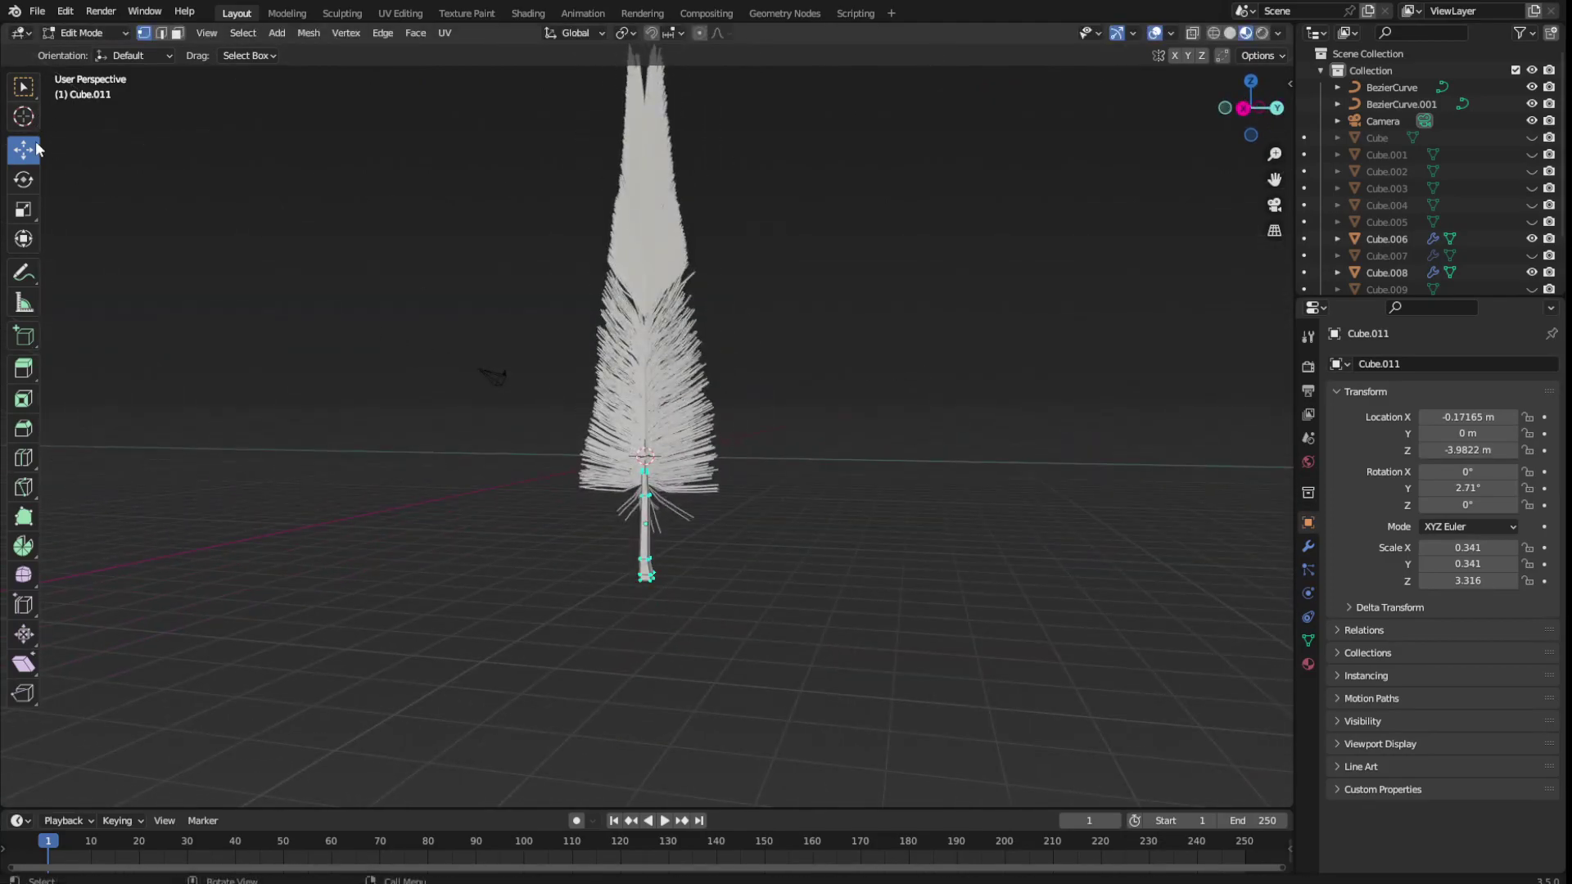
Return to Object Mode, box-select the feather parts and save
left_click(122, 38)
left_click(74, 51)
scroll(1079, 545, "down", 2)
scroll(913, 597, "down", 2)
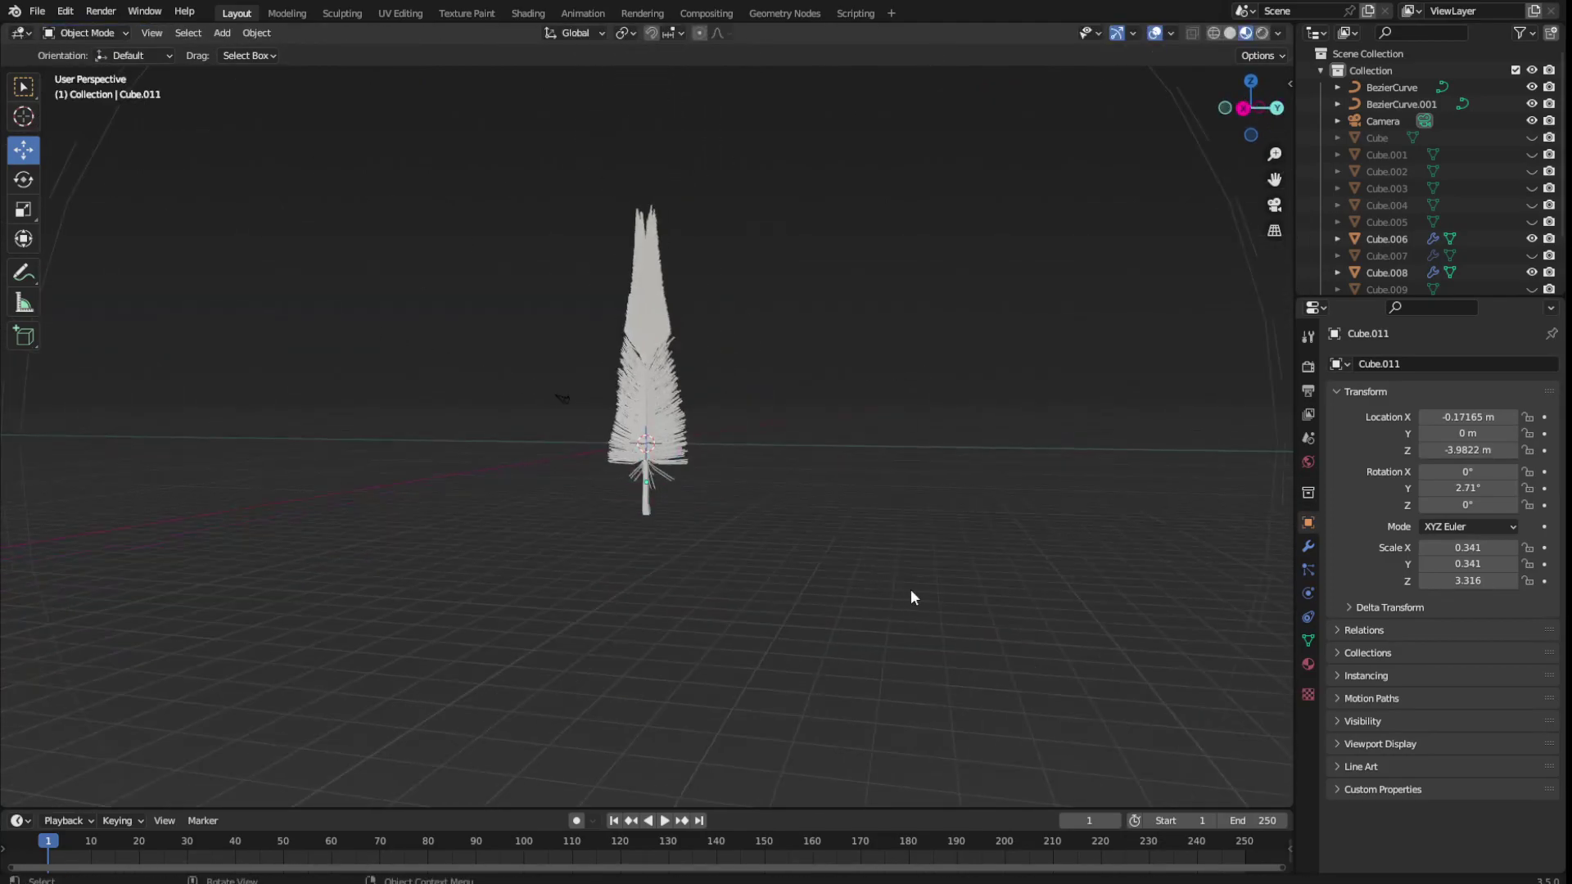
left_click_drag(865, 617, 600, 232)
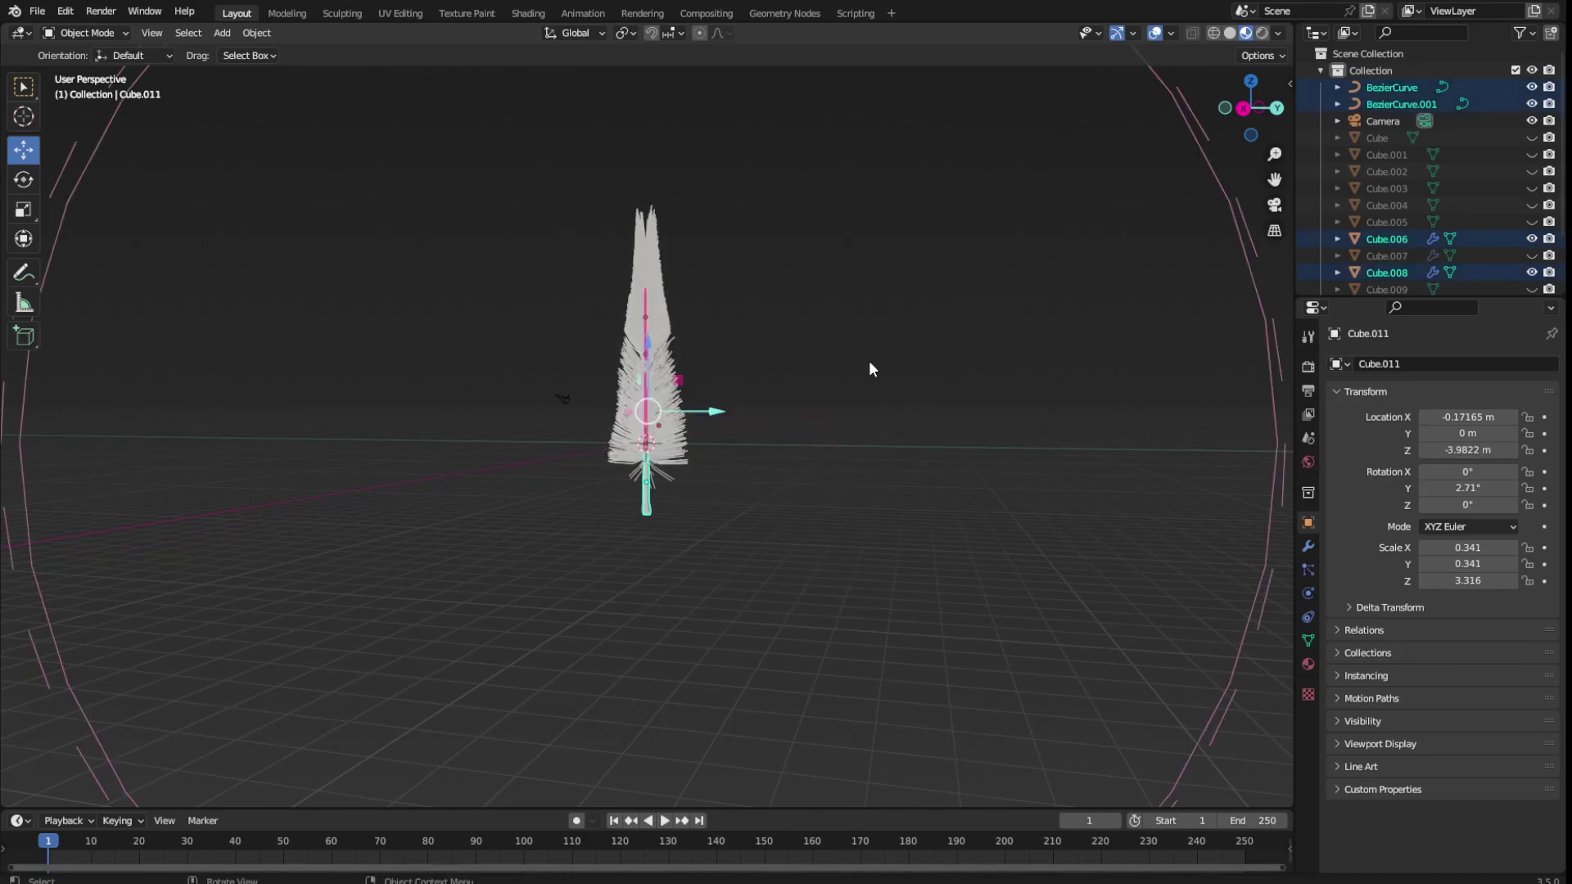
key("ctrl+s")
Select the whole feather, then clear the selection
scroll(827, 458, "up", 2)
left_click_drag(739, 570, 580, 155)
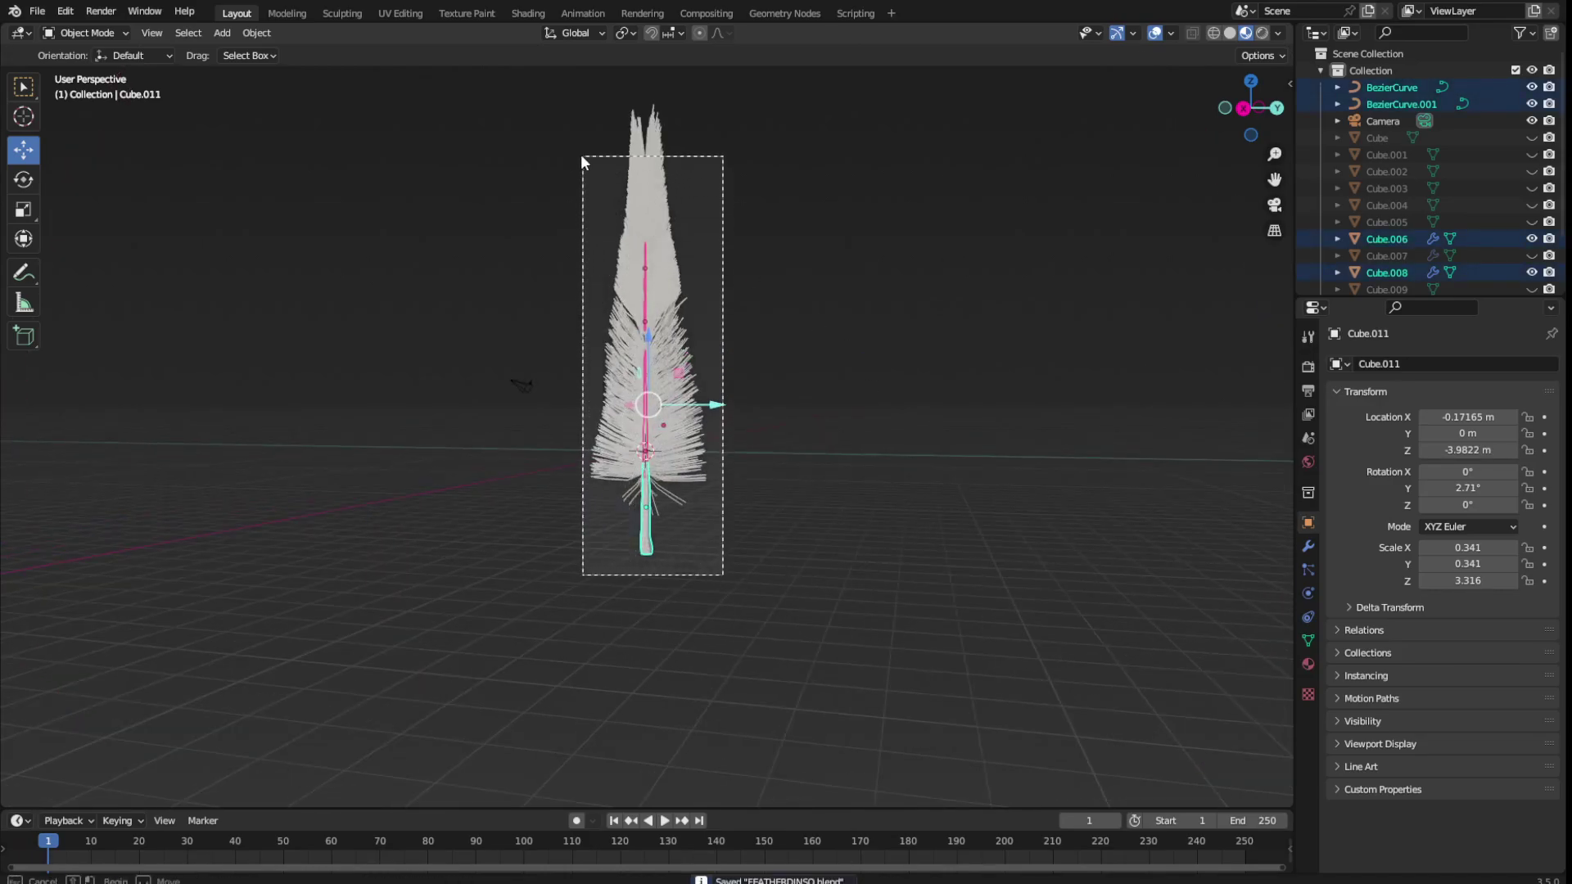
right_click(746, 311)
left_click(855, 393)
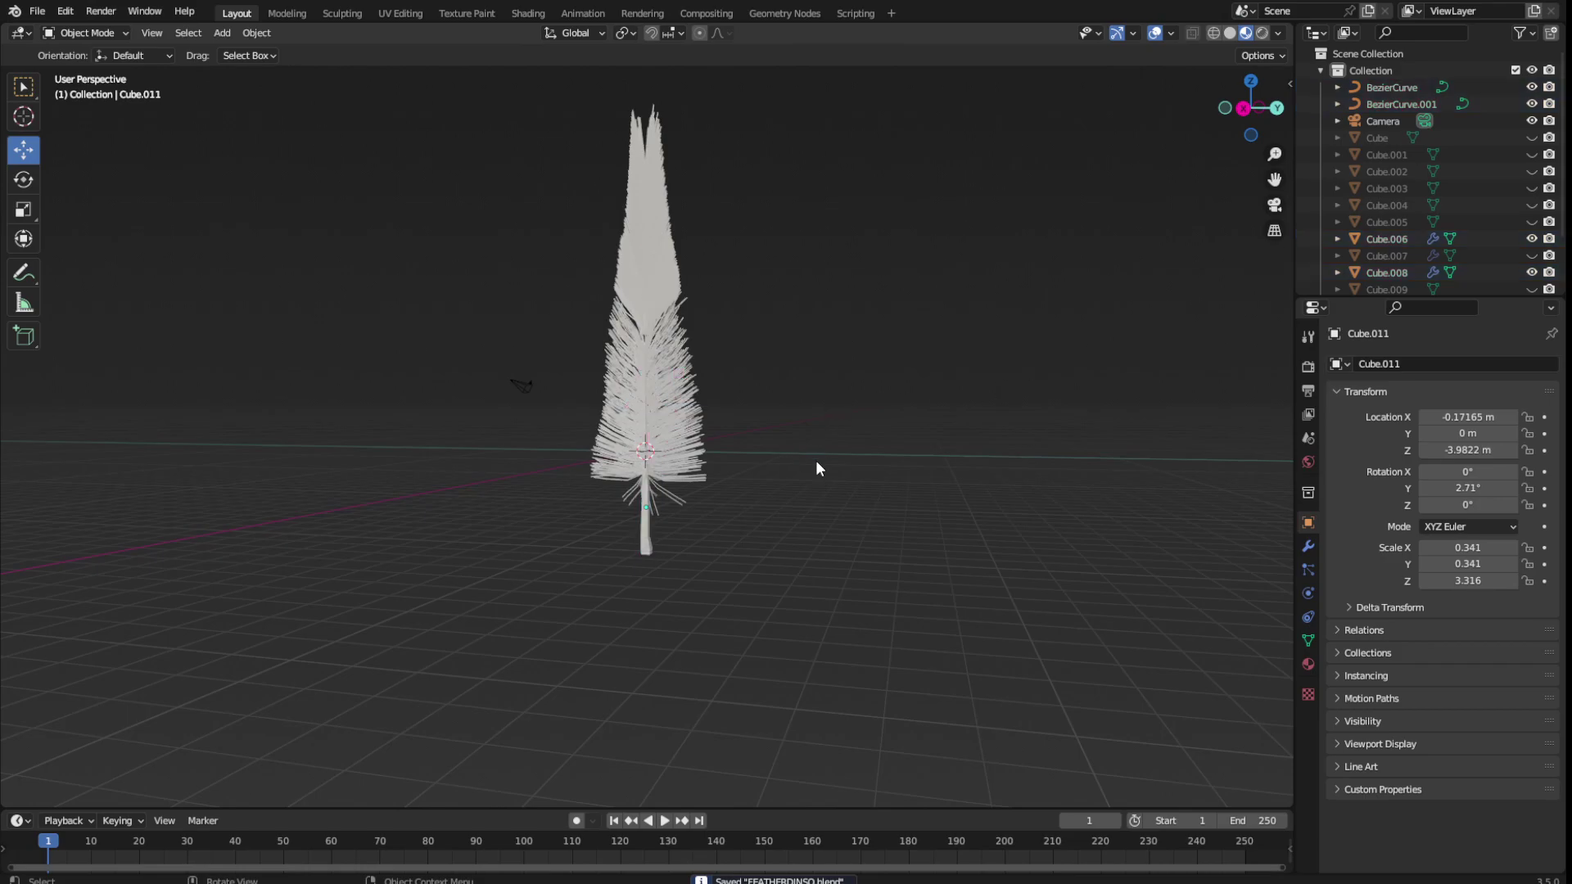
scroll(815, 460, "up", 2)
middle_click_drag(930, 480, 915, 571)
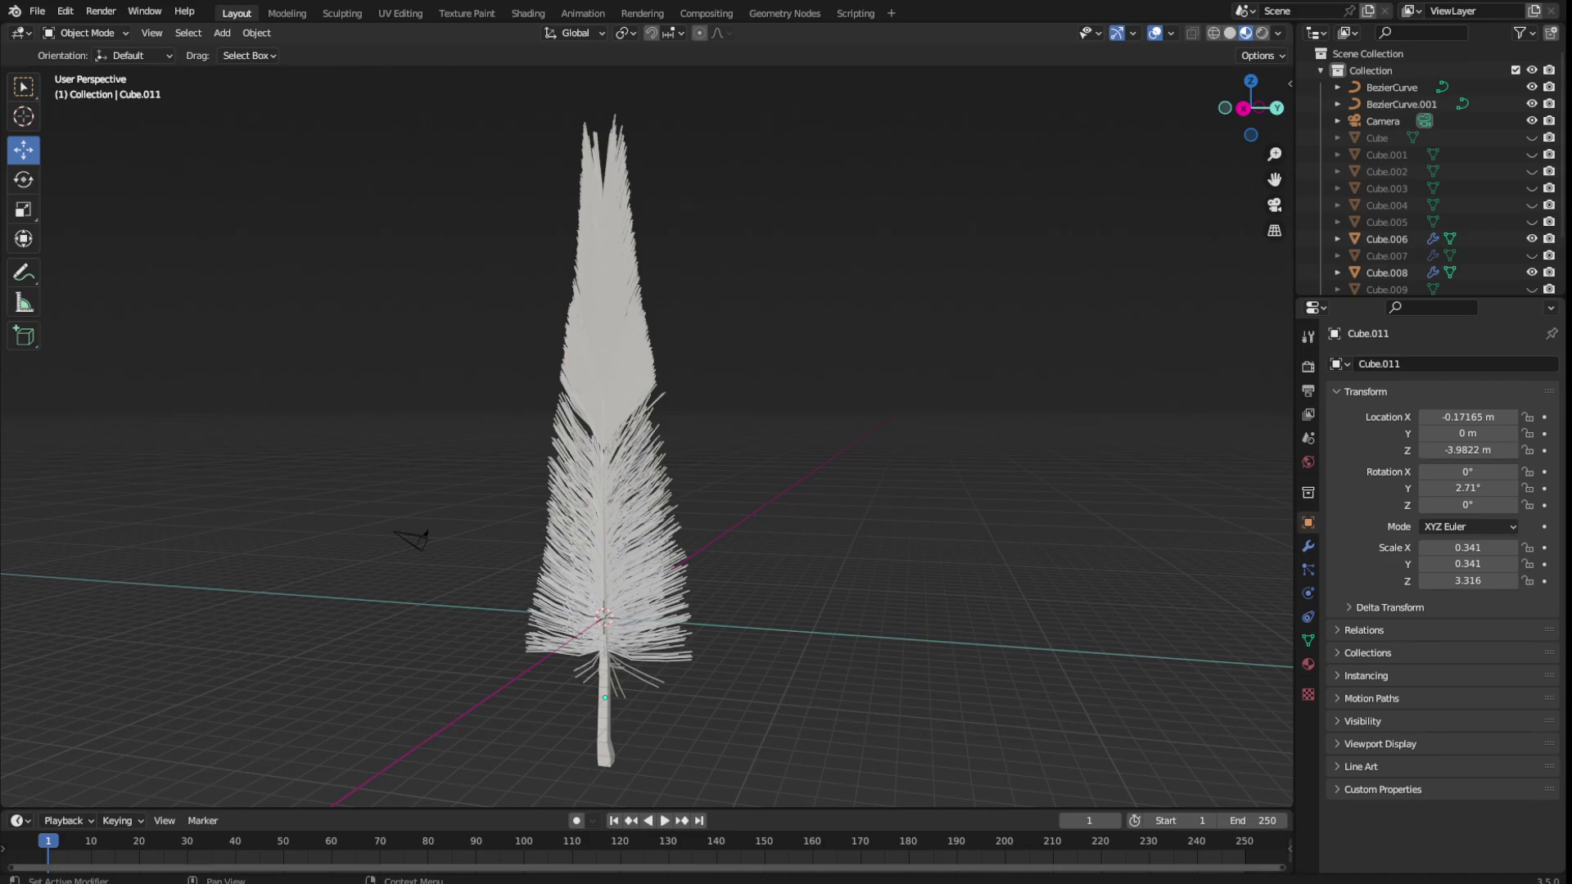
Give the stem Cube.011 a new material, Material.001, tinted pink-magenta
left_click(1309, 665)
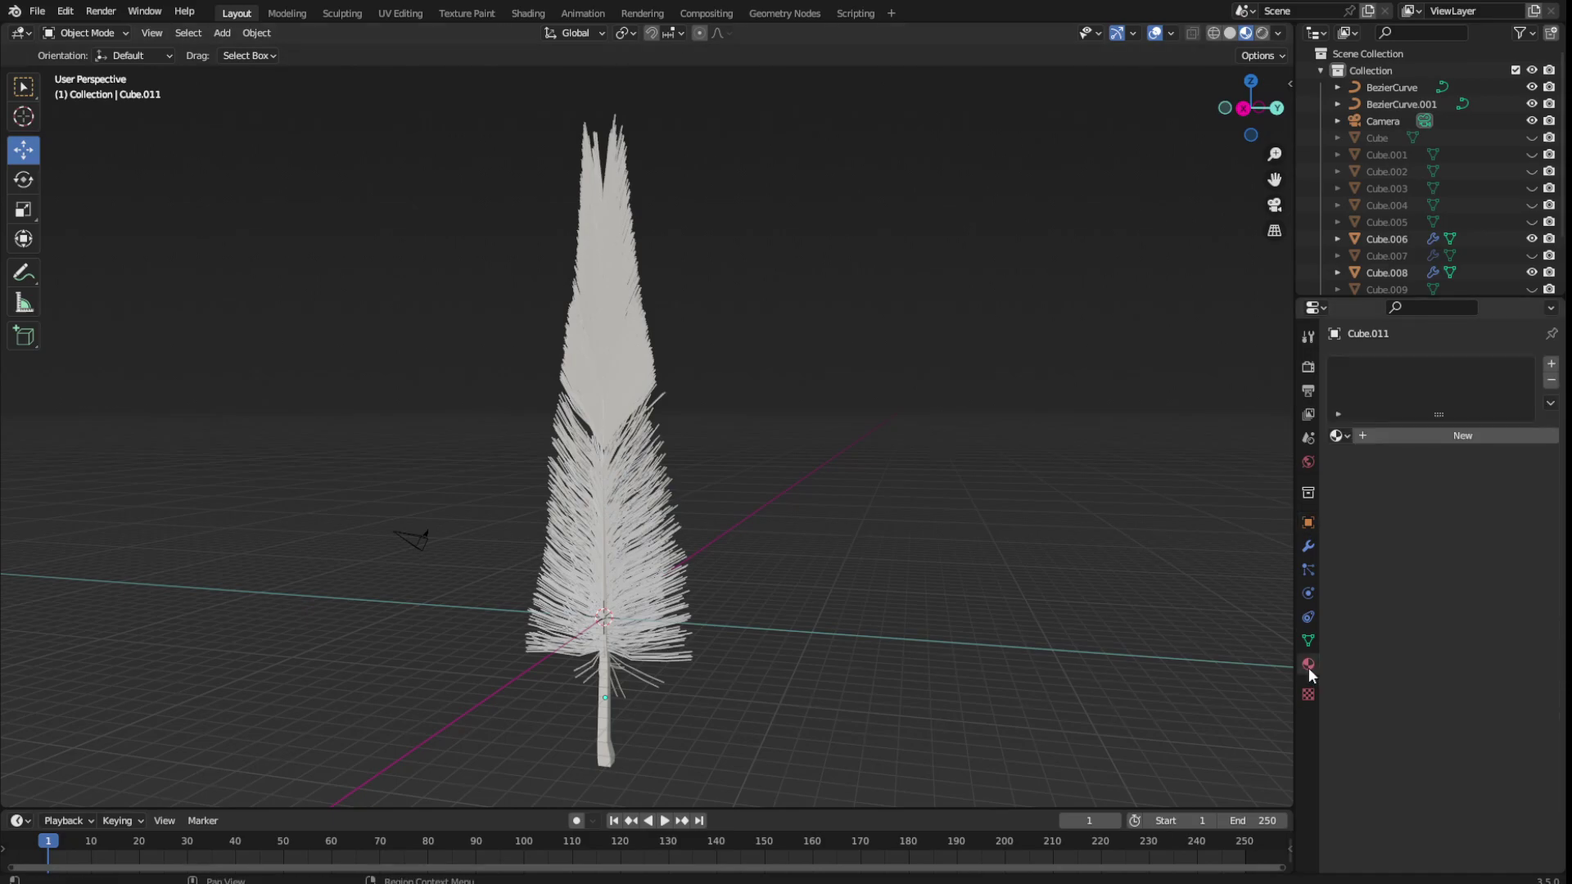
left_click(1465, 435)
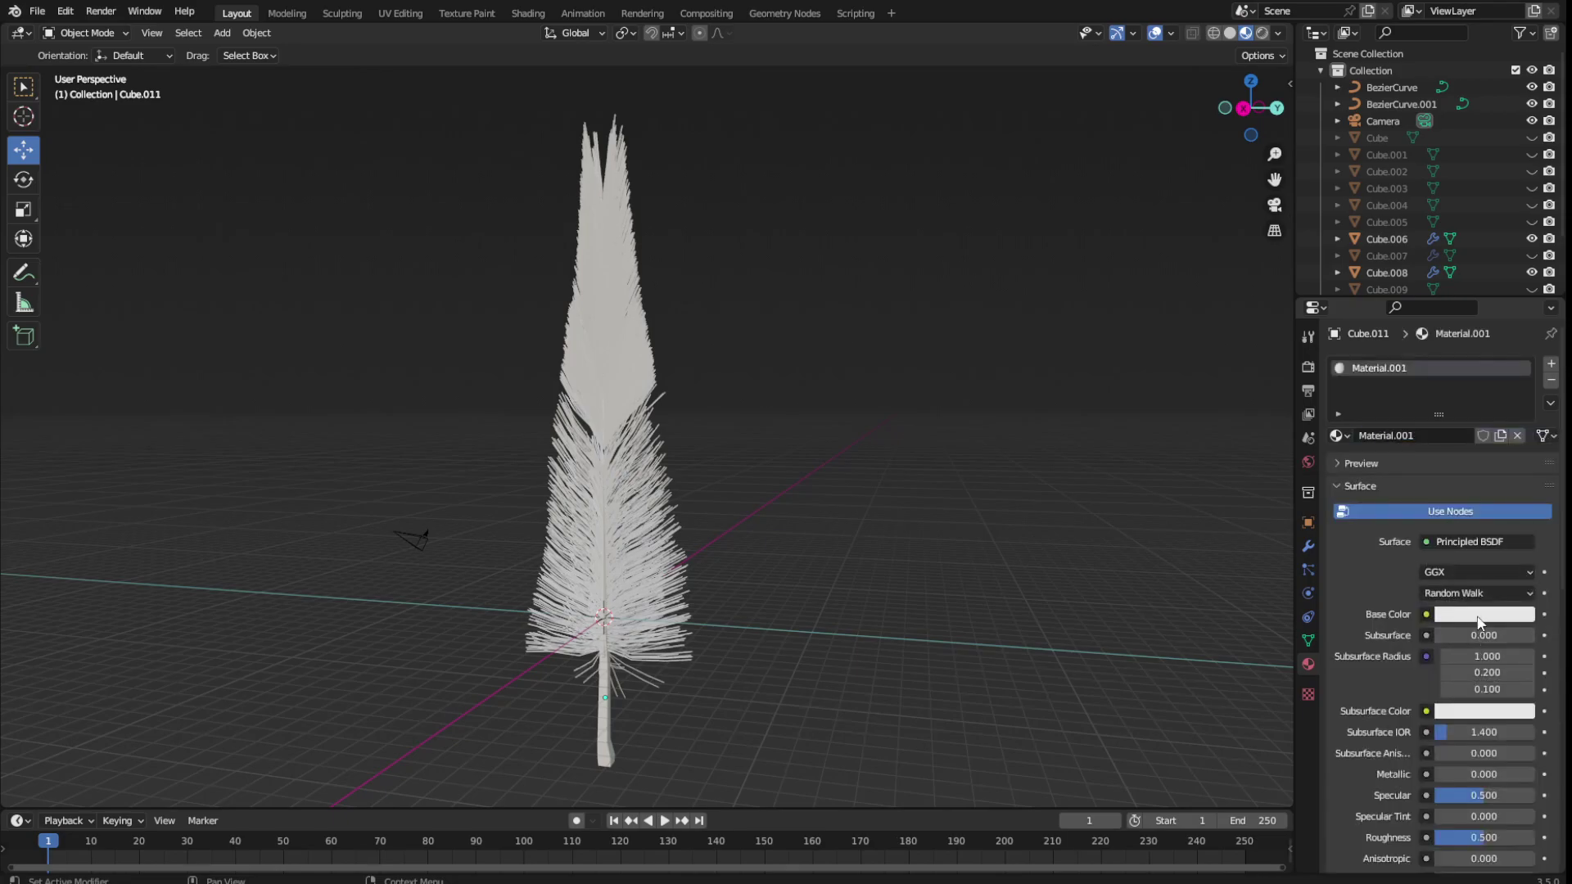
left_click(1479, 615)
left_click_drag(1486, 454, 1479, 443)
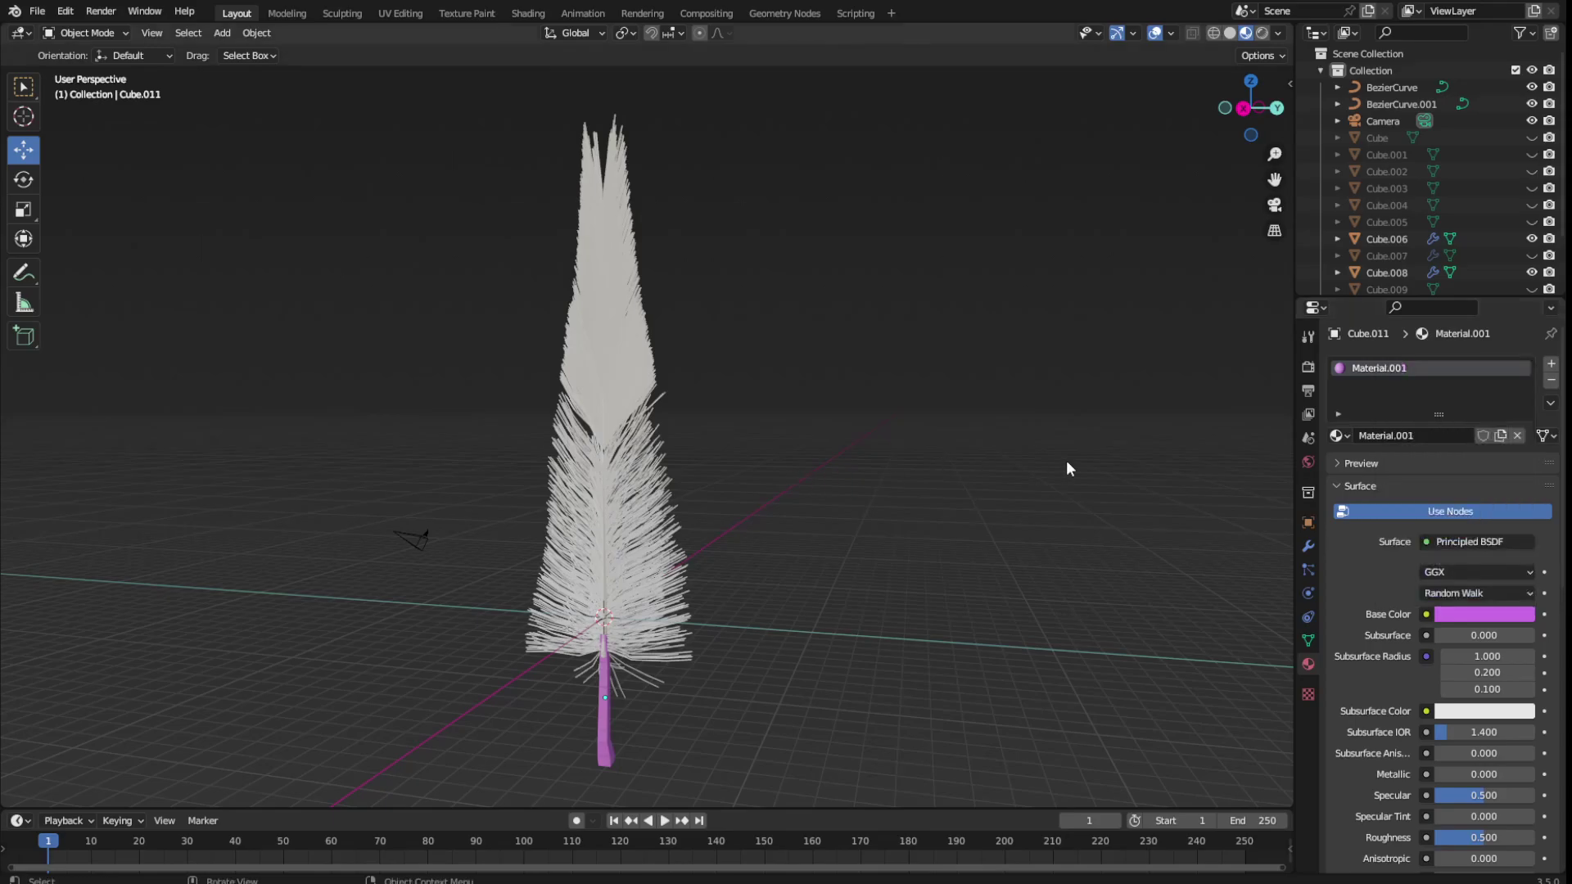
left_click(1487, 616)
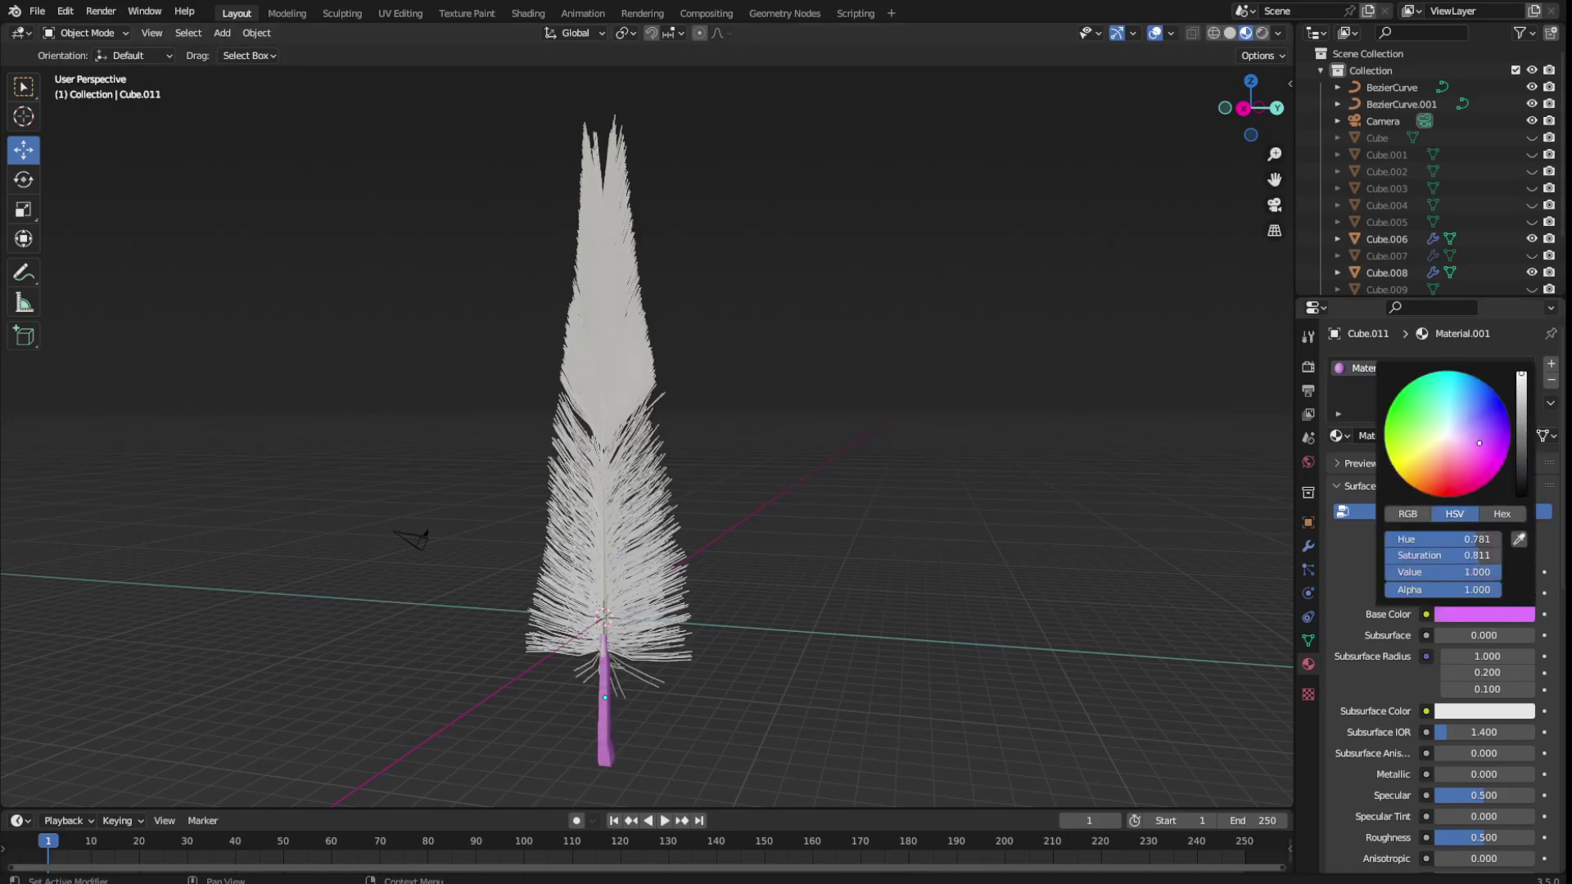
Give the lower barbs Cube.006 a new mint-green material, Material.002
left_click(601, 512)
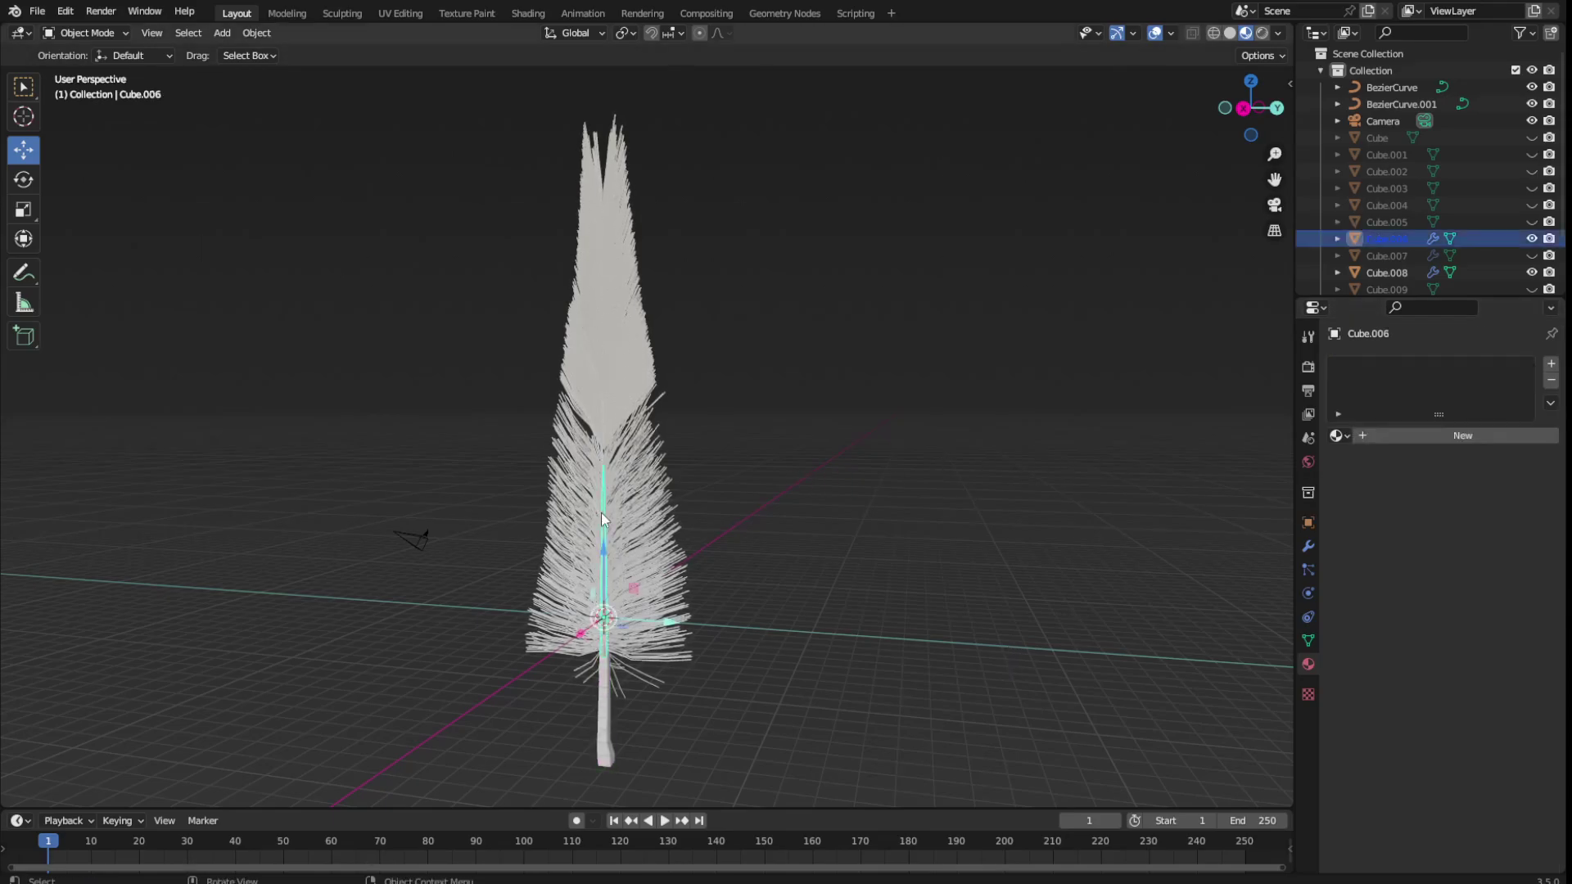
left_click(1453, 435)
left_click(1467, 616)
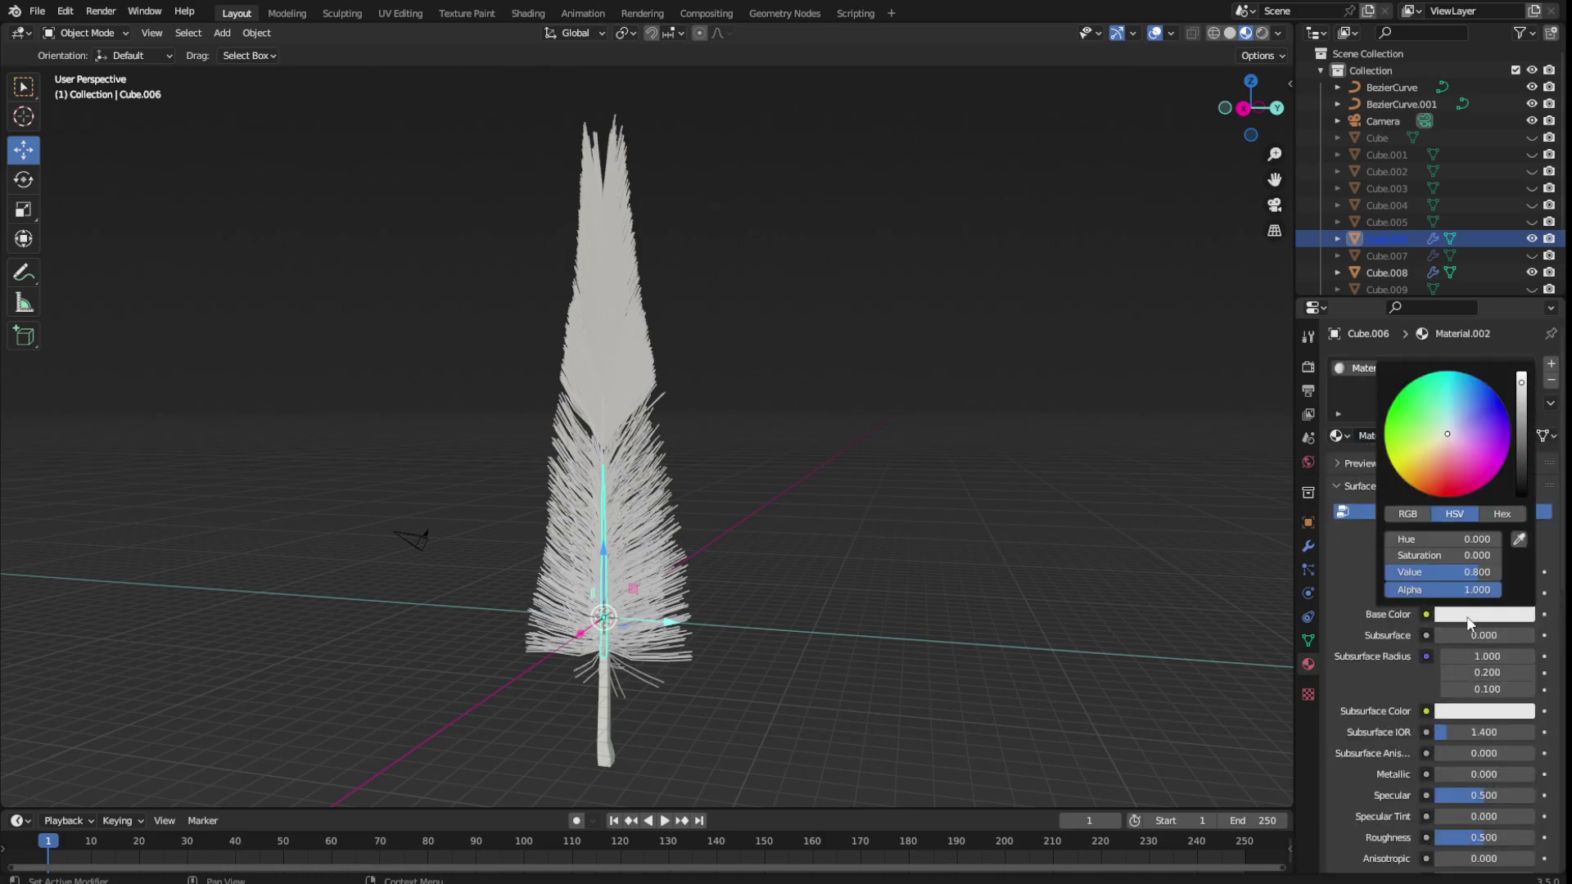
mouse_move(1411, 434)
left_mouse_down()
mouse_move(1466, 419)
mouse_move(1436, 400)
left_mouse_up()
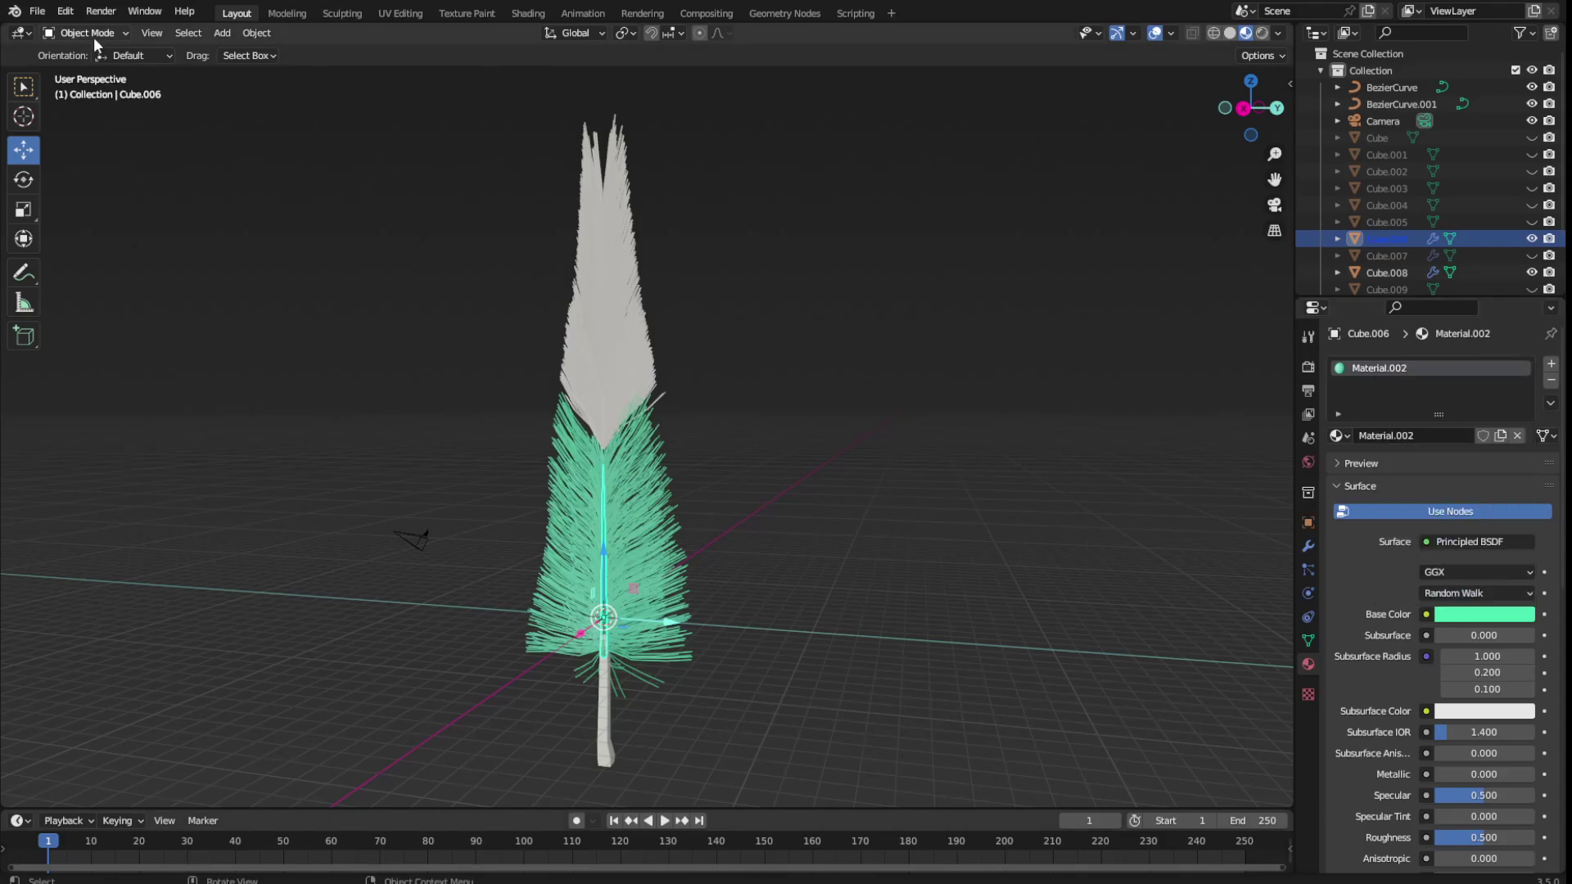
left_click(18, 821)
Turn the bottom panel into an enlarged Shader Editor zoomed on the material's nodes
left_click(56, 767)
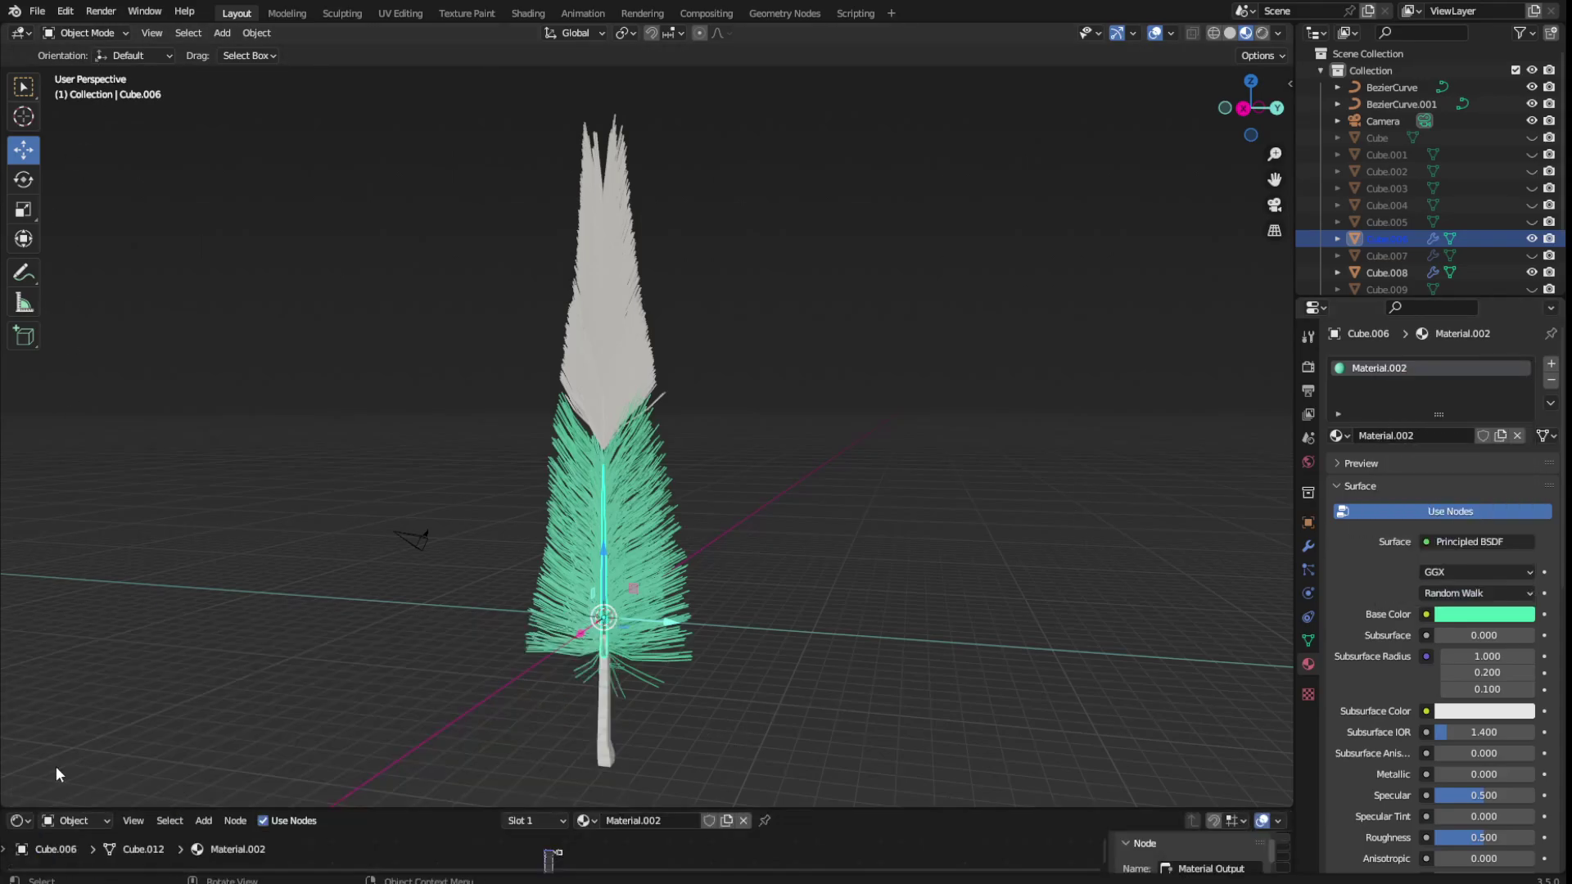
left_click_drag(391, 807, 376, 510)
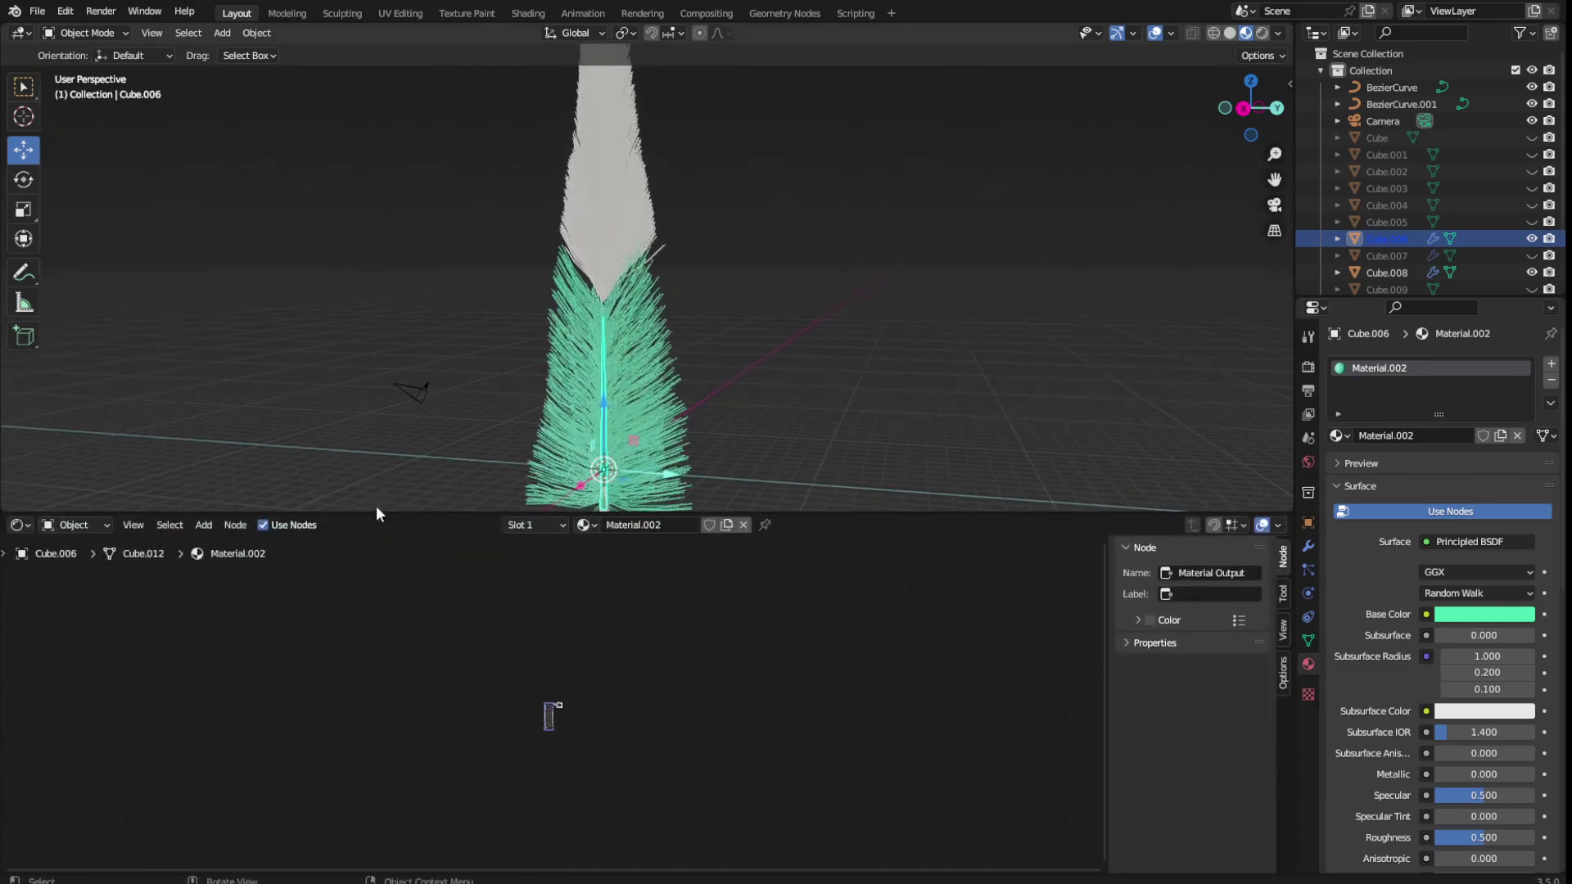
middle_click_drag(578, 745, 615, 685, "ctrl")
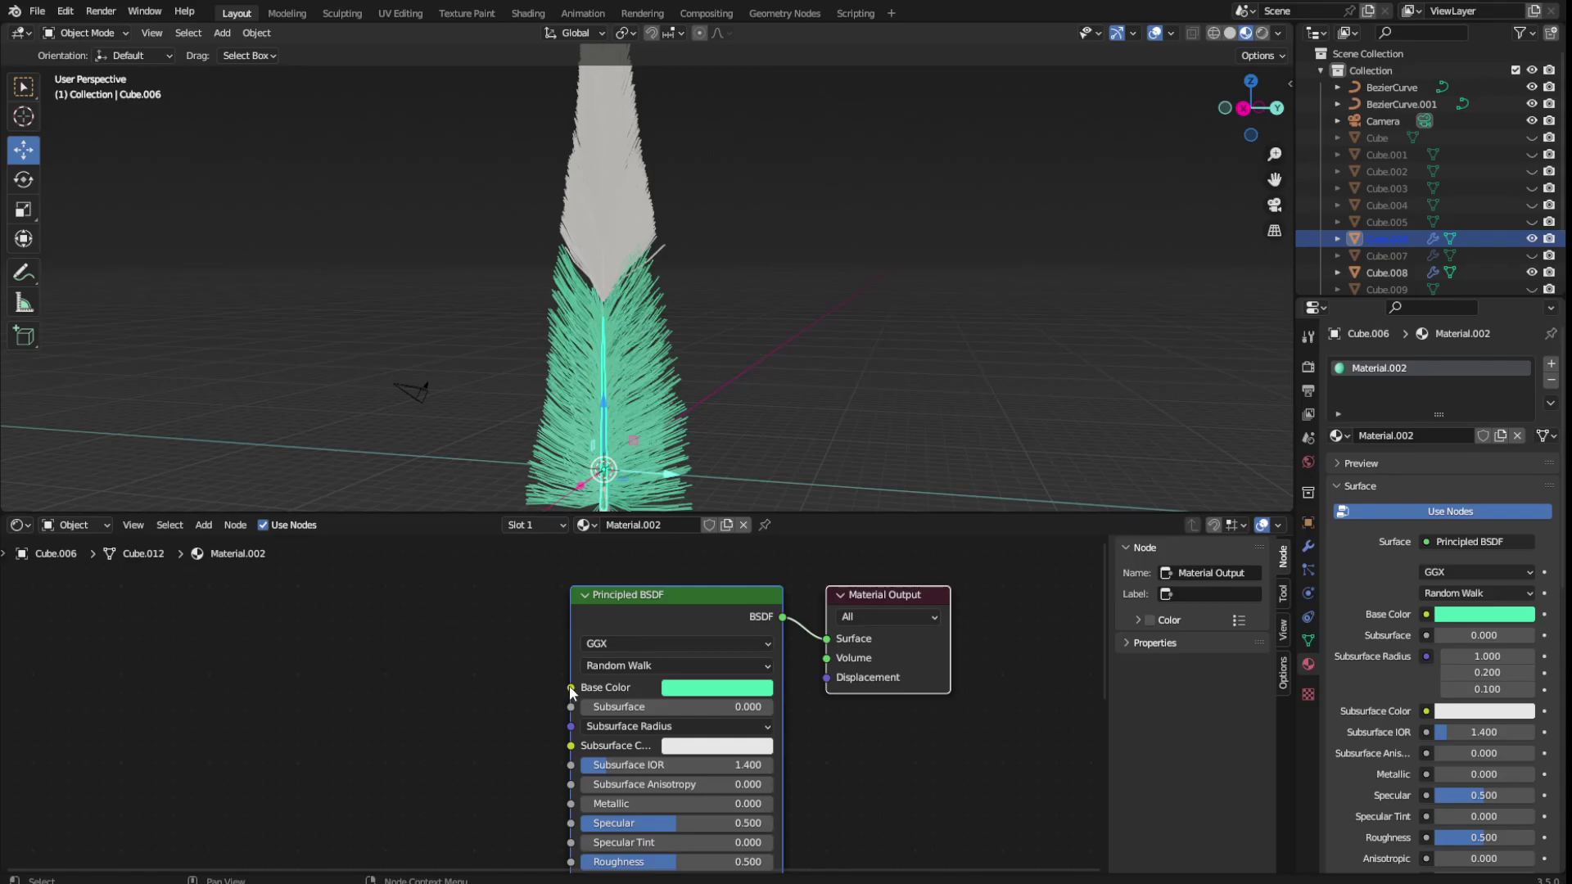
Add a ColorRamp node left of the Principled BSDF and link its Color to Base Color
left_click(212, 528)
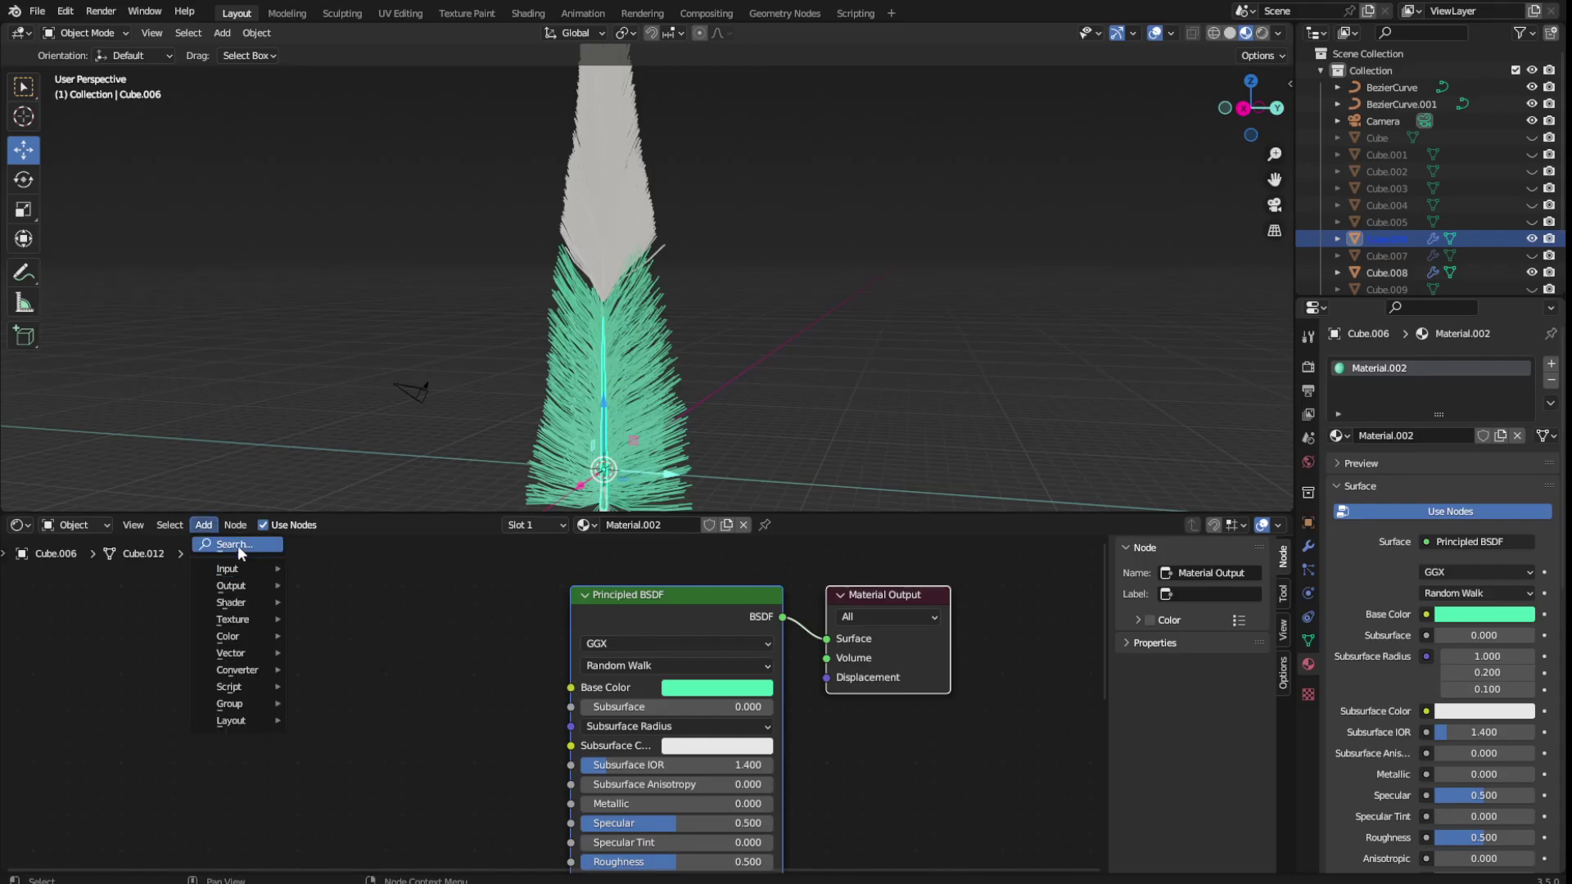
left_click(239, 546)
type("colorramp")
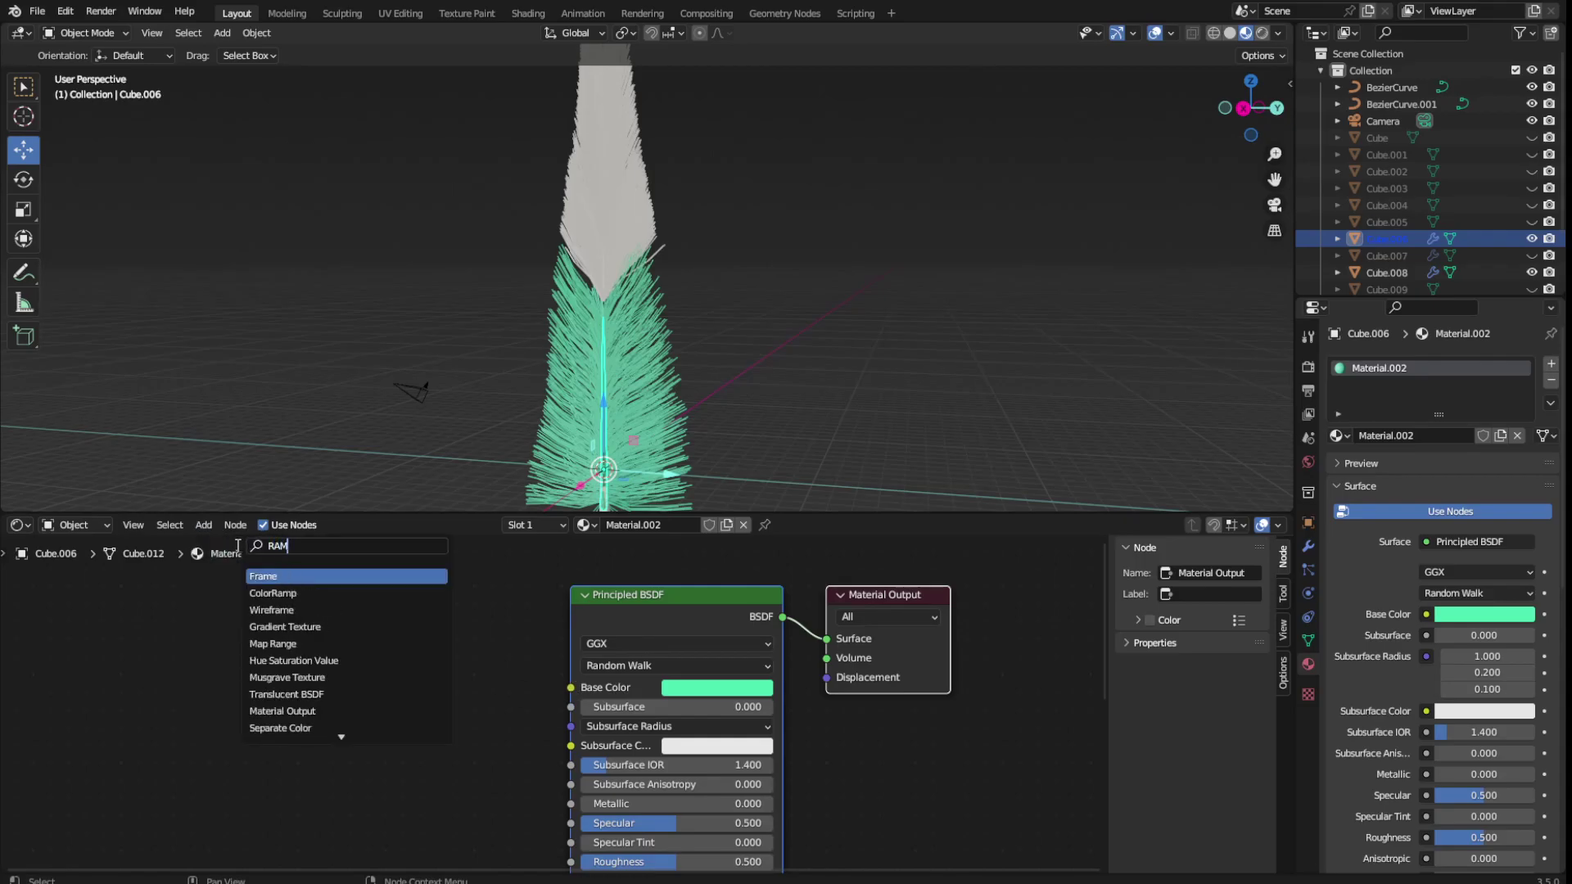
key("Return")
left_click(249, 667)
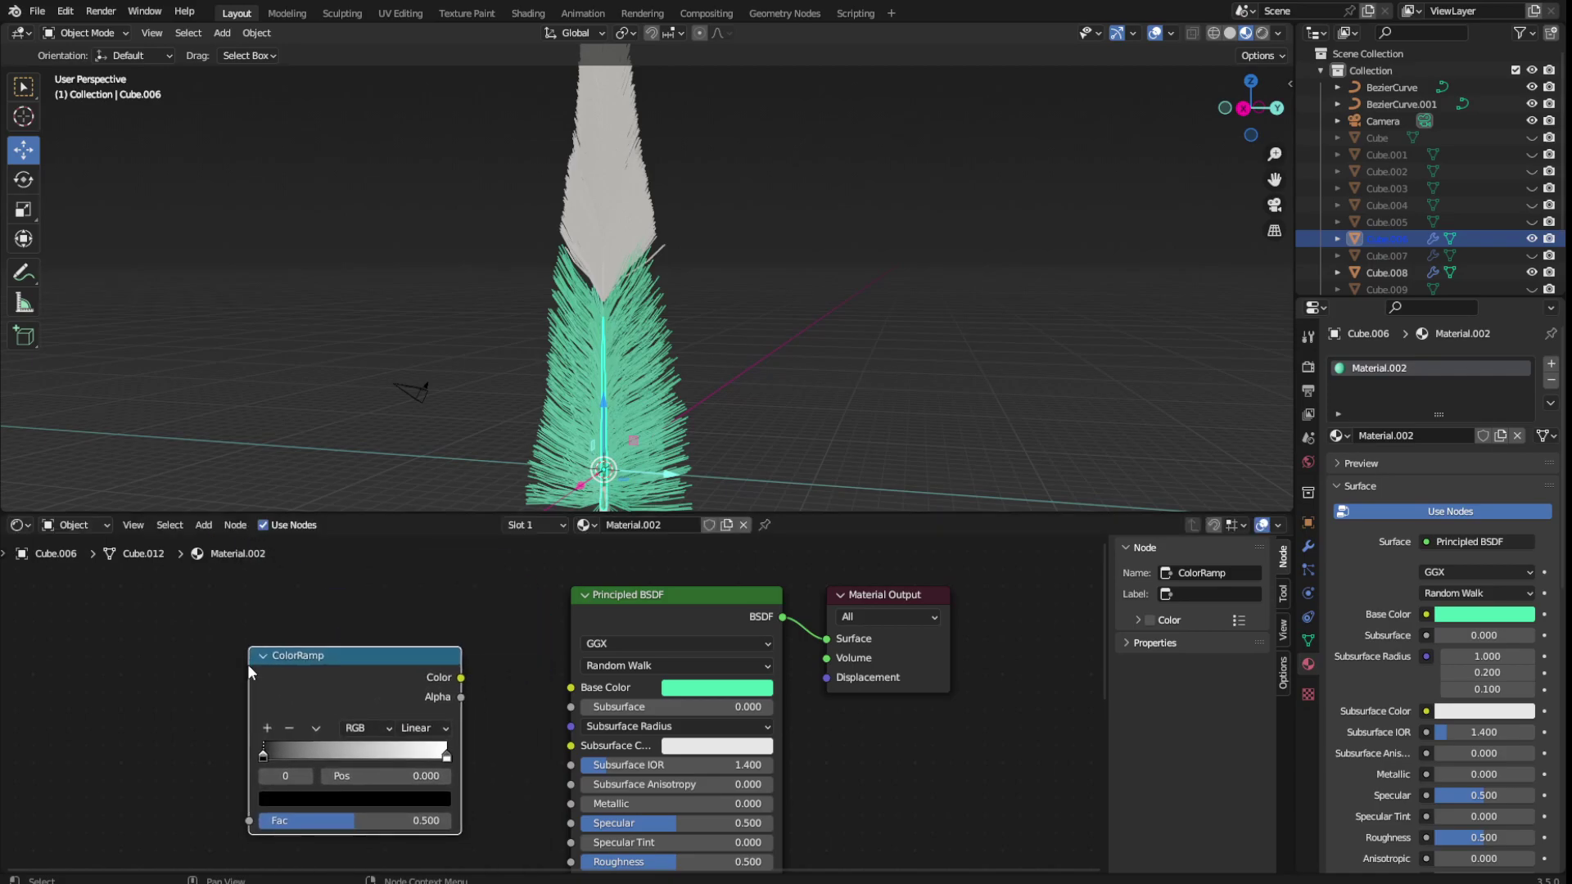
left_click(688, 694)
left_click(792, 581)
left_click(735, 609)
left_click_drag(461, 677, 583, 694)
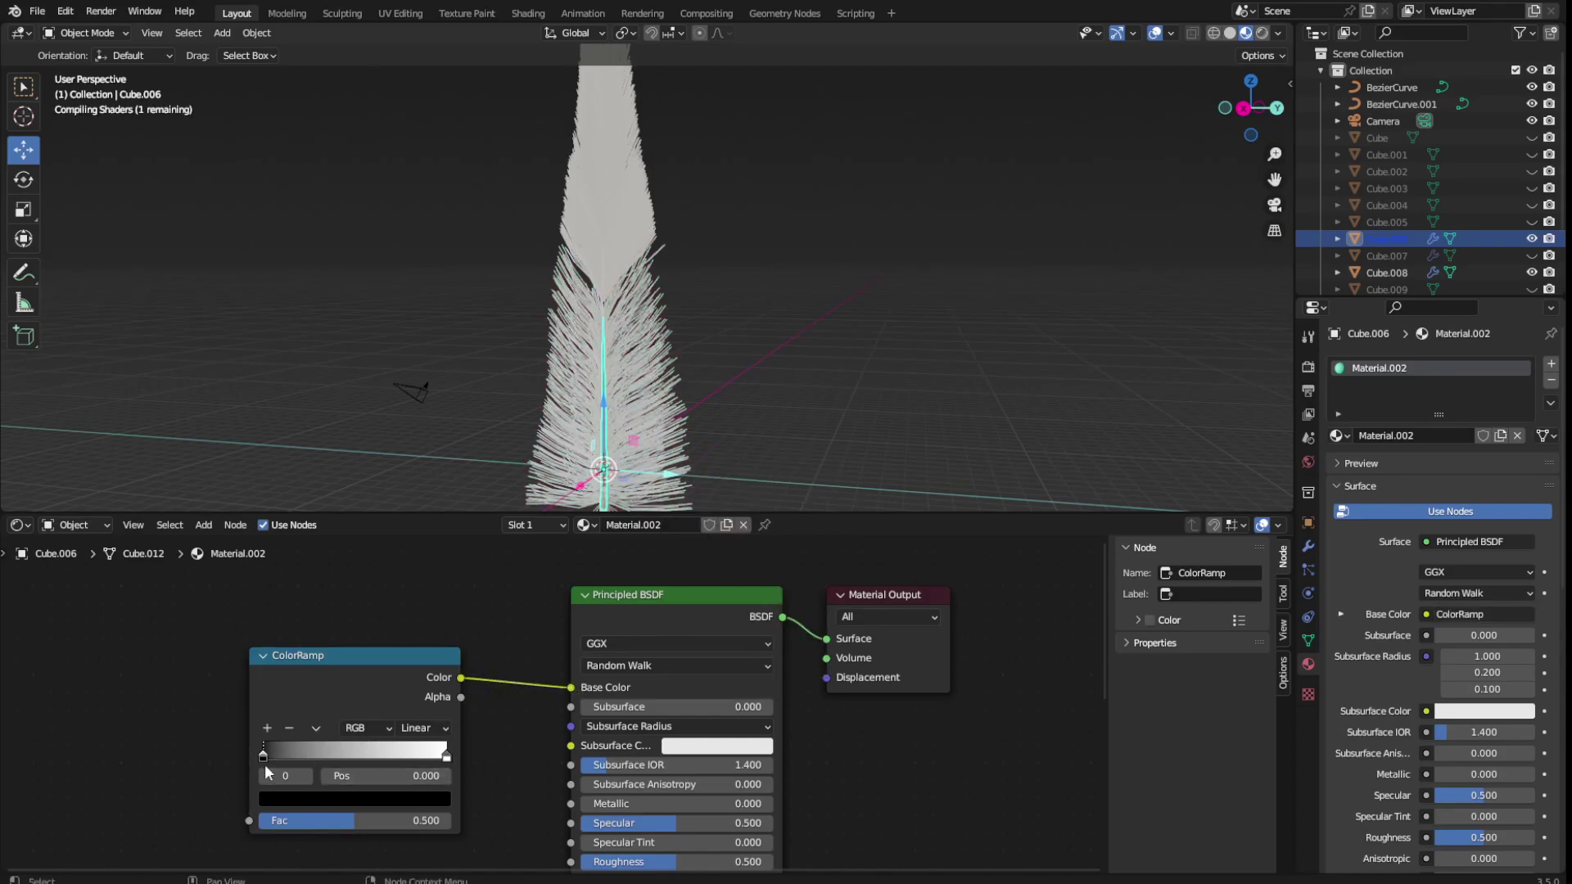
Disconnect the ColorRamp and read the mint-green base colour's hex code
left_click(280, 796)
left_click(338, 720)
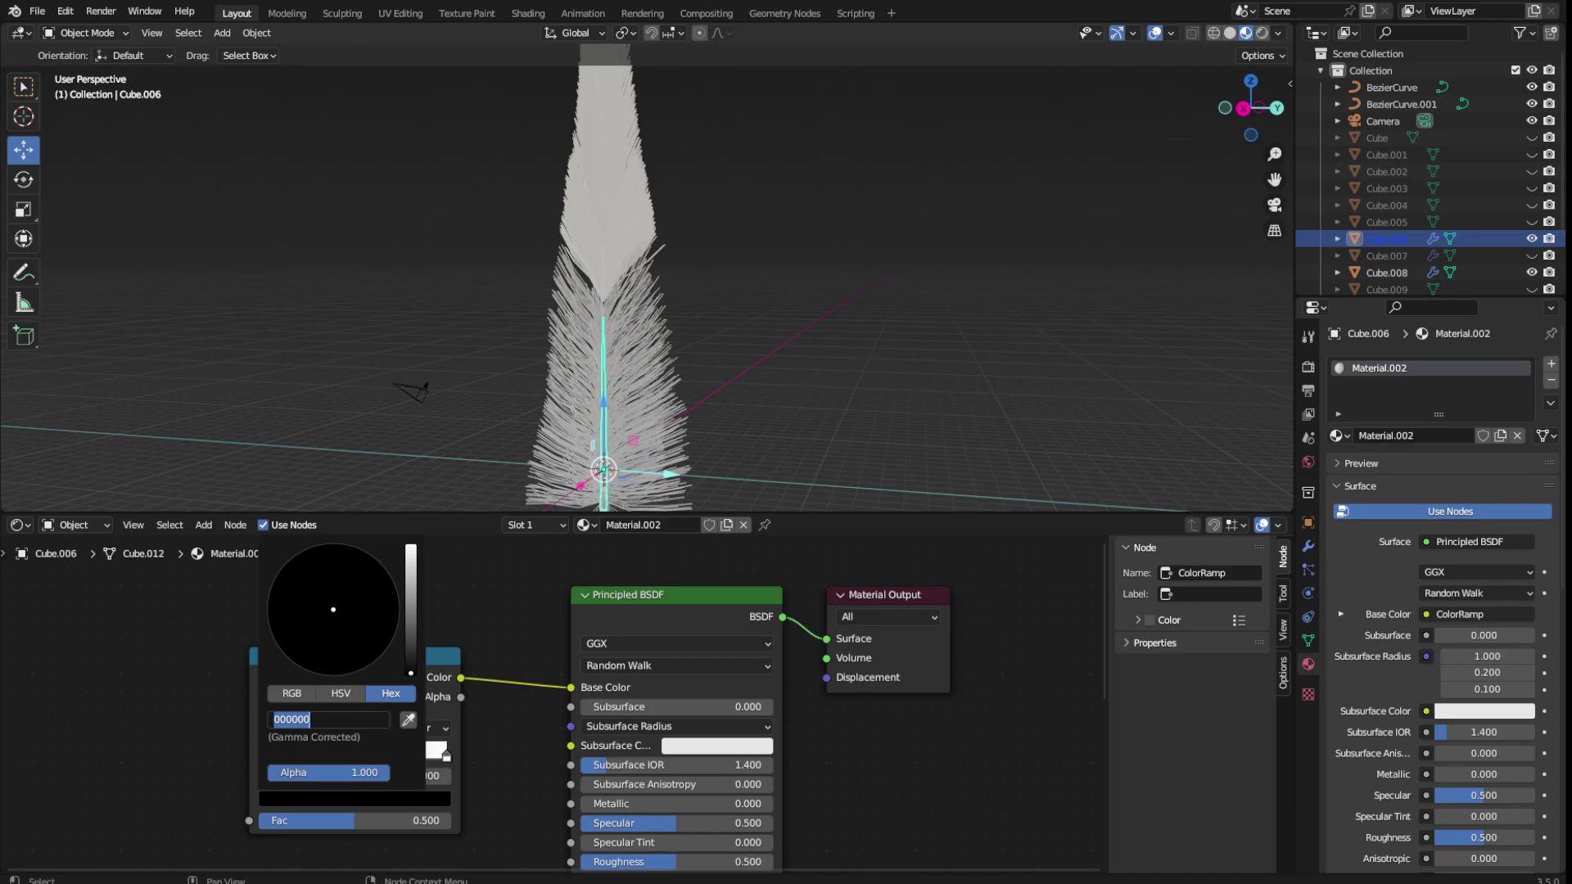
left_click_drag(572, 688, 532, 688)
left_click(716, 688)
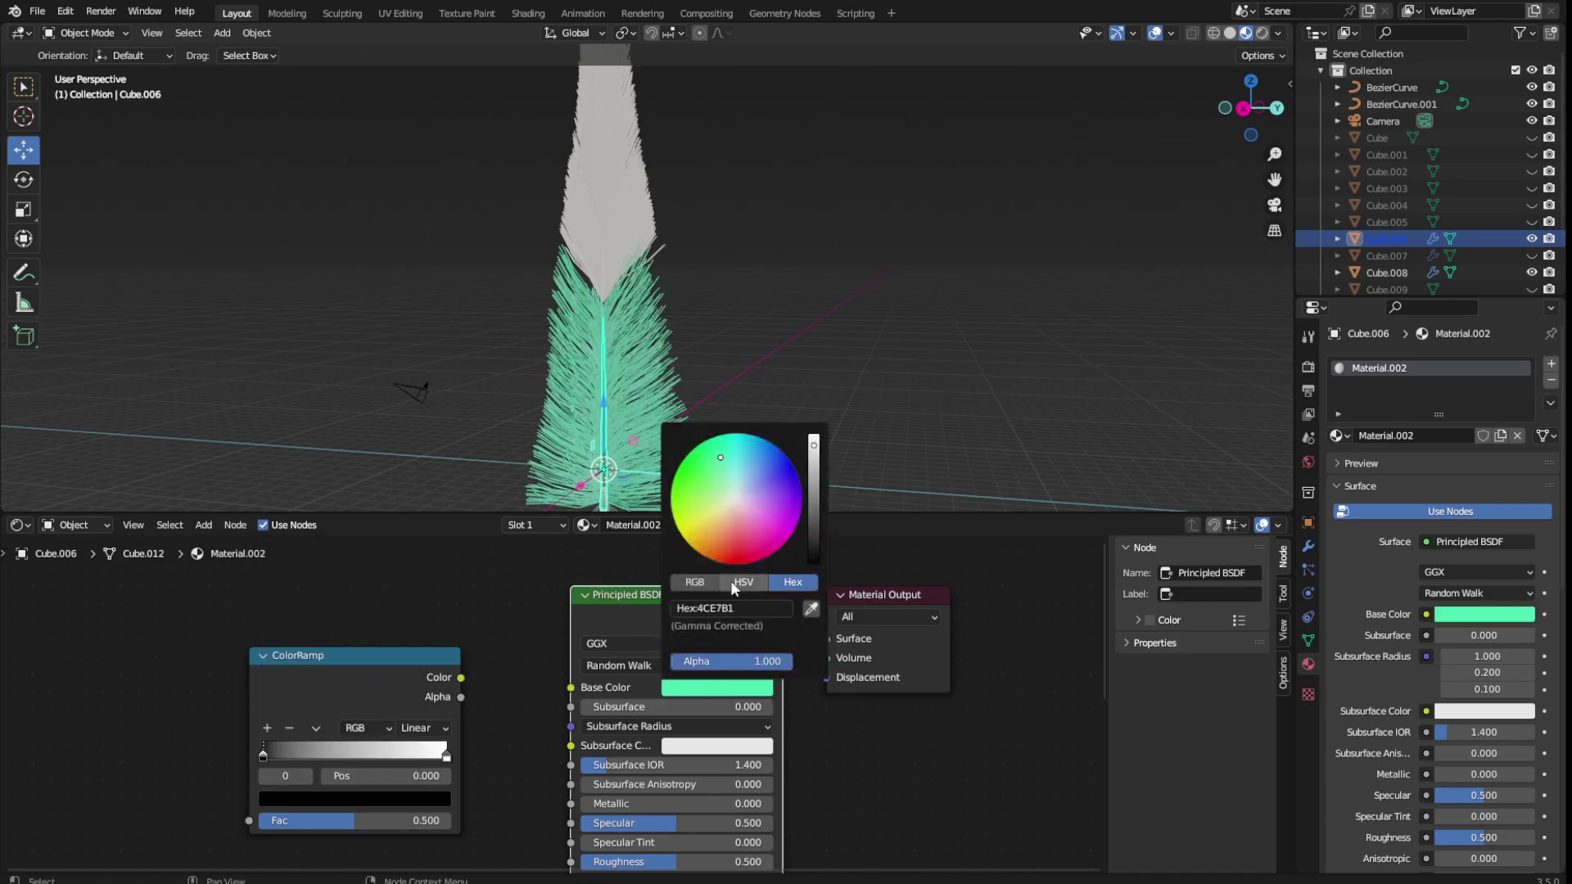
left_click(733, 609)
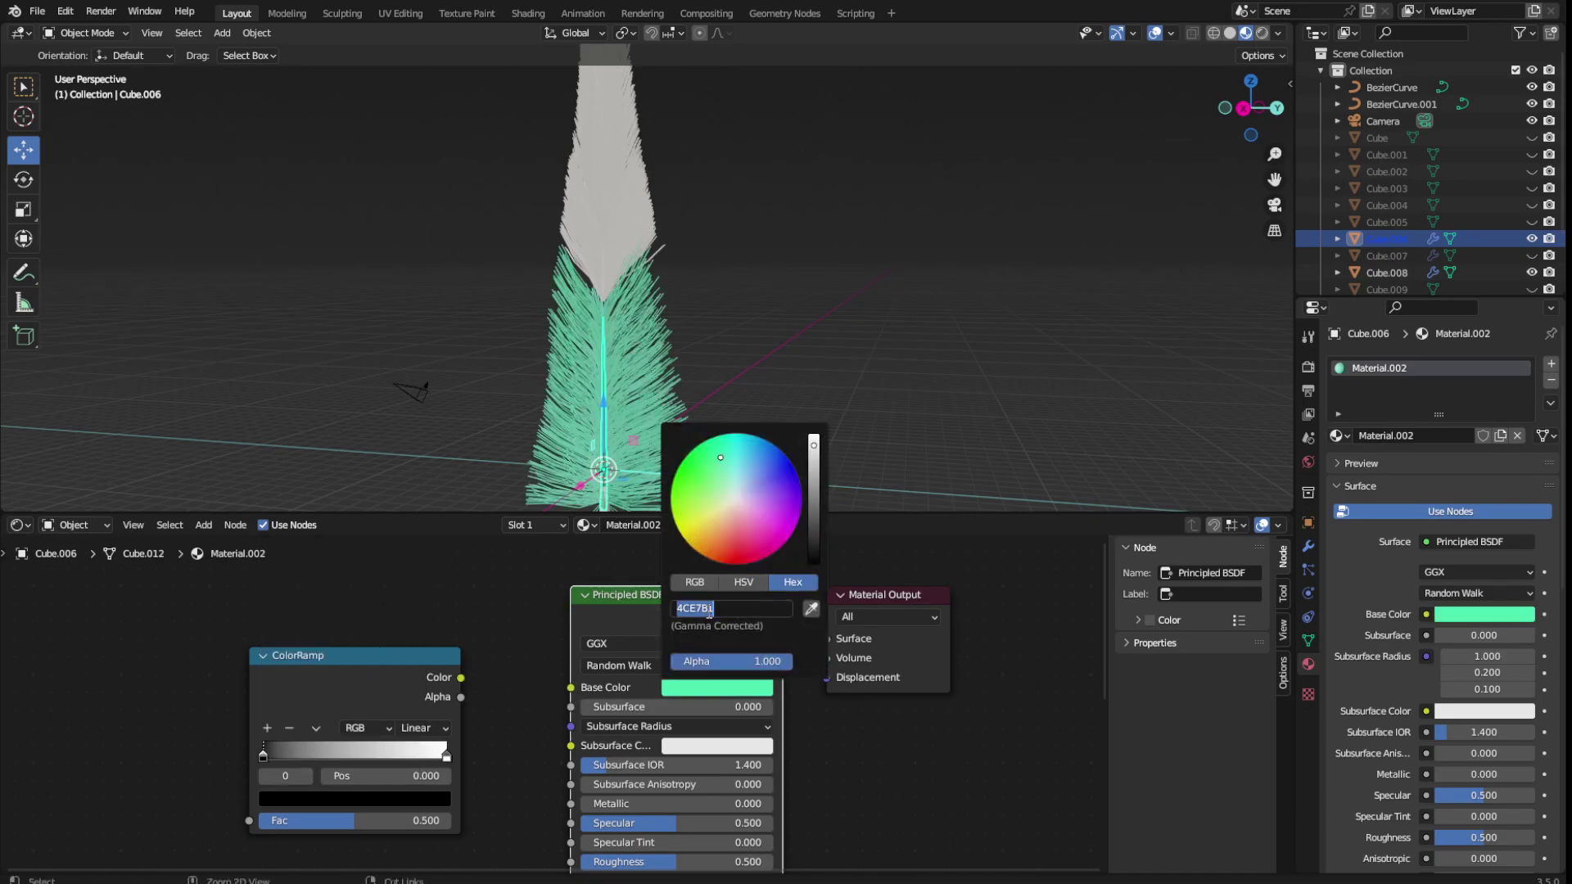
key("Return")
Copy the mint-green hex code into the ColorRamp's first stop
left_click(289, 800)
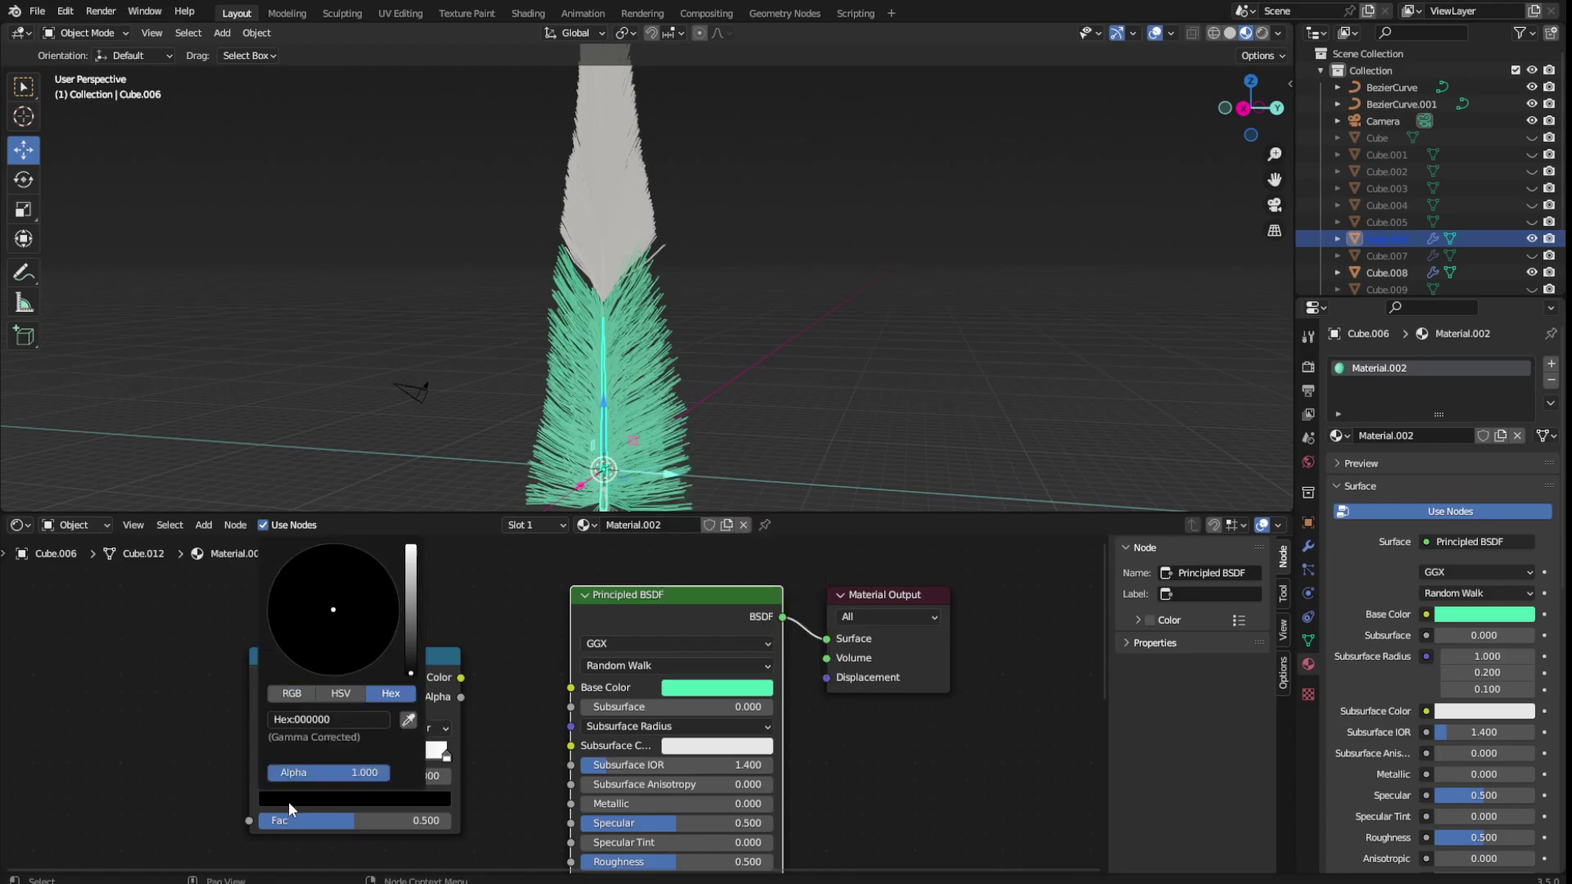
left_click(336, 718)
key("Escape")
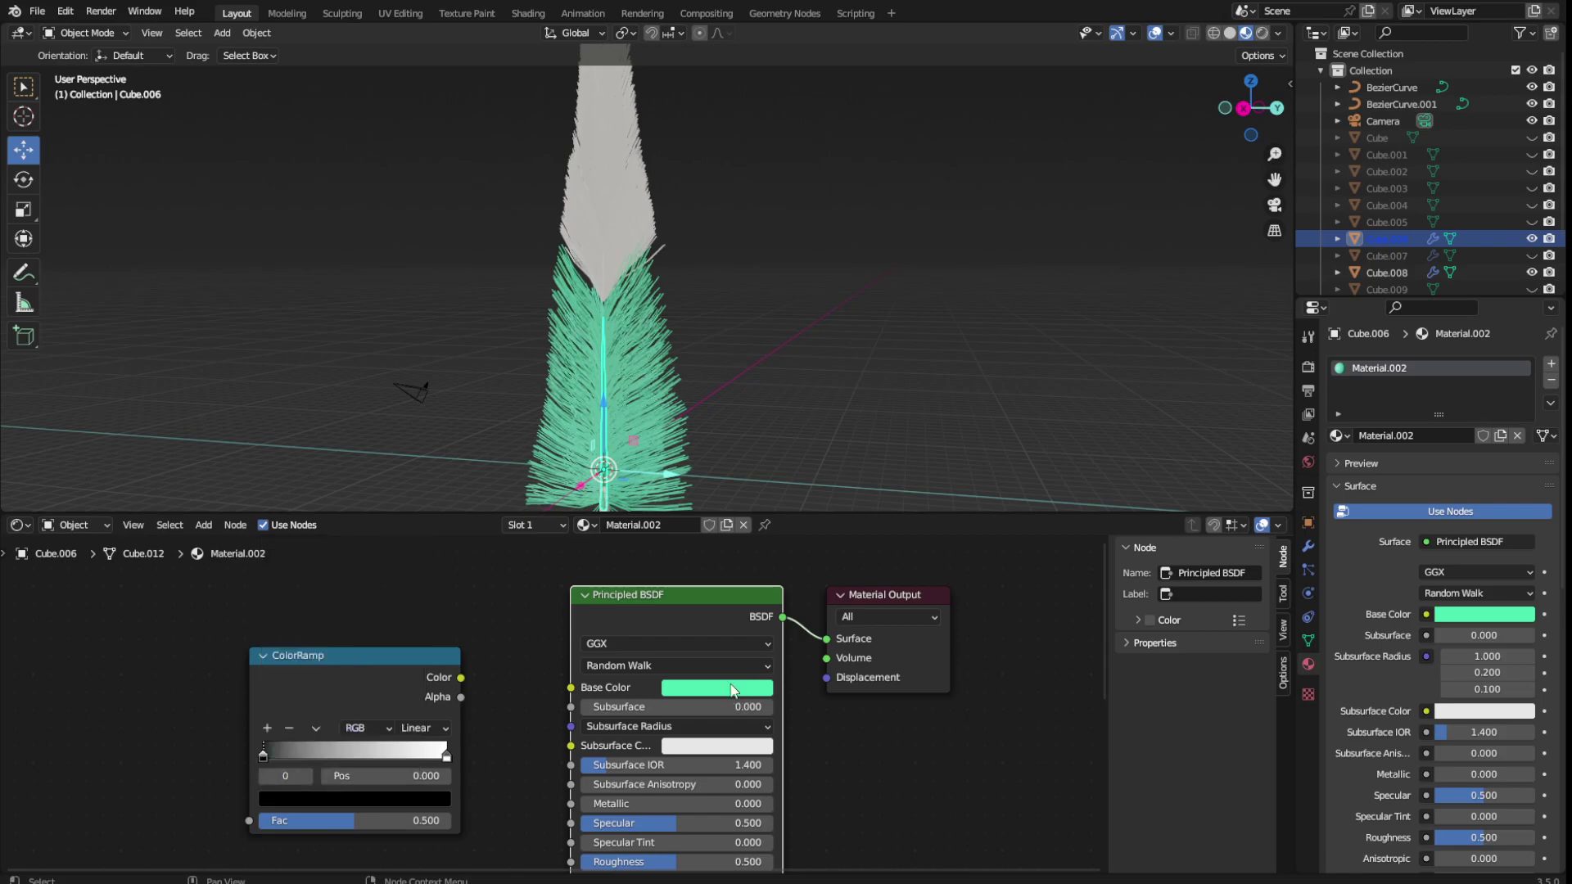
left_click(733, 687)
left_click(726, 608)
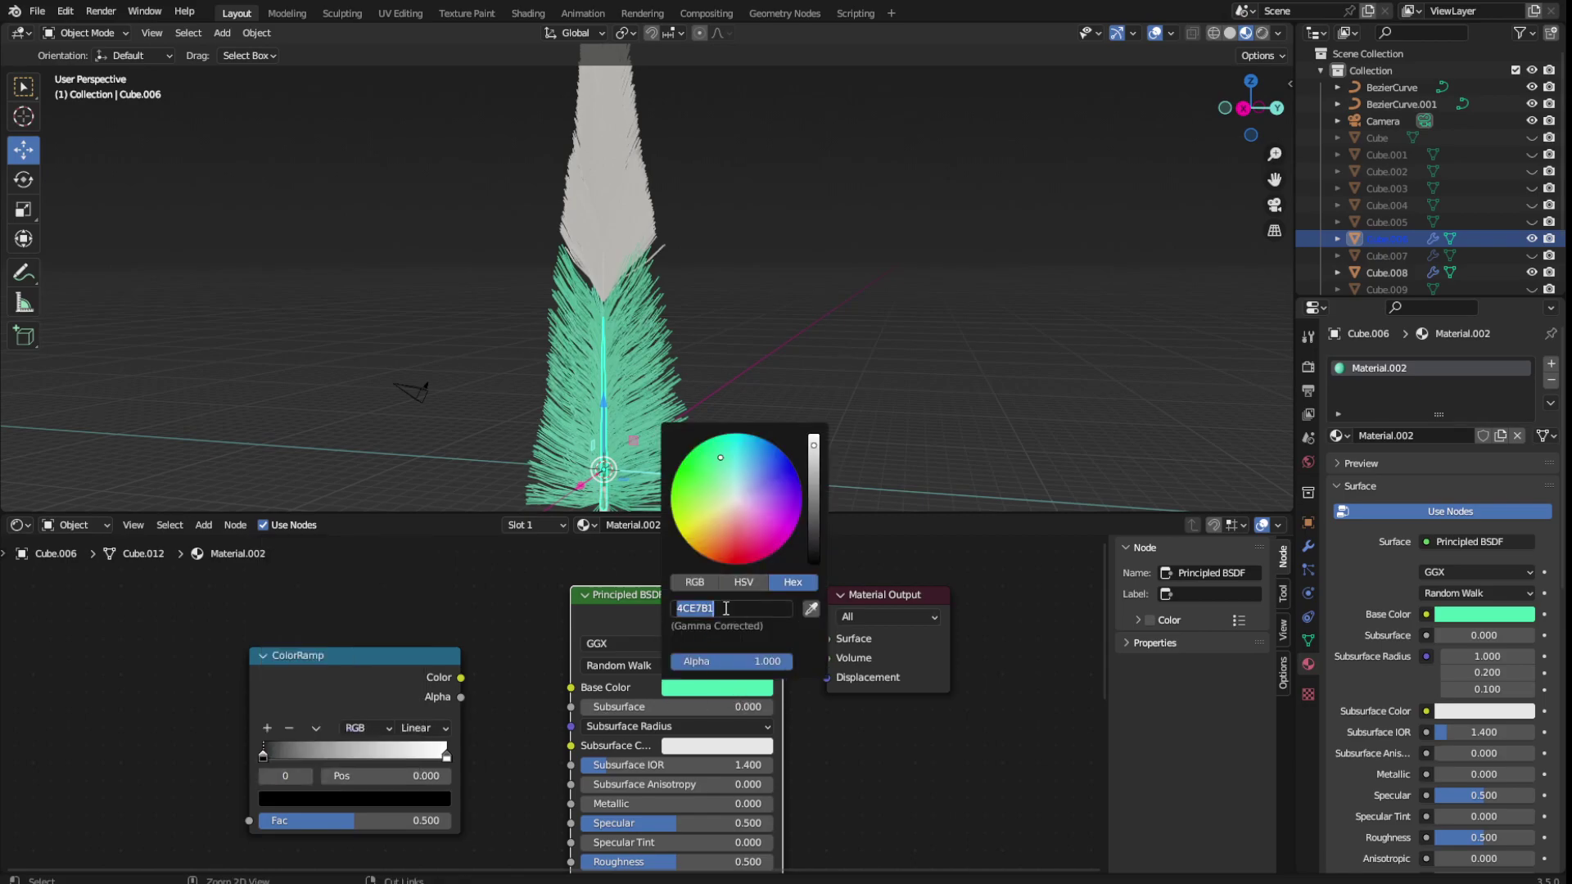
key("ctrl+c")
key("Escape")
left_click(317, 799)
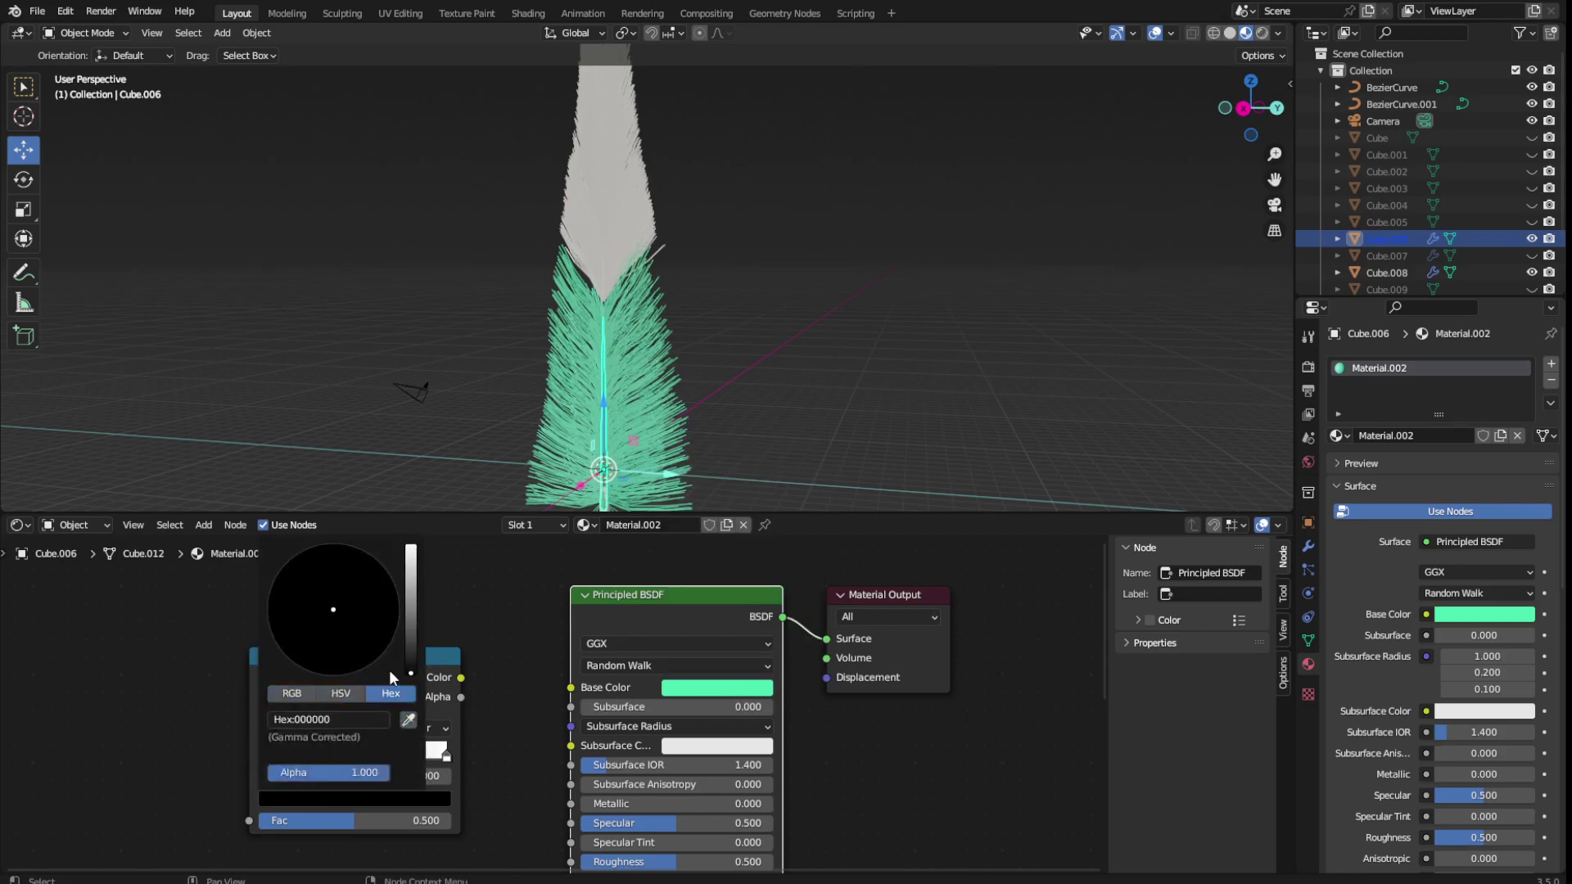
left_click(357, 719)
key("ctrl+v")
key("Return")
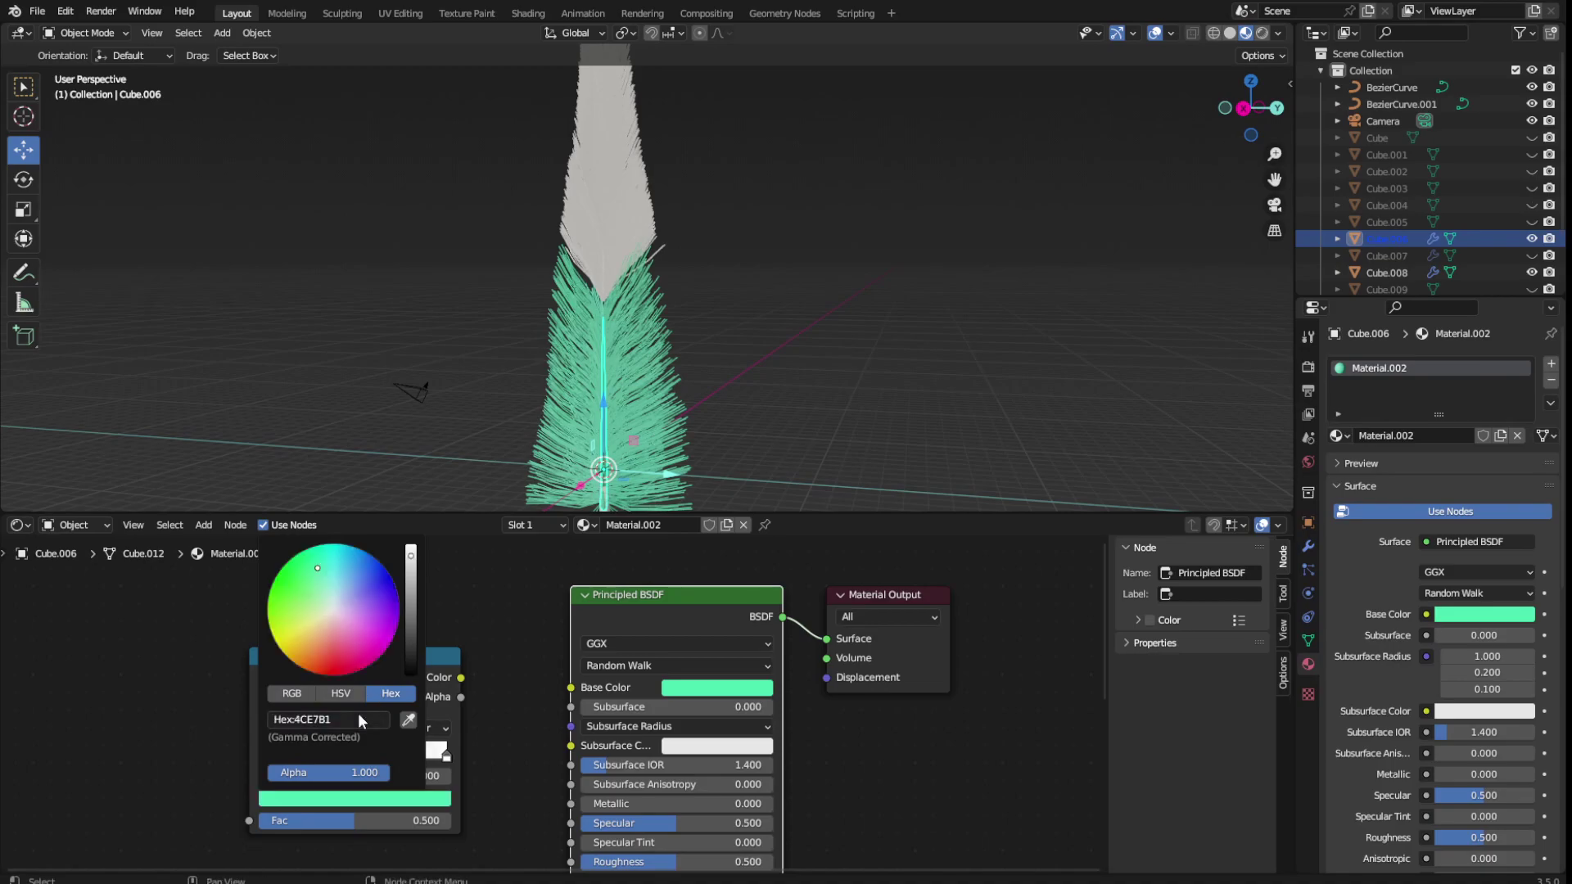
Relink the ColorRamp to Base Color, move the mint stop to 0.500, and use Cardinal interpolation
left_click_drag(461, 677, 571, 687)
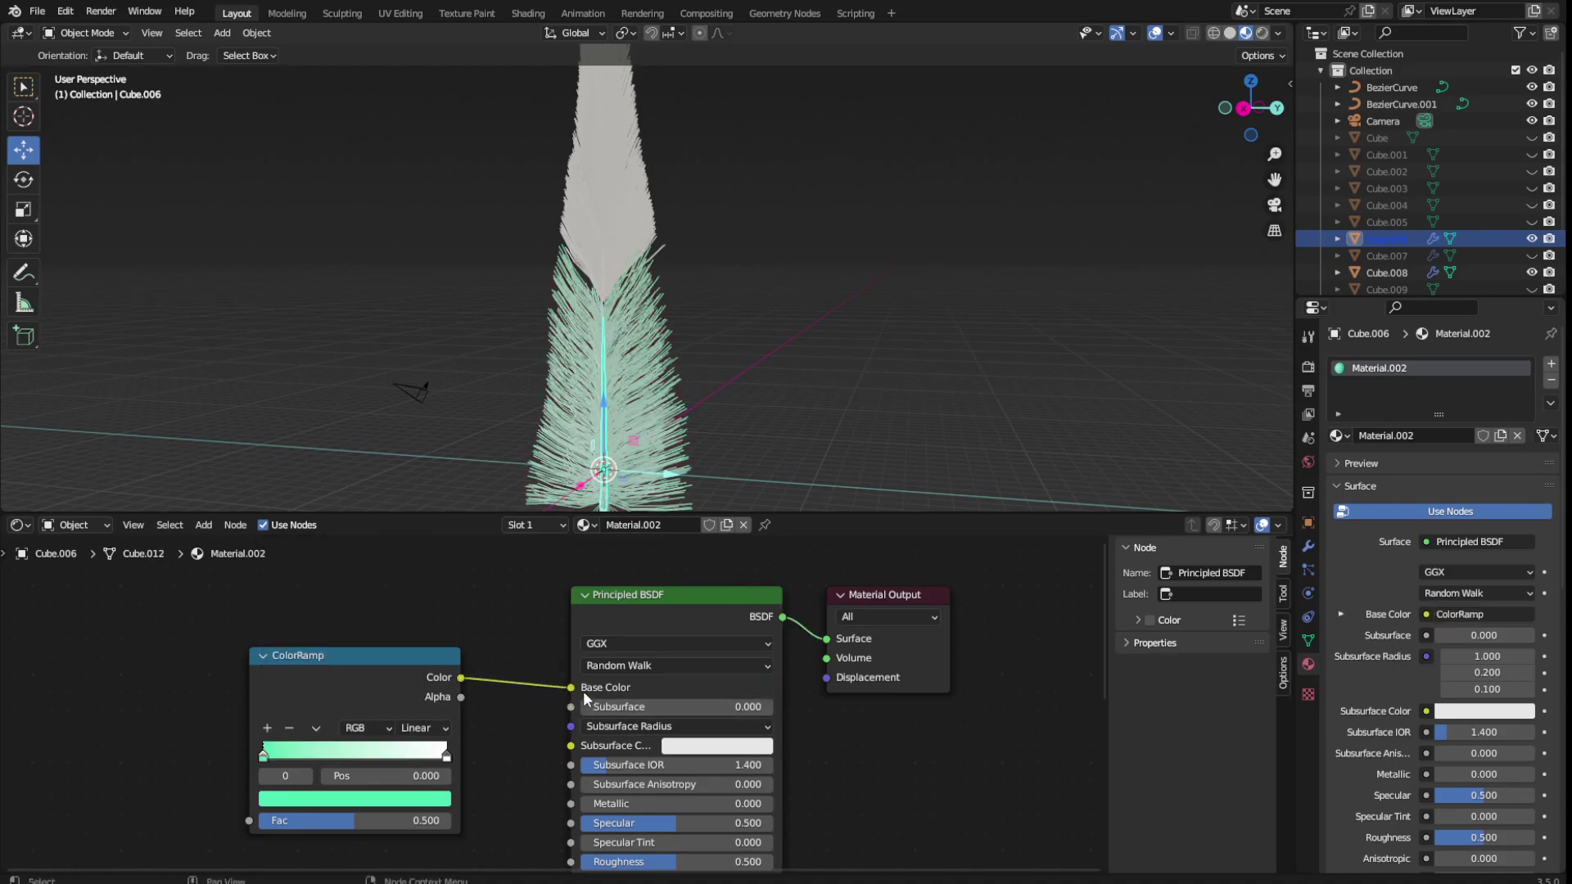
left_click_drag(263, 754, 355, 754)
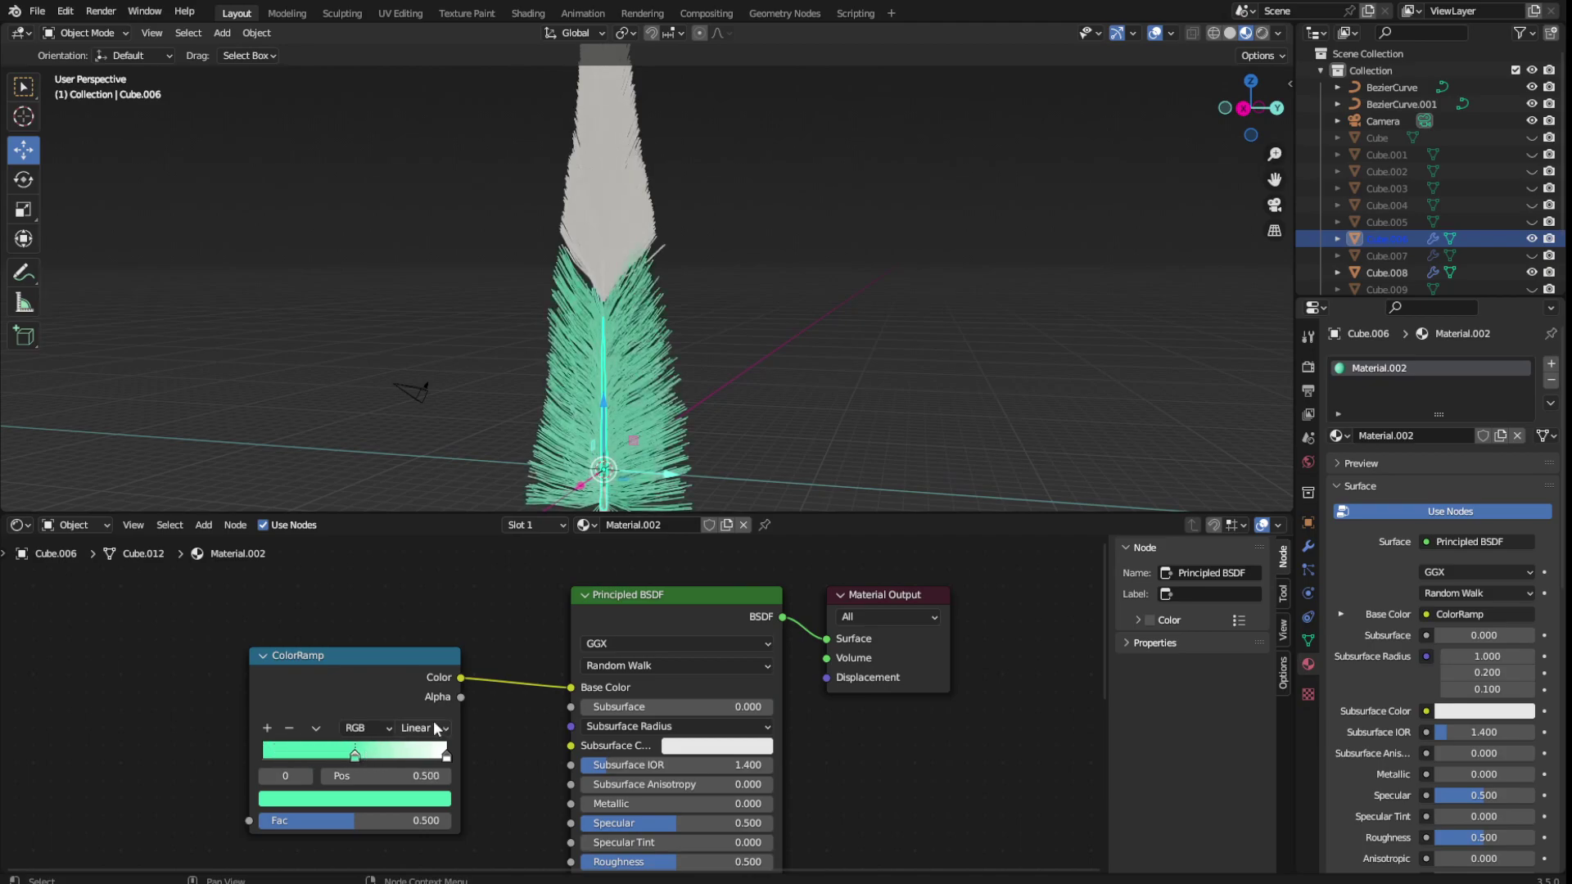
left_click(437, 730)
left_click(429, 757)
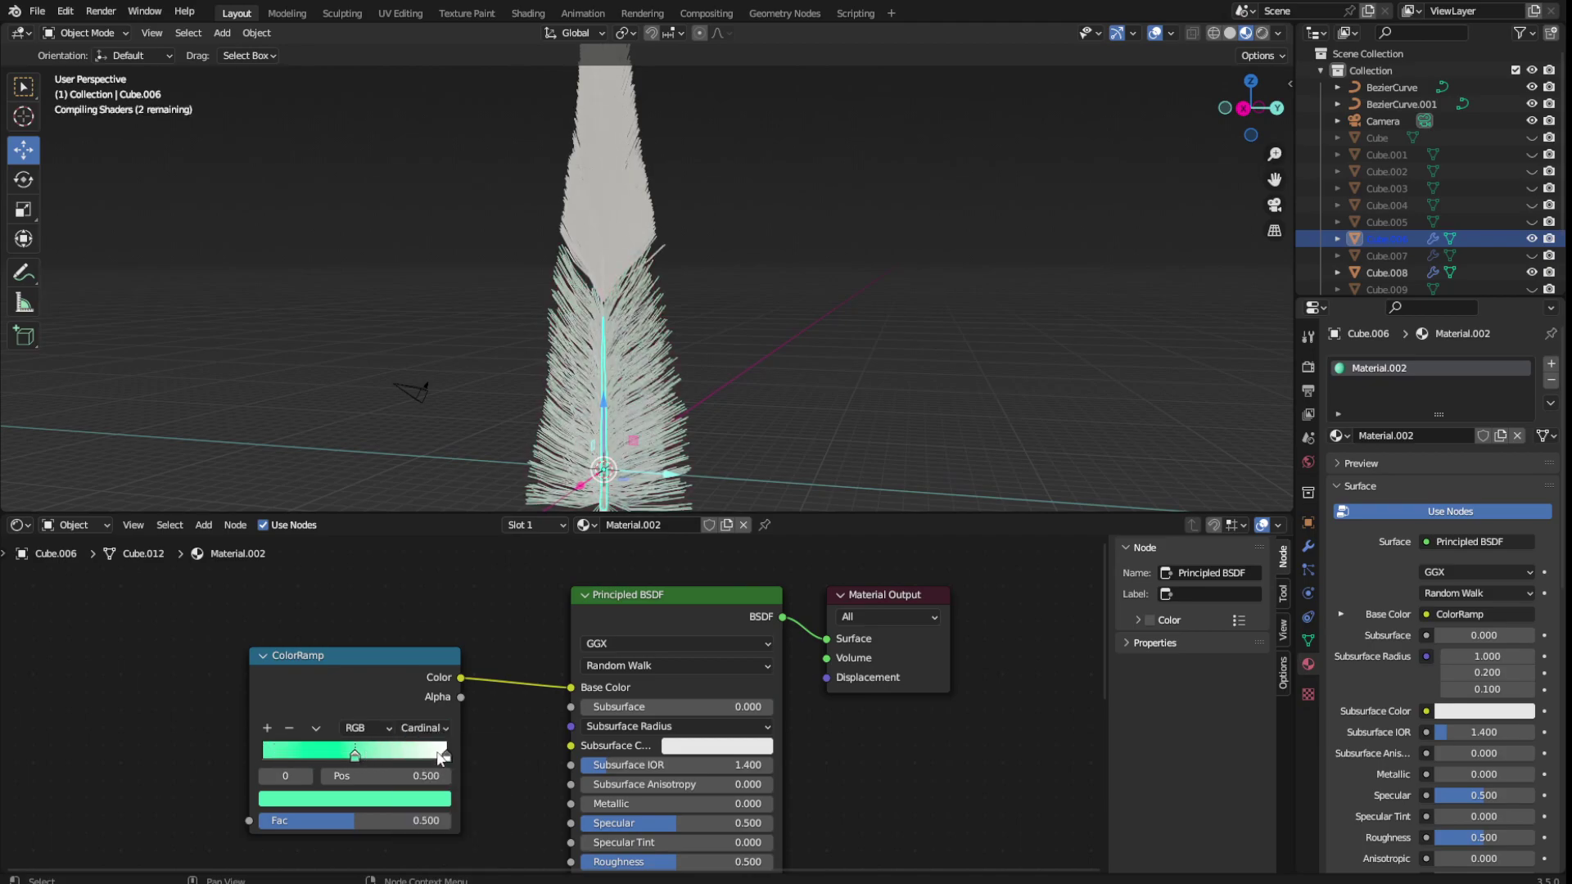
Set the right stop to 4CE7B1, darken it to deep green, and slide it to about 0.632
left_click(413, 798)
left_click(350, 713)
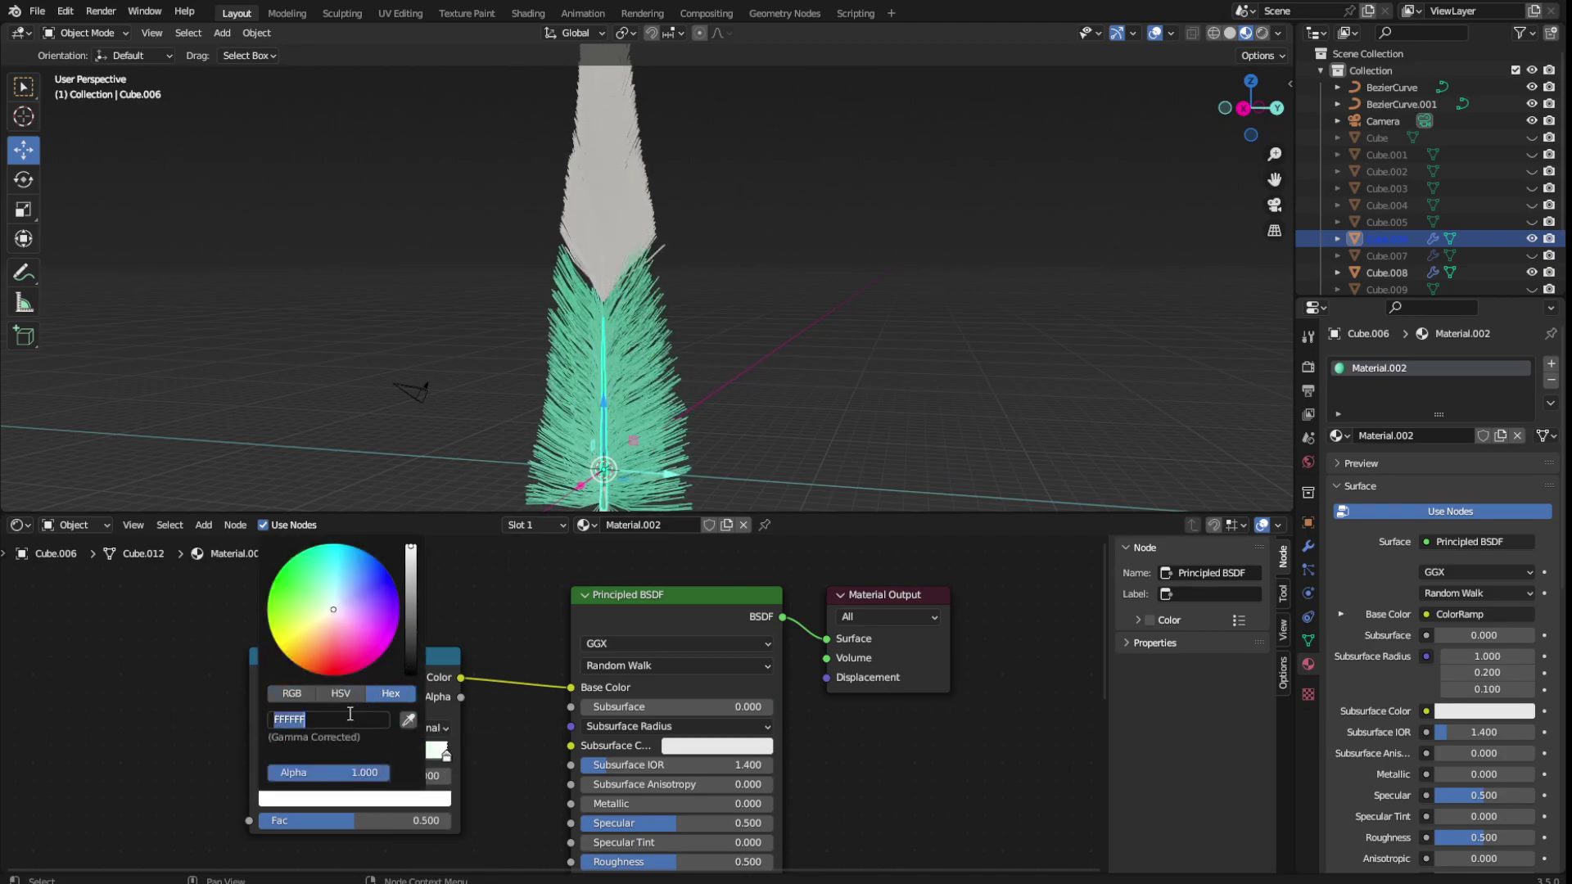
type("4CE7B1")
key("Return")
left_click_drag(411, 608, 411, 637)
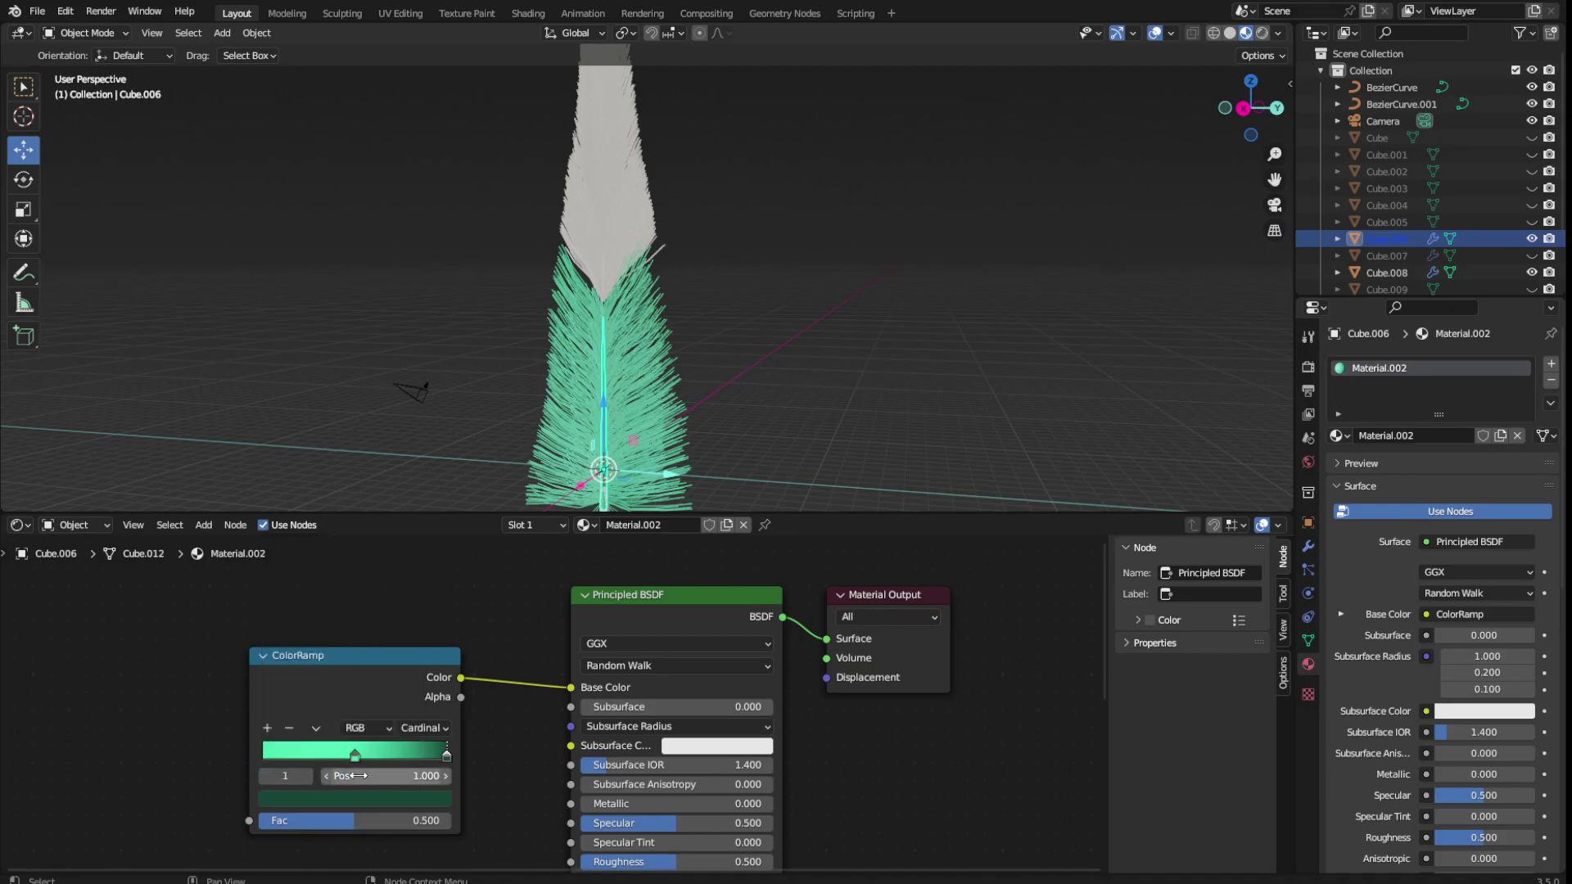
left_click(341, 751)
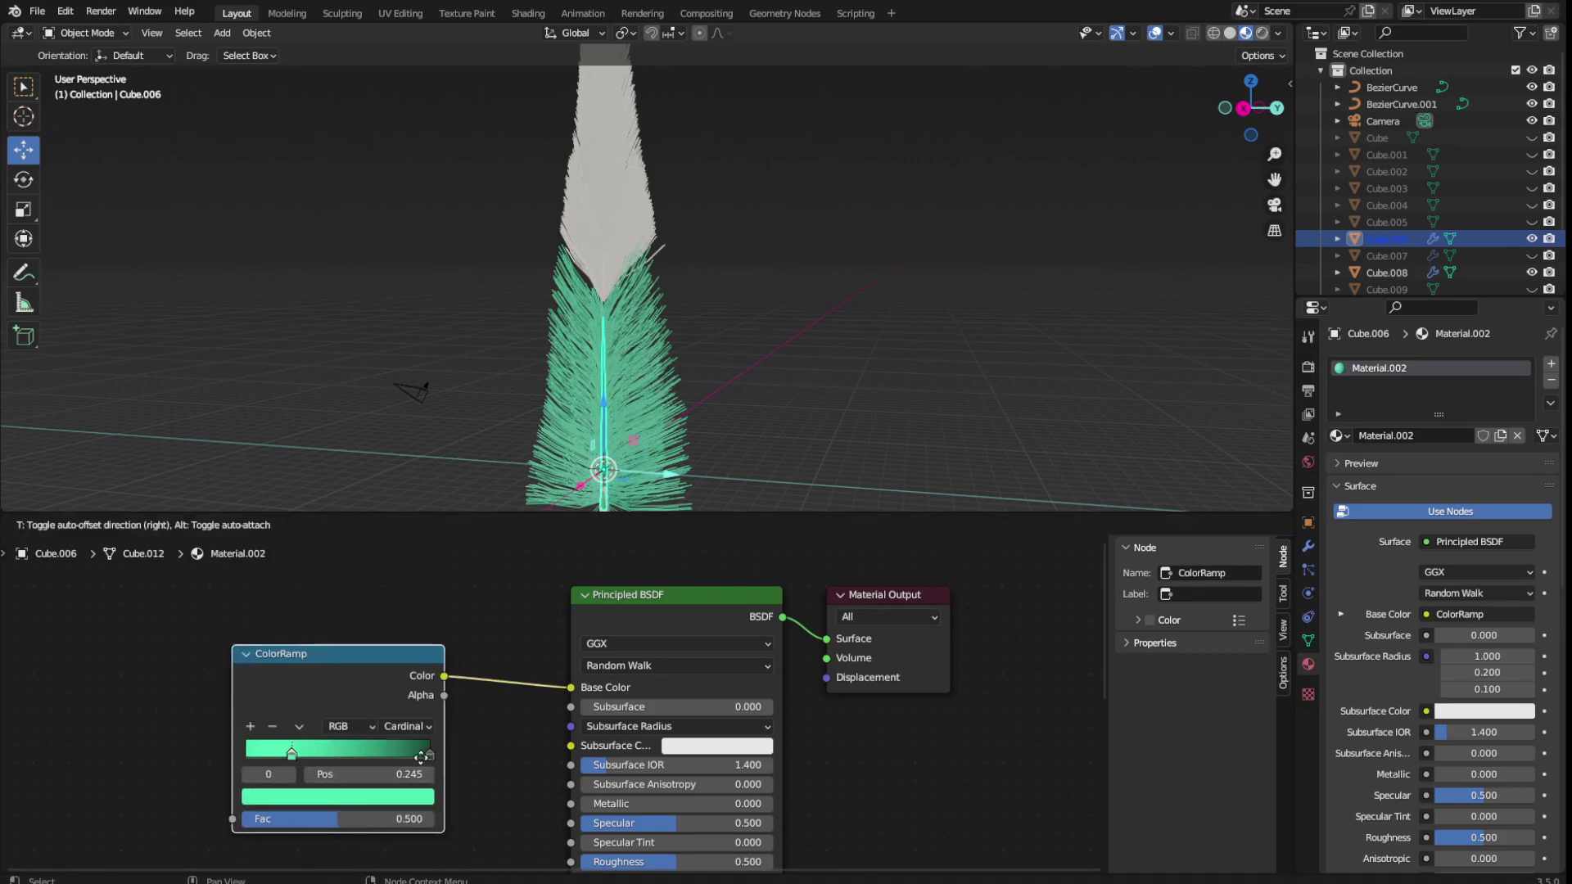
left_click_drag(385, 704, 364, 699)
left_click_drag(425, 750, 358, 750)
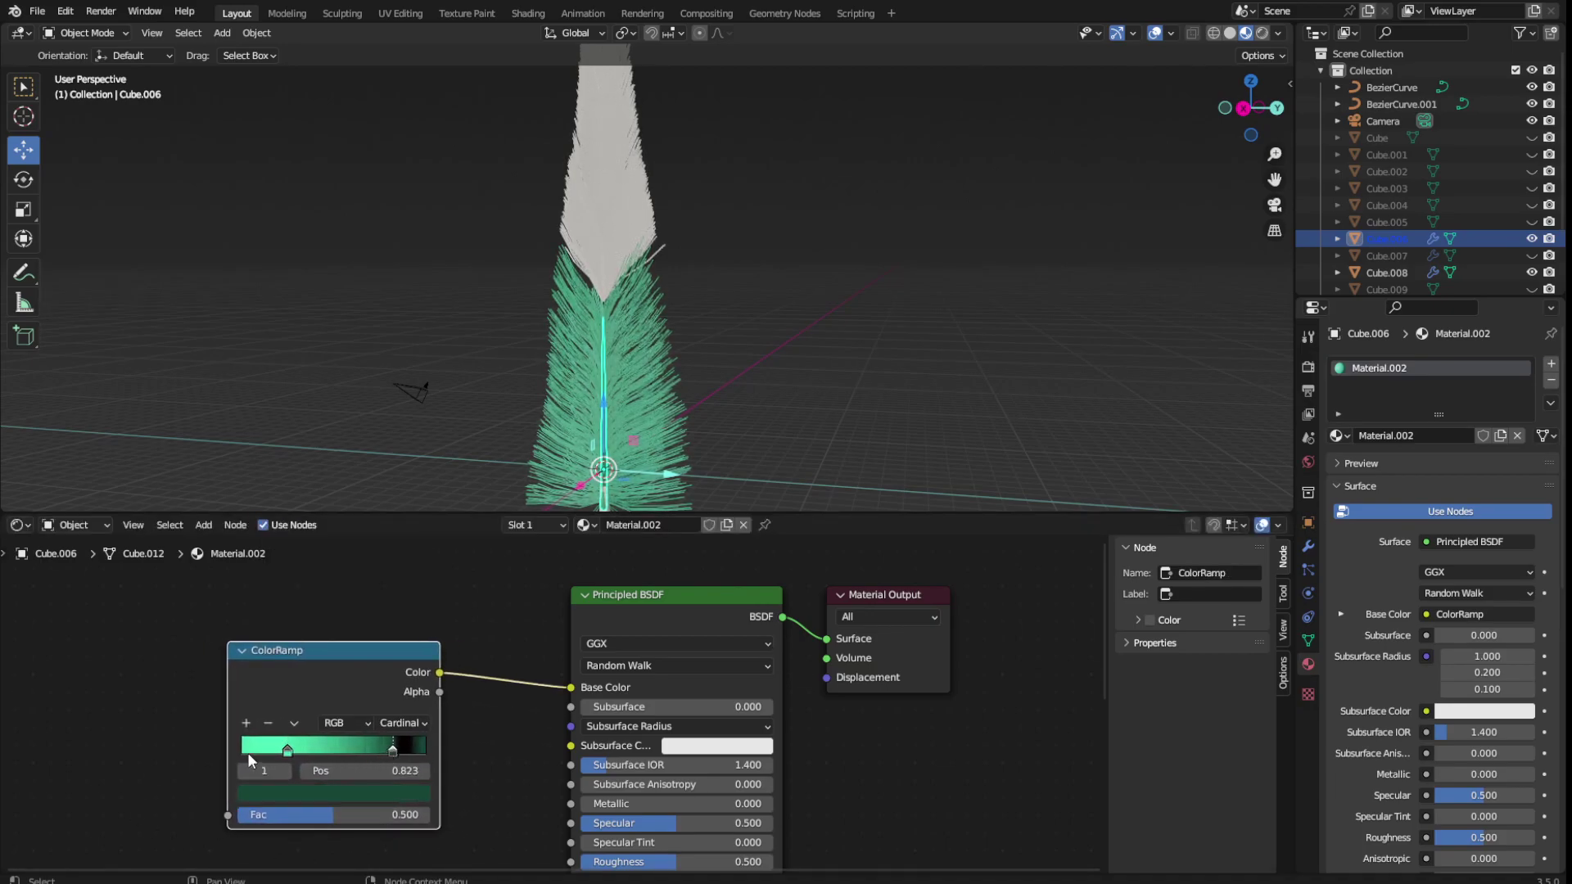
Add a new gradient stop at position 0.000 and make it white
left_click(246, 723)
left_click(360, 750)
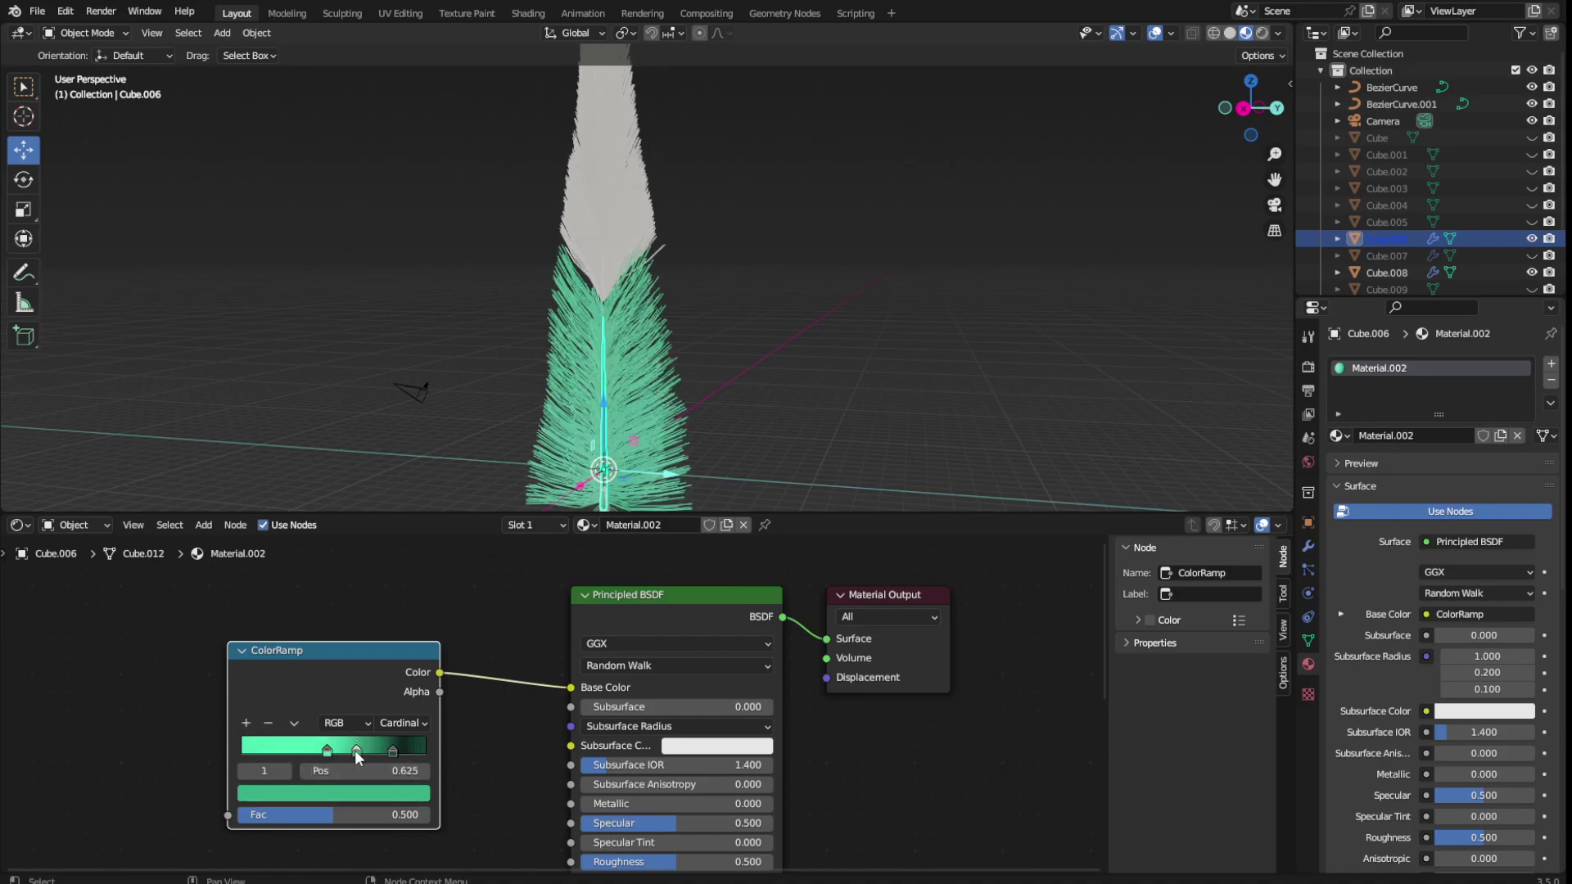
left_click_drag(361, 750, 238, 752)
left_click(291, 795)
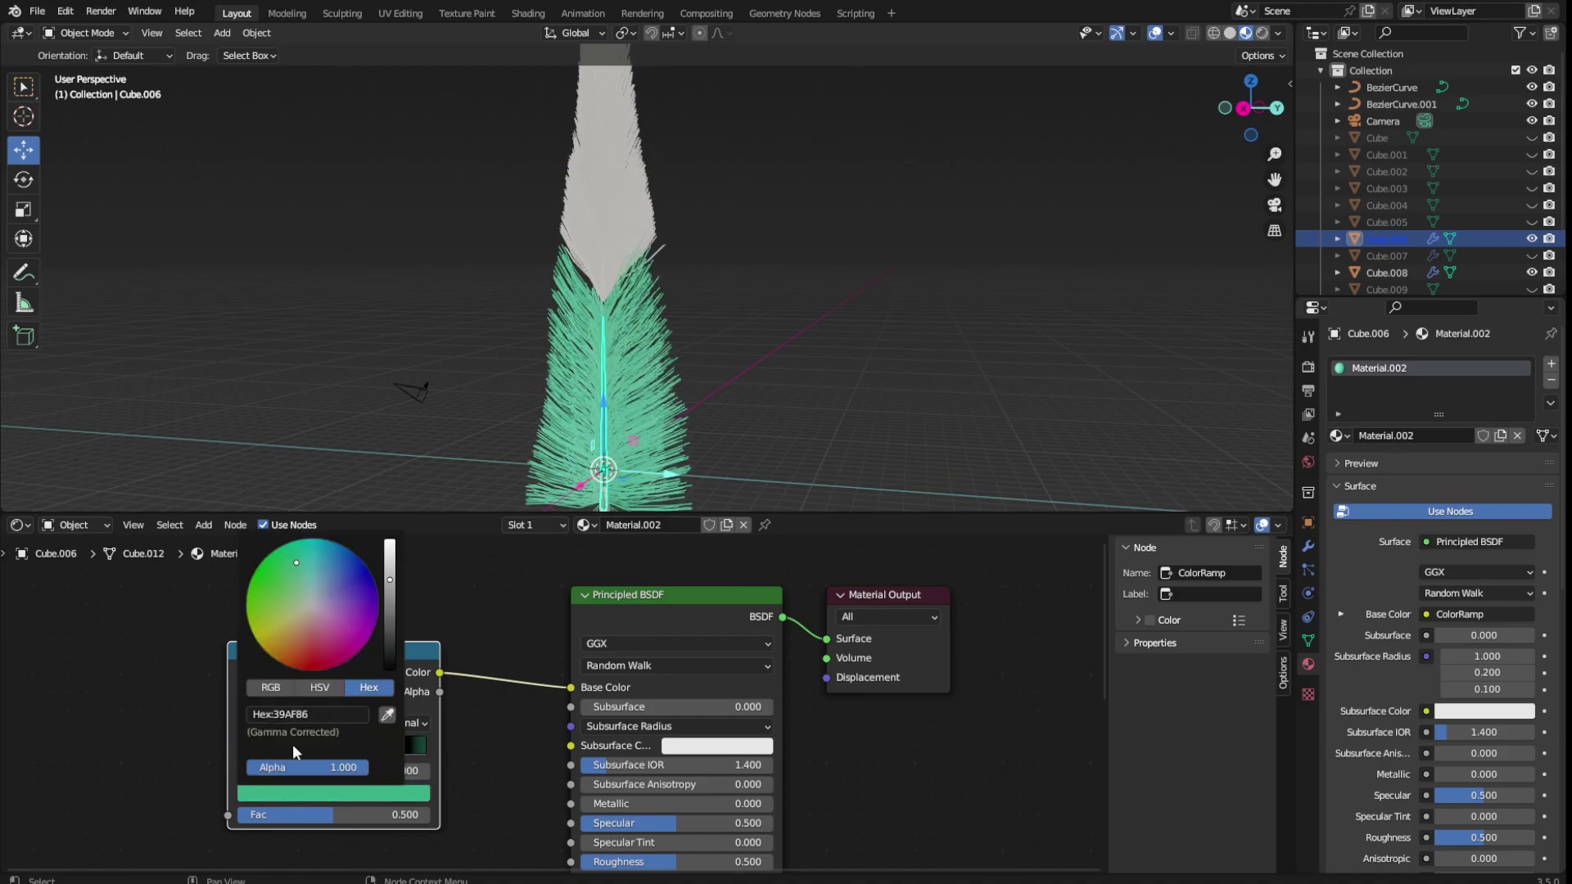
left_click(311, 604)
left_click(354, 761)
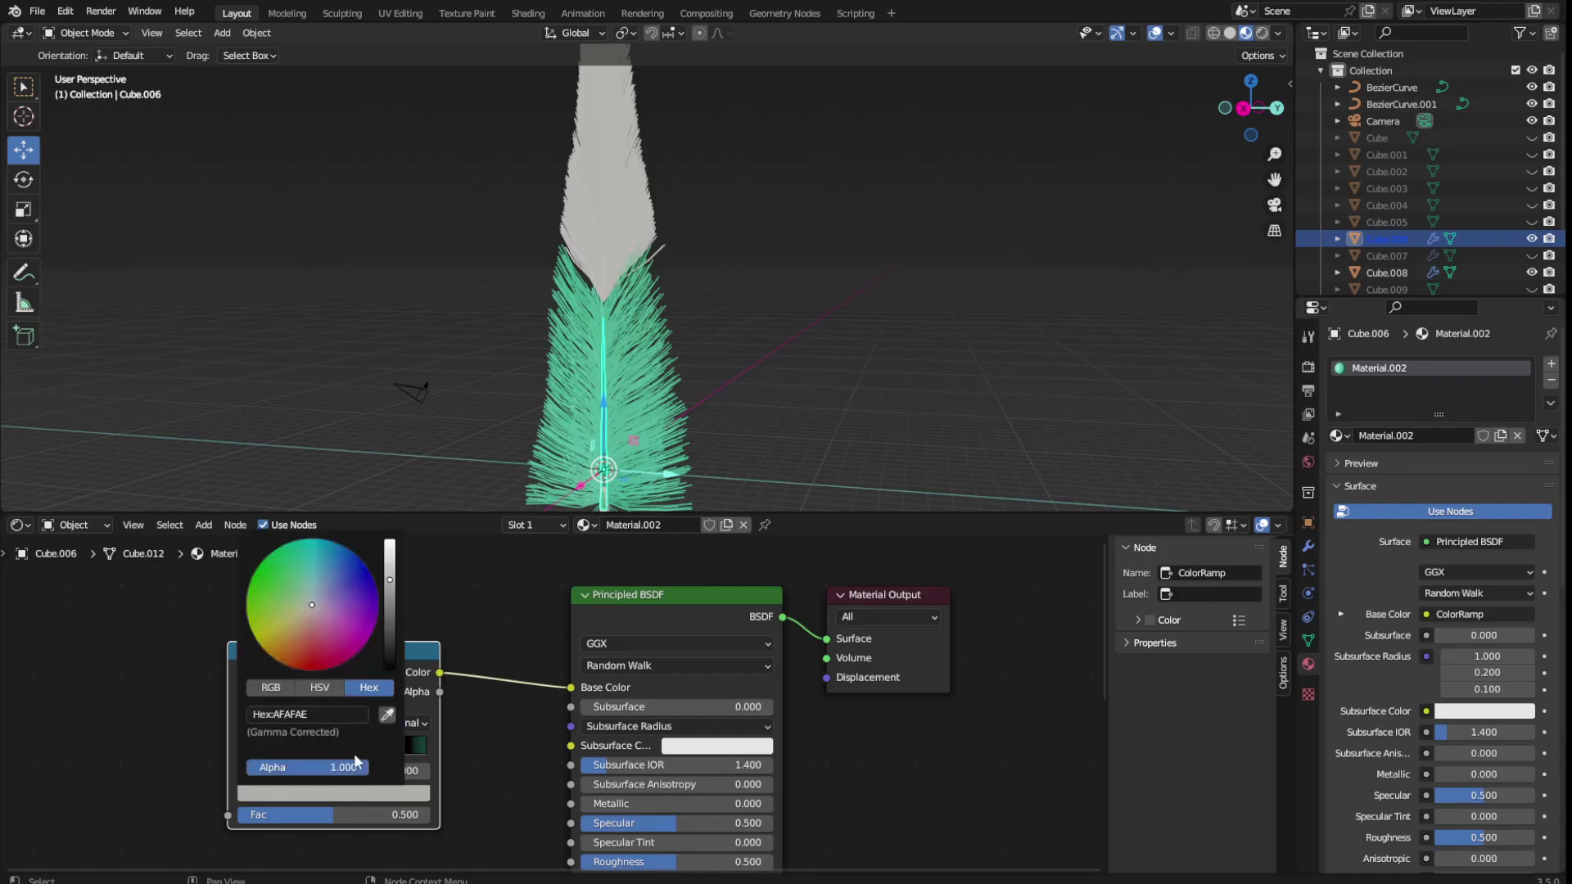
left_click_drag(388, 575, 389, 543)
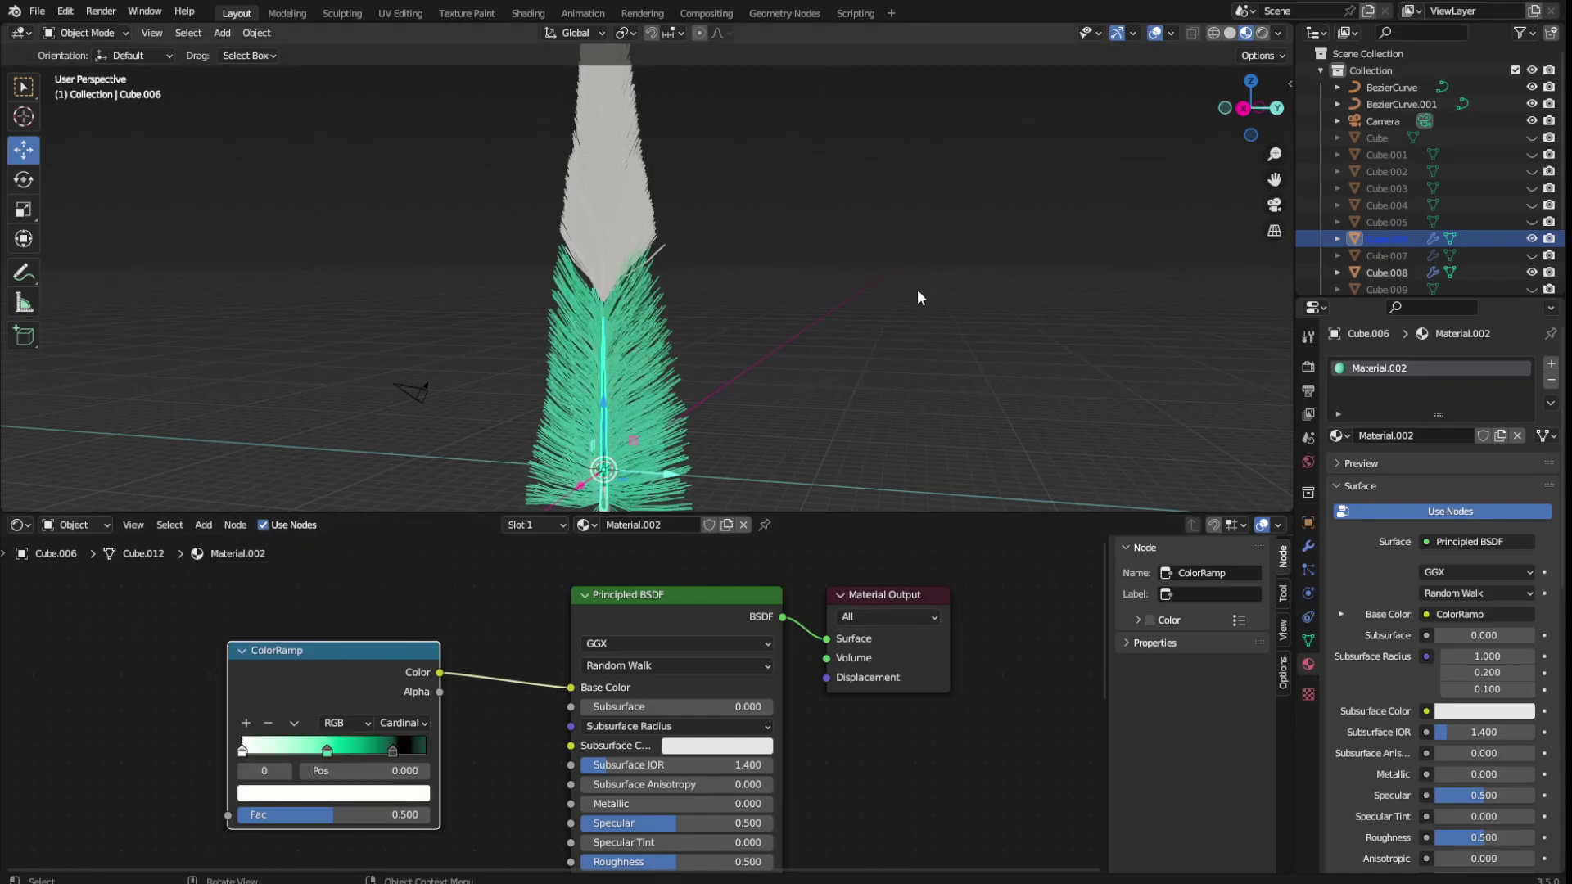
middle_click_drag(917, 288, 853, 287)
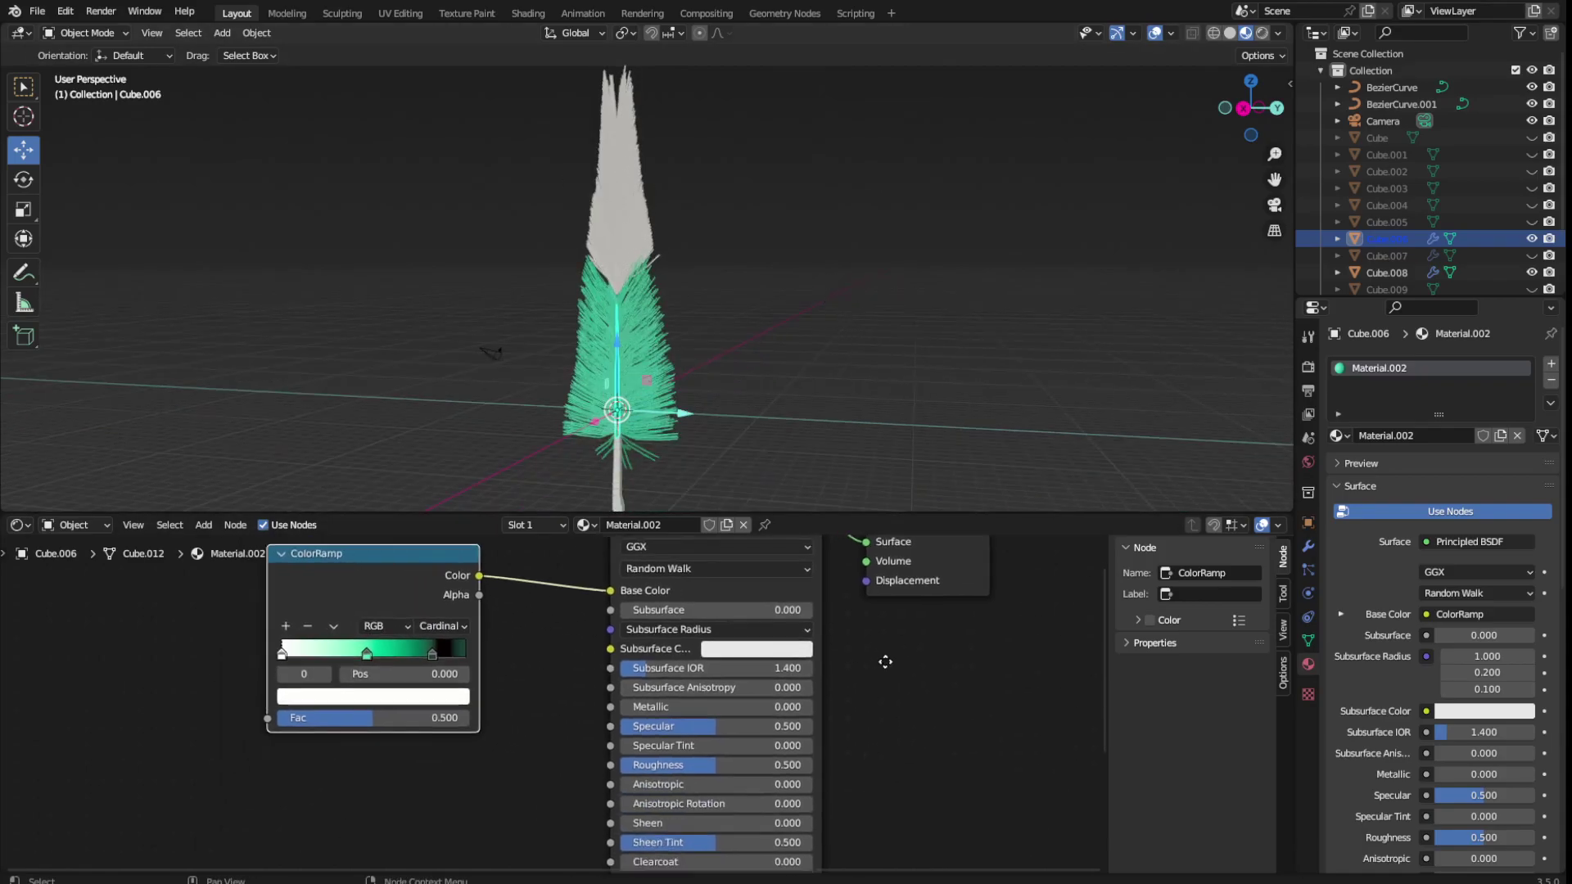
Set the lower barbs' Emission colour to cyan and save the file
middle_click_drag(739, 788, 798, 663)
middle_click_drag(858, 844, 858, 657)
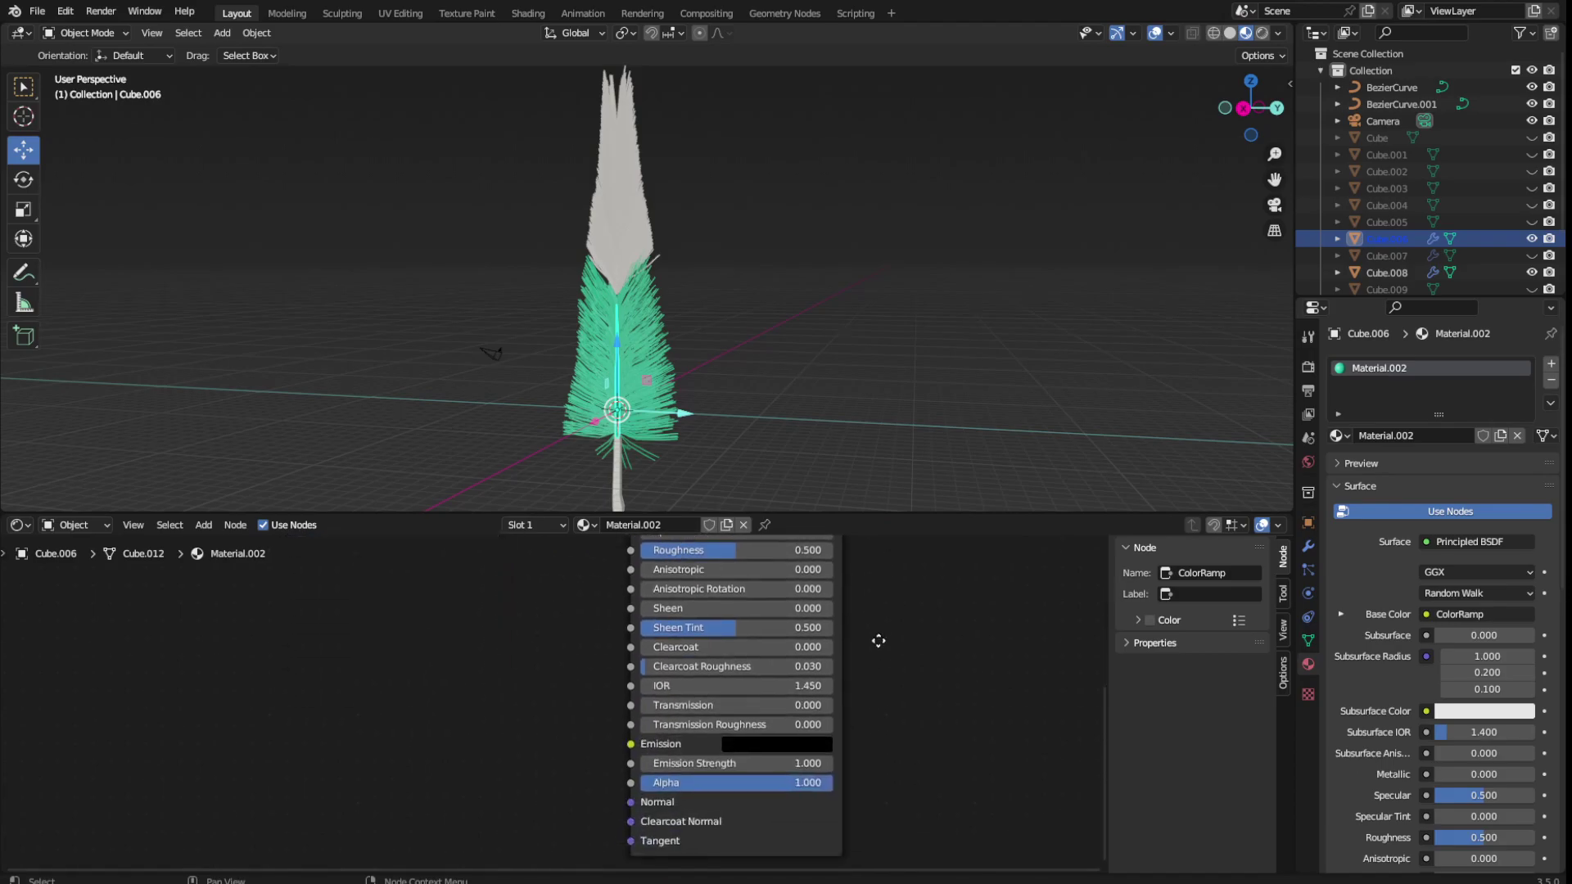
left_click(767, 743)
left_click(804, 640)
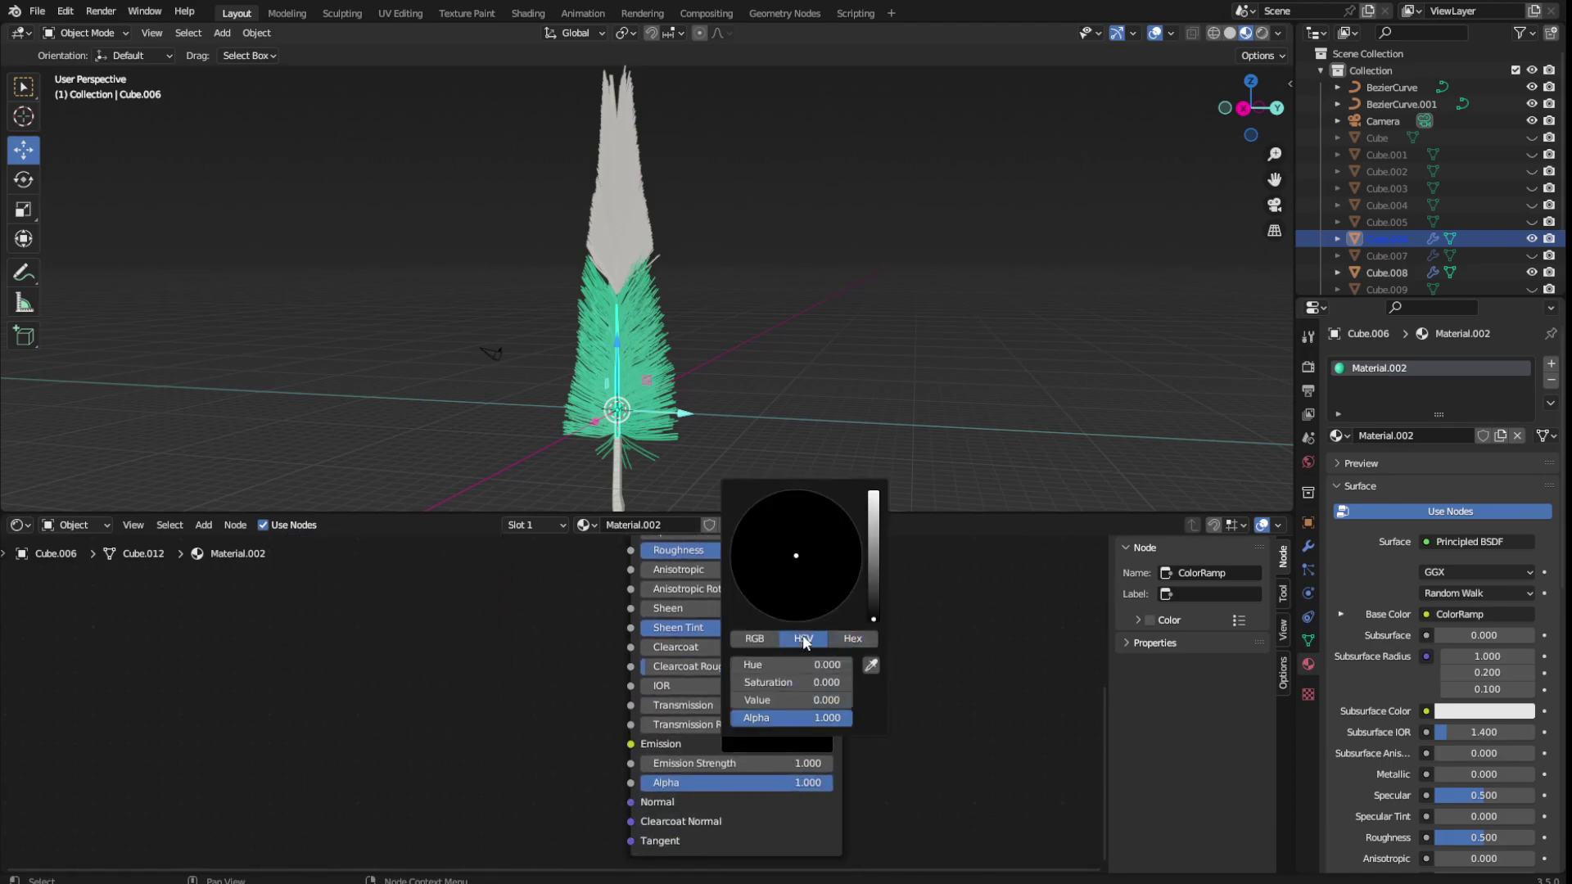
scroll(846, 605, "up", 10)
scroll(819, 573, "up", 10)
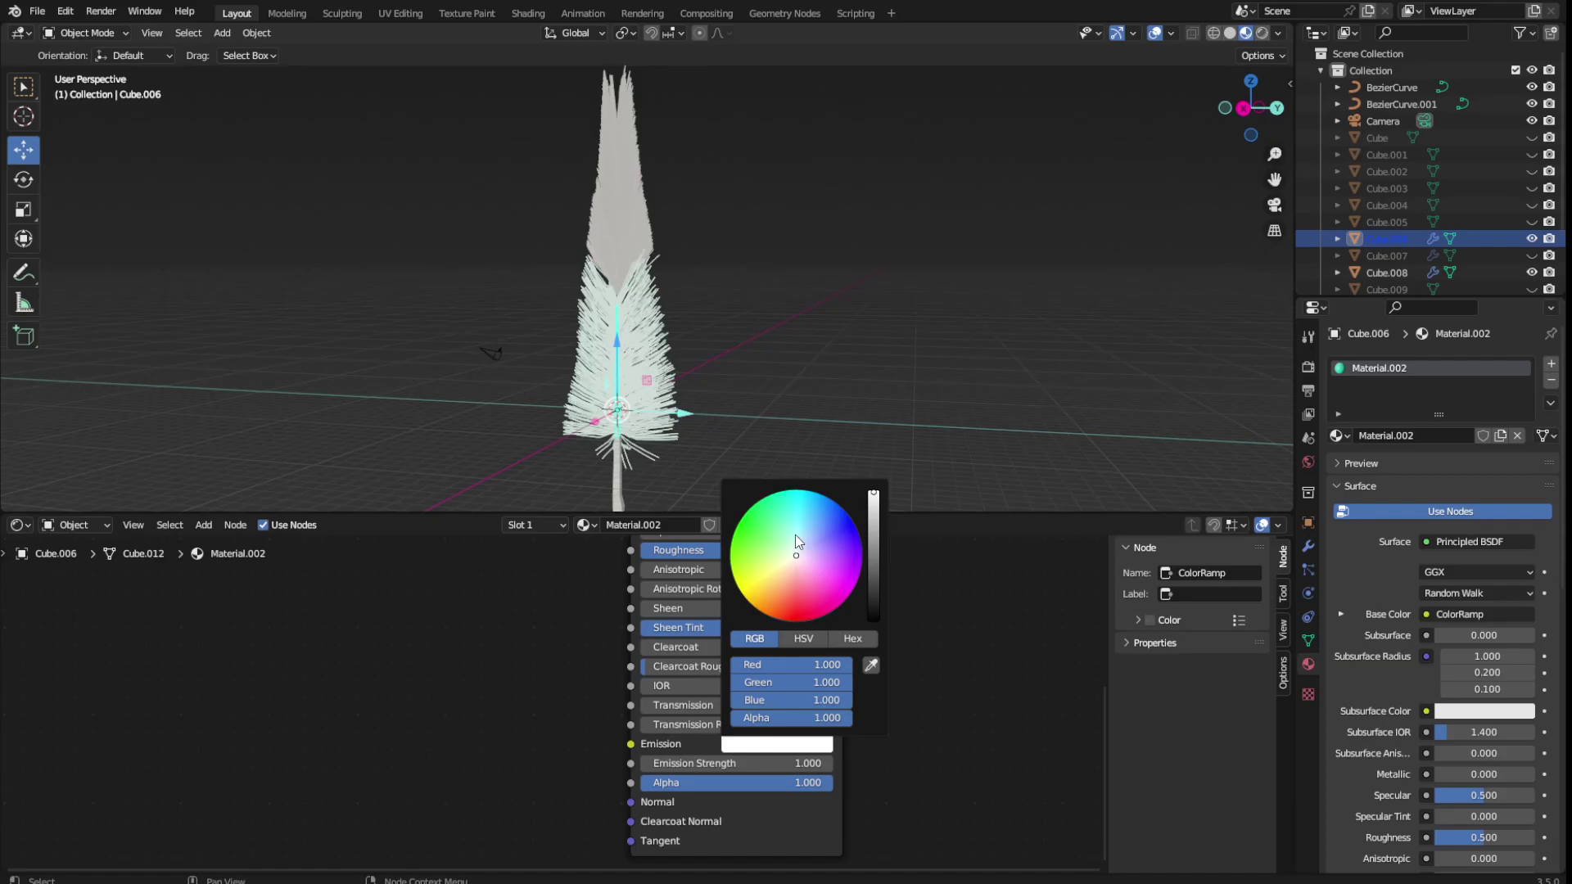
left_click(792, 510)
left_click(781, 357)
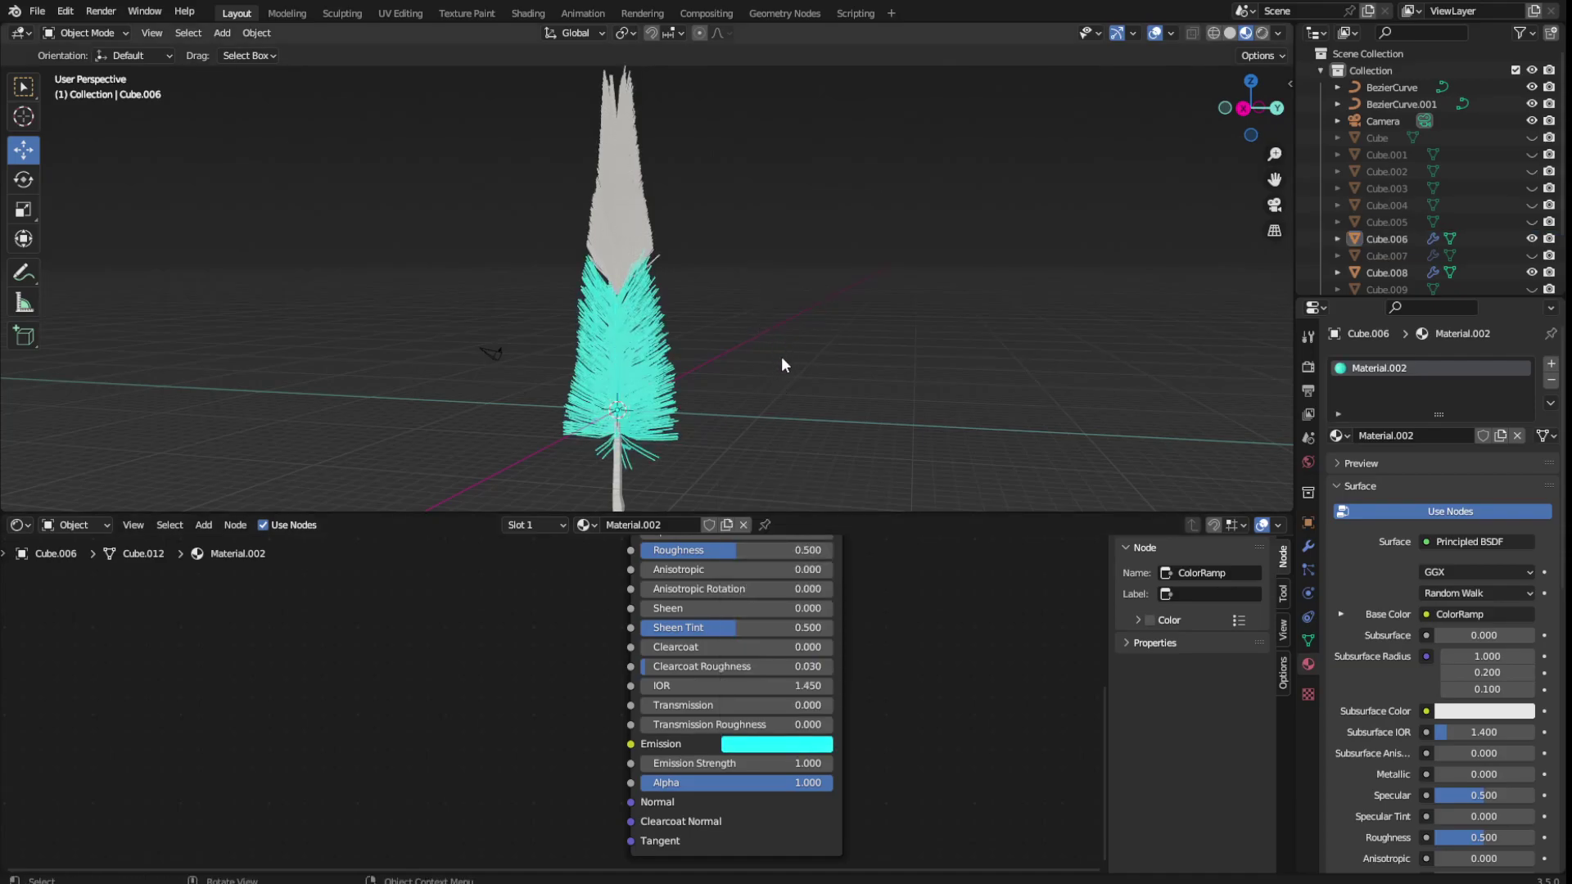
mouse_move(781, 356)
middle_mouse_down()
mouse_move(548, 434)
mouse_move(787, 371)
middle_mouse_up()
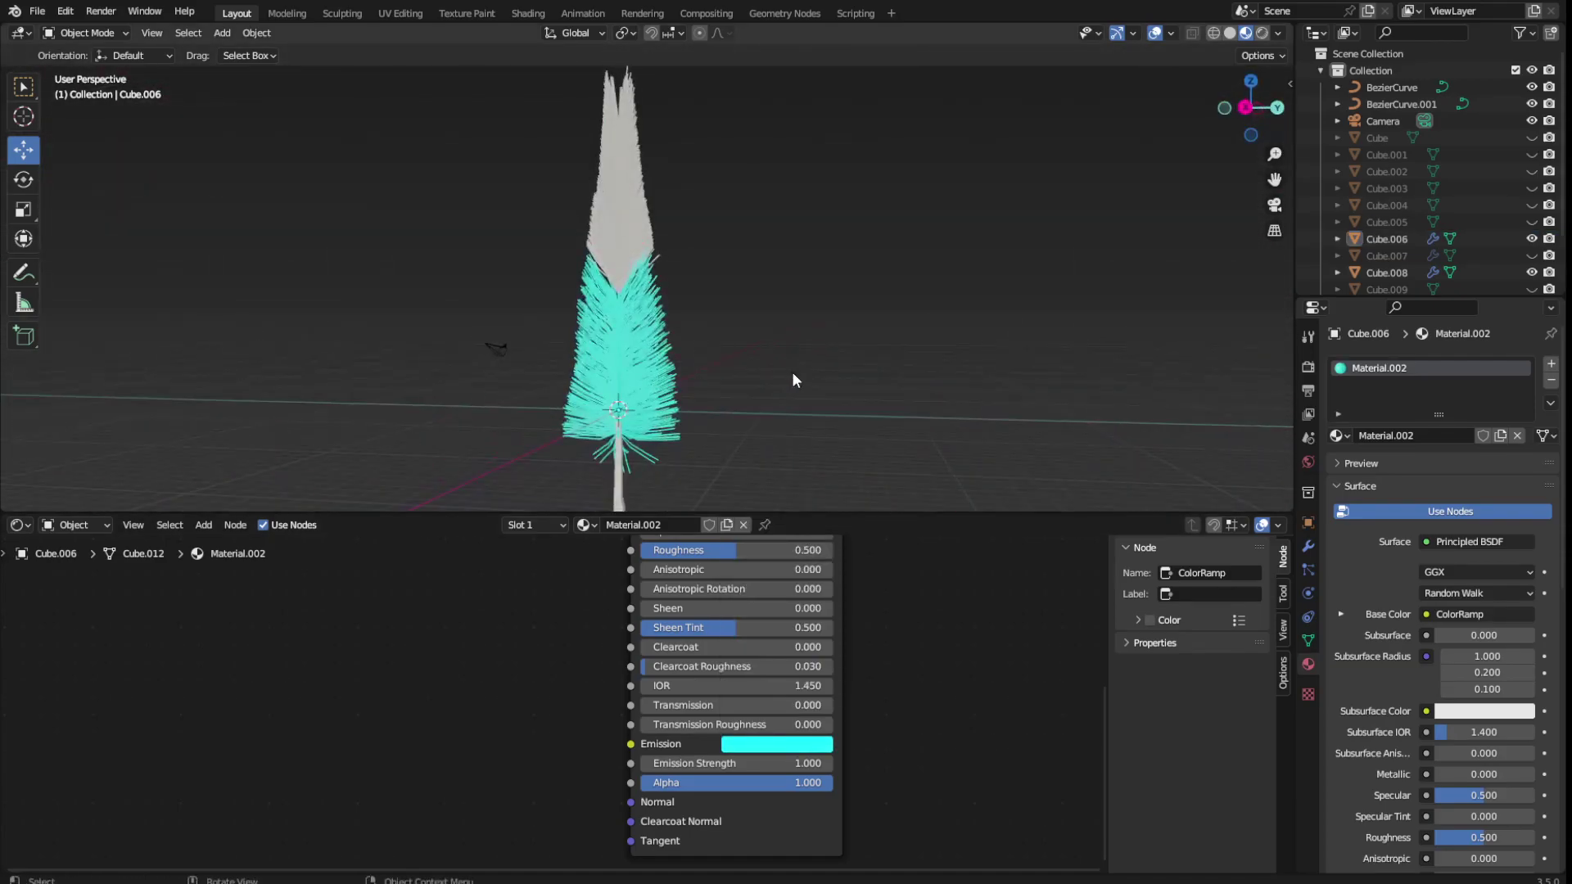
key("ctrl+s")
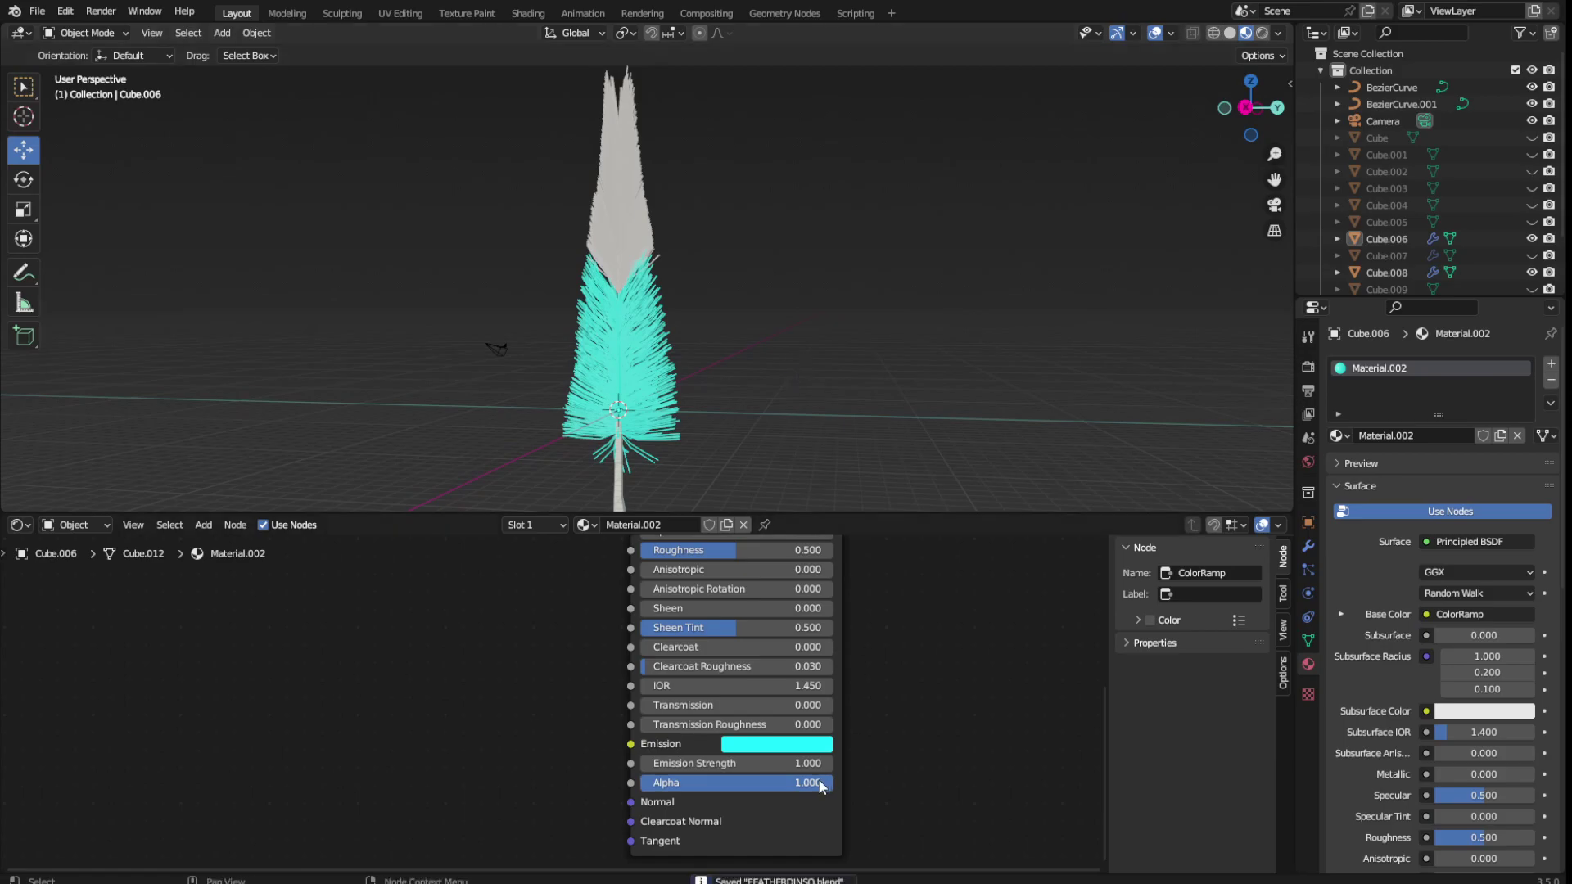
Turn the barbs' emission colour back down to black and save again
left_click(800, 751)
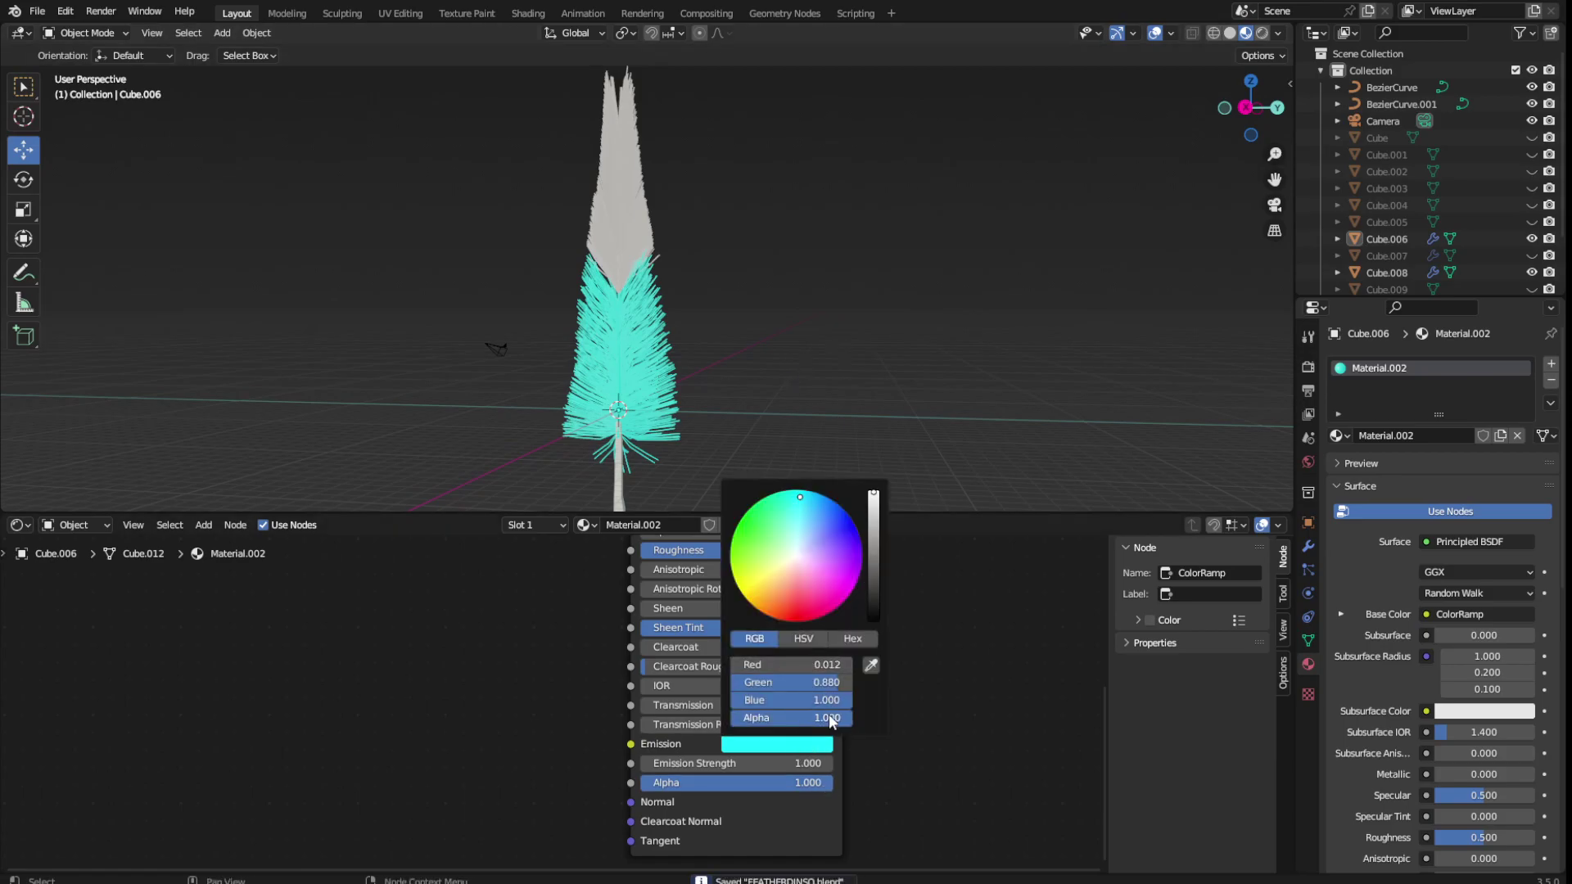
left_click(864, 637)
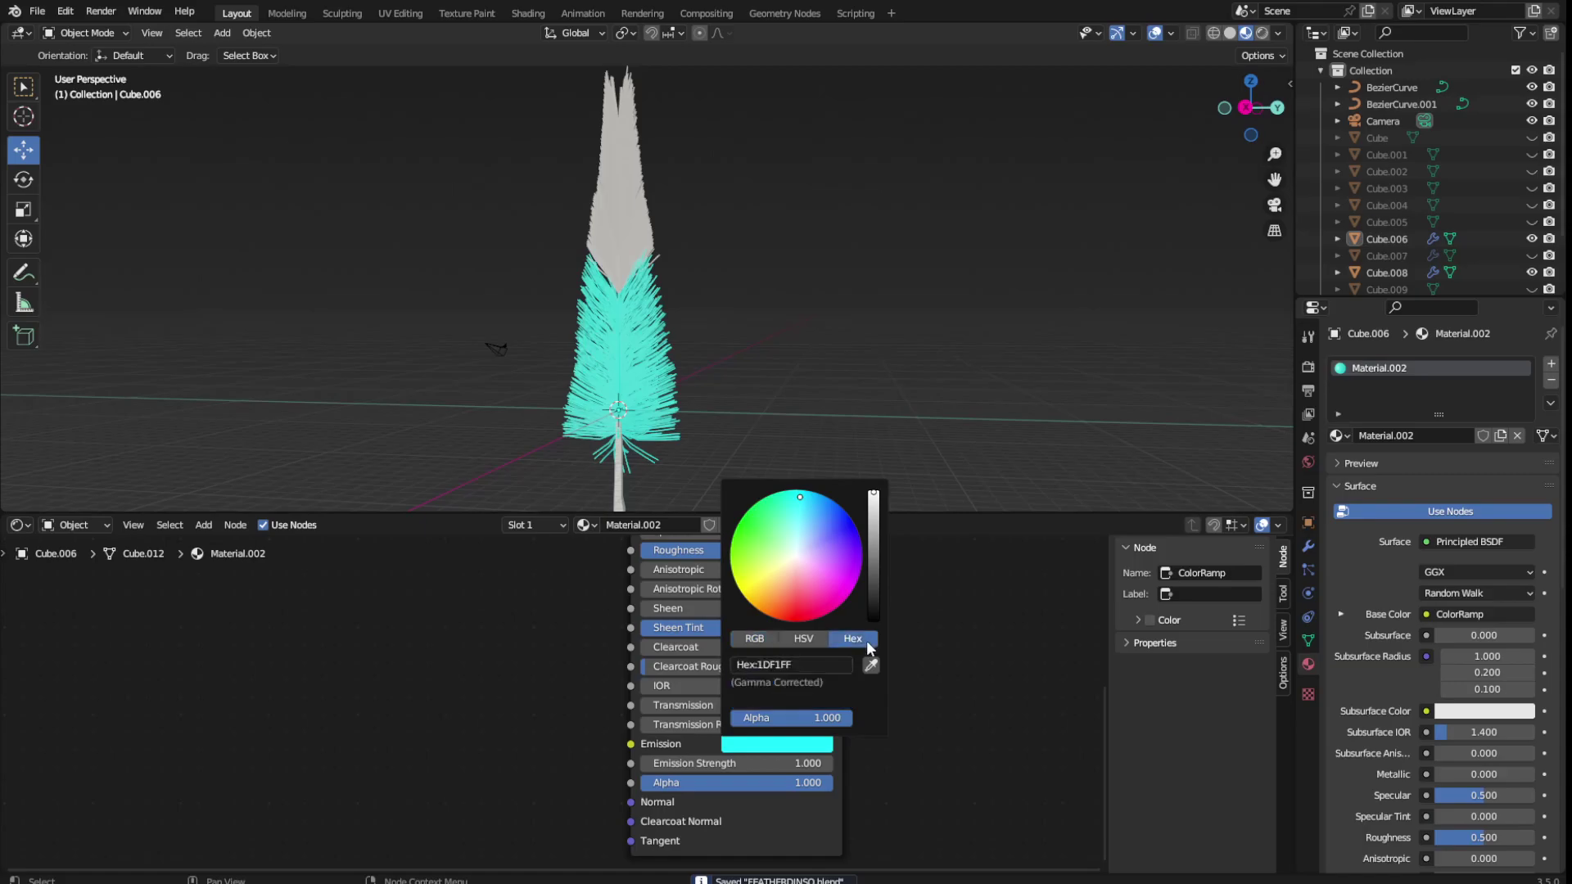
mouse_move(872, 521)
left_mouse_down()
mouse_move(873, 620)
mouse_move(881, 573)
left_mouse_up()
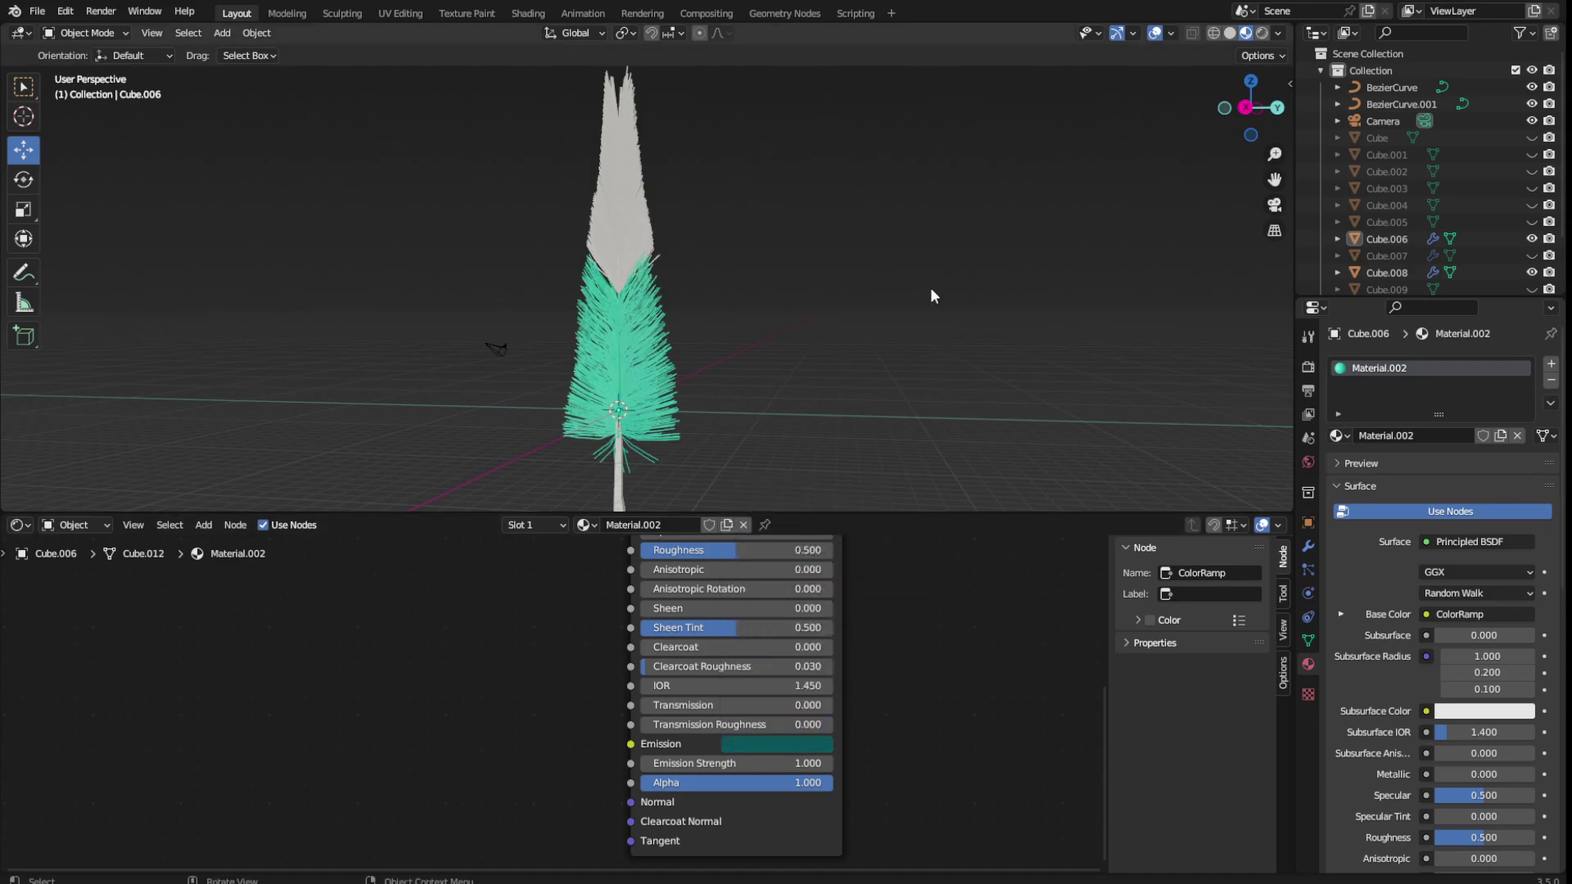
mouse_move(930, 287)
middle_mouse_down()
mouse_move(799, 376)
mouse_move(819, 350)
mouse_move(835, 364)
middle_mouse_up()
key("ctrl+s")
Set the barbs' Metallic to 0.332 and preview the feather in Rendered shading
middle_click_drag(930, 696, 1044, 827)
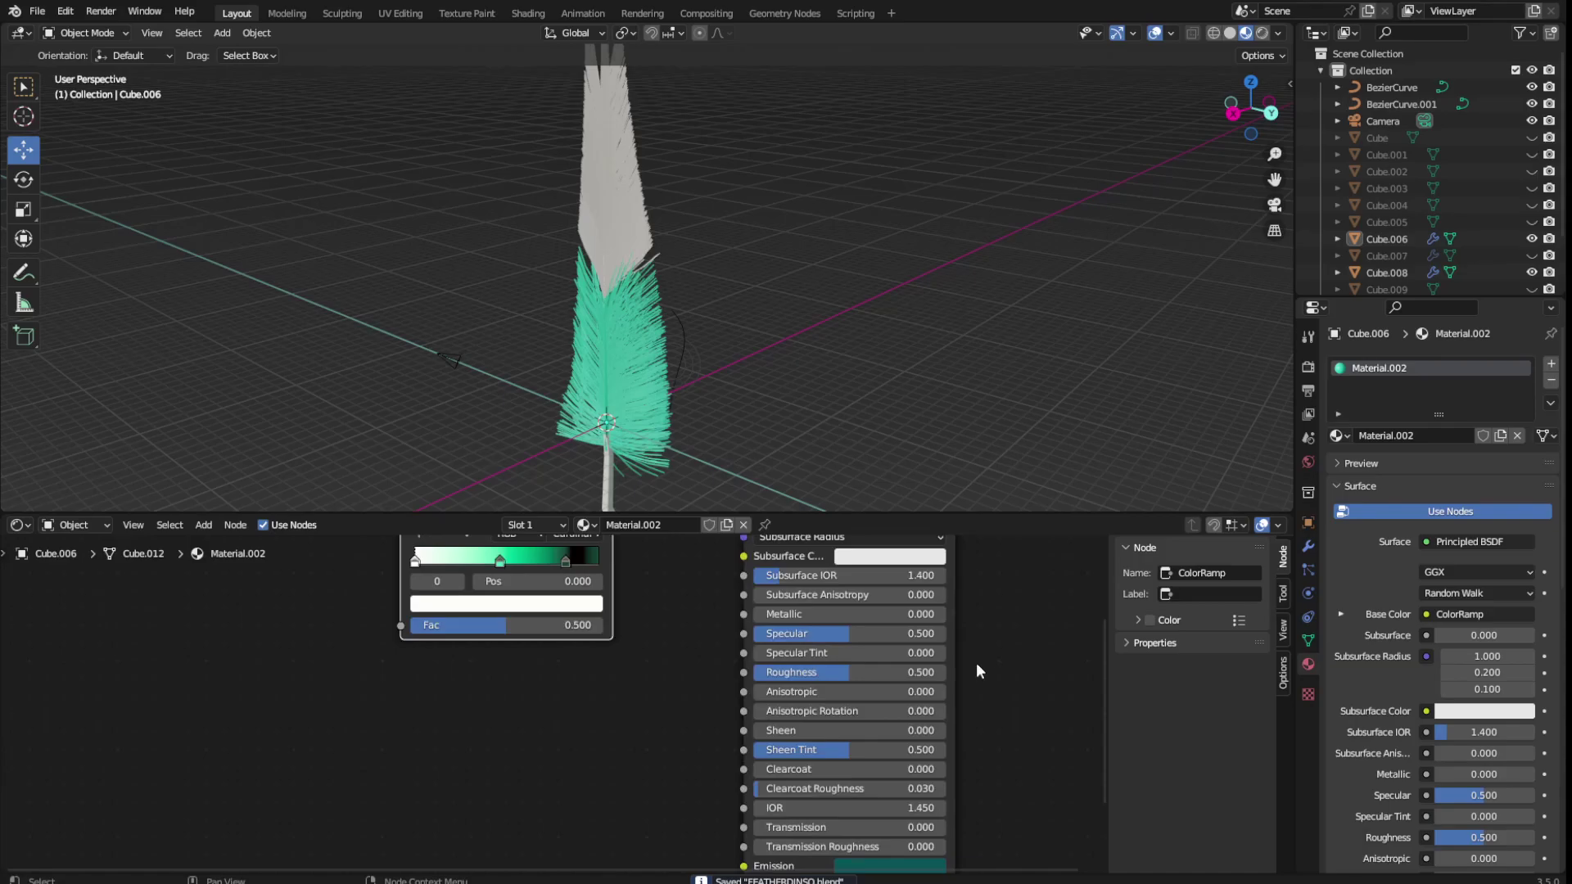
middle_click_drag(976, 661, 947, 768)
left_click_drag(797, 714, 830, 711)
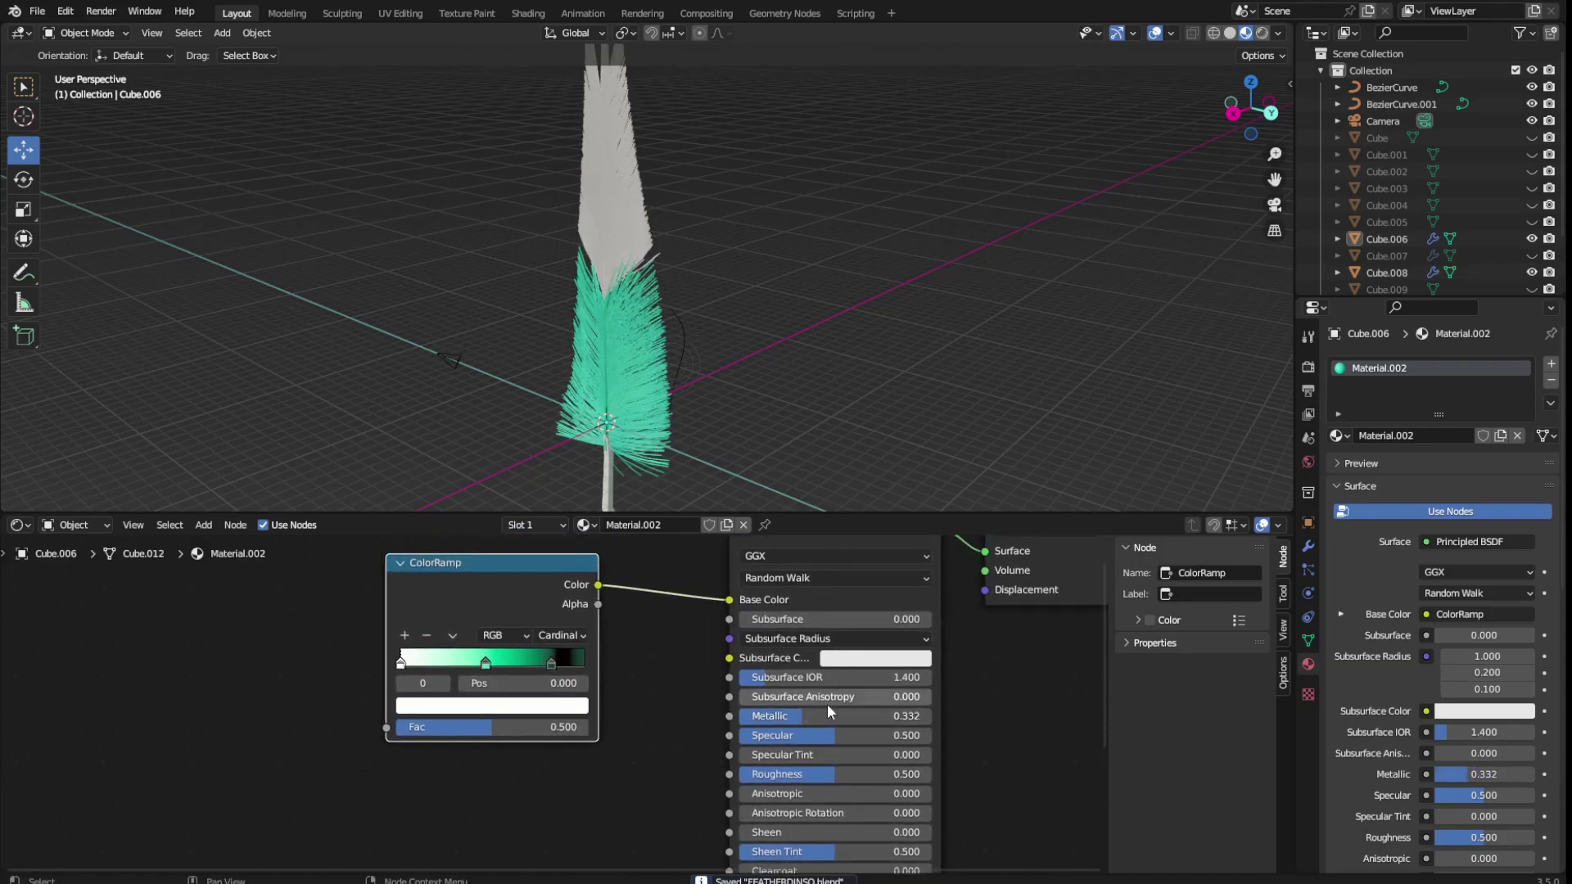
left_click(1262, 33)
mouse_move(813, 339)
middle_mouse_down()
mouse_move(857, 303)
mouse_move(813, 322)
mouse_move(819, 339)
mouse_move(828, 324)
middle_mouse_up()
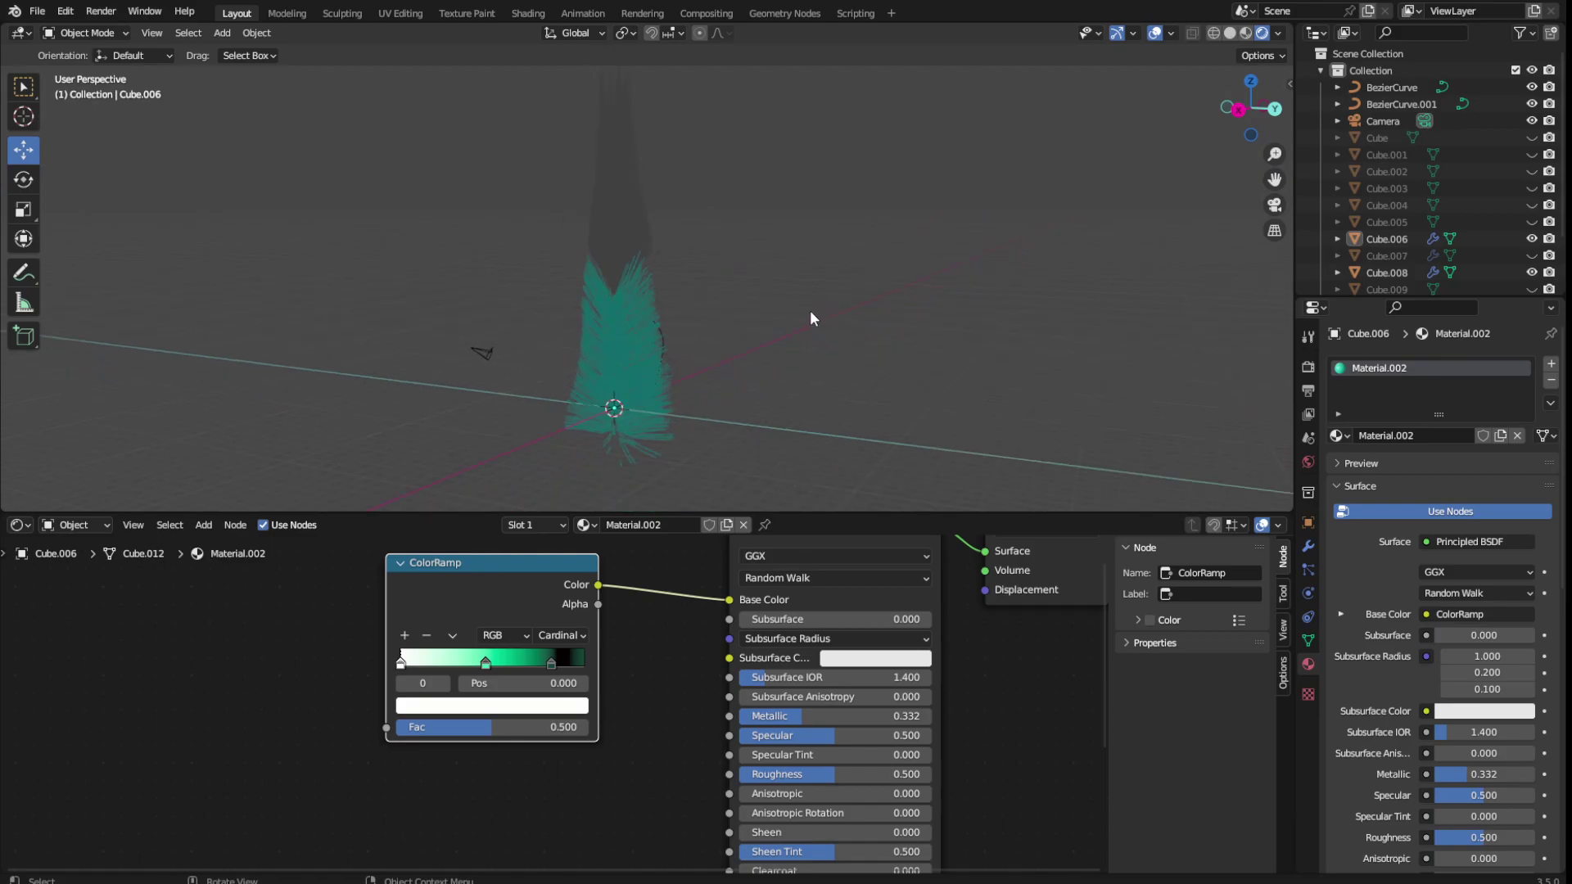
left_click(233, 32)
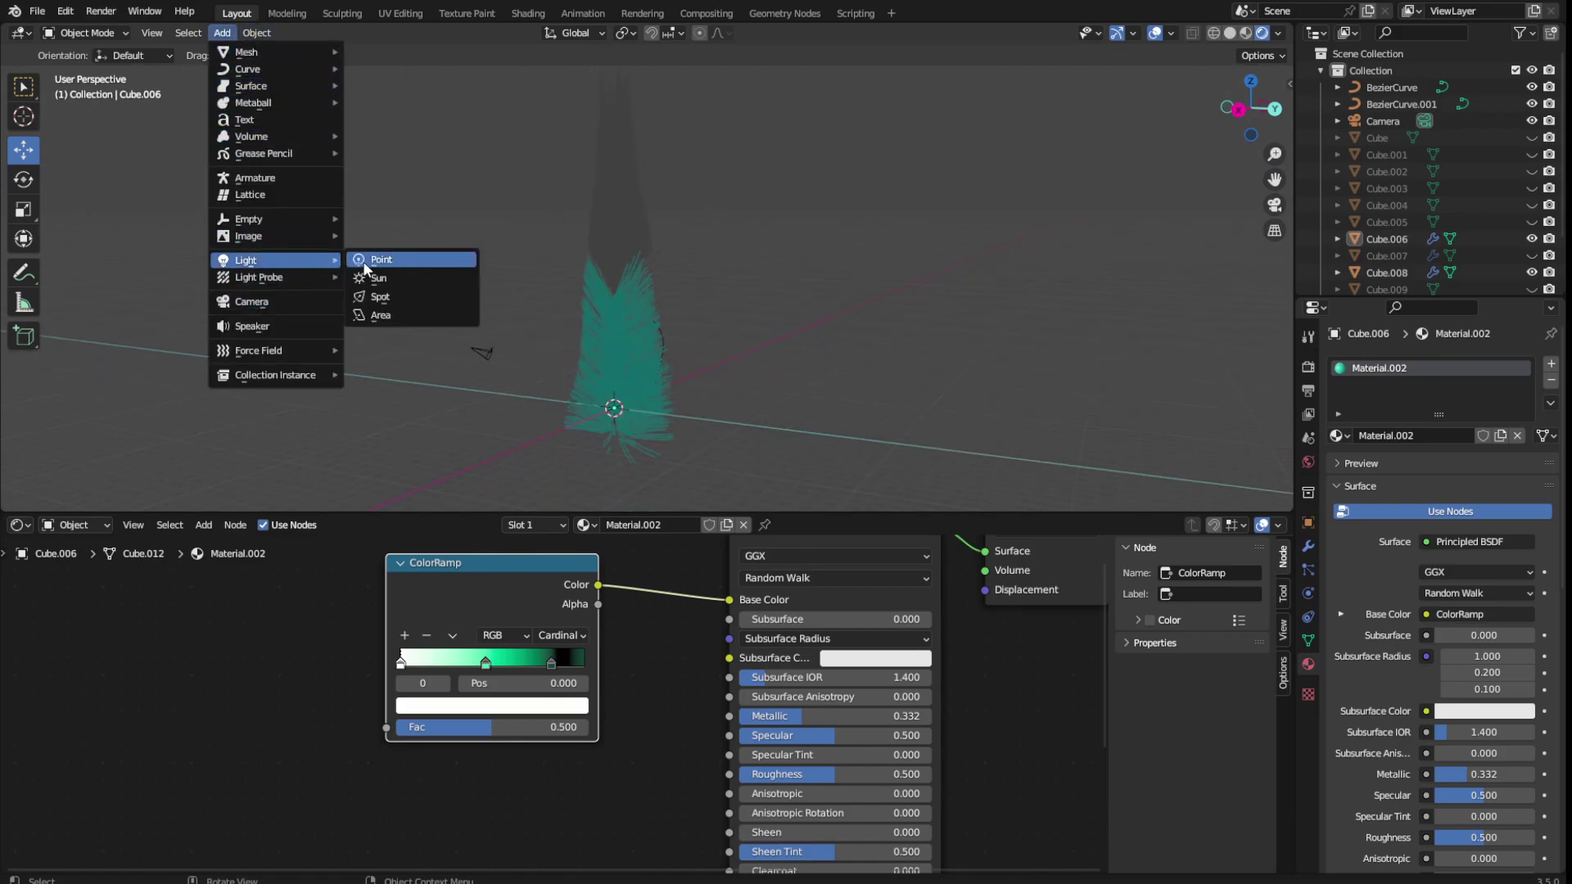
Add a point light to the scene beside the feather
left_click(362, 262)
left_click_drag(576, 420, 527, 447)
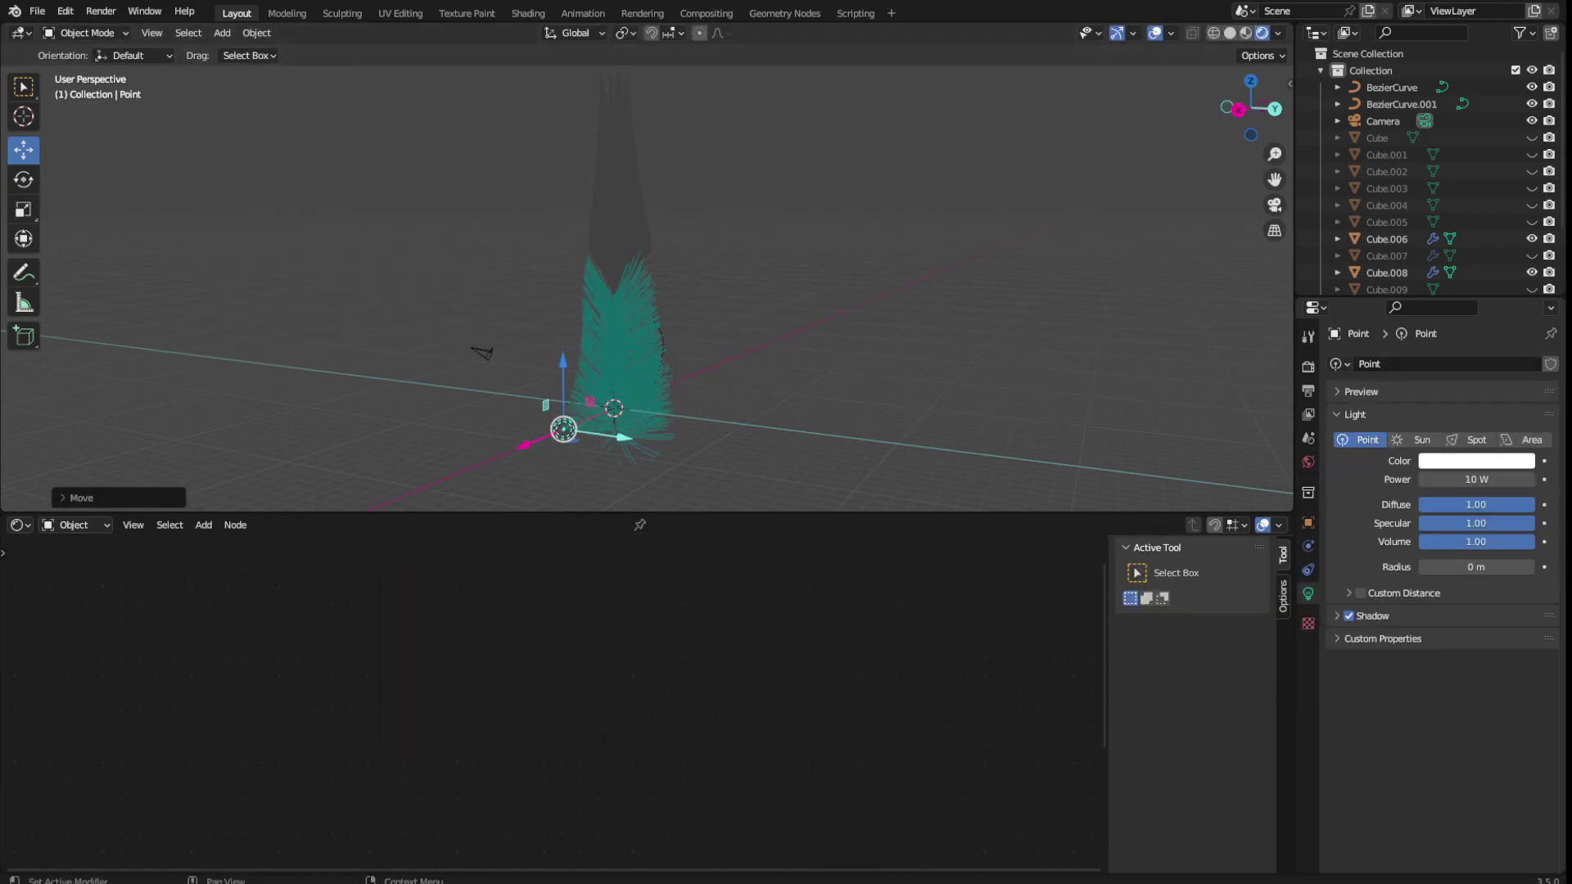
mouse_move(1477, 479)
left_mouse_down()
mouse_move(1531, 479)
mouse_move(1498, 479)
left_mouse_up()
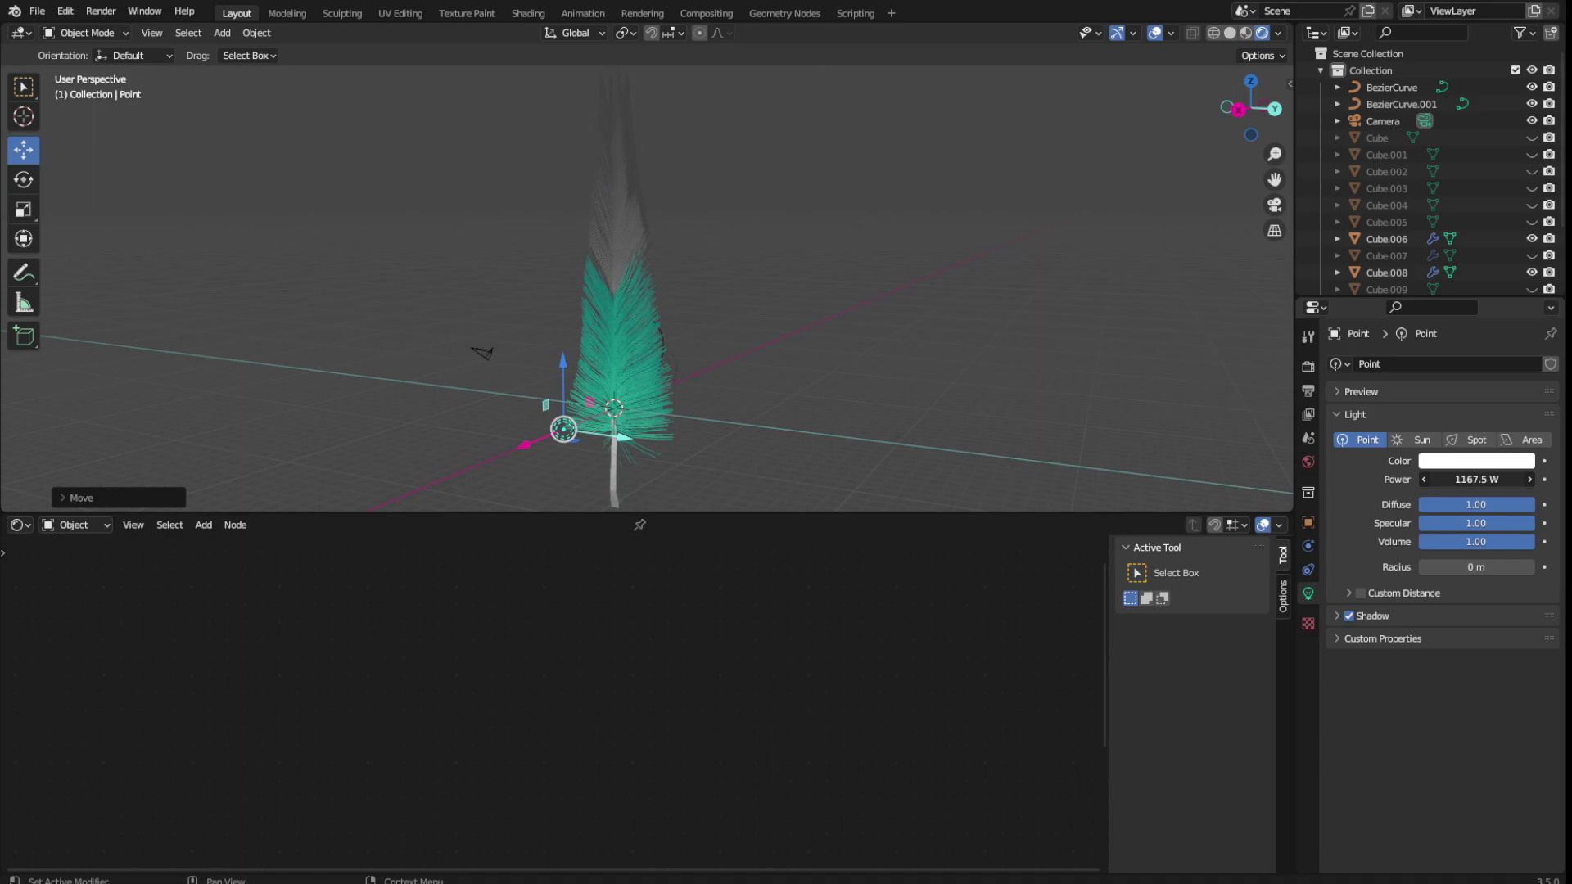
key("Escape")
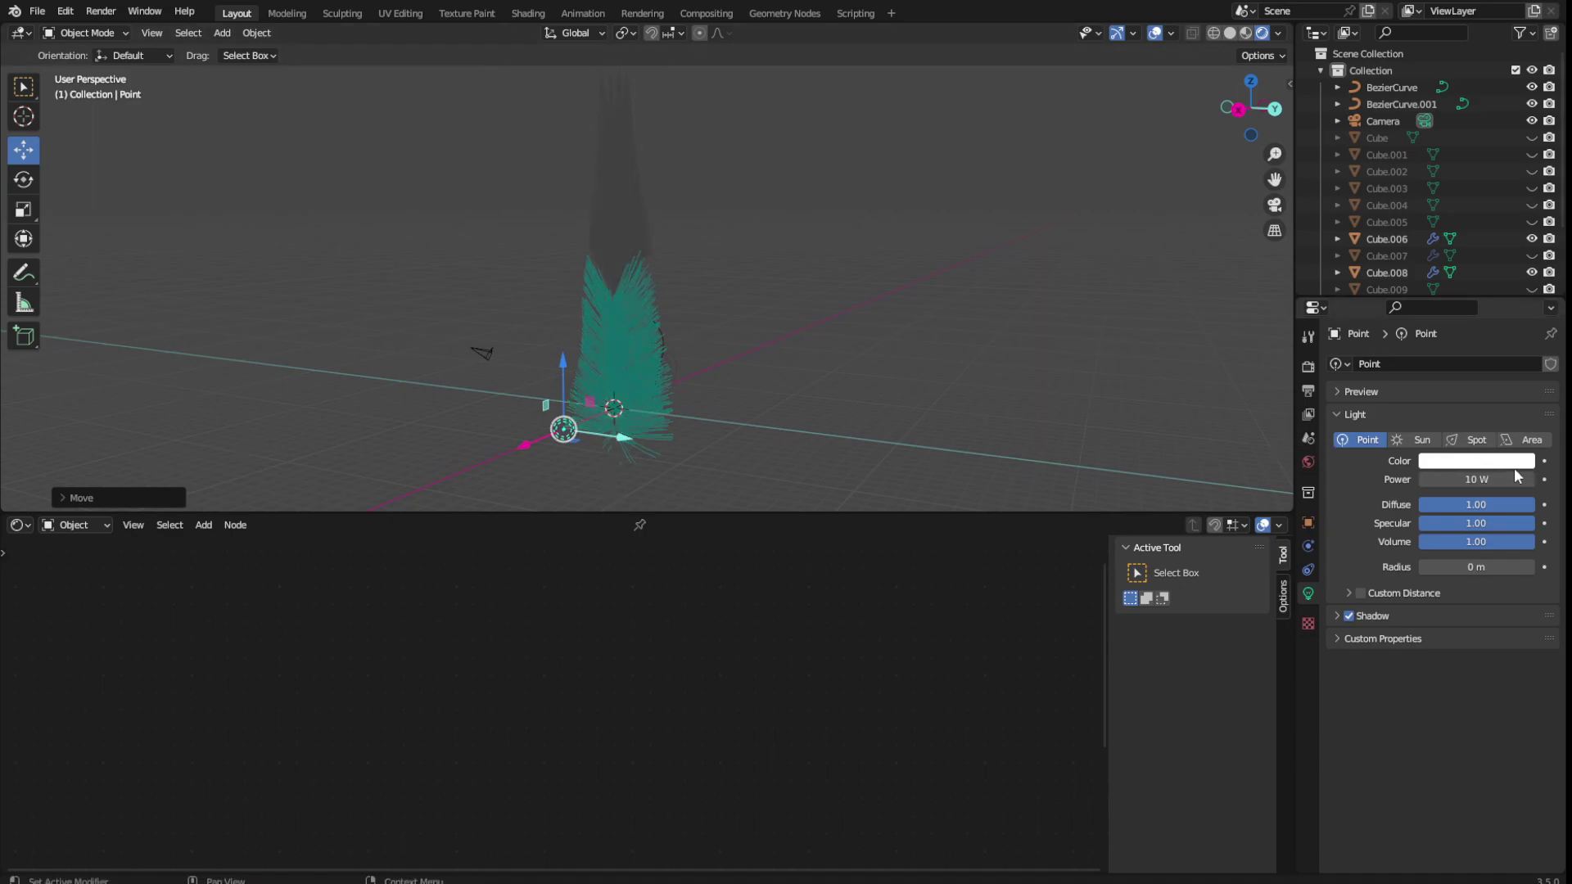
Raise the point light's power to 10000 W and start moving it along X
left_click(1444, 482)
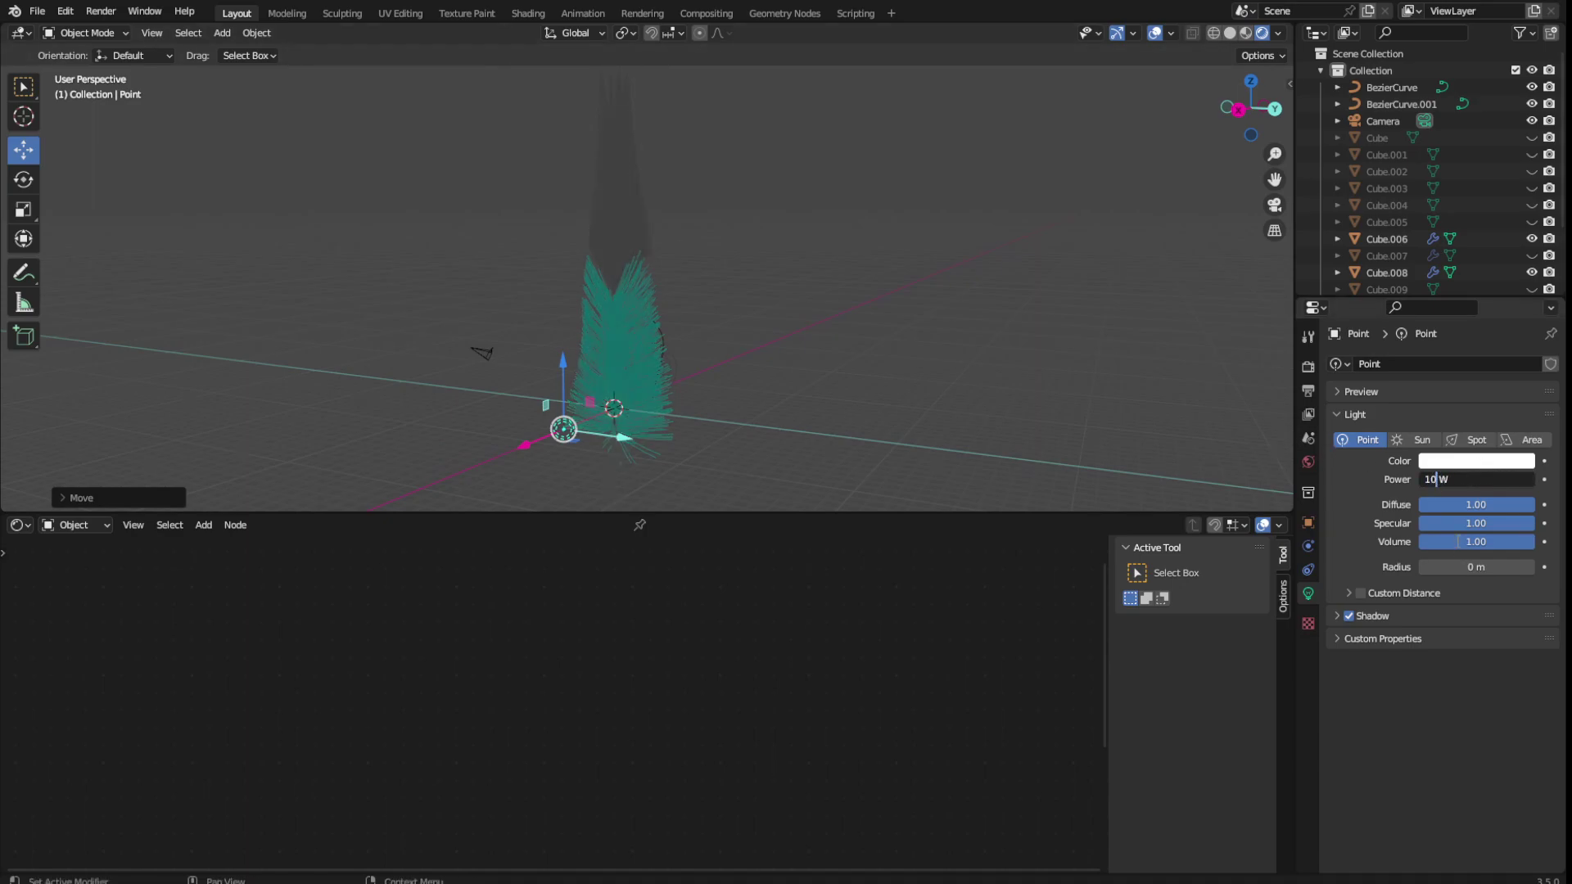
type("0")
key("Return")
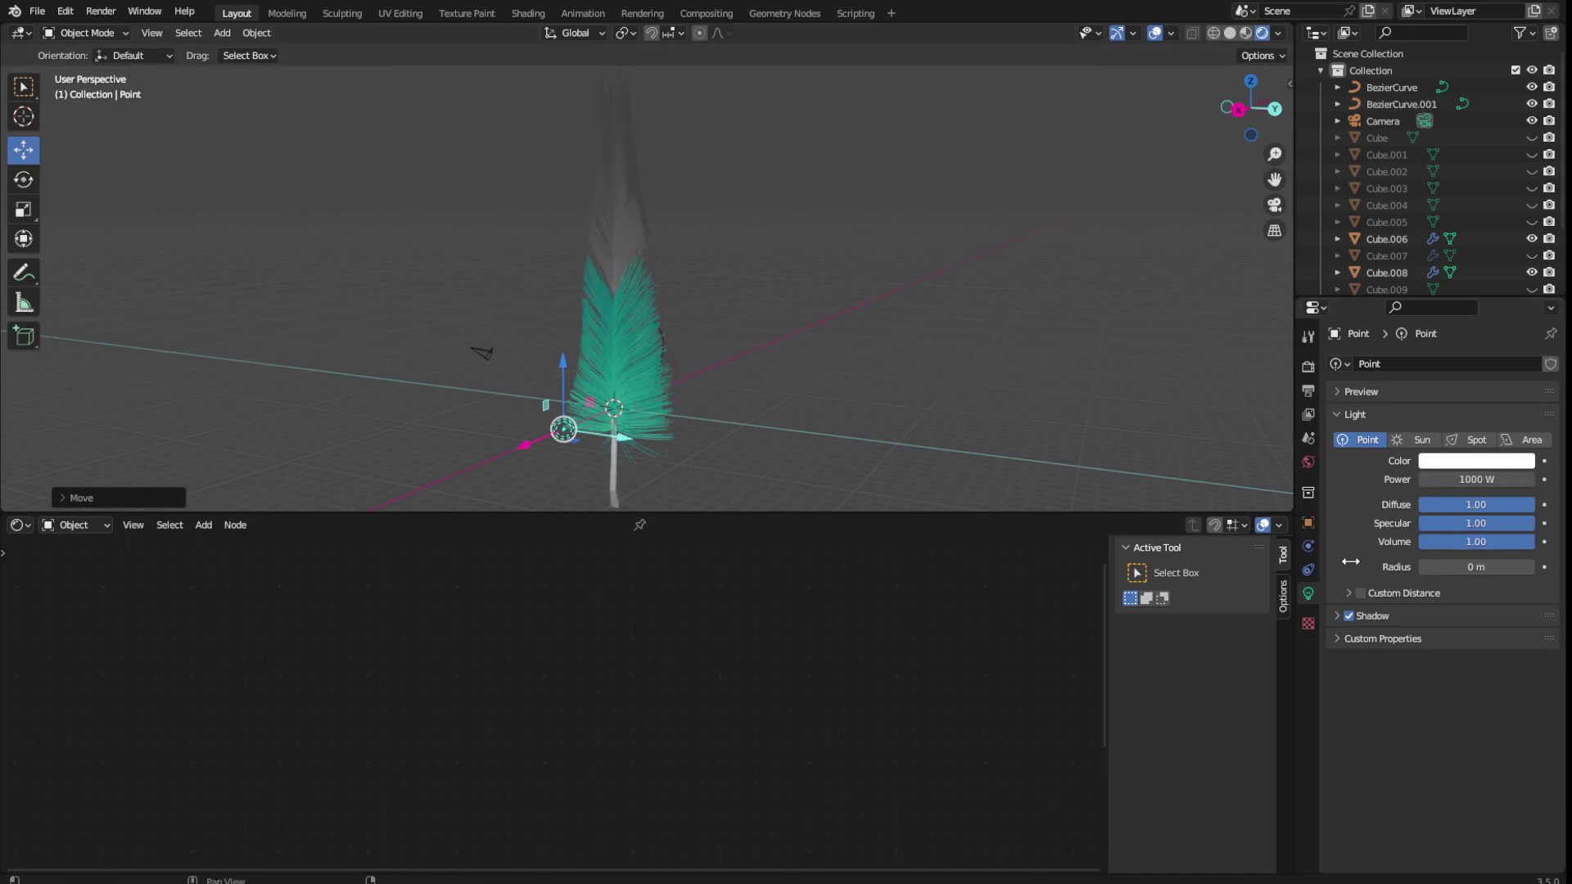
left_click(1478, 479)
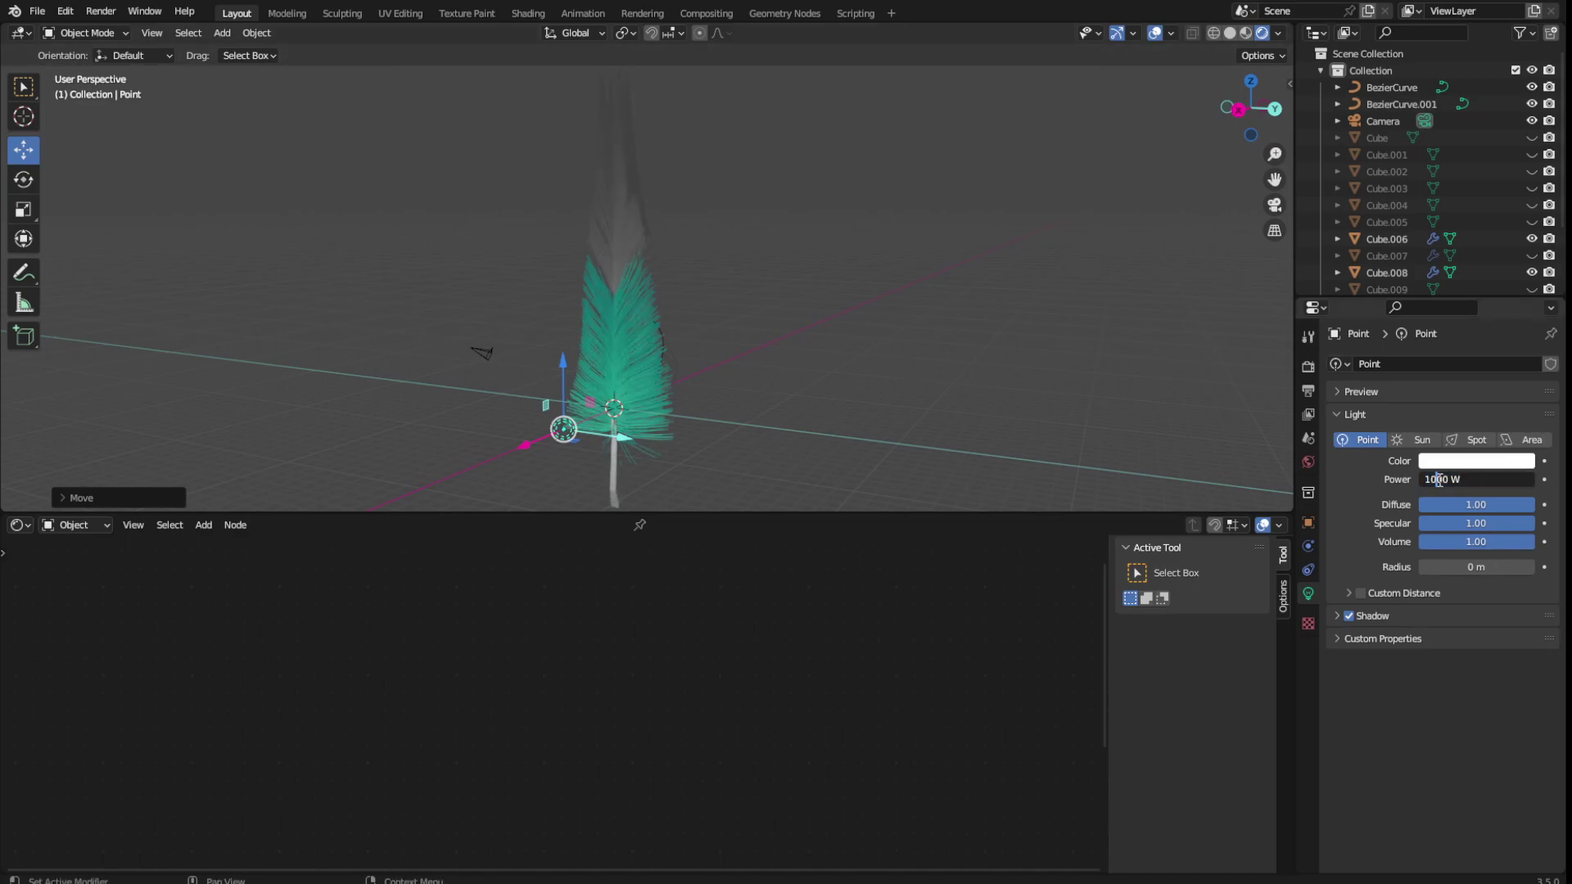
type("0")
key("Return")
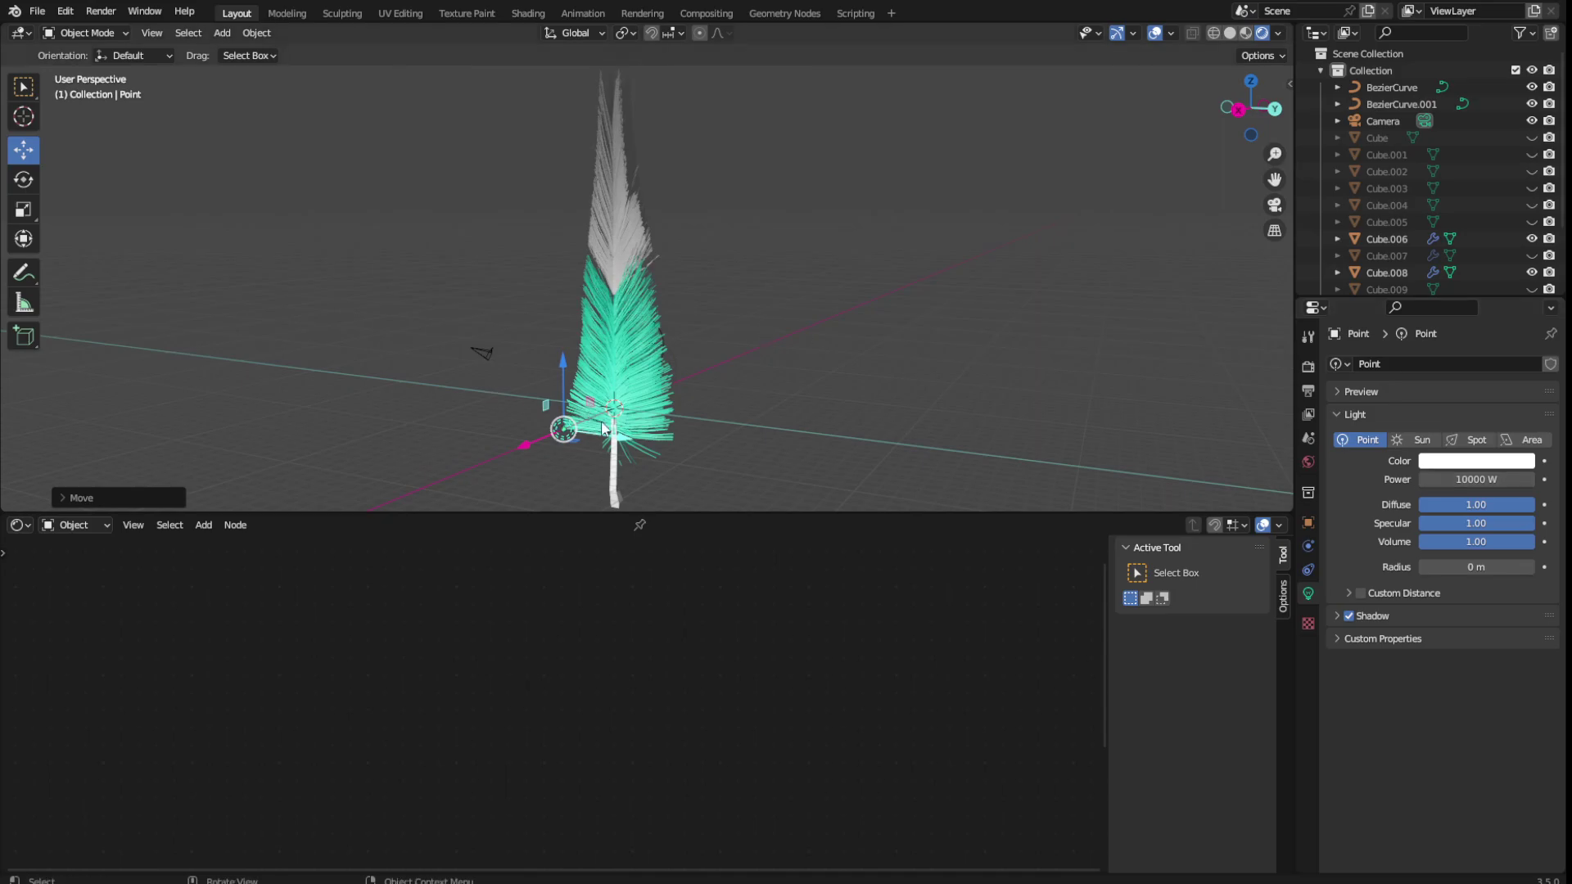
key("g")
key("x")
left_click(502, 419)
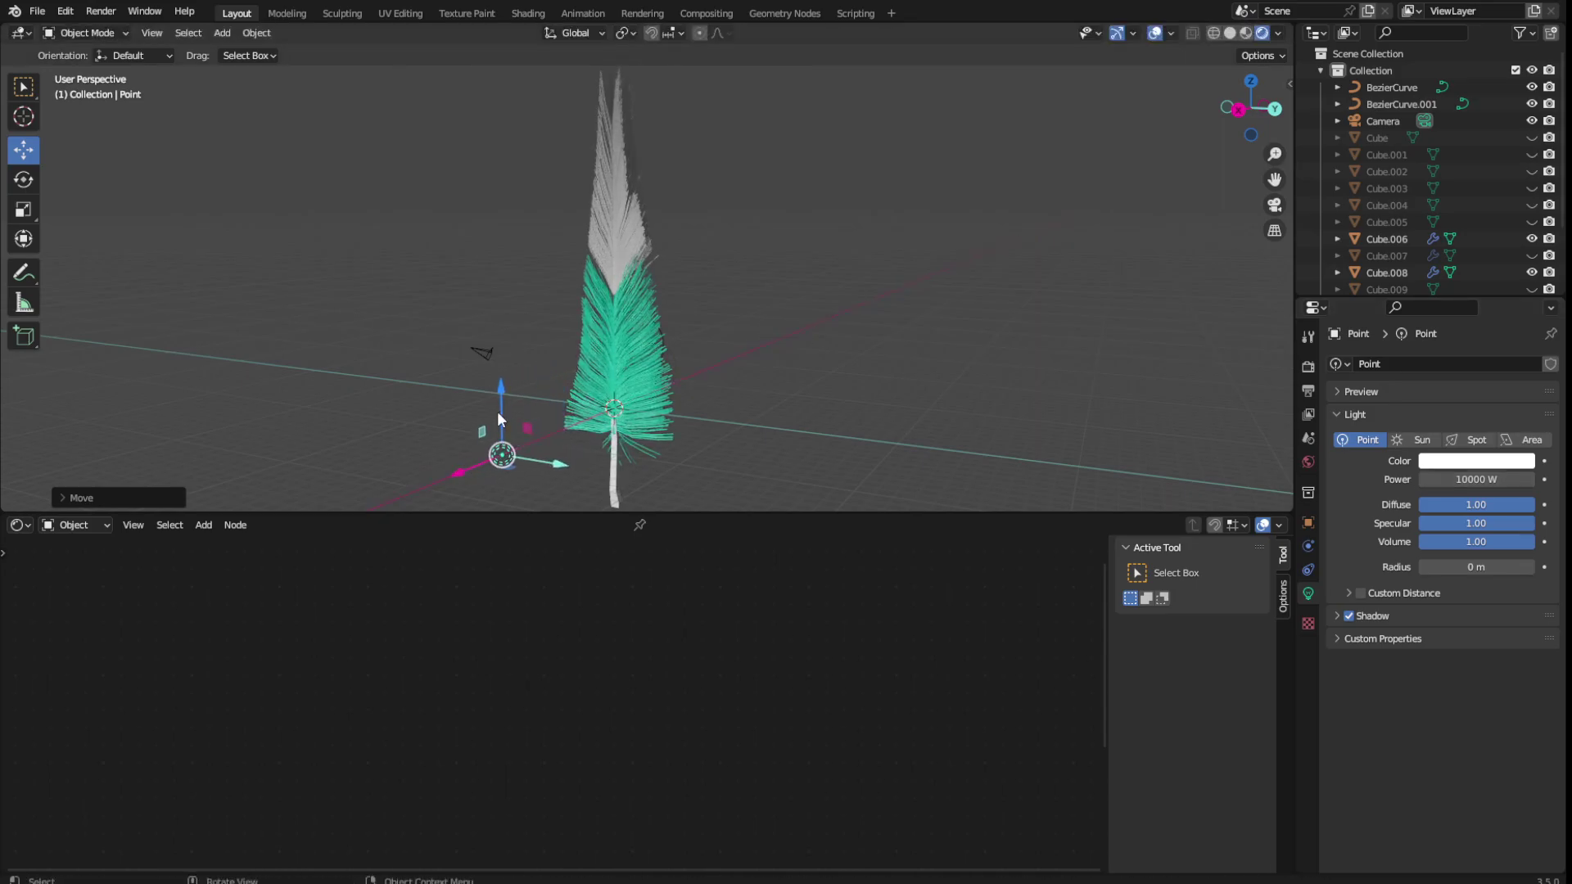
Move the point light up along Z and confirm its new position
key("g")
key("z")
left_click(479, 217)
mouse_move(682, 312)
middle_mouse_down()
mouse_move(769, 350)
mouse_move(833, 317)
mouse_move(759, 342)
middle_mouse_up()
Slide the lower barbs' dark green gradient stop to 0.677 and save the file
left_click(624, 361)
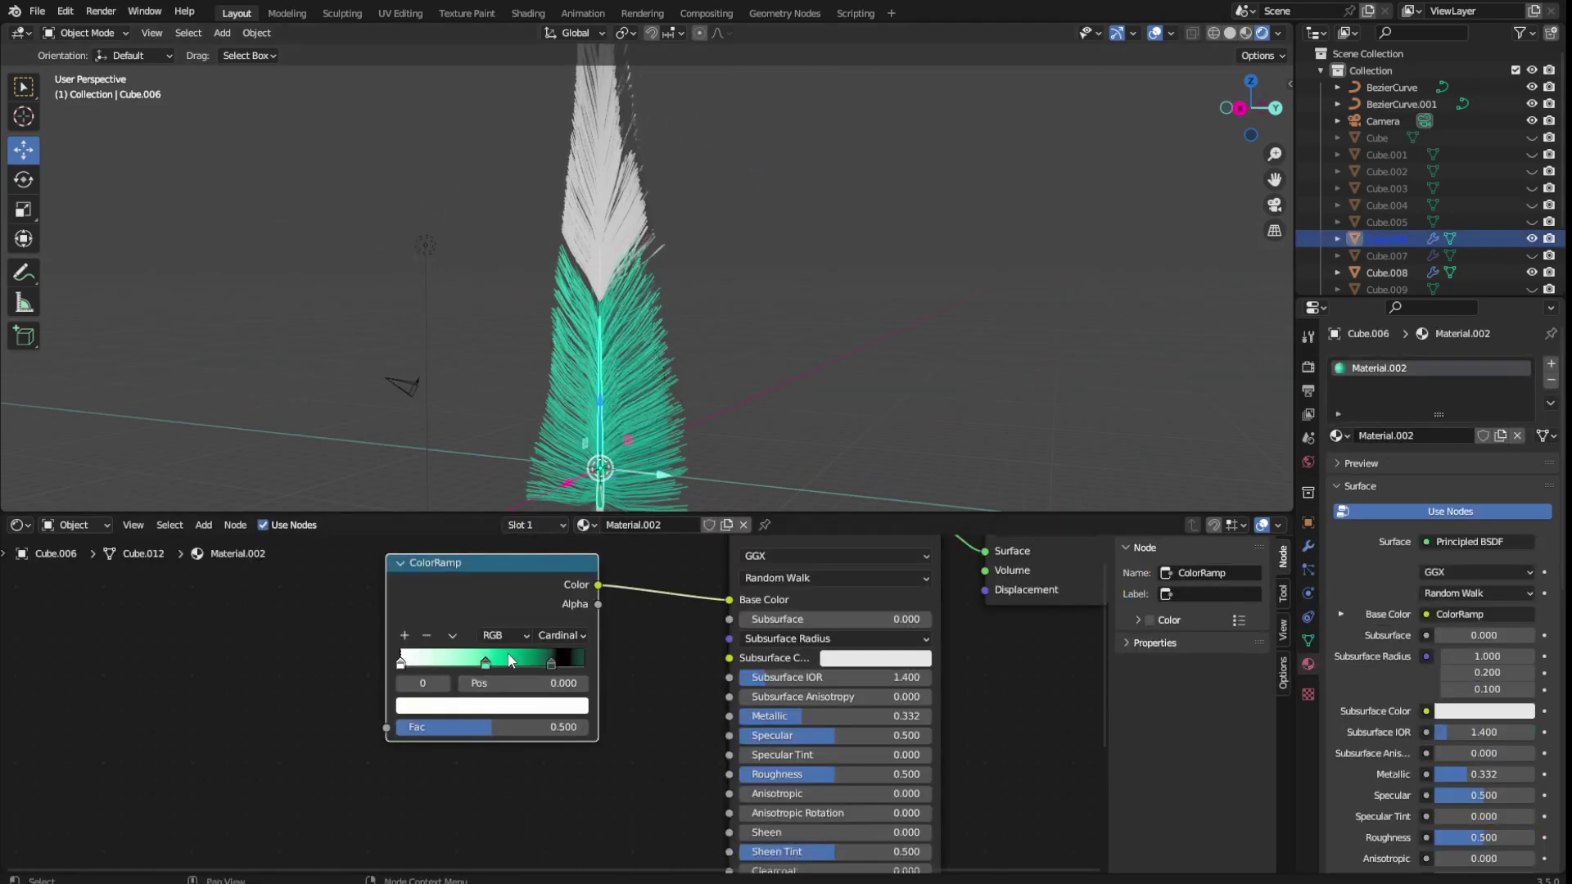
key("g")
left_click(533, 662)
mouse_move(533, 661)
left_mouse_down()
mouse_move(495, 671)
mouse_move(535, 663)
left_mouse_up()
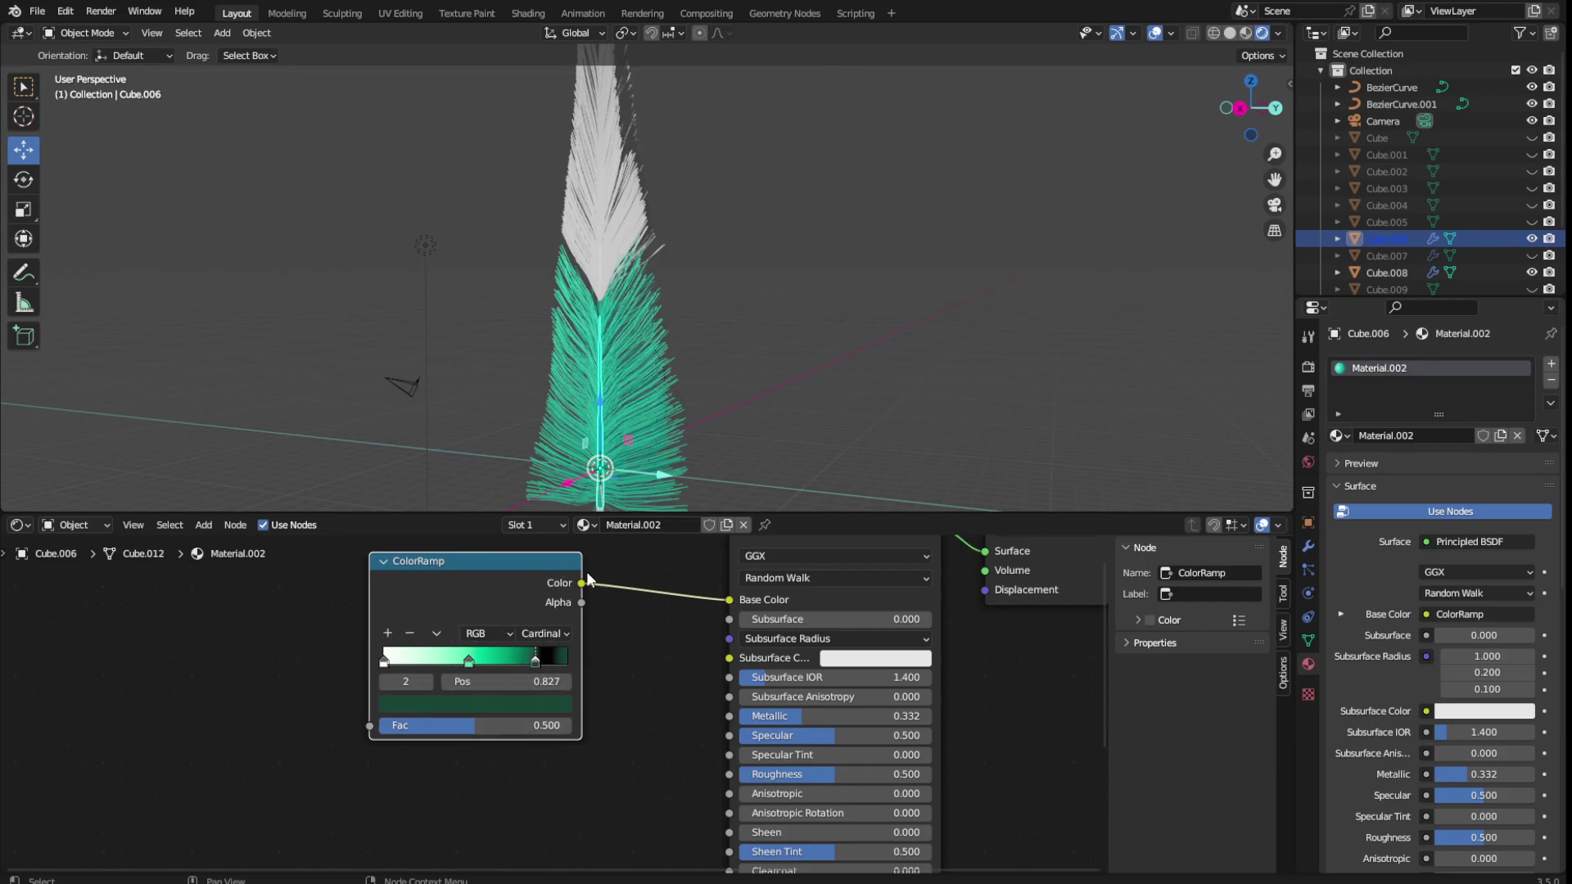
mouse_move(581, 603)
left_mouse_down()
mouse_move(995, 568)
mouse_move(725, 660)
left_mouse_up()
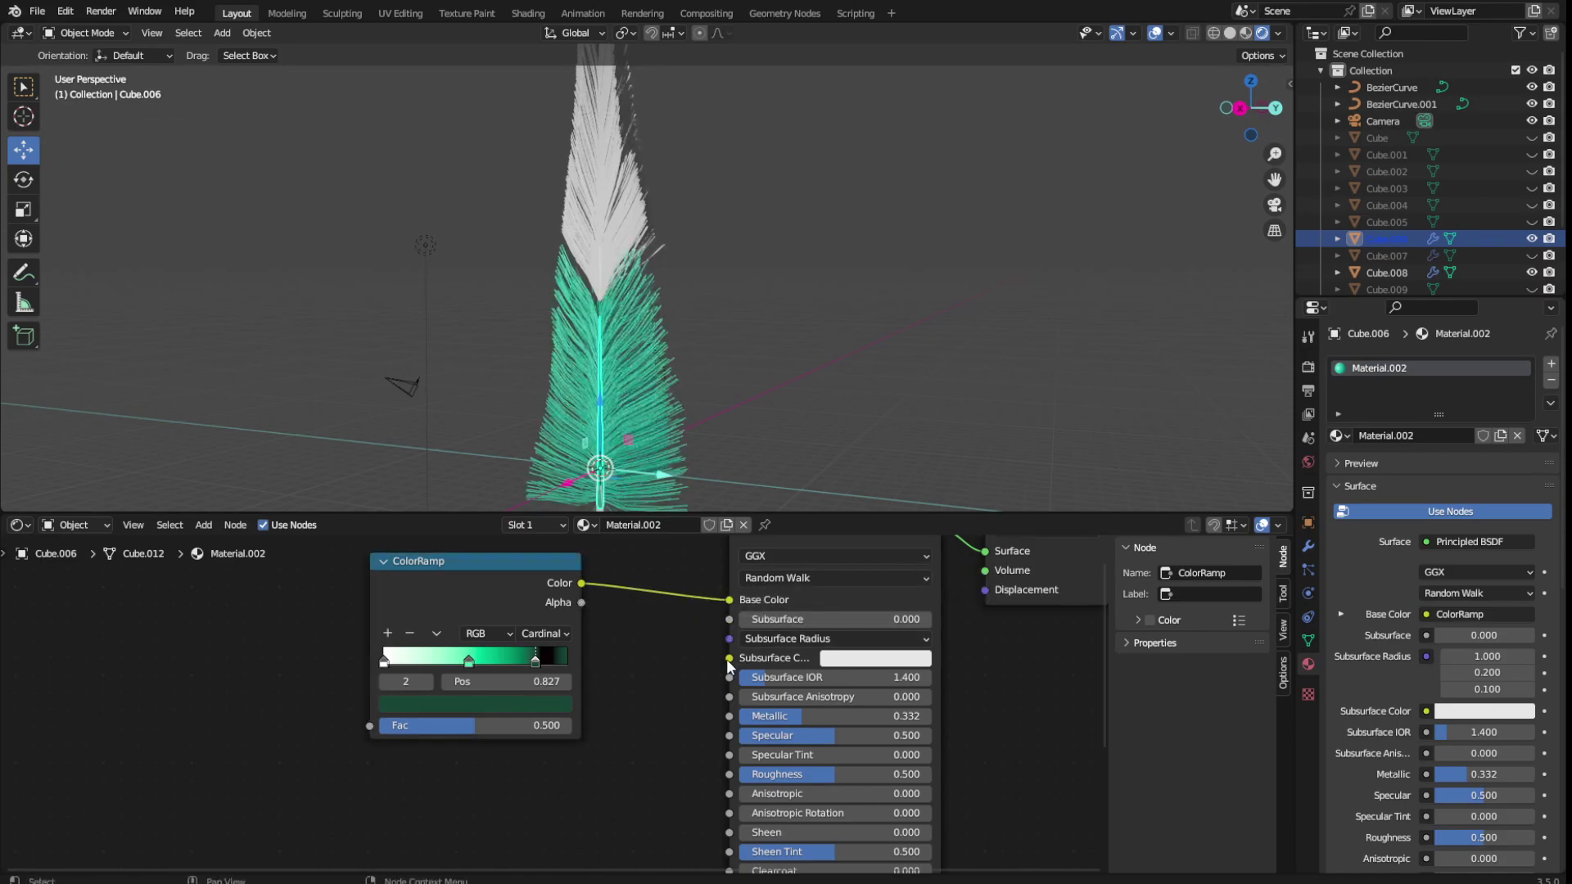
key("ctrl+s")
mouse_move(535, 660)
left_mouse_down()
mouse_move(508, 661)
mouse_move(553, 658)
left_mouse_up()
Give the middle feather Cube.008 a new material with a ColorRamp driving Base Color
left_click(633, 187)
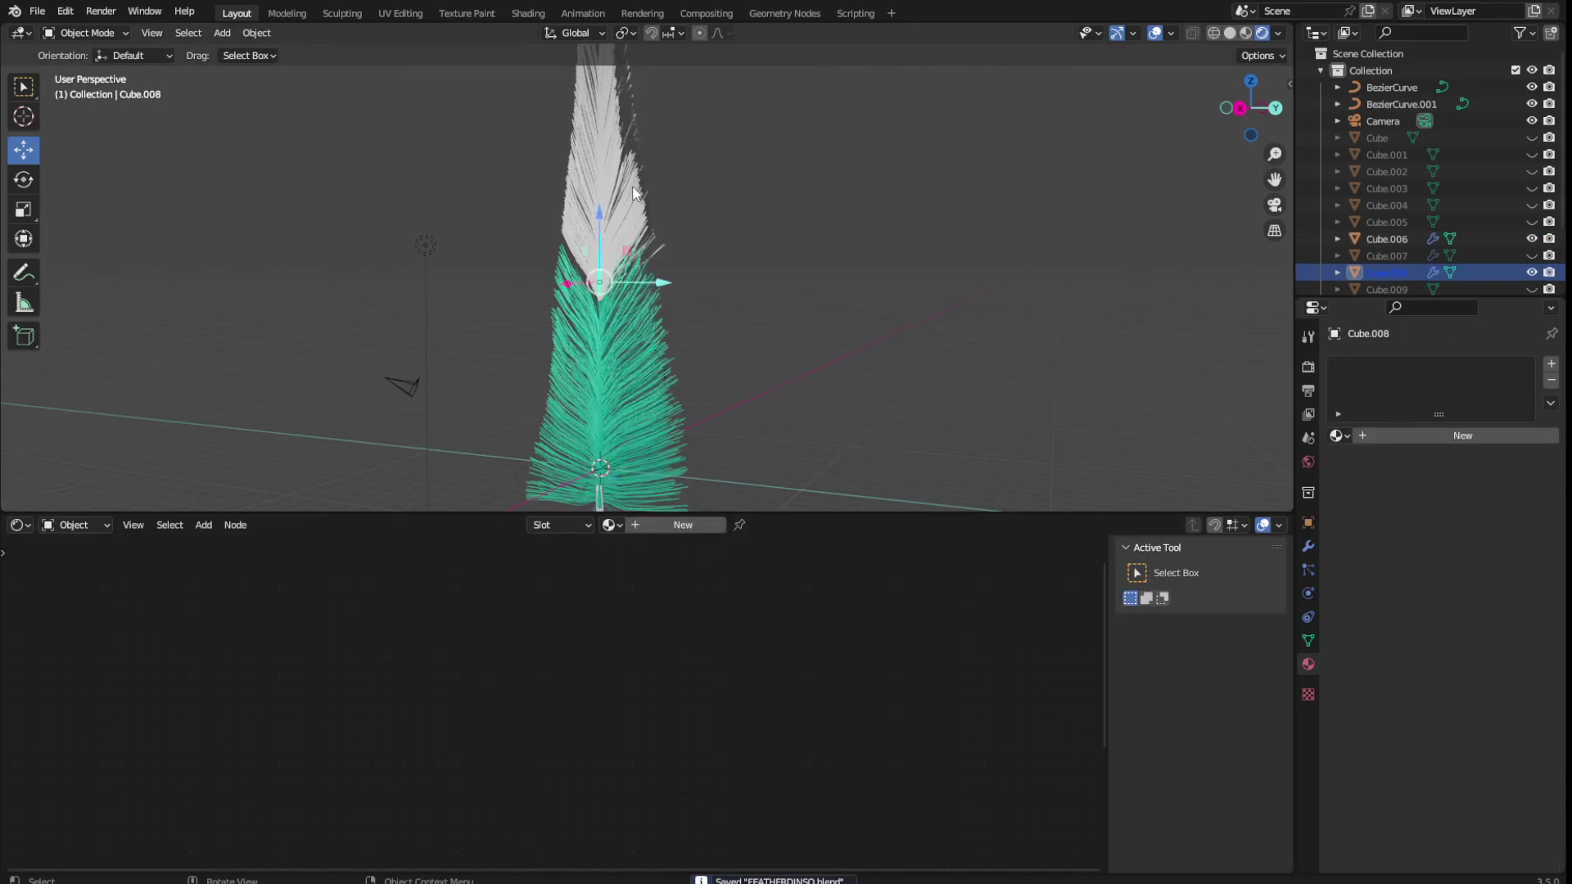
left_click(685, 525)
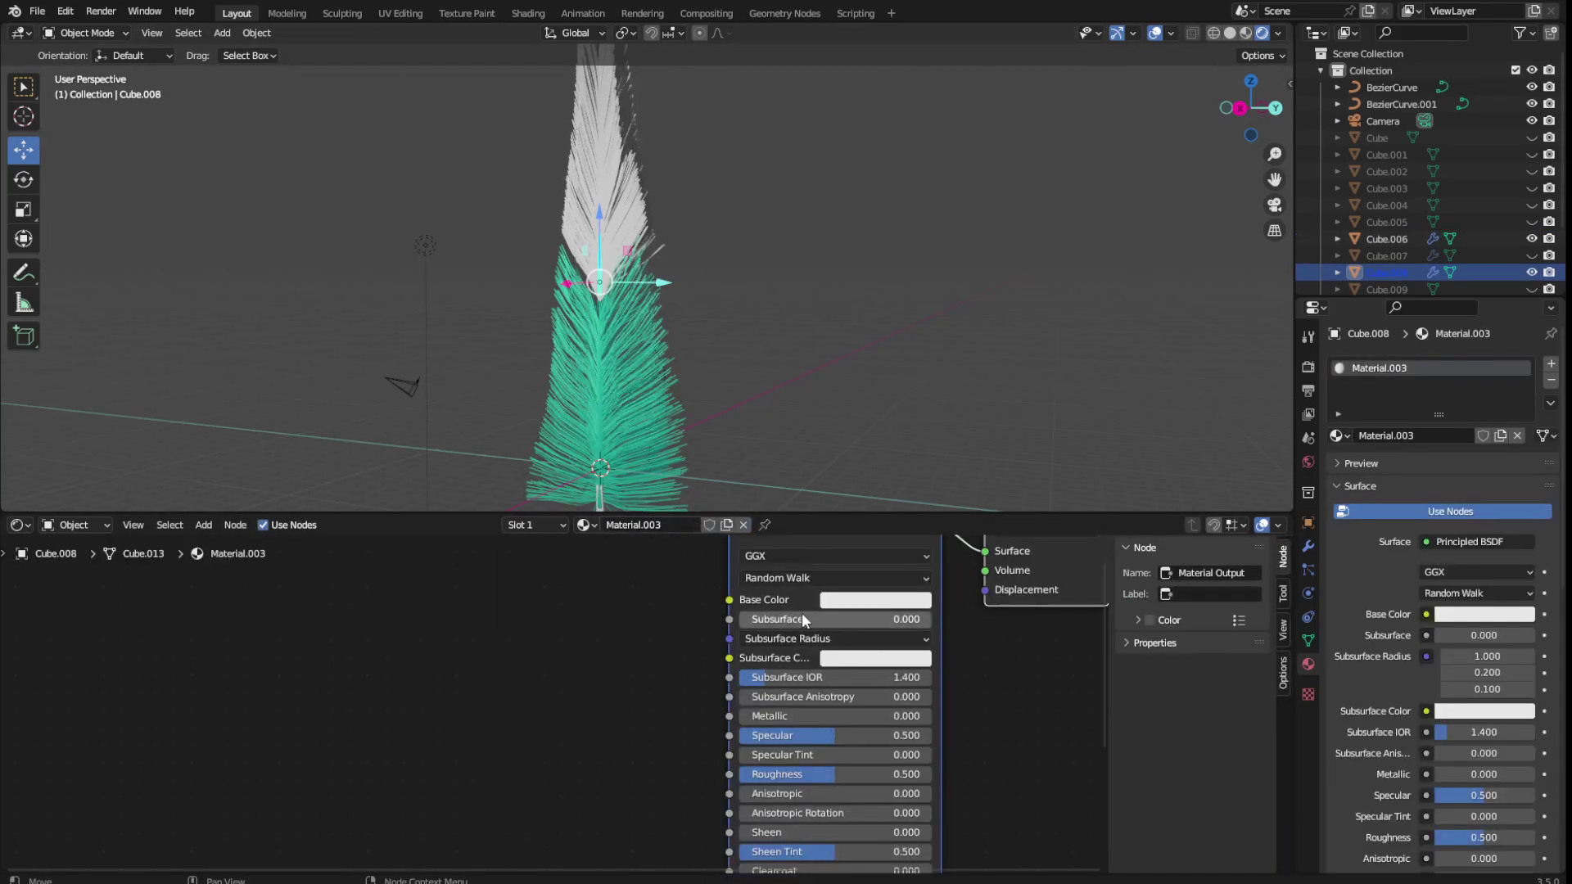
left_click_drag(728, 600, 585, 632)
type("col")
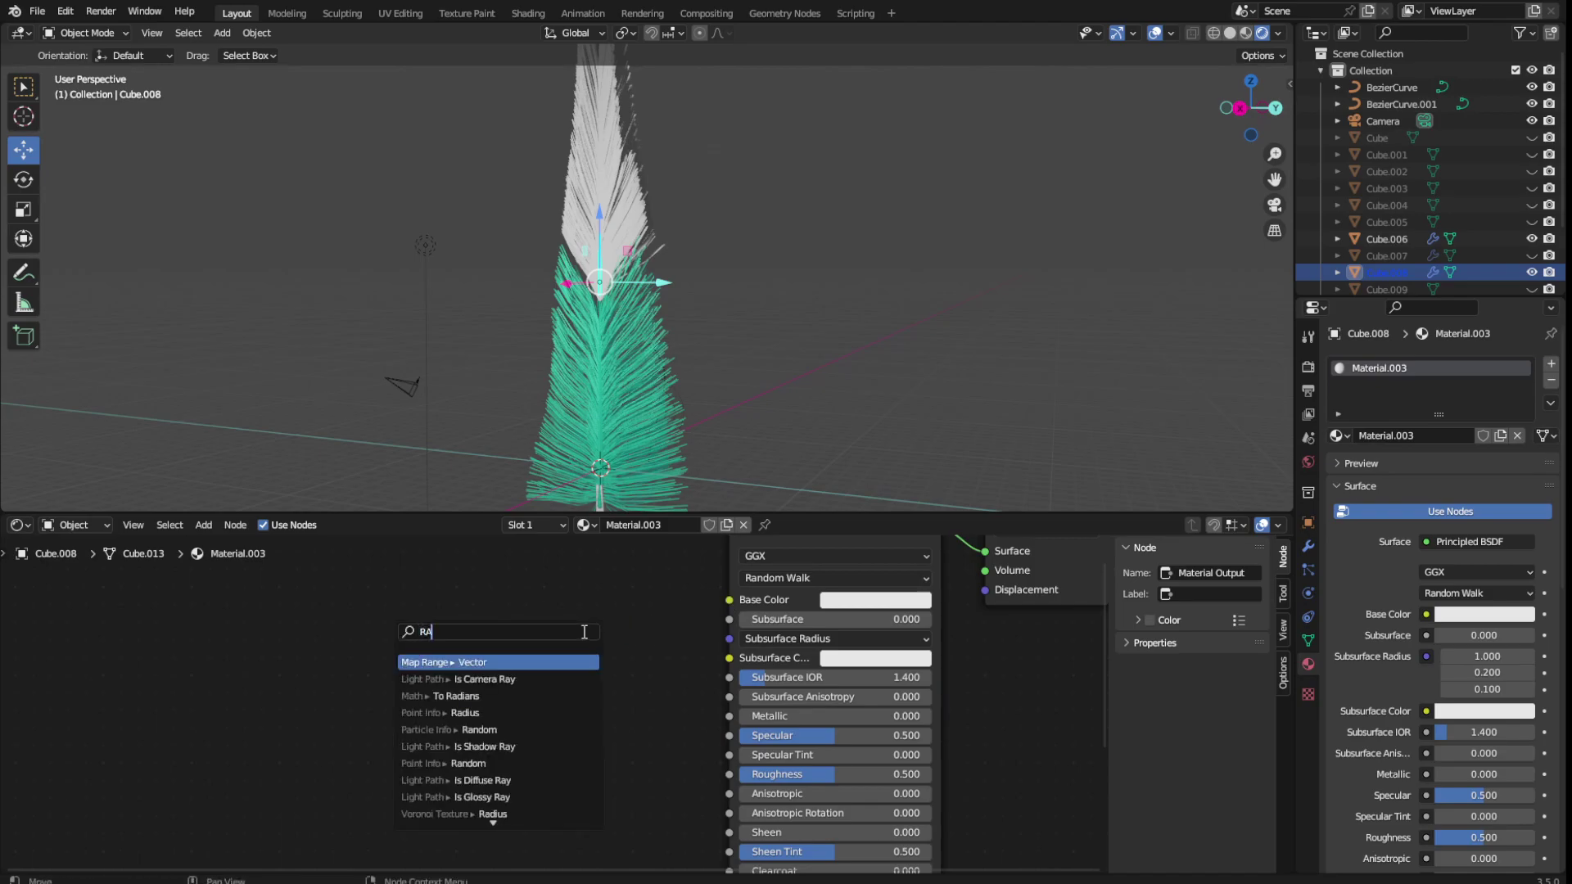
type("orra")
key("Return")
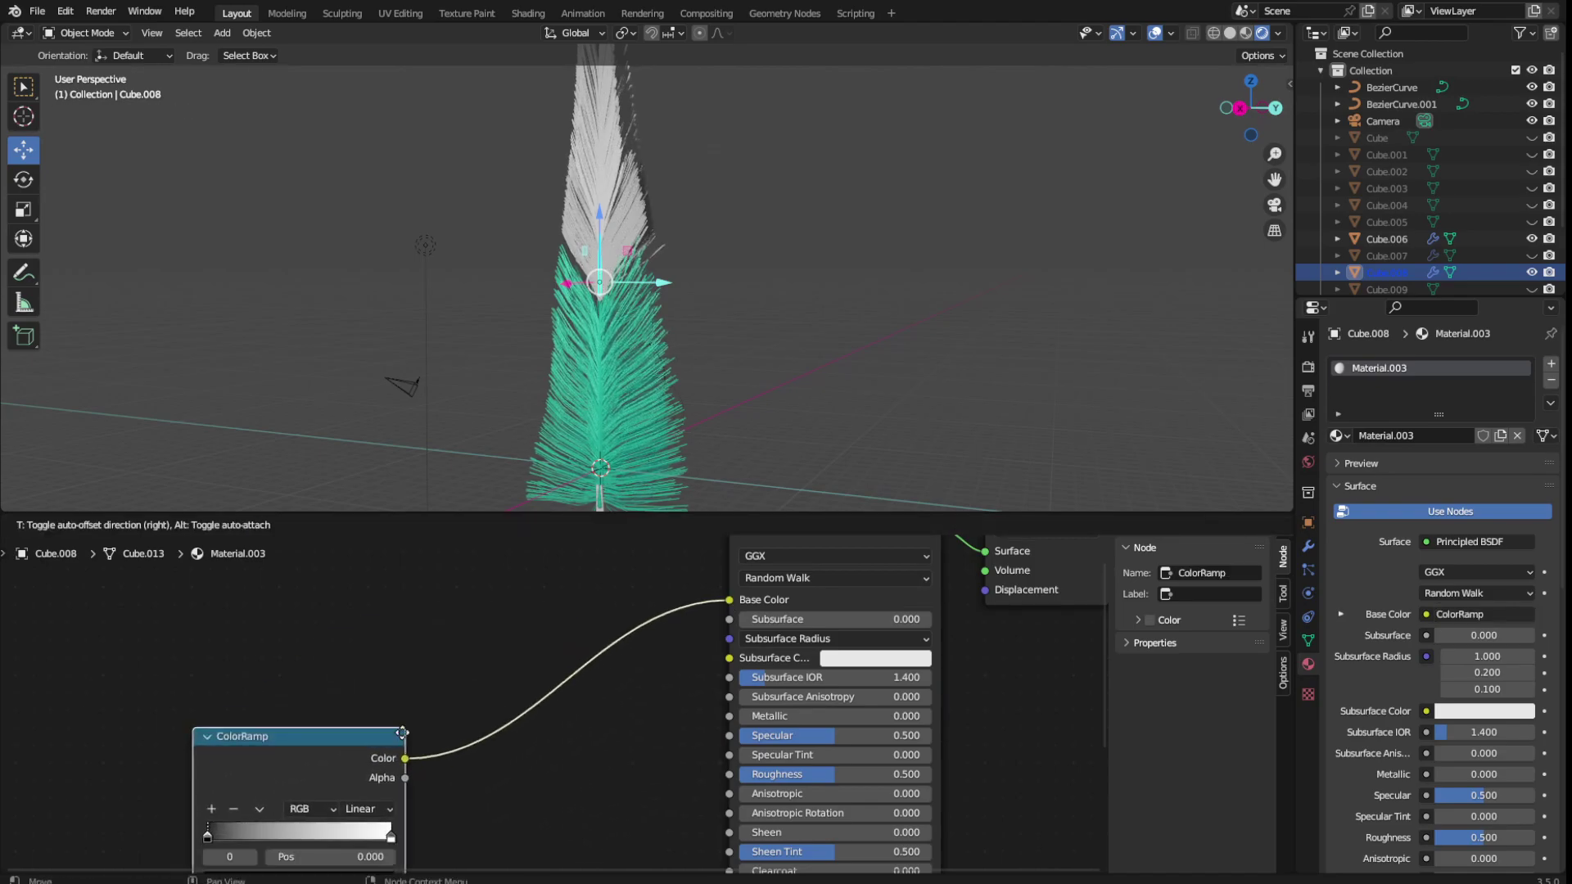
left_click(624, 625)
Make the ColorRamp's first stop bright blue and move it to about 0.314
left_click(516, 759)
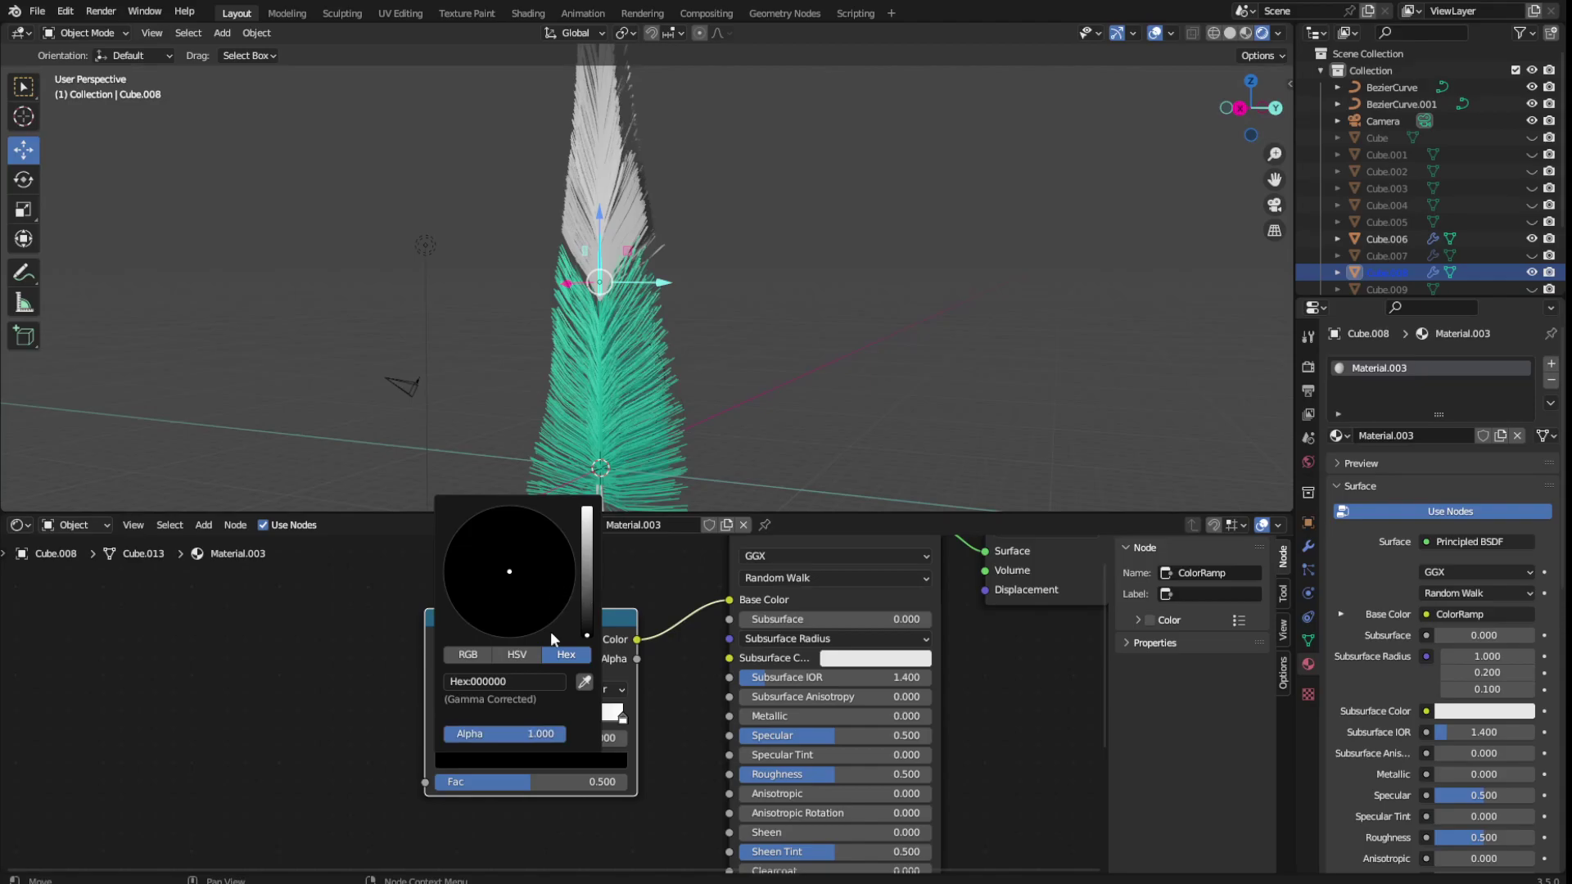
left_click_drag(587, 635, 587, 509)
mouse_move(536, 610)
left_mouse_down()
mouse_move(555, 537)
mouse_move(553, 551)
left_mouse_up()
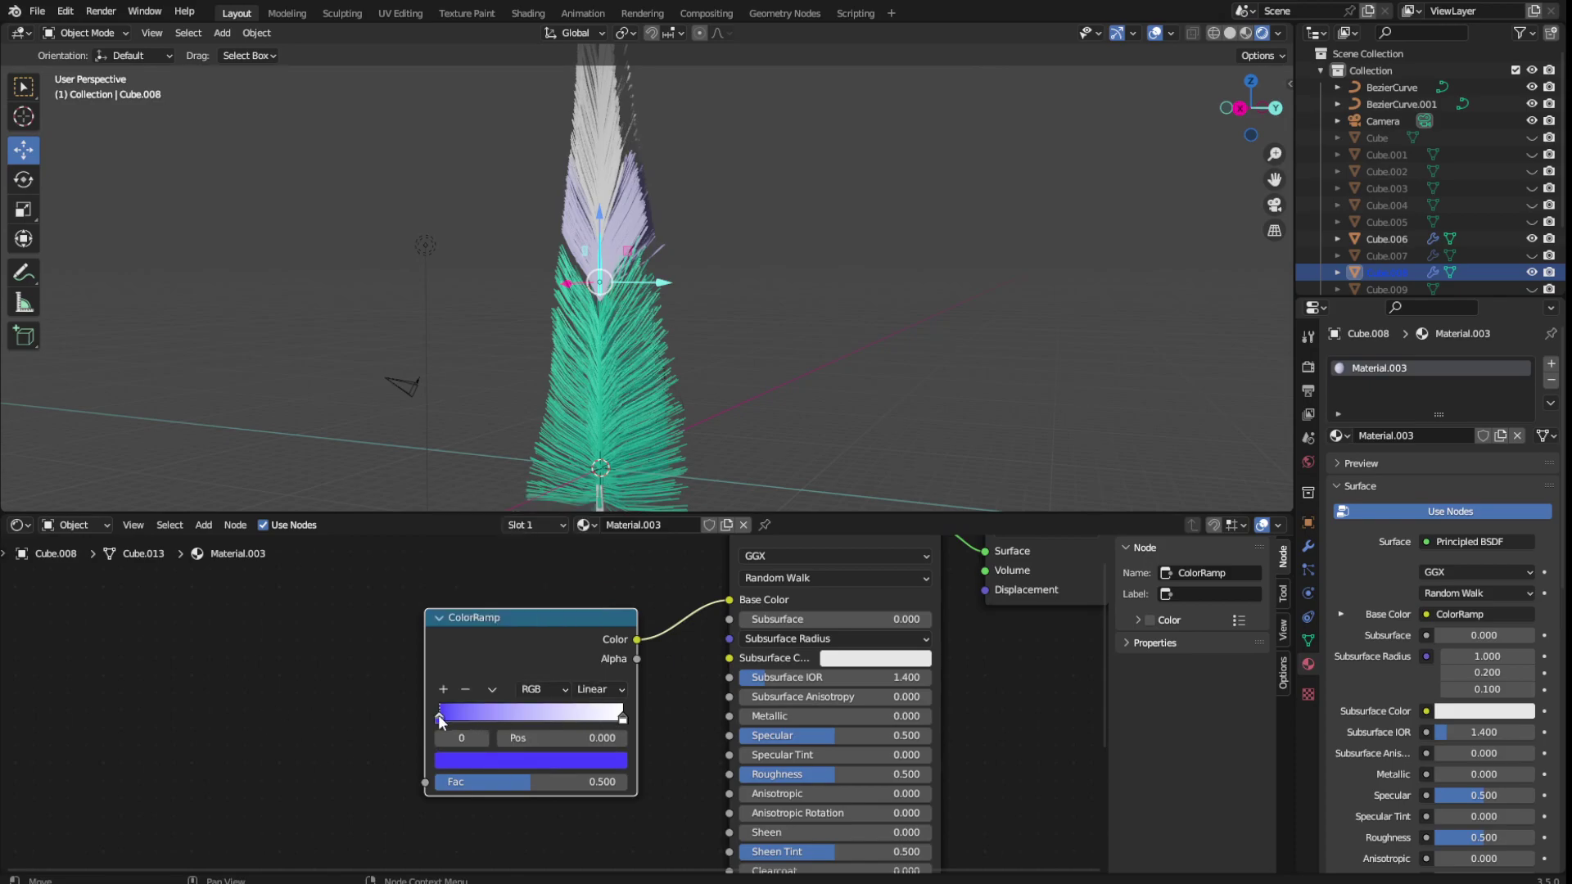
left_click_drag(439, 715, 500, 715)
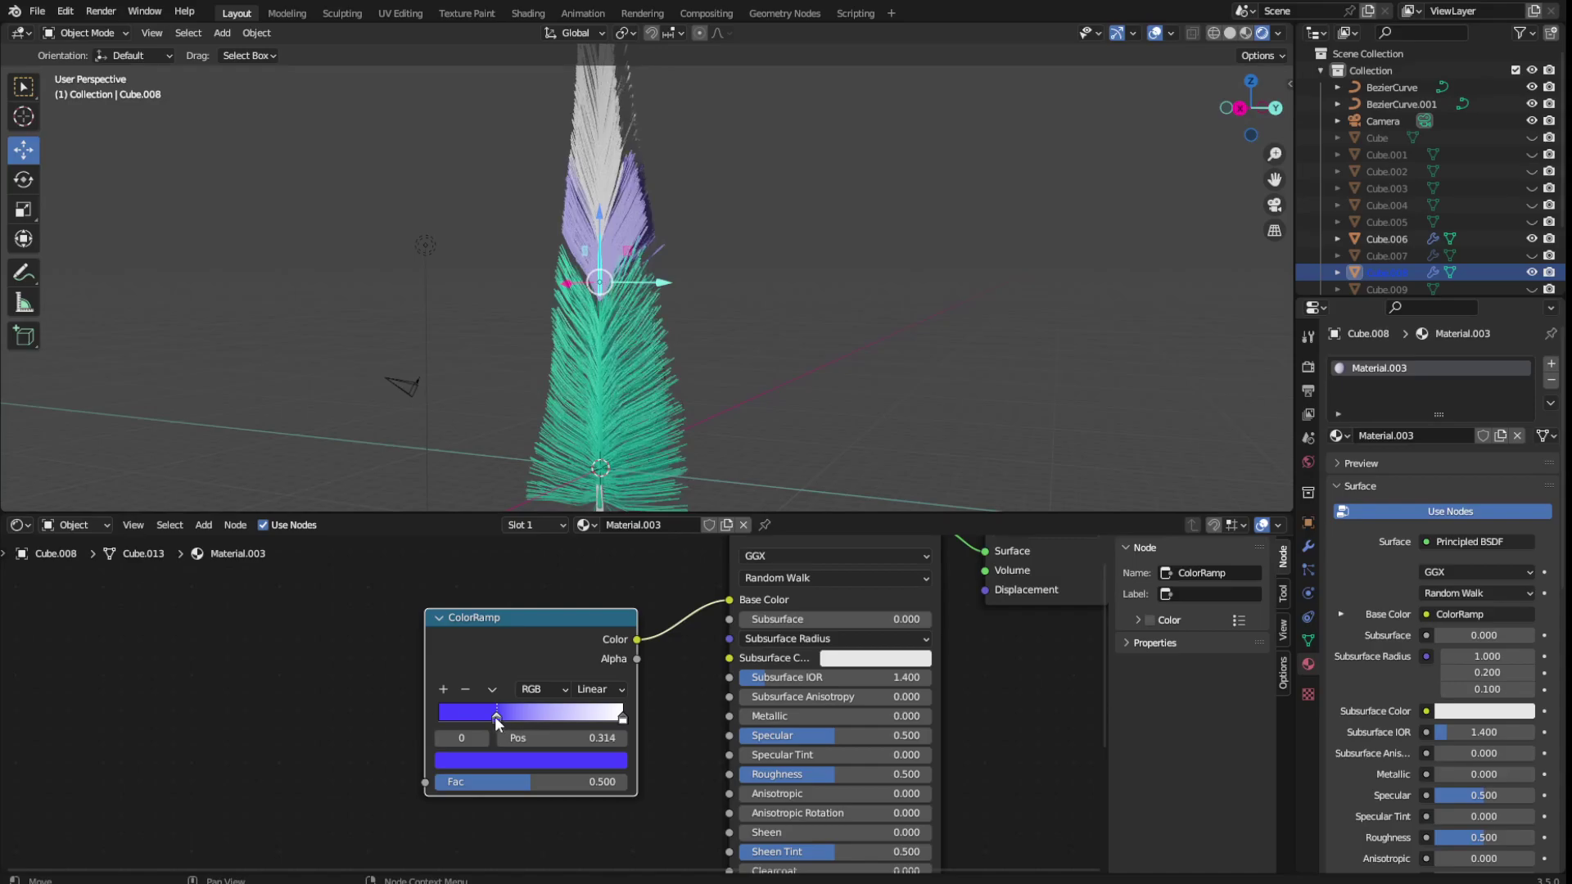
Set the middle feather's Emission colour to a darkened cyan
scroll(885, 702, "down", 1)
middle_click_drag(902, 830, 937, 666)
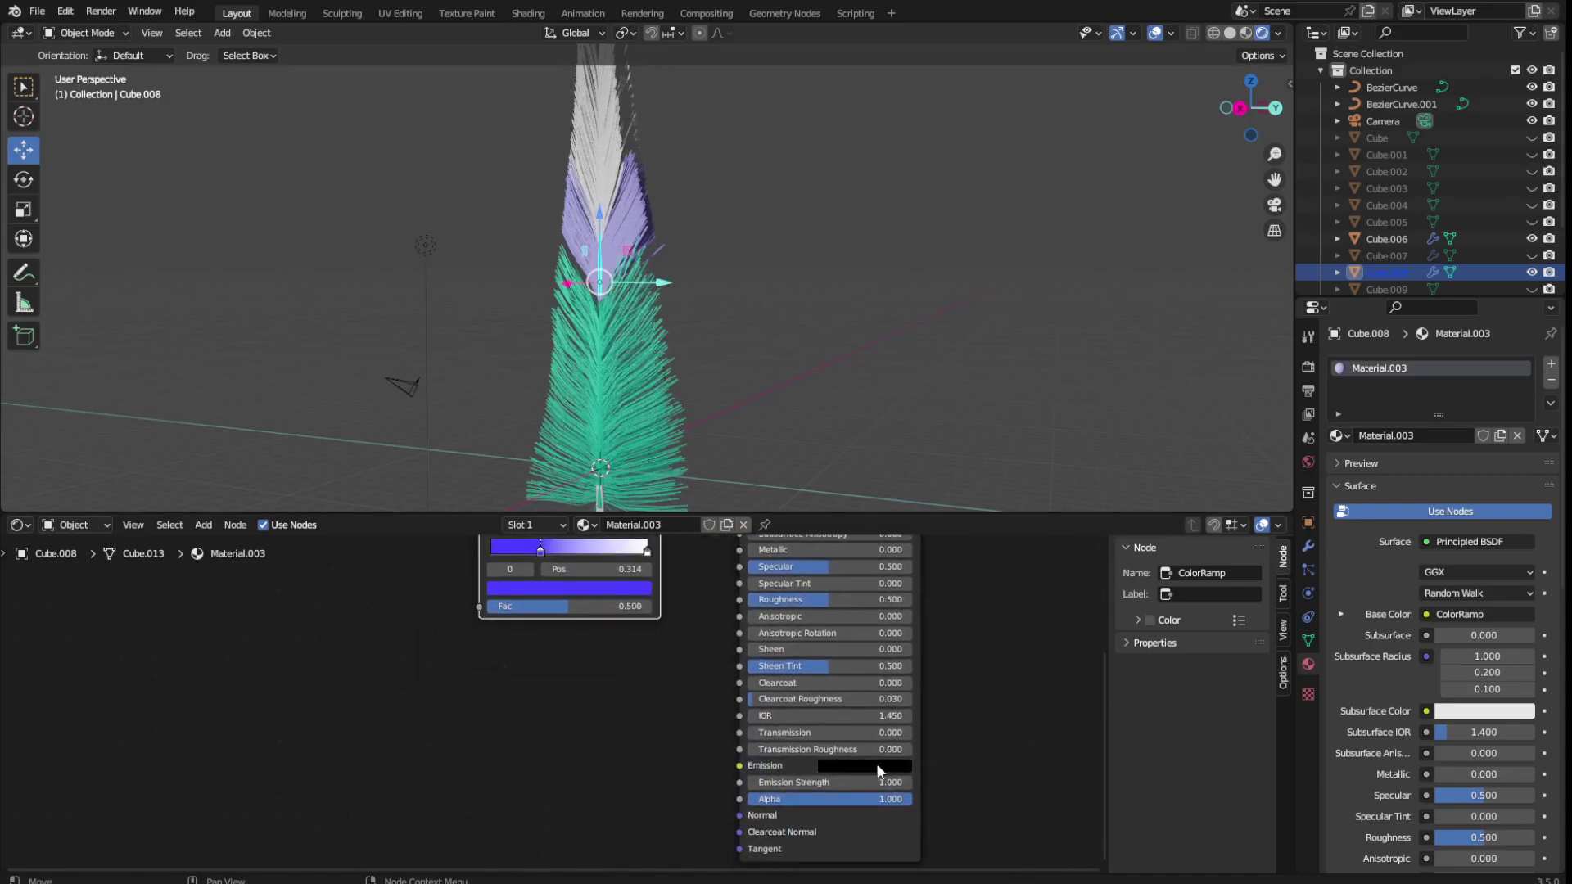
left_click(876, 763)
left_click(889, 676)
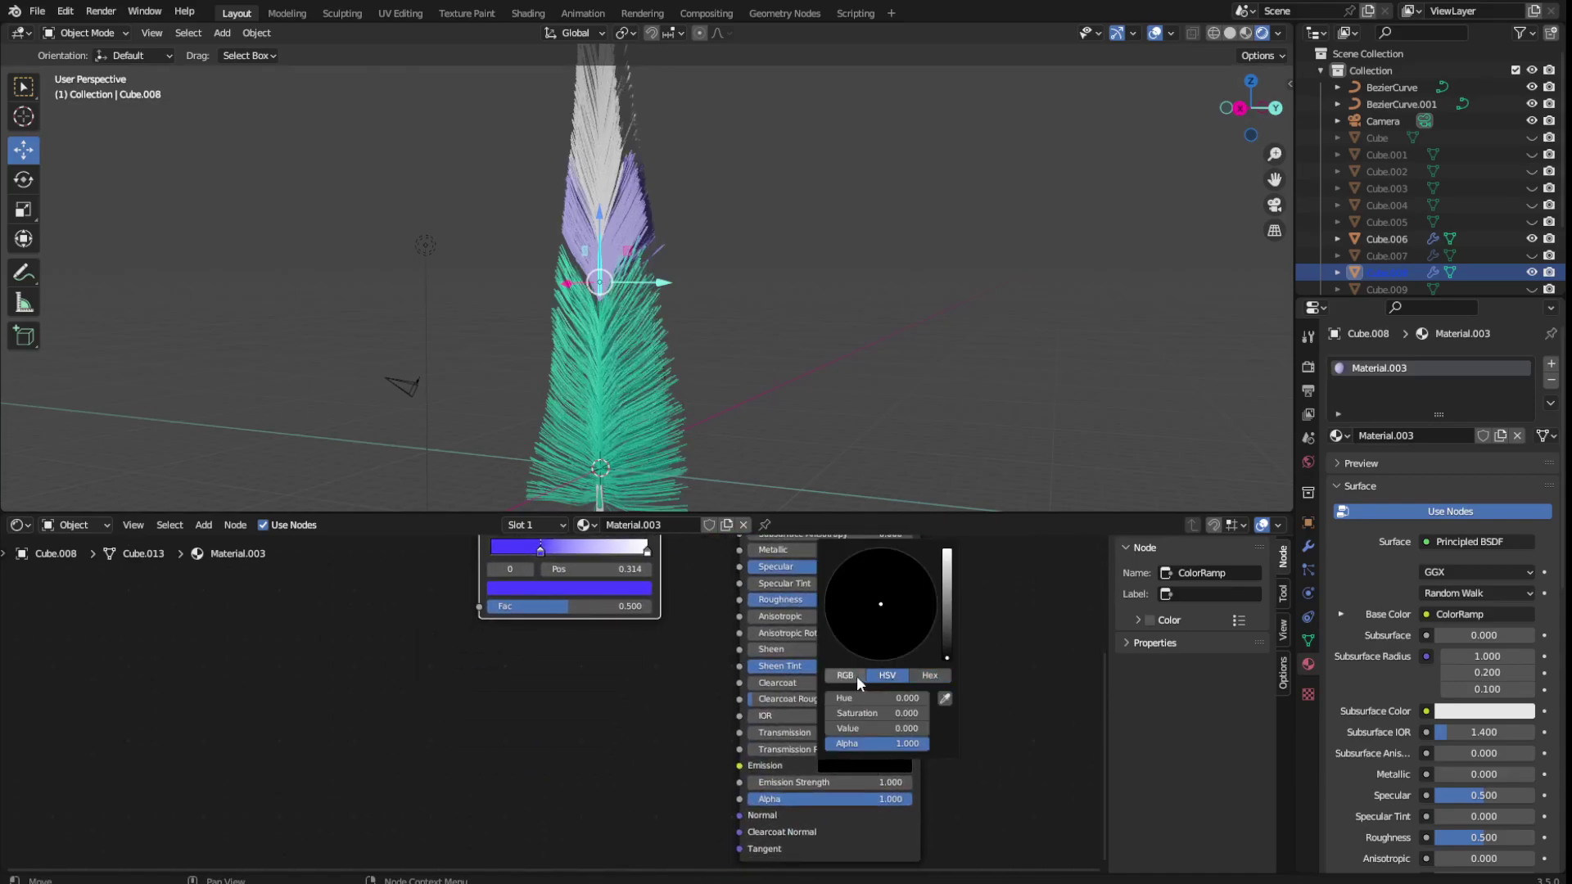
left_click(855, 675)
left_click_drag(947, 622, 946, 550)
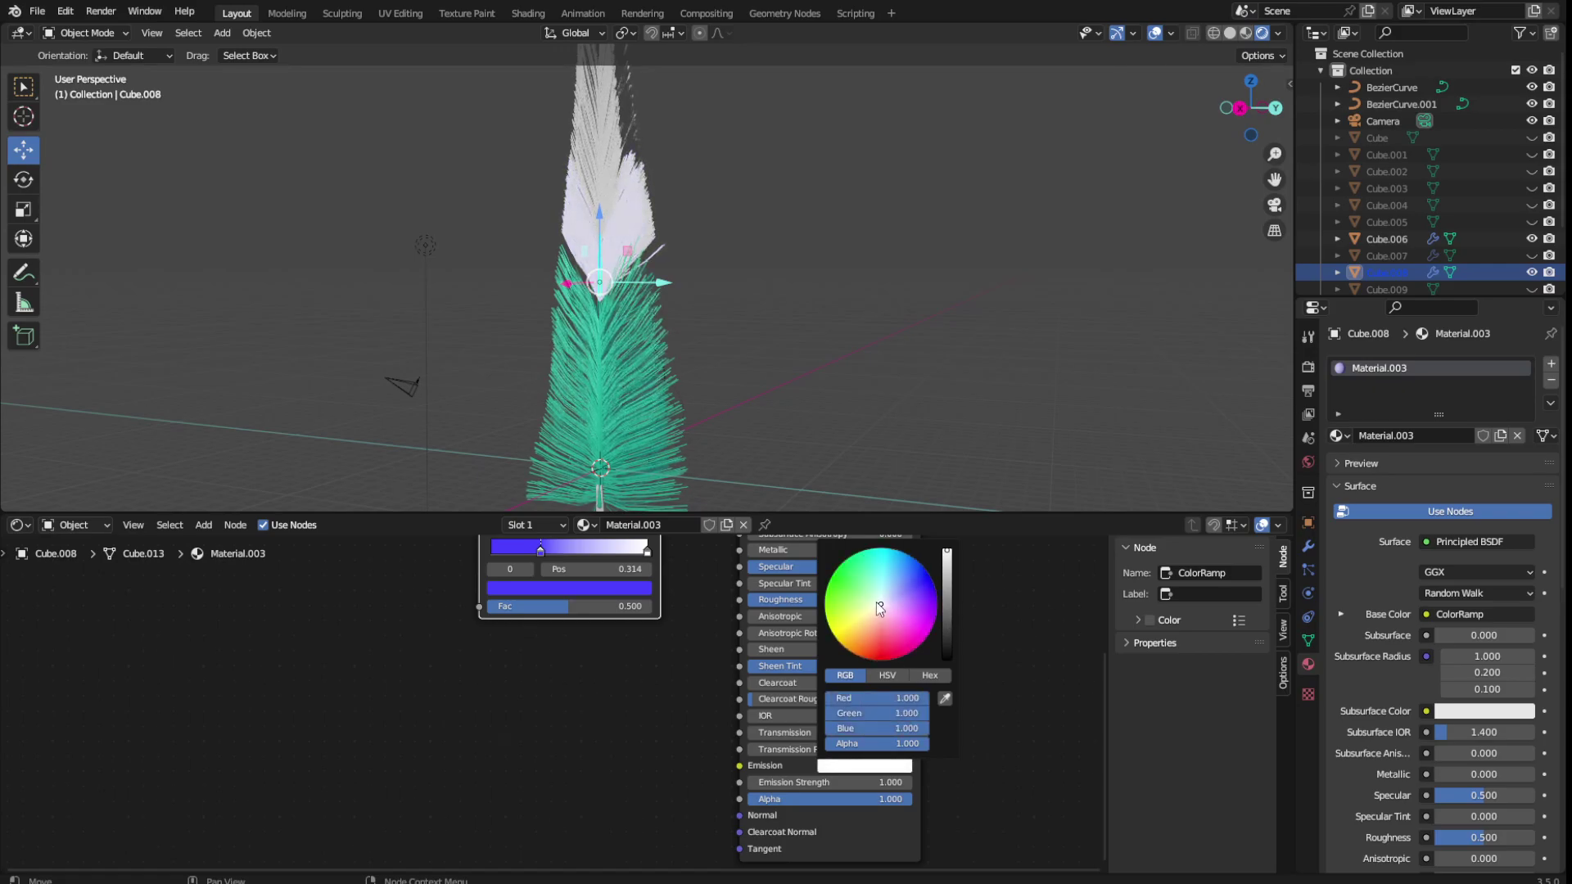
left_click_drag(879, 606, 882, 561)
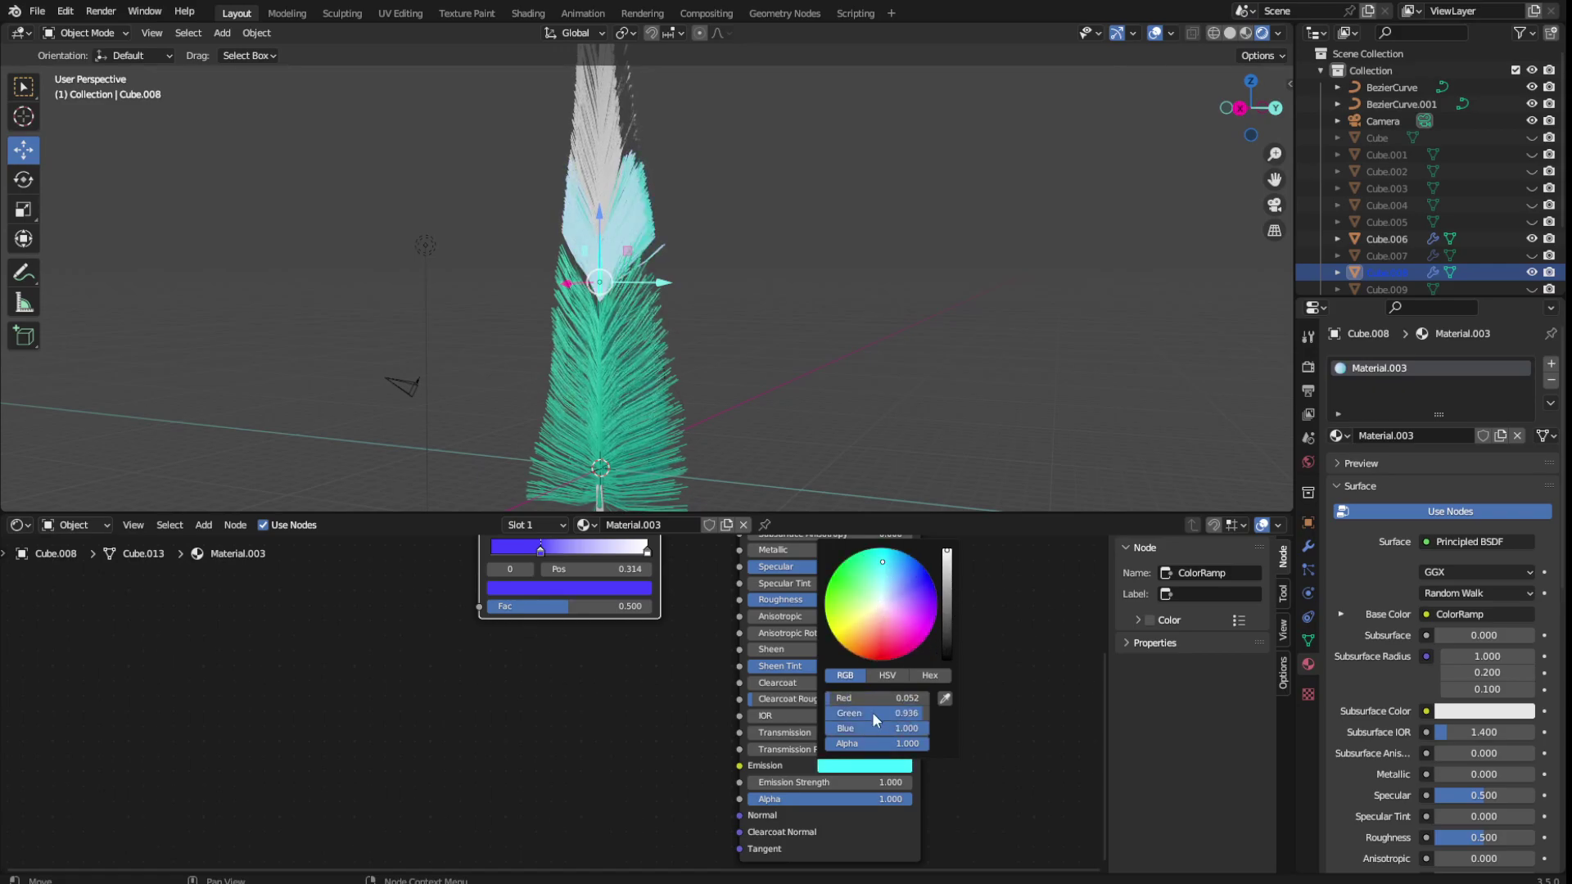
left_click_drag(886, 742, 879, 742)
left_click_drag(950, 588, 940, 618)
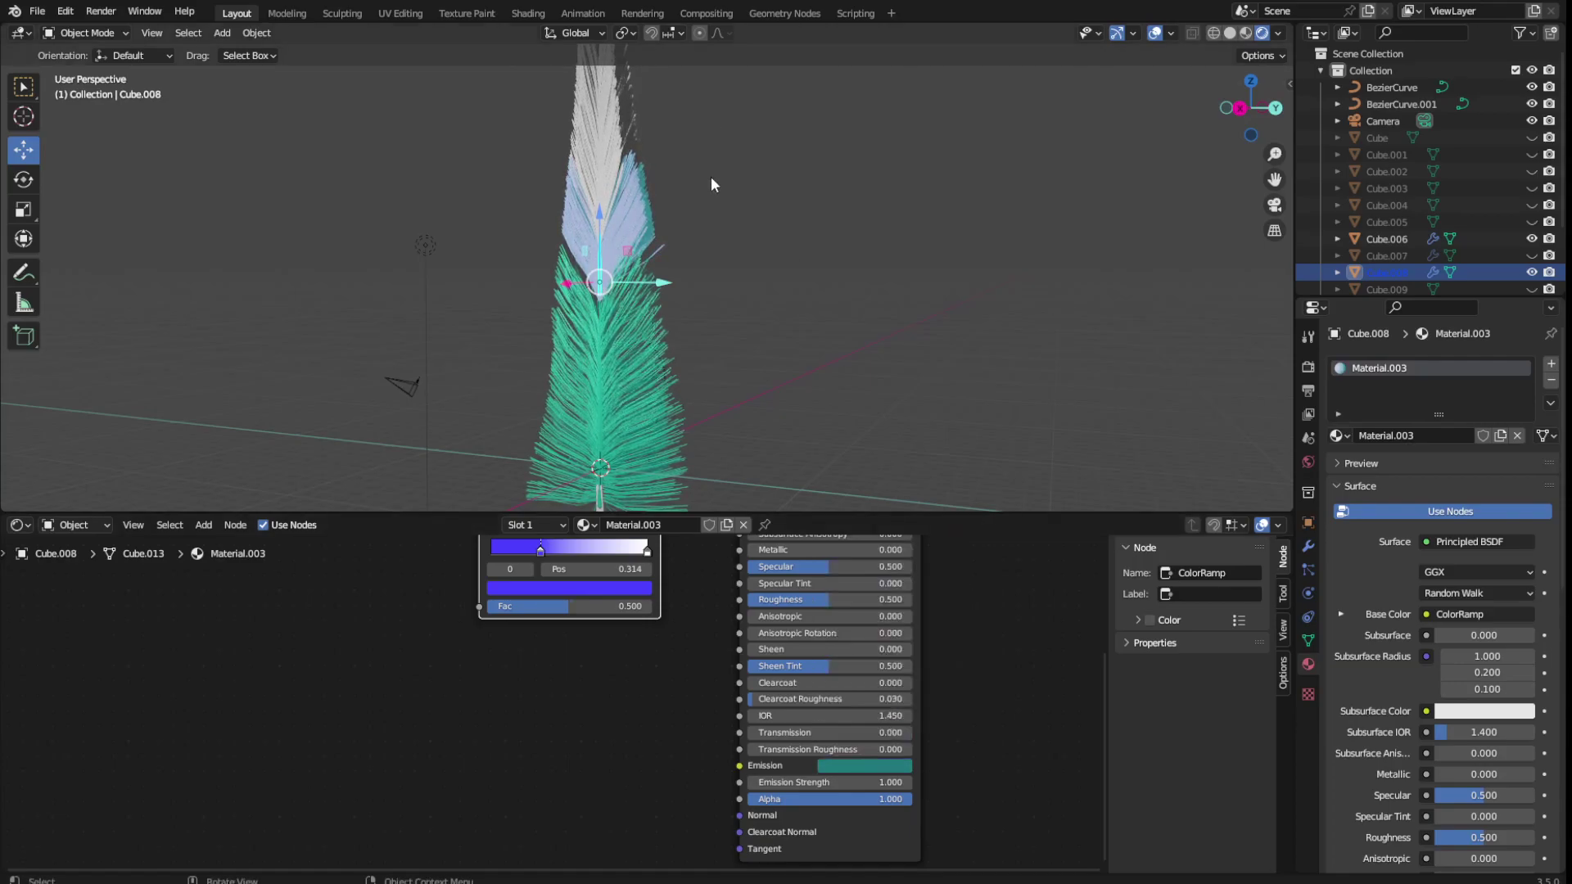
Give the top tip Cube.010 a new material with bright cyan emission, then save
left_click(613, 146)
left_click(682, 525)
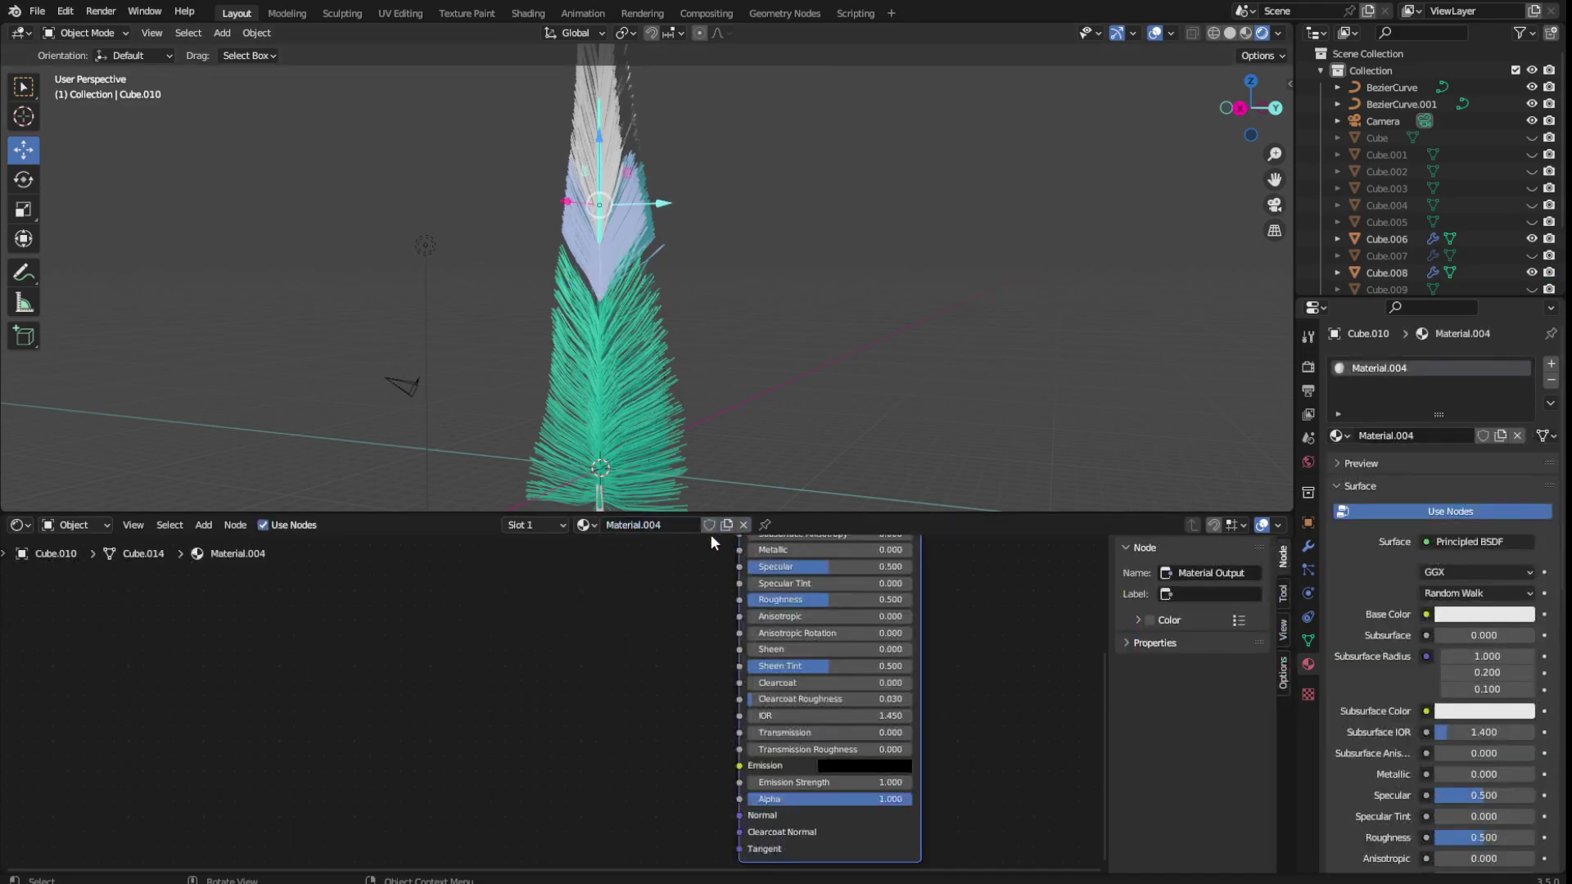
left_click(865, 765)
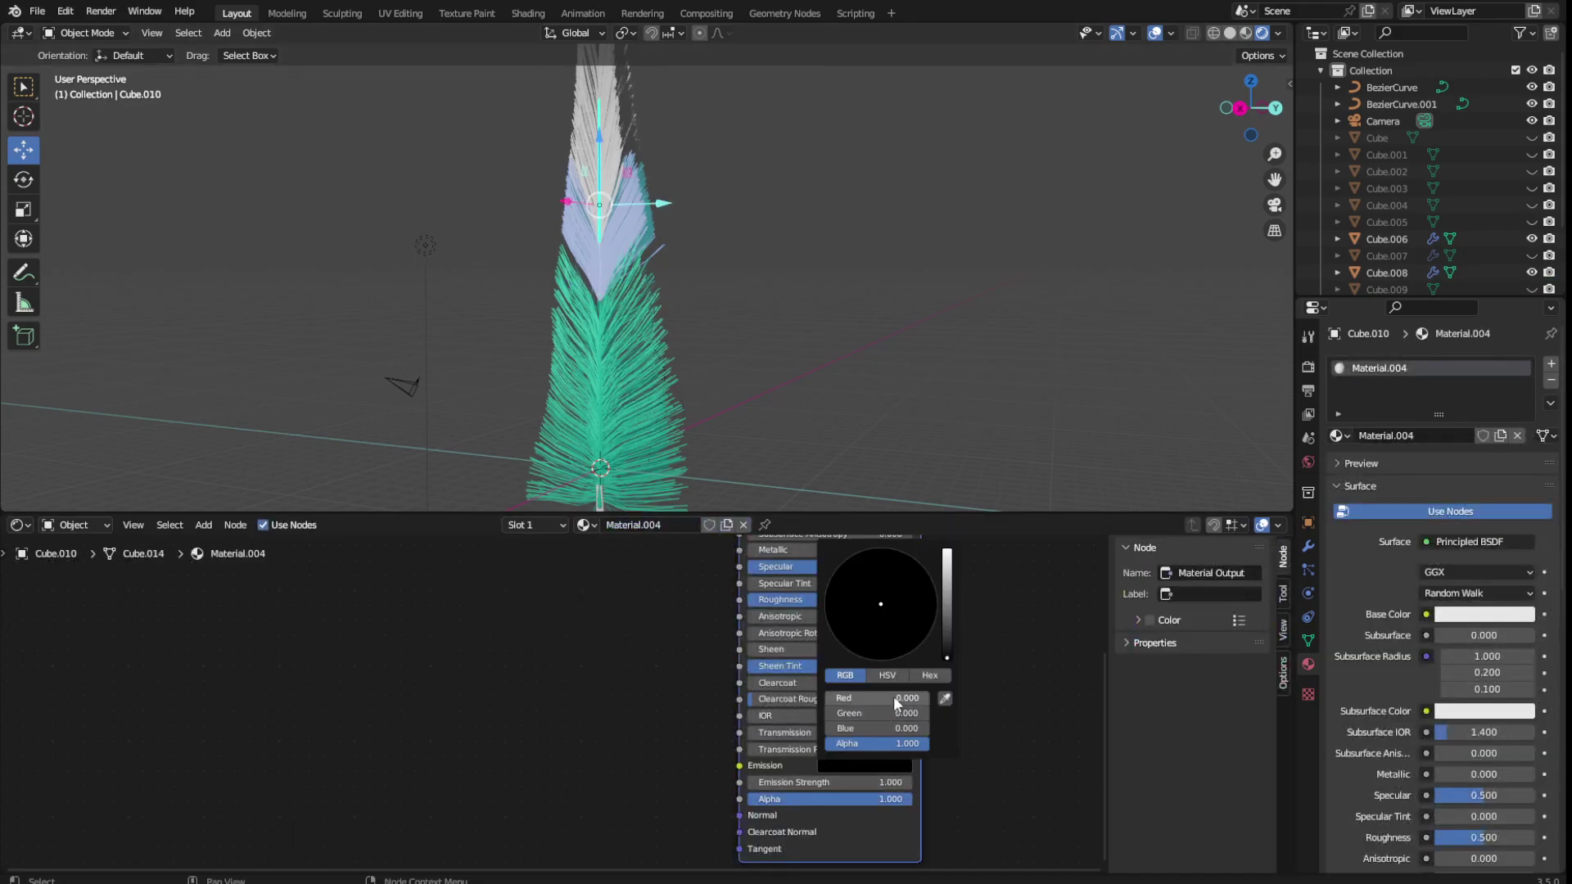
left_click_drag(948, 580, 948, 550)
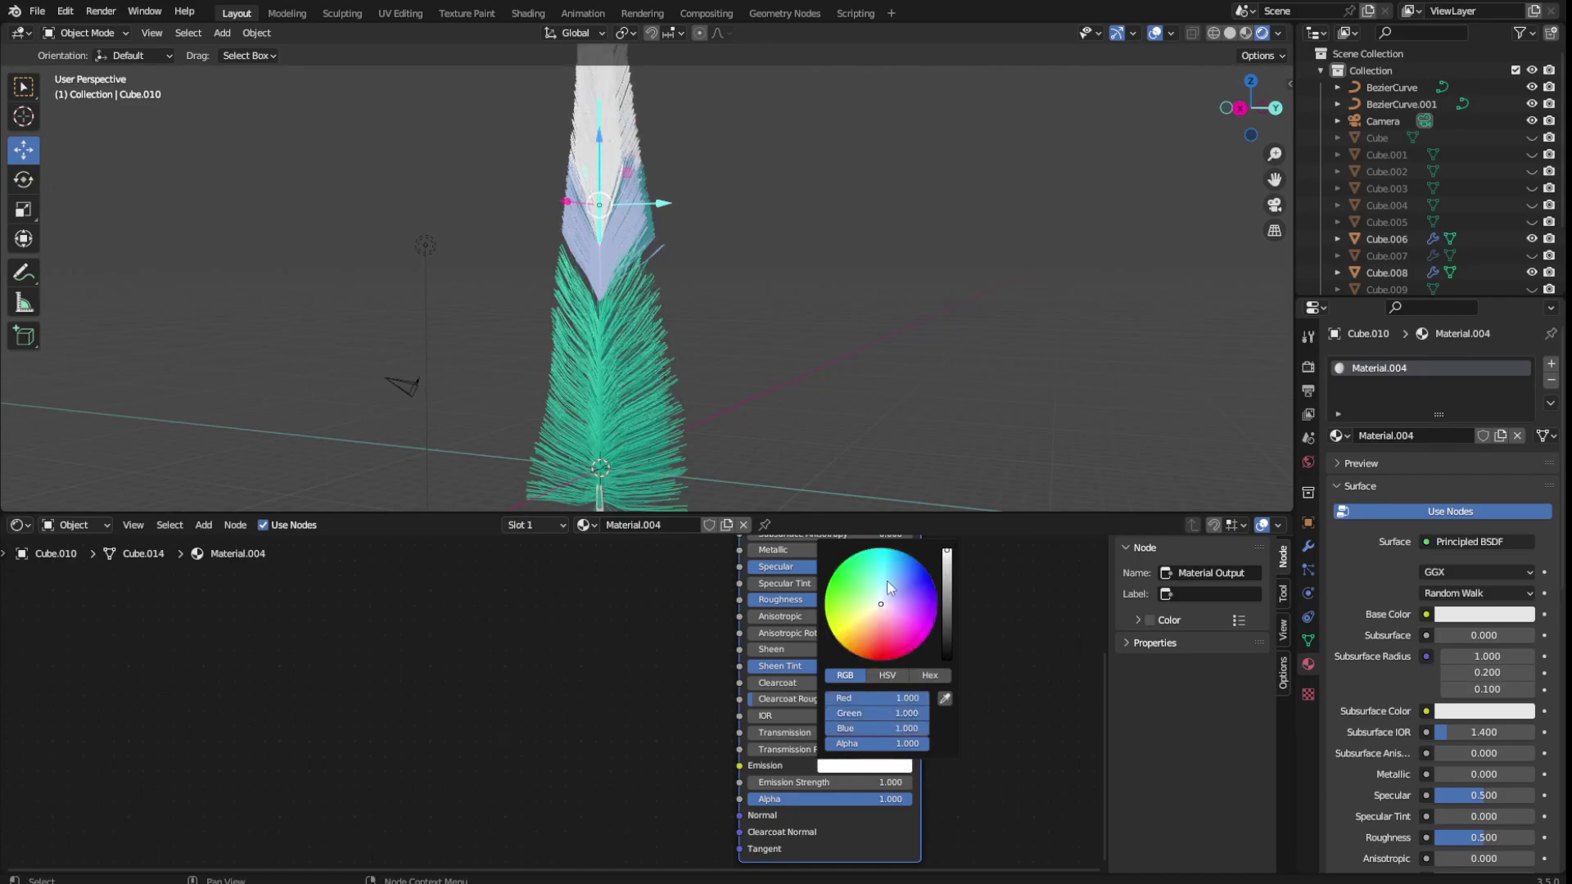
left_click(882, 552)
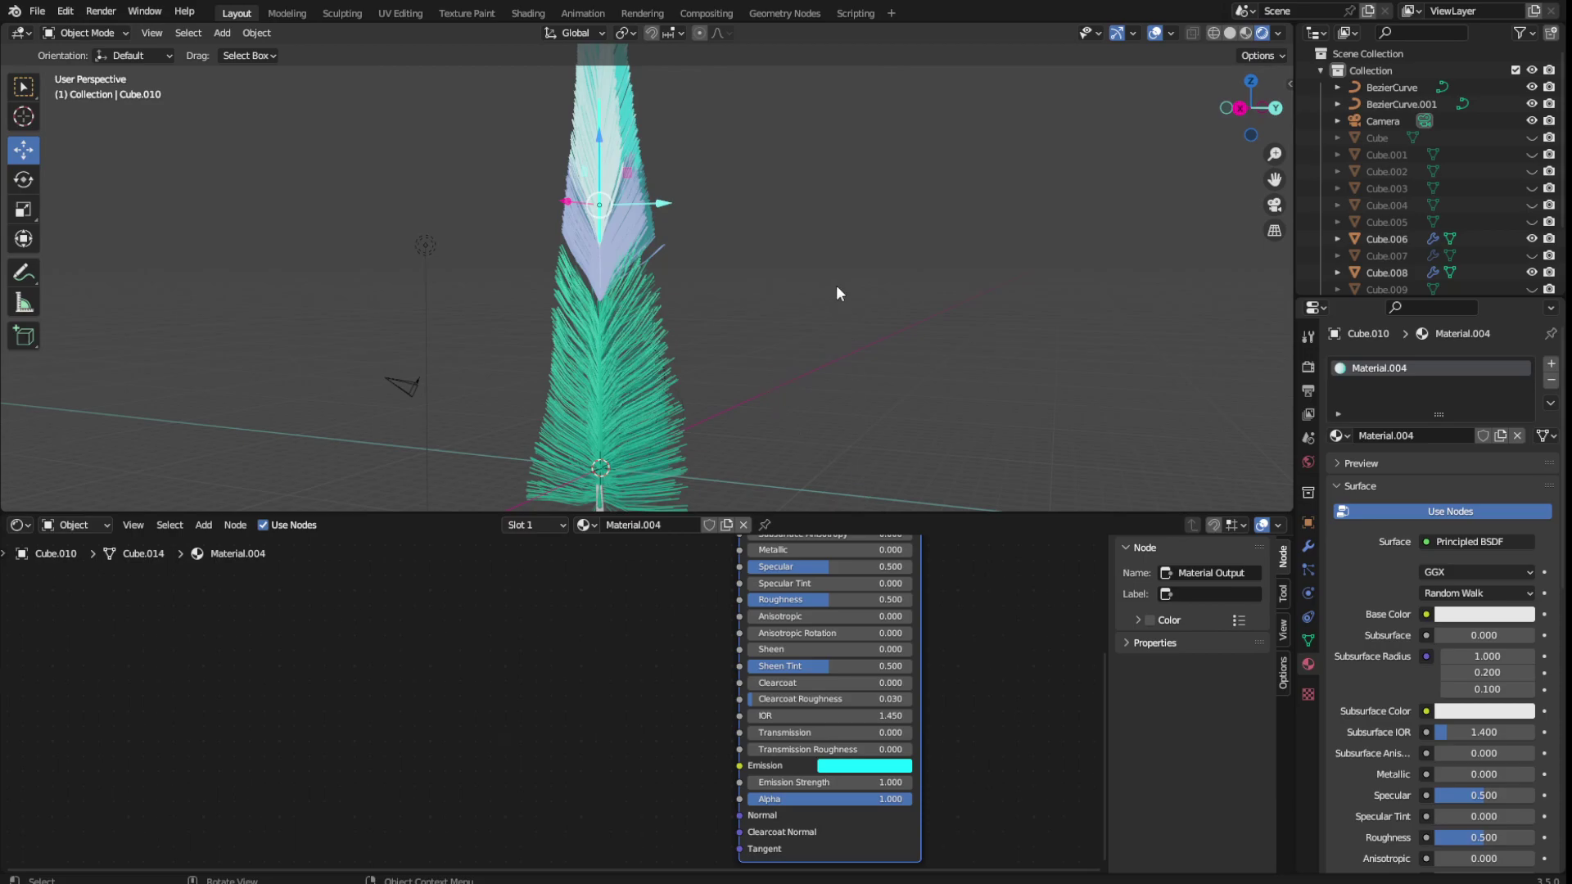
mouse_move(836, 292)
middle_mouse_down()
mouse_move(761, 332)
mouse_move(653, 354)
mouse_move(760, 294)
mouse_move(834, 304)
mouse_move(743, 329)
mouse_move(777, 338)
mouse_move(790, 409)
mouse_move(724, 398)
middle_mouse_up()
key("ctrl+s")
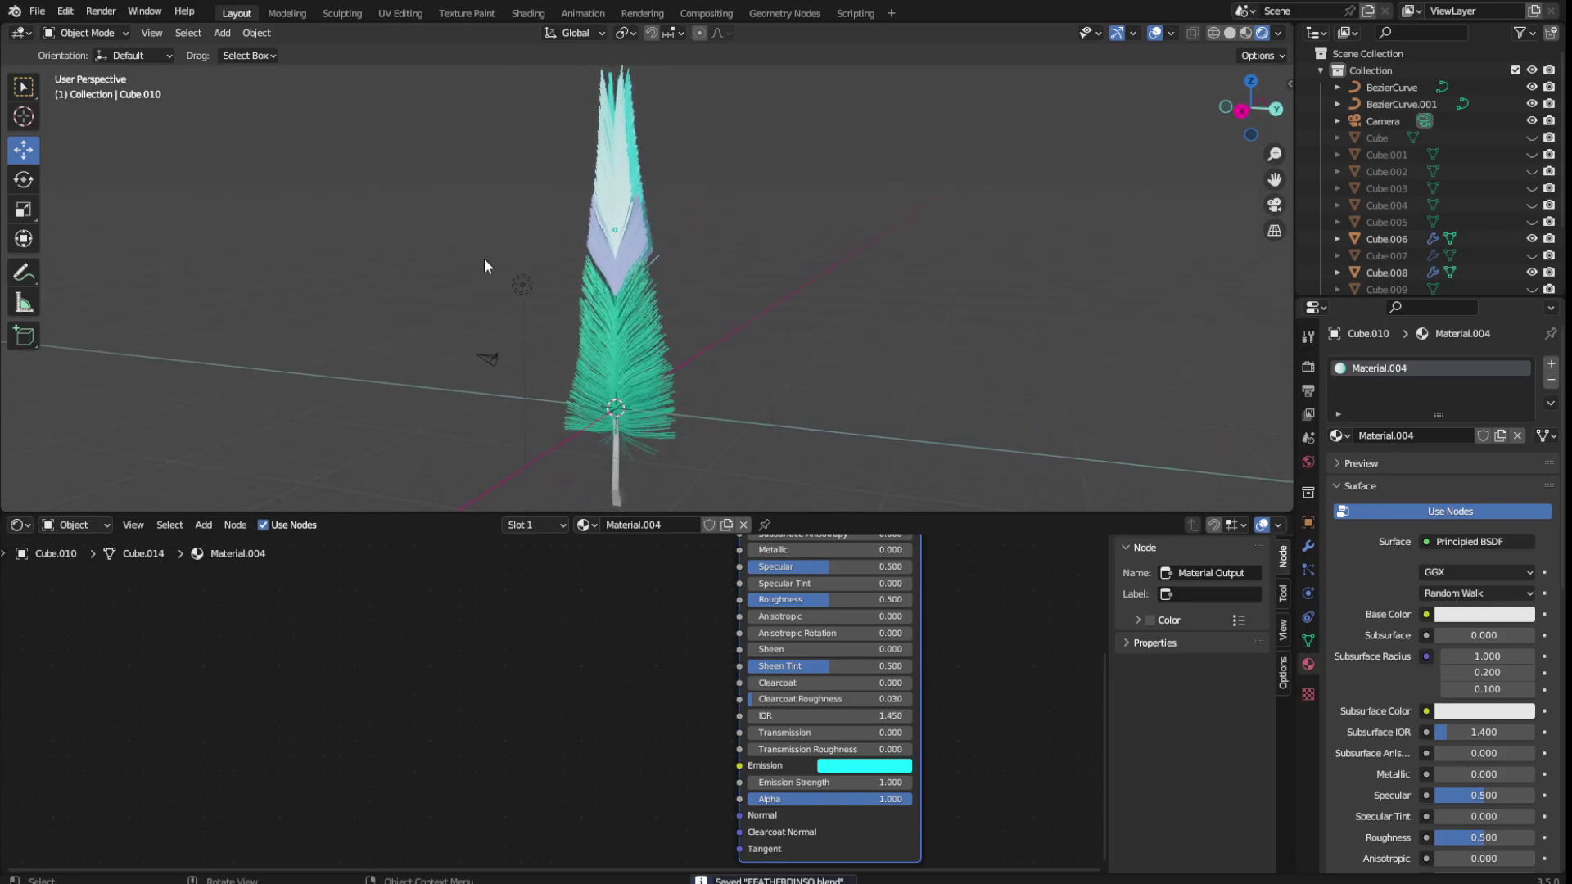
Move the light far from the feather and raise the tip's Emission Strength to 4.1
mouse_move(527, 296)
left_mouse_down()
mouse_move(1085, 96)
mouse_move(130, 470)
mouse_move(294, 459)
mouse_move(625, 344)
mouse_move(316, 302)
mouse_move(523, 516)
mouse_move(228, 305)
mouse_move(285, 344)
left_mouse_up()
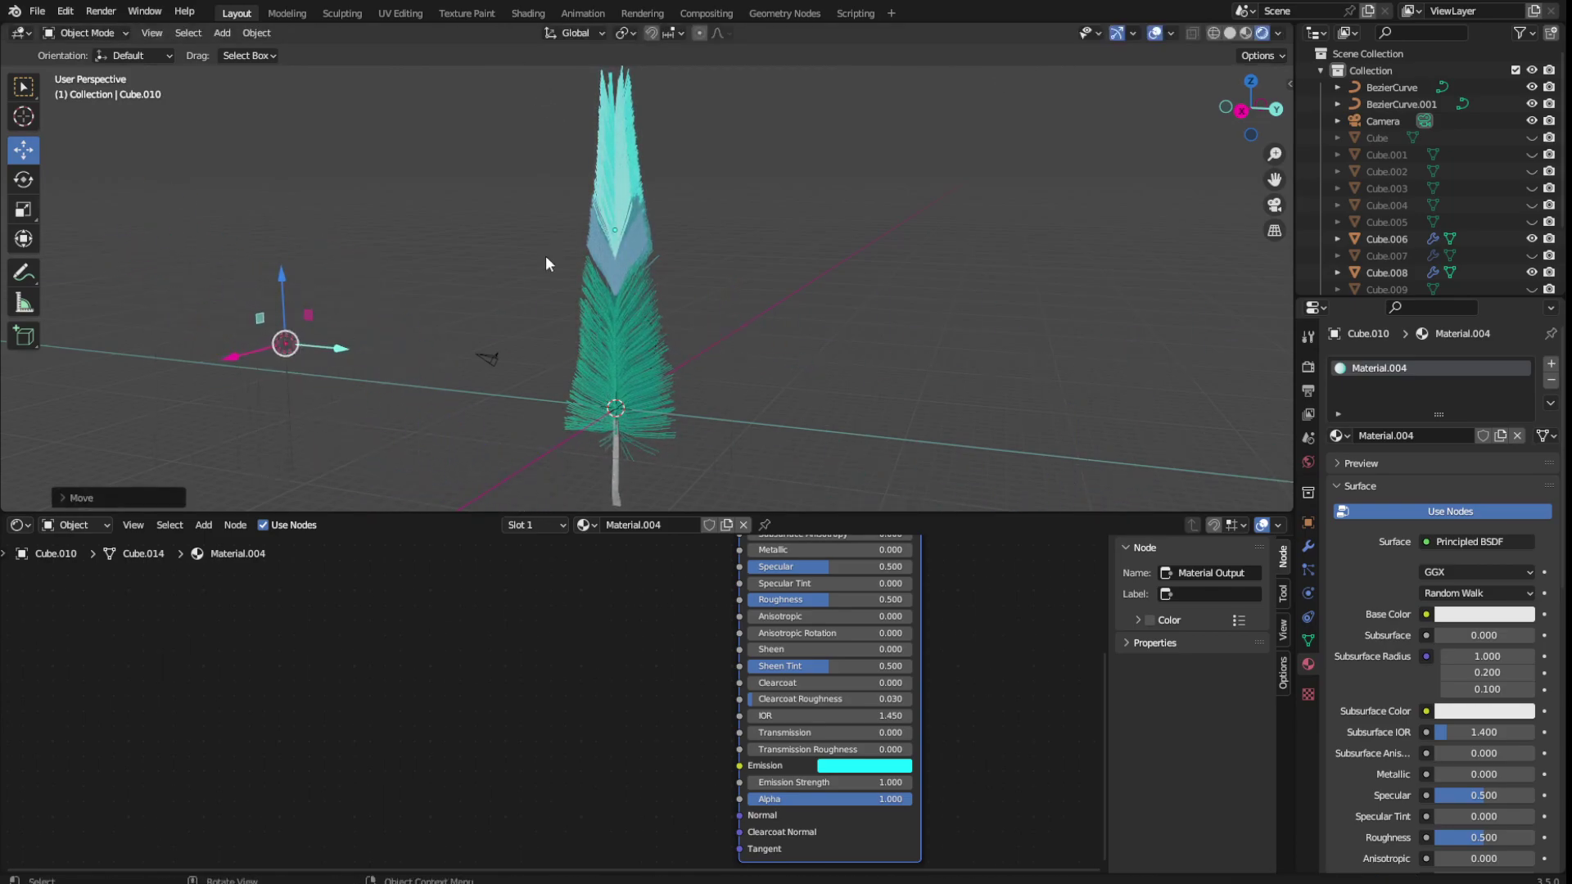
left_click(604, 177)
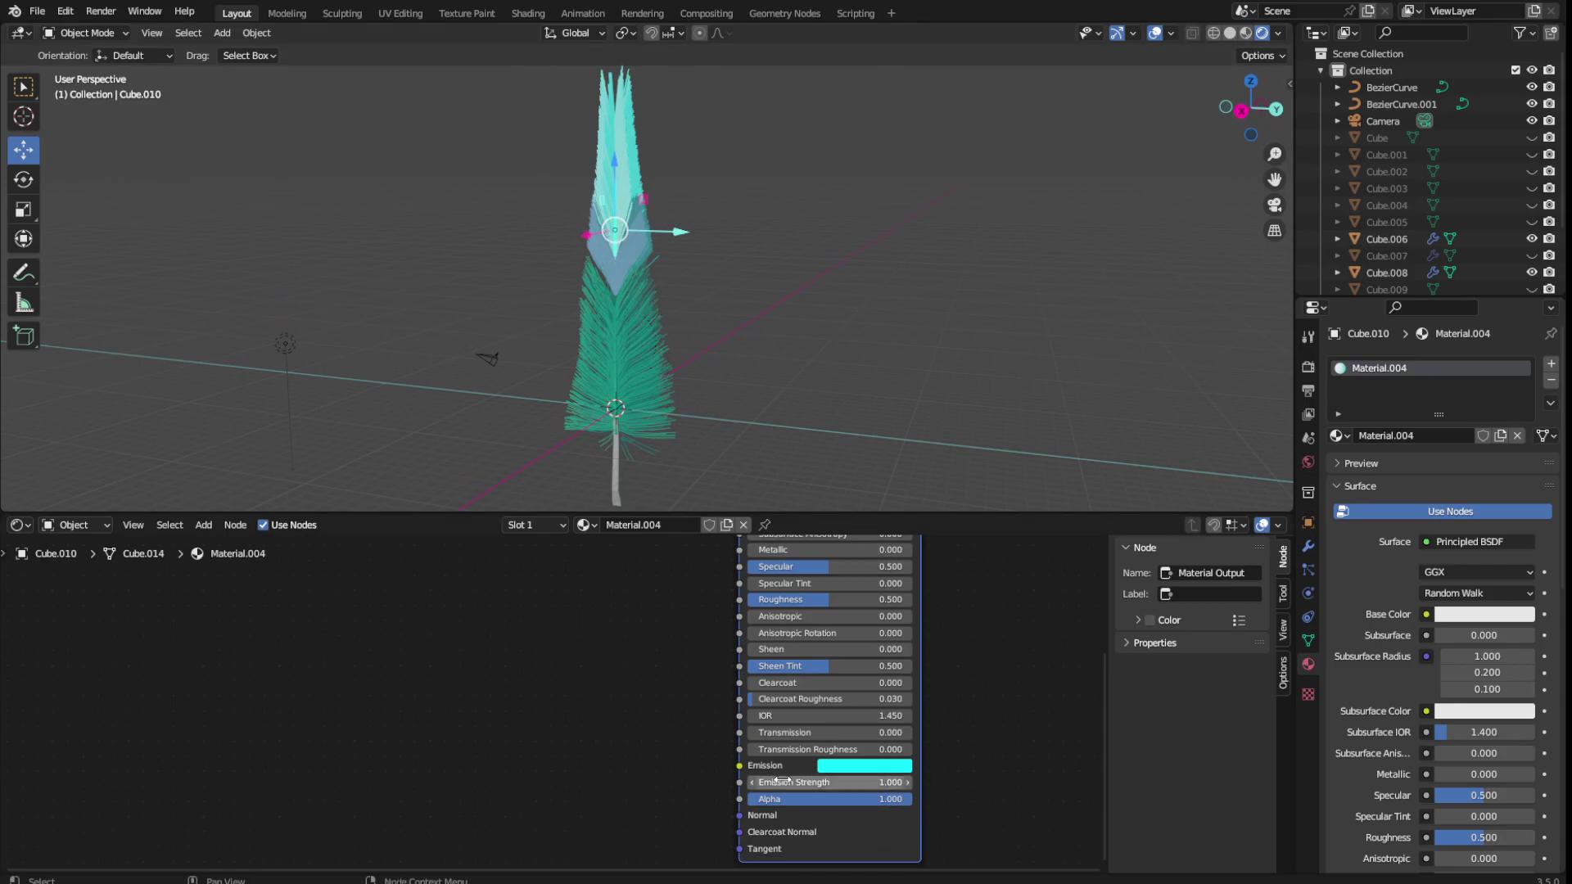
left_click_drag(782, 780, 843, 780)
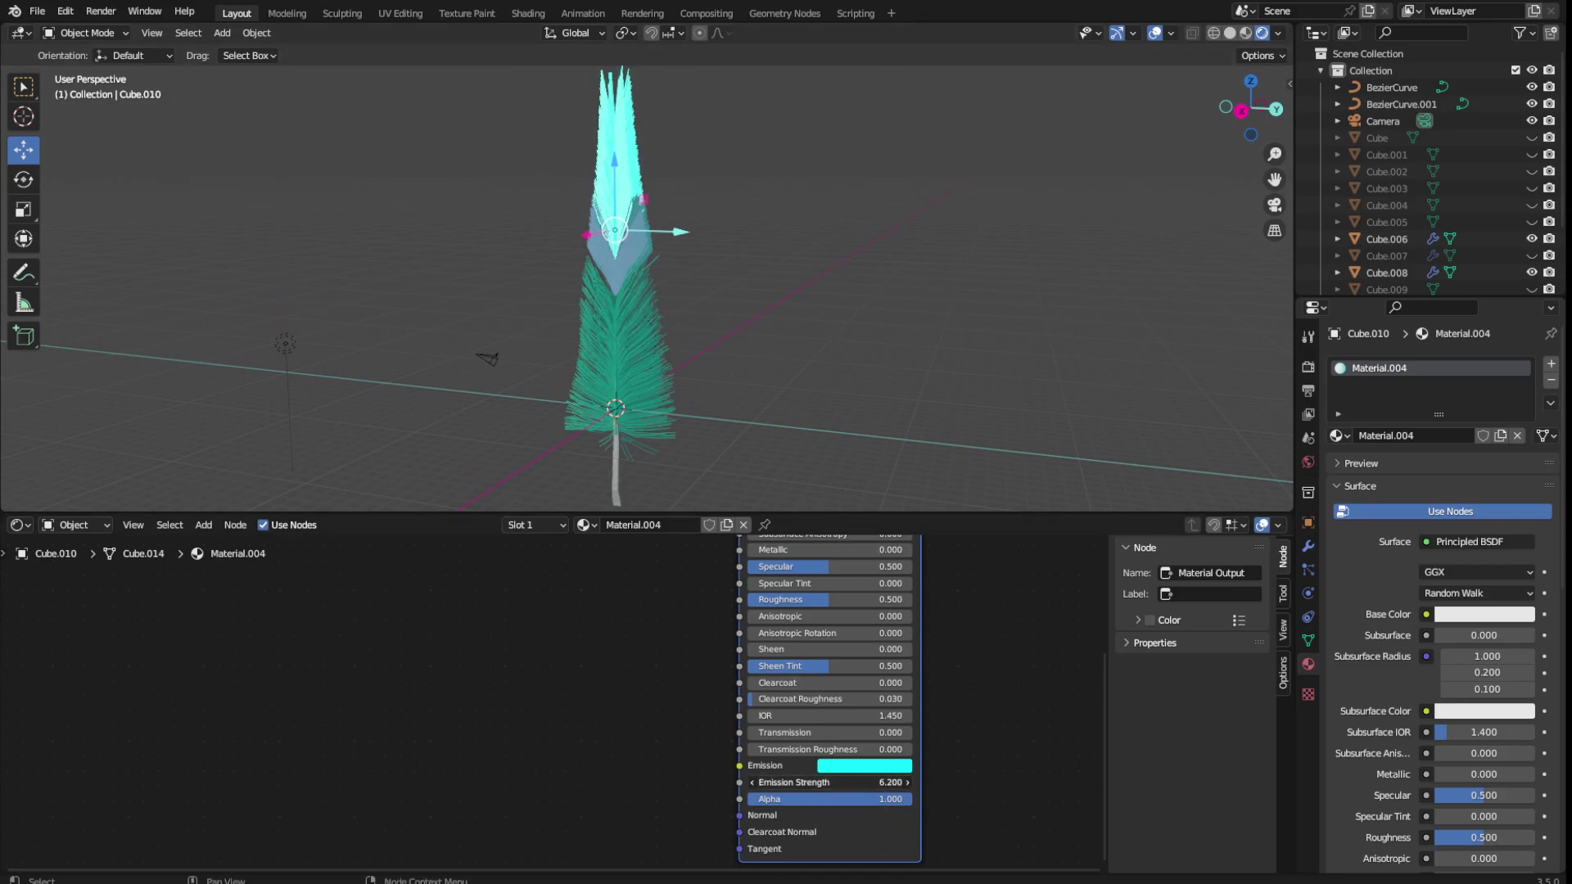
left_click_drag(819, 803, 827, 802)
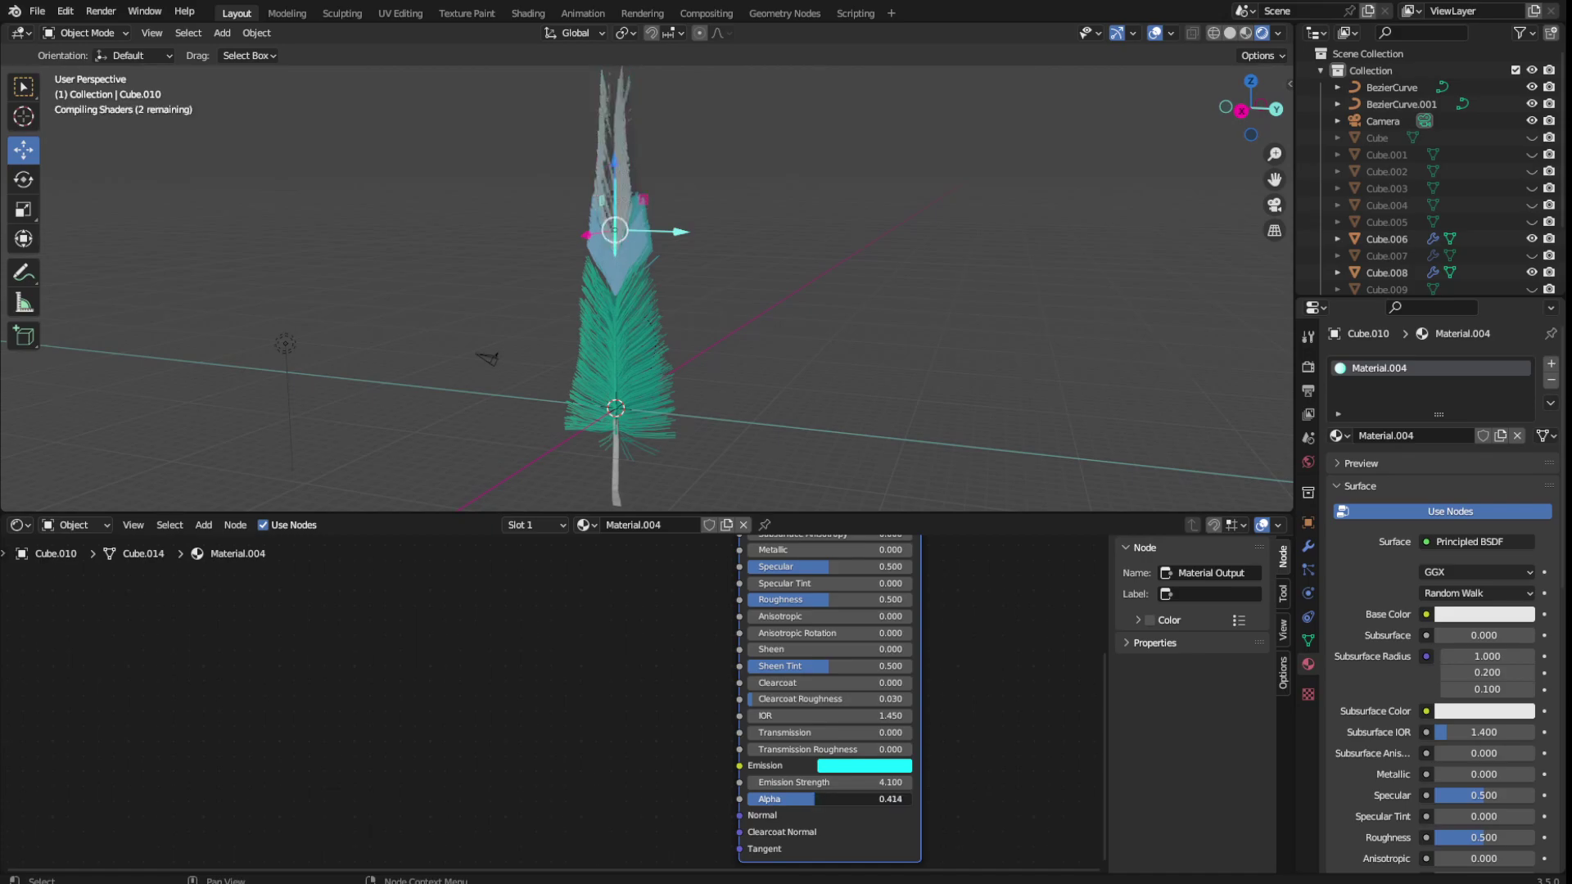
middle_click_drag(793, 226, 802, 292)
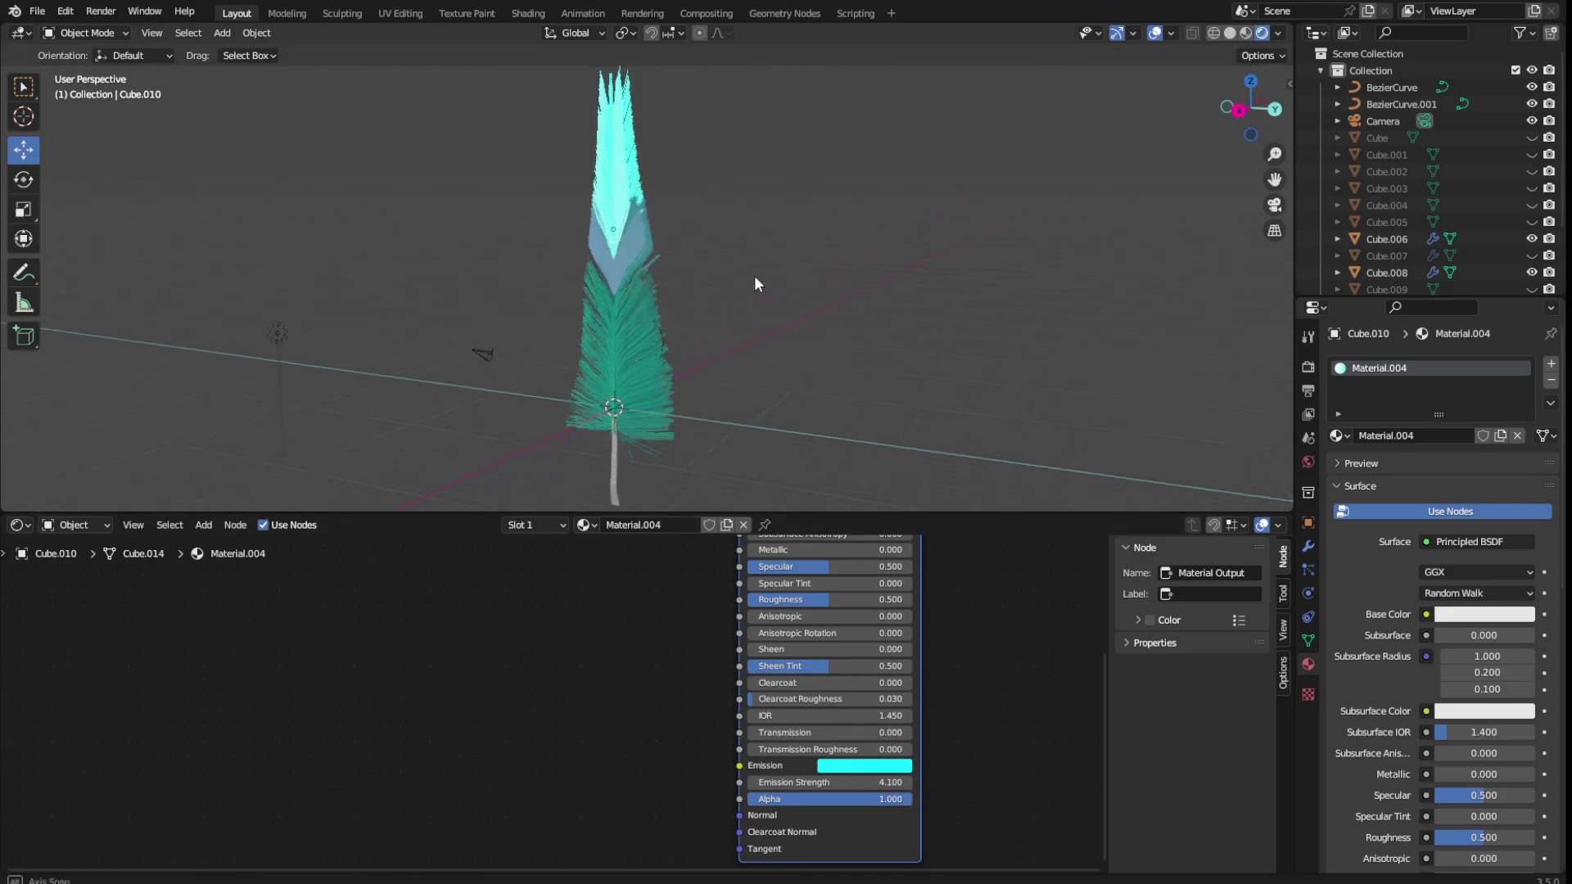
Select the middle feather piece Cube.008 and set its ColorRamp interpolation to Cardinal
left_click(647, 237)
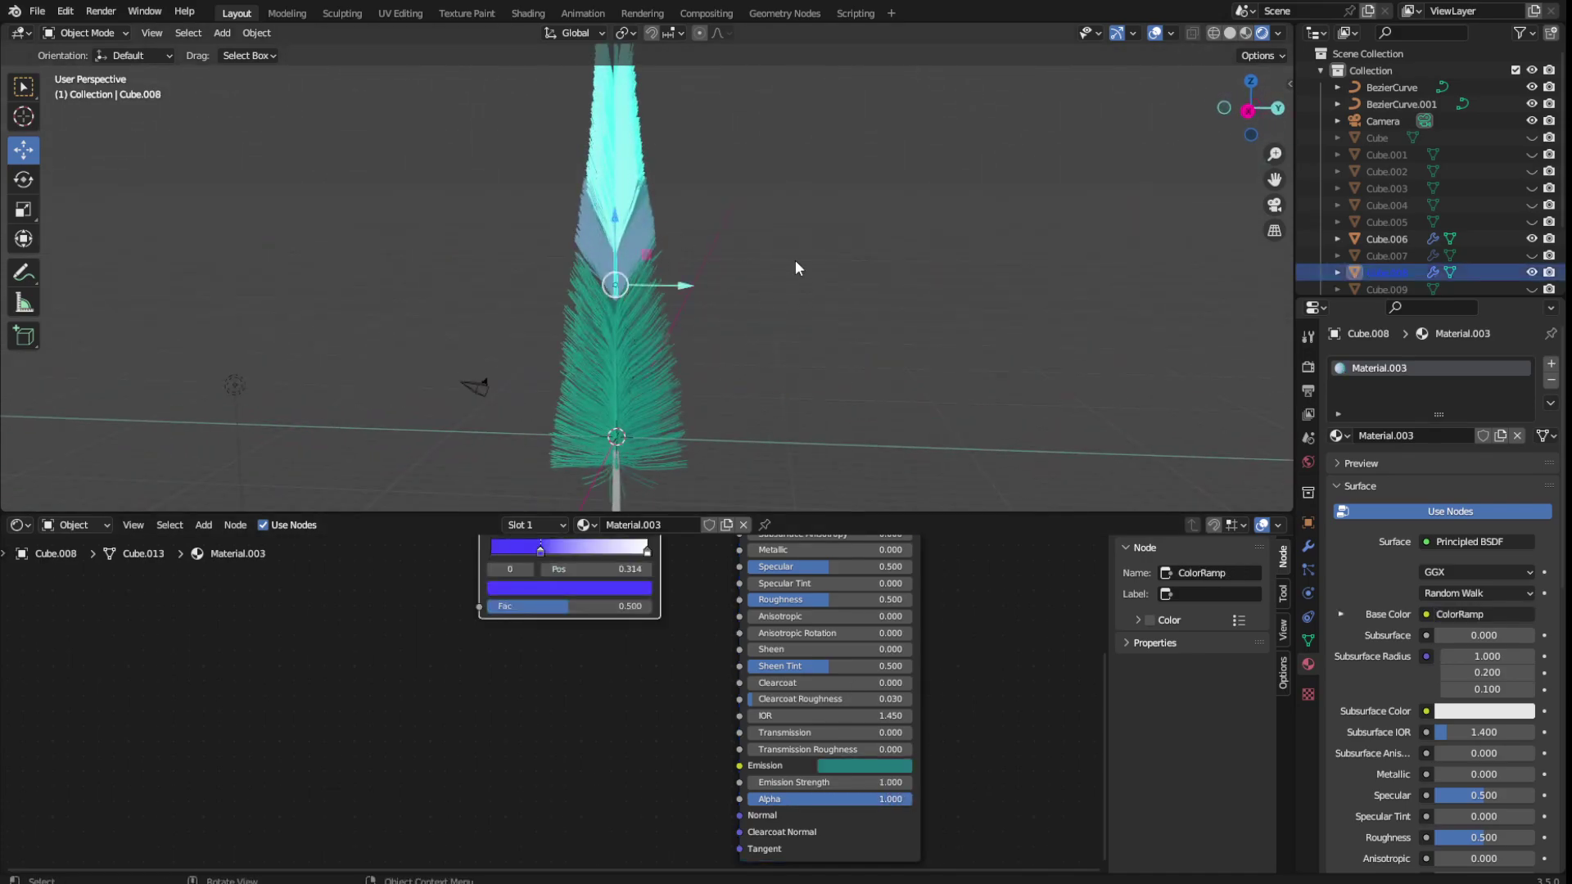
left_click(647, 550)
middle_click_drag(647, 551, 634, 643)
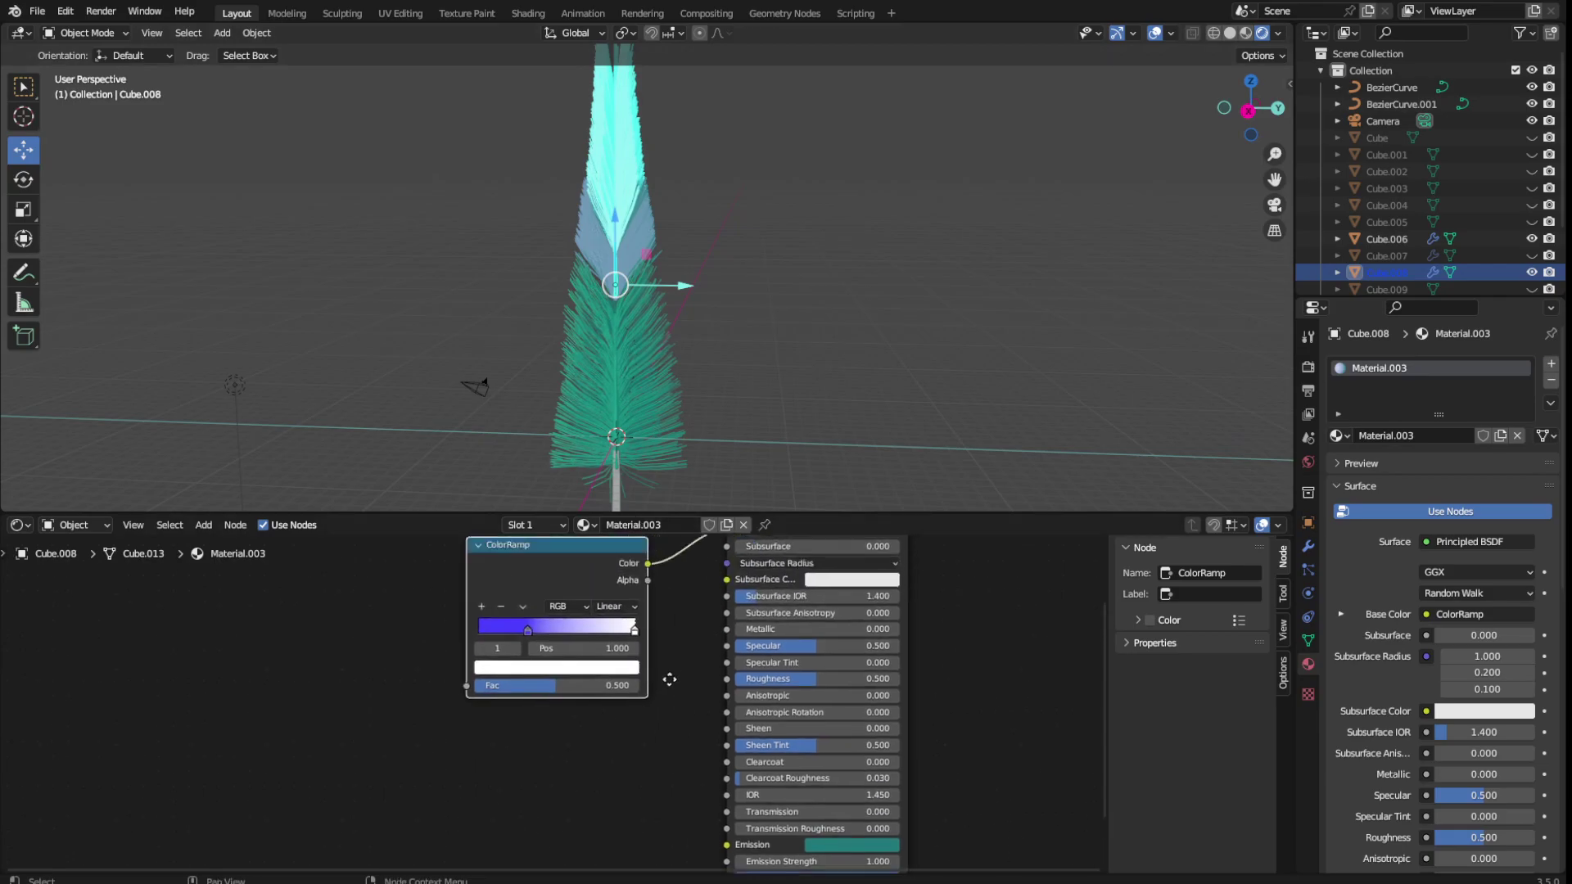
left_click(632, 637)
left_click(630, 665)
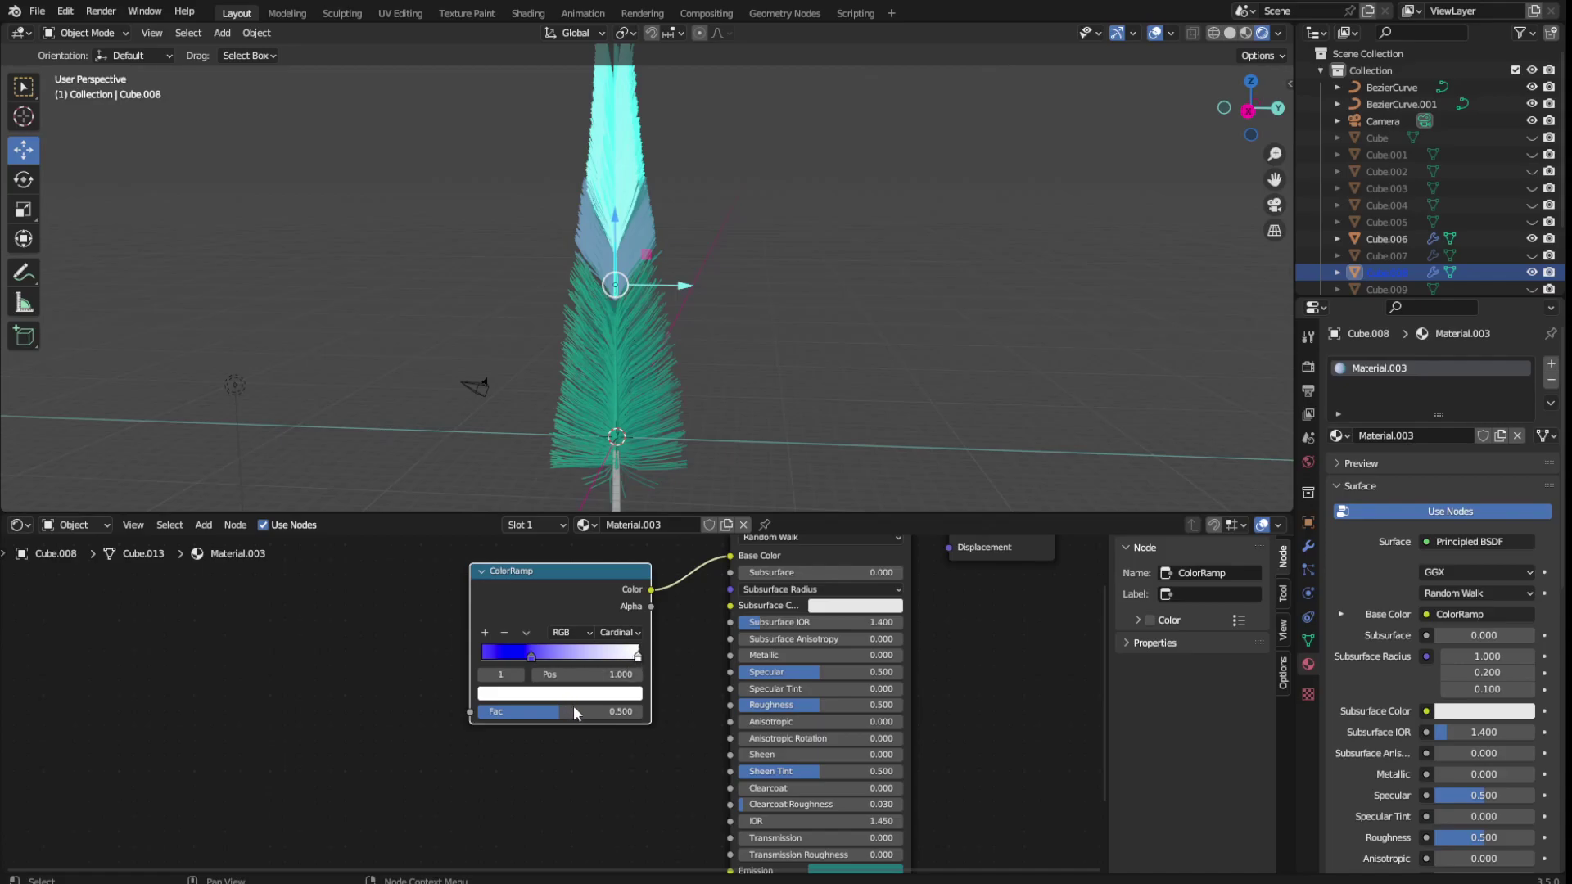
left_click(594, 696)
Try a darker extra gradient stop at 0.805, then remove it again
left_click(491, 632)
left_click(593, 694)
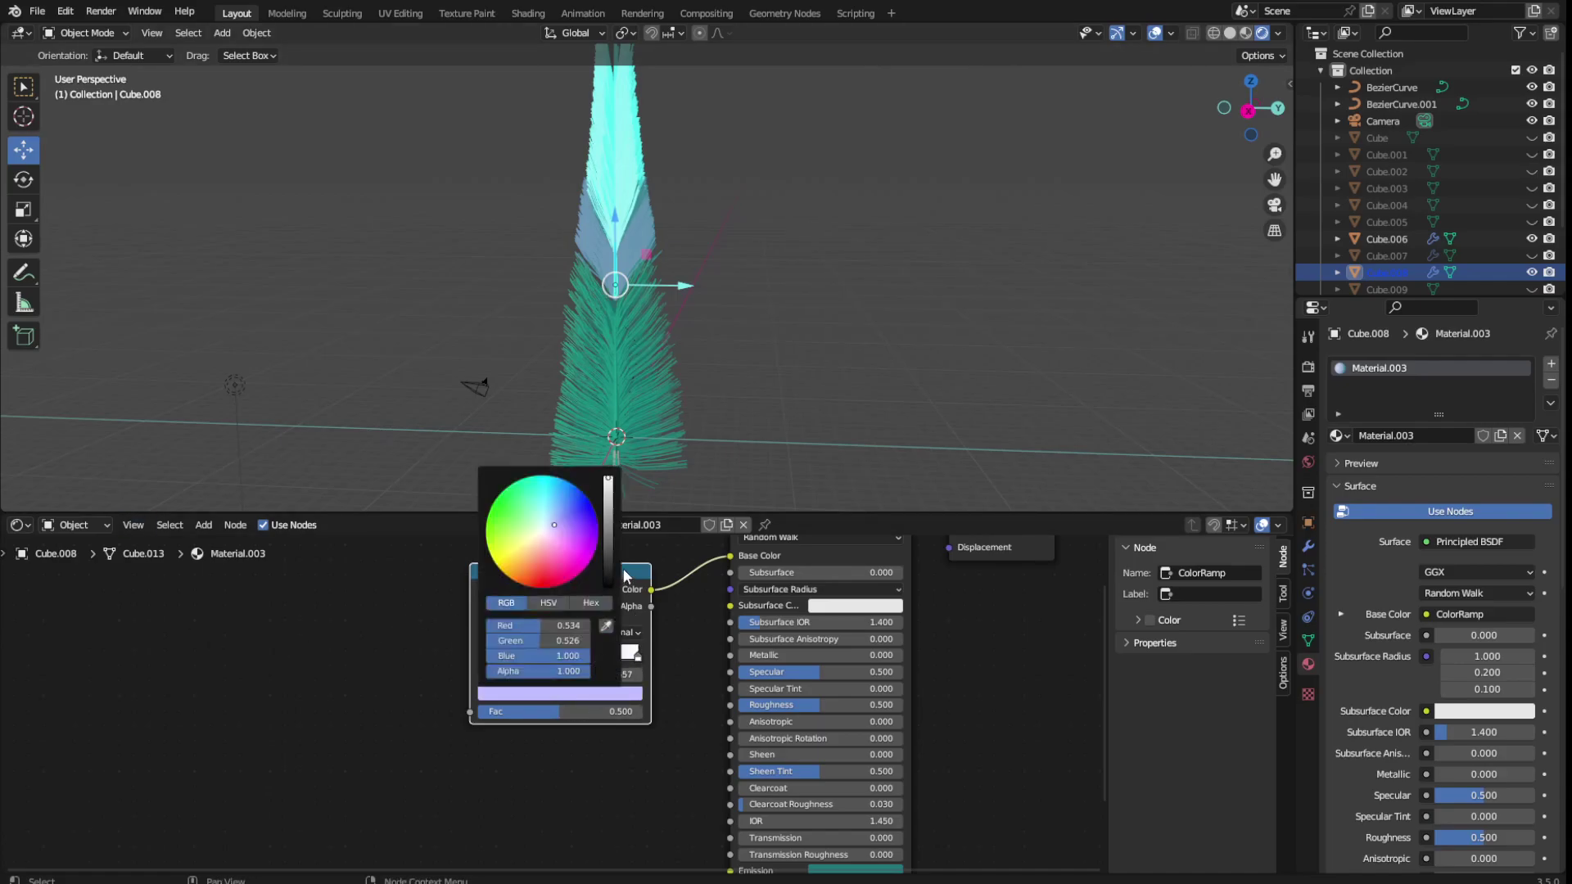
left_click_drag(603, 483, 604, 586)
left_click_drag(584, 655, 603, 659)
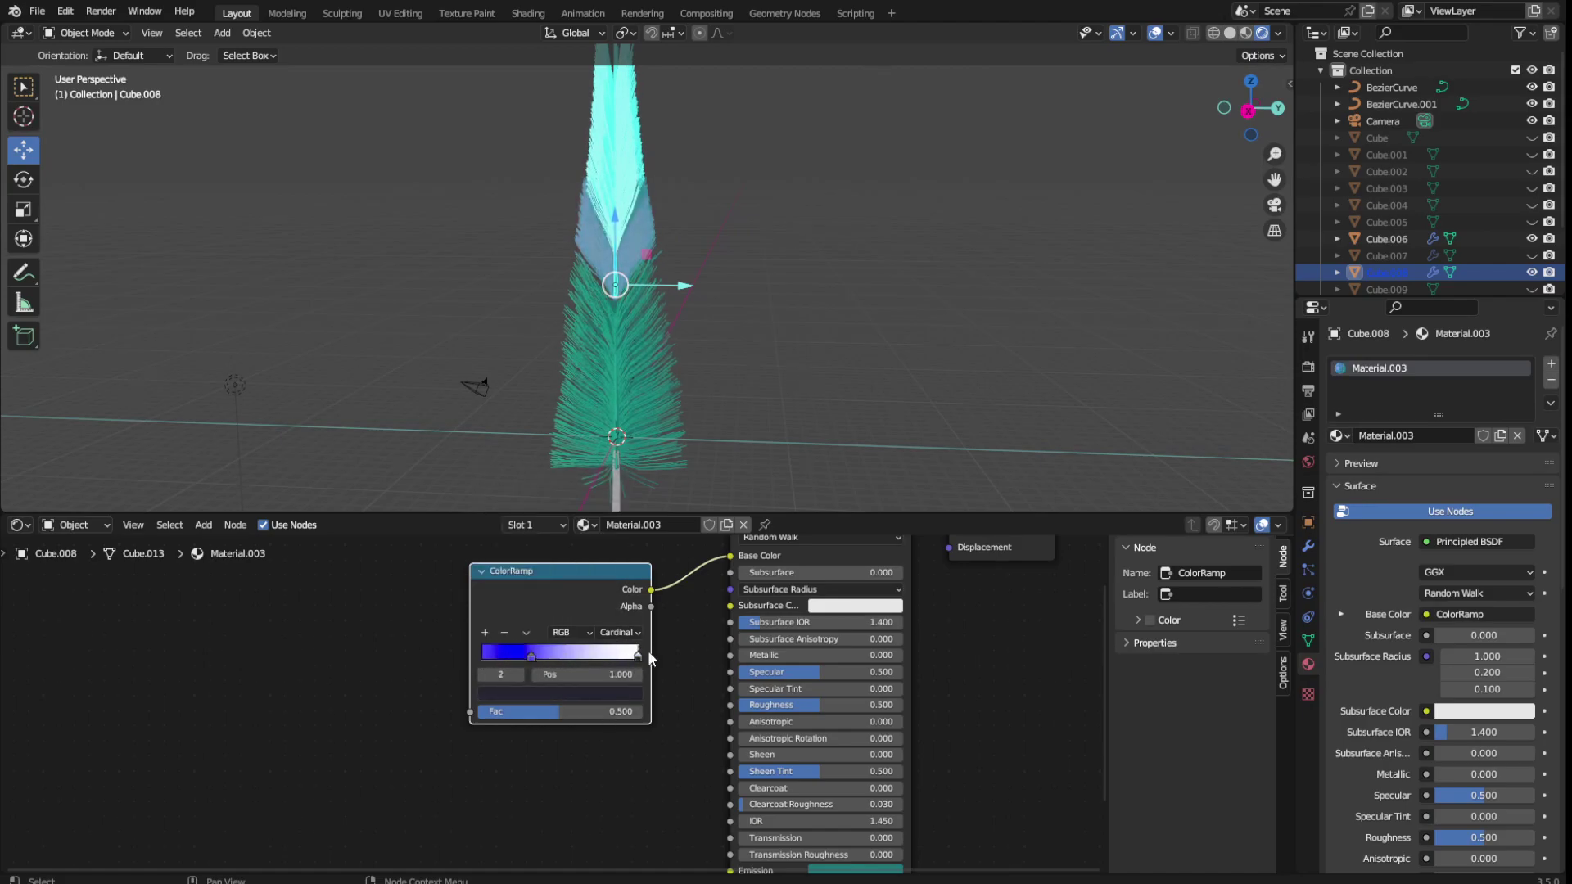
left_click(503, 632)
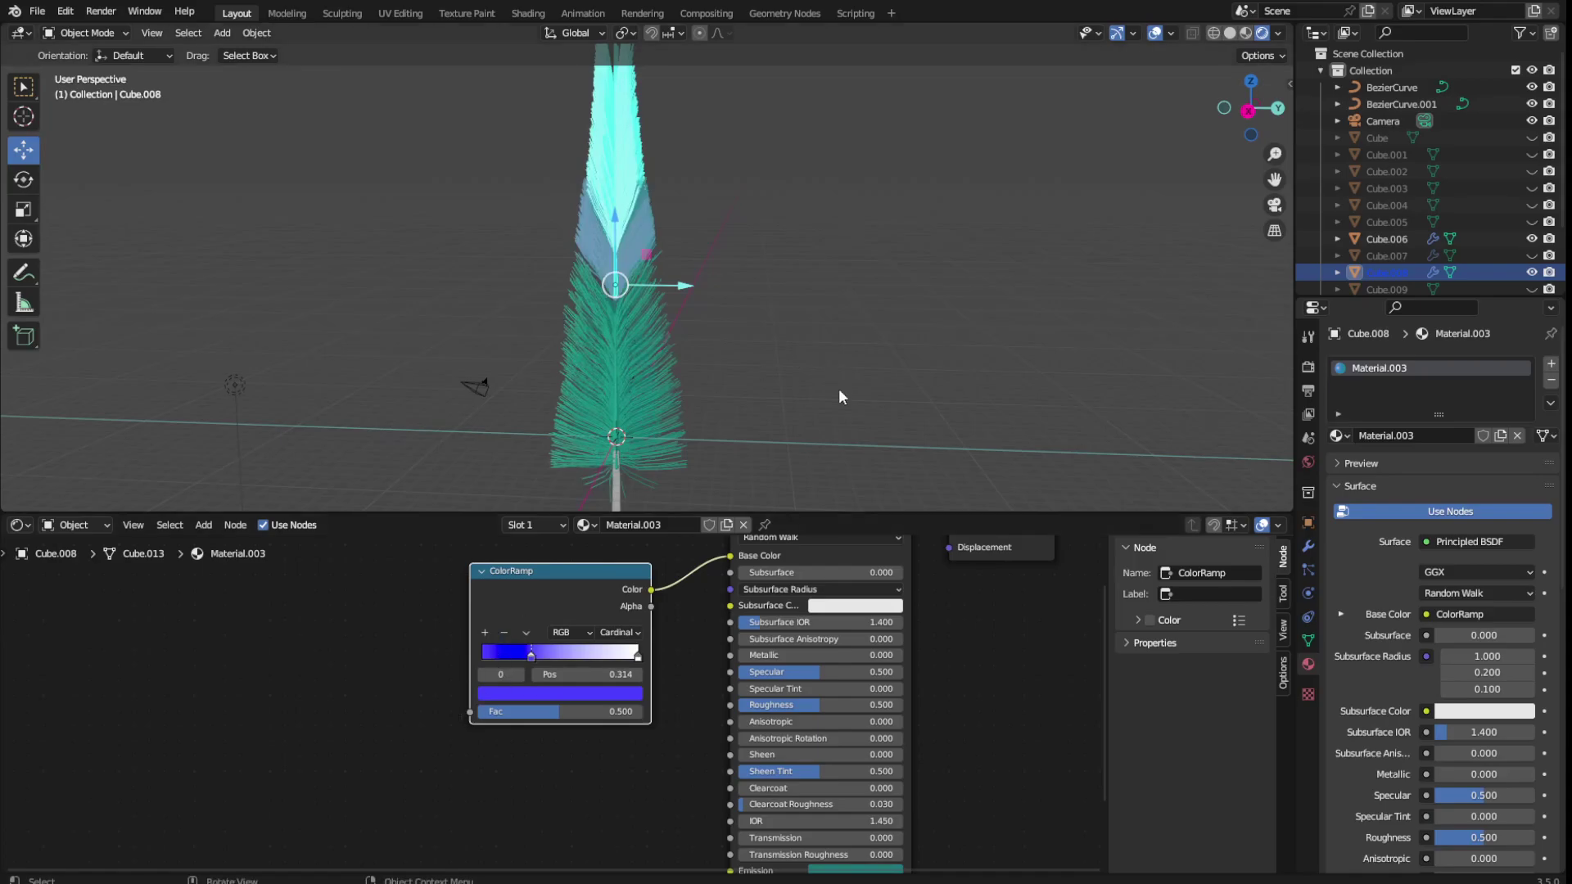
Save, then give Material.003 Roughness 0 and Metallic 0.045
left_click(852, 352)
mouse_move(856, 336)
middle_mouse_down()
mouse_move(798, 355)
mouse_move(801, 326)
mouse_move(755, 283)
mouse_move(607, 434)
middle_mouse_up()
key("ctrl+s")
scroll(610, 438, "up", 2)
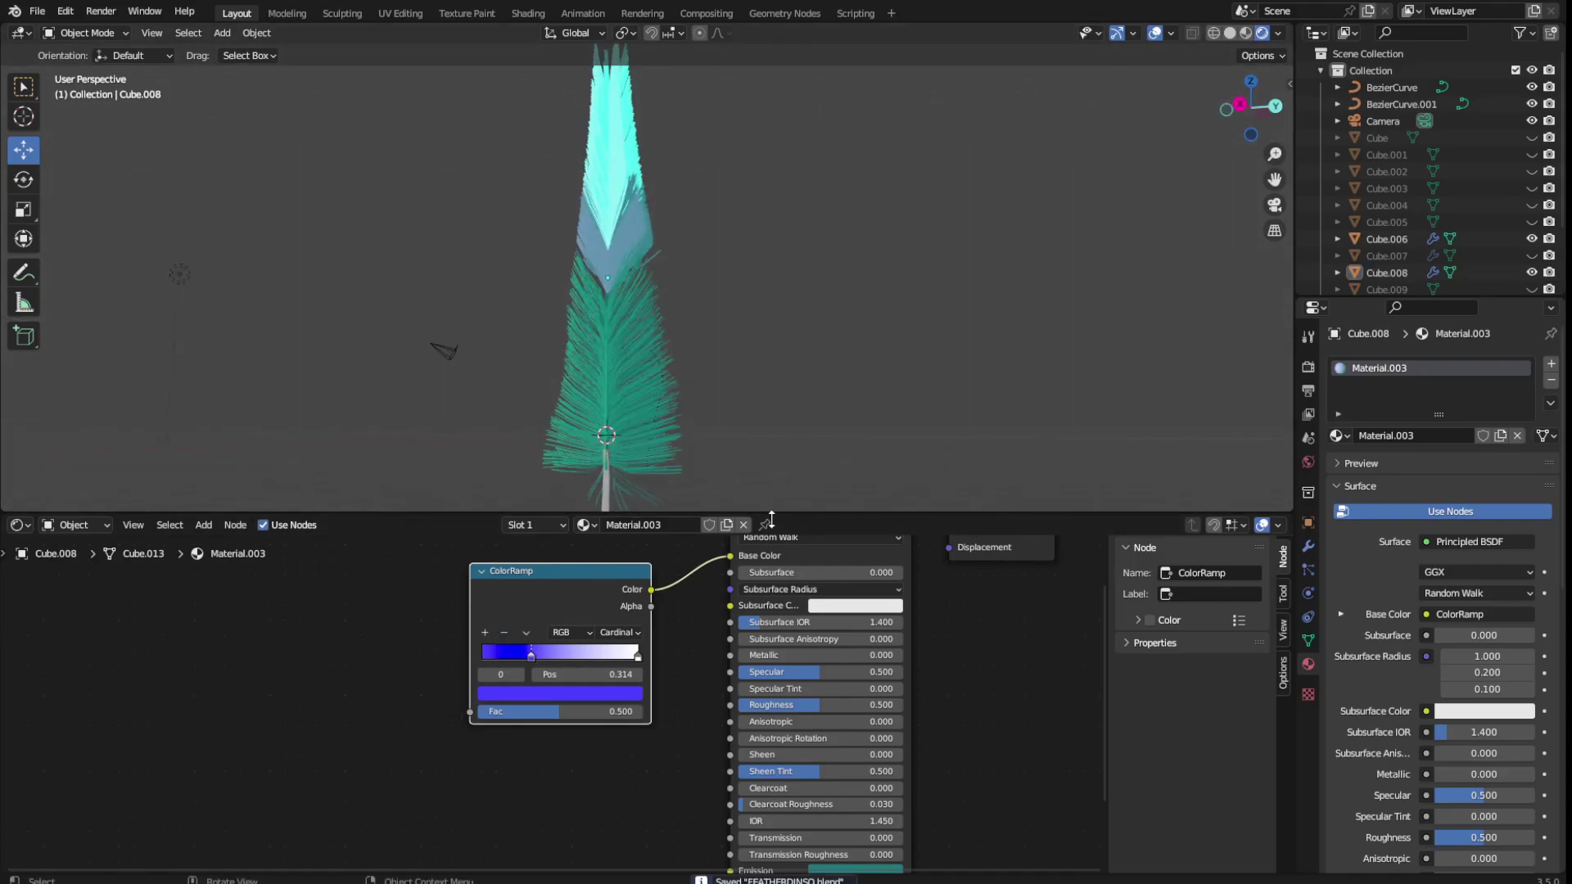
left_click_drag(783, 646, 819, 662)
left_click_drag(860, 710, 786, 710)
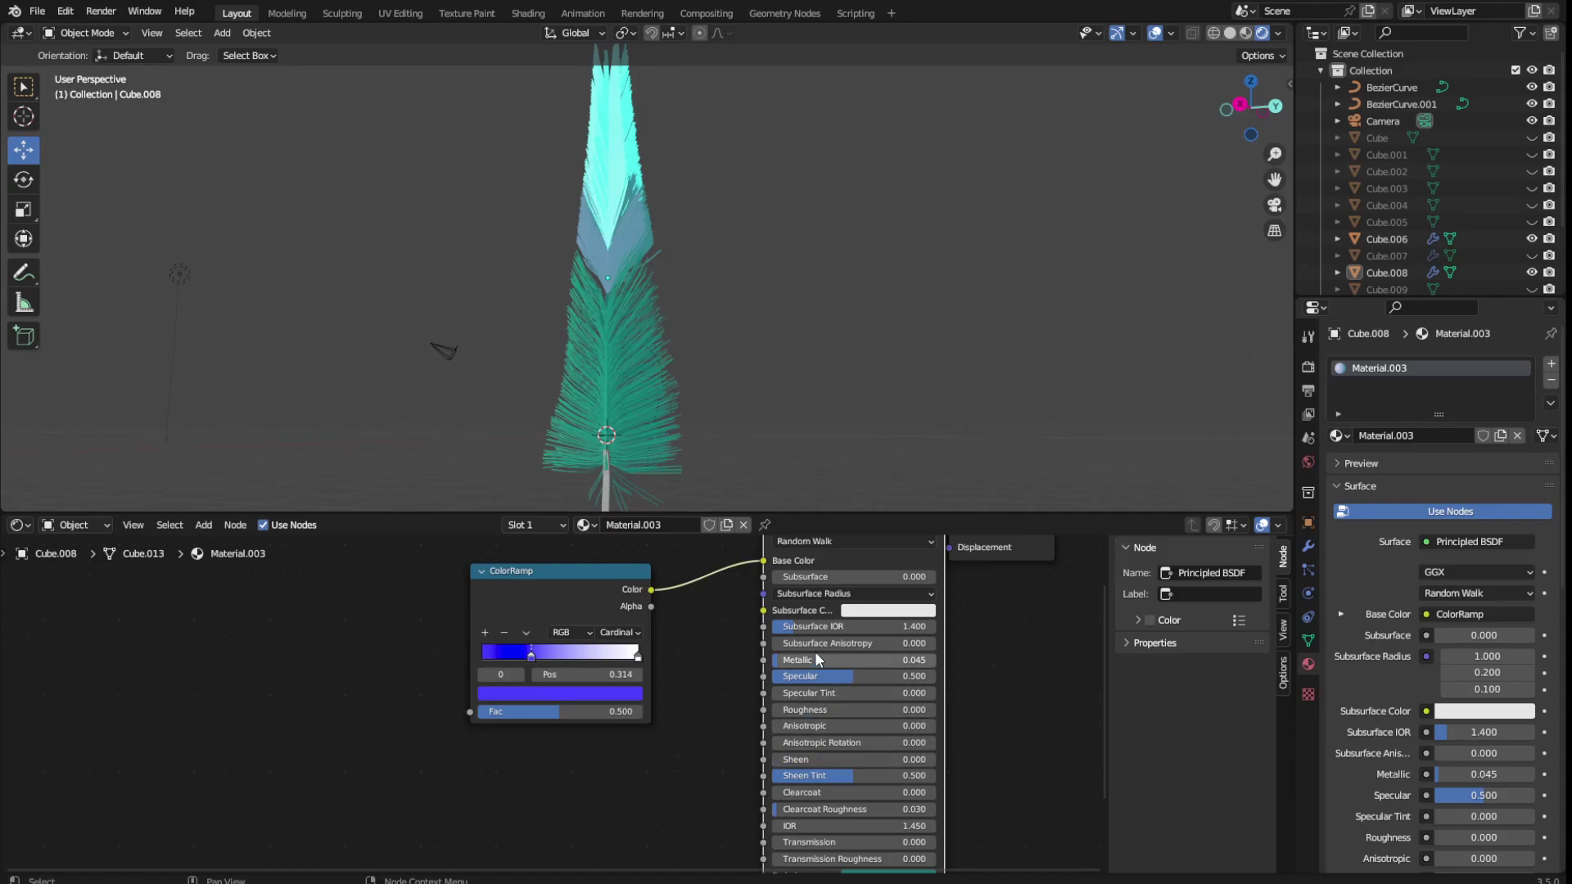
Give the lower barbs Cube.006 Roughness 0, Metallic 0.791 and Sheen Tint 0.341, then save
left_click(657, 393)
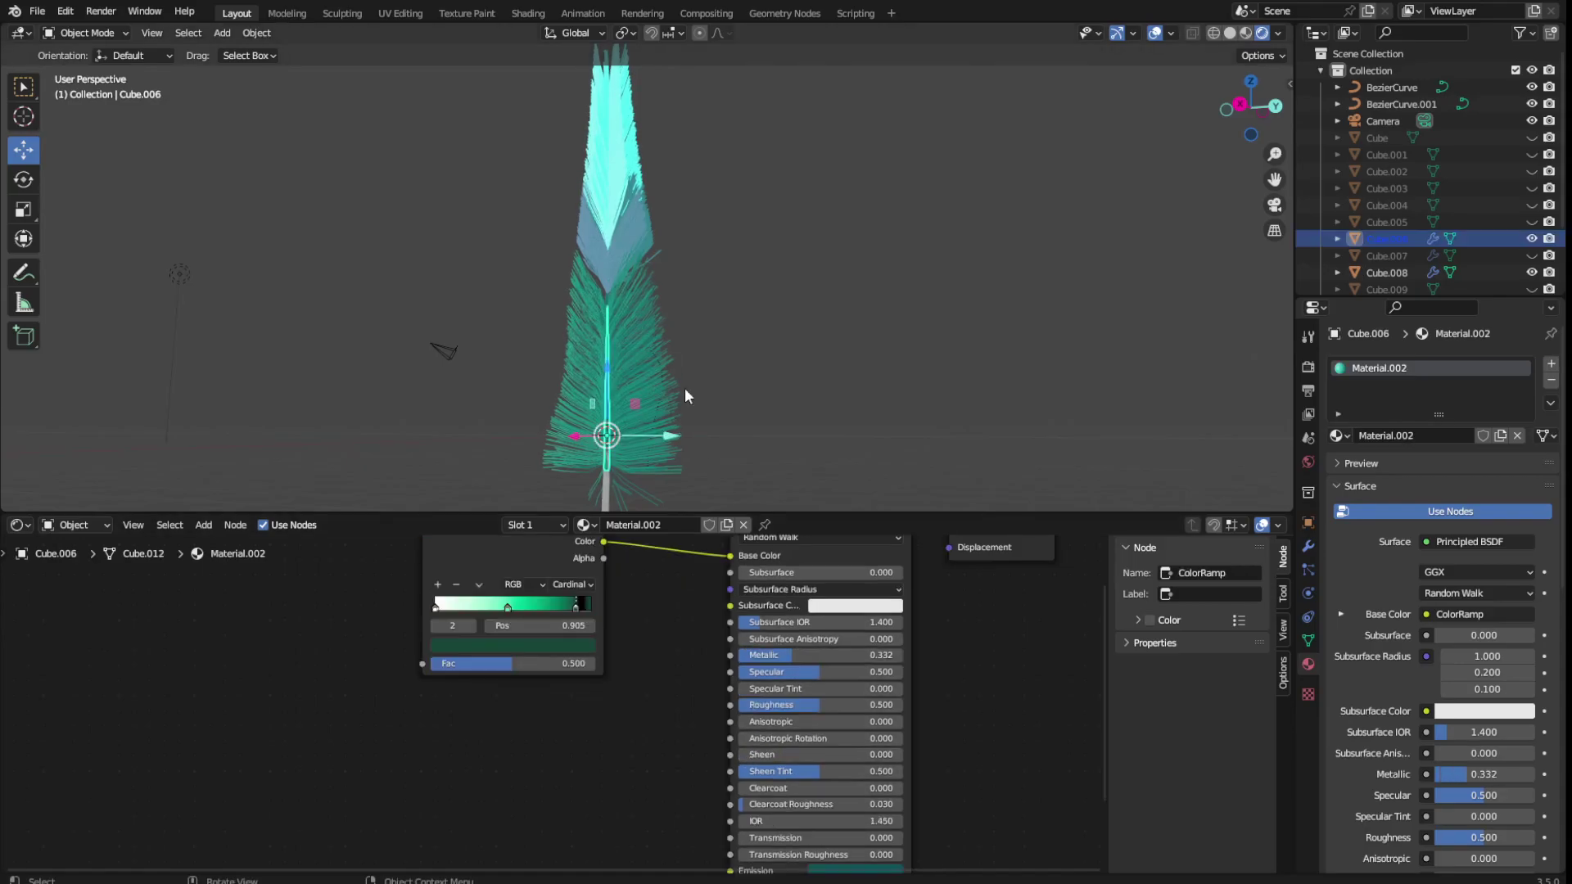
left_click_drag(827, 705, 741, 705)
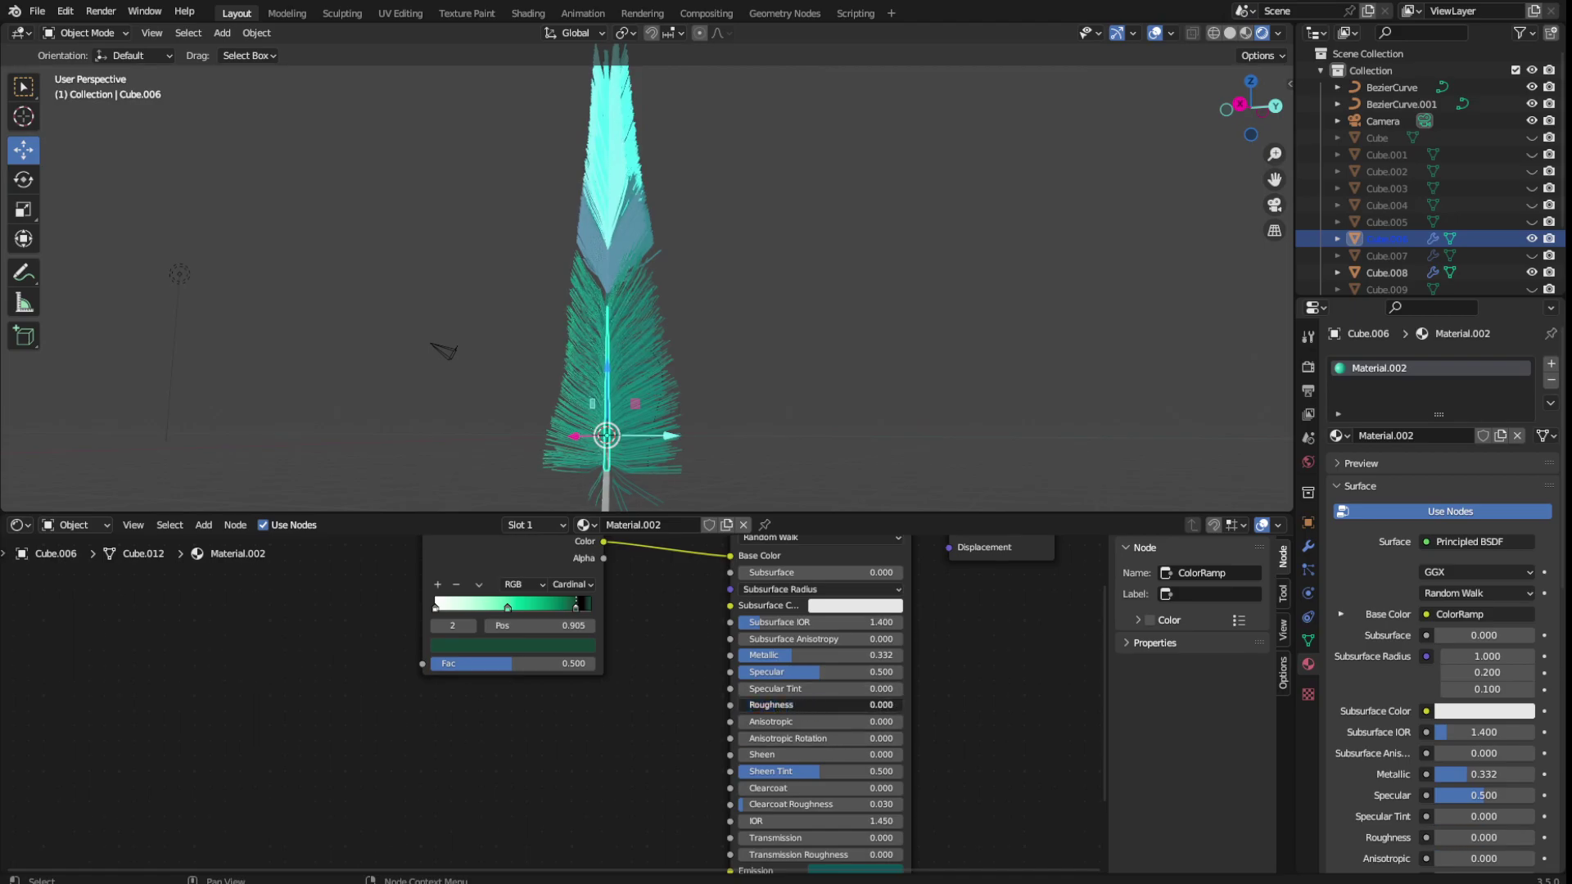
left_click_drag(798, 655, 868, 655)
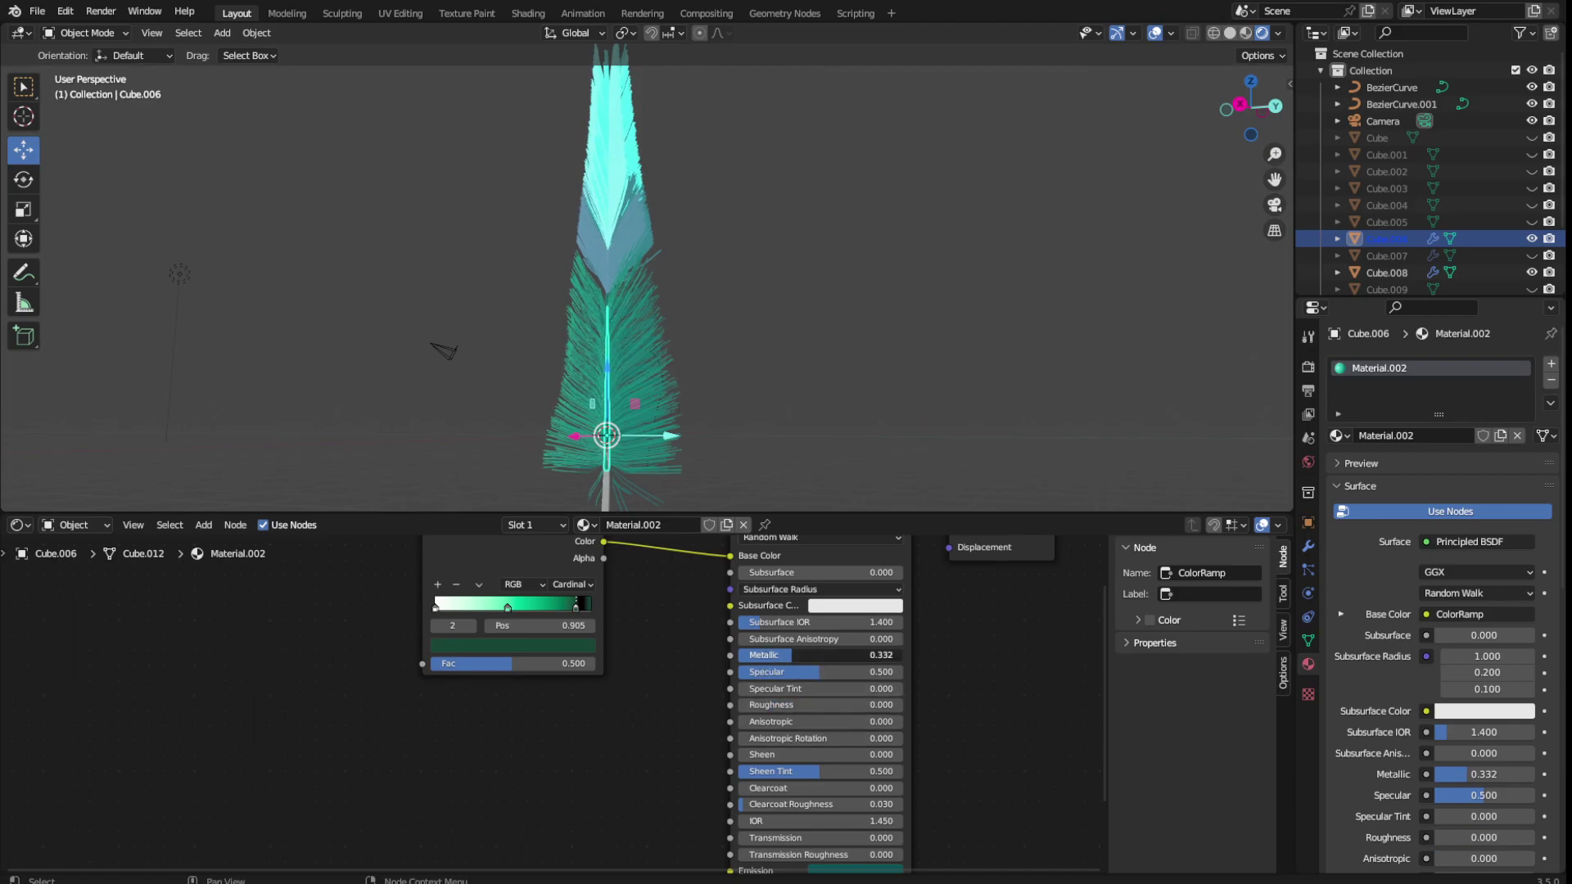
left_click(832, 331)
mouse_move(832, 330)
middle_mouse_down()
mouse_move(769, 404)
mouse_move(642, 429)
mouse_move(750, 425)
middle_mouse_up()
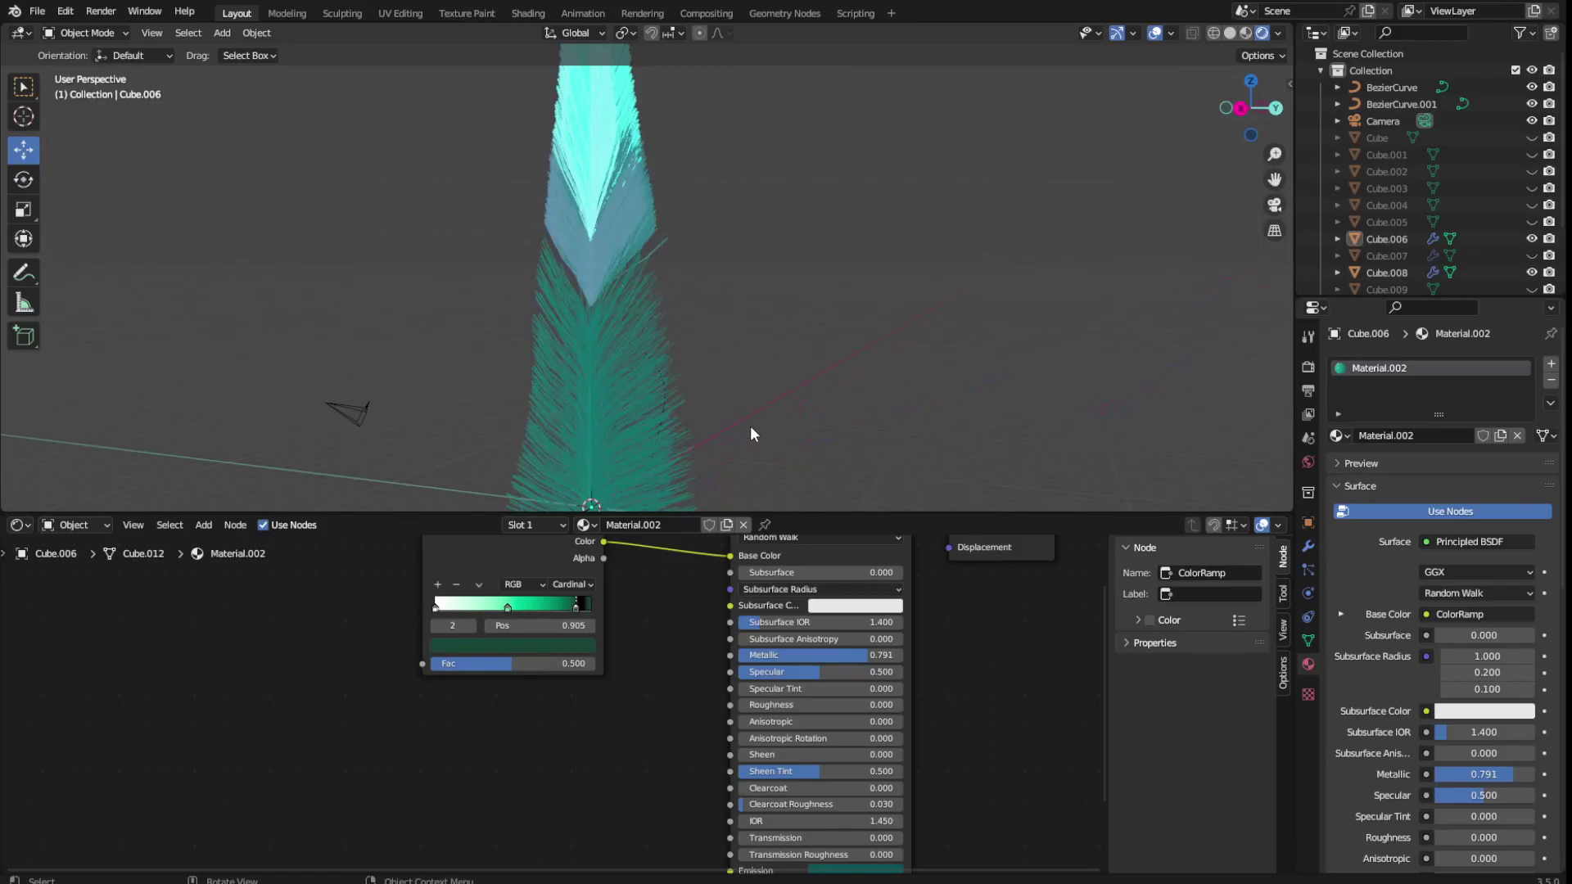
scroll(573, 704, "down", 1)
left_click_drag(774, 767, 749, 766)
mouse_move(829, 370)
middle_mouse_down()
mouse_move(818, 239)
mouse_move(907, 292)
mouse_move(832, 322)
mouse_move(871, 342)
mouse_move(686, 483)
middle_mouse_up()
left_click(716, 103)
key("ctrl+s")
Set the stem's Material.001 base colour to light grey
left_click(611, 488)
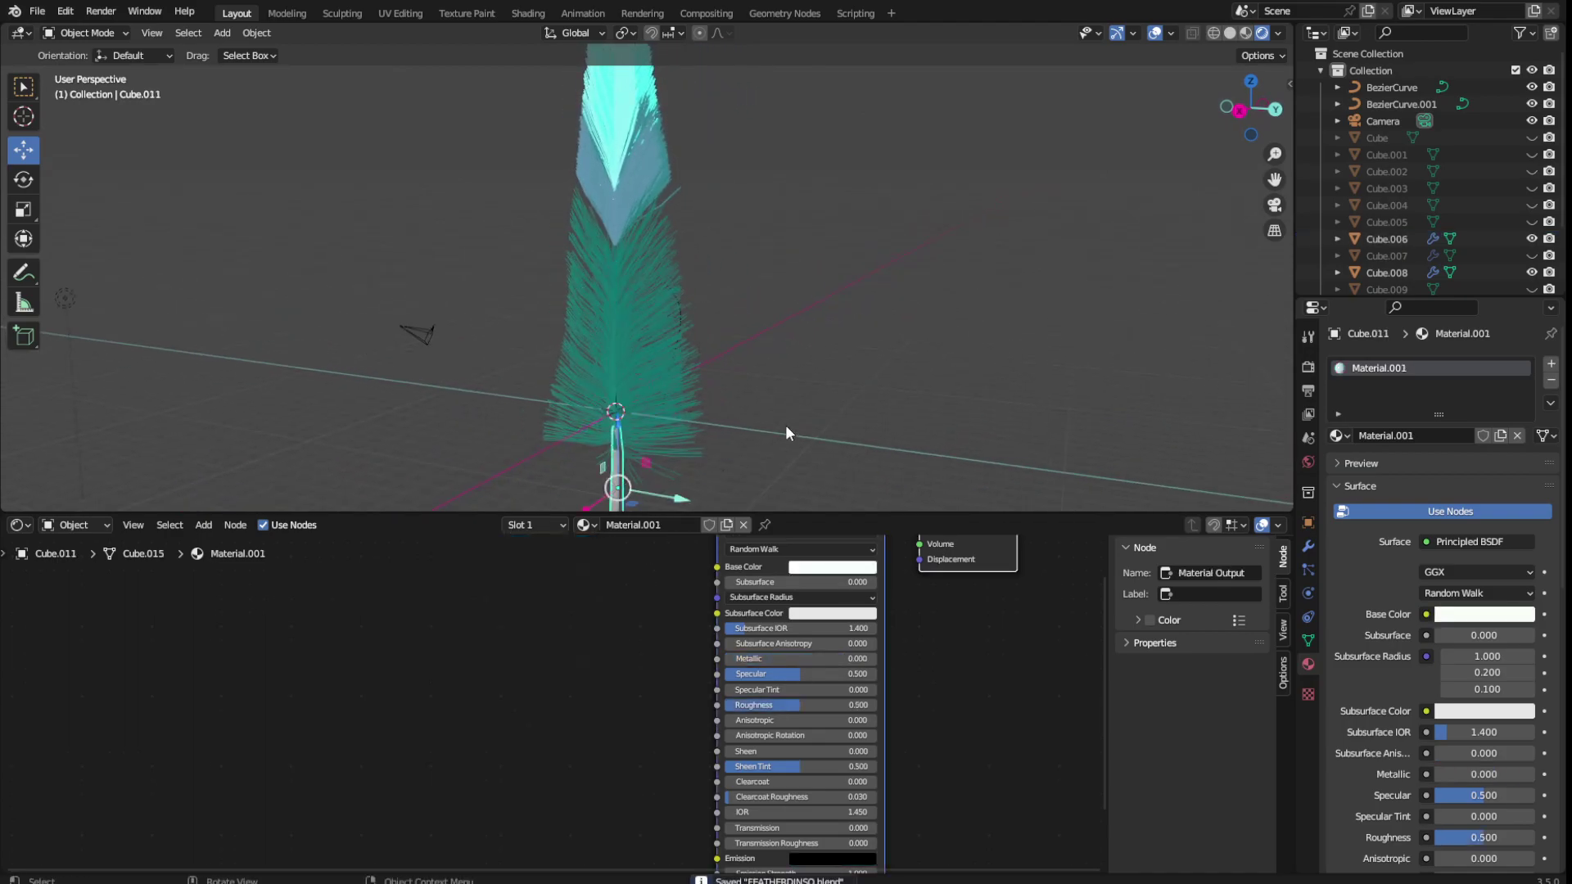
middle_click_drag(784, 425, 813, 567)
left_click(826, 574)
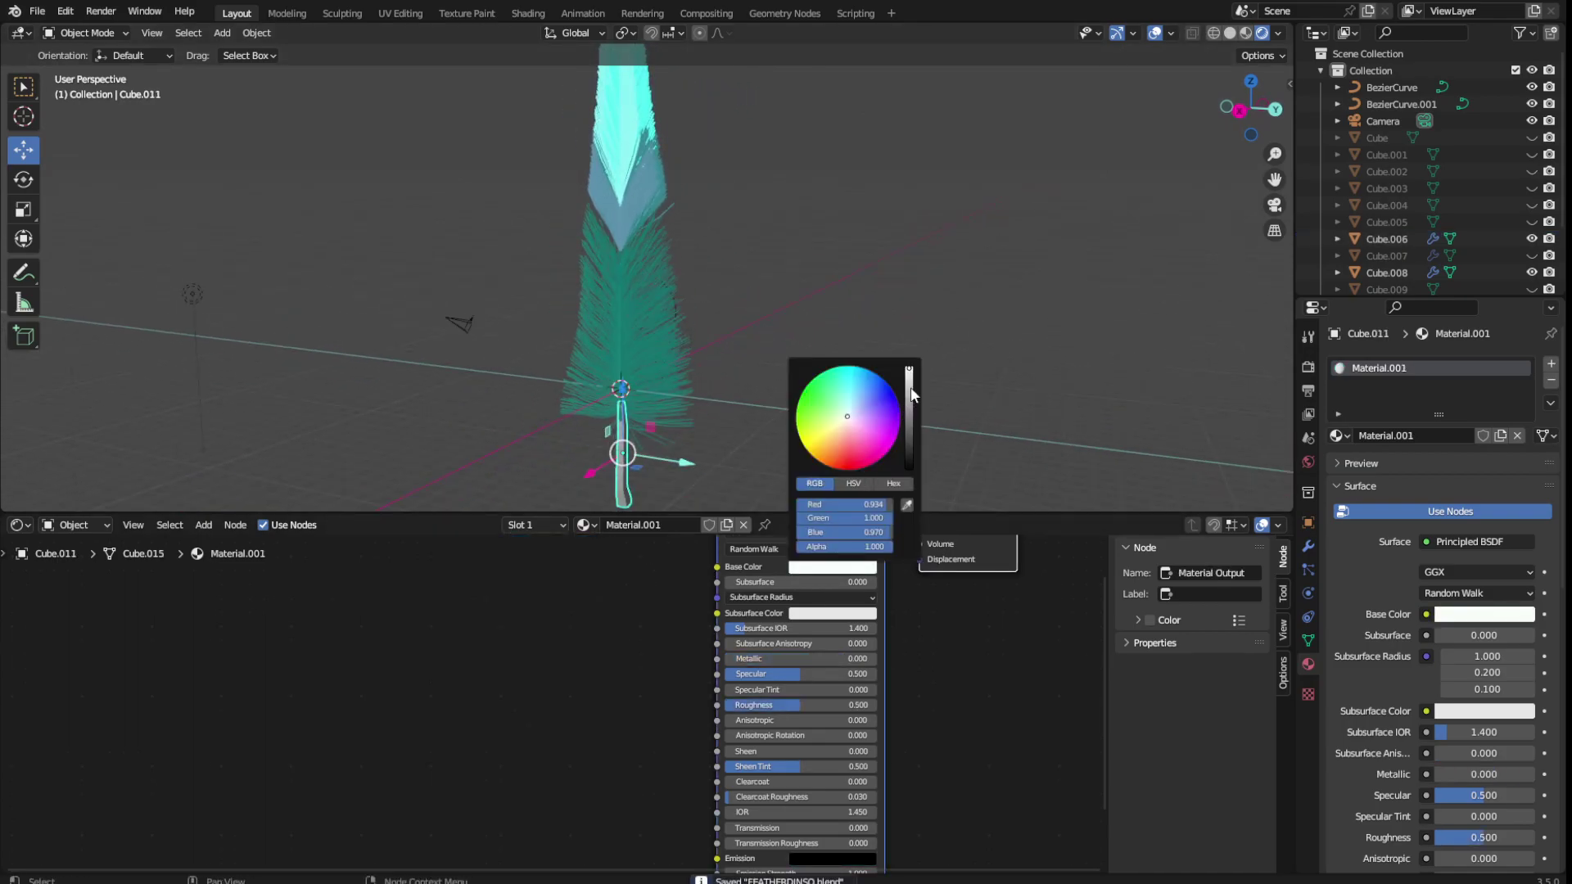
left_click_drag(911, 396, 908, 389)
left_click(913, 270)
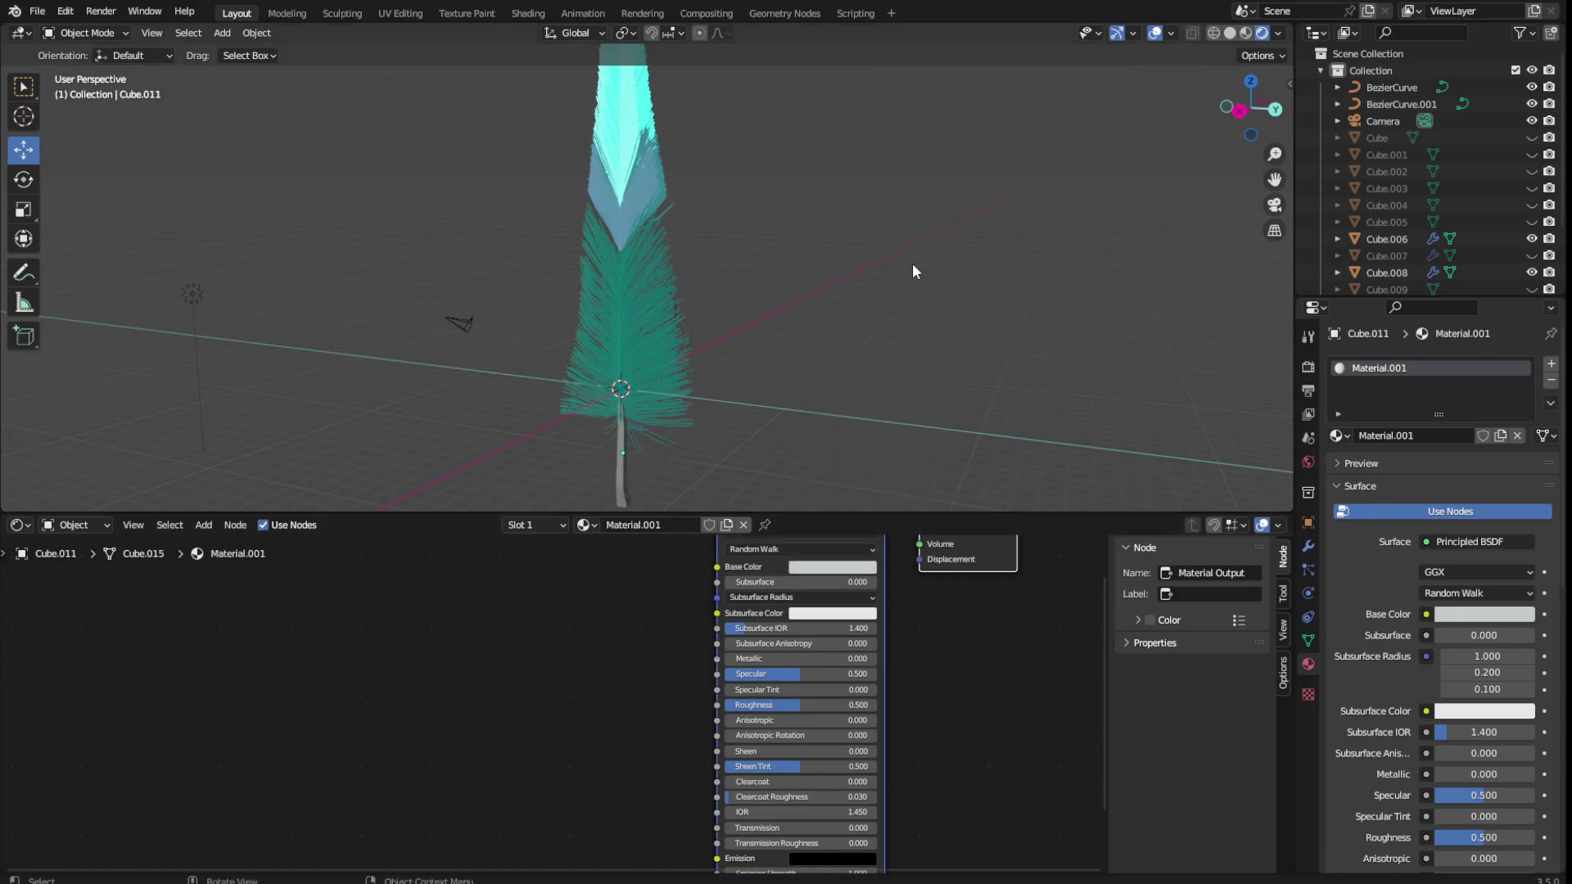
mouse_move(912, 263)
middle_mouse_down()
mouse_move(865, 361)
mouse_move(837, 361)
mouse_move(799, 291)
middle_mouse_up()
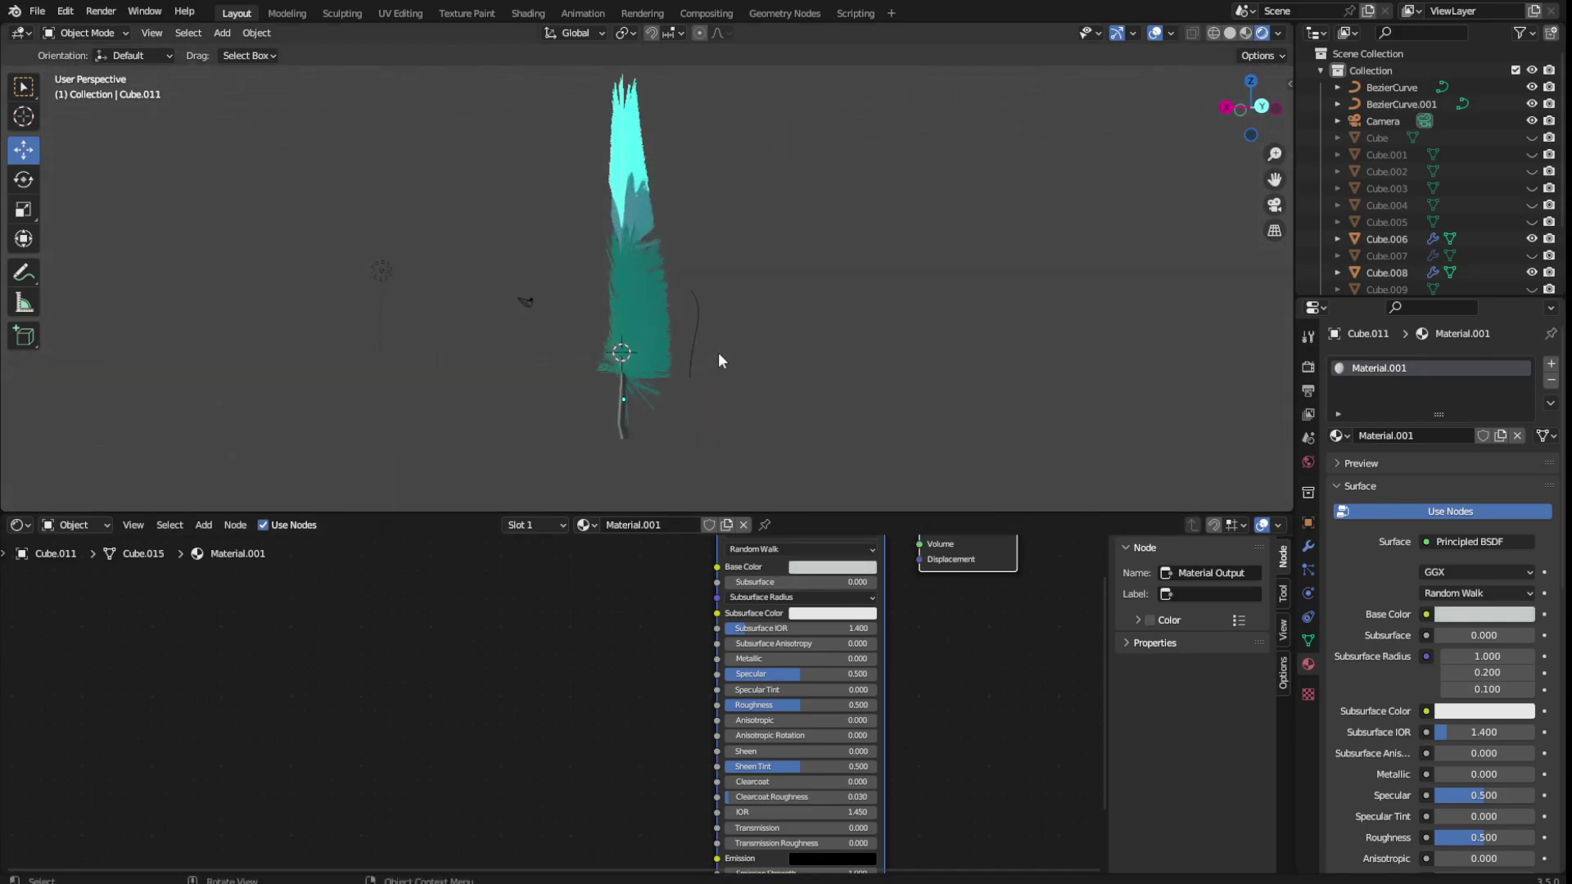
Select the feather pieces and join them with Ctrl+J, then undo the join
mouse_move(719, 354)
middle_mouse_down()
mouse_move(726, 304)
mouse_move(838, 273)
middle_mouse_up()
left_click_drag(567, 102, 736, 485)
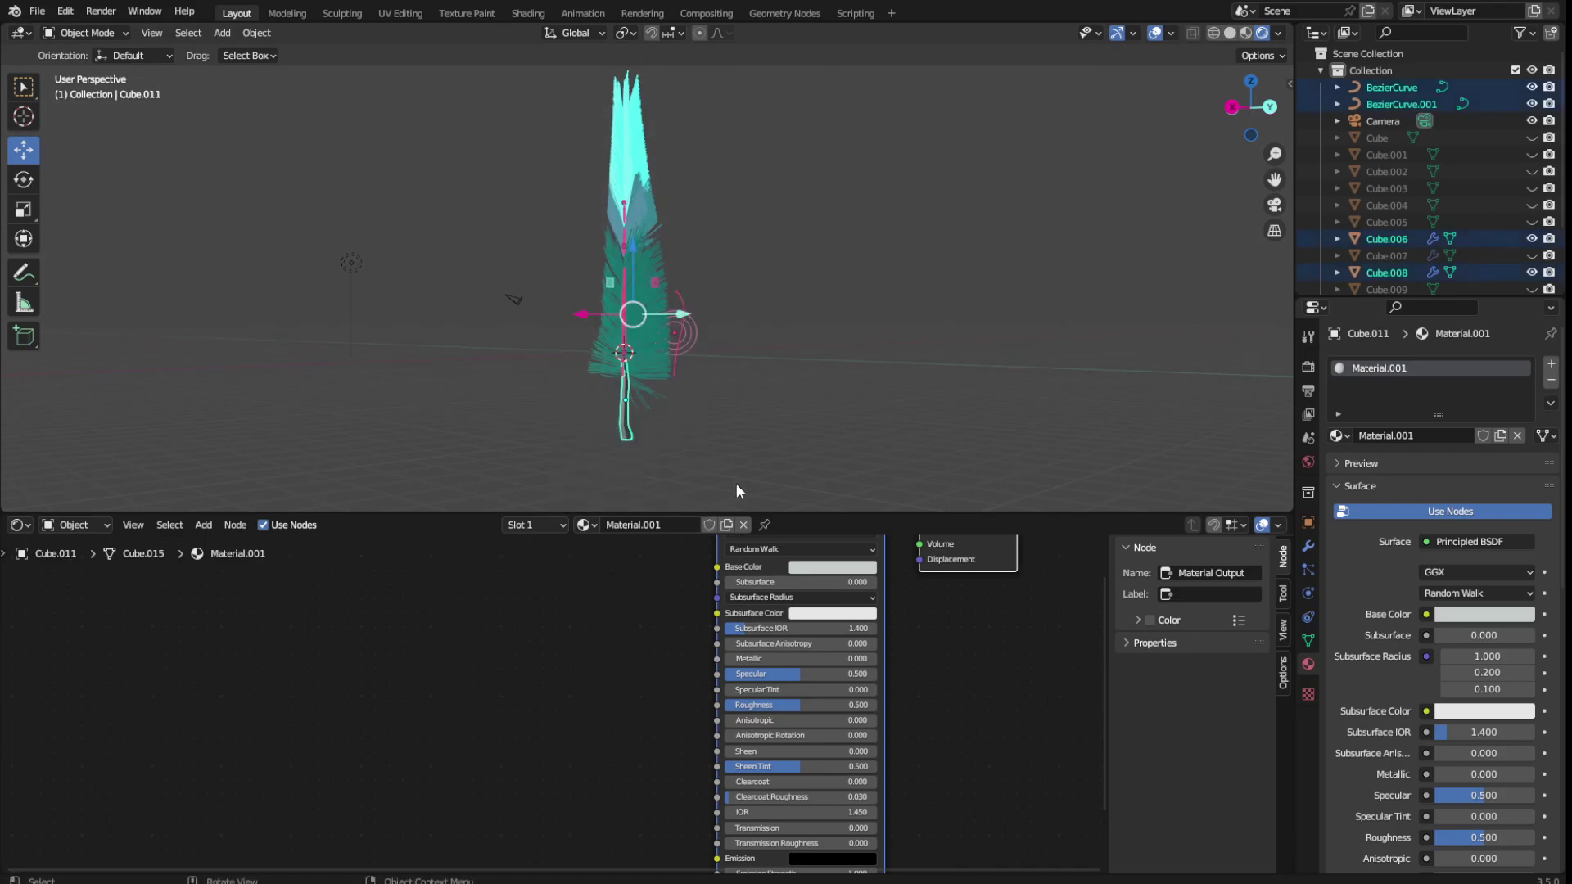
mouse_move(743, 351)
middle_mouse_down()
mouse_move(715, 385)
mouse_move(604, 171)
middle_mouse_up()
left_click(637, 399, "shift")
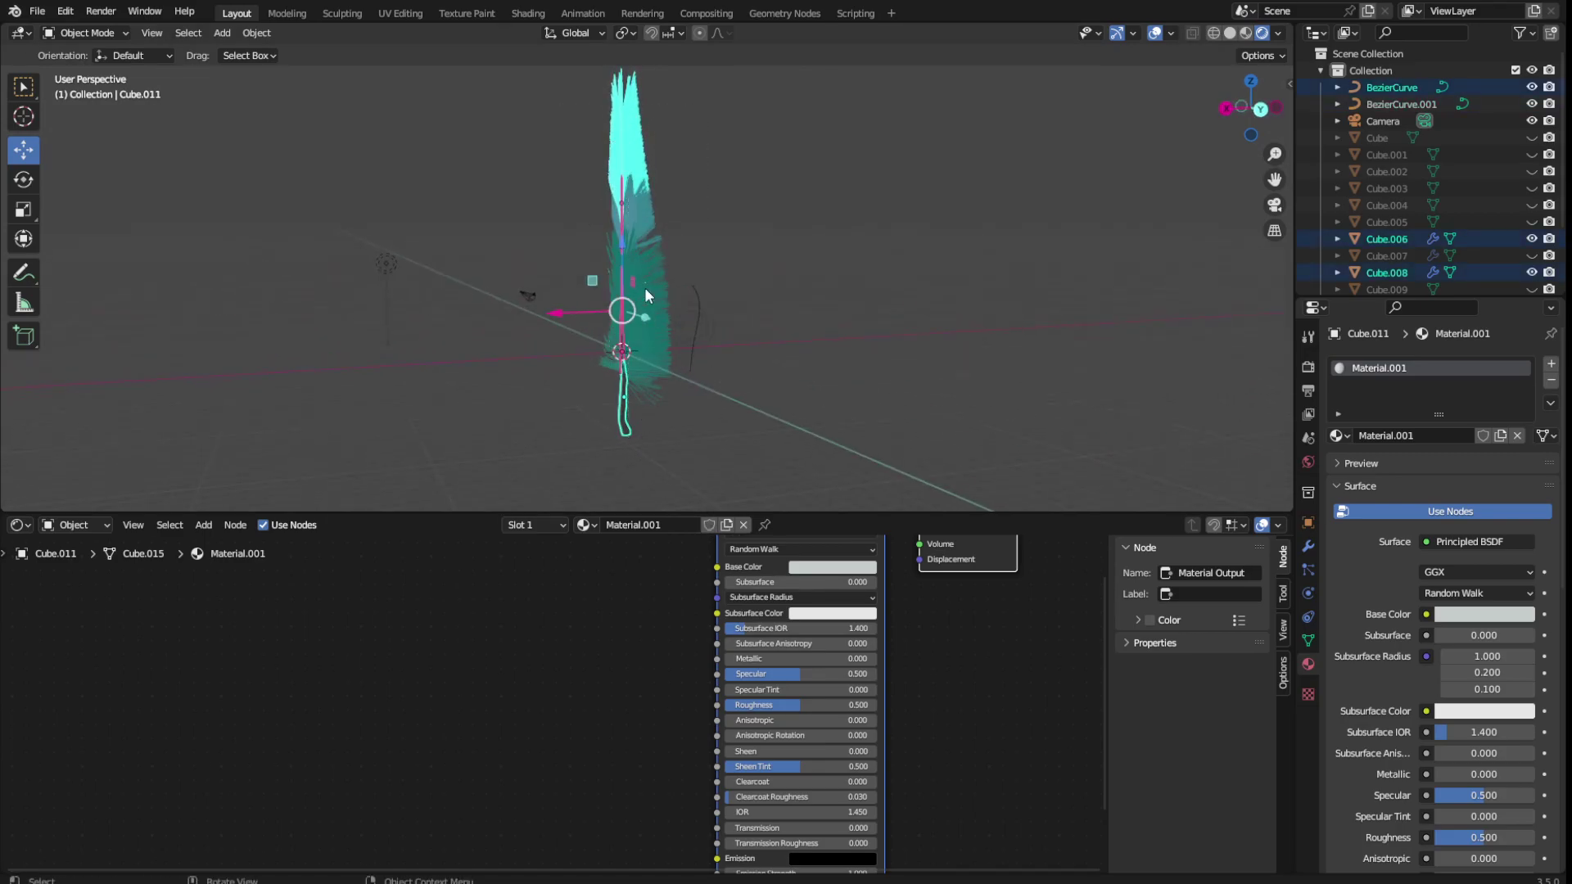
key("ctrl+j")
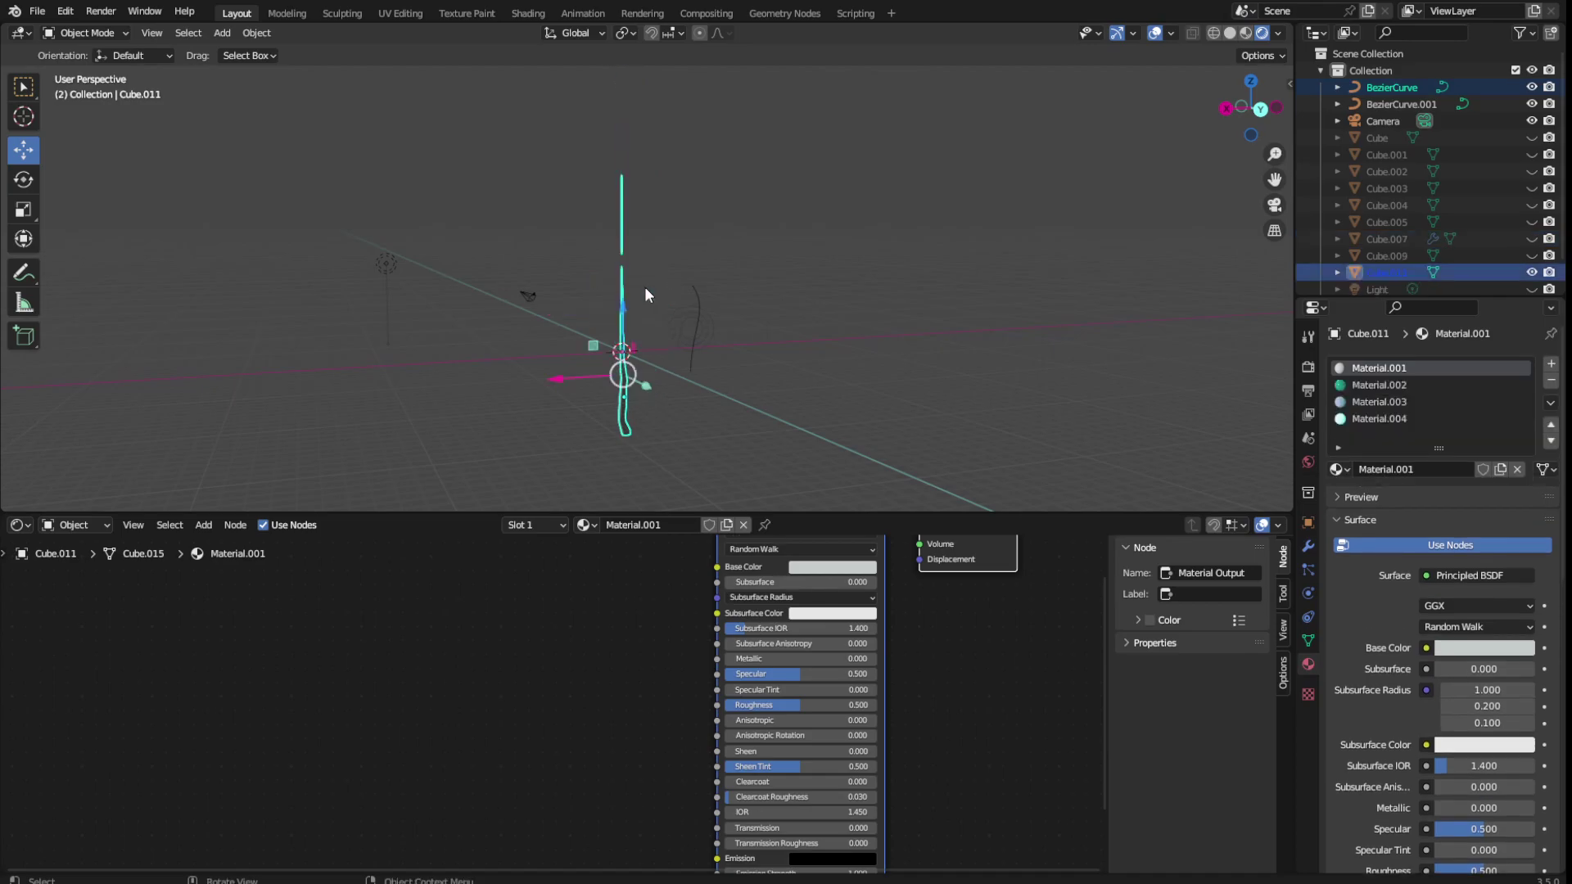
scroll(715, 405, "up", 2)
middle_click_drag(716, 404, 871, 371)
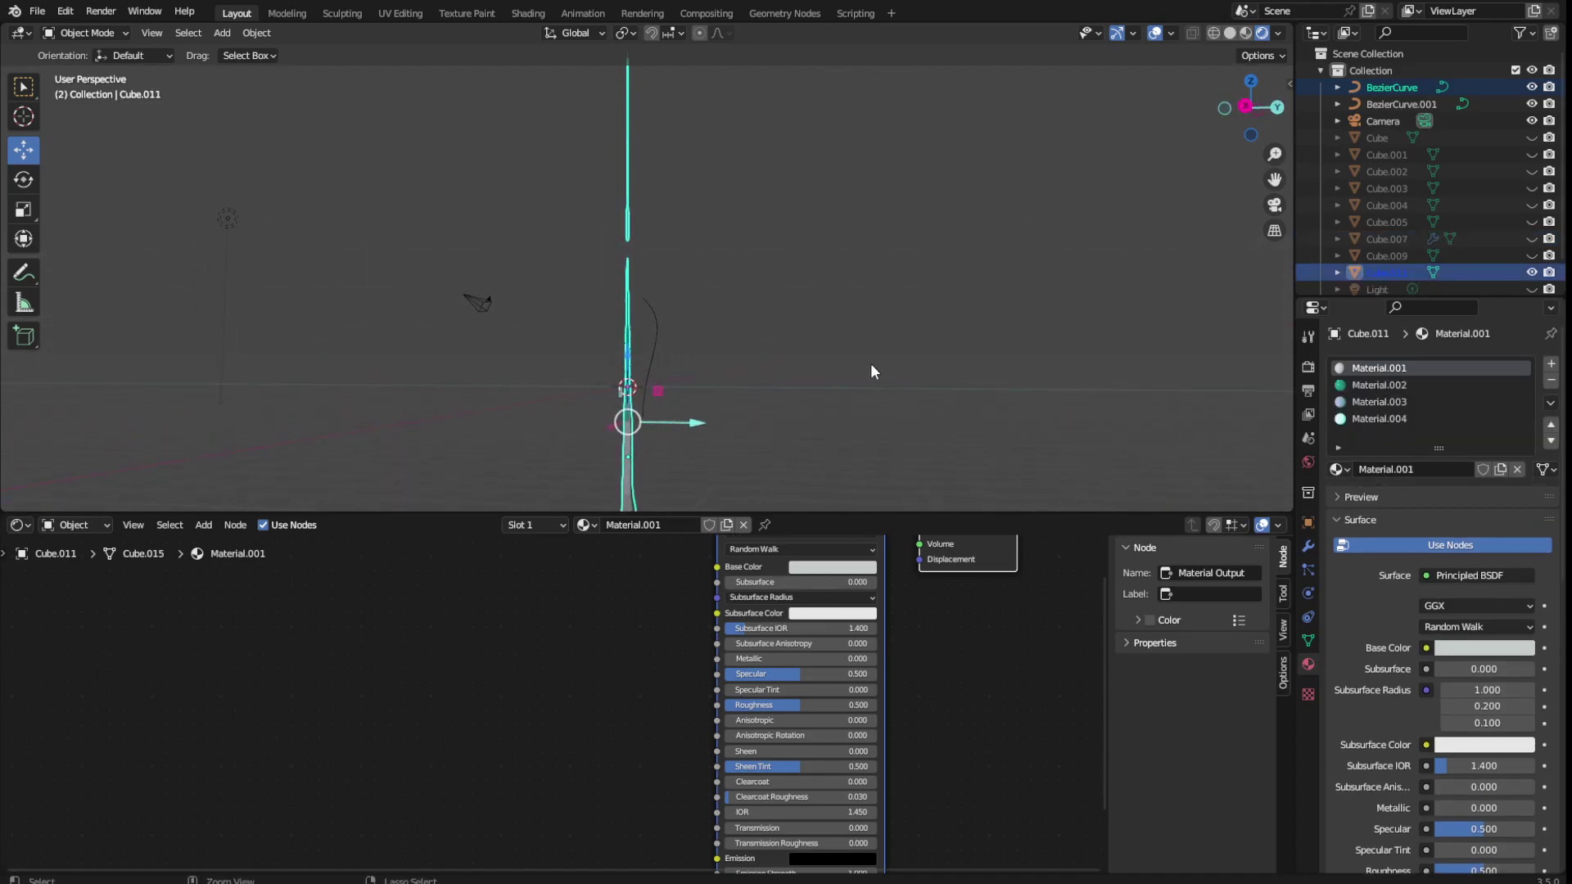
left_click(863, 434)
key("ctrl+z")
key("ctrl+z")
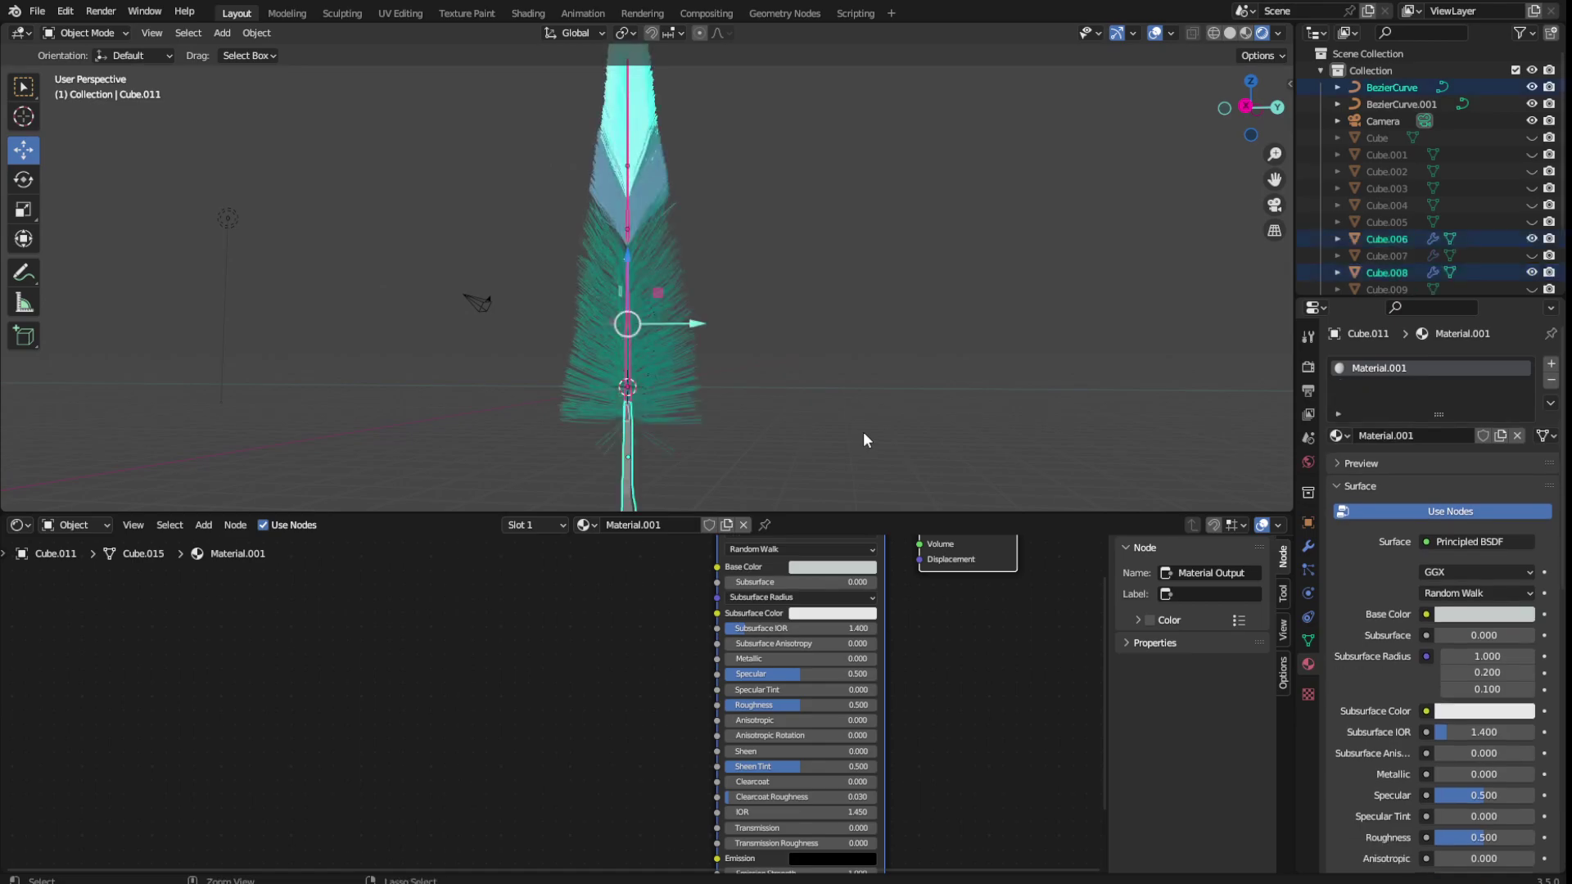
Reselect the feather pieces and curves, then deselect everything and save the file
left_click_drag(868, 386, 858, 464)
middle_click_drag(898, 379, 560, 77)
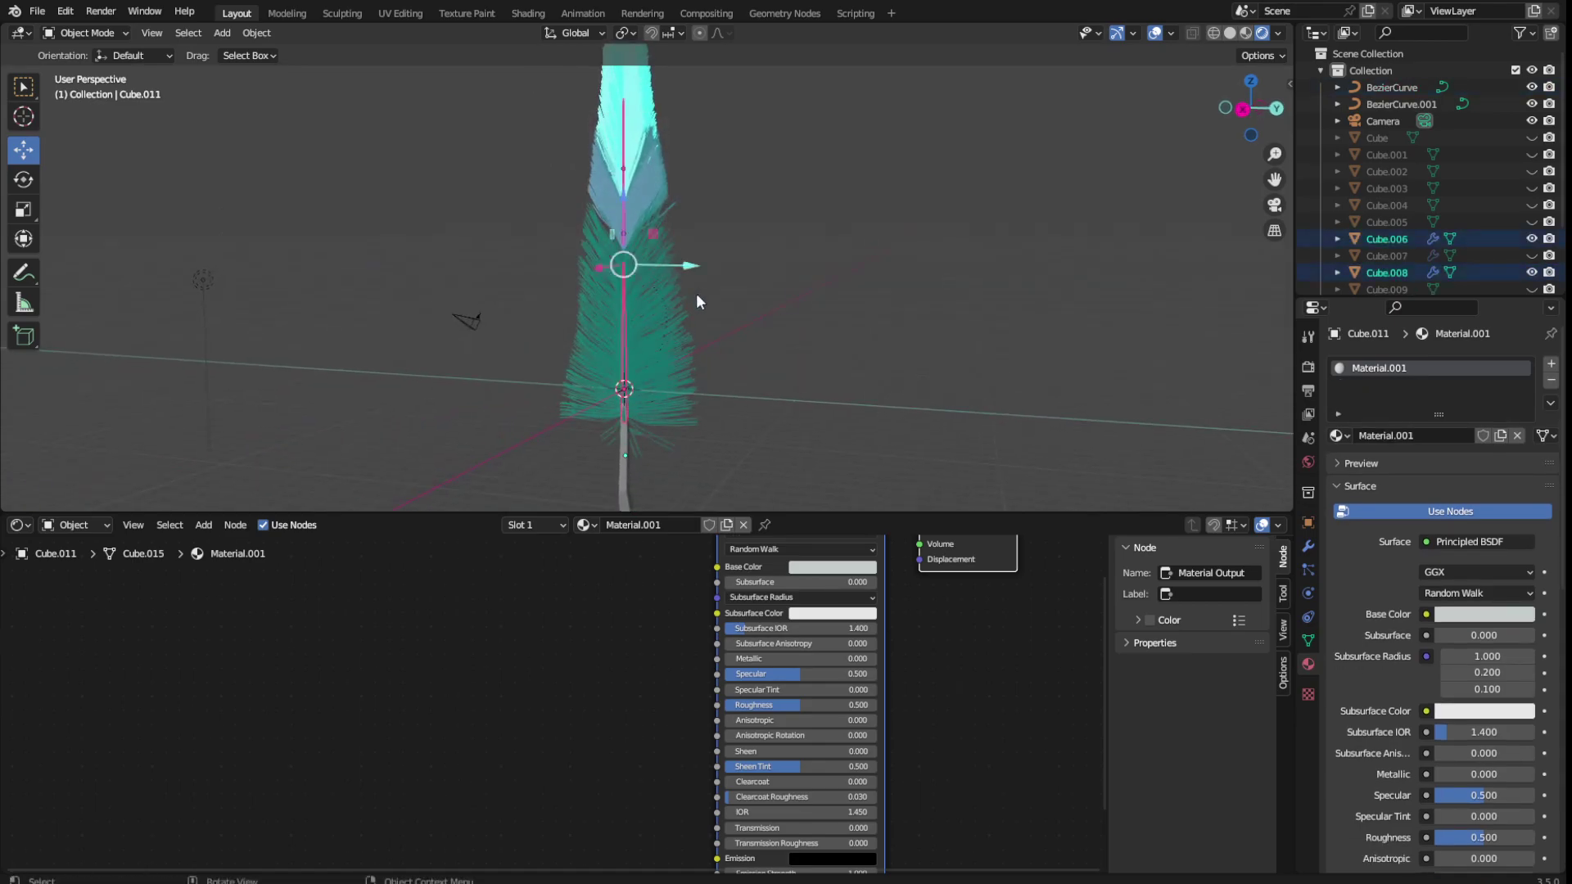
left_click_drag(858, 464, 696, 293)
key("ctrl+j")
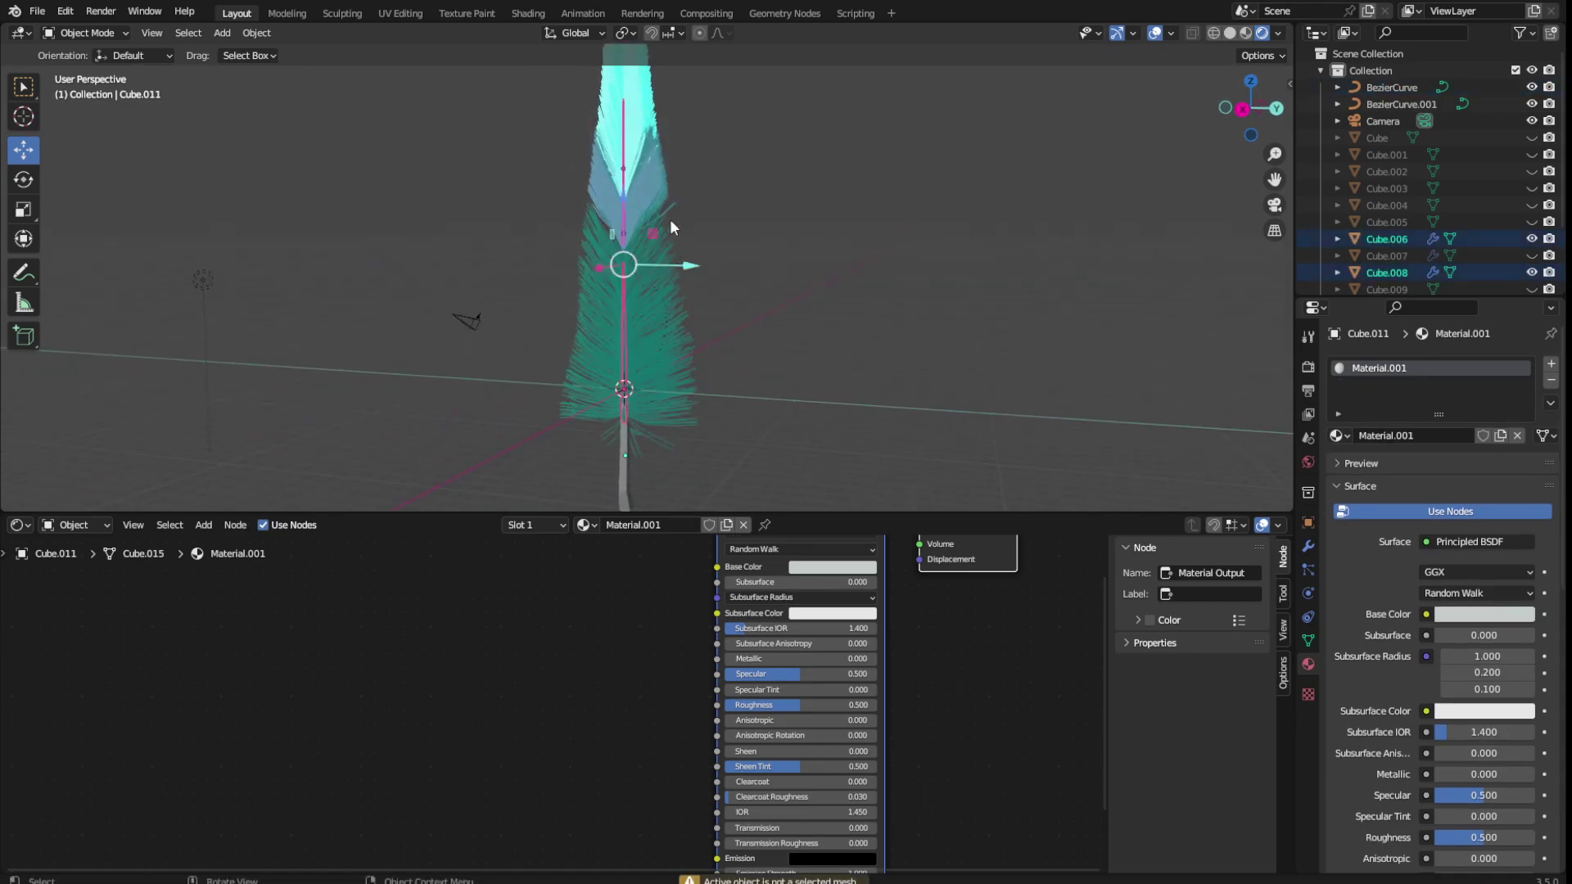
left_click_drag(550, 170, 653, 352, "shift")
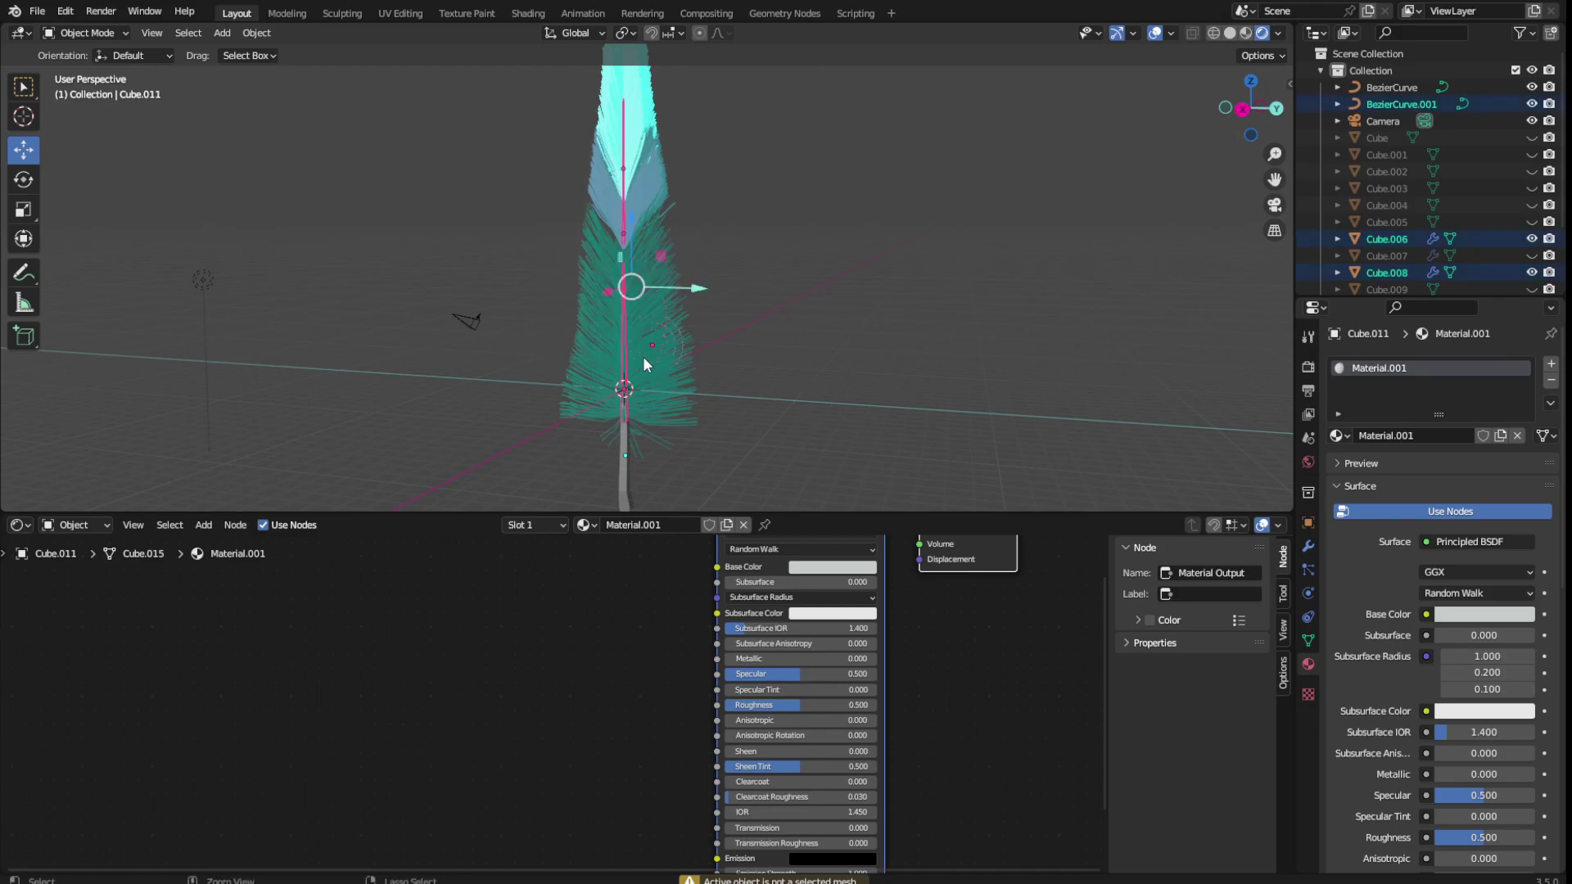
left_click(969, 374)
key("ctrl+s")
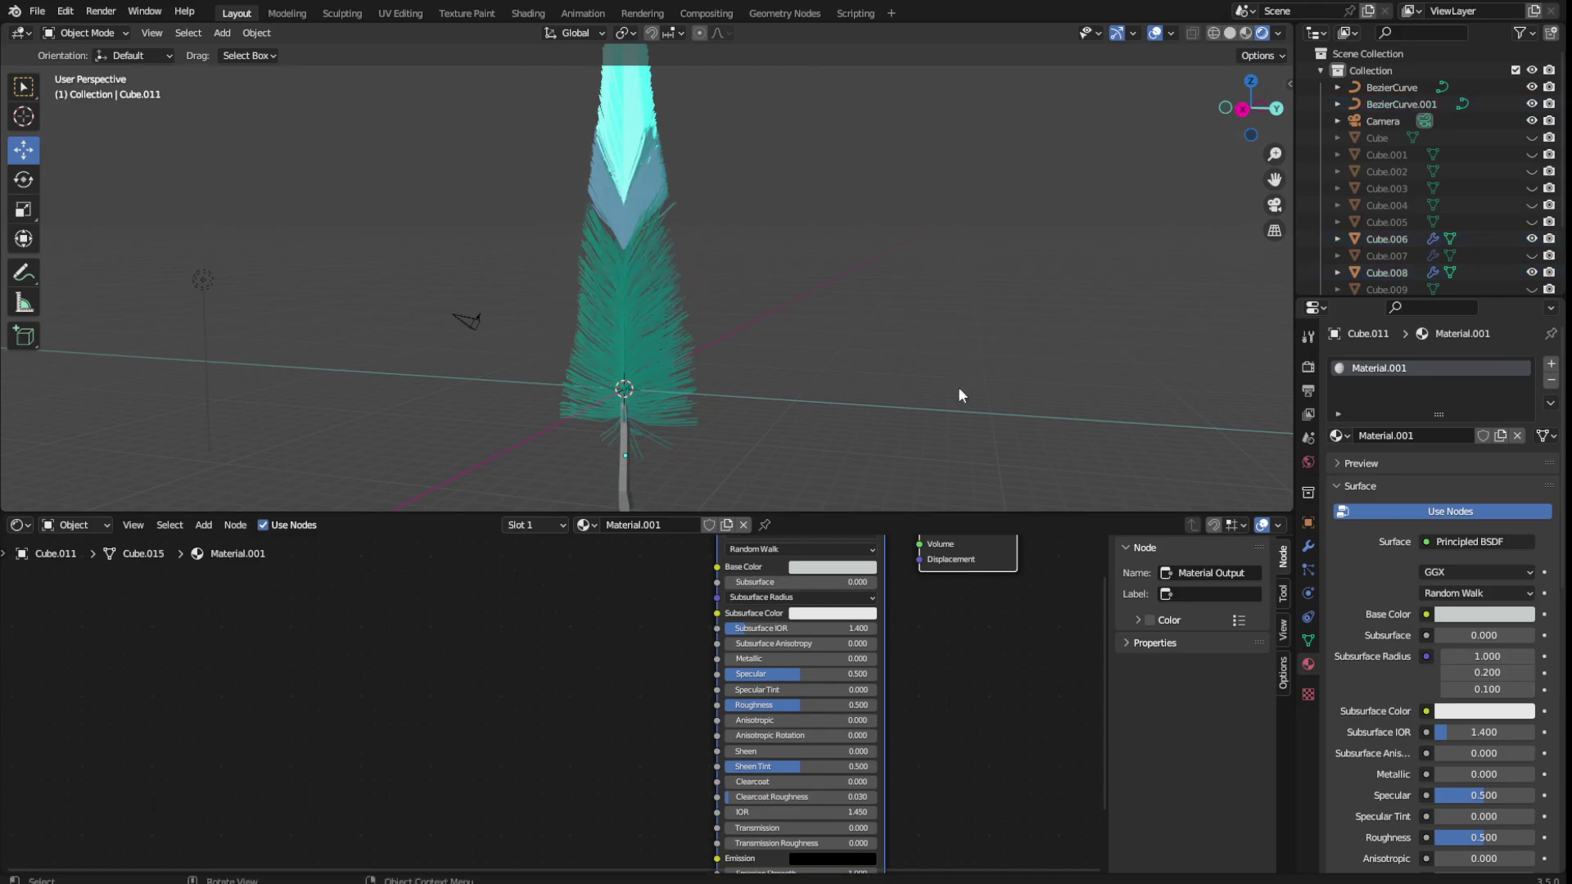
Orbit and zoom around the feather to inspect it from several sides
mouse_move(958, 386)
middle_mouse_down()
mouse_move(637, 336)
mouse_move(635, 390)
middle_mouse_up()
left_click_drag(635, 391, 594, 84)
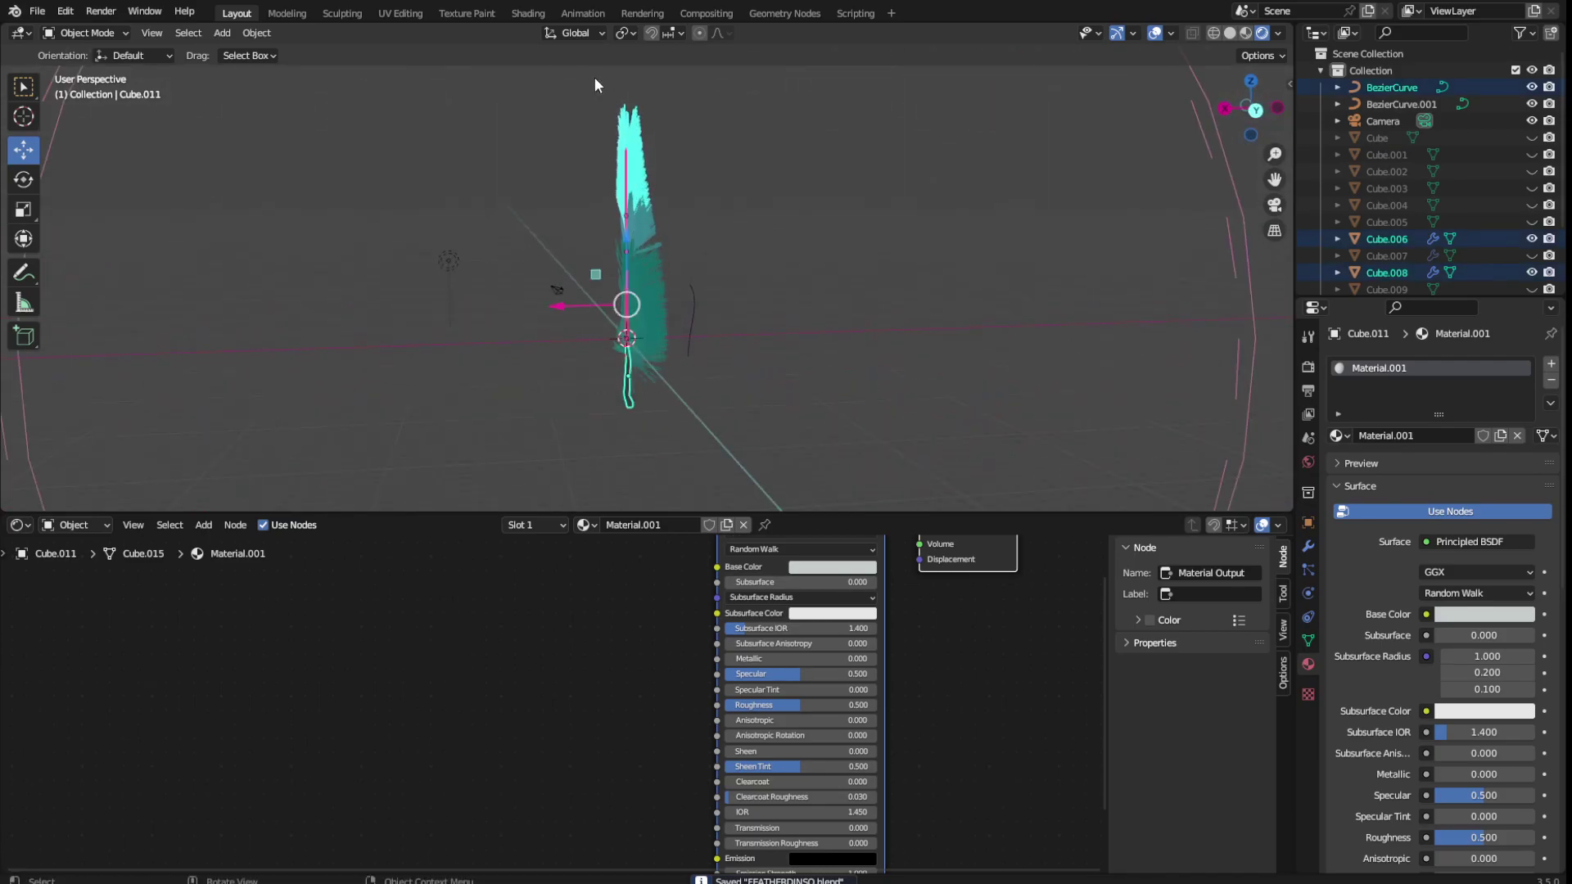
middle_click_drag(594, 84, 907, 311)
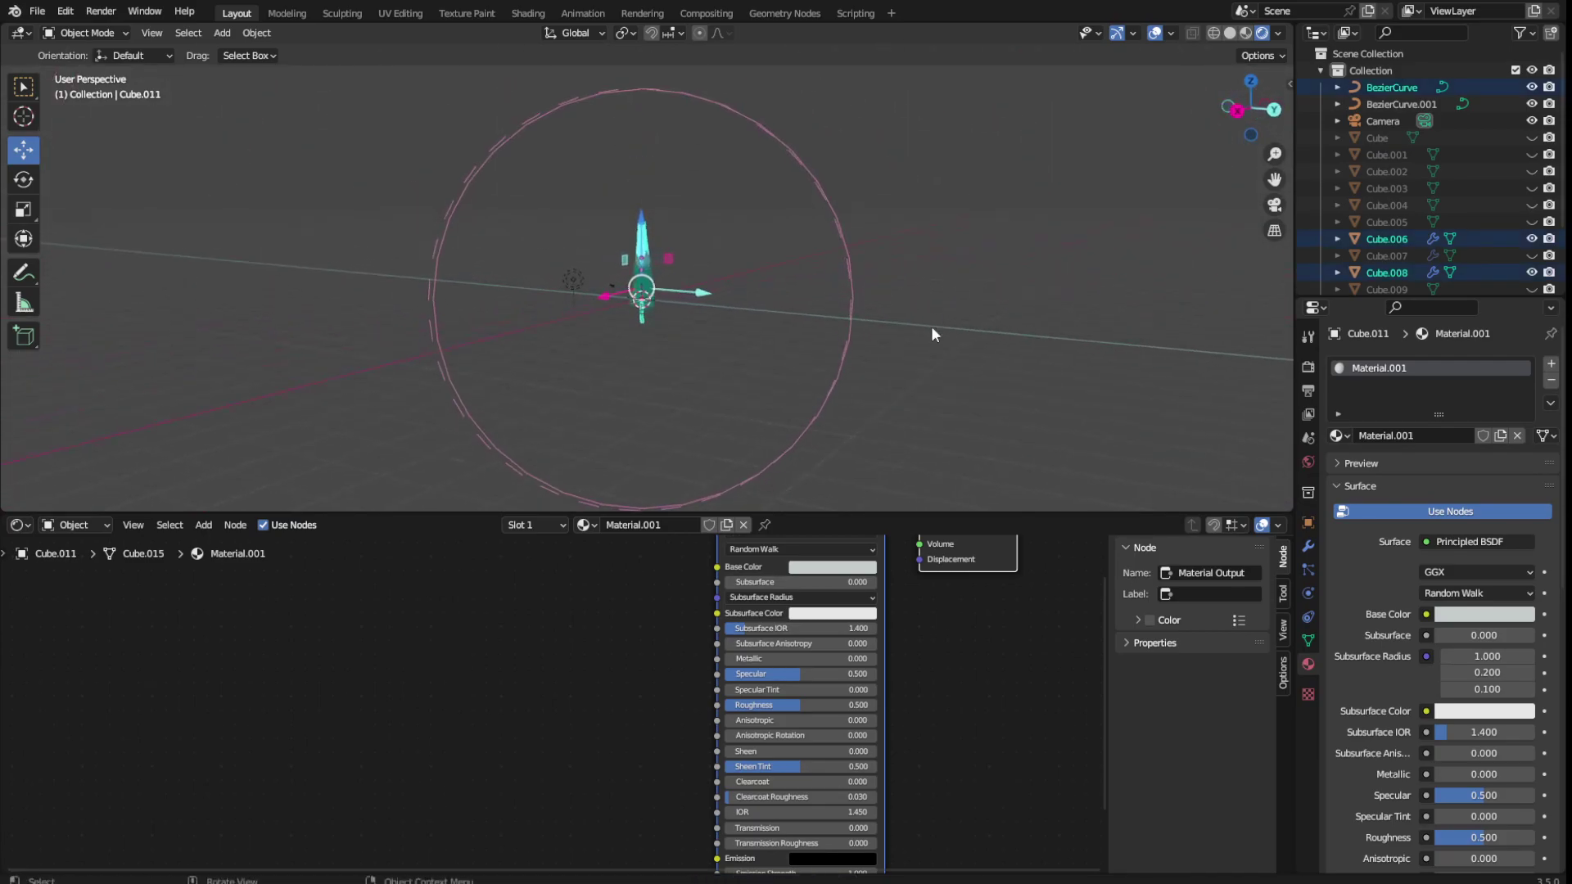
scroll(931, 326, "up", 8)
left_click(1041, 160)
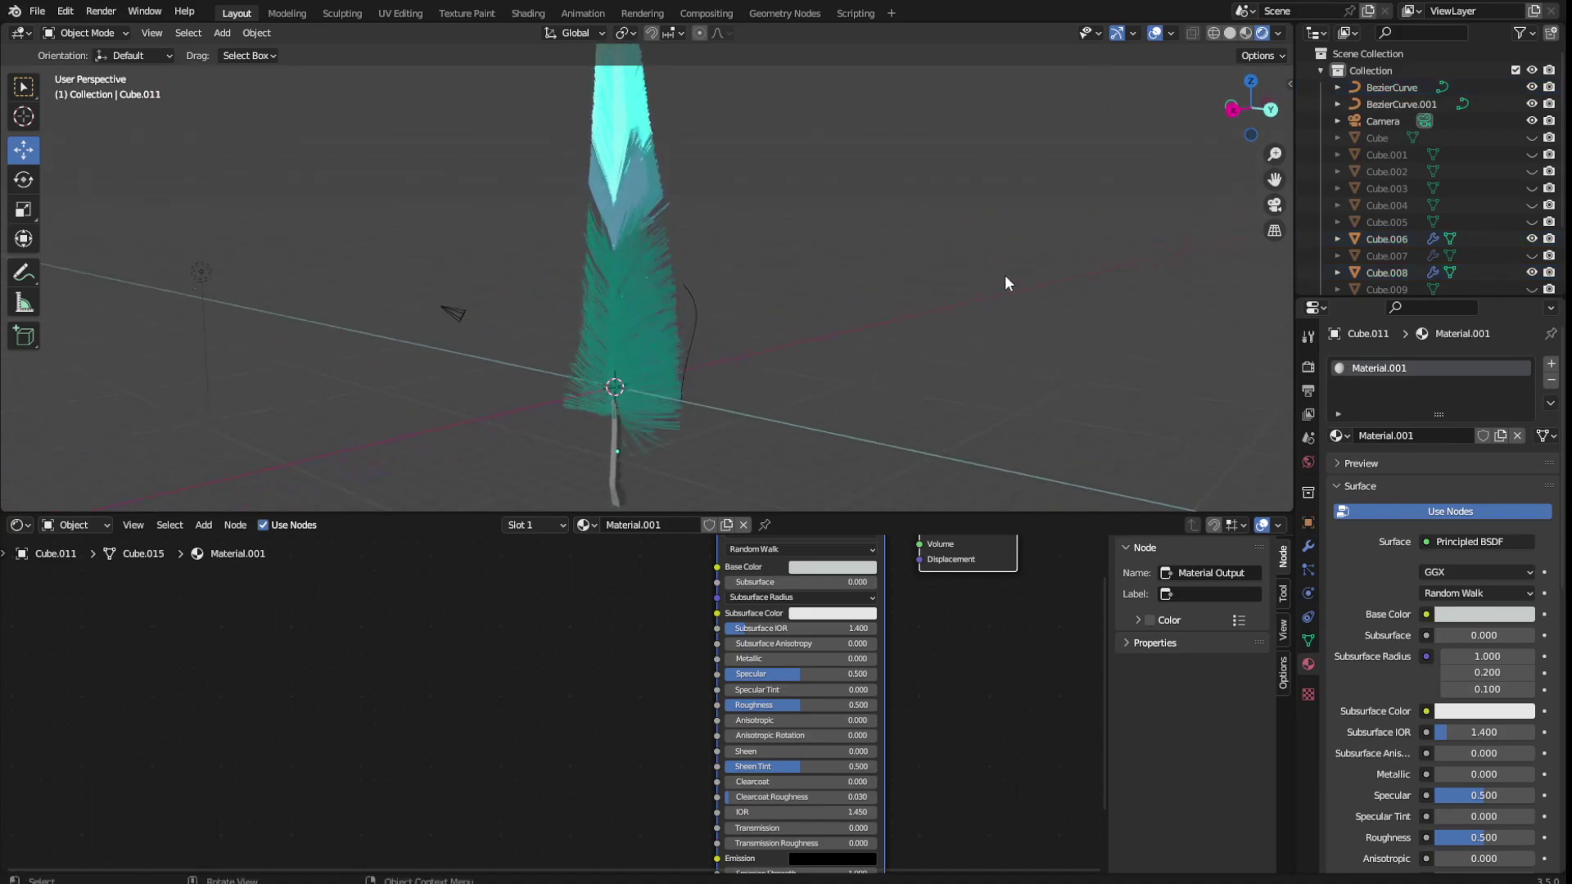
scroll(900, 364, "down", 5)
Select the feather, curves and camera and start a move, then cancel it
left_click_drag(808, 410, 626, 135)
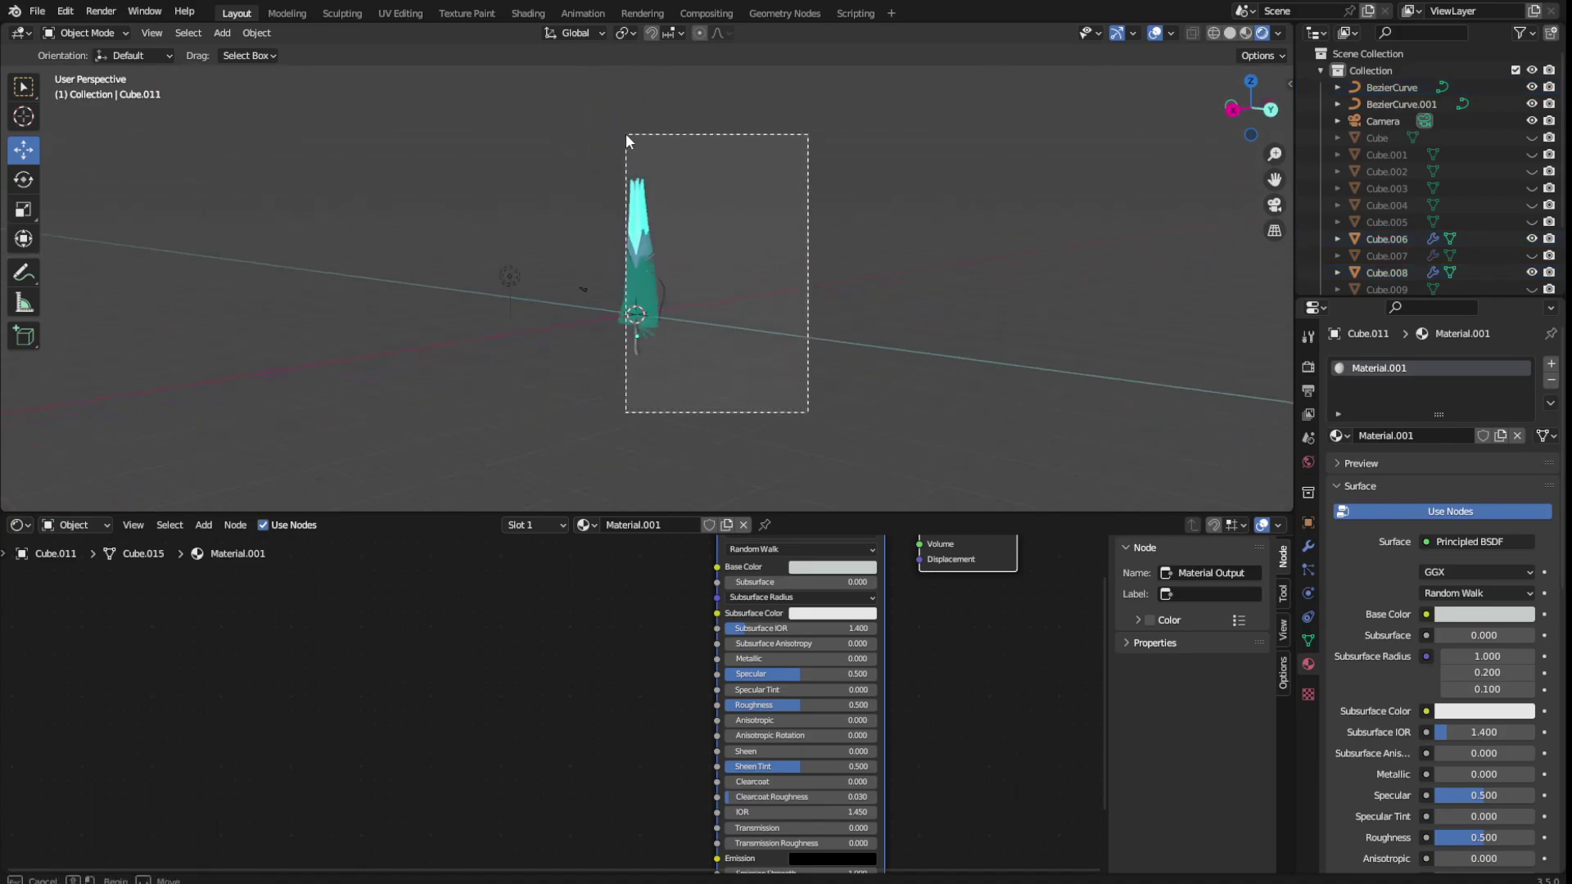
middle_click_drag(638, 180, 789, 357)
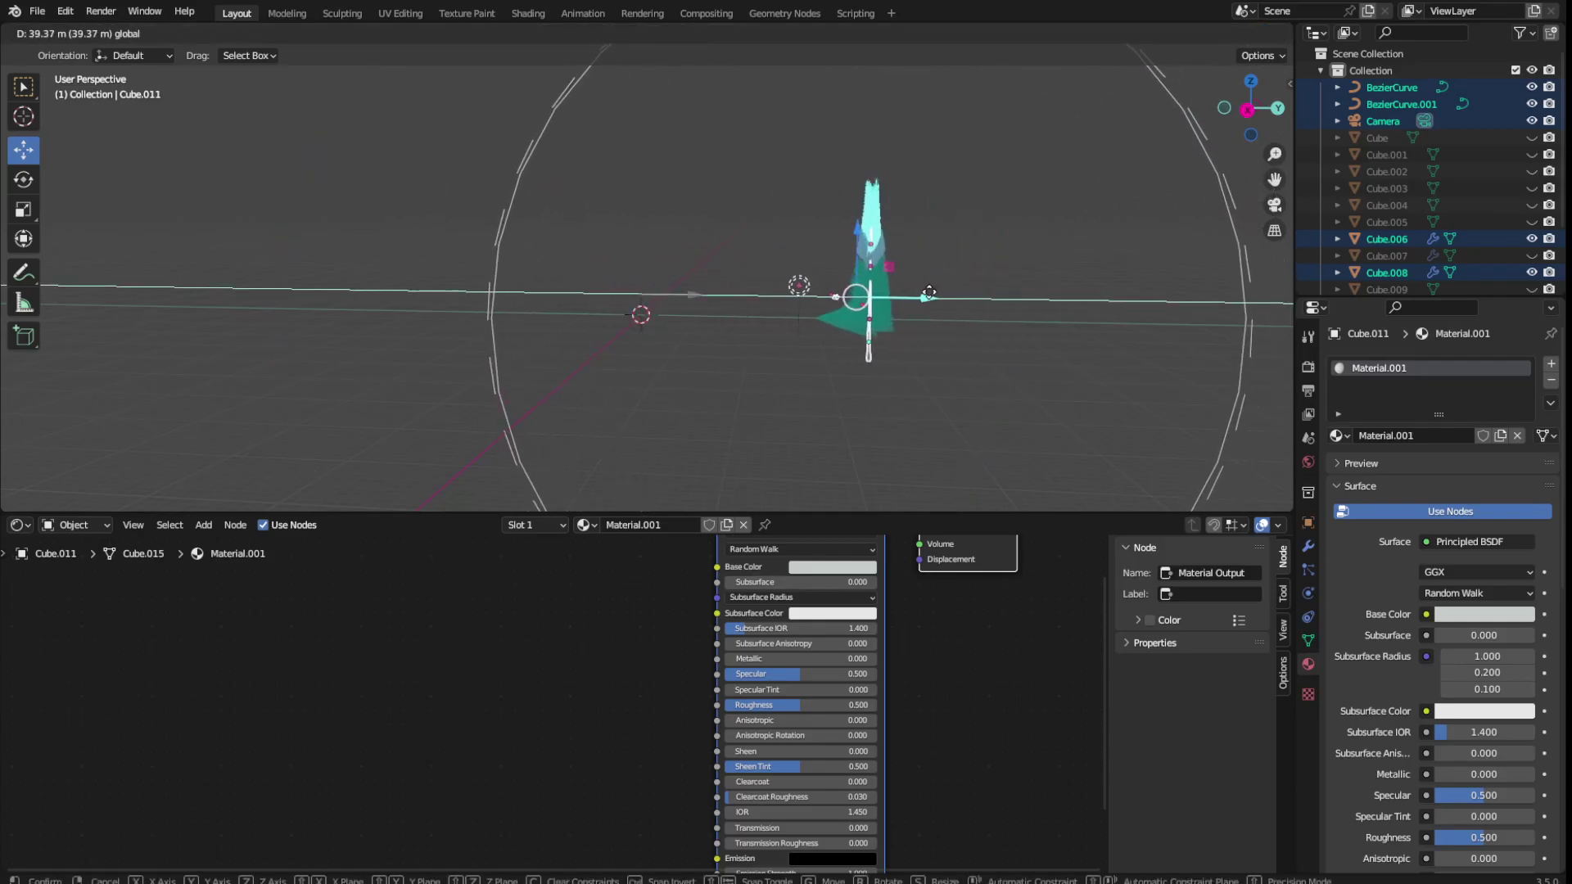
left_click(958, 295)
mouse_move(871, 308)
middle_mouse_down()
mouse_move(960, 278)
mouse_move(673, 299)
mouse_move(575, 285)
mouse_move(763, 265)
middle_mouse_up()
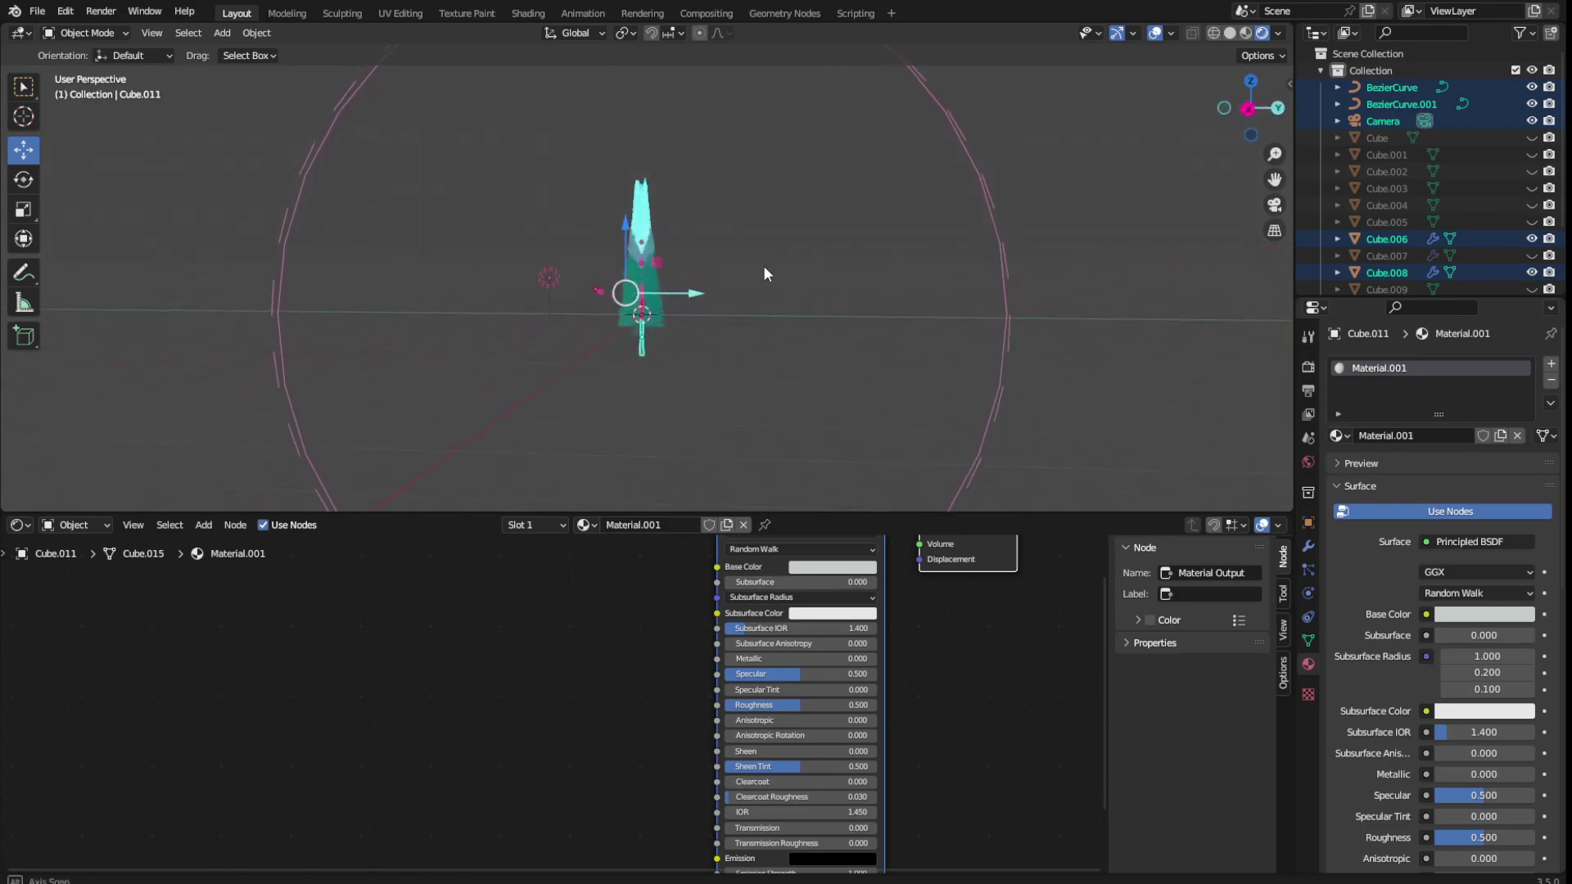
left_click(778, 275)
key("a")
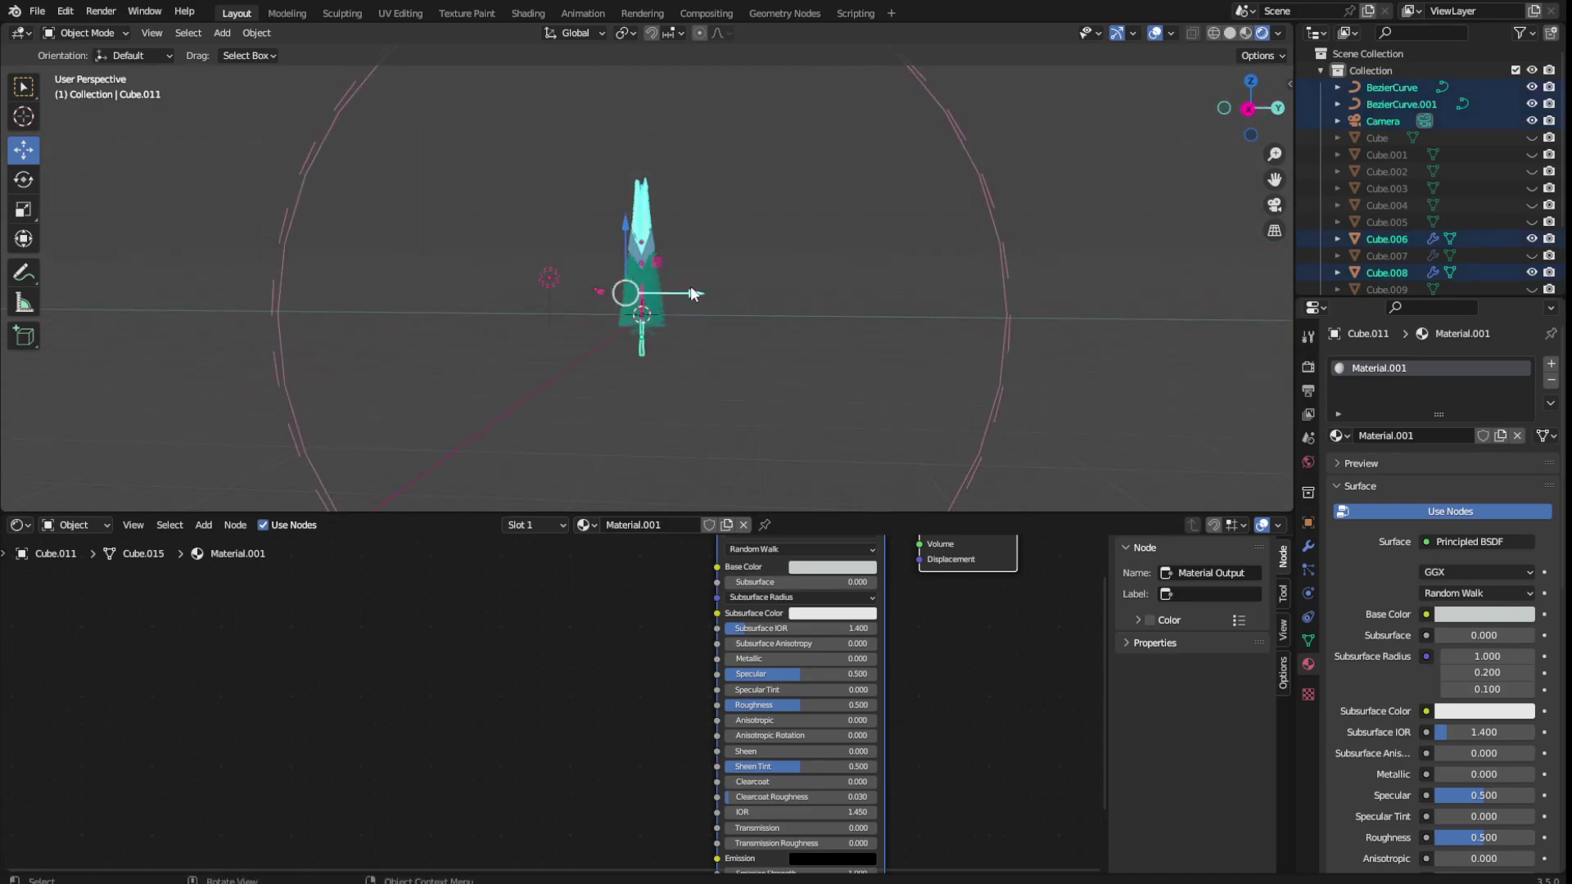
key("g")
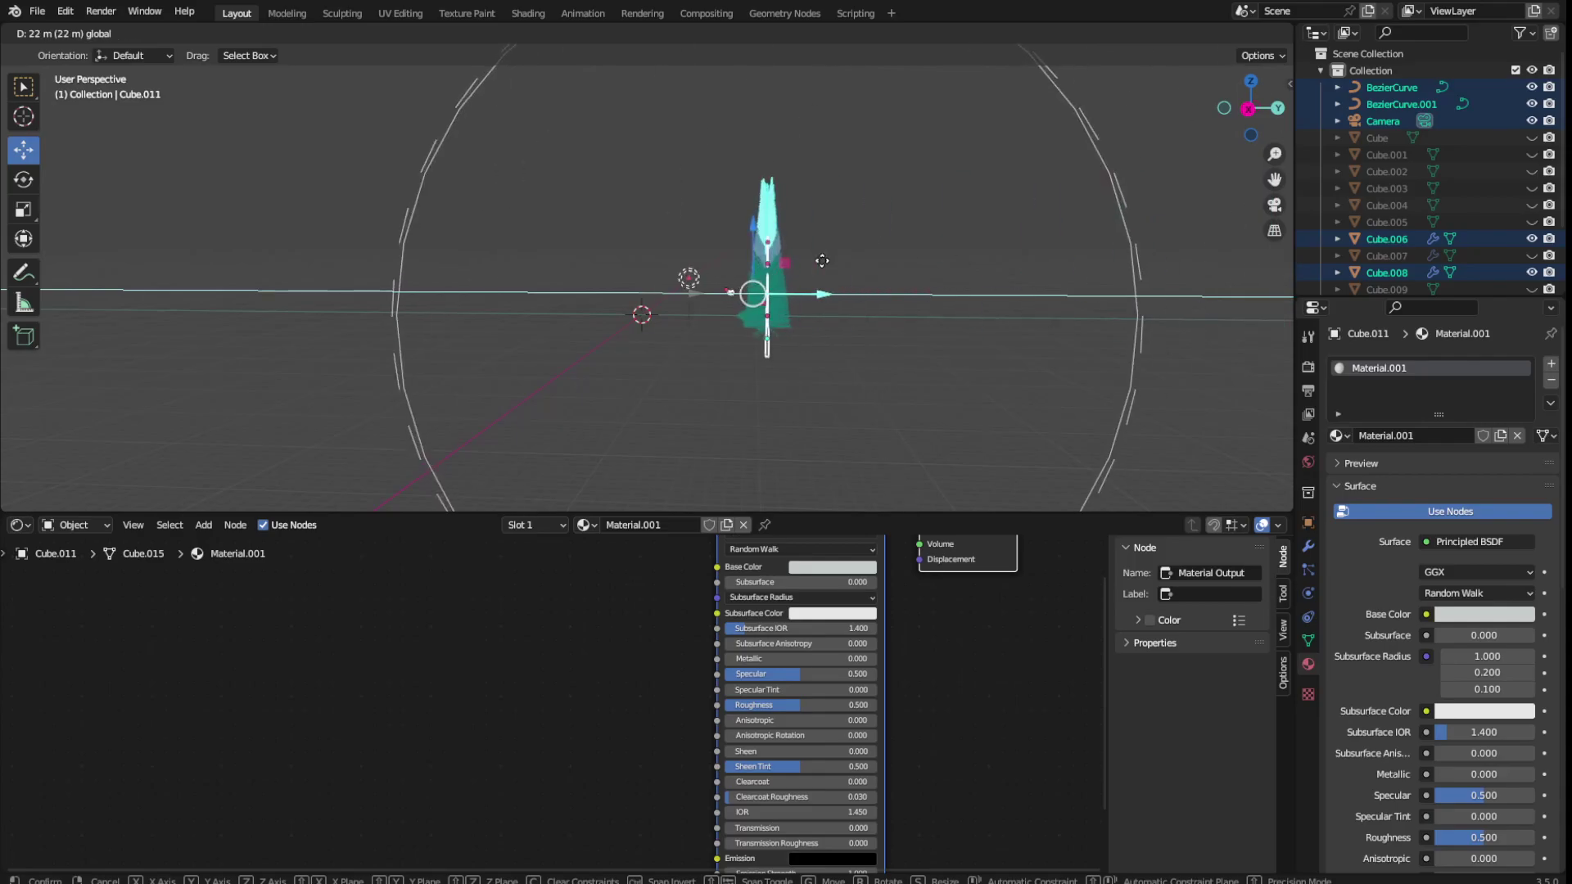
right_click(868, 262)
middle_click_drag(899, 267, 655, 276)
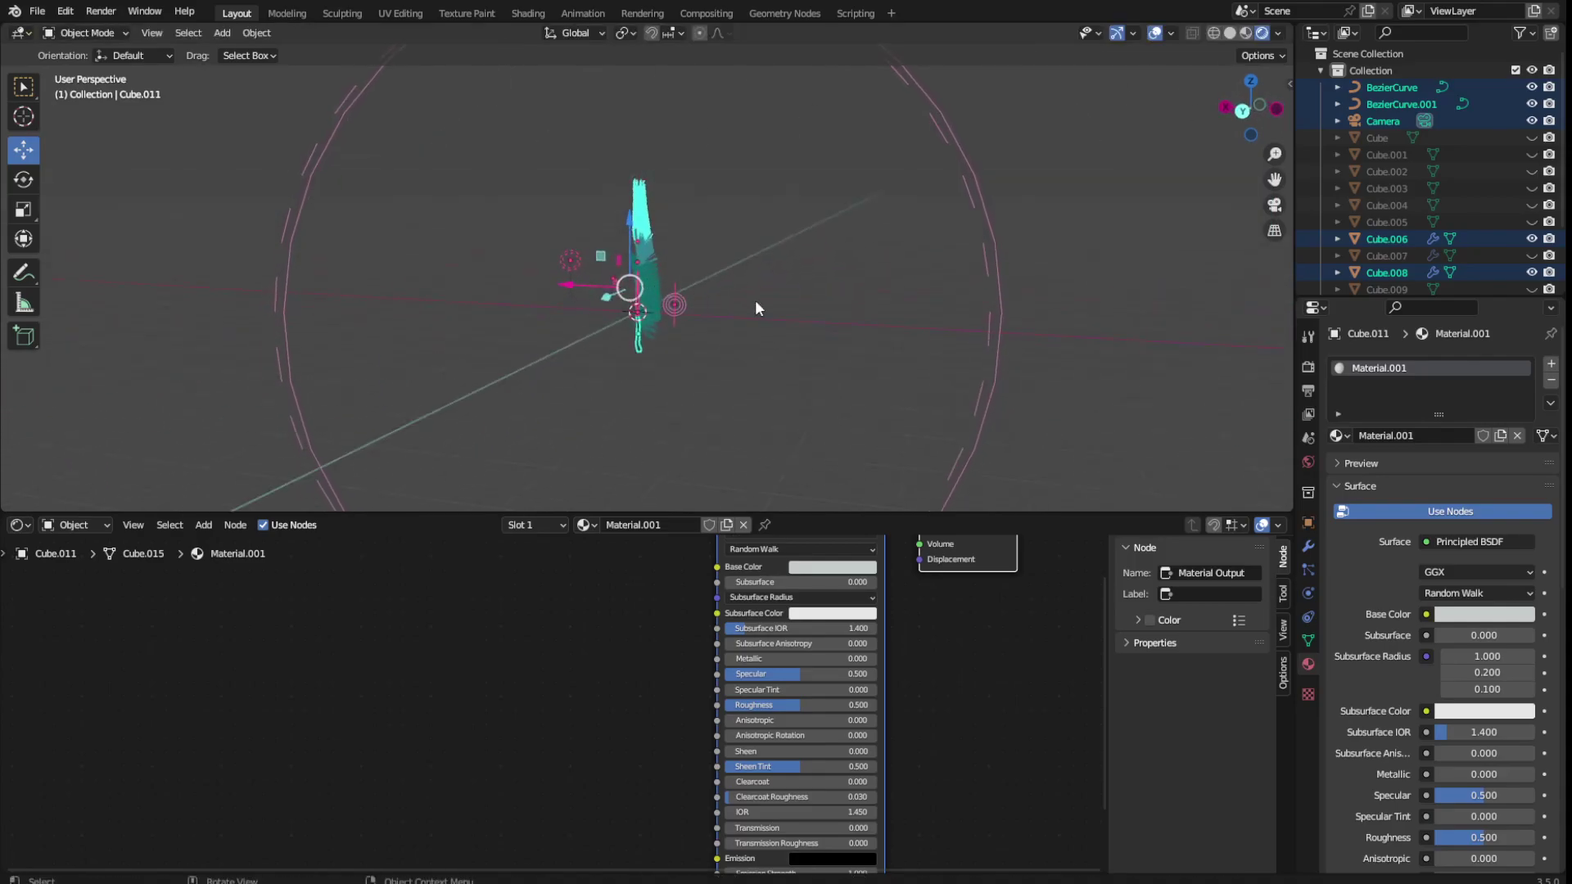
mouse_move(755, 300)
middle_mouse_down()
mouse_move(683, 272)
mouse_move(703, 338)
mouse_move(943, 336)
mouse_move(917, 347)
middle_mouse_up()
Delete BezierCurve.001, move the whole feather about 50 m along X, frame it, and save
right_click(703, 340)
left_click(702, 351)
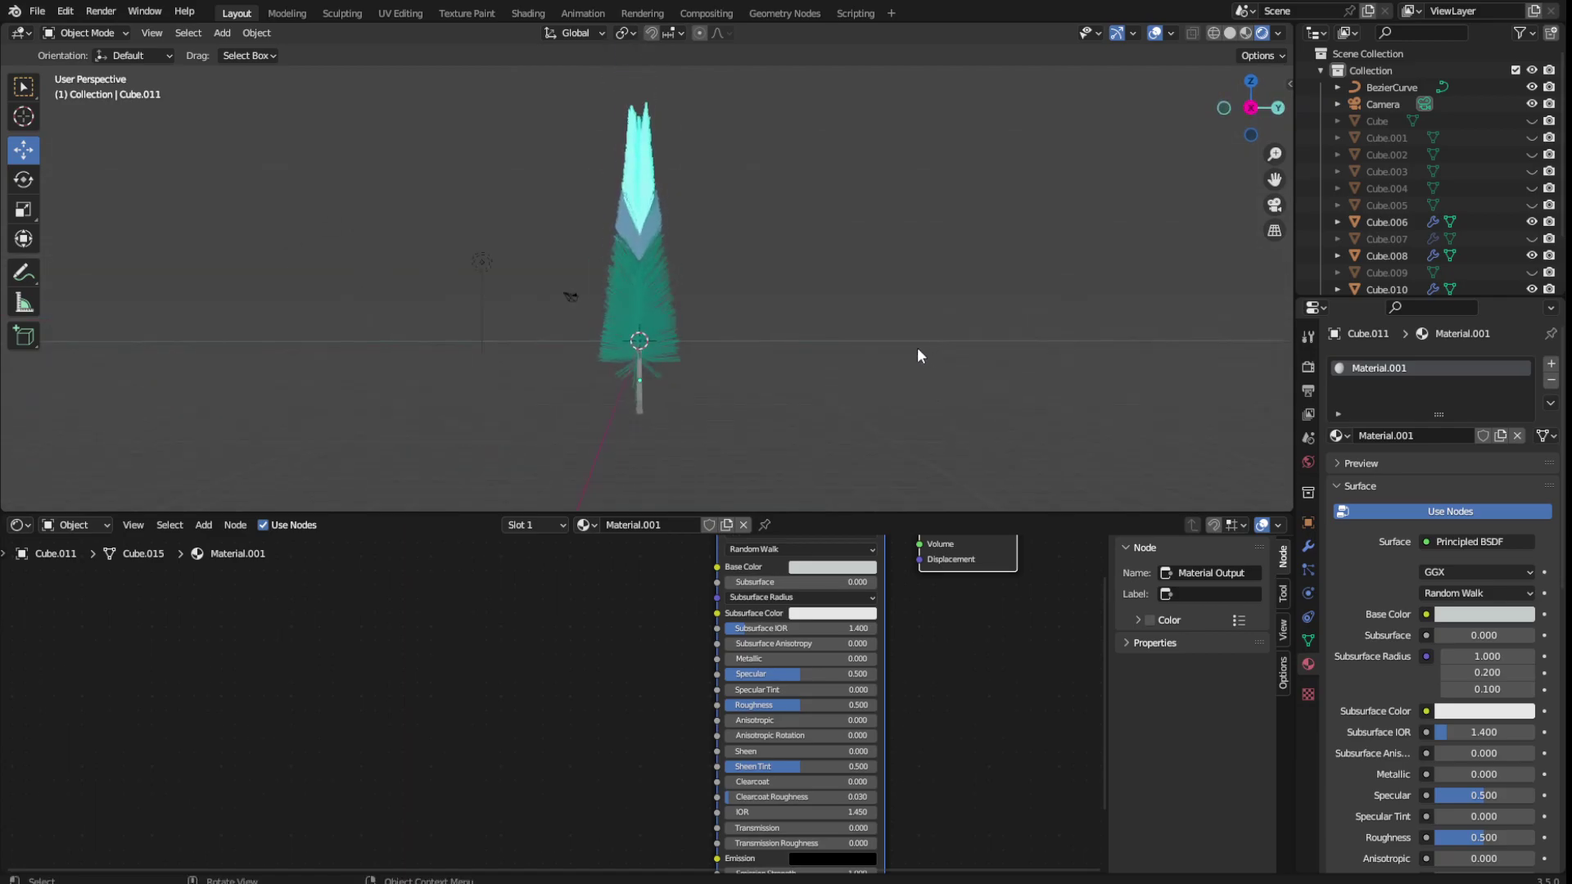
key("a")
left_click_drag(684, 303, 1163, 298)
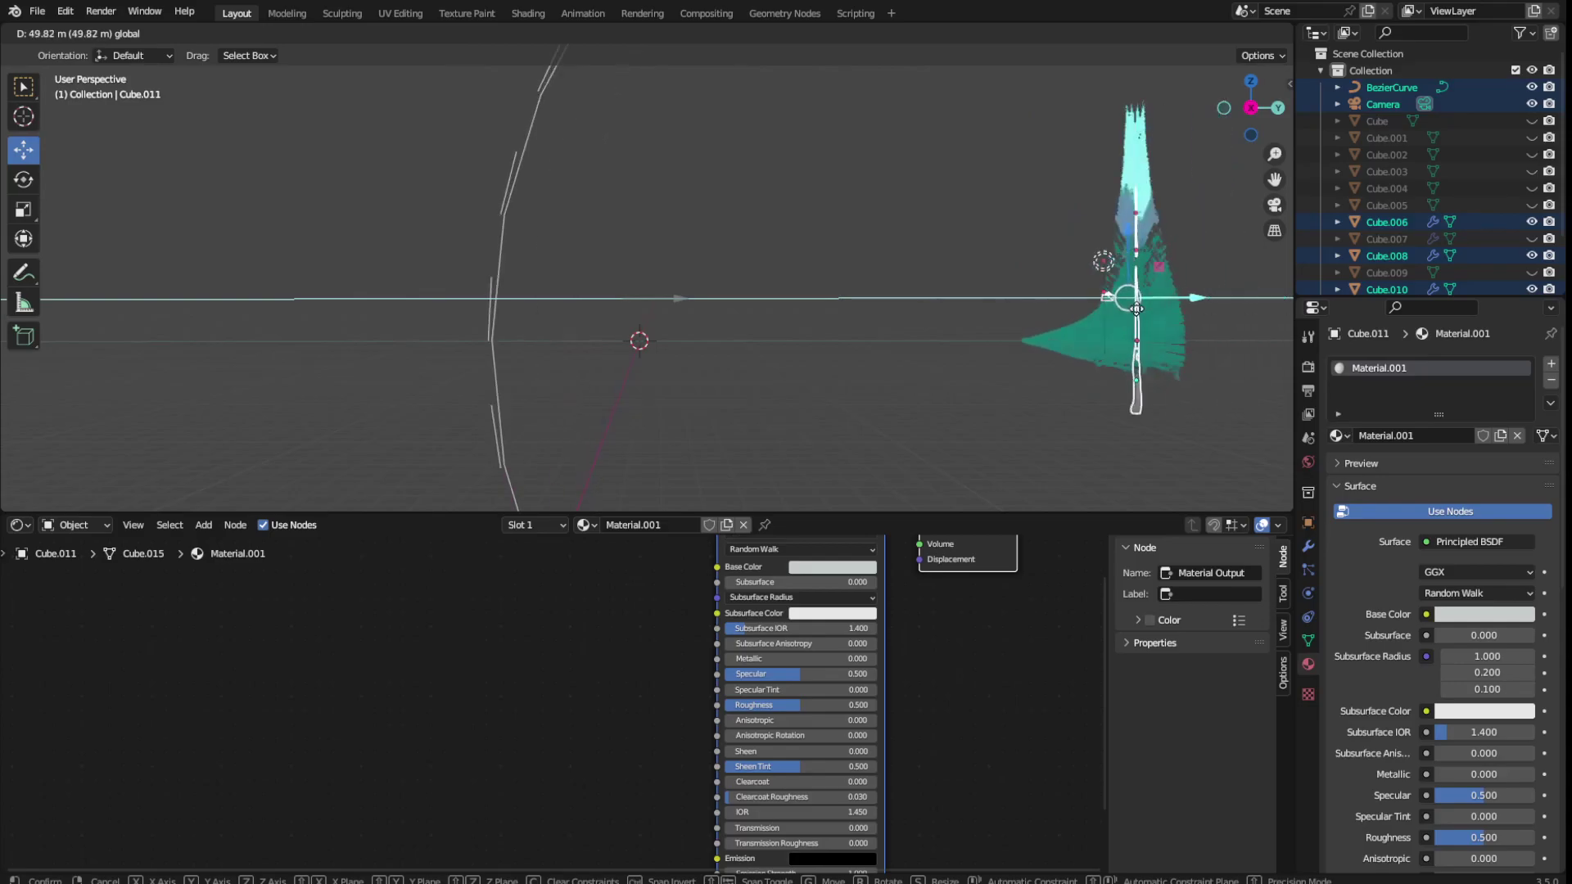
mouse_move(1163, 298)
middle_mouse_down()
mouse_move(995, 377)
mouse_move(1167, 380)
mouse_move(877, 428)
mouse_move(846, 376)
mouse_move(1014, 367)
mouse_move(871, 338)
middle_mouse_up()
key("KP_Decimal")
scroll(891, 370, "up", 2)
key("ctrl+s")
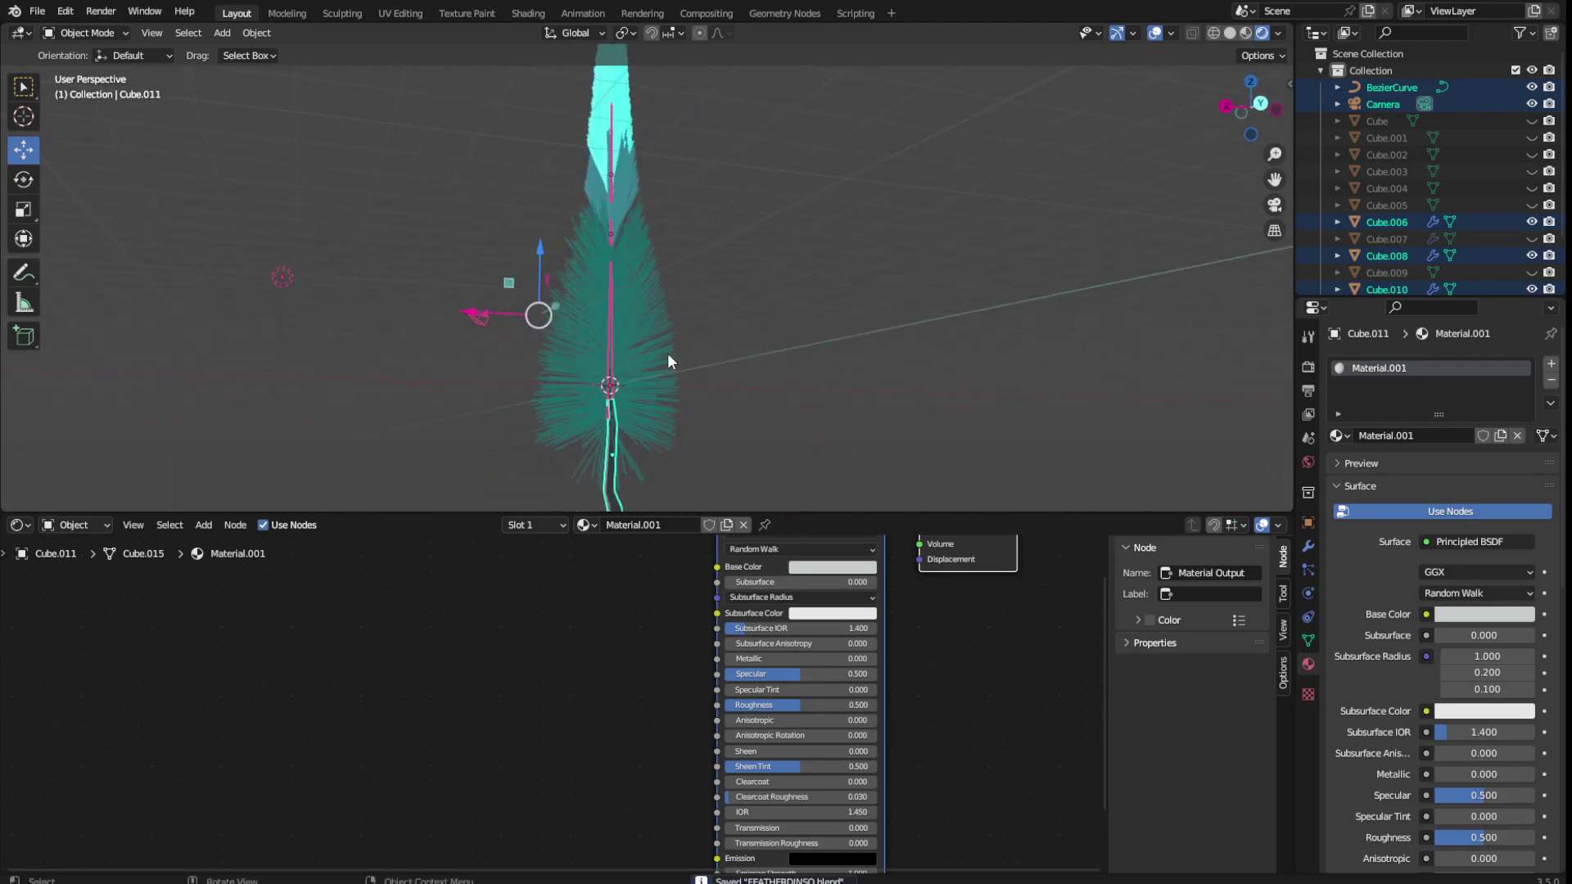
Select Cube.006, apply all its modifiers as a trial, then undo the apply
mouse_move(668, 361)
middle_mouse_down()
mouse_move(607, 188)
mouse_move(792, 312)
middle_mouse_up()
left_click(618, 331)
key("KP_Decimal")
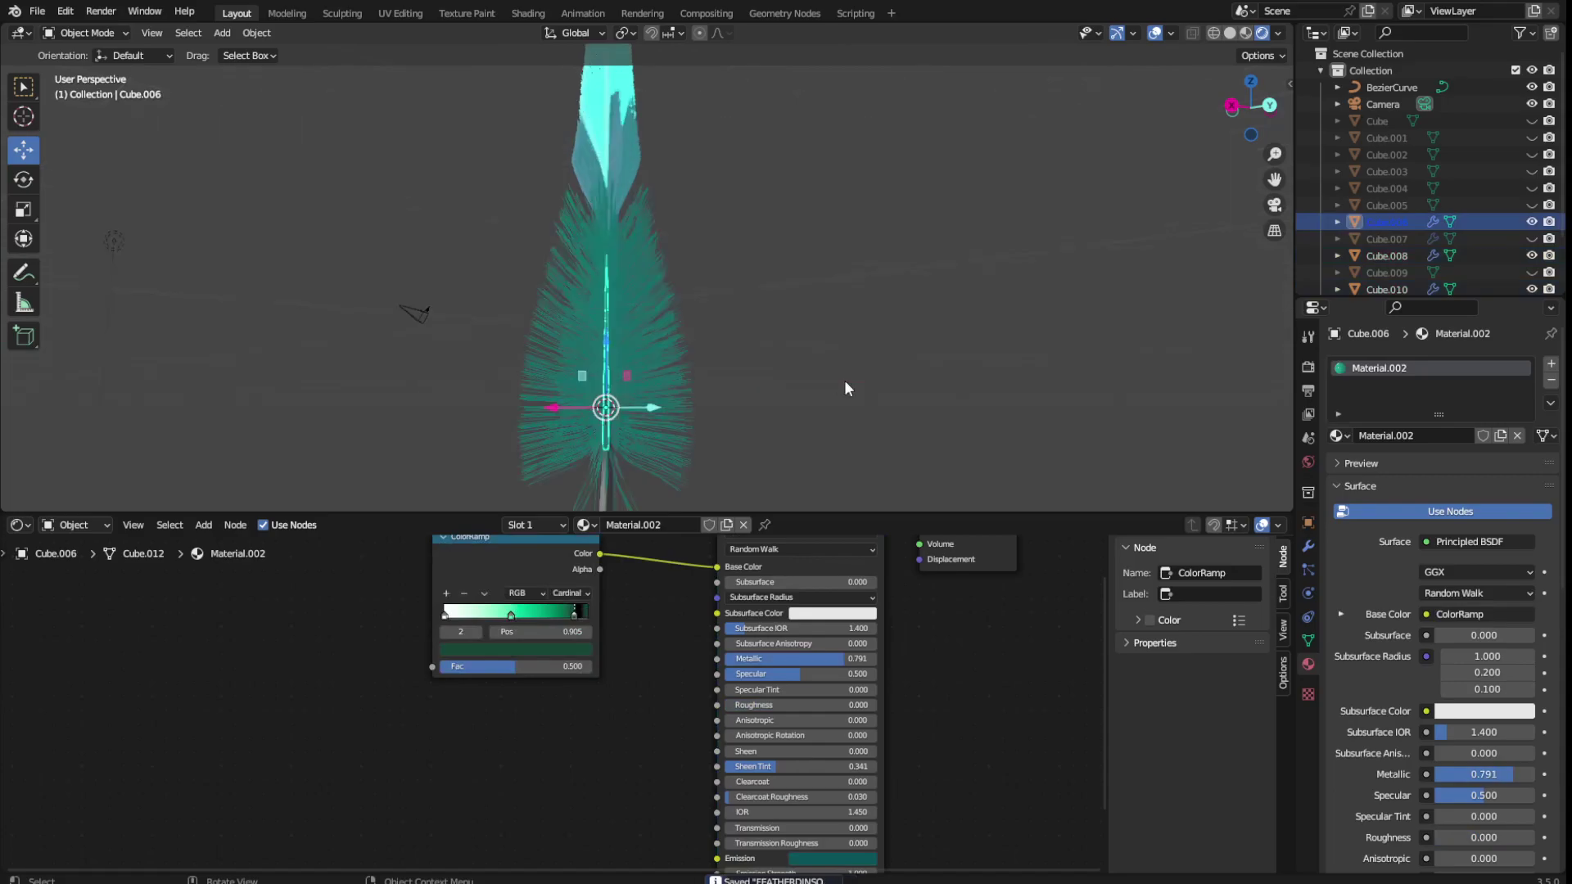
left_click(1308, 546)
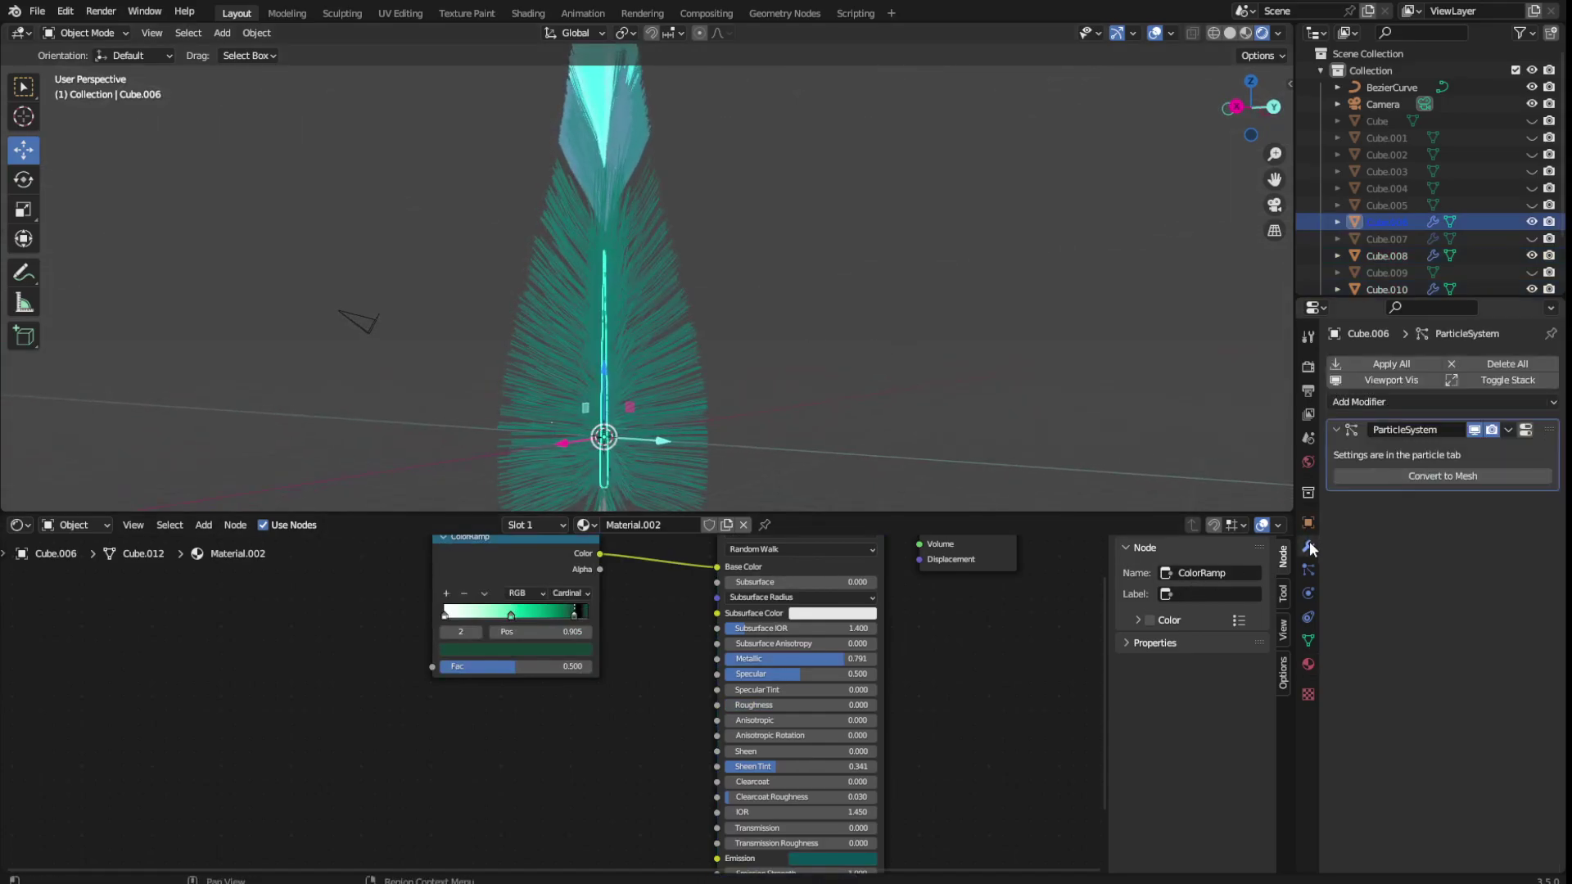
left_click(1392, 361)
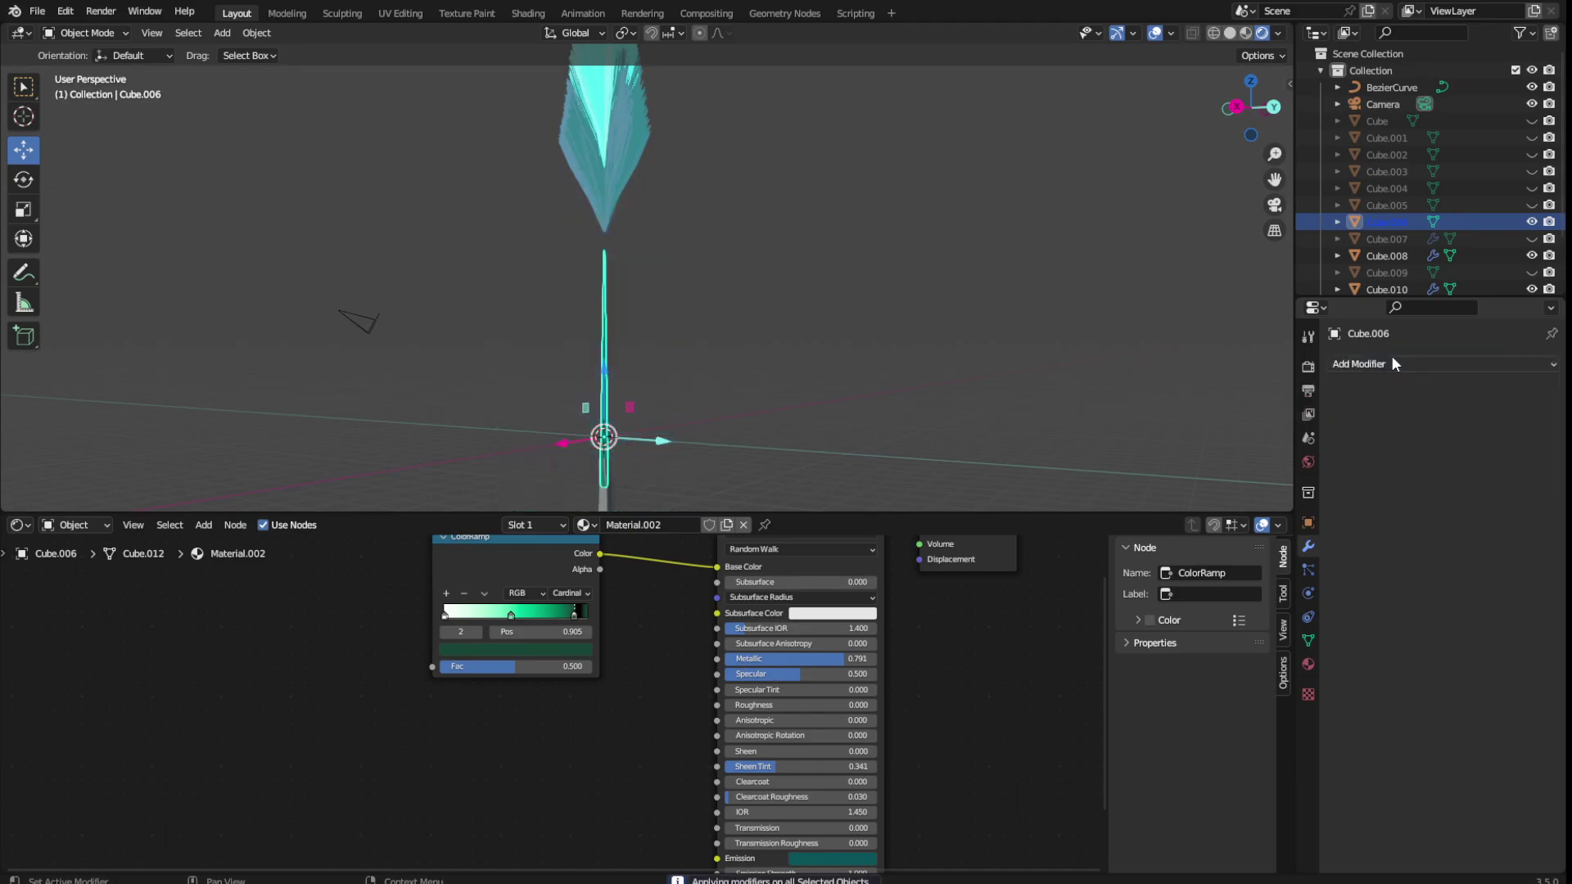
key("ctrl+z")
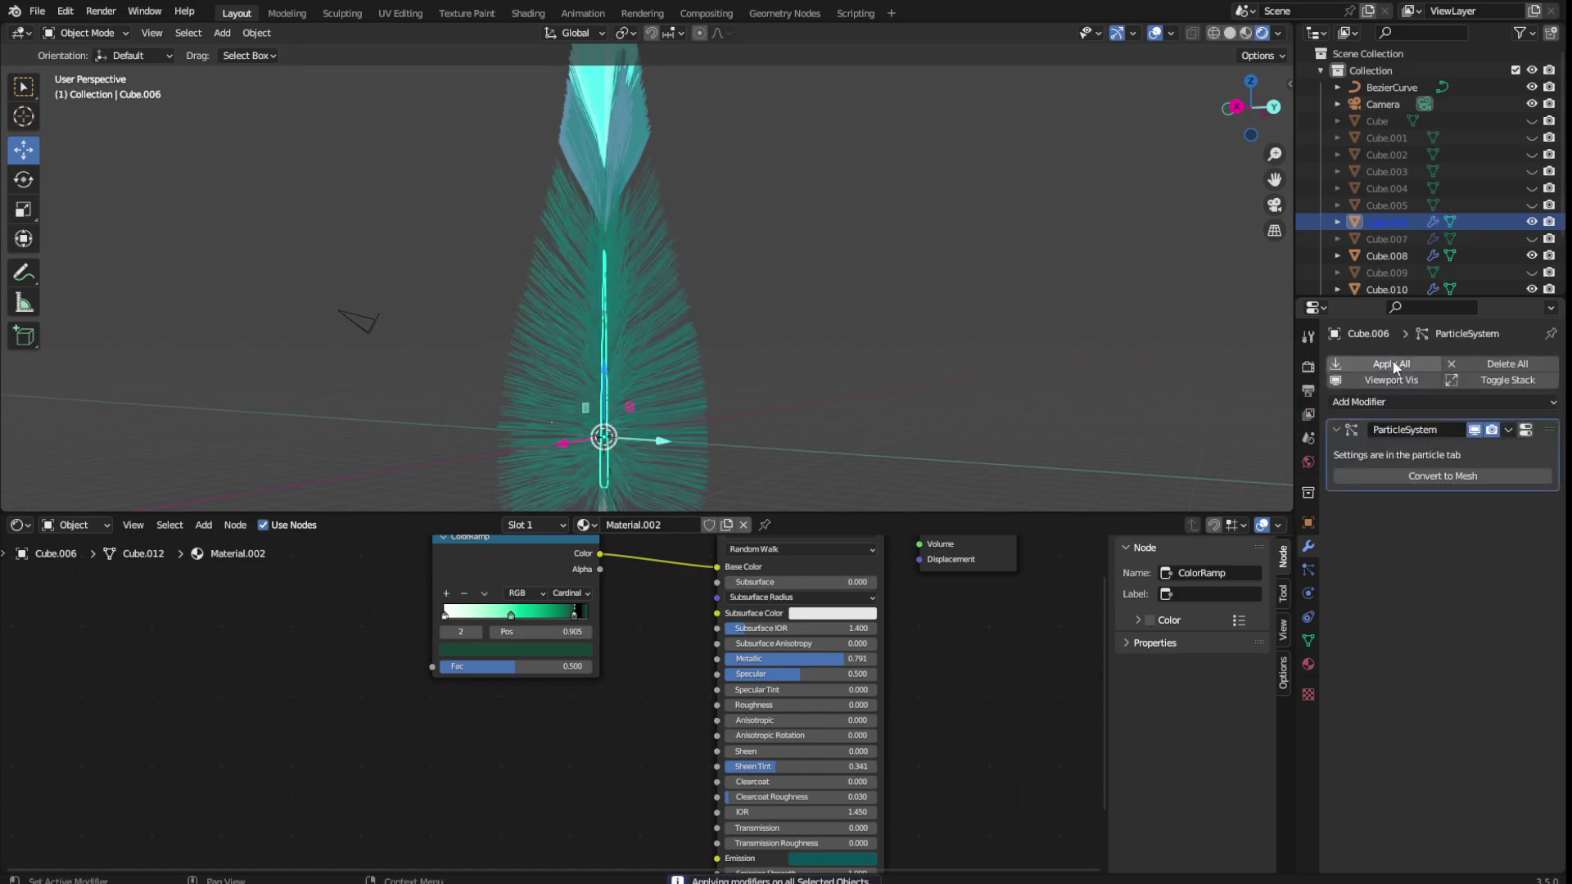
Open and pin the hair particle settings, then undo back to the previous selection
left_click(1309, 524)
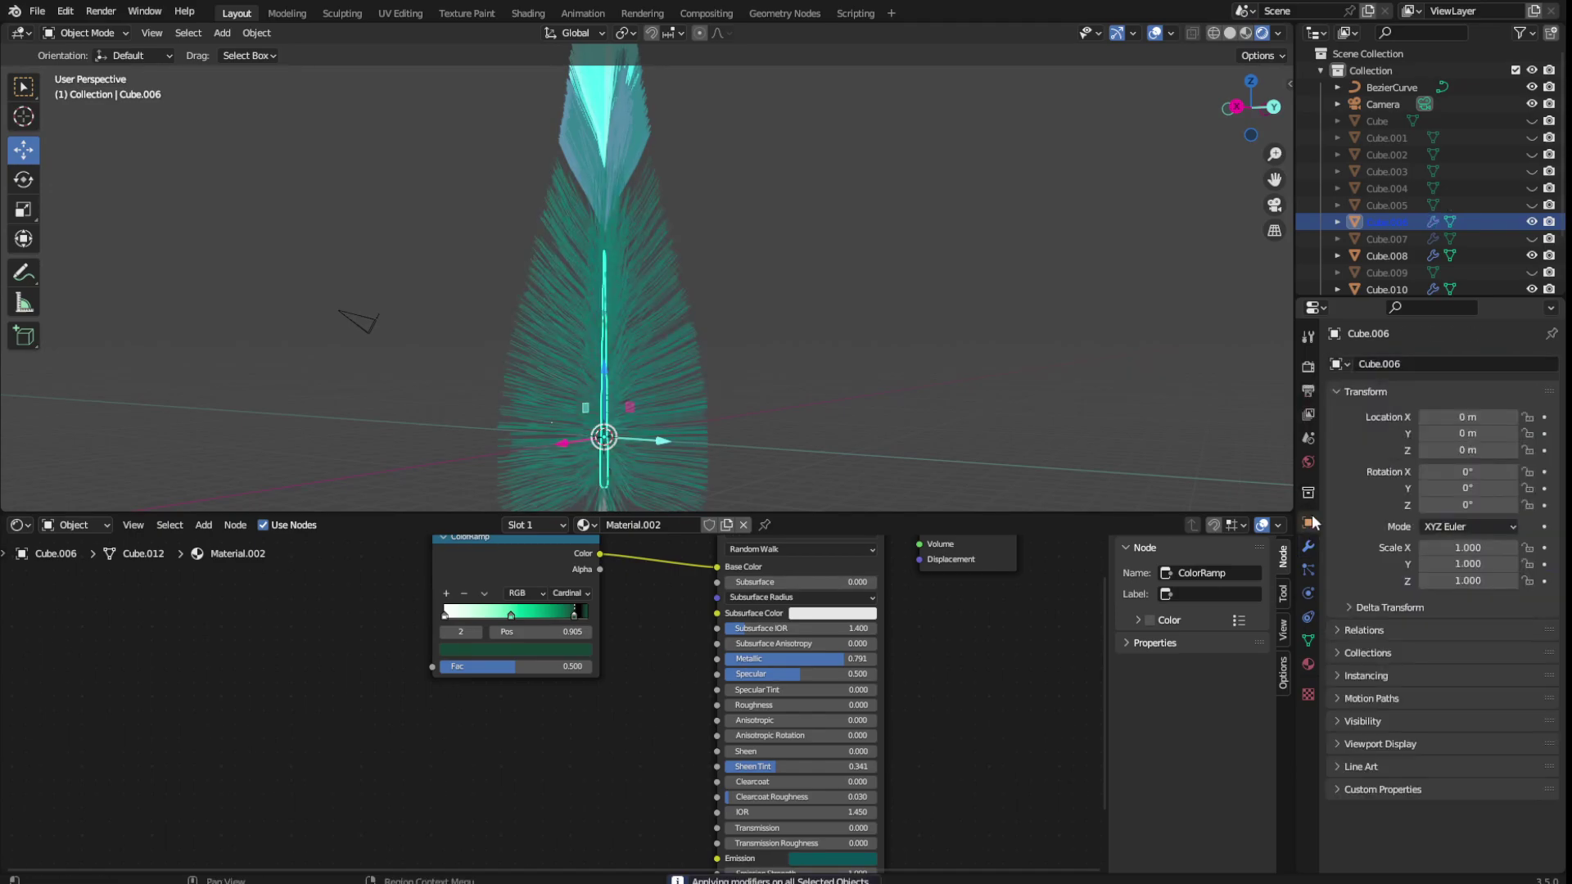
left_click(1310, 569)
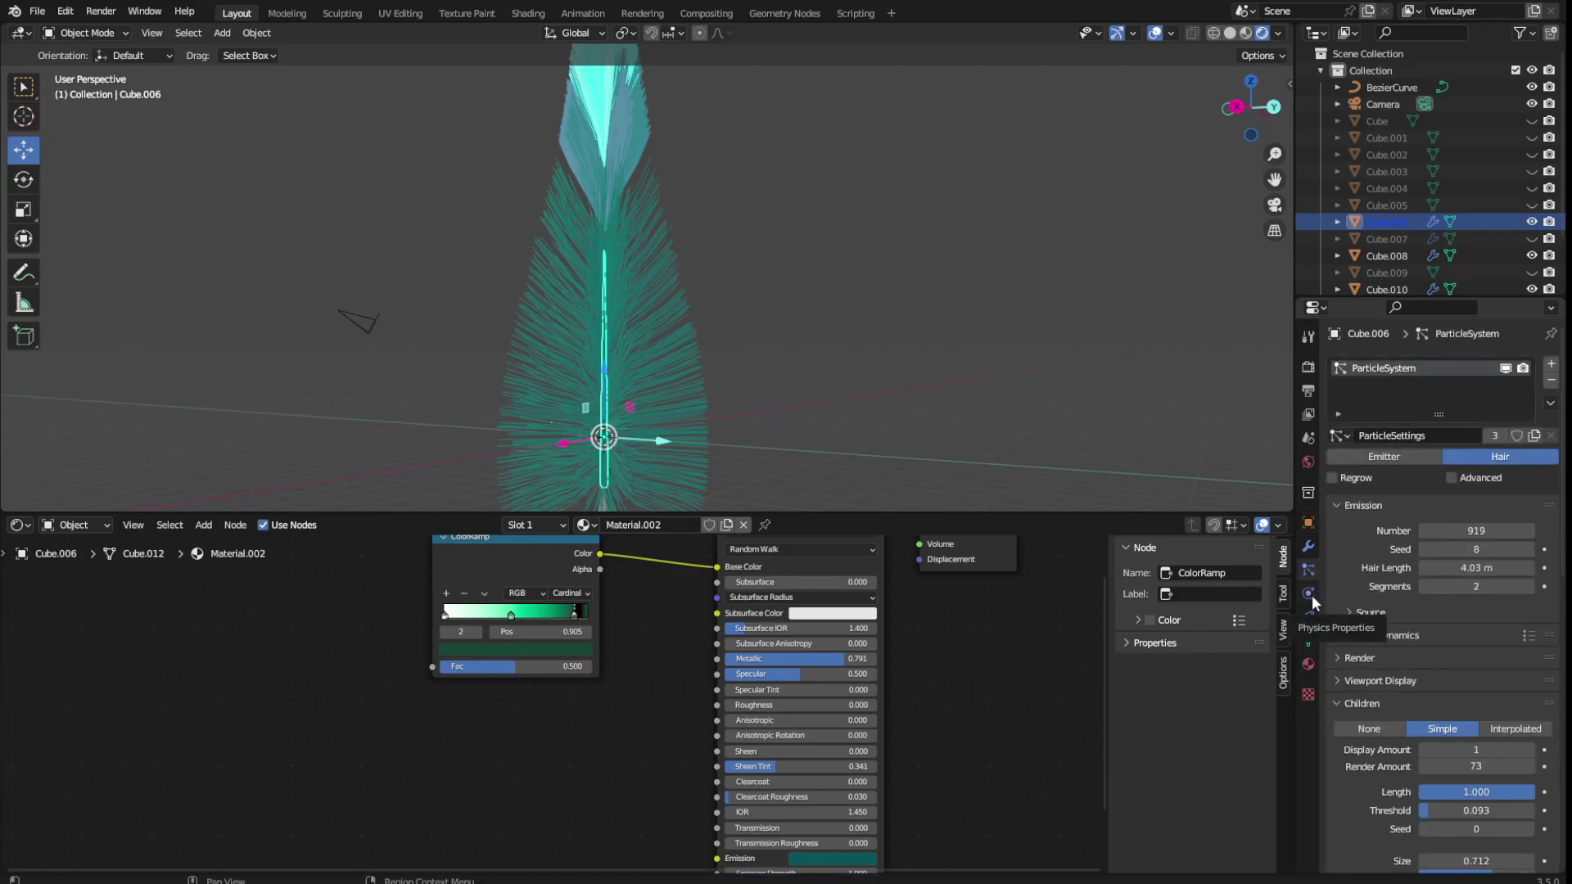
left_click(1546, 334)
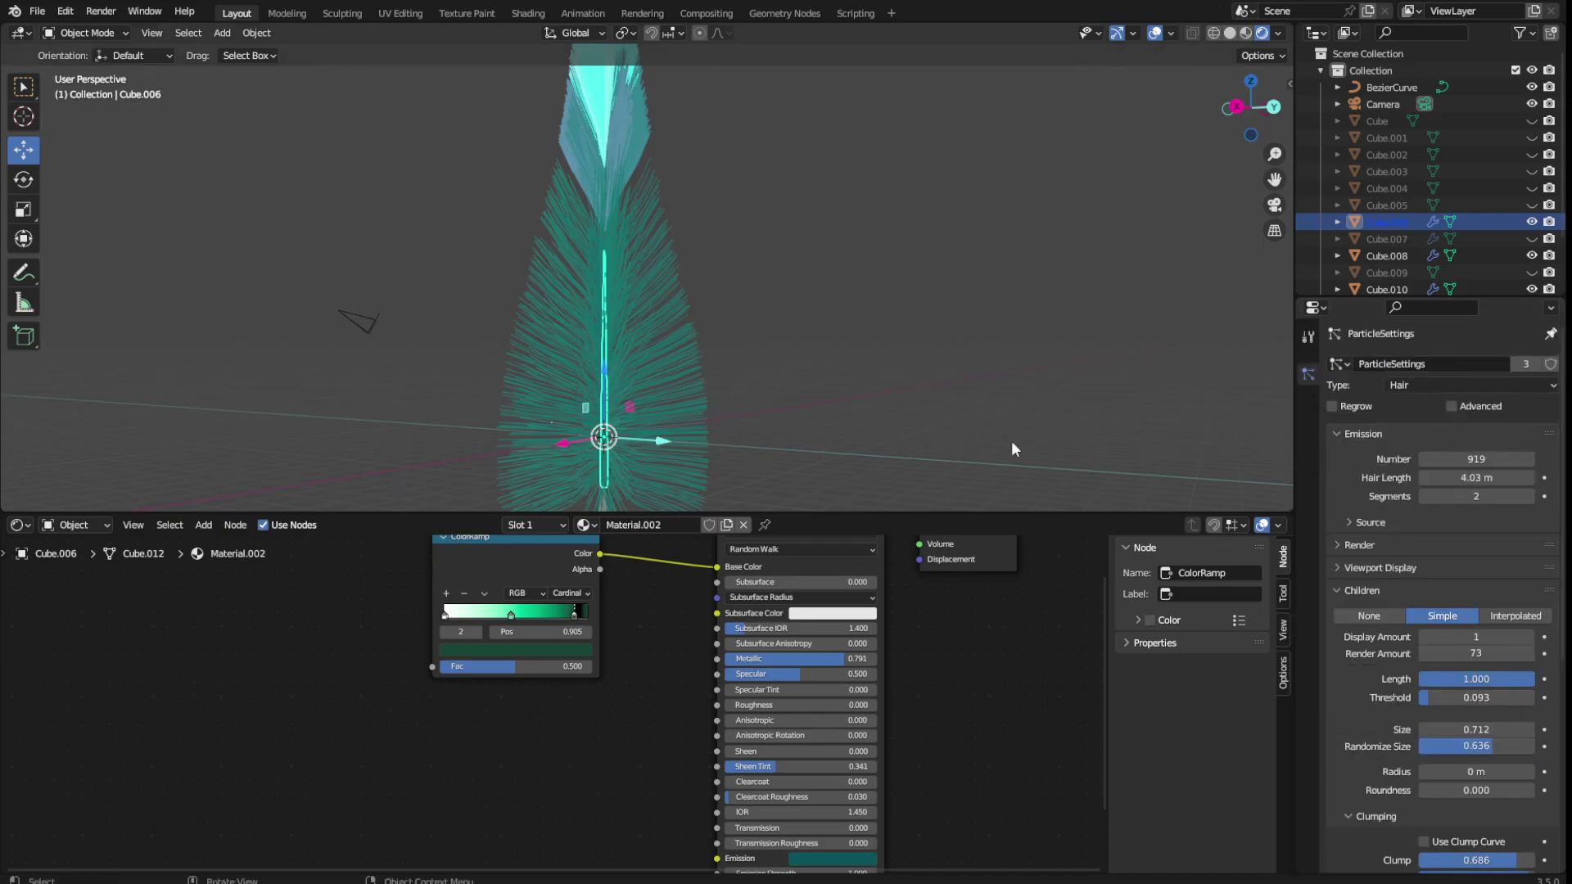
mouse_move(1011, 441)
middle_mouse_down()
mouse_move(732, 372)
mouse_move(1007, 368)
mouse_move(808, 403)
mouse_move(773, 444)
mouse_move(927, 419)
mouse_move(812, 372)
mouse_move(729, 356)
mouse_move(696, 369)
middle_mouse_up()
key("ctrl+z")
Unpin the particle settings, deselect everything, save FEATHERDINSO.blend, then open the File menu
left_click(1550, 336)
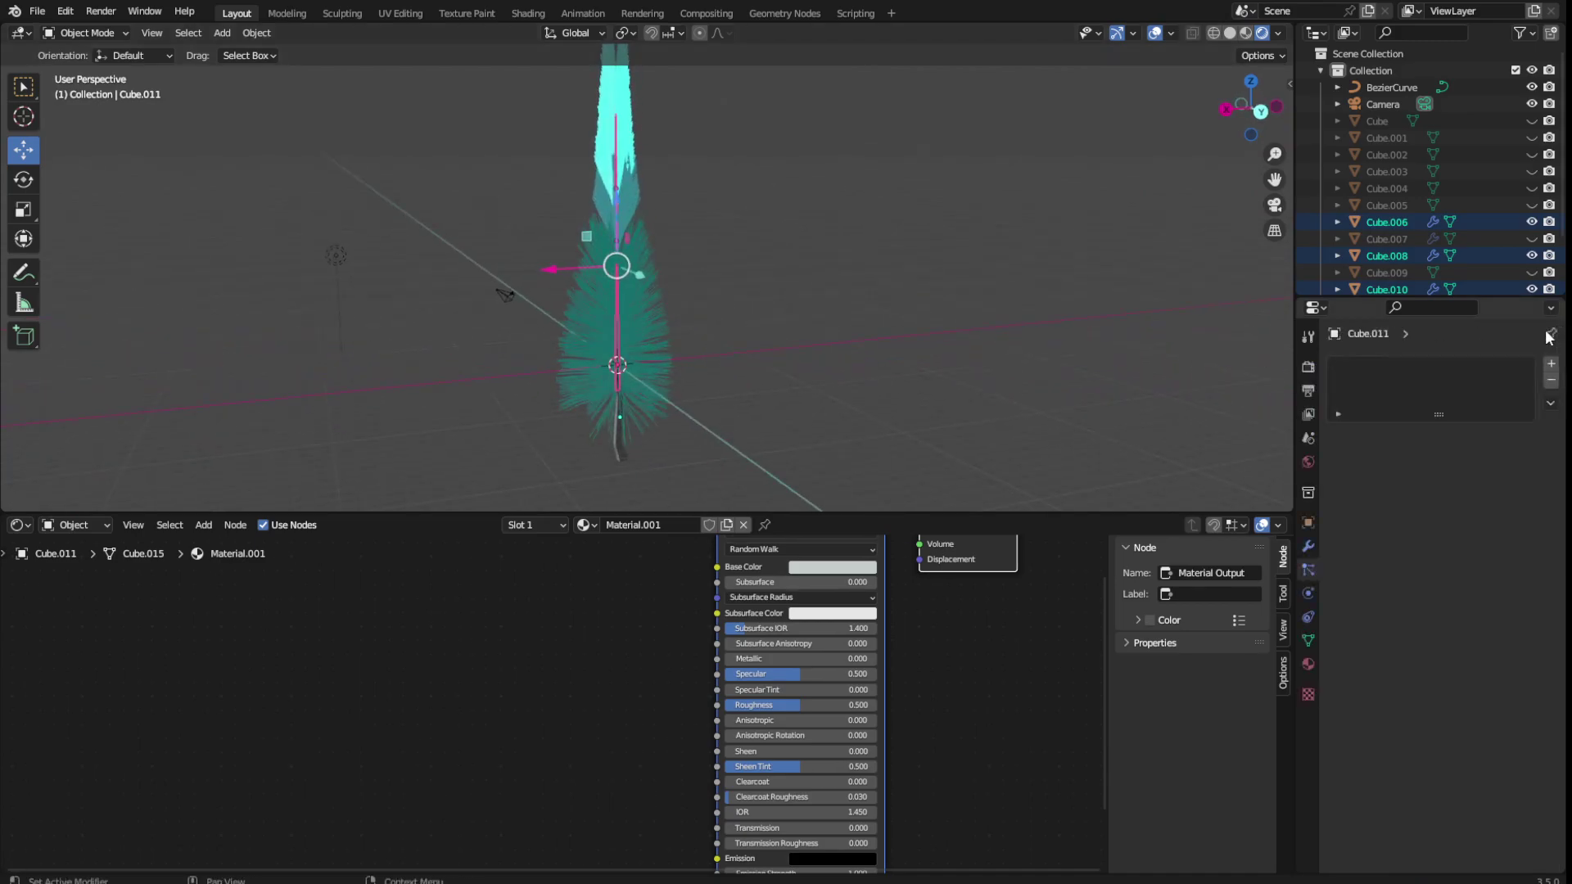
mouse_move(775, 263)
middle_mouse_down()
mouse_move(926, 264)
mouse_move(795, 288)
mouse_move(827, 327)
mouse_move(892, 263)
mouse_move(846, 355)
mouse_move(719, 375)
mouse_move(661, 331)
mouse_move(894, 347)
mouse_move(701, 327)
mouse_move(739, 365)
mouse_move(889, 431)
mouse_move(892, 488)
mouse_move(1165, 396)
mouse_move(940, 372)
mouse_move(847, 382)
middle_mouse_up()
left_click(842, 342)
key("ctrl+s")
middle_click_drag(892, 441, 681, 228)
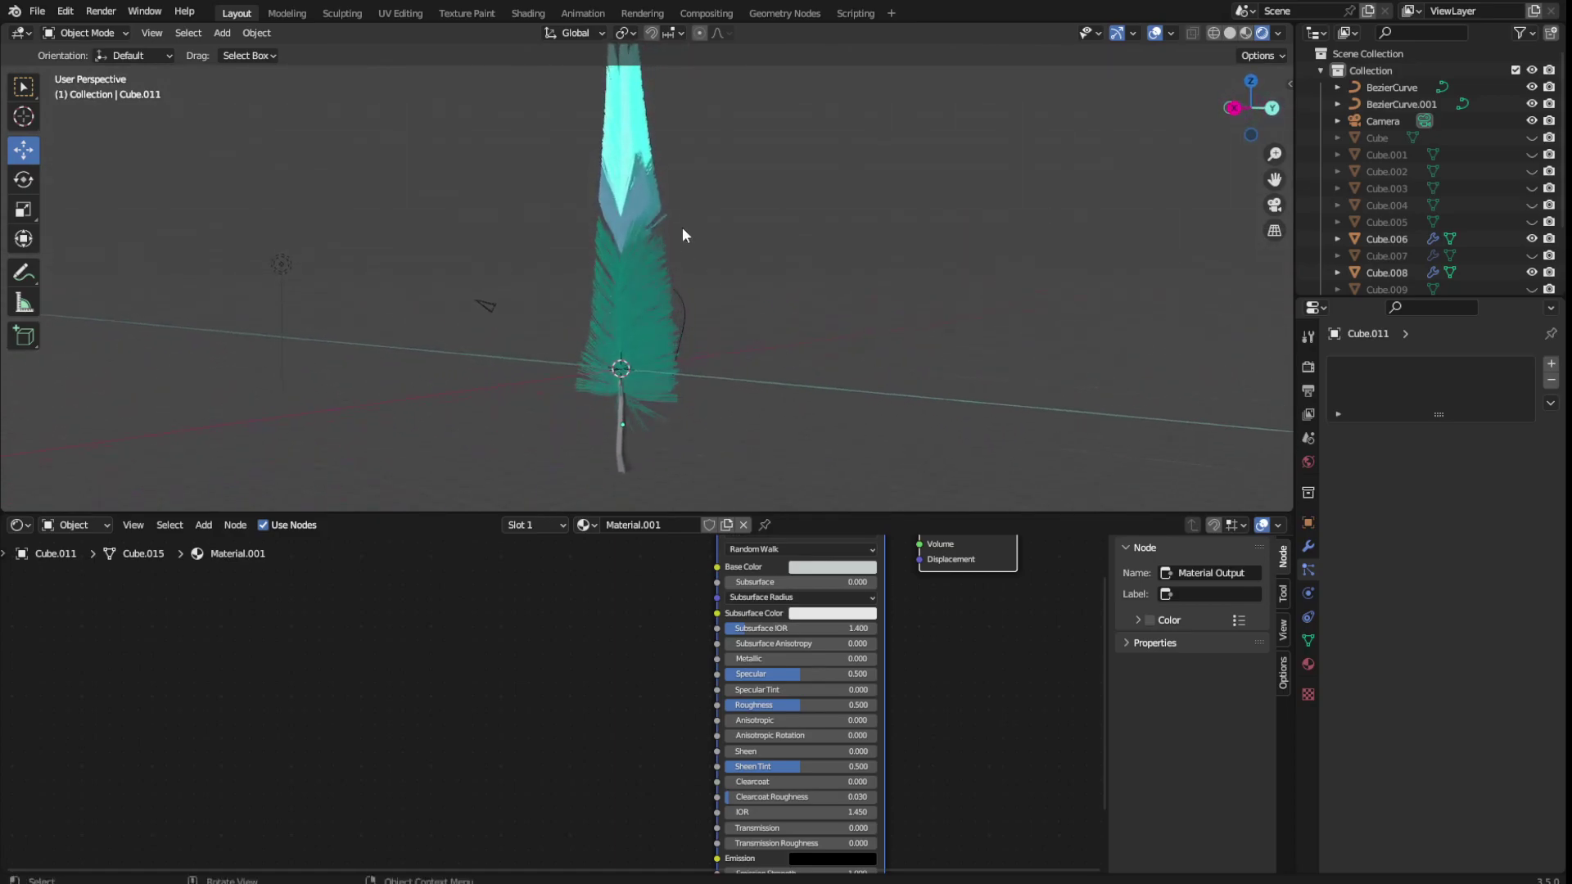
left_click(37, 12)
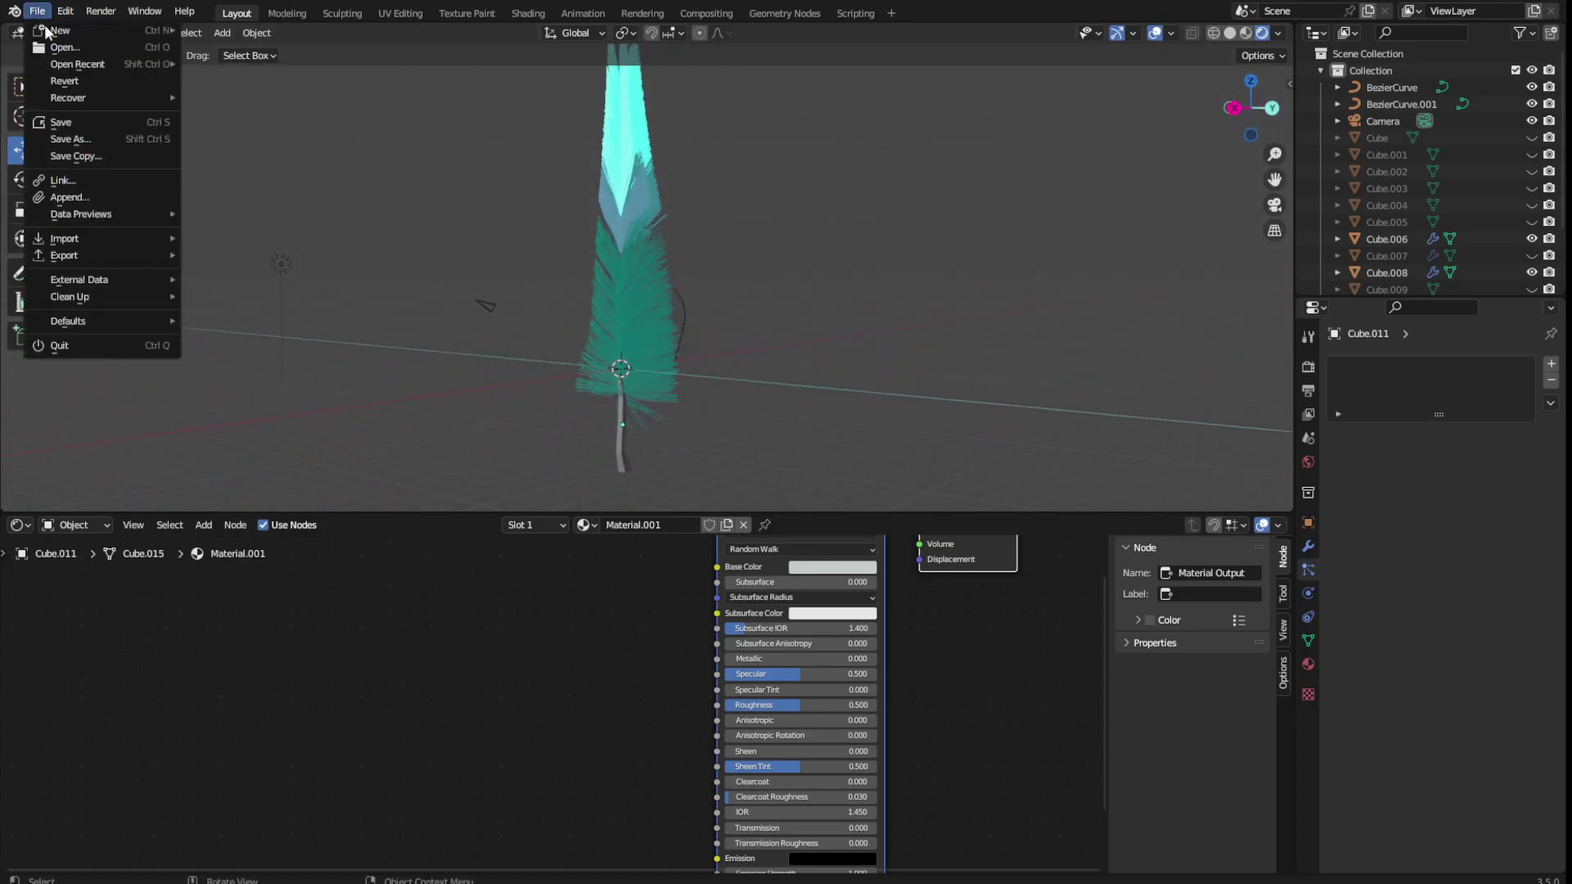